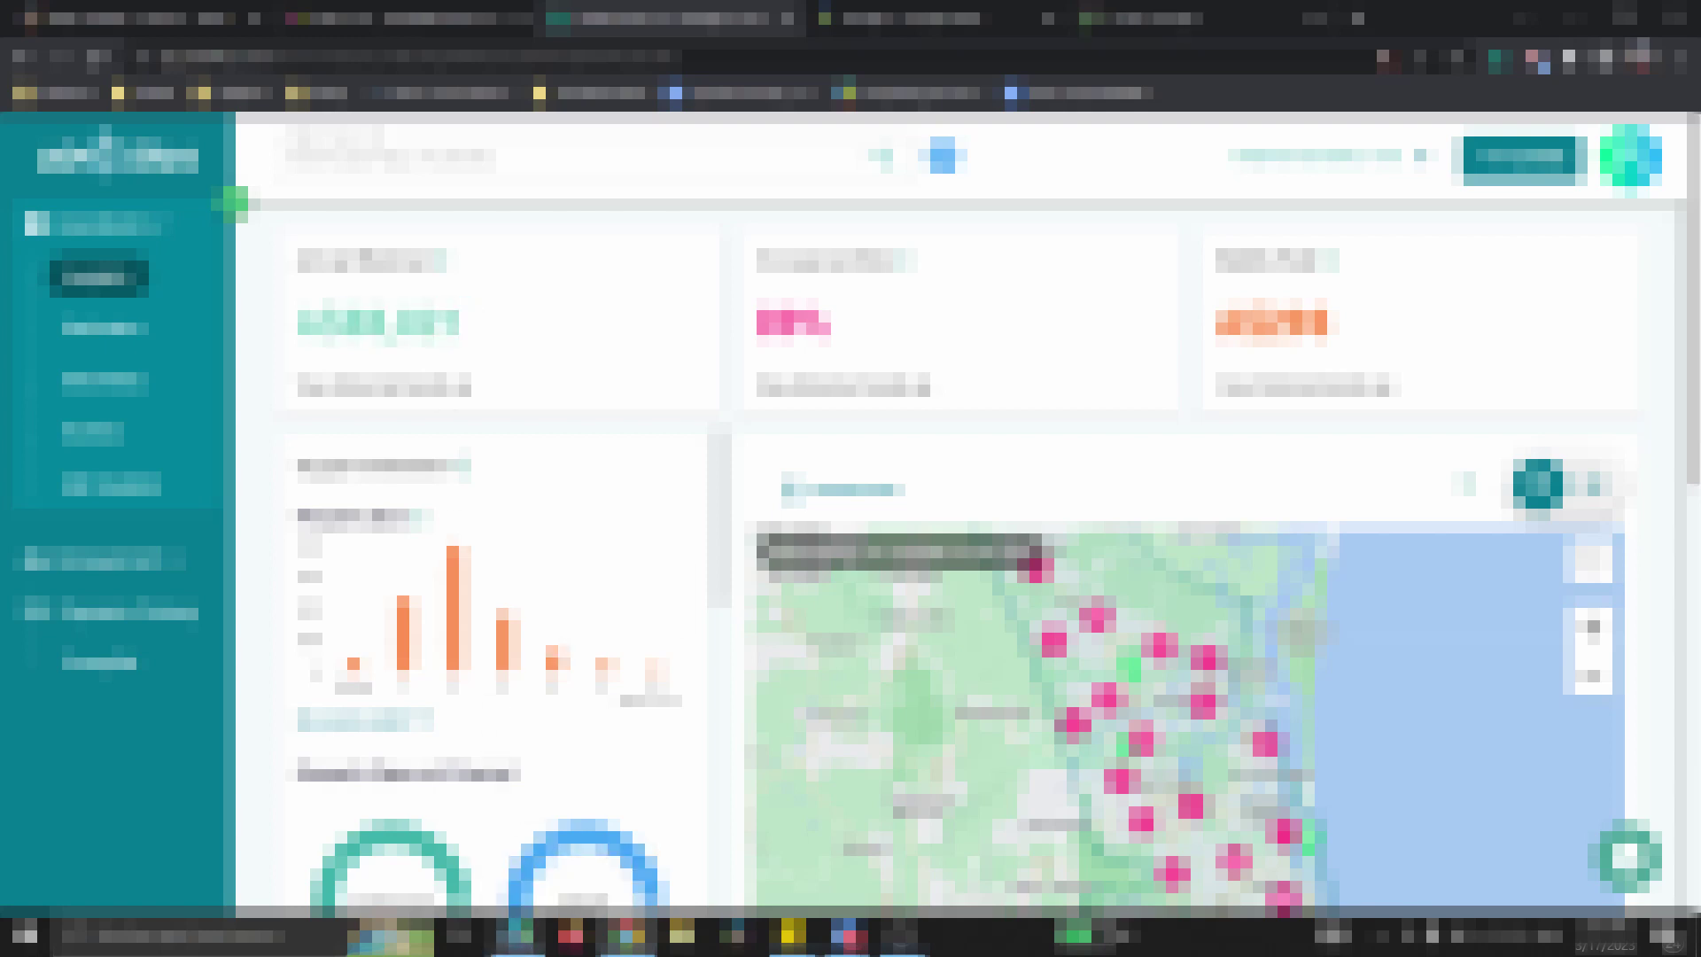
- Switch to the Airbtics Gold Coast insights dashboard showing revenue, occupancy, nightly rate and listings map
click(527, 946)
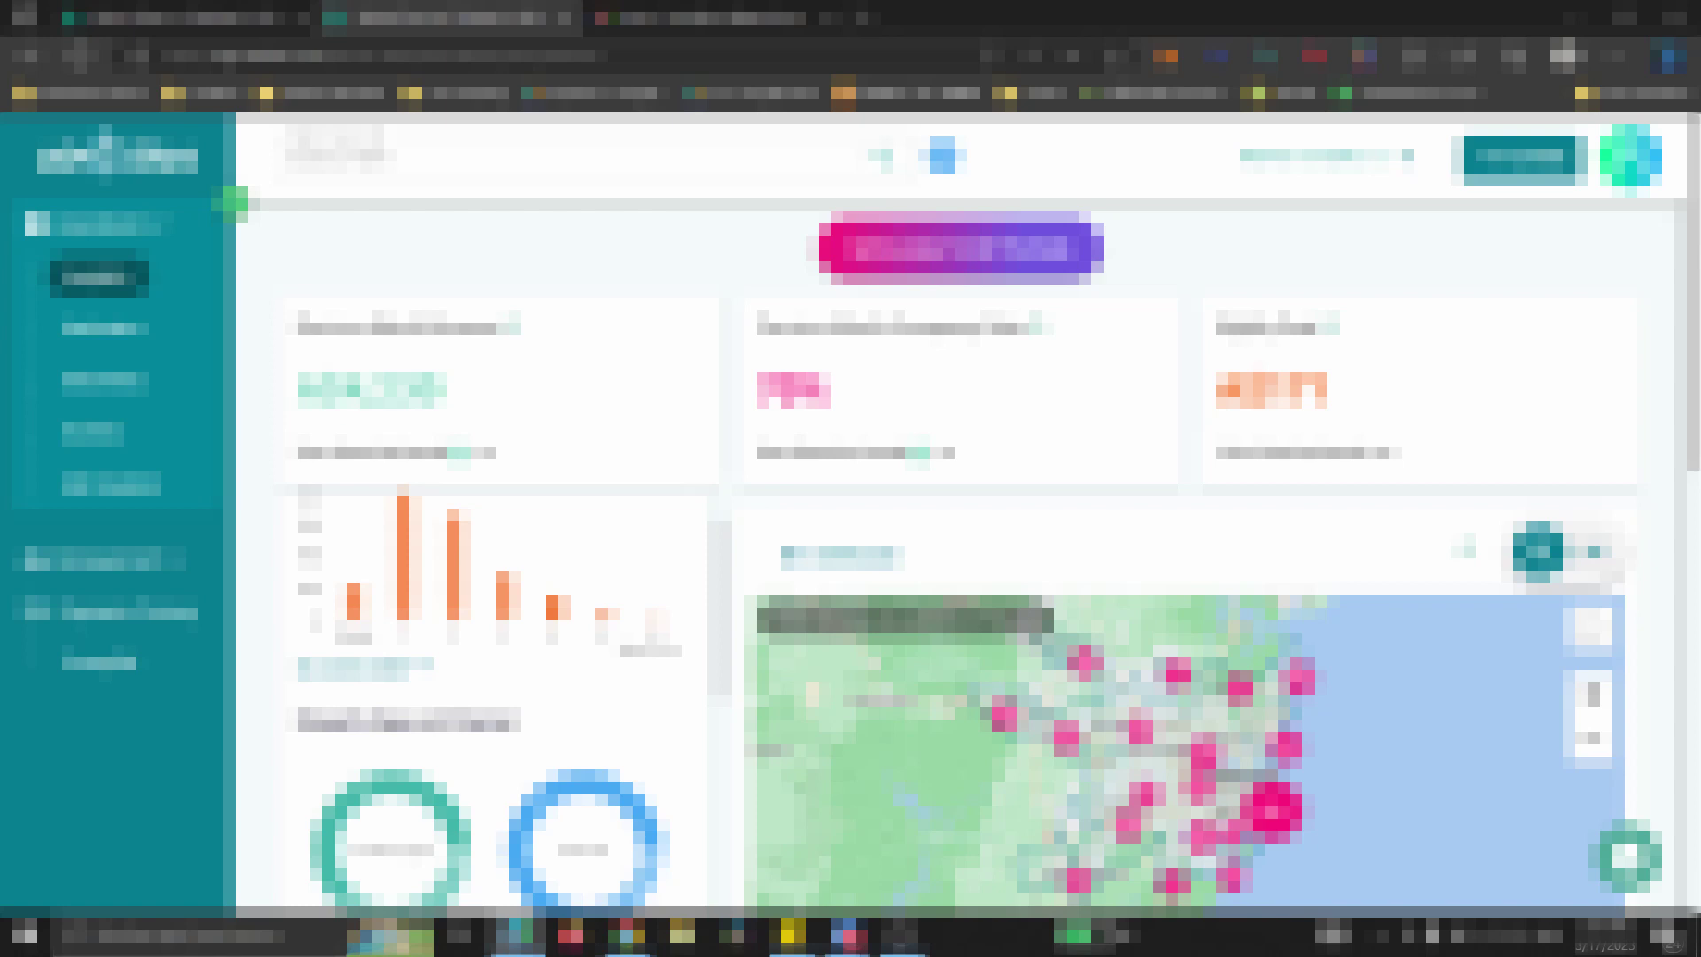
mouse_move(627, 934)
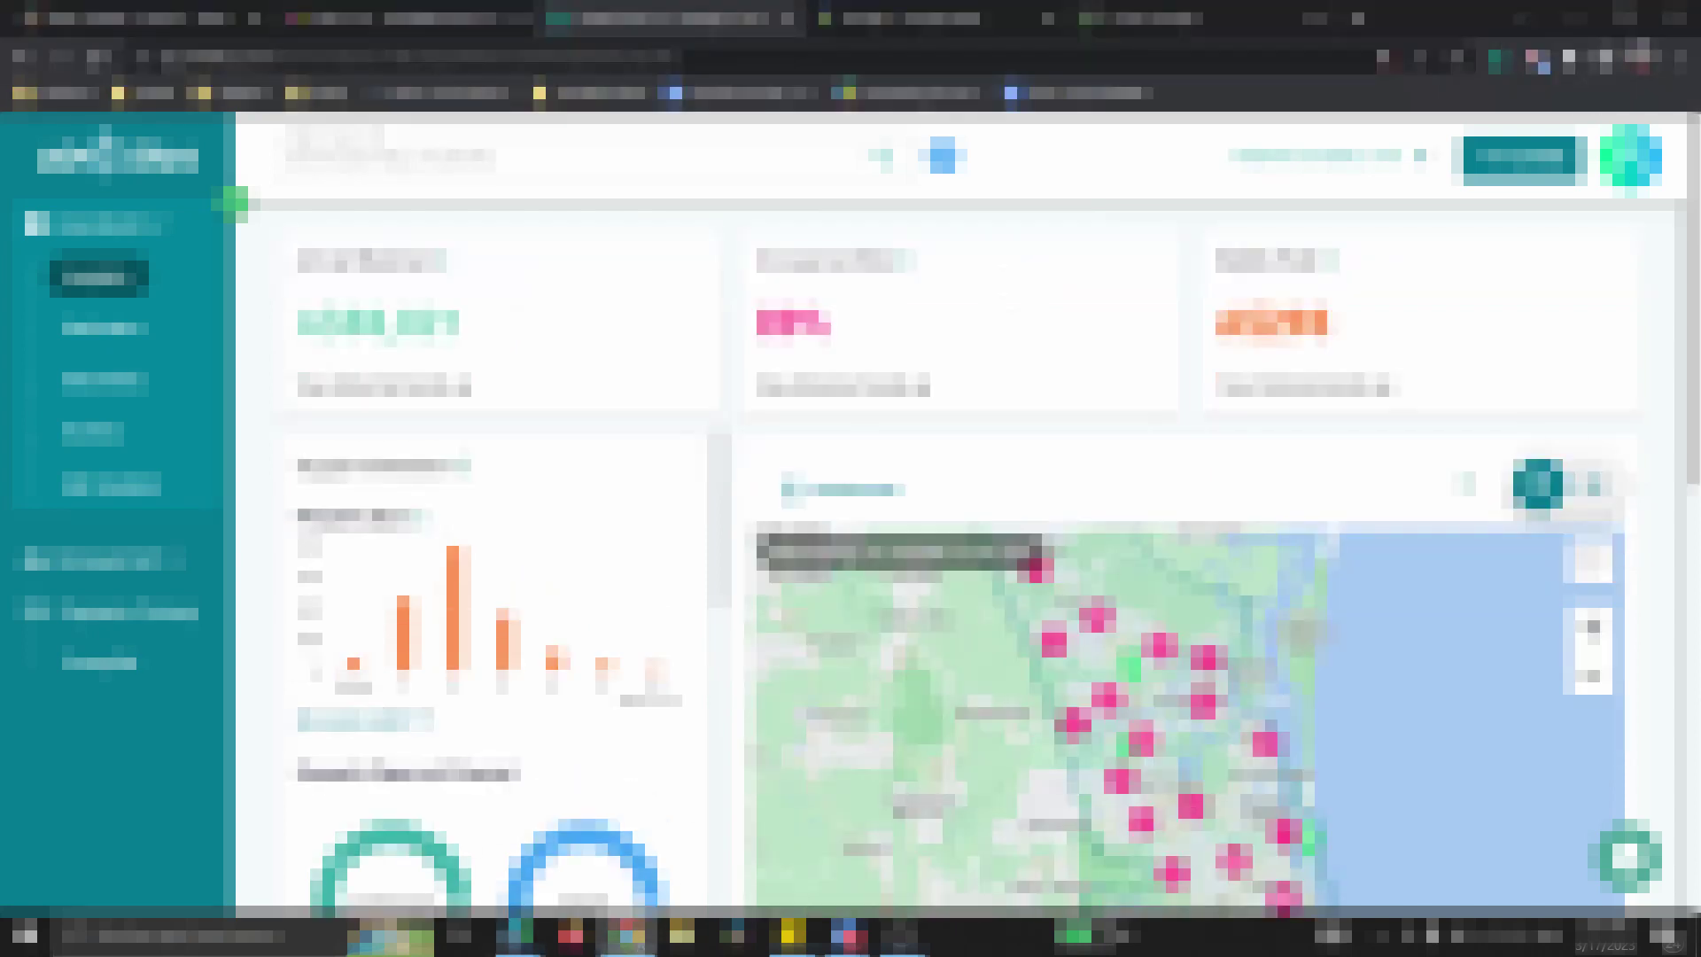
- Bring the Zoom call forward, hide its chat panel, and move the window up-left and enlarge it
click(846, 939)
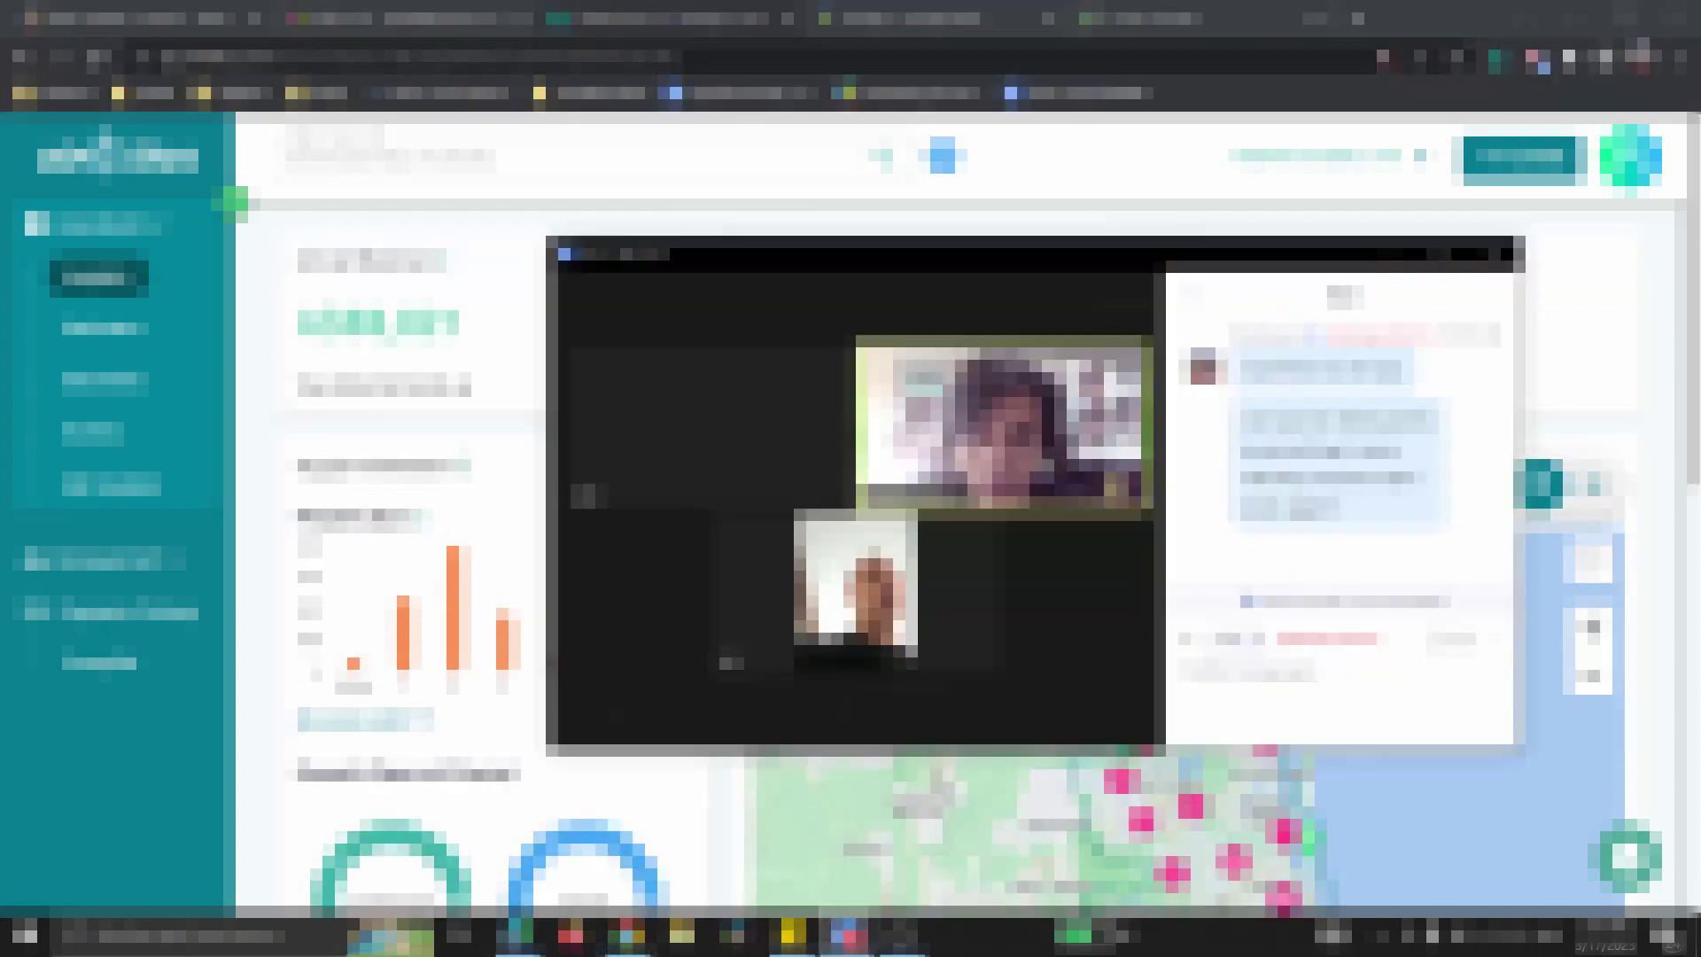
drag(873, 266, 812, 266)
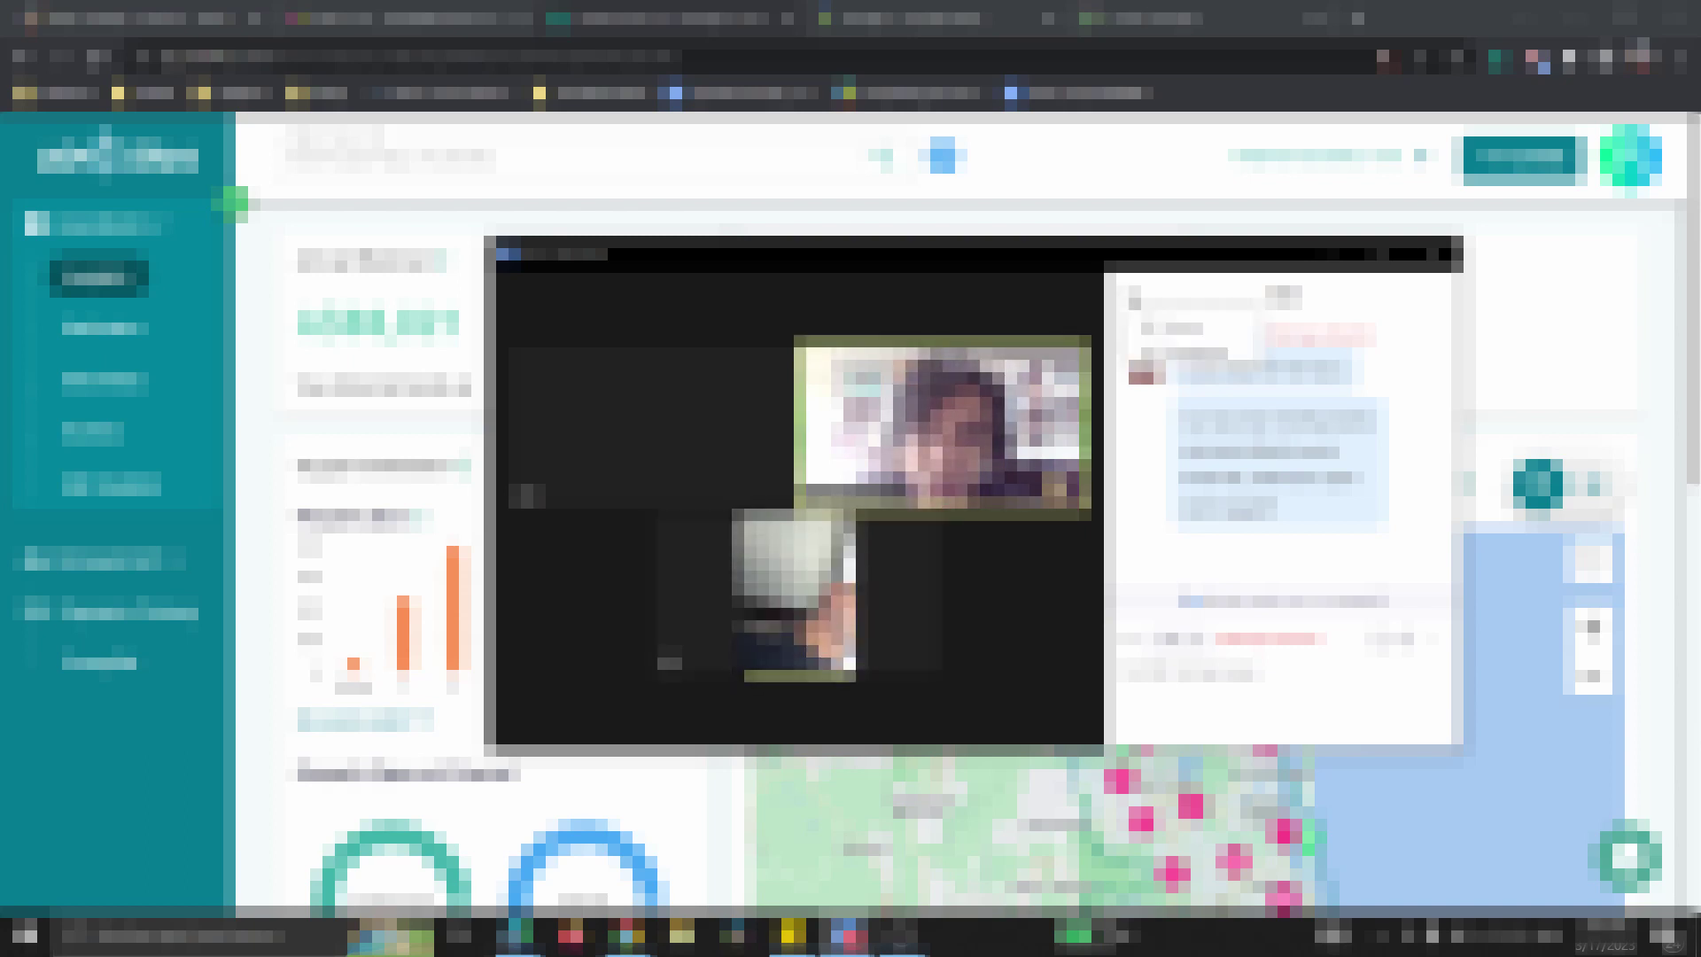
key(alt+h)
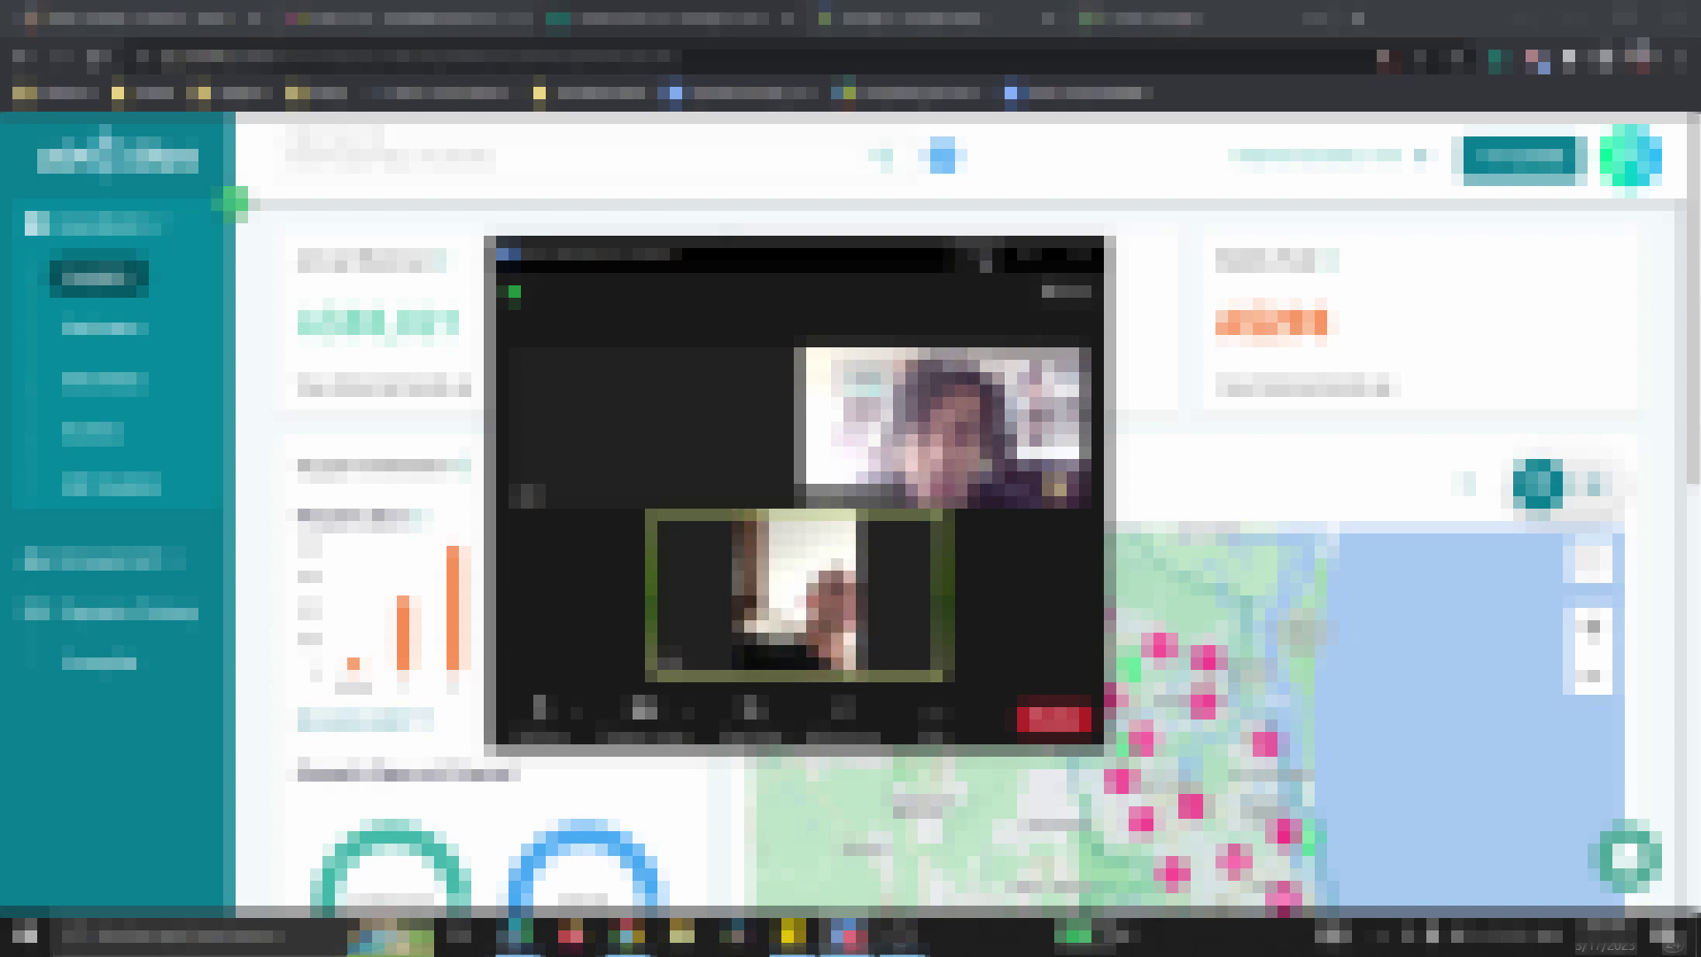
drag(864, 275, 800, 213)
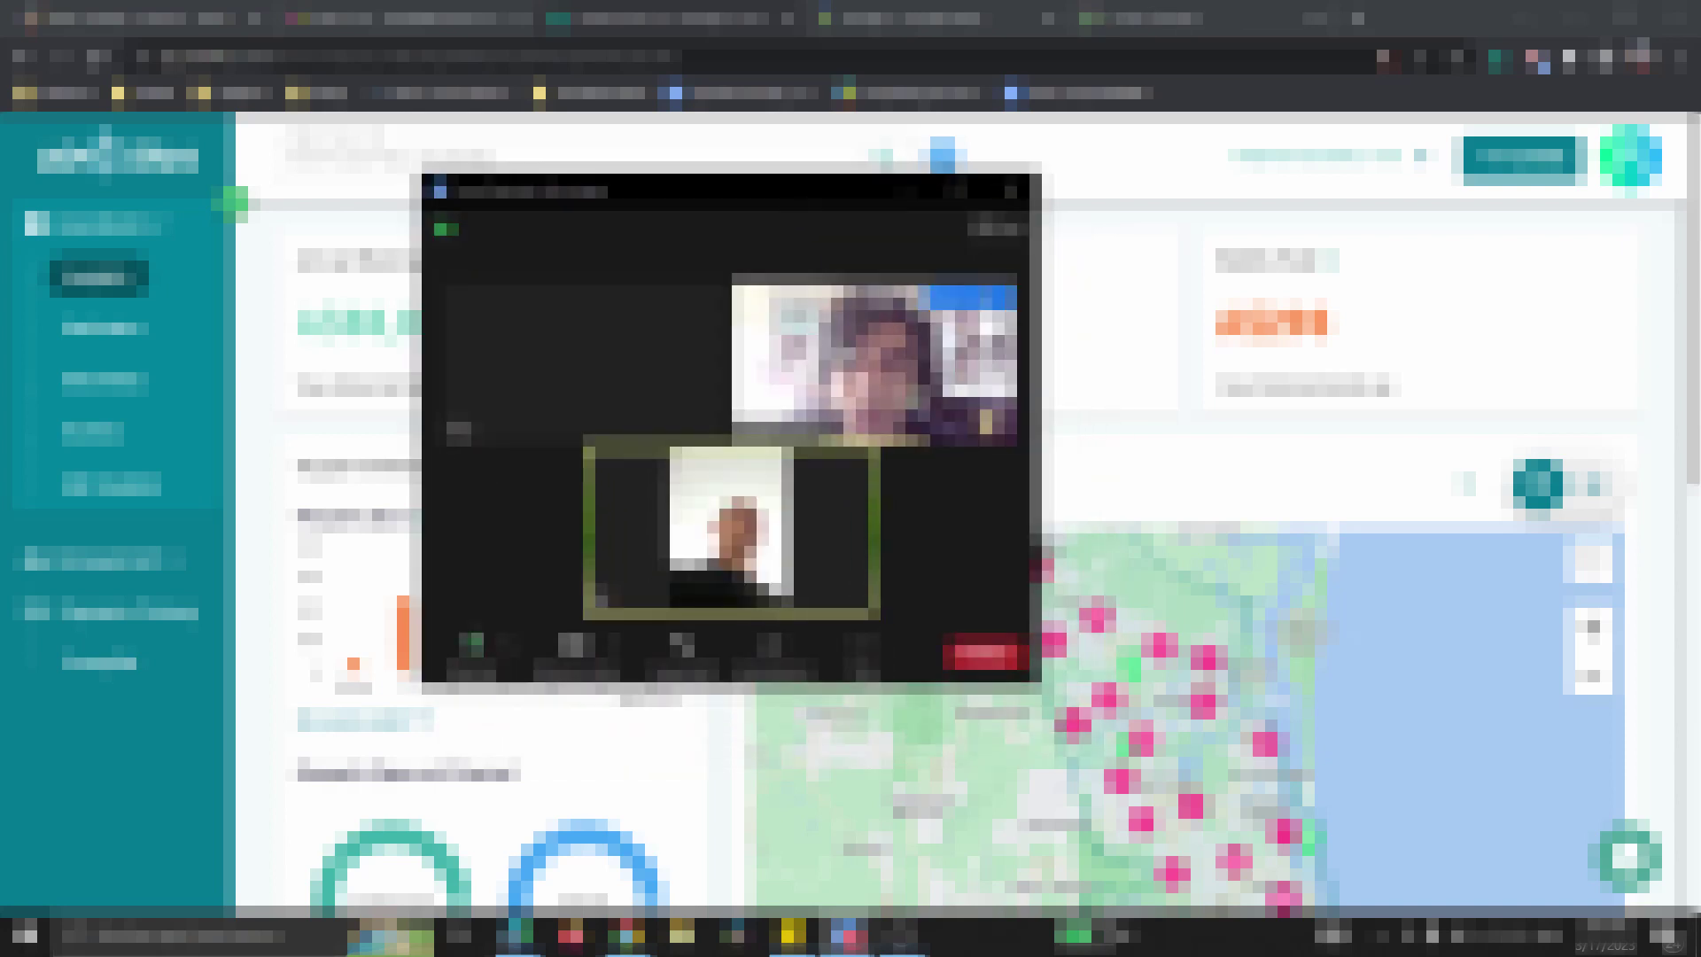
drag(1041, 682, 1404, 816)
drag(886, 177, 815, 145)
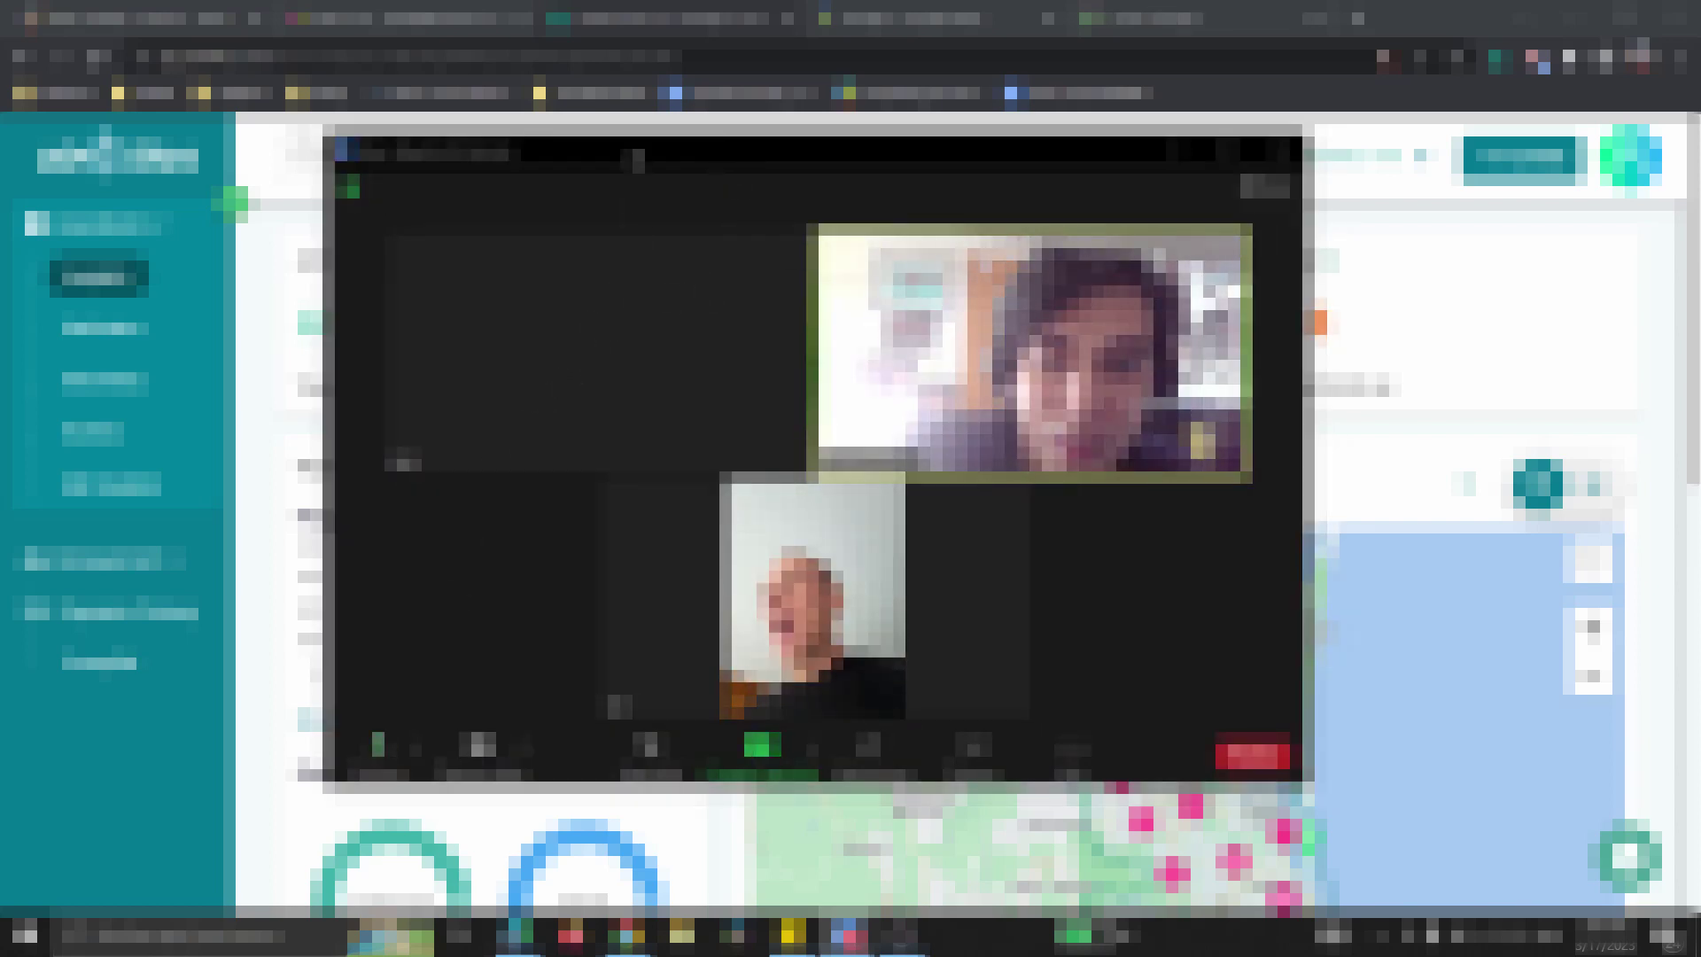
drag(637, 167, 625, 156)
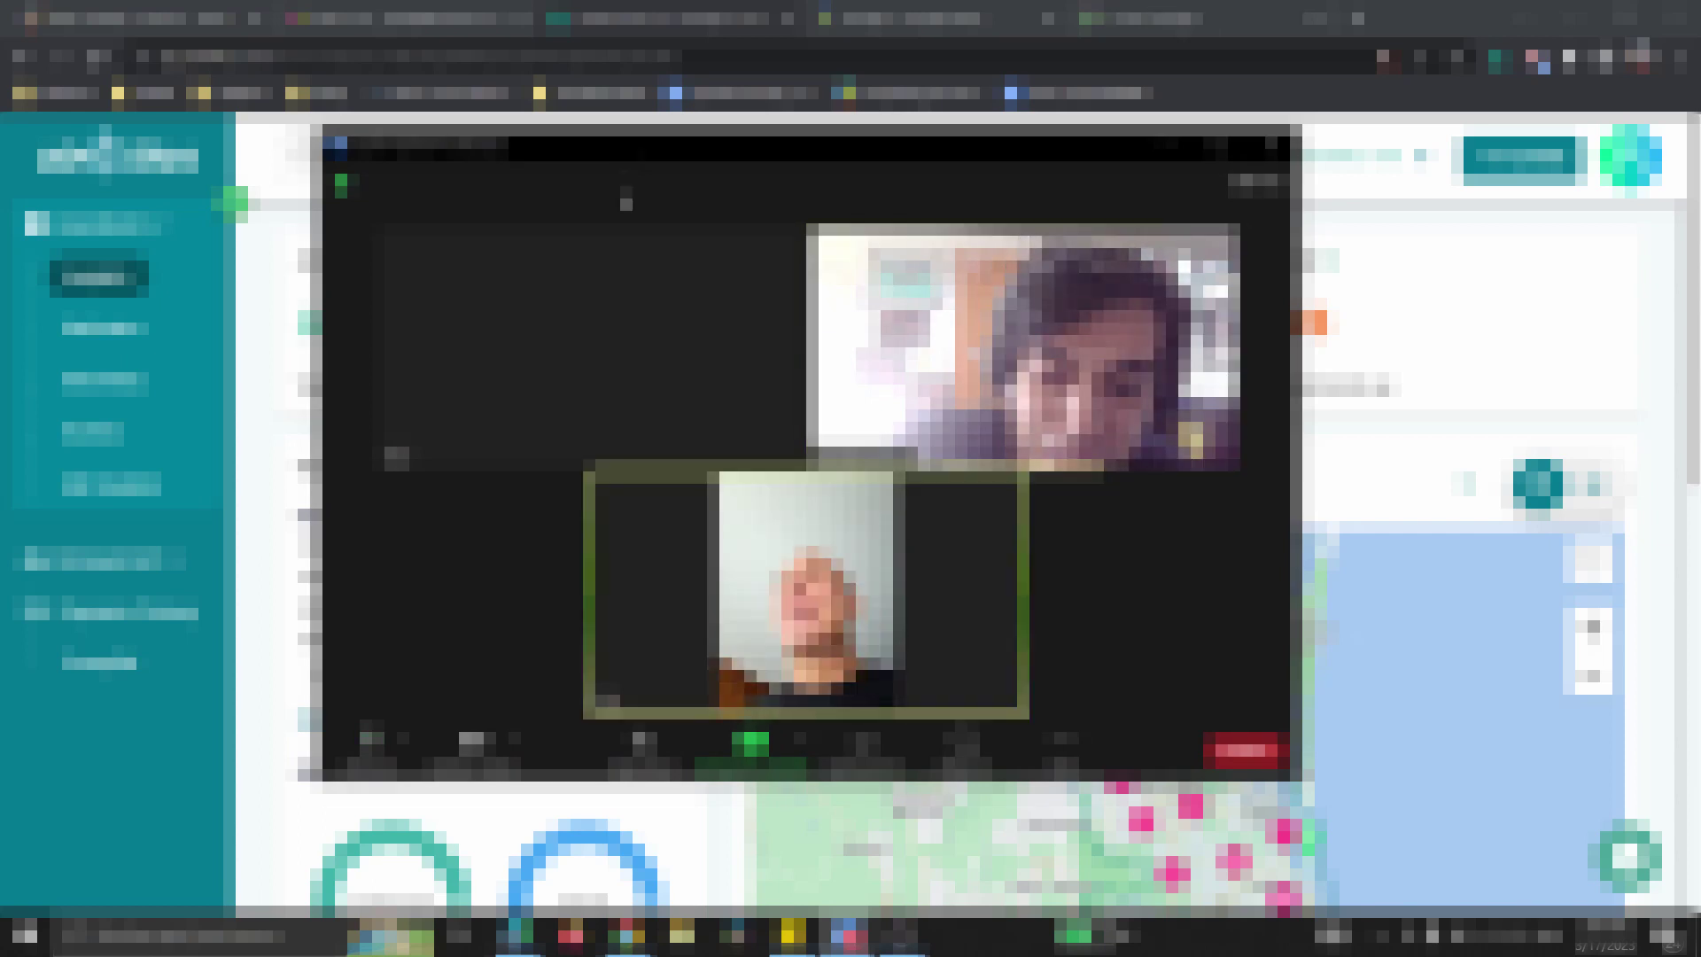
mouse_move(652, 280)
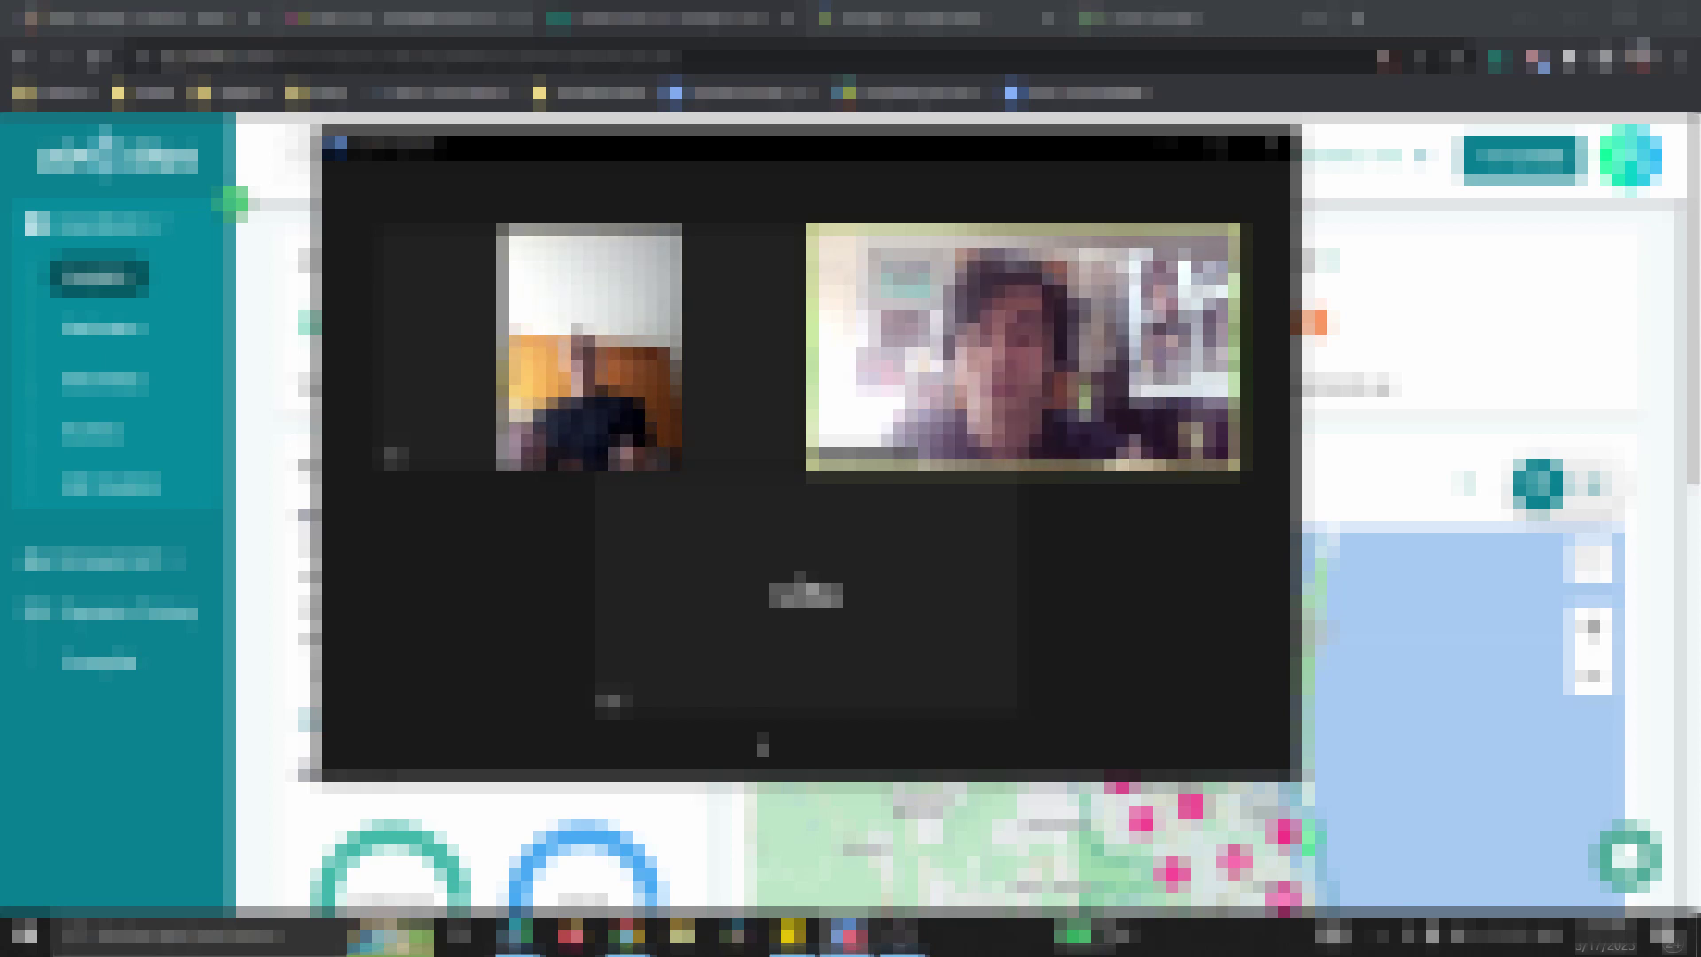
drag(711, 152, 687, 151)
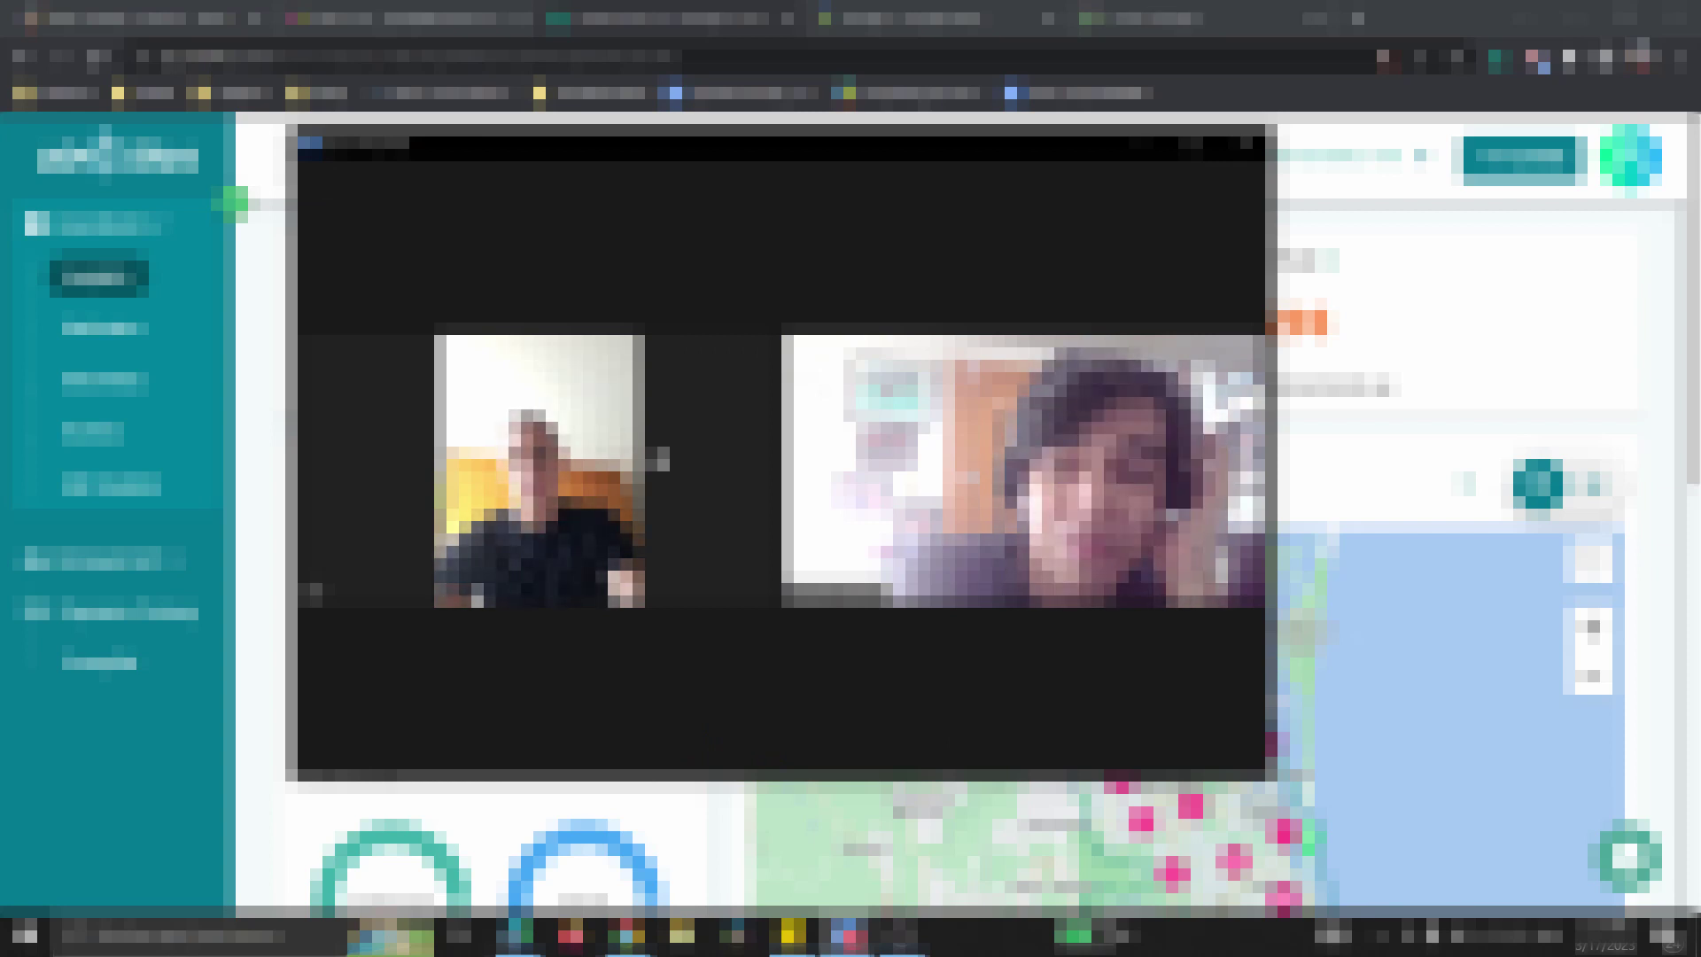
mouse_move(663, 631)
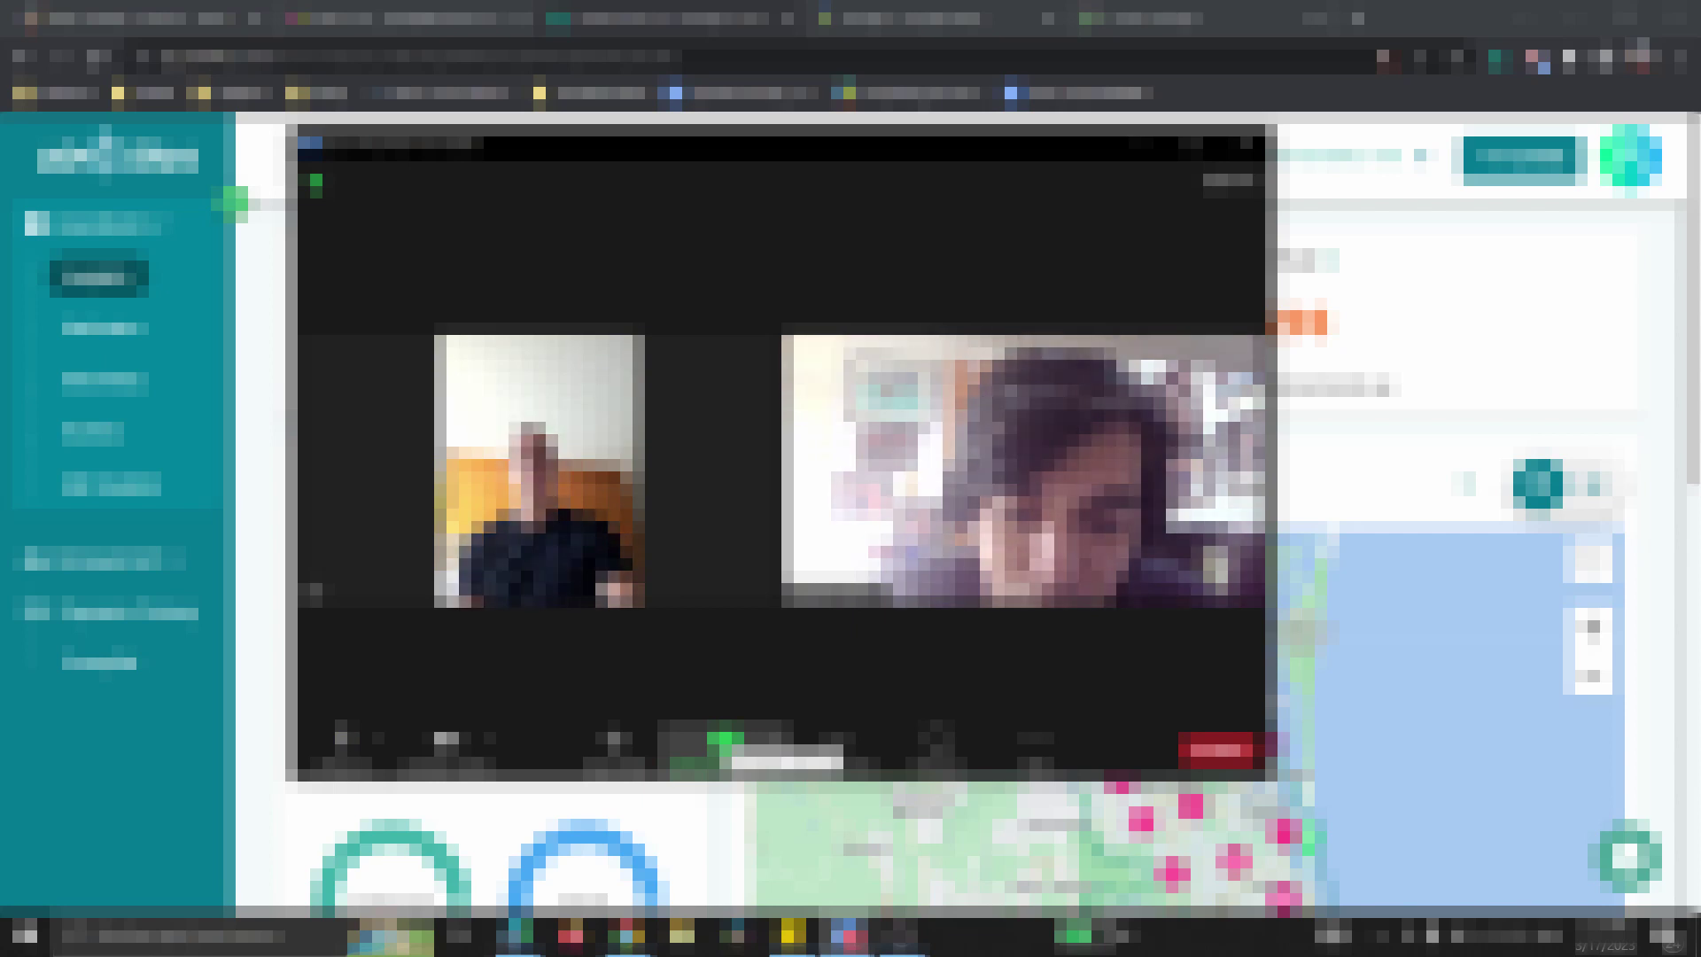
- Share the whole screen in Zoom and move the floating speaker panel aside
click(724, 740)
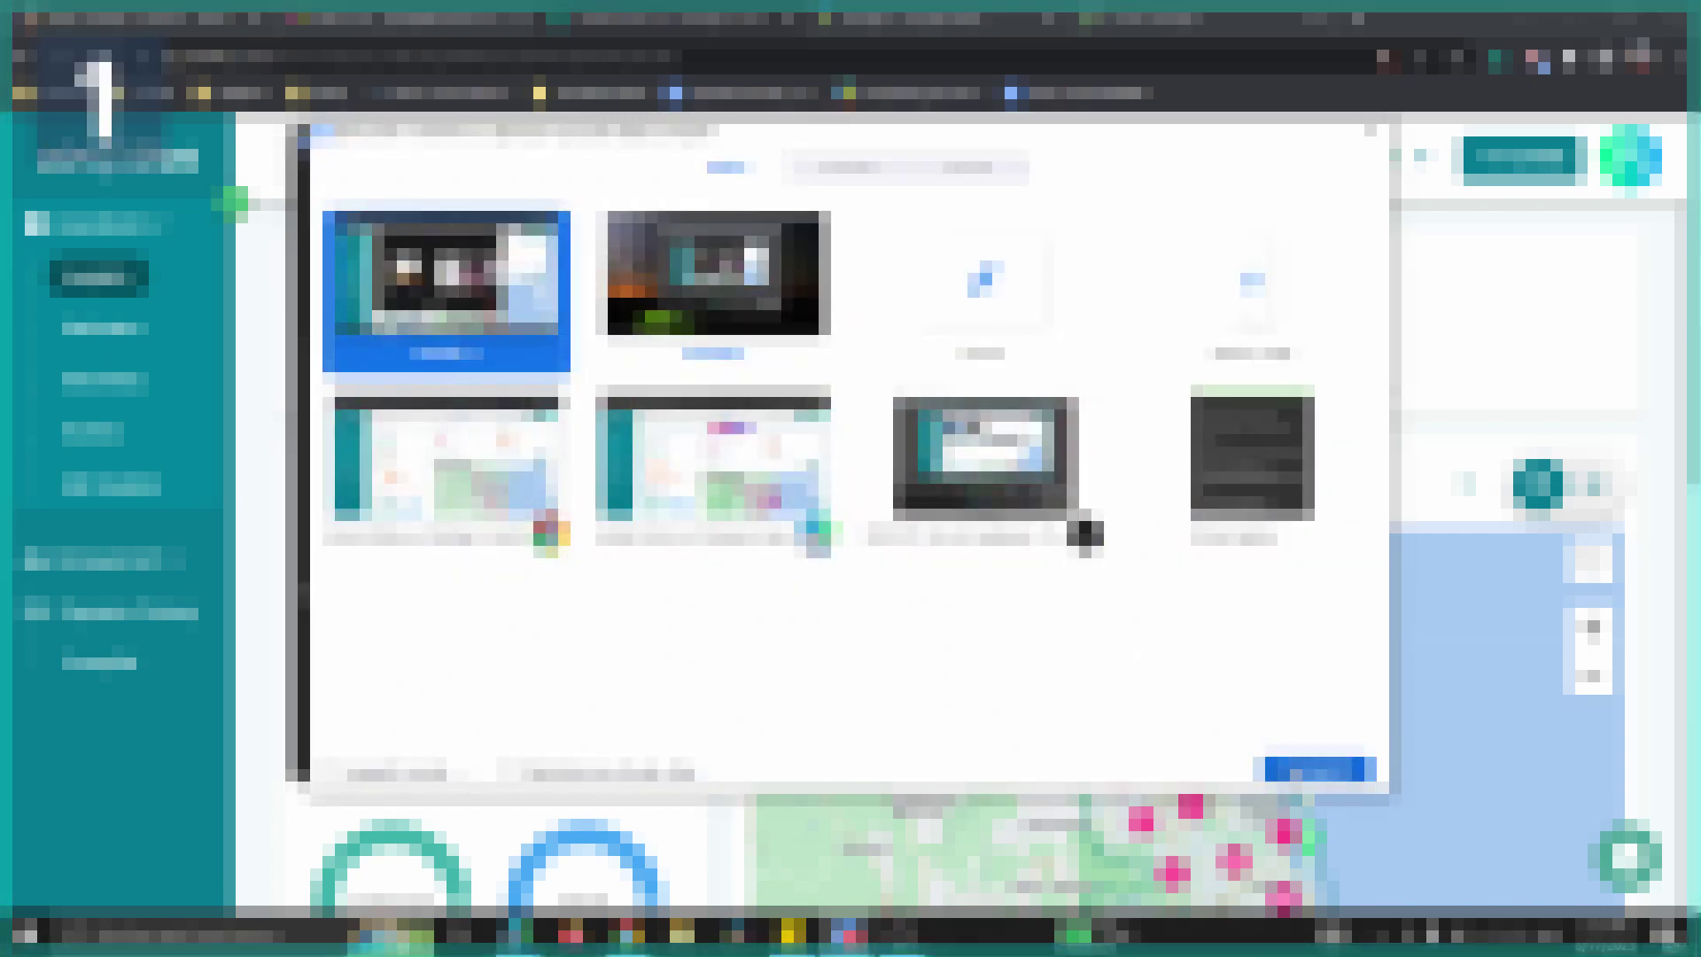
click(1315, 769)
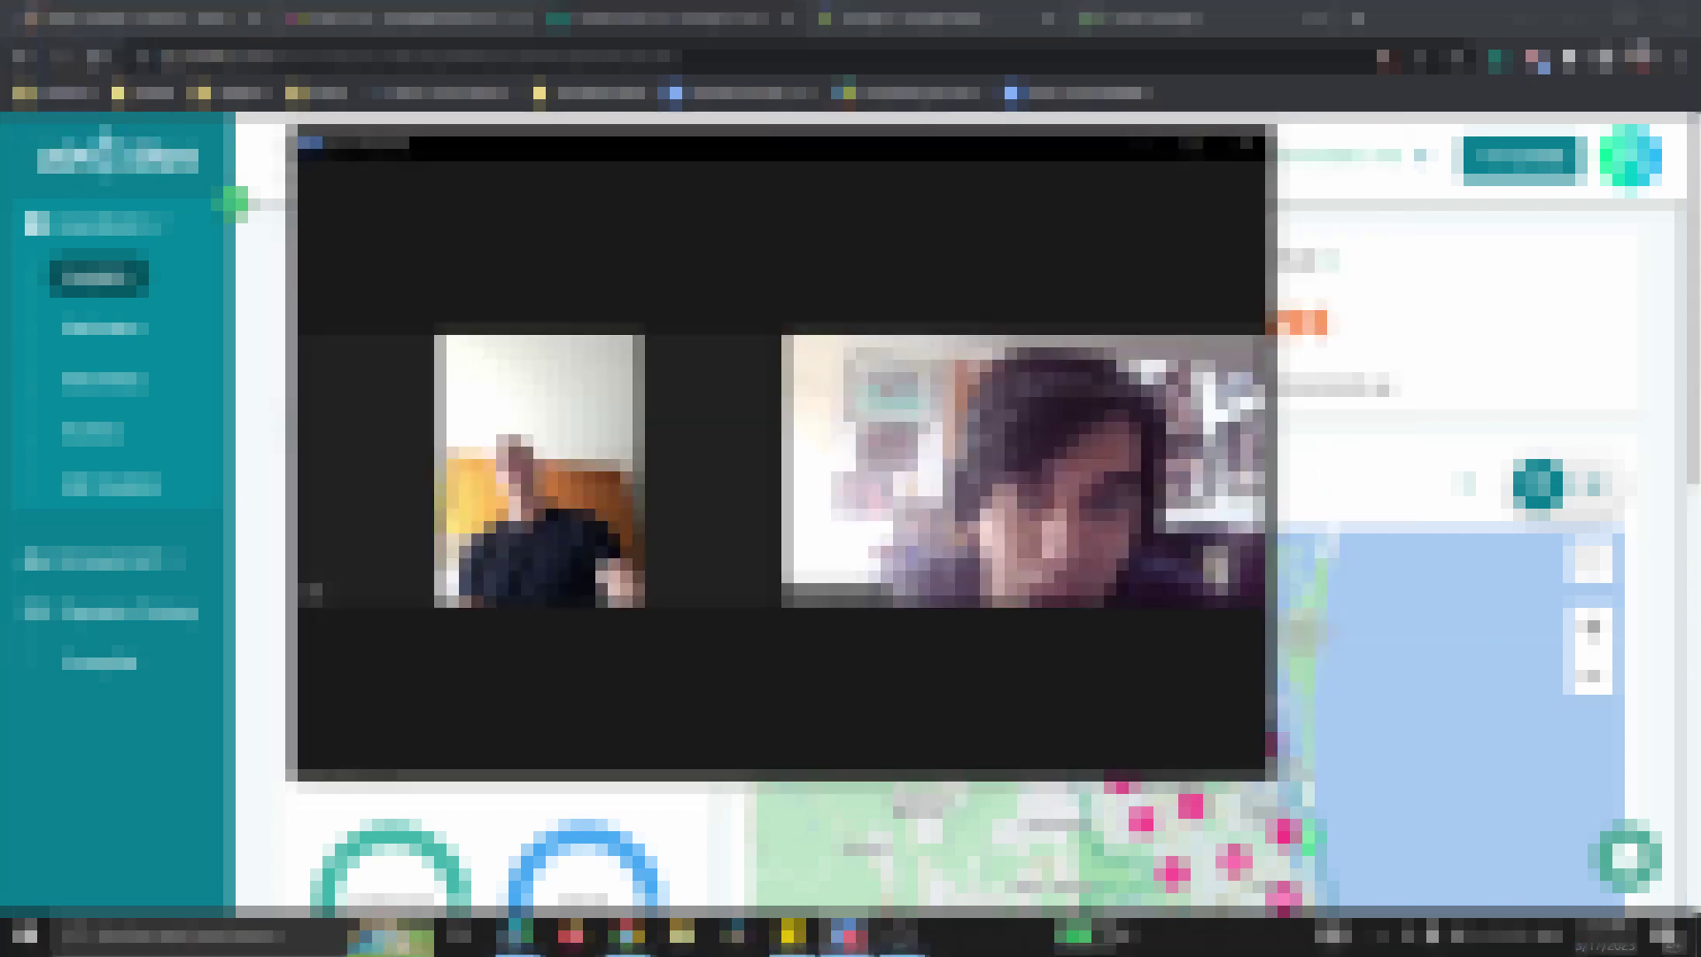
drag(1198, 348, 1453, 316)
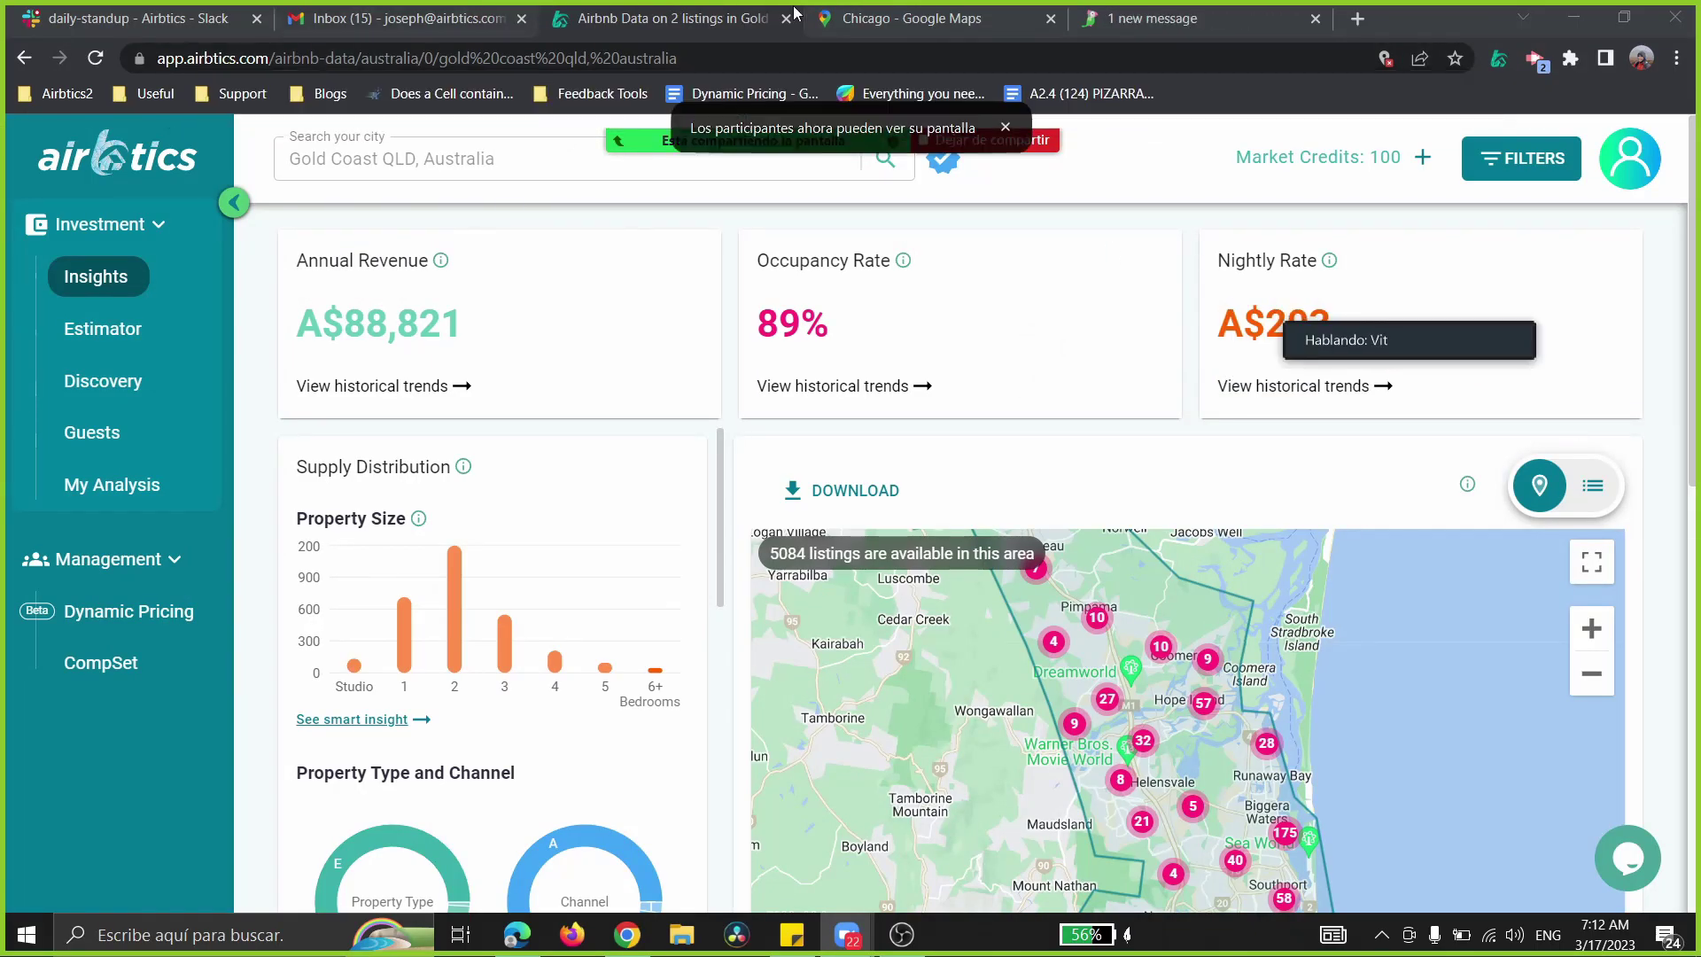
mouse_move(523, 930)
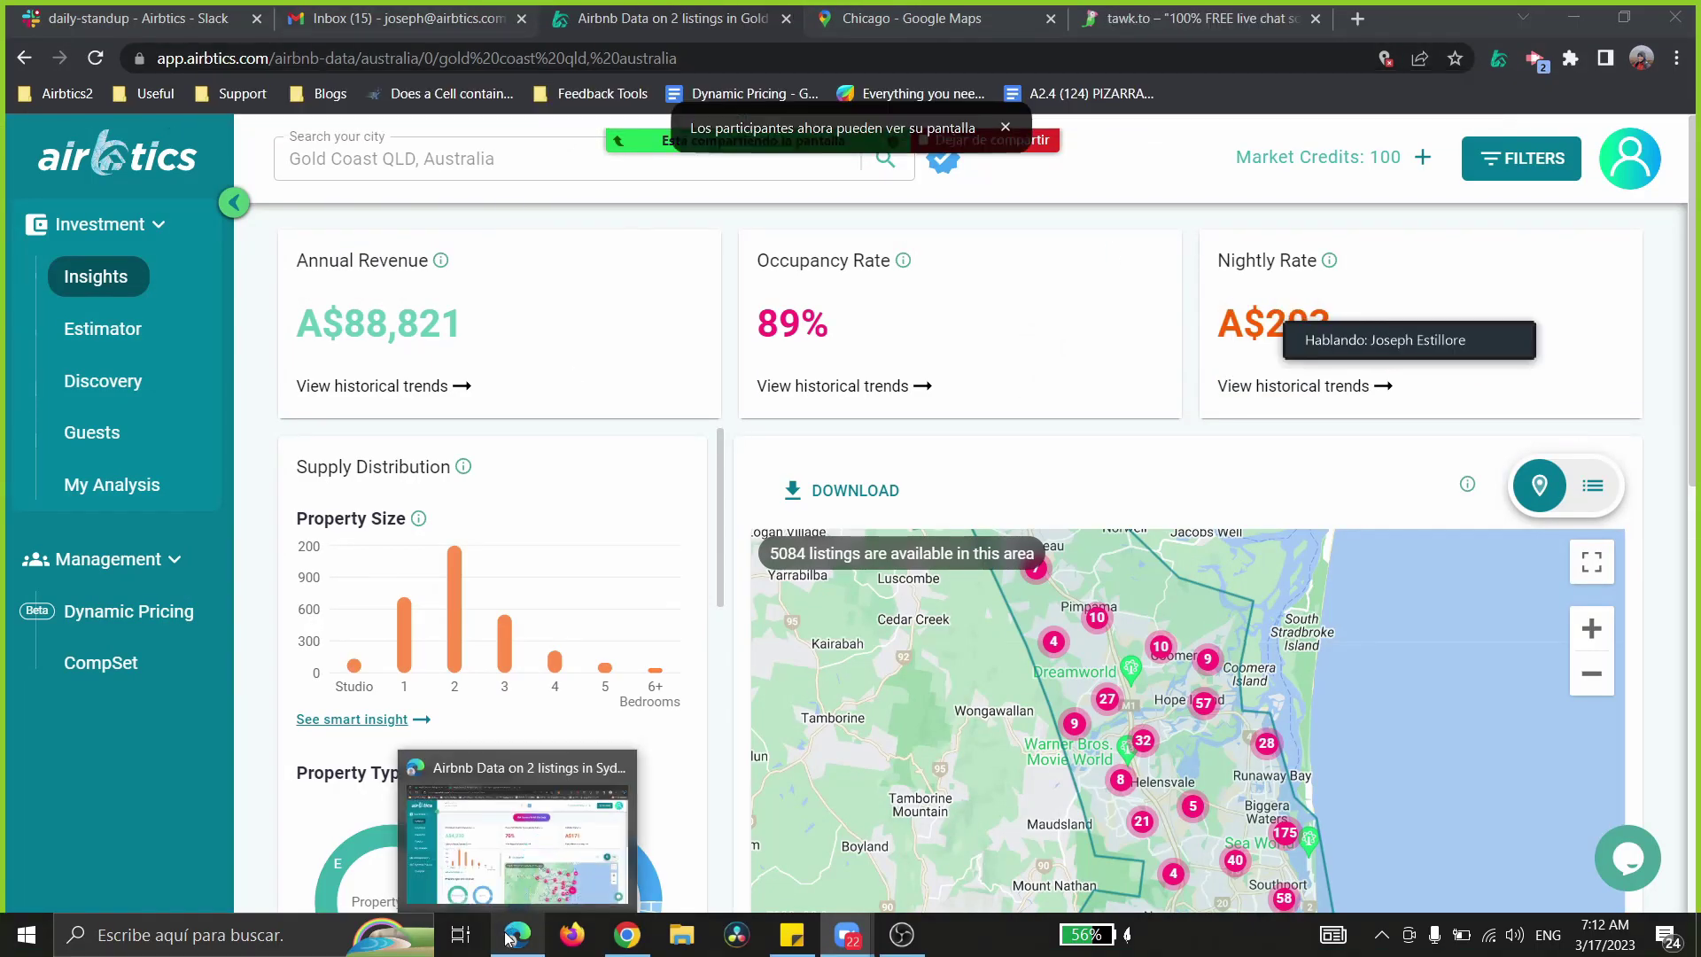
- Open the Sydney NSW insights, move the floating meeting box left, and highlight the revenue and occupancy figures
click(492, 870)
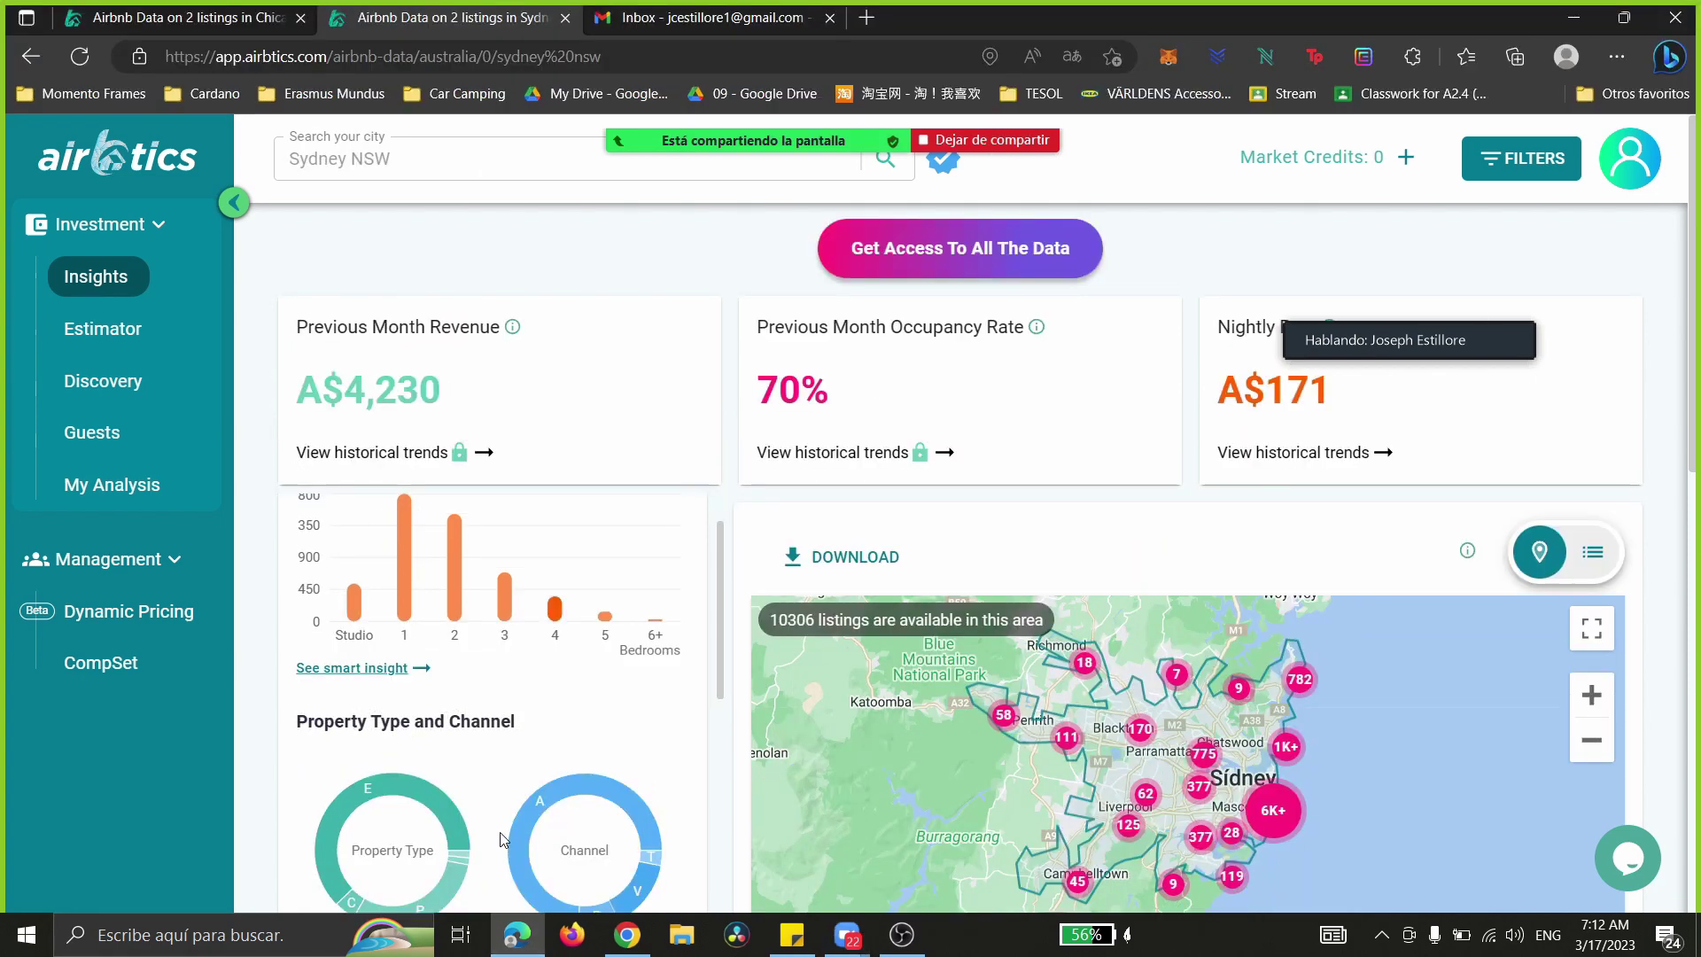
drag(1440, 358, 1342, 272)
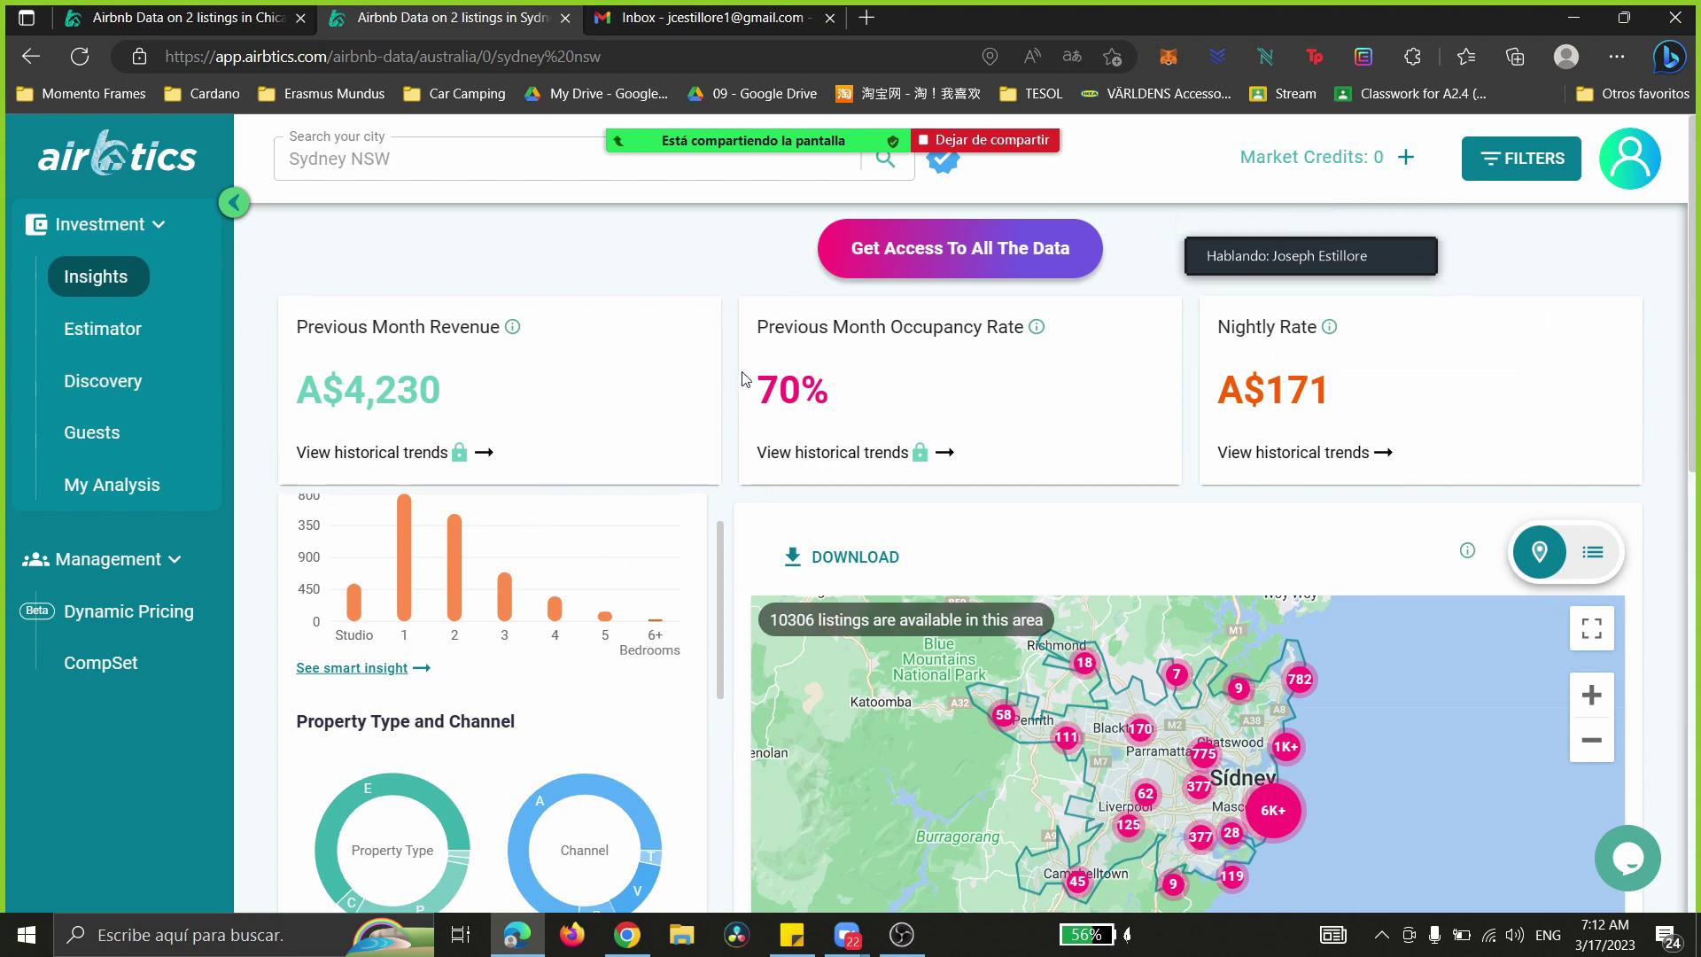
scroll(709, 573, up, 2)
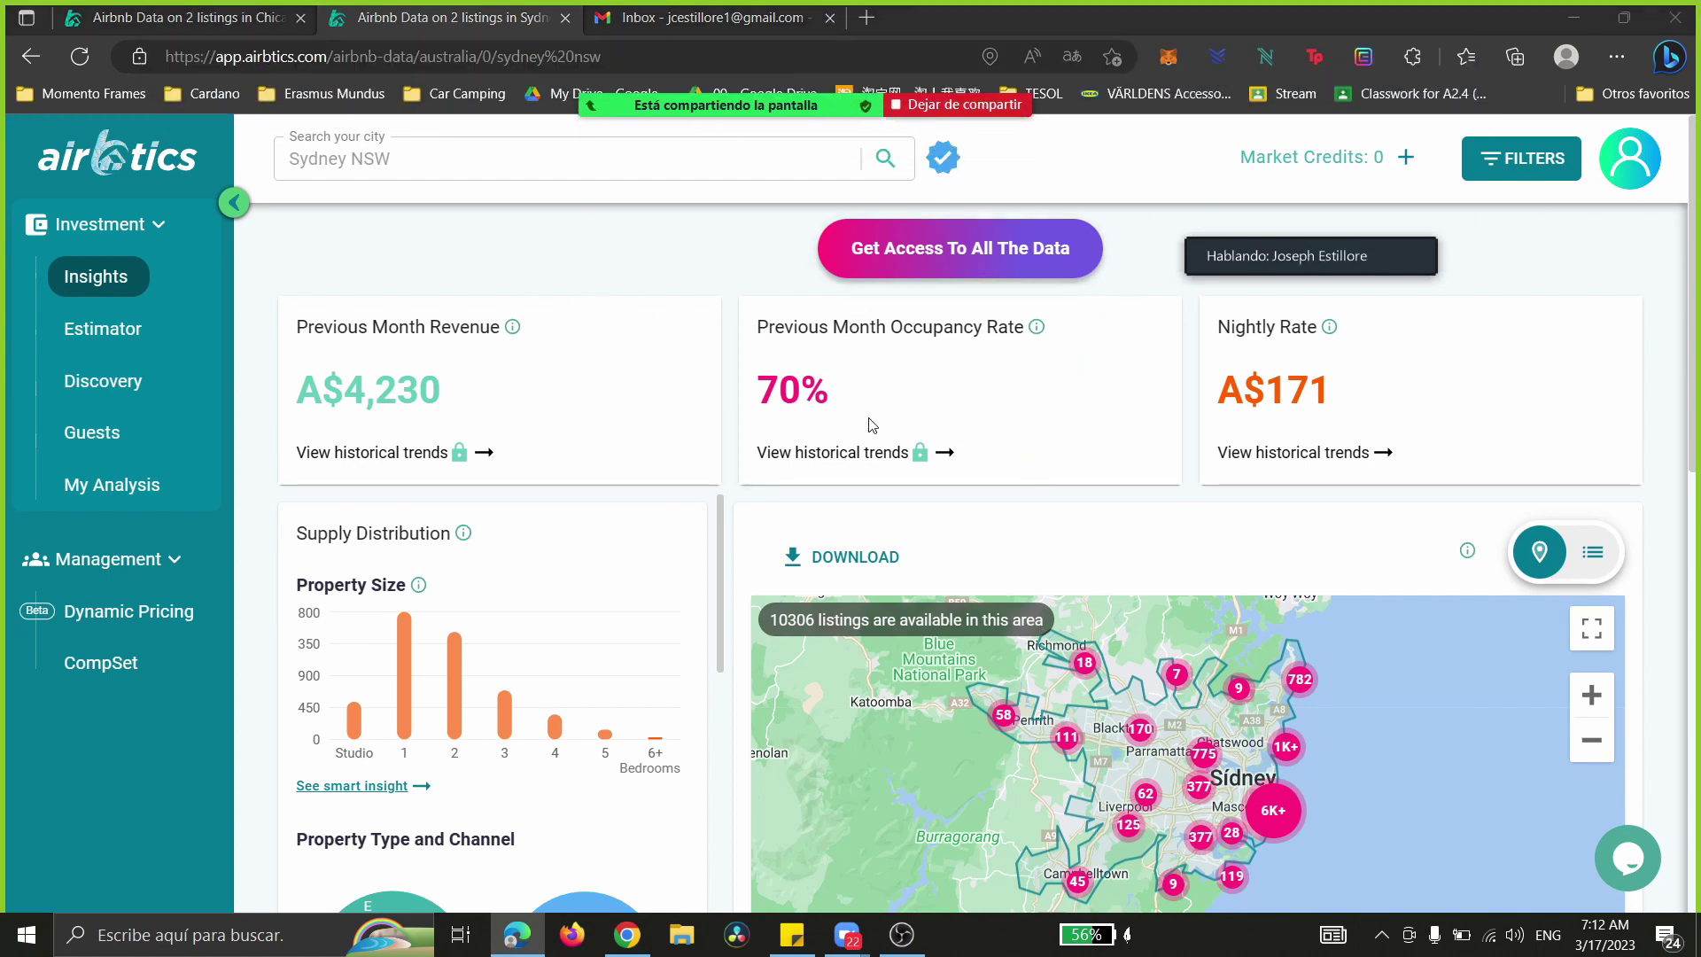
mouse_move(1244, 229)
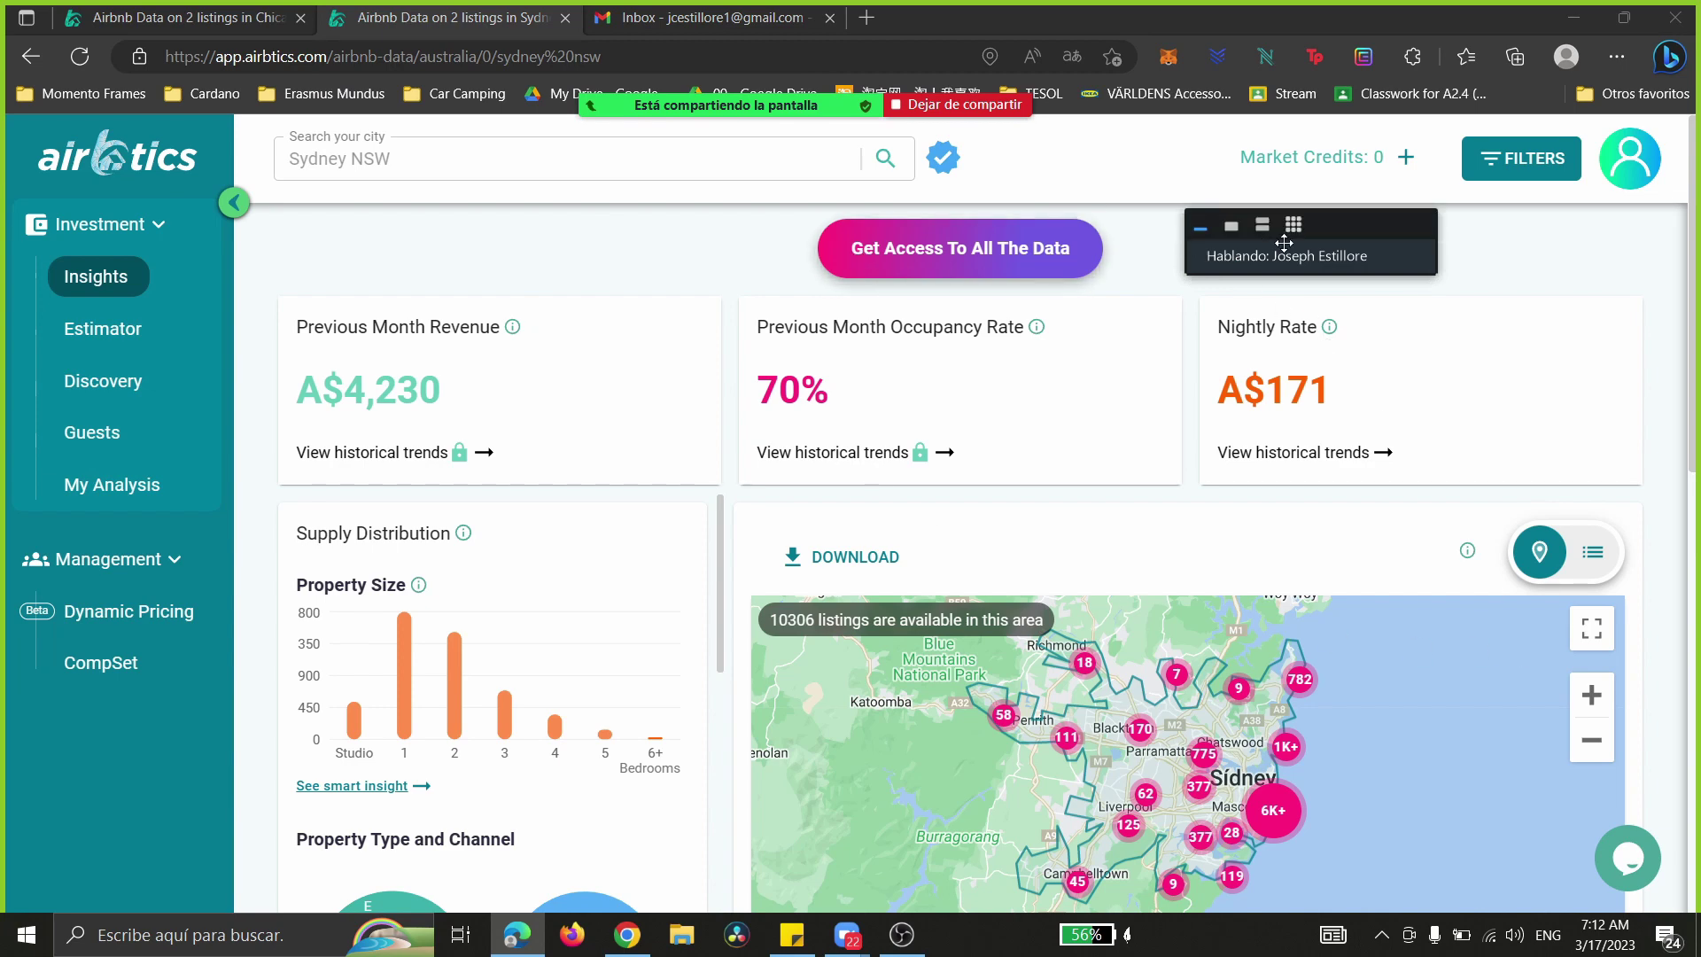
drag(1246, 232, 431, 228)
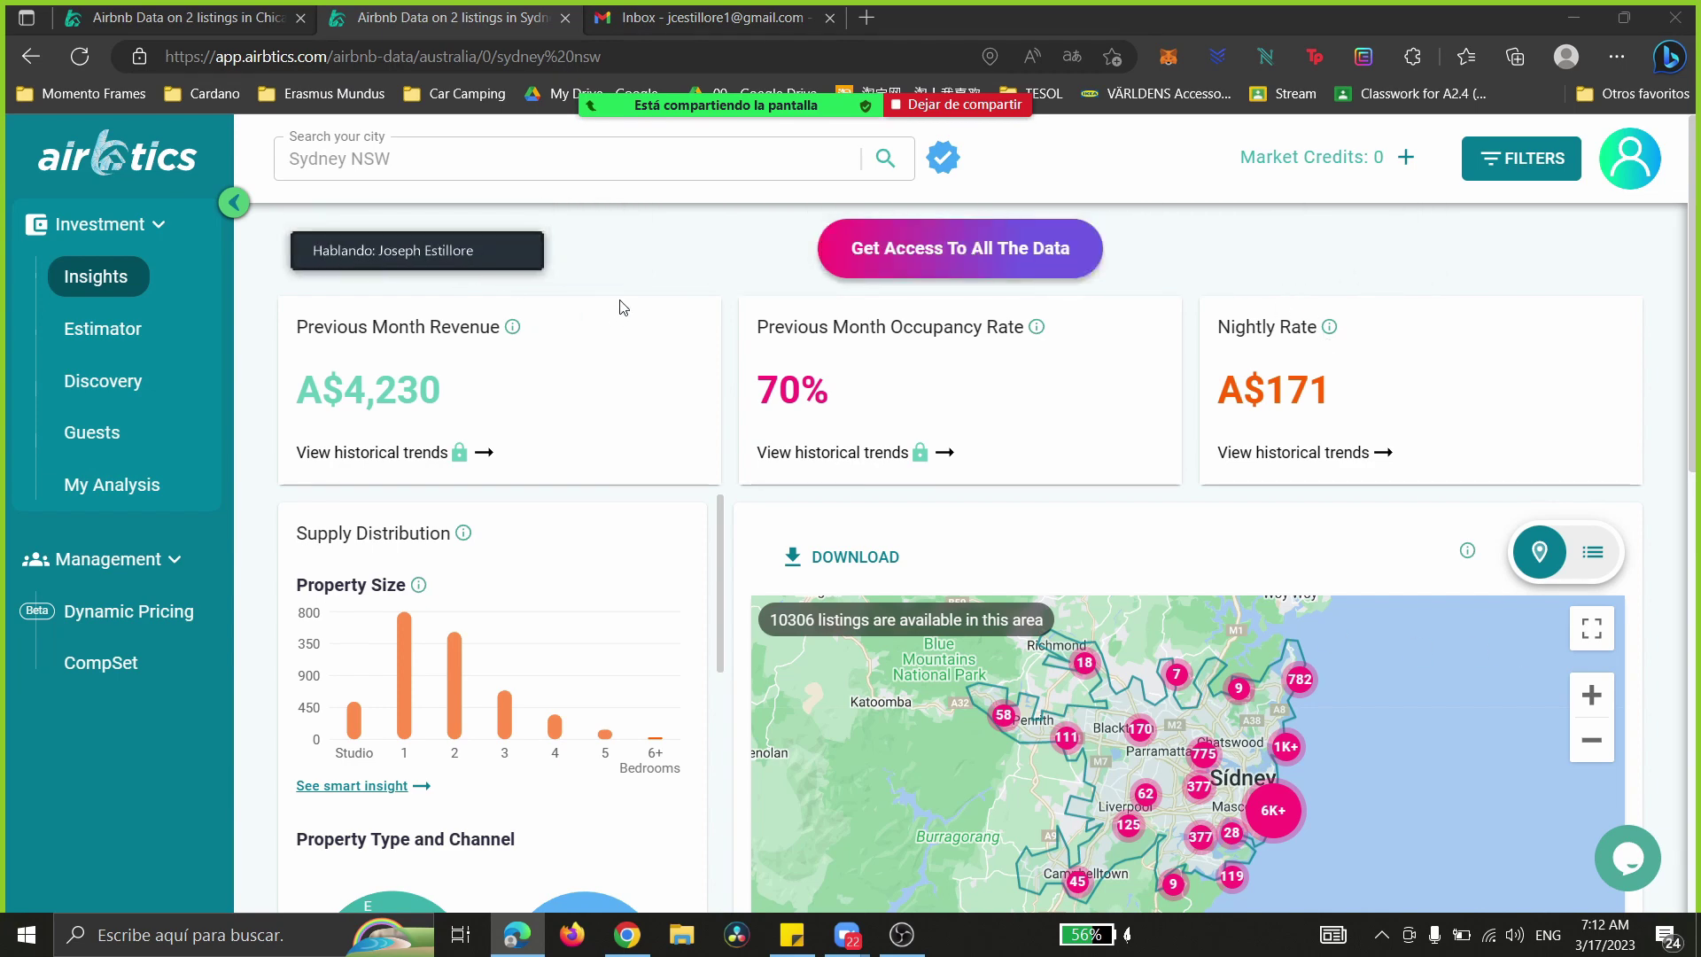
drag(285, 338, 1102, 334)
click(1354, 246)
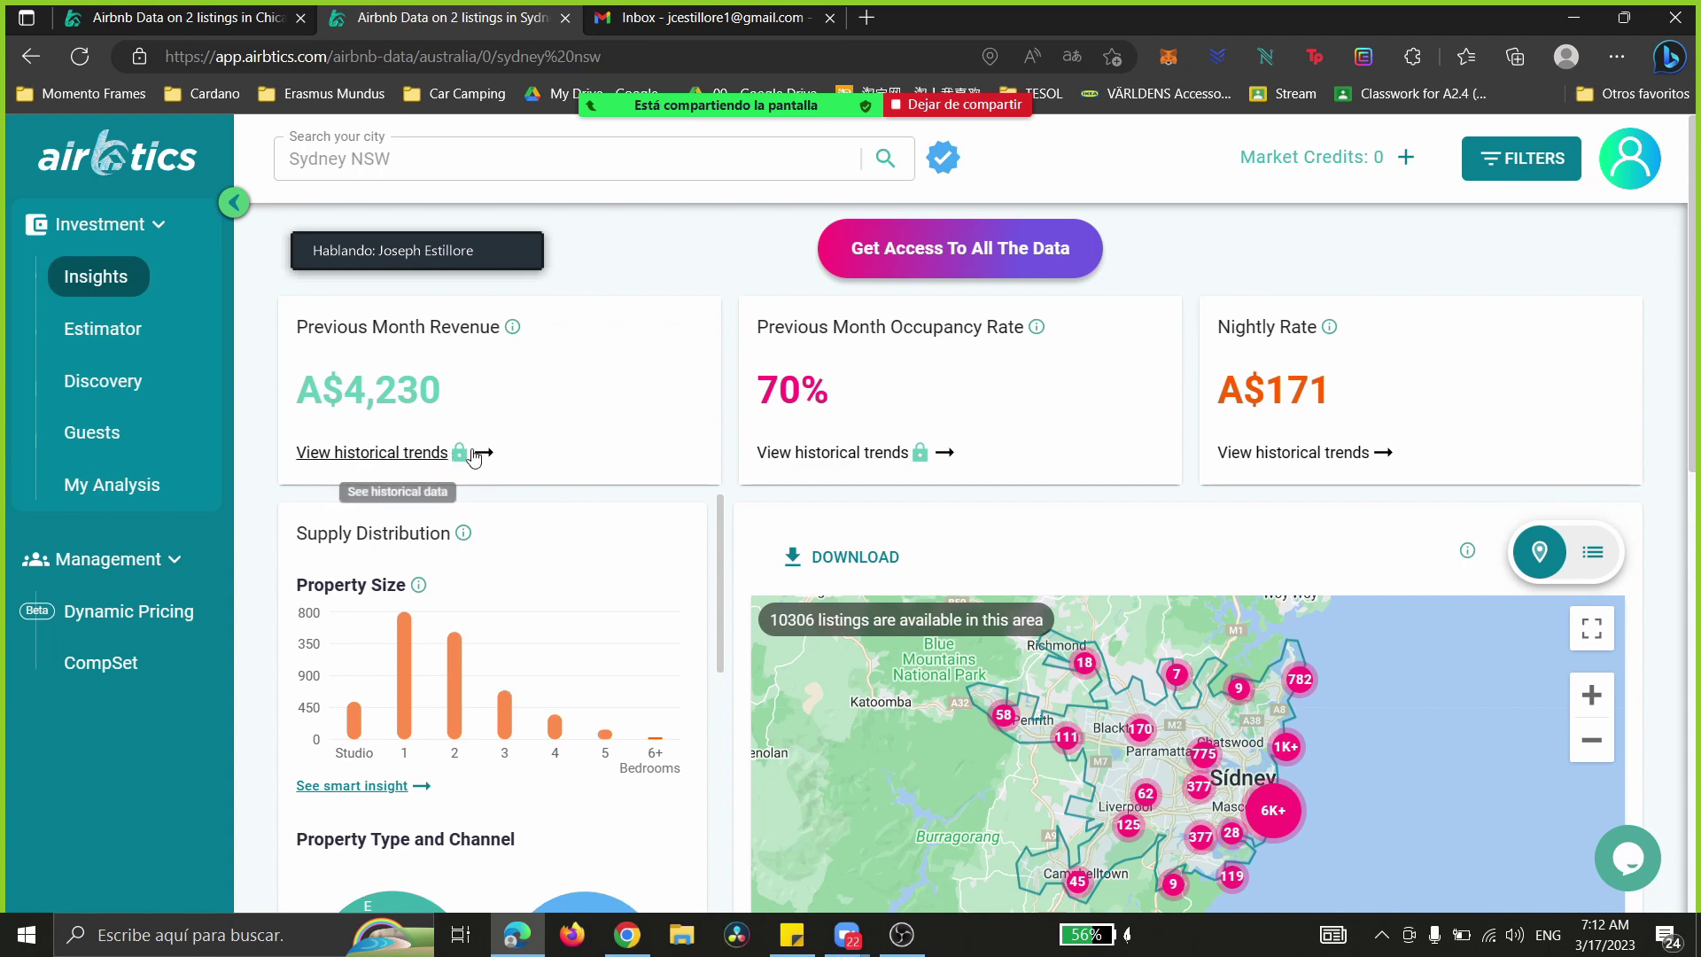
- Zoom and pan the map to southern Sydney around Bankstown and Menai, giving 2098 listings at A$132
click(1592, 696)
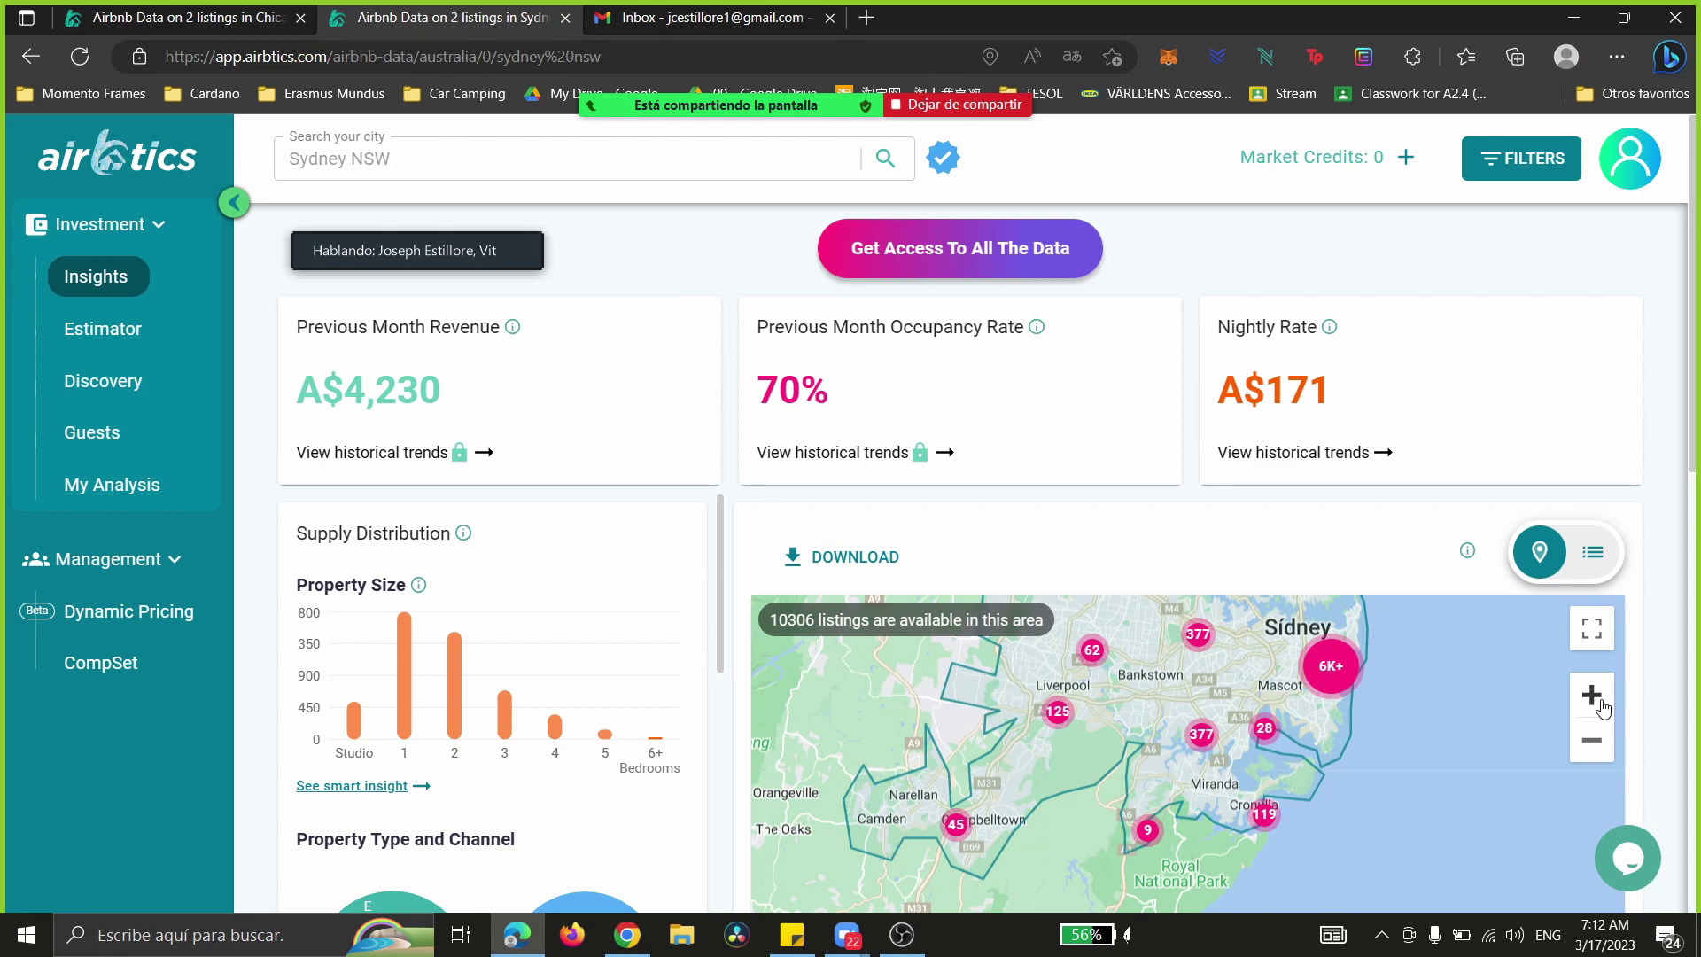
drag(1108, 690, 1126, 795)
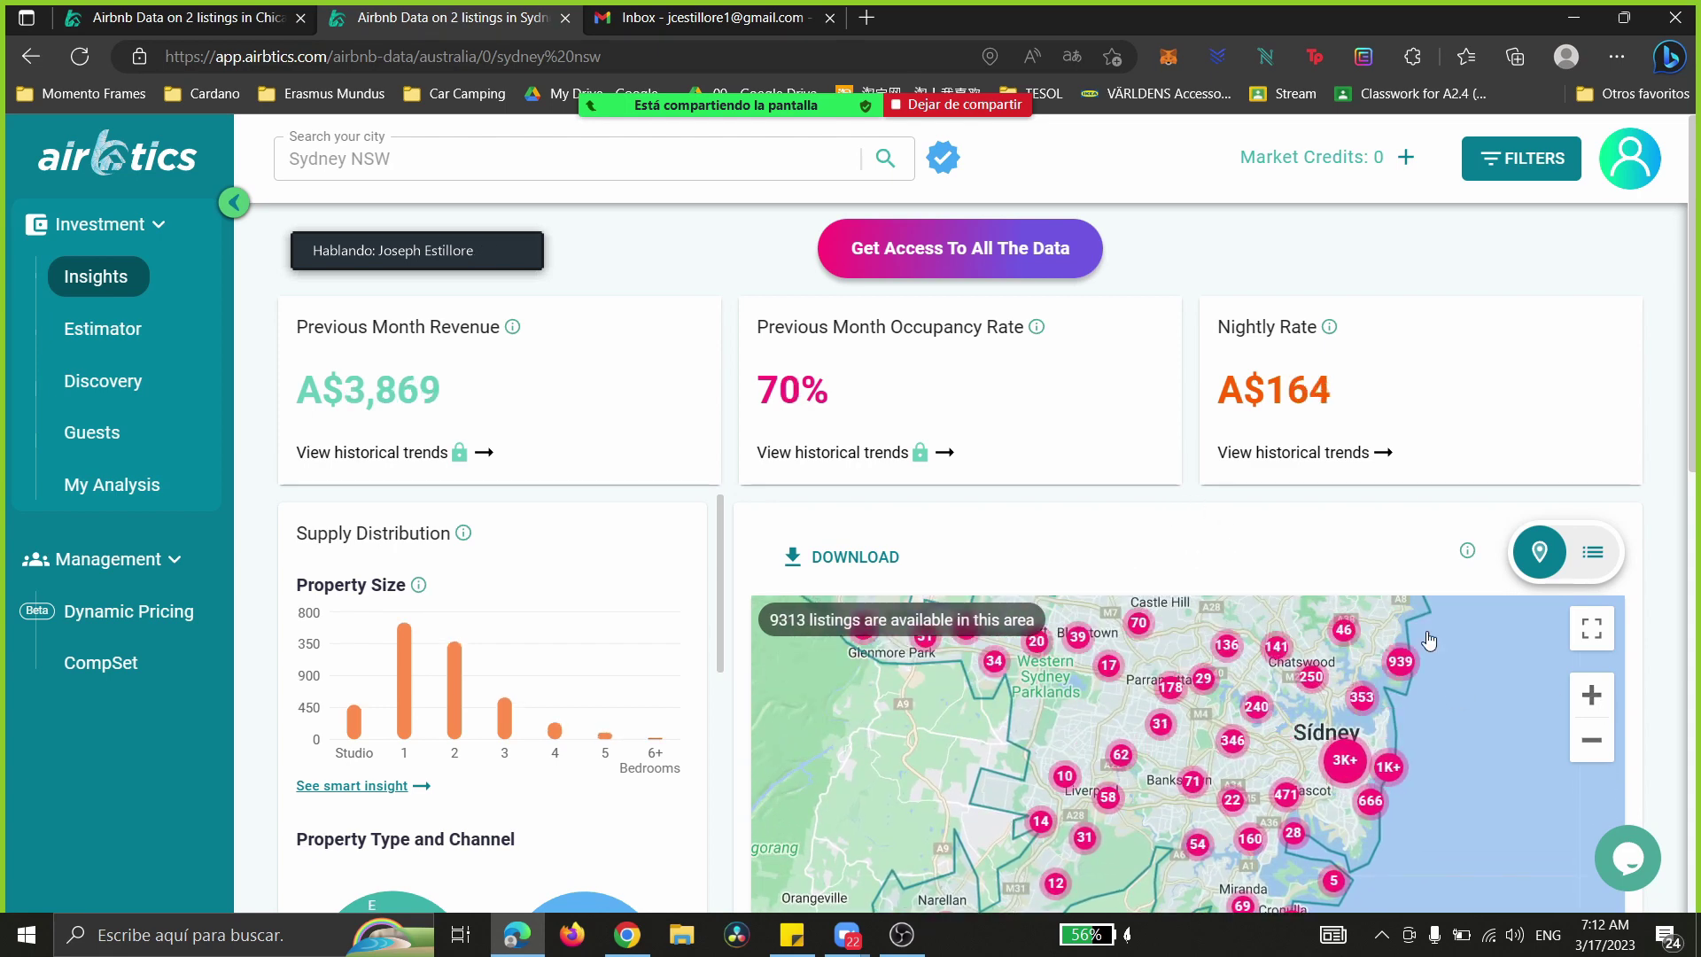
click(1592, 695)
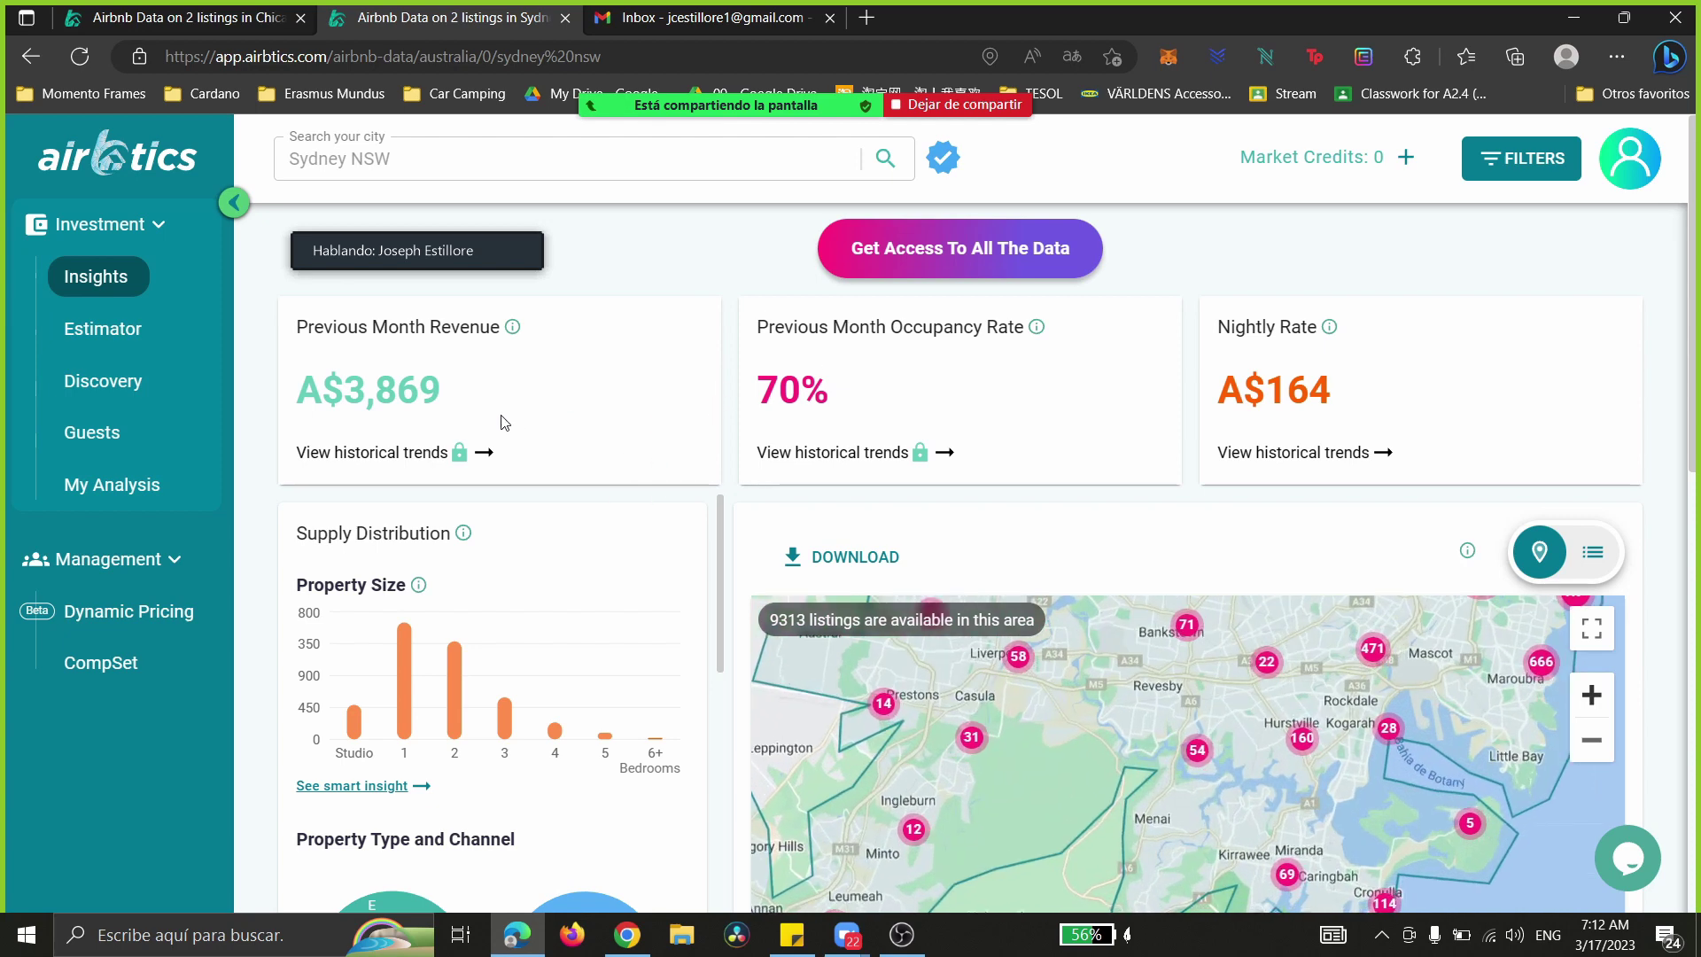
- Switch to the Gold Coast insights, move the meeting widget off the revenue card, and highlight its headline metrics
mouse_move(632, 944)
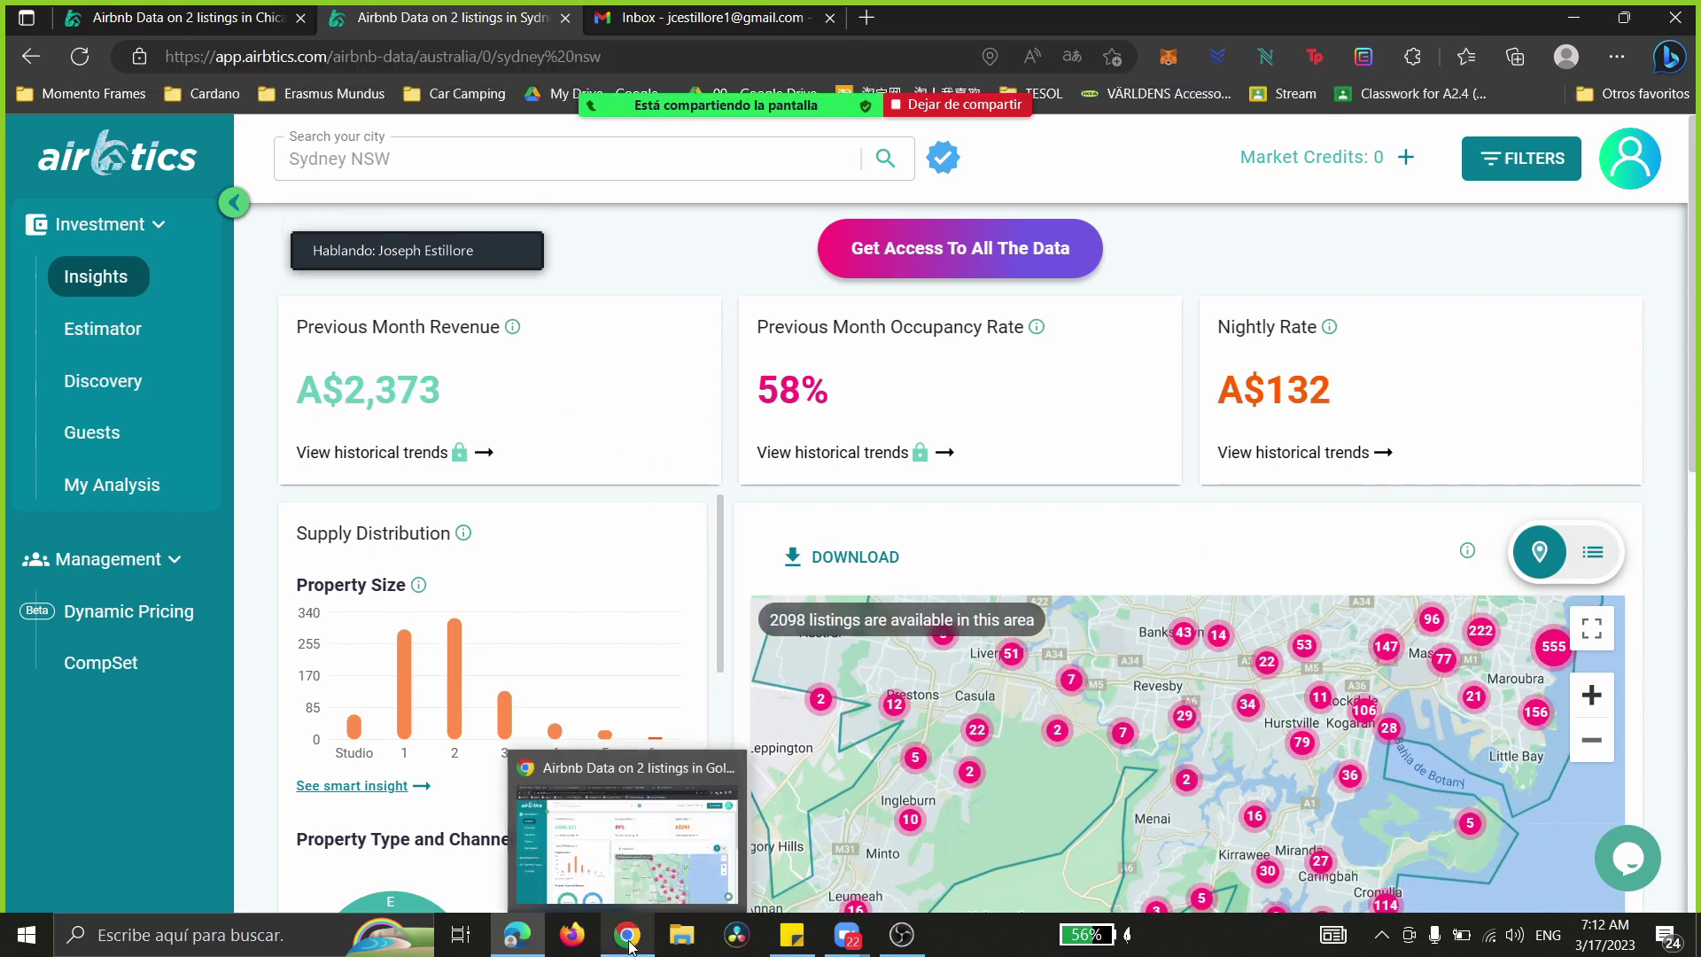
click(673, 784)
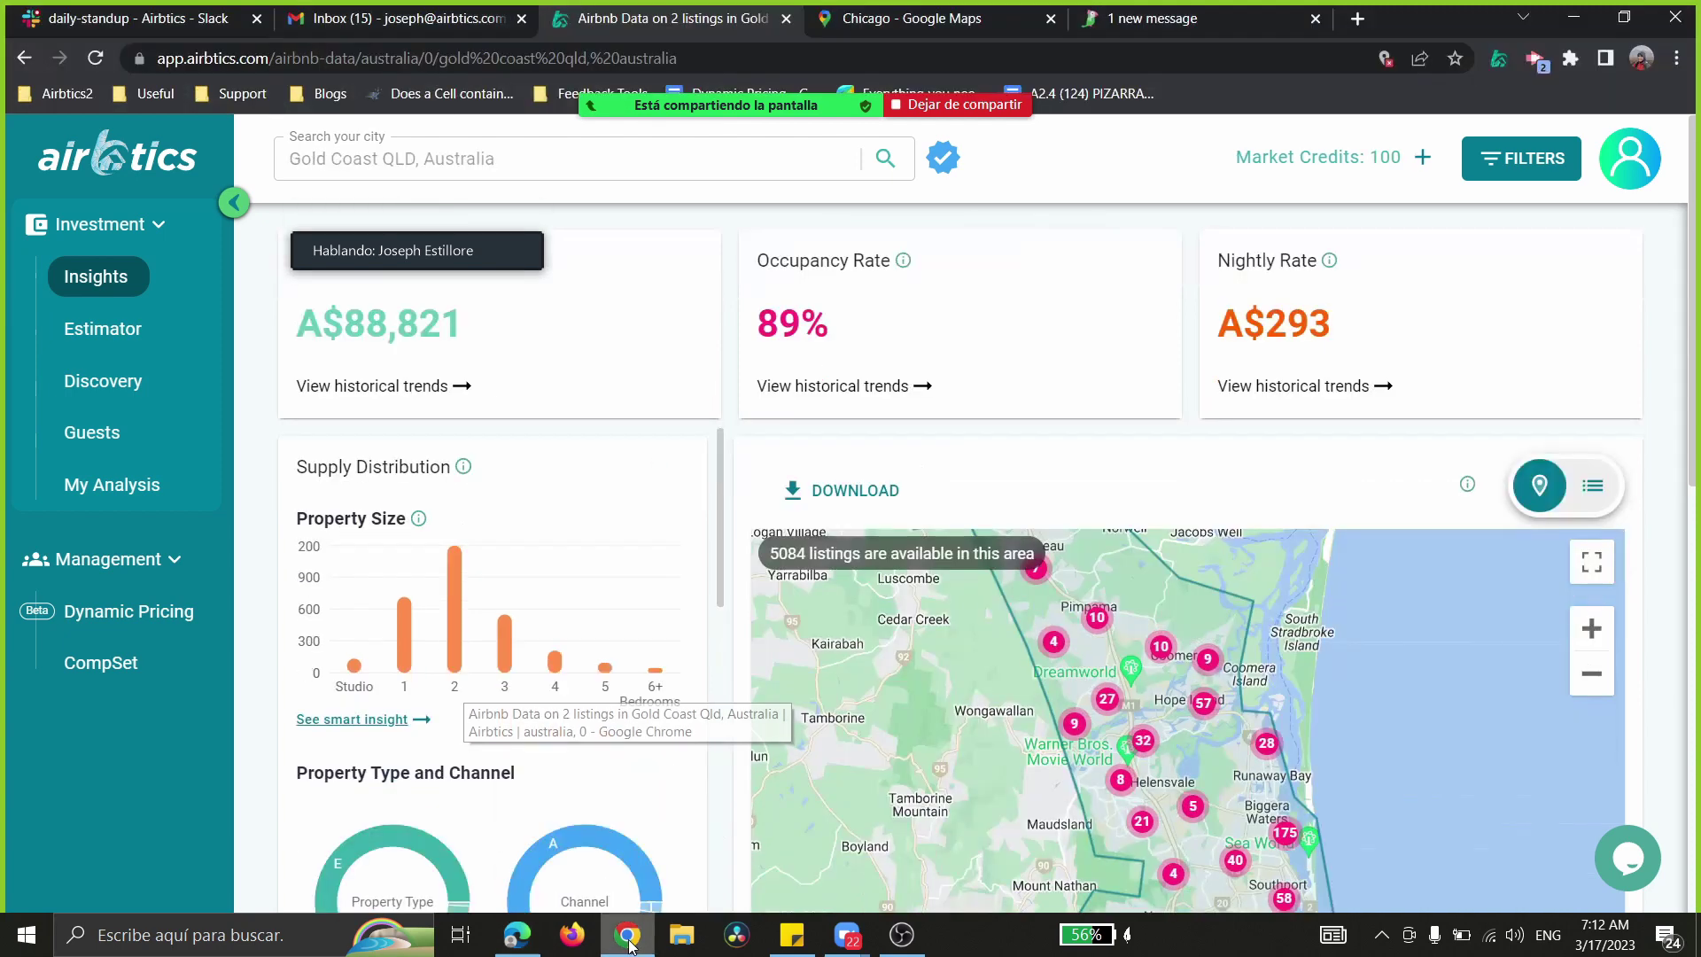
drag(431, 251, 215, 182)
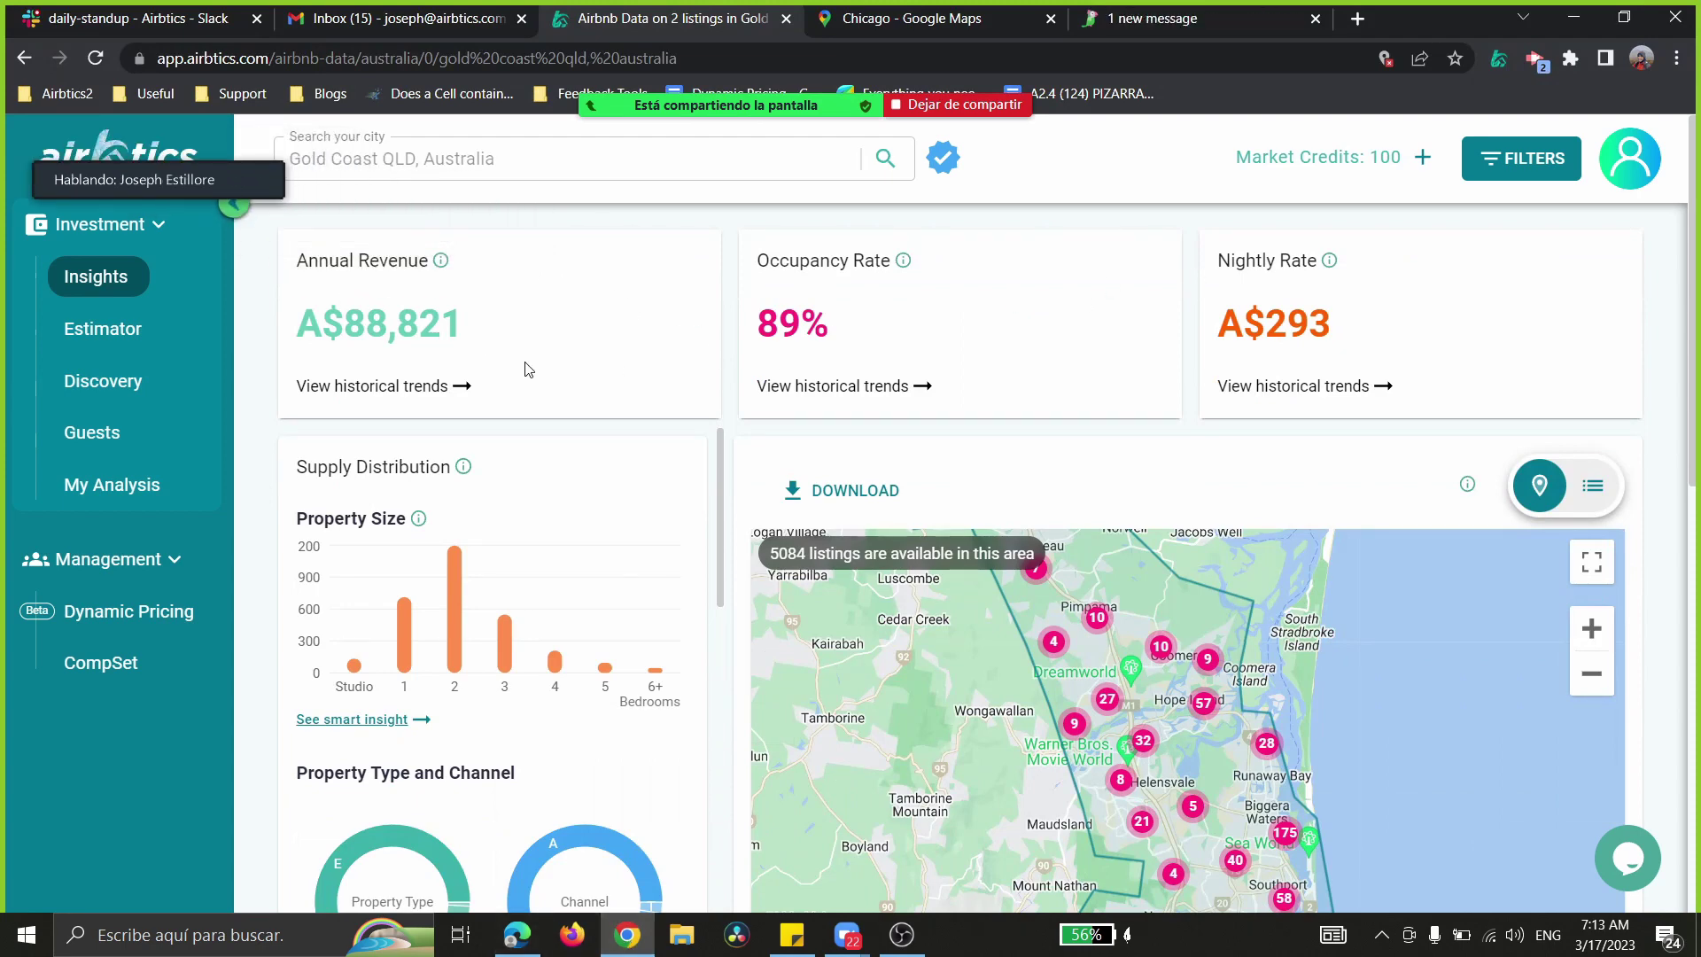
drag(301, 326, 1389, 344)
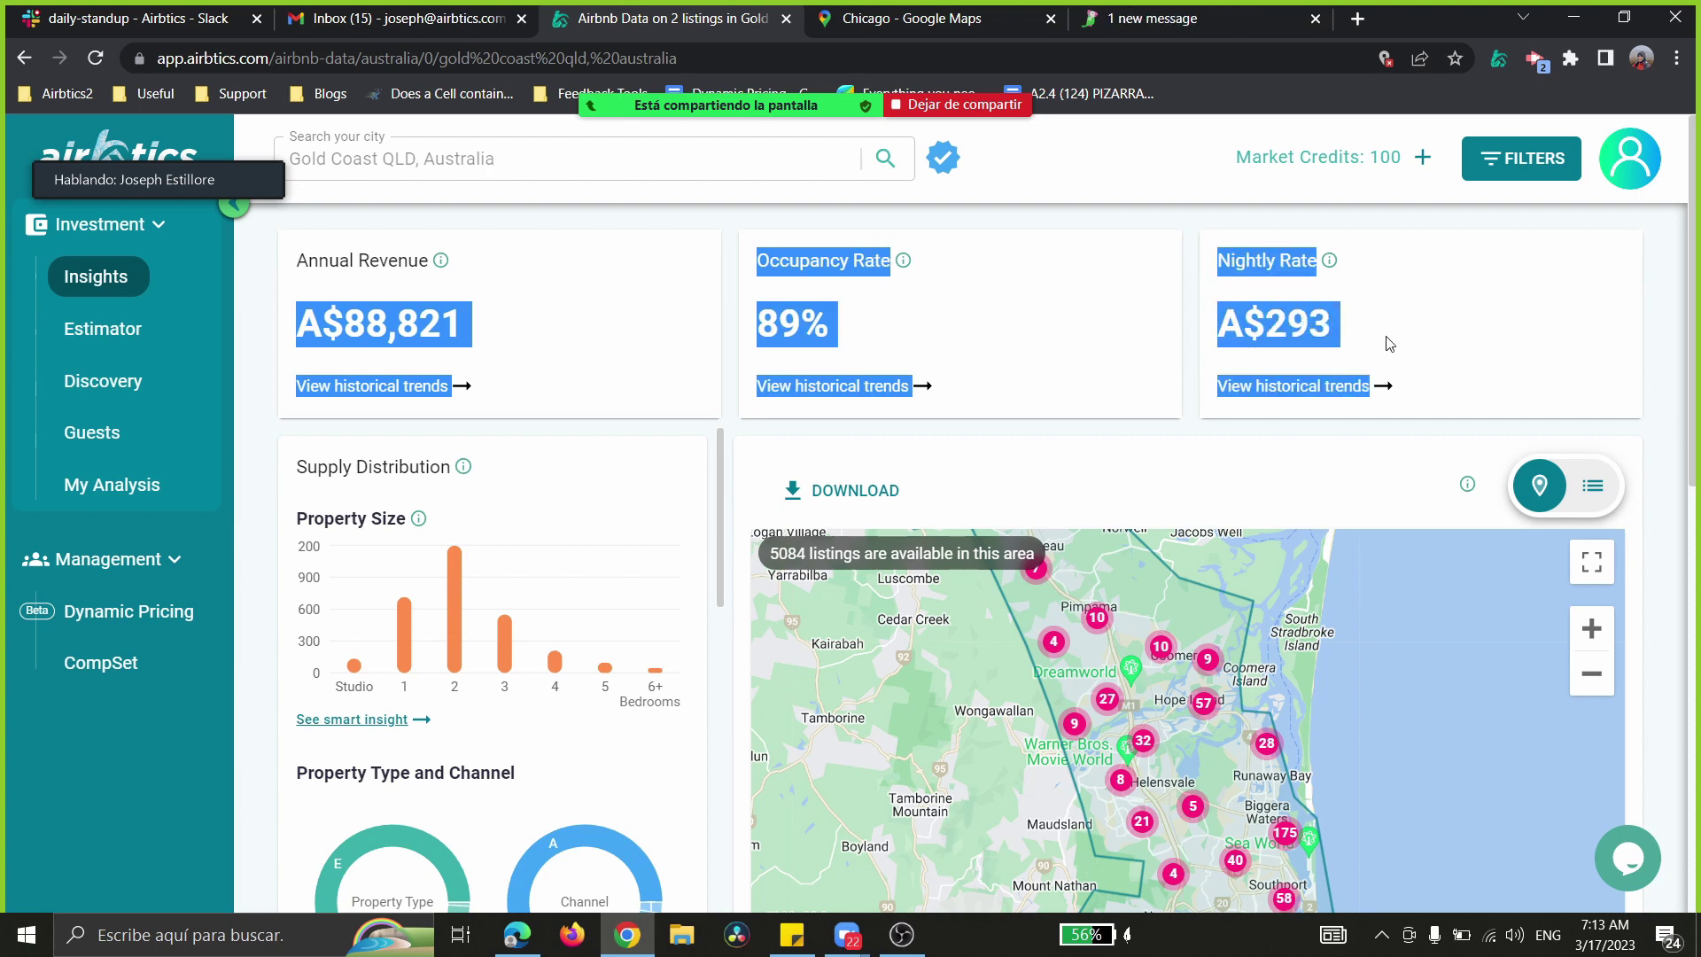
click(970, 431)
- Back in Sydney insights, pan the map to central Sydney: 6668 listings at A$168 nightly
key(alt+Tab)
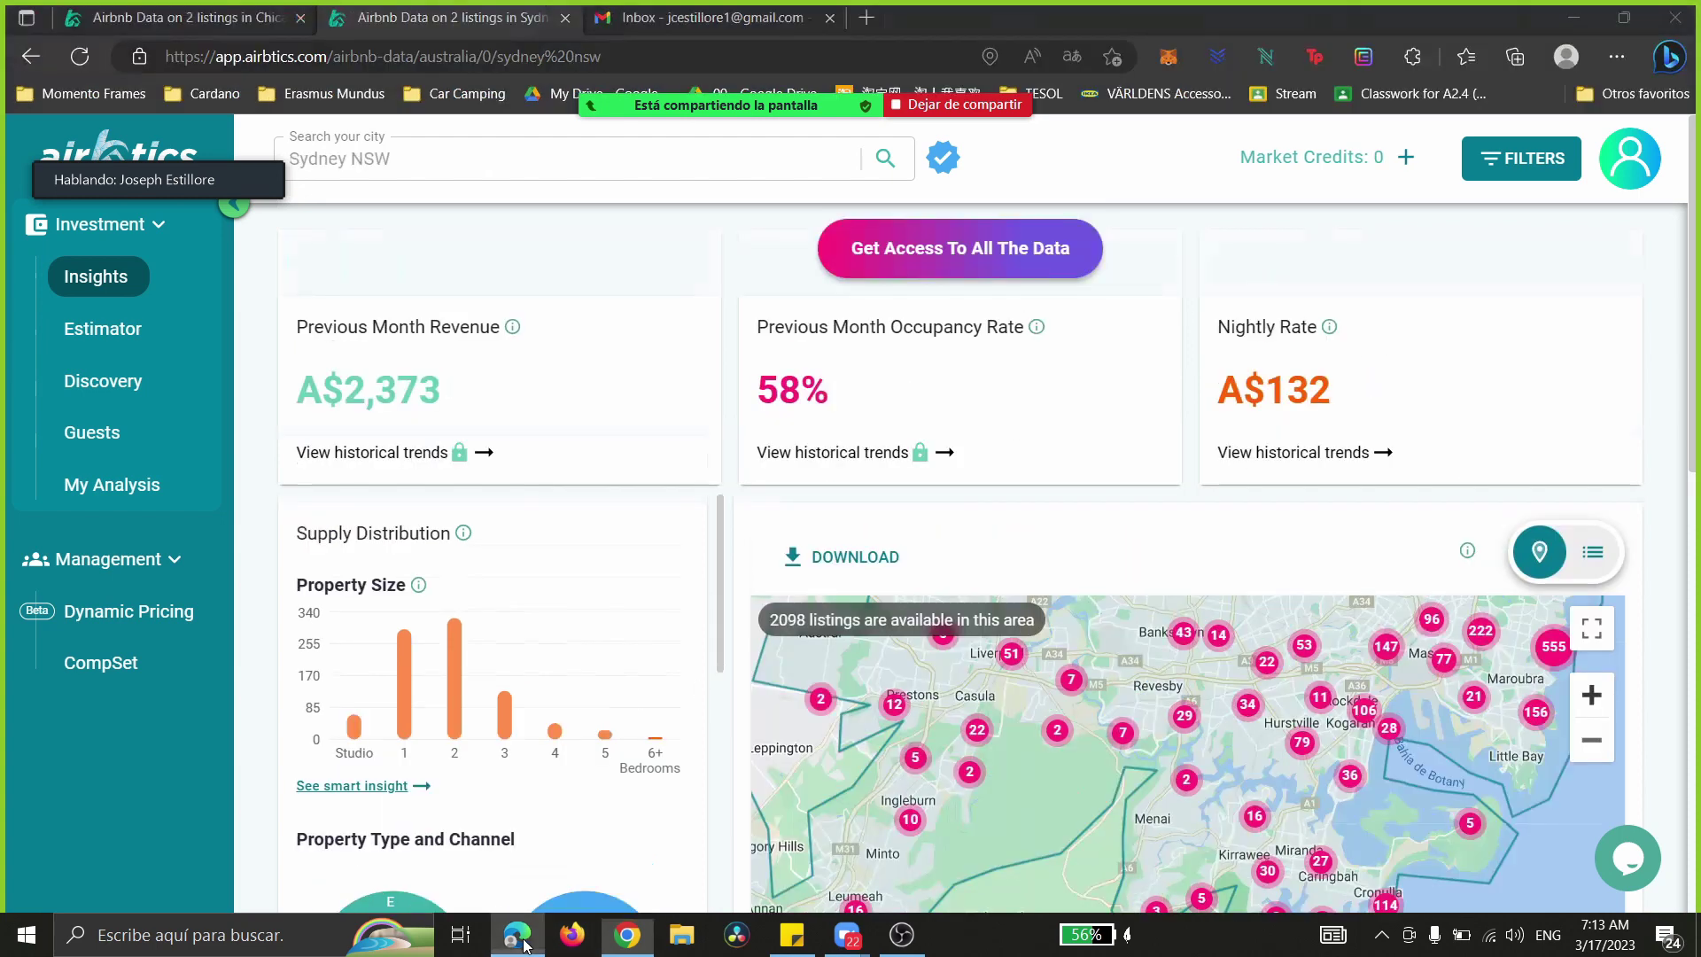
drag(295, 396, 1274, 440)
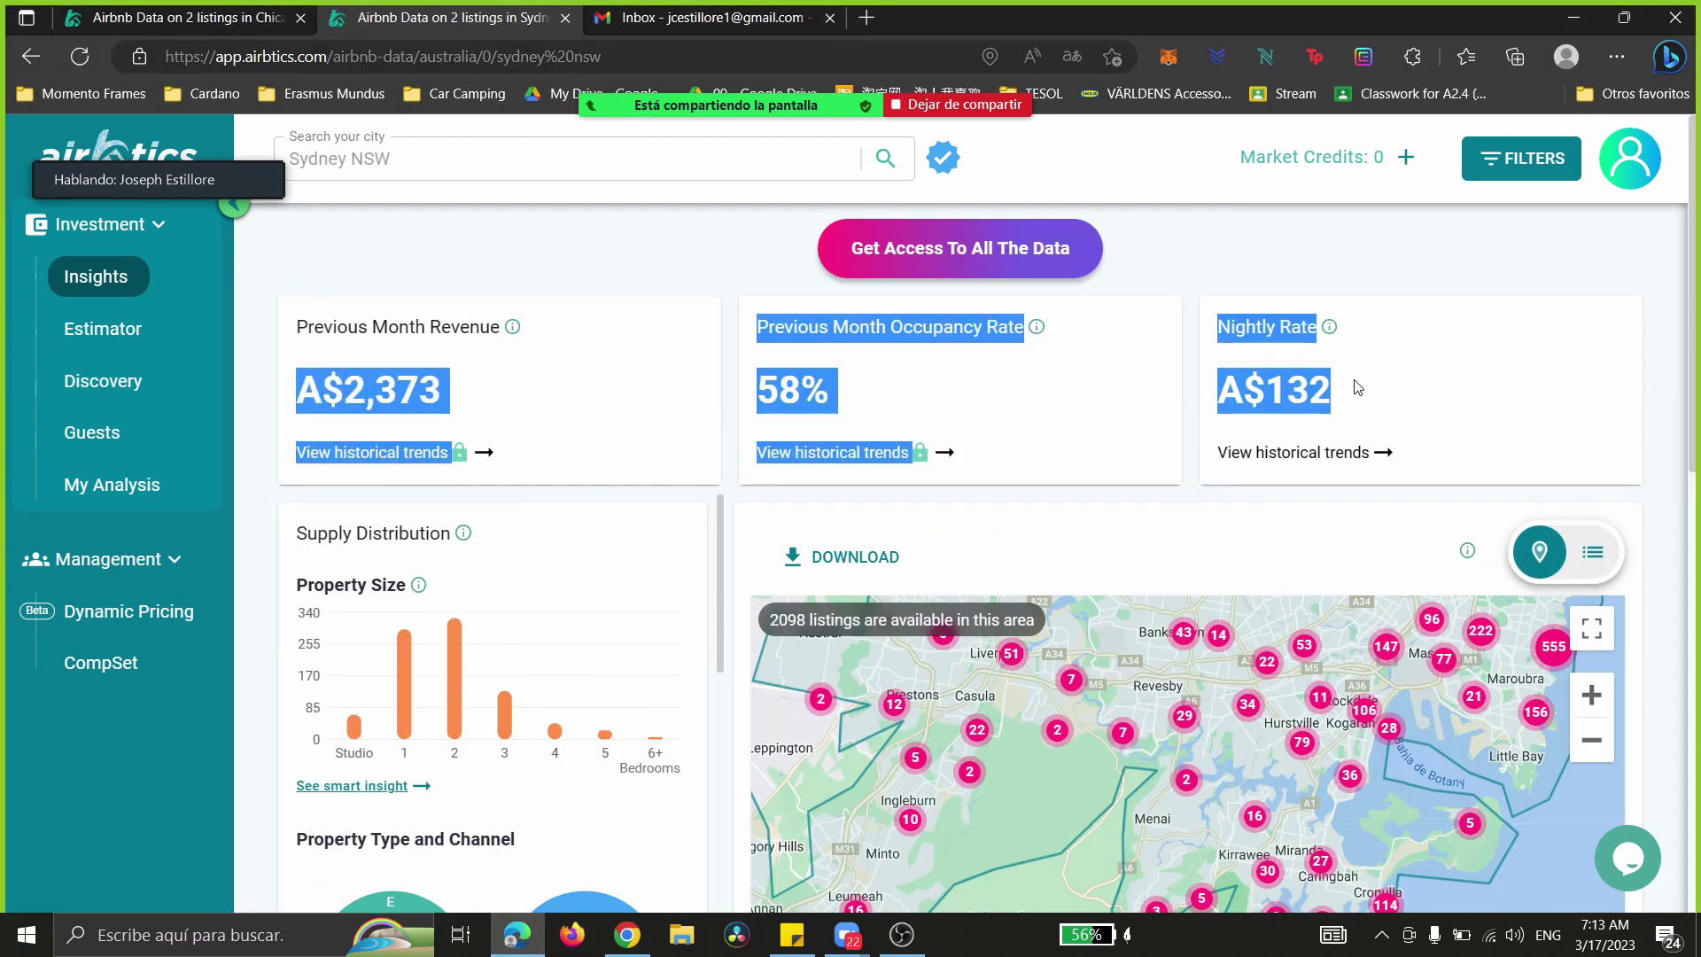
click(877, 508)
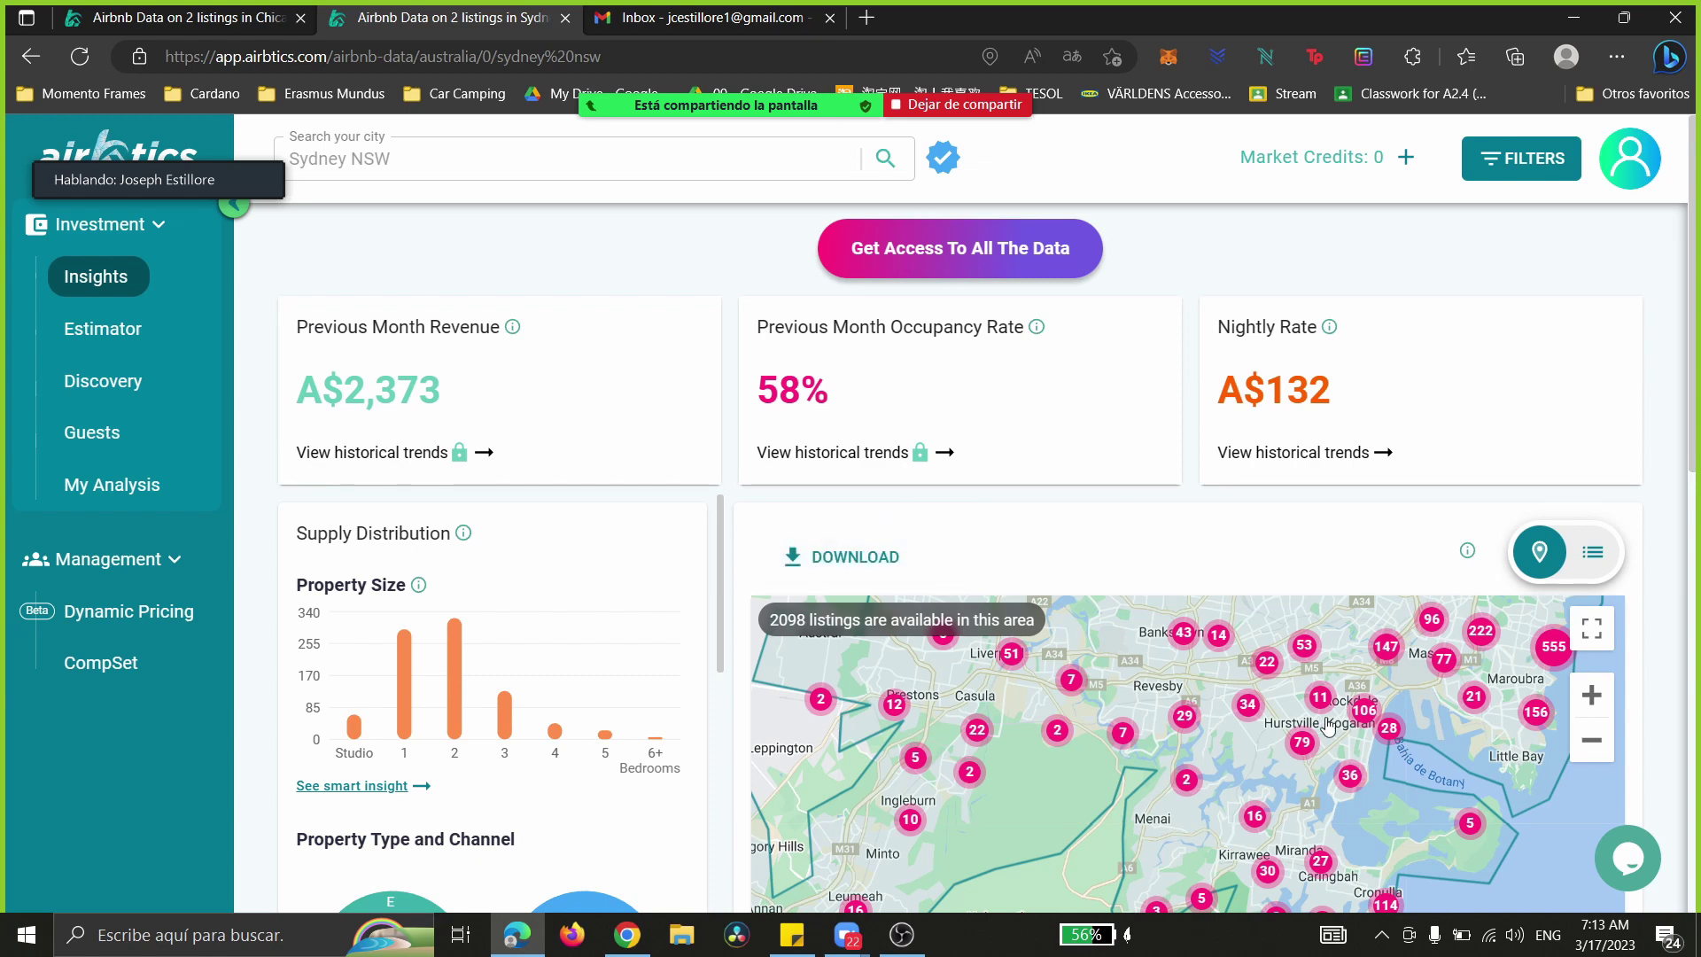
drag(1154, 687, 1087, 797)
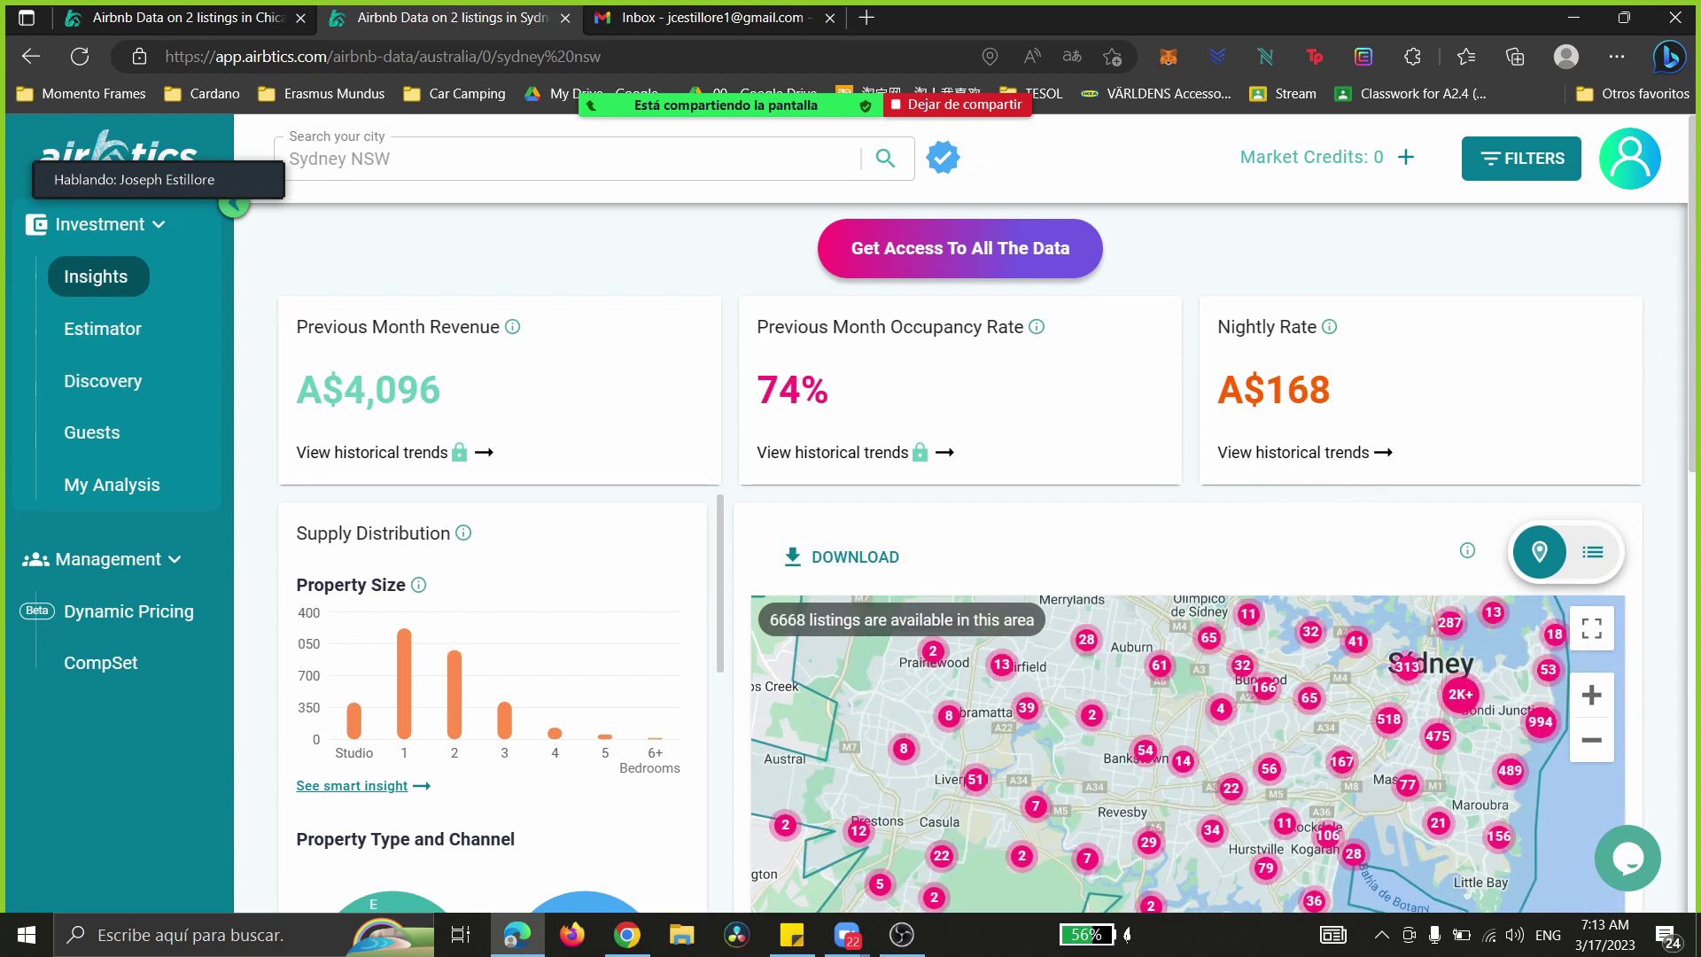
- Review the Sydney charts, highlight the 74% occupancy figure, and drag the map toward Parramatta and Castle Hill
scroll(1694, 389, down, 2)
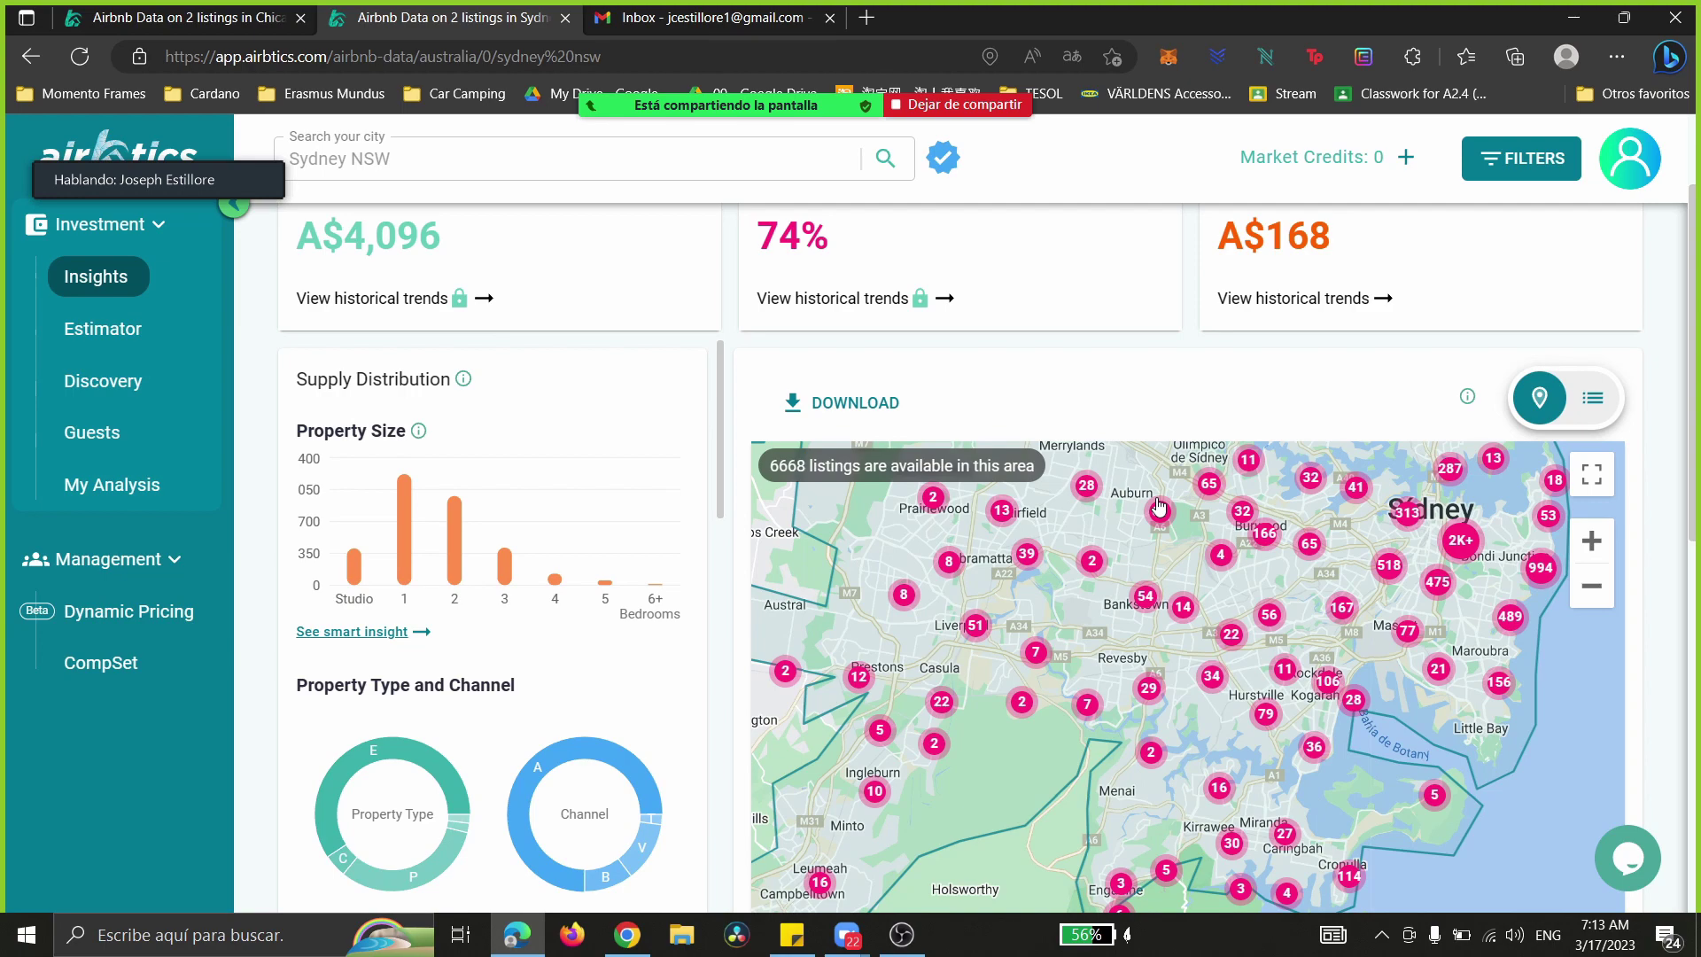
scroll(1158, 506, up, 2)
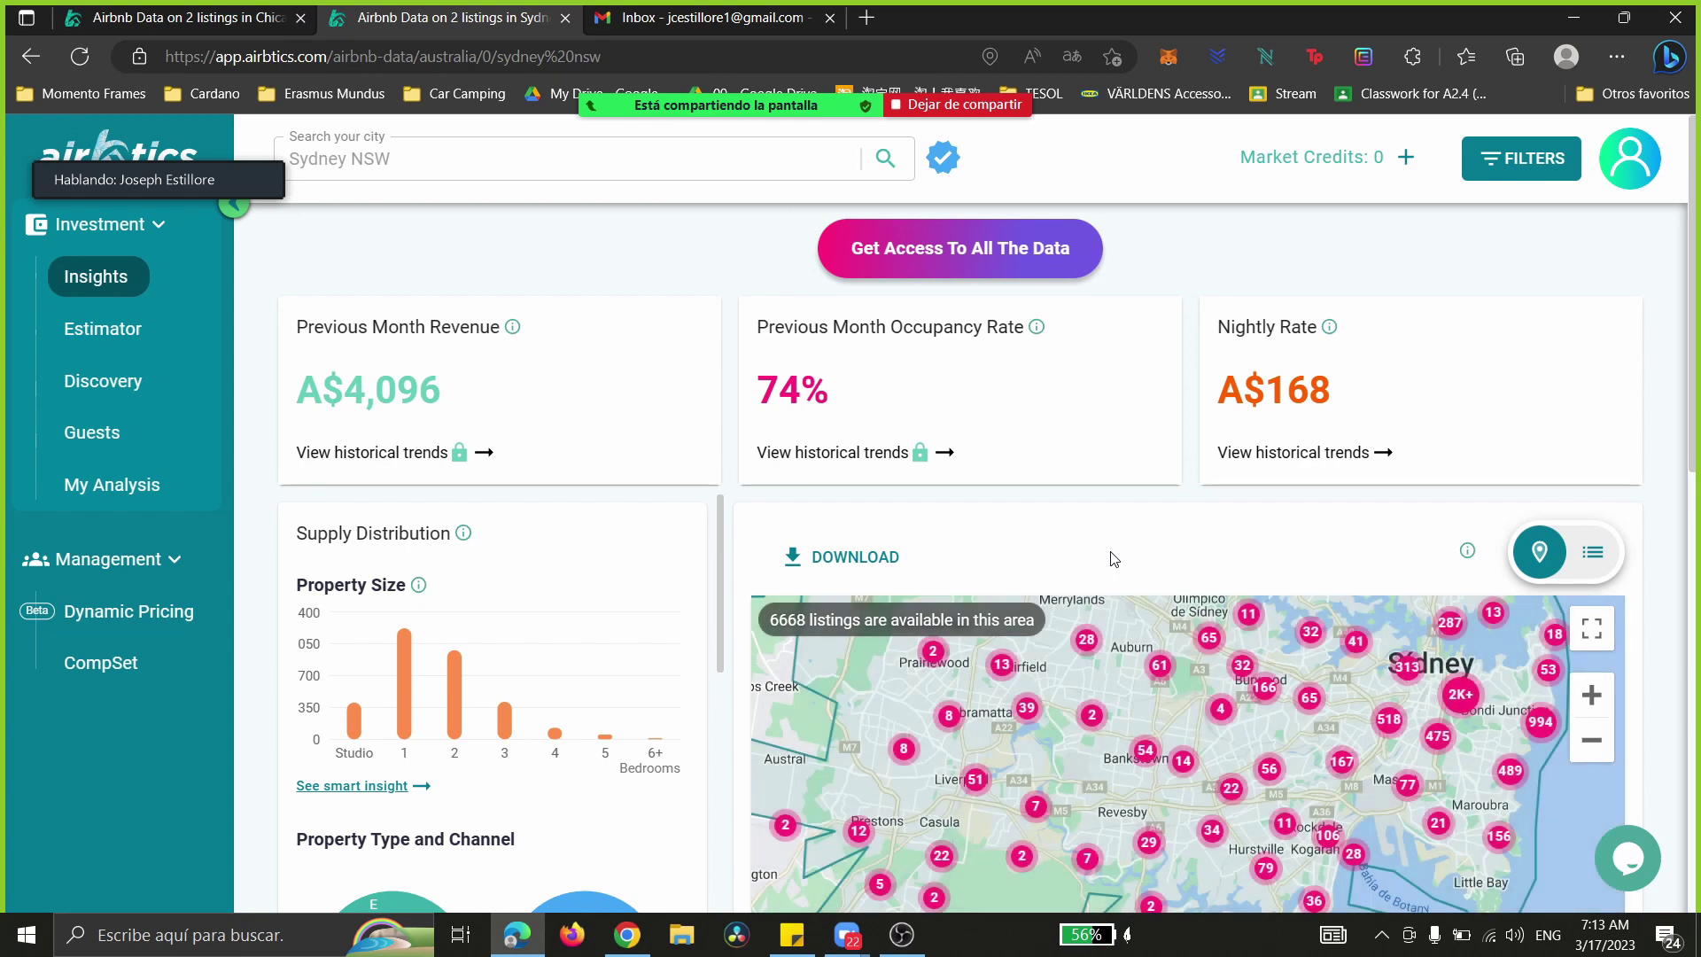
drag(834, 390, 759, 388)
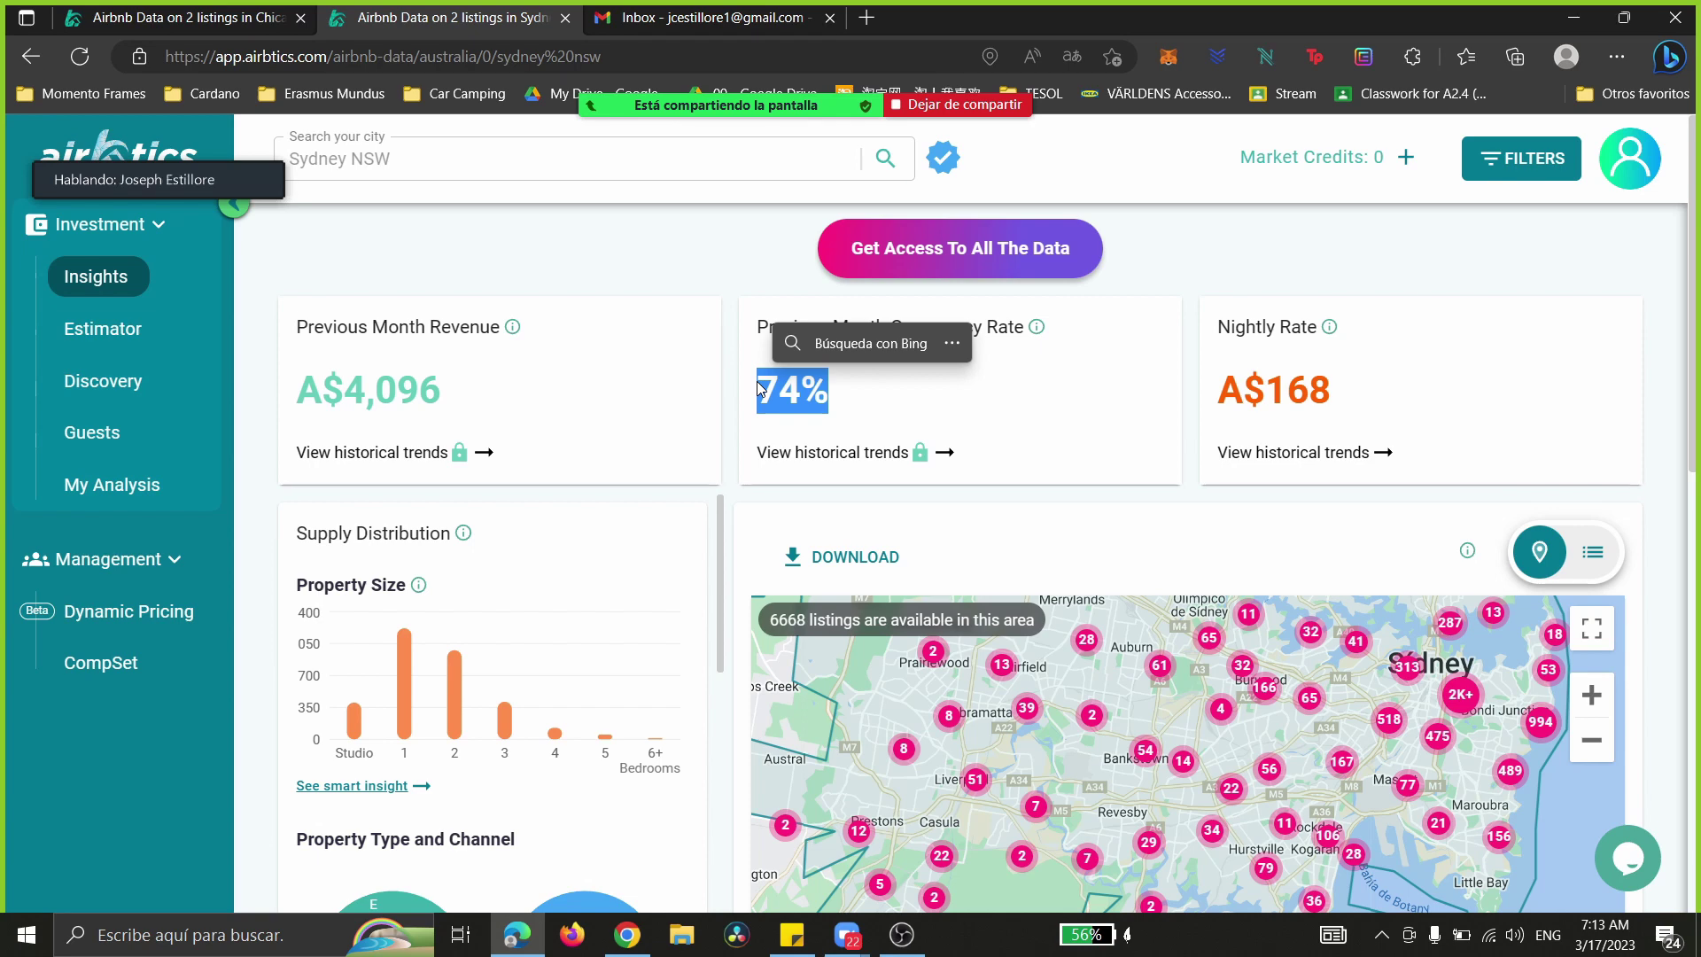
scroll(1107, 531, down, 3)
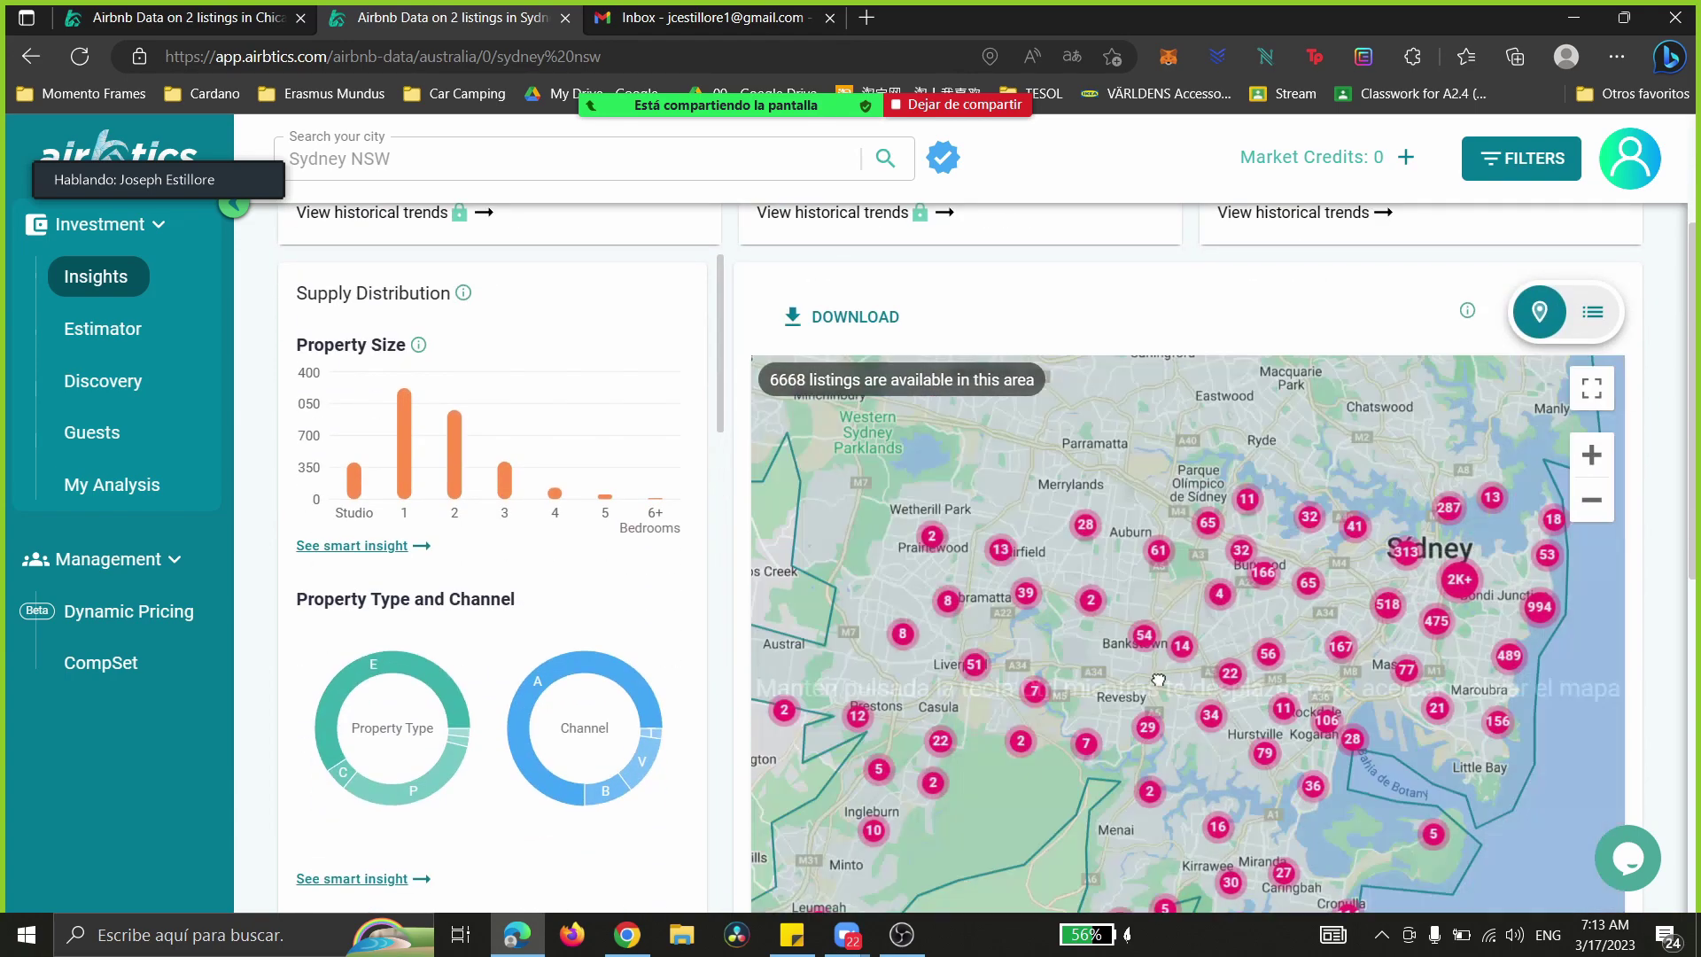
drag(1129, 543, 1216, 750)
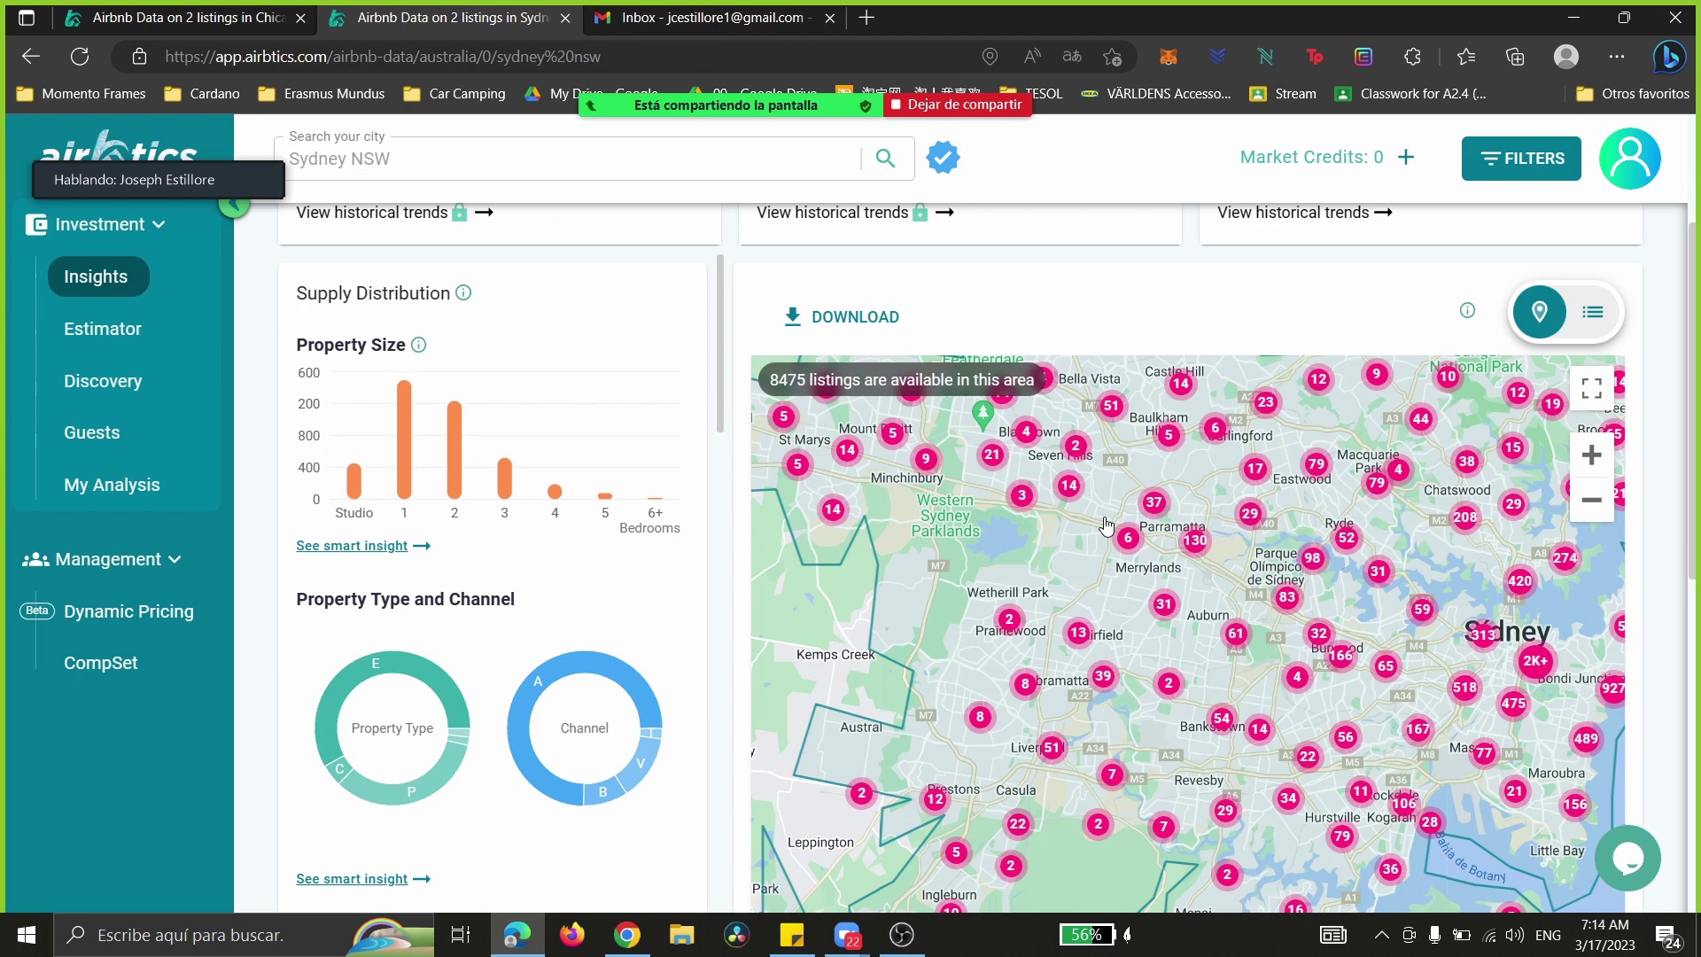
scroll(1106, 524, up, 3)
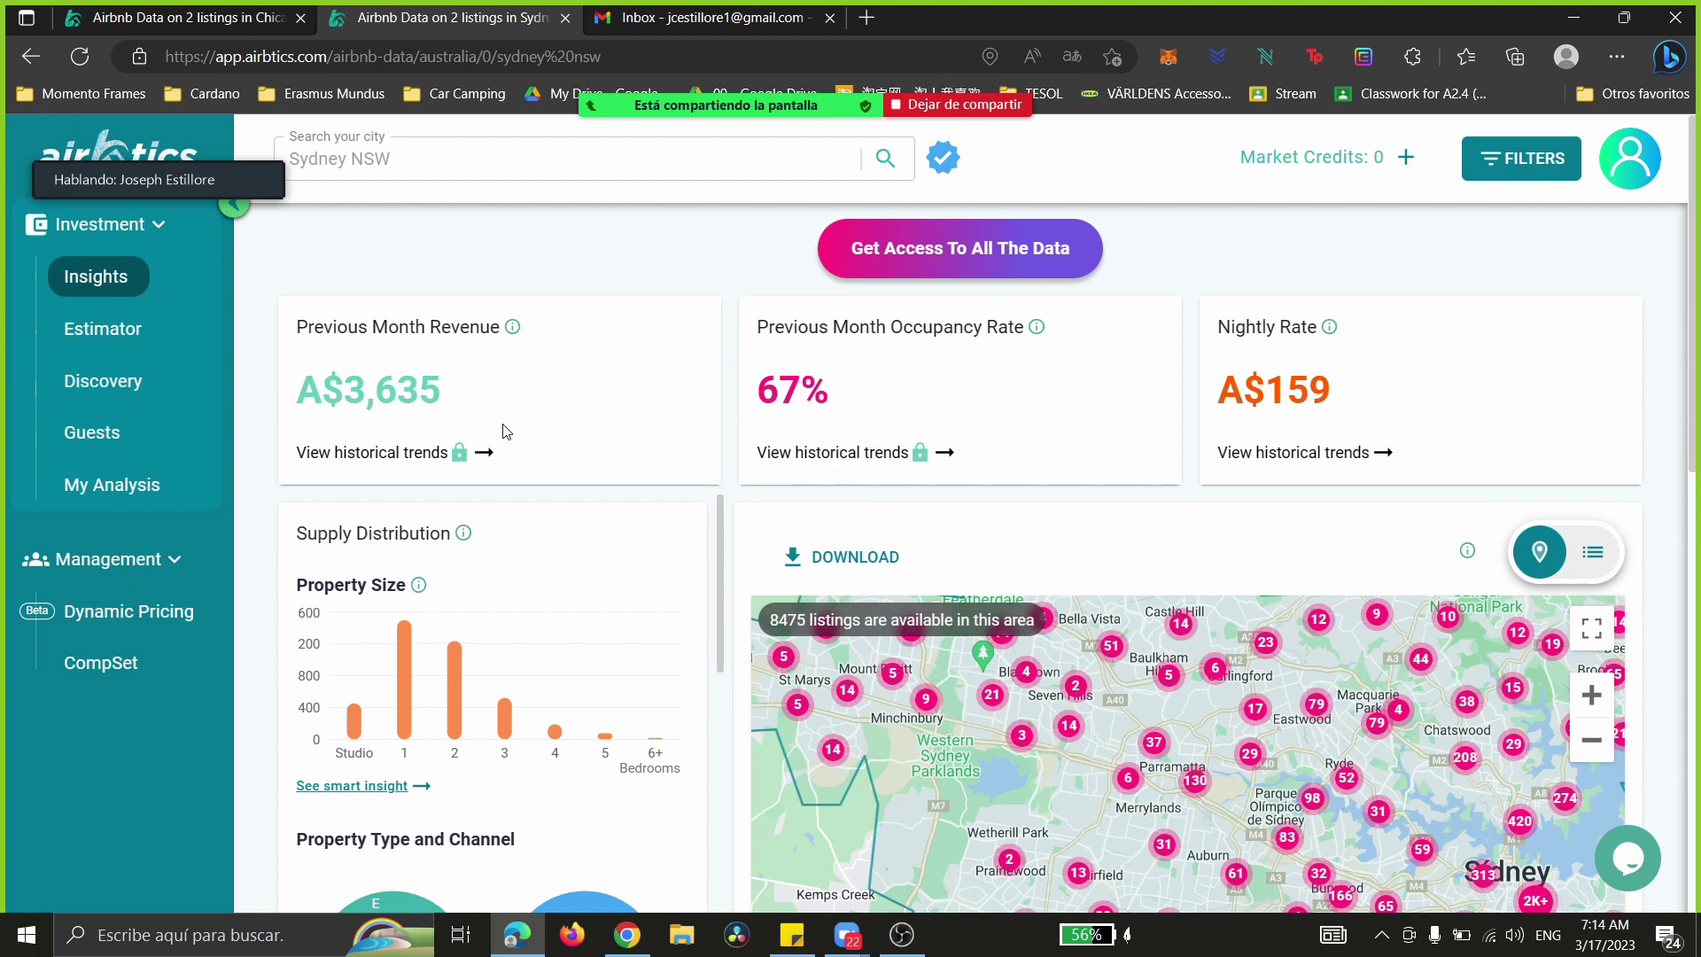
drag(309, 385, 1418, 390)
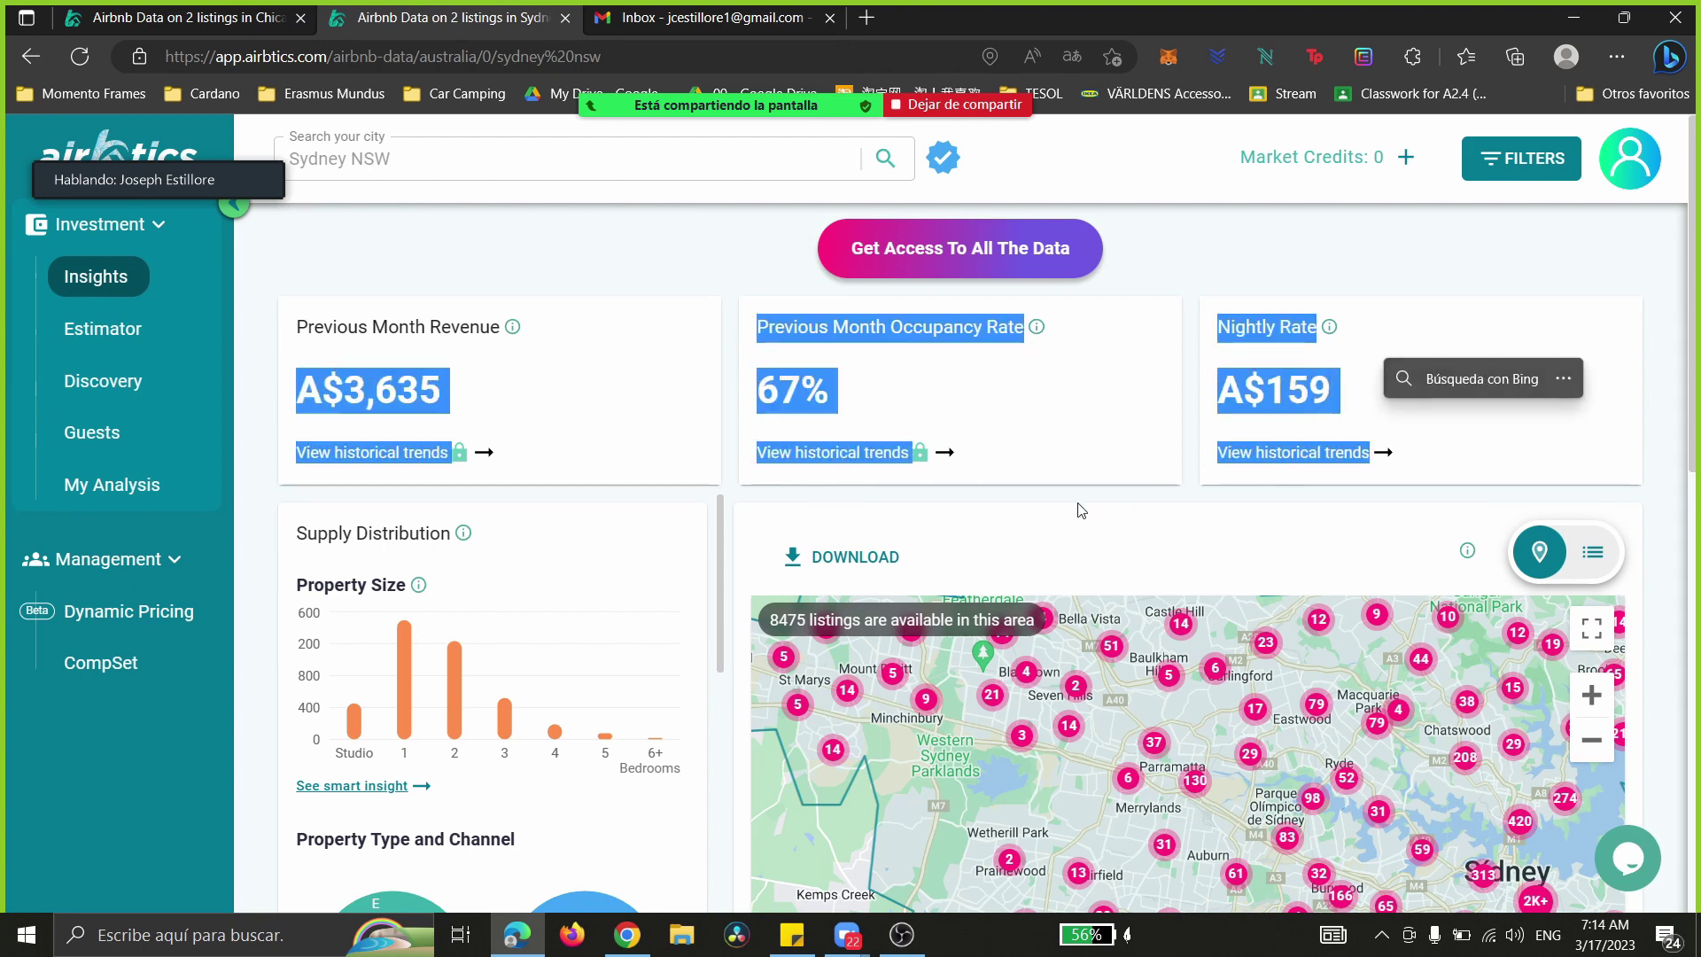
click(1063, 502)
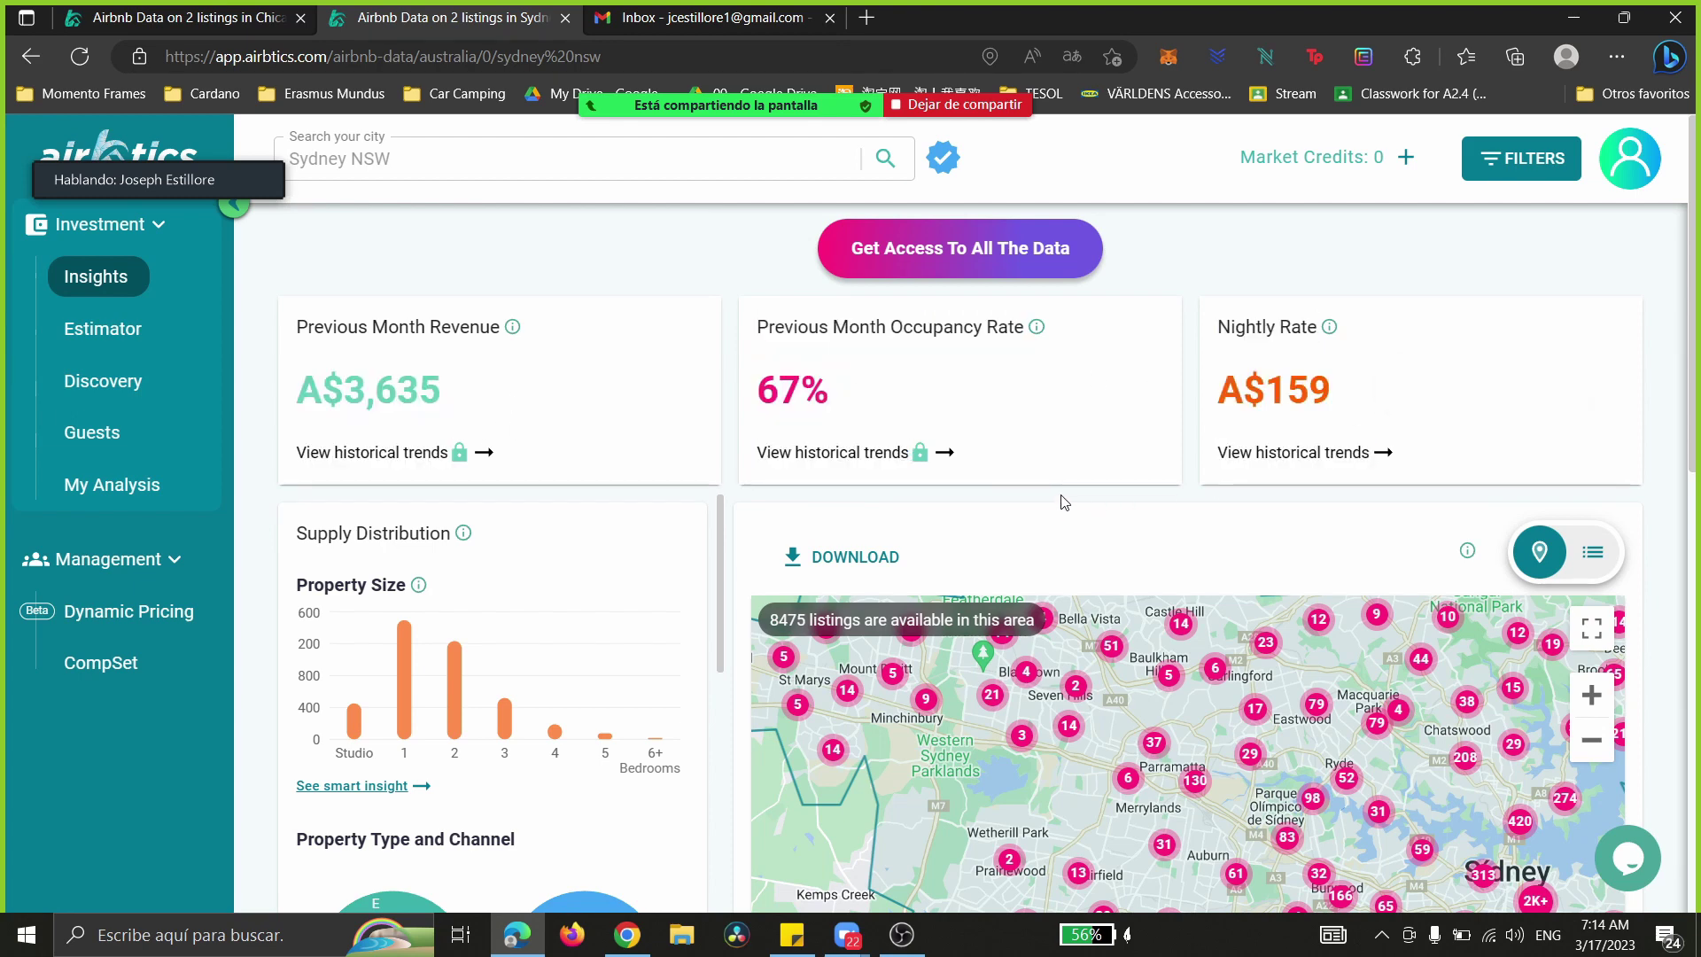
- Pan the map north to Hornsby and Terrey Hills, highlighting the headline stats and Supply Distribution chart
scroll(1025, 514, down, 1)
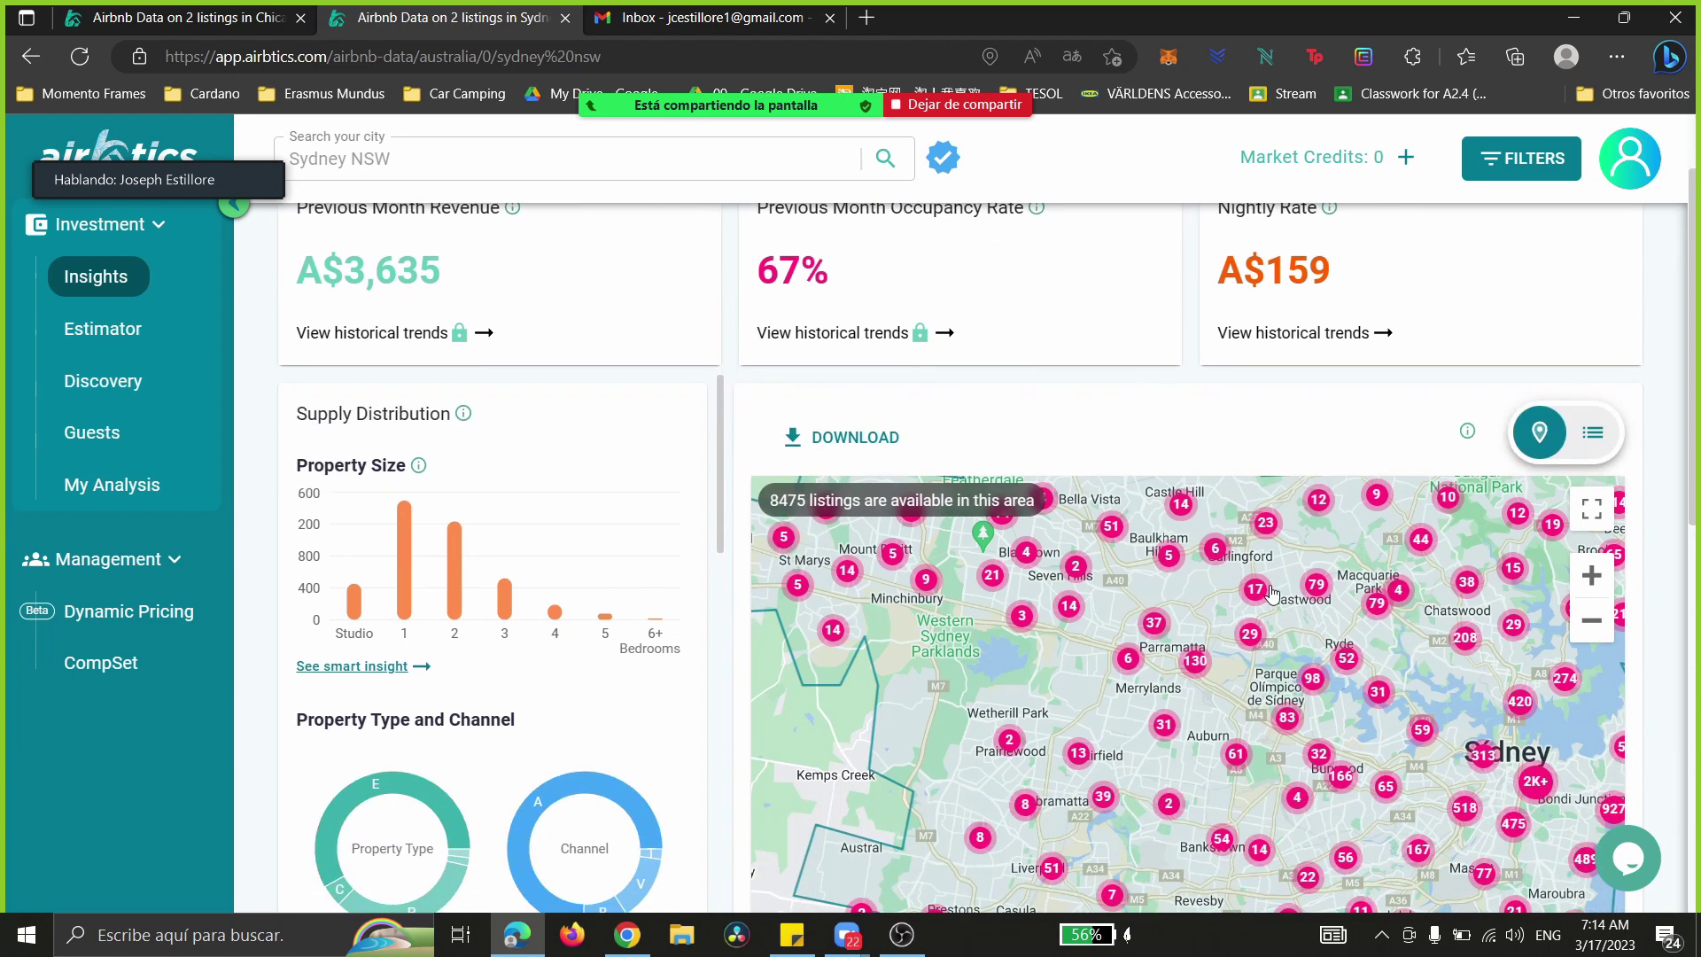
drag(1243, 585, 936, 649)
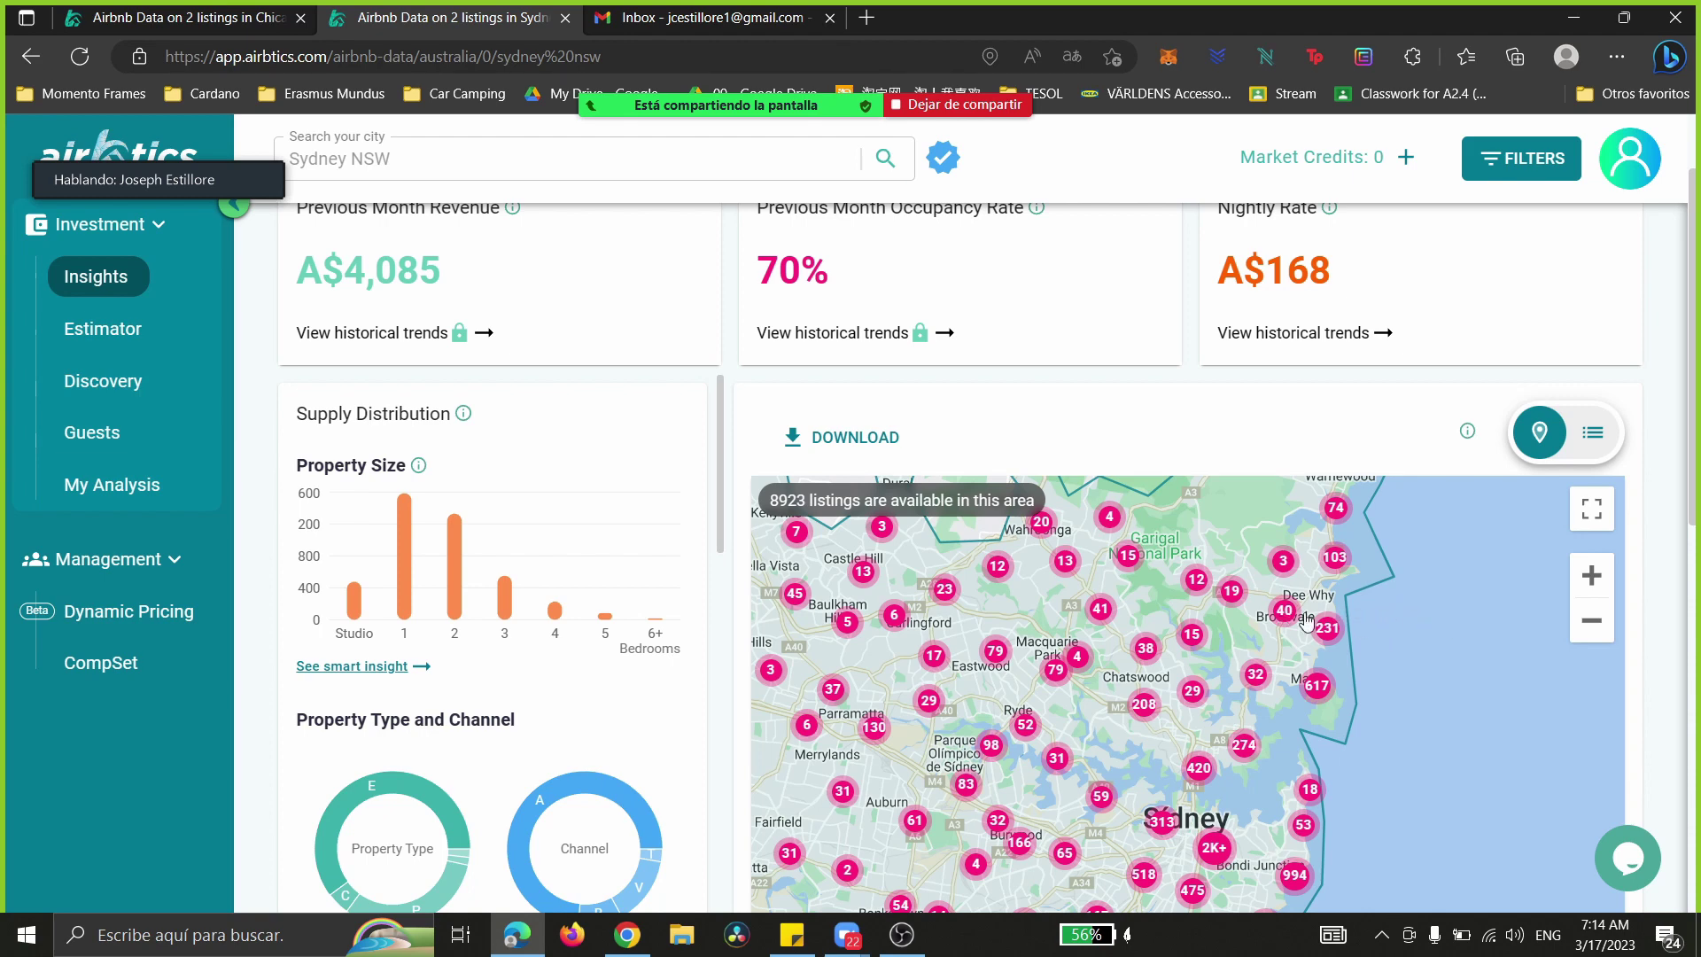
scroll(1697, 302, up, 1)
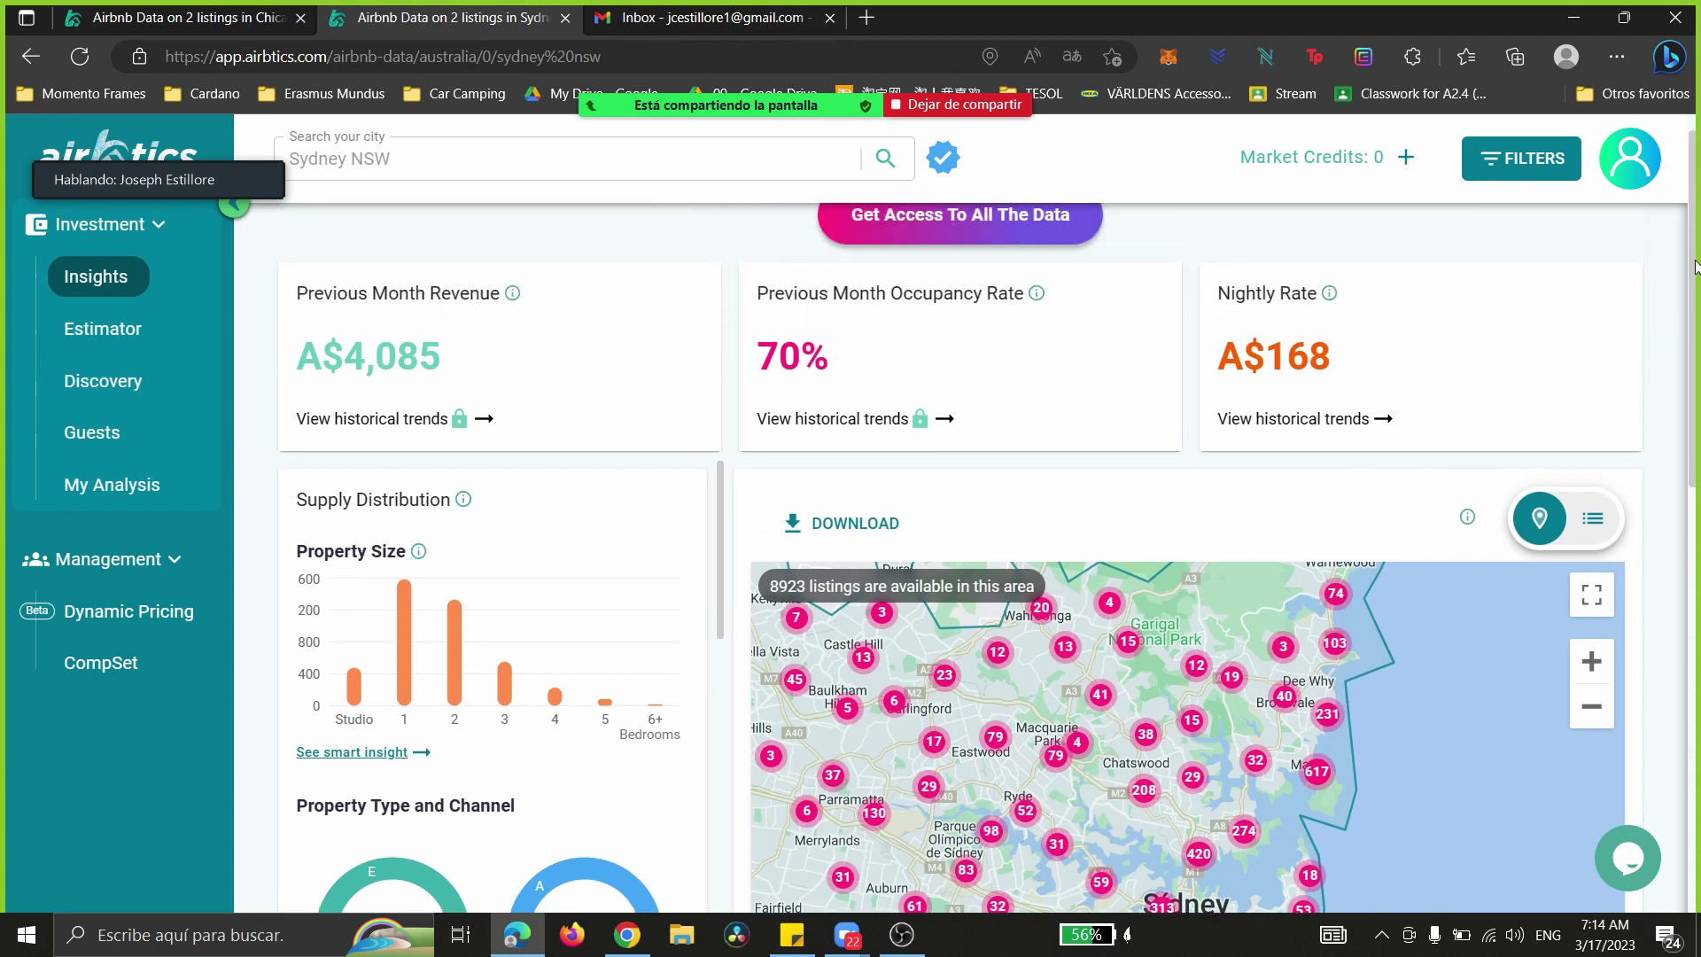
drag(1217, 645, 1199, 726)
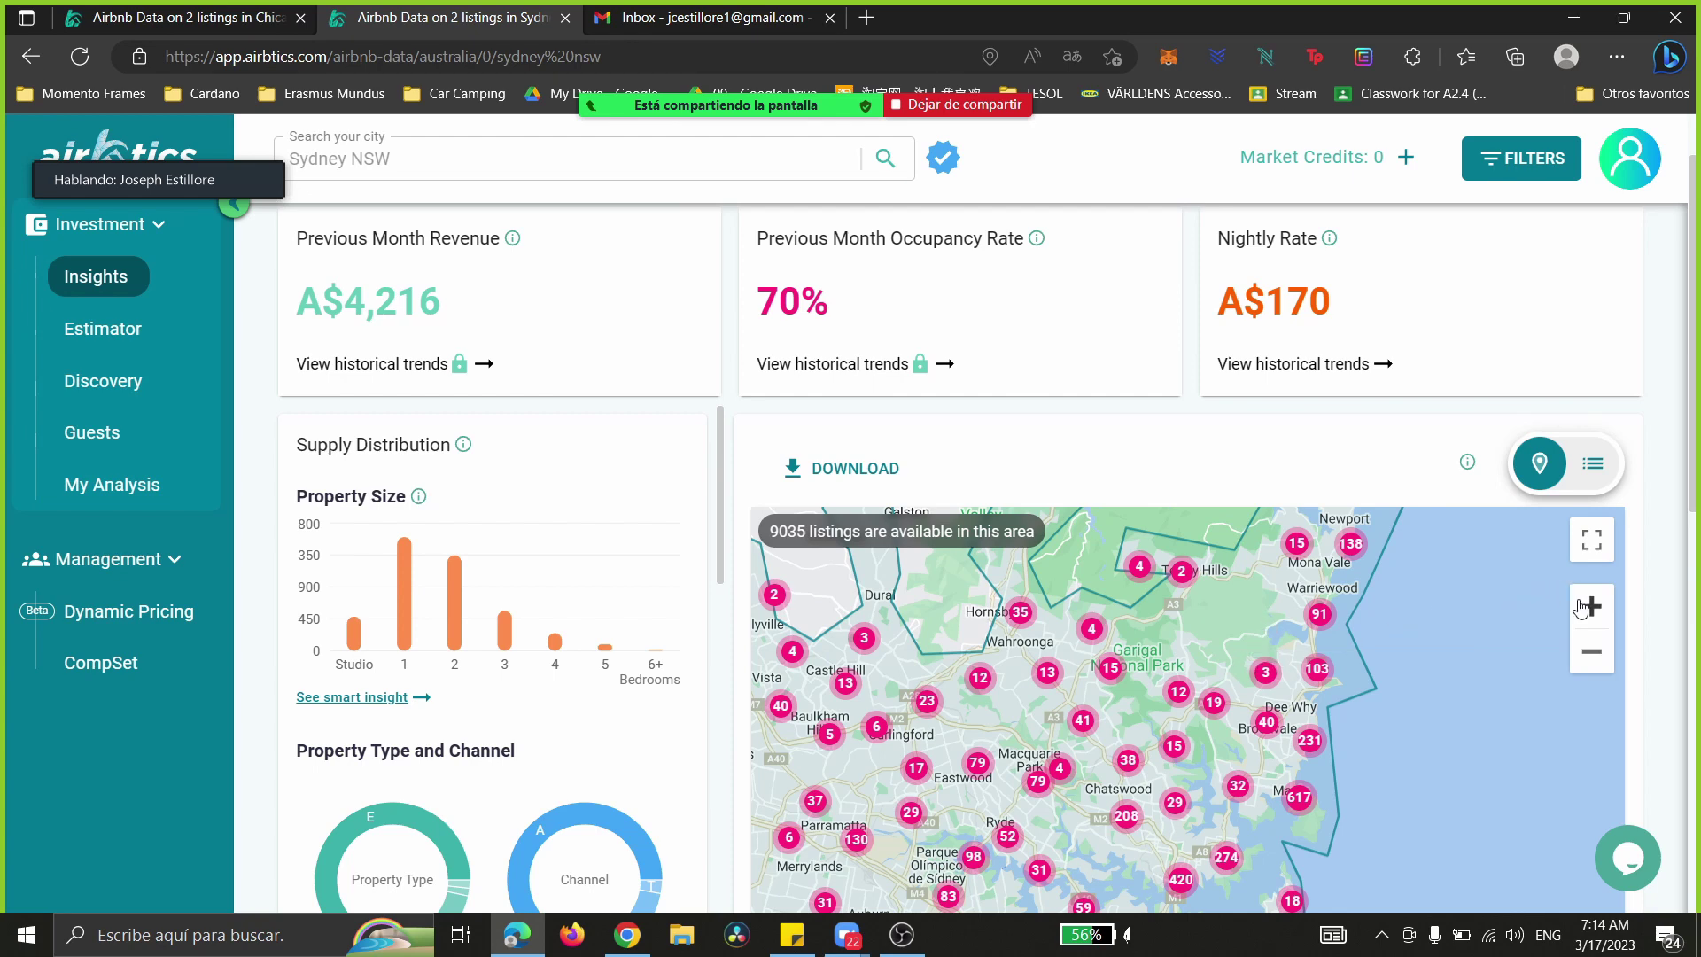
drag(300, 298, 1390, 311)
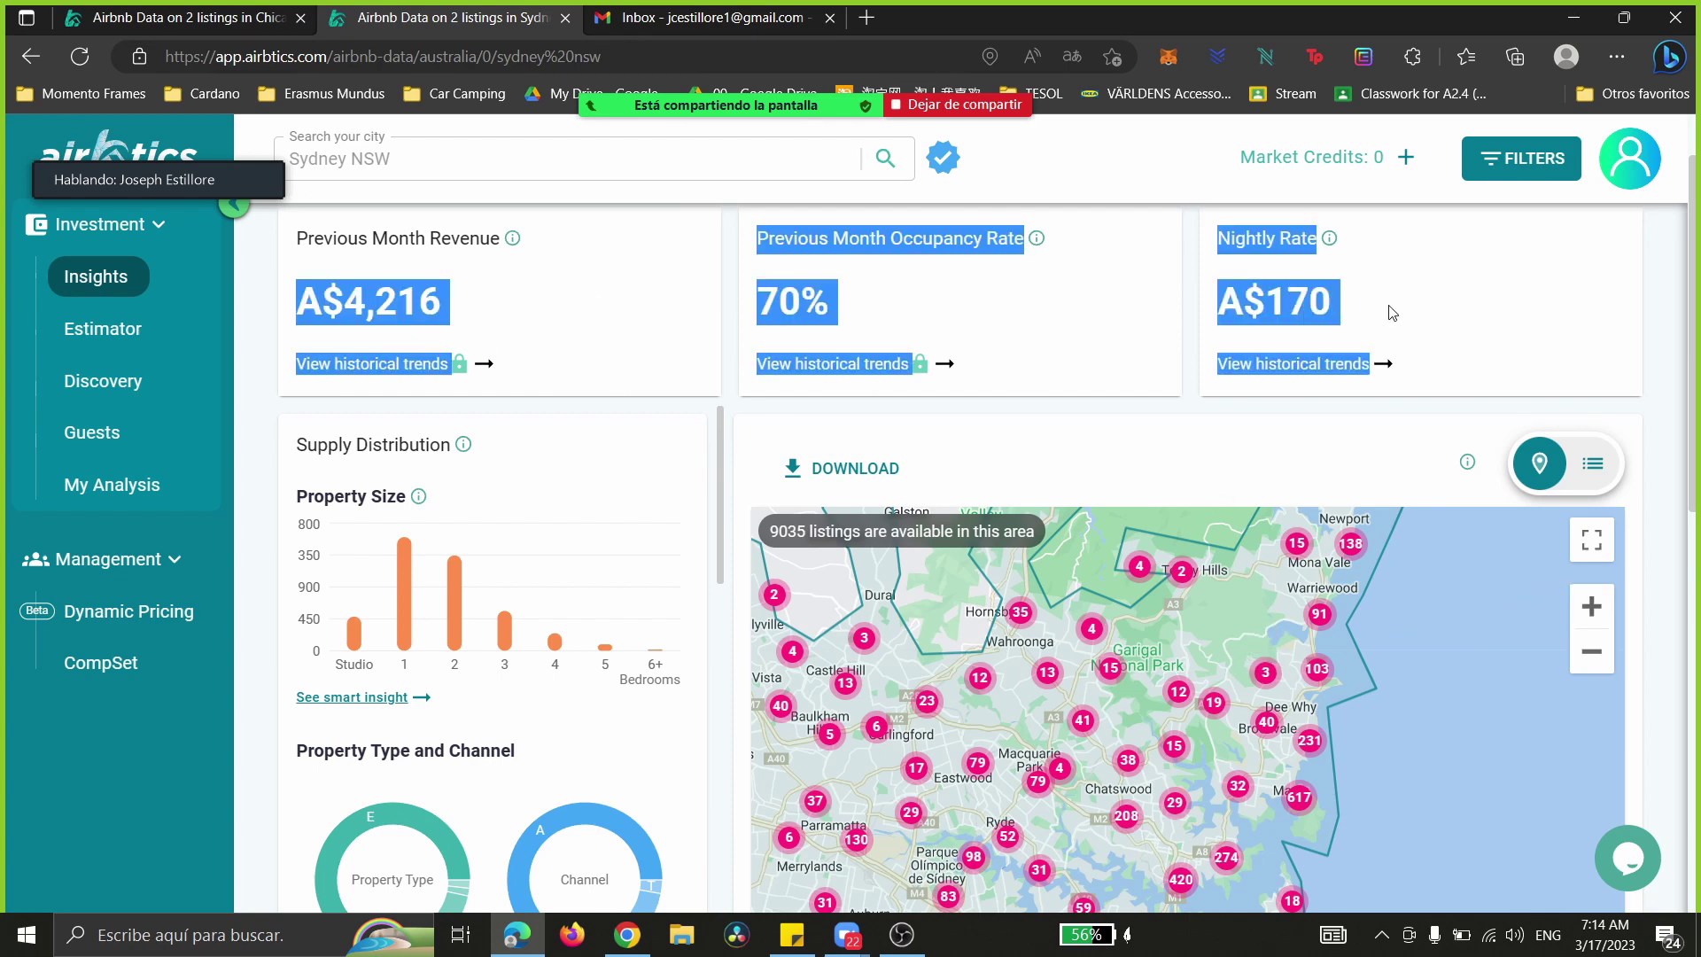
drag(299, 438, 626, 805)
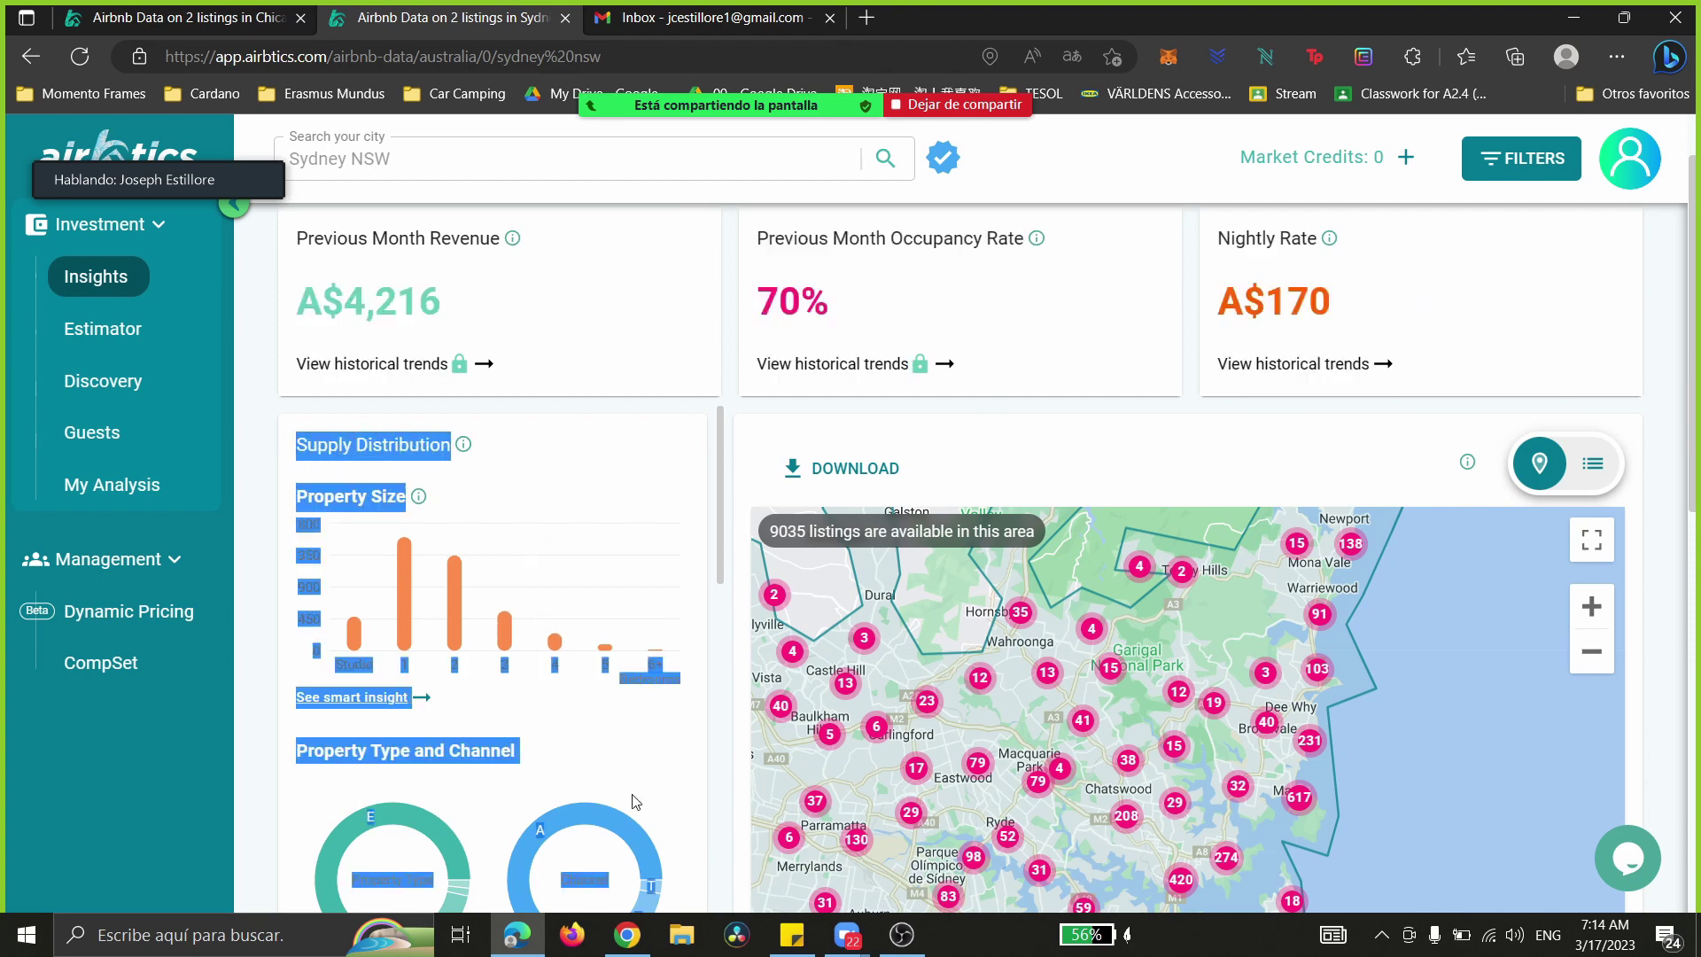
click(713, 439)
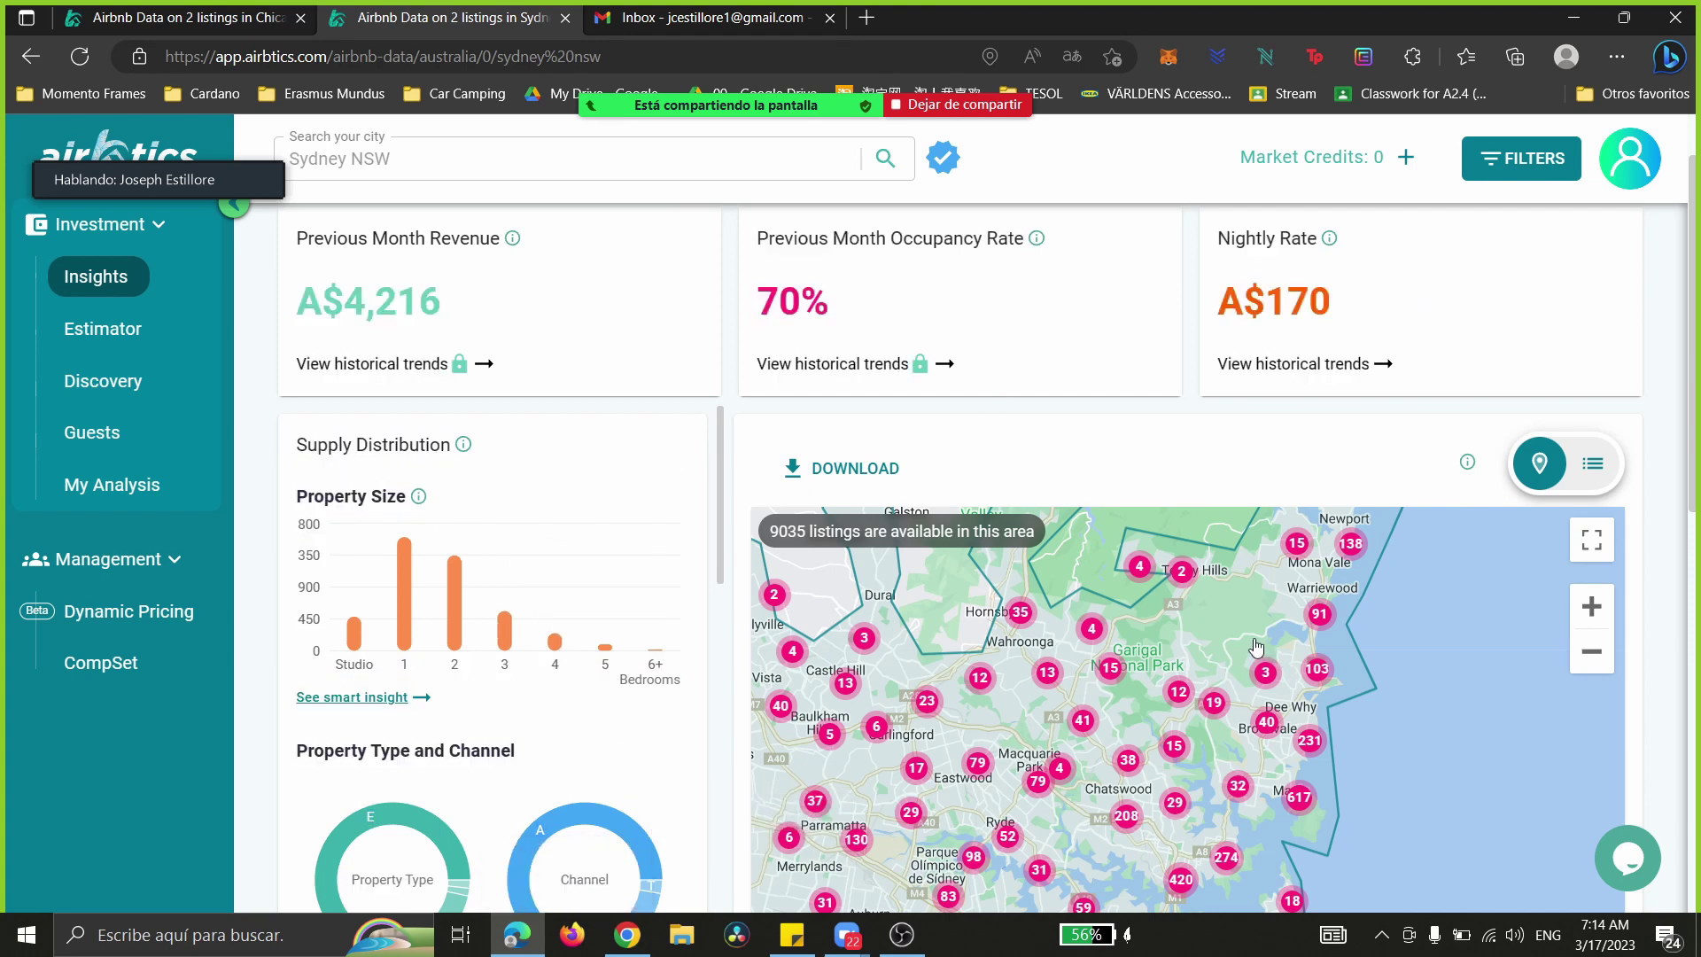
- Zoom in and pan to Church Point, Bayview and Mona Vale, narrowing to 1126 listings
click(1592, 606)
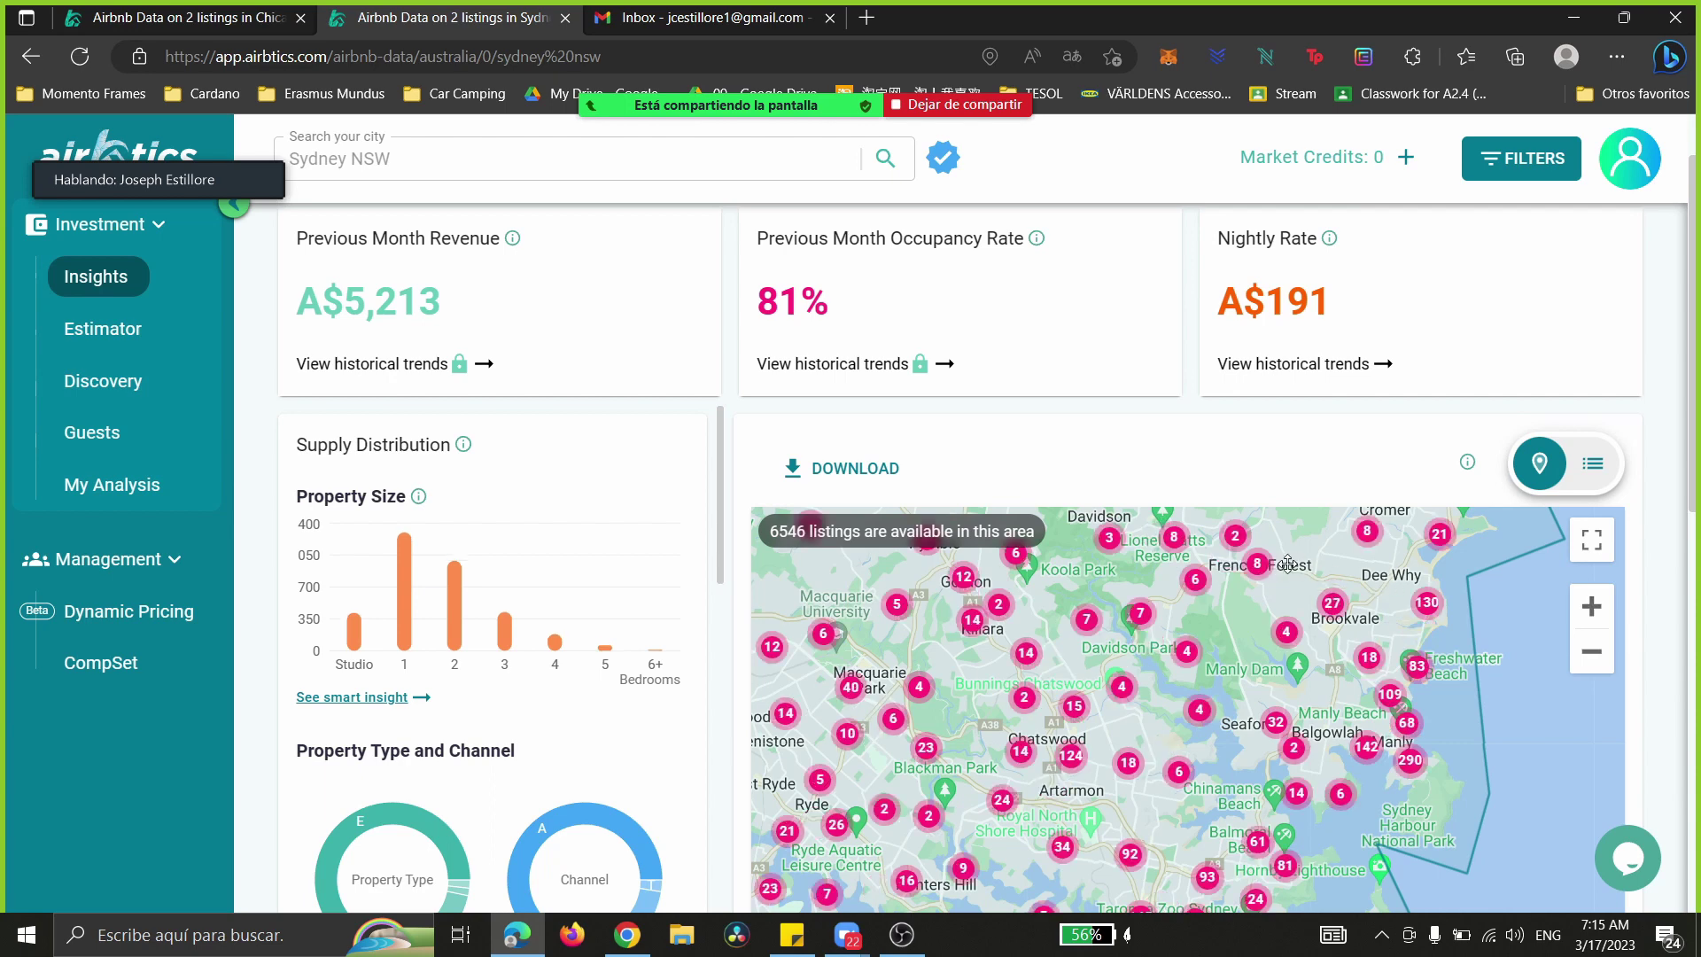
drag(1289, 572, 1235, 838)
drag(1434, 510, 1309, 692)
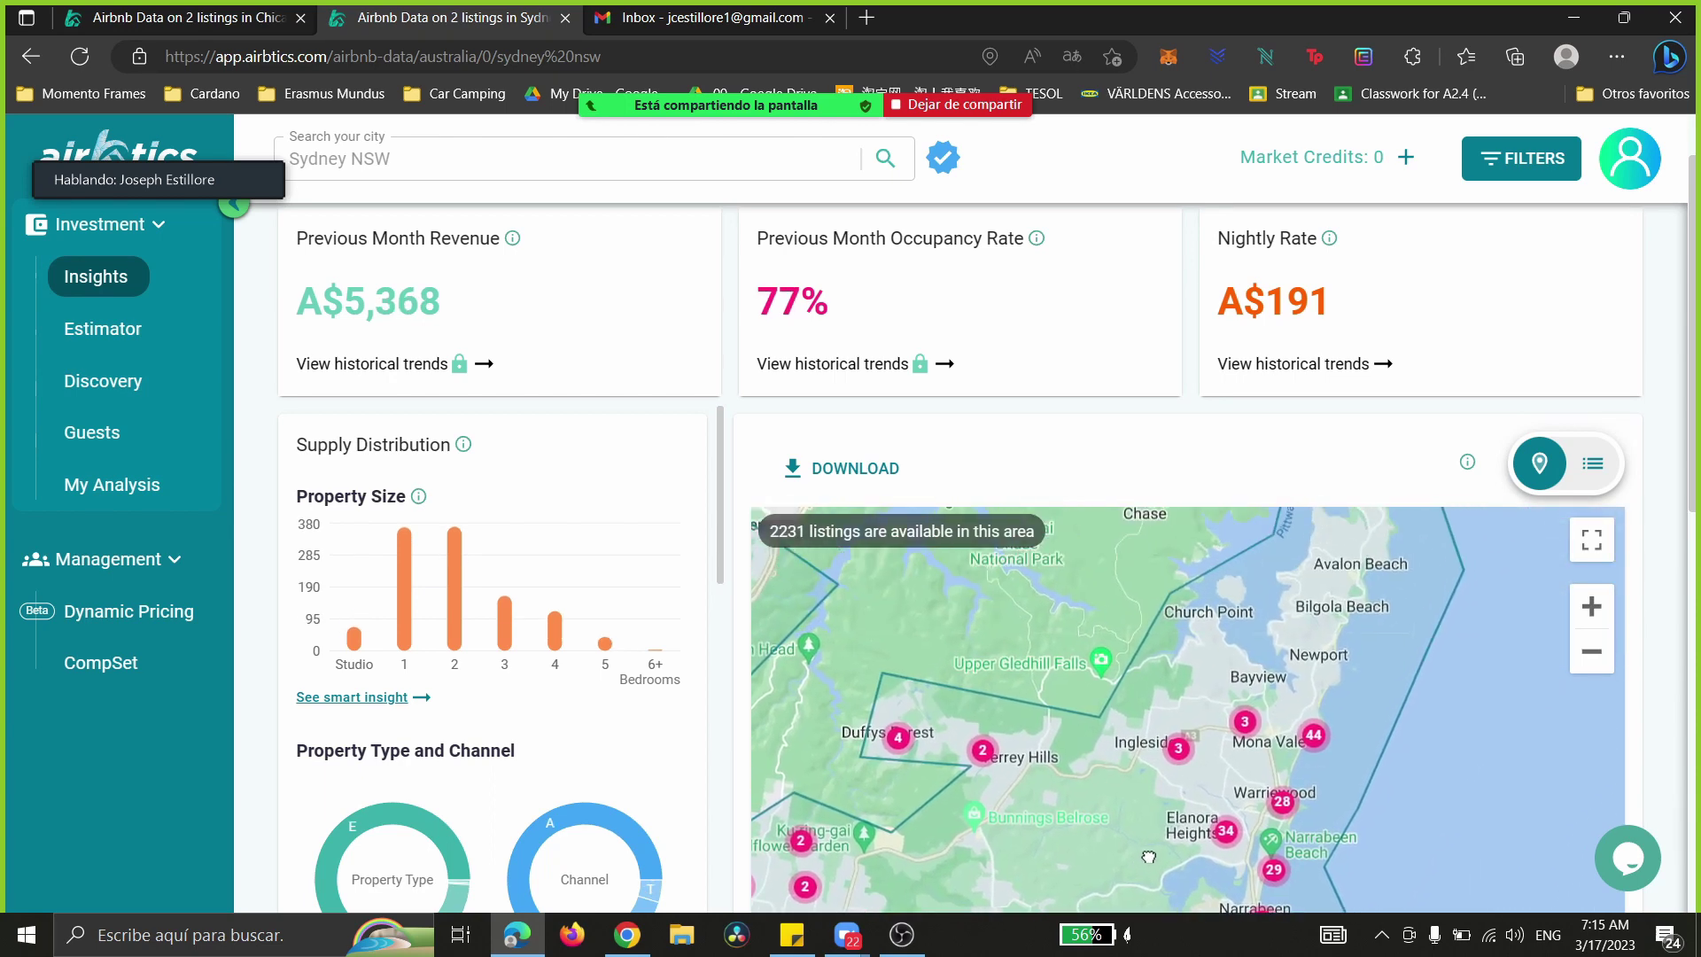
- Zoom the map in around Church Point and Mona Vale and highlight the three stat cards' figures
click(1590, 610)
scroll(1590, 620, up, 2)
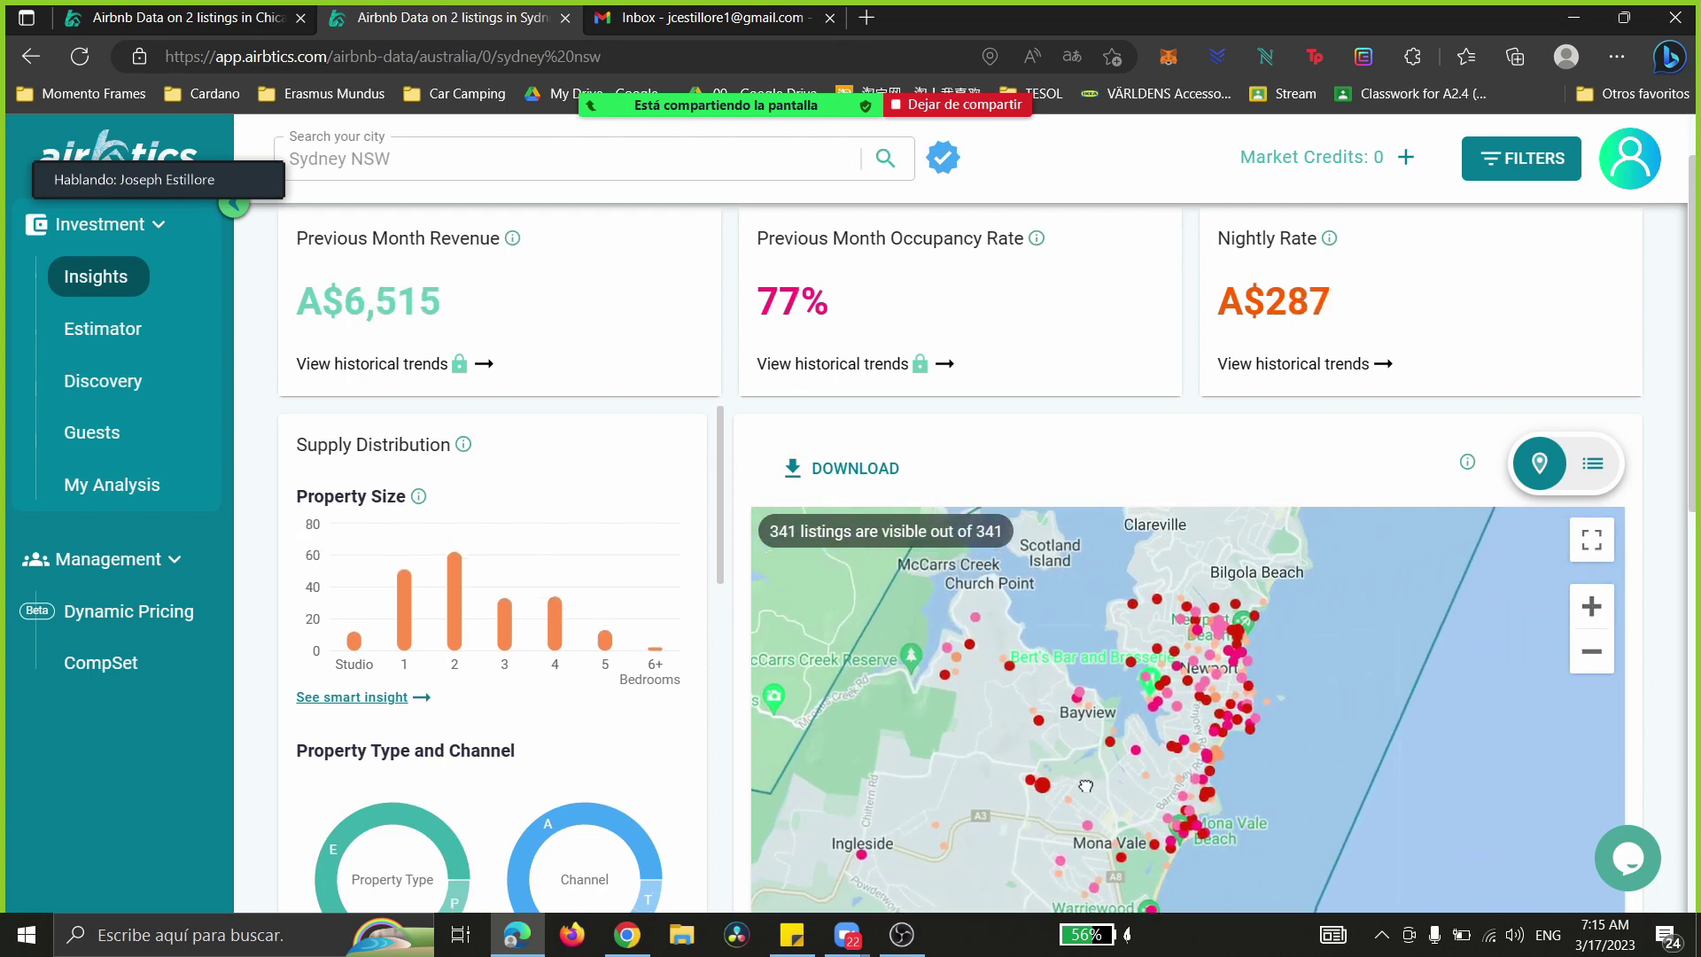
scroll(1469, 526, down, 3)
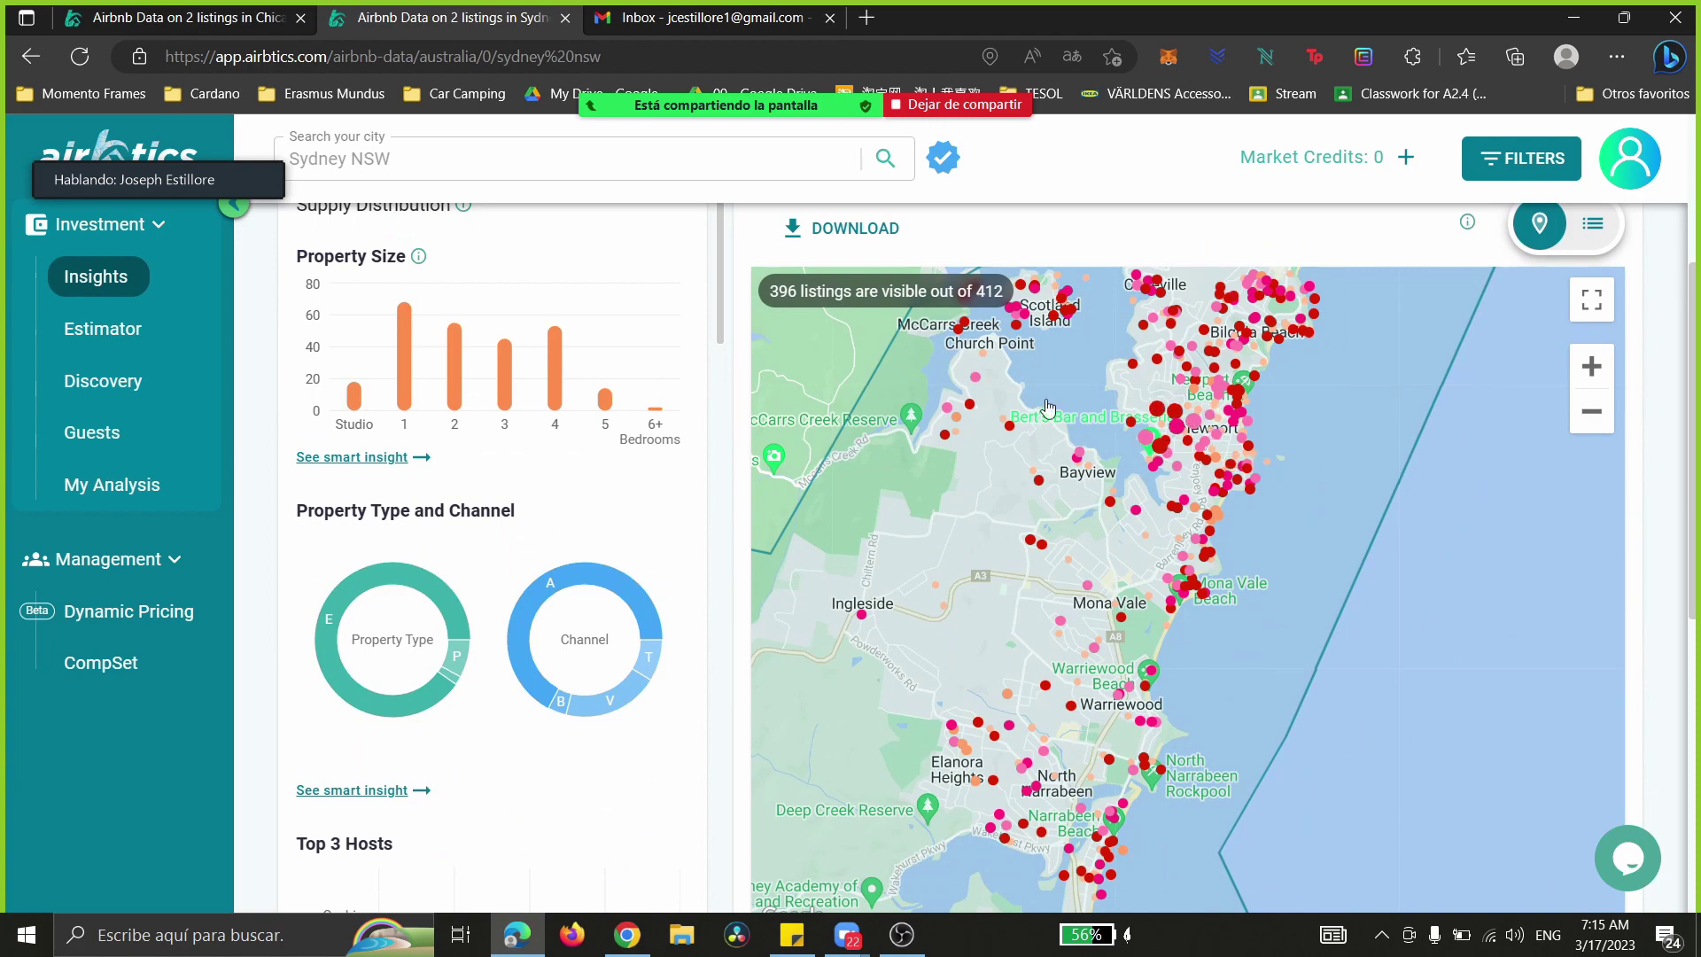
scroll(1003, 748, up, 2)
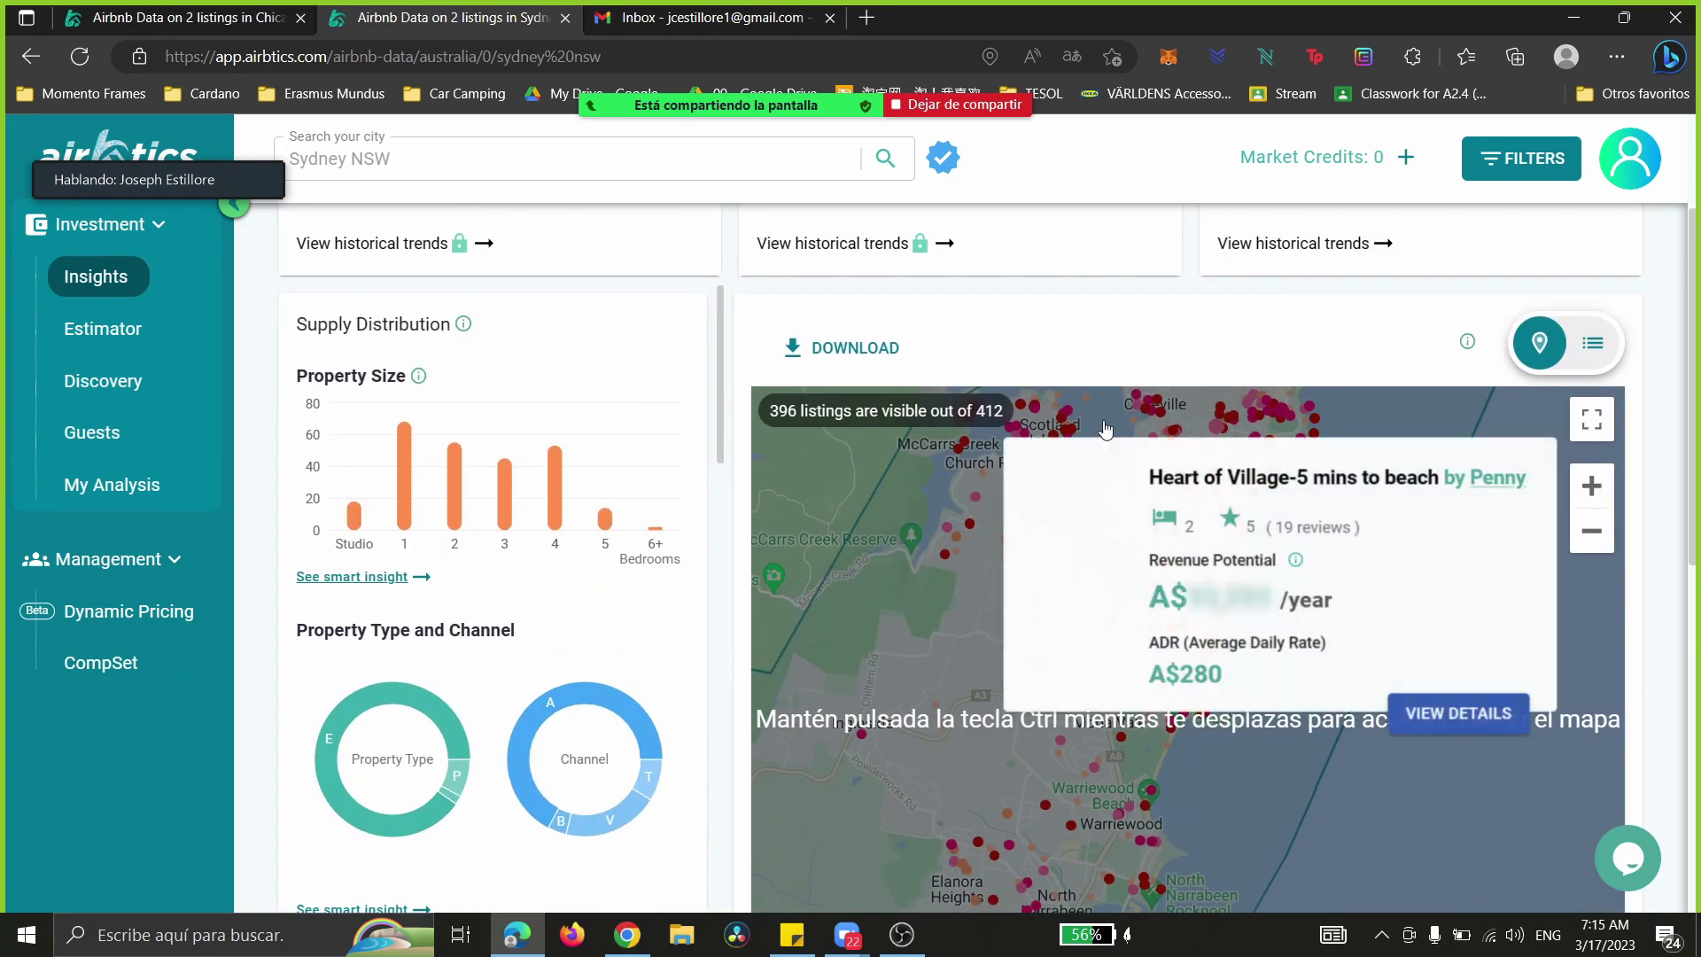
scroll(1326, 528, up, 3)
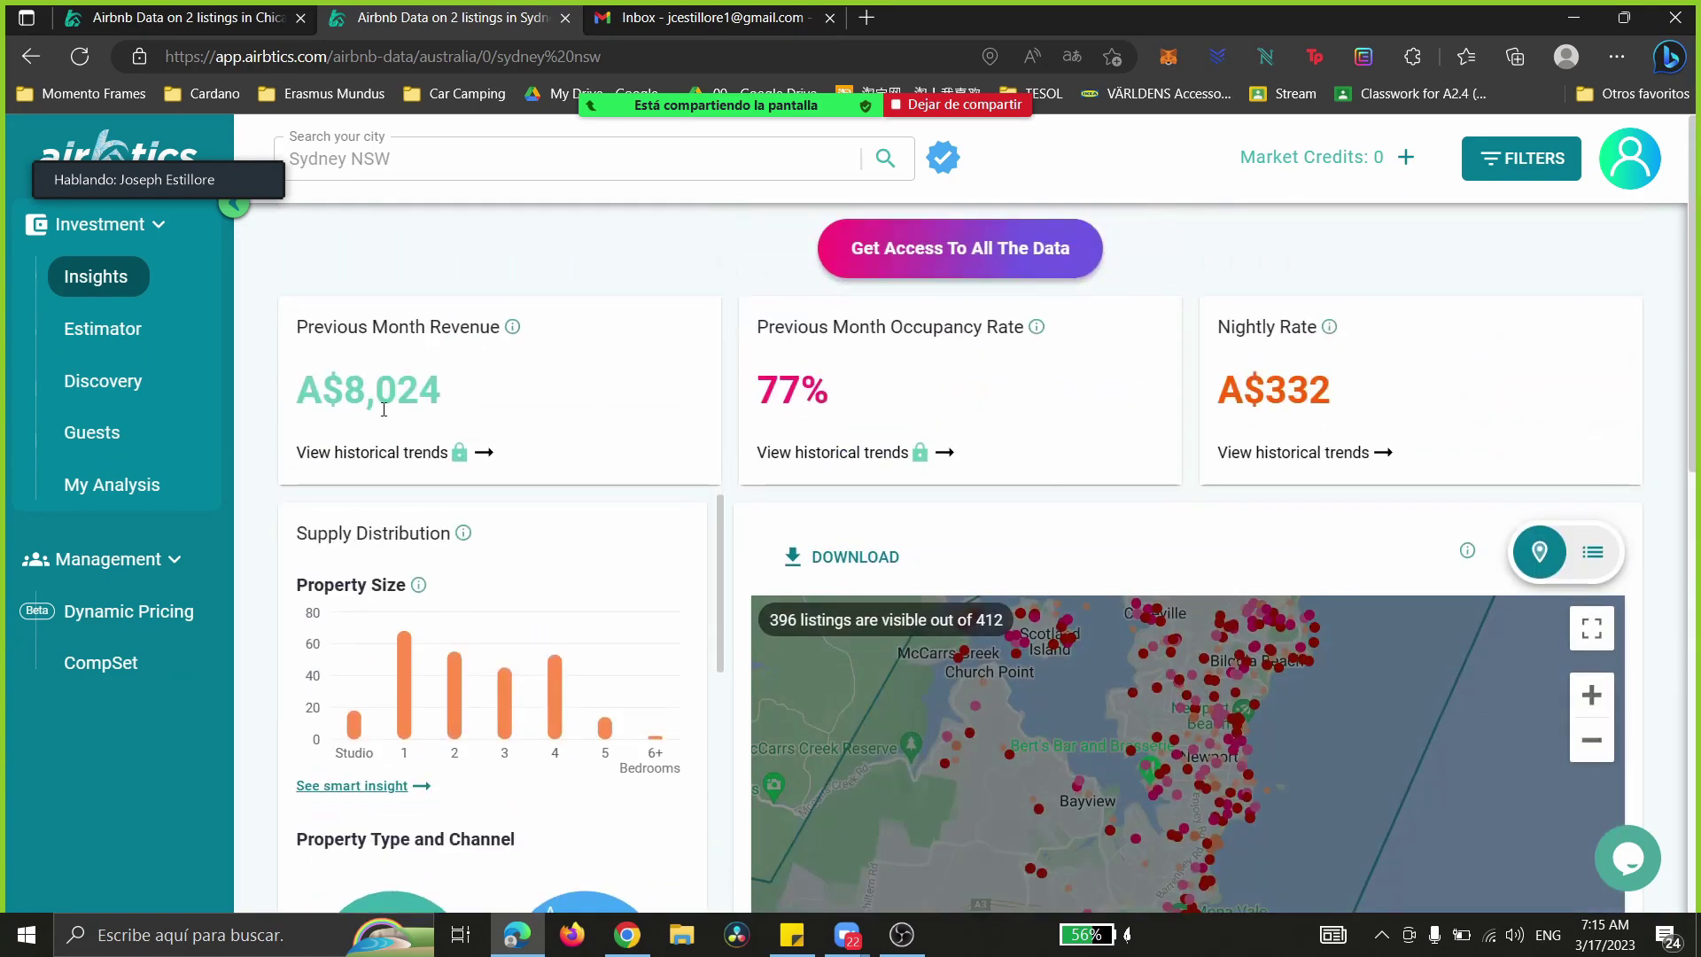
drag(303, 381, 1420, 422)
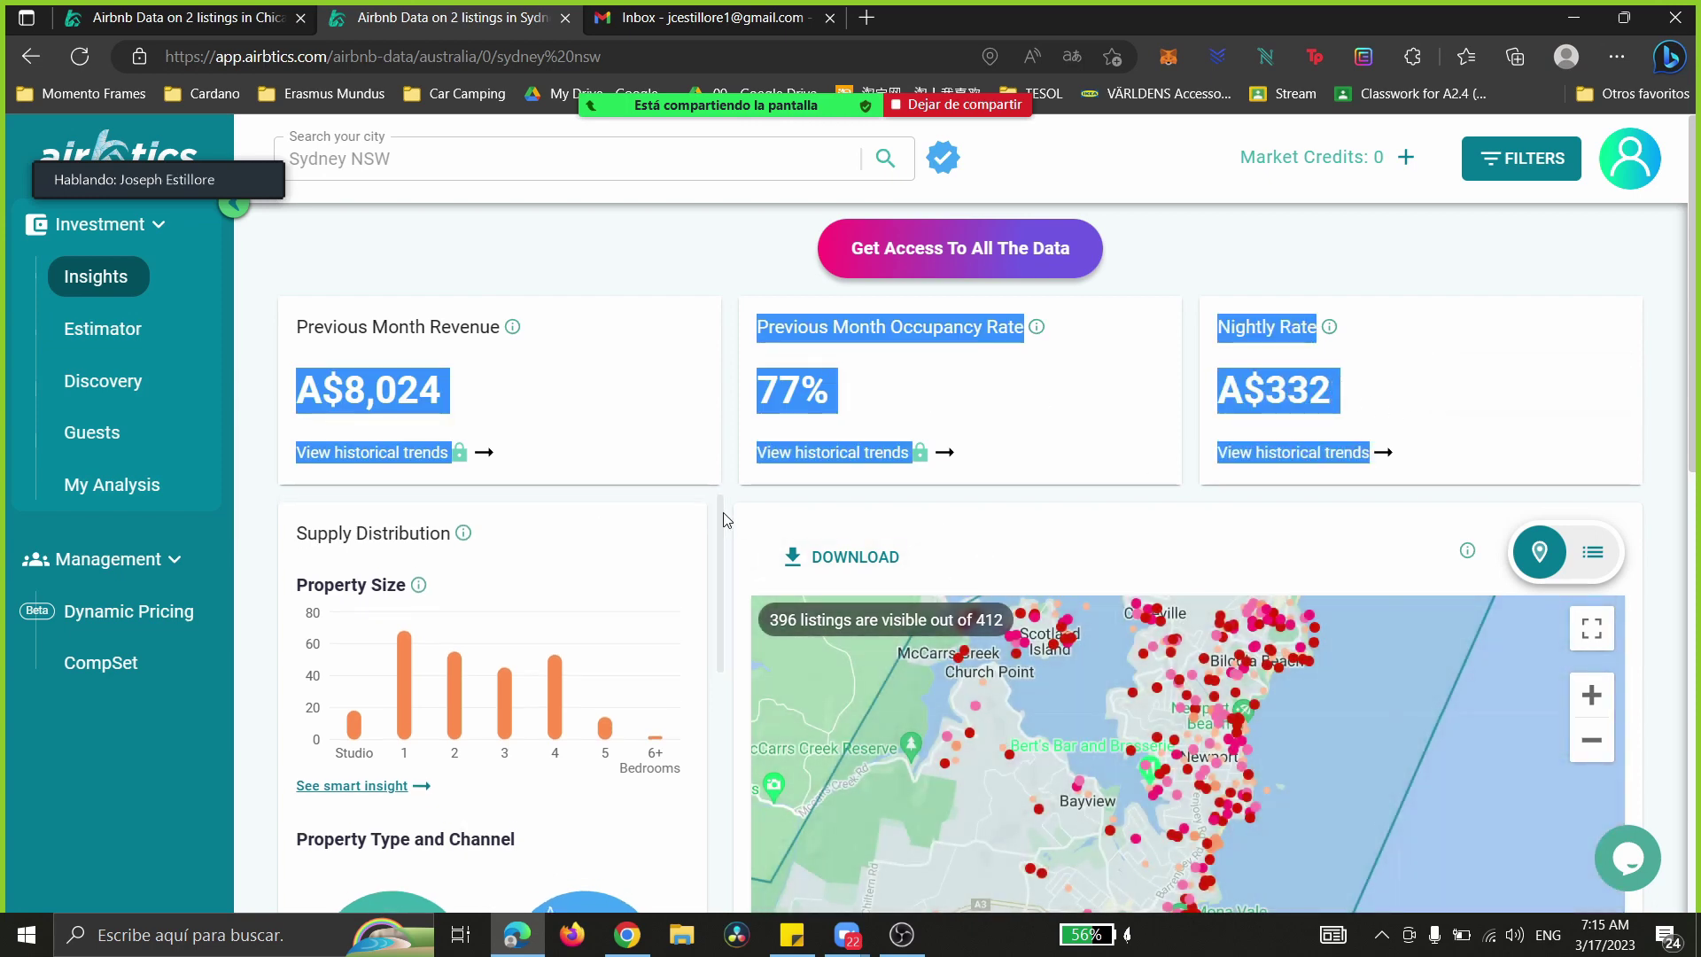
click(747, 506)
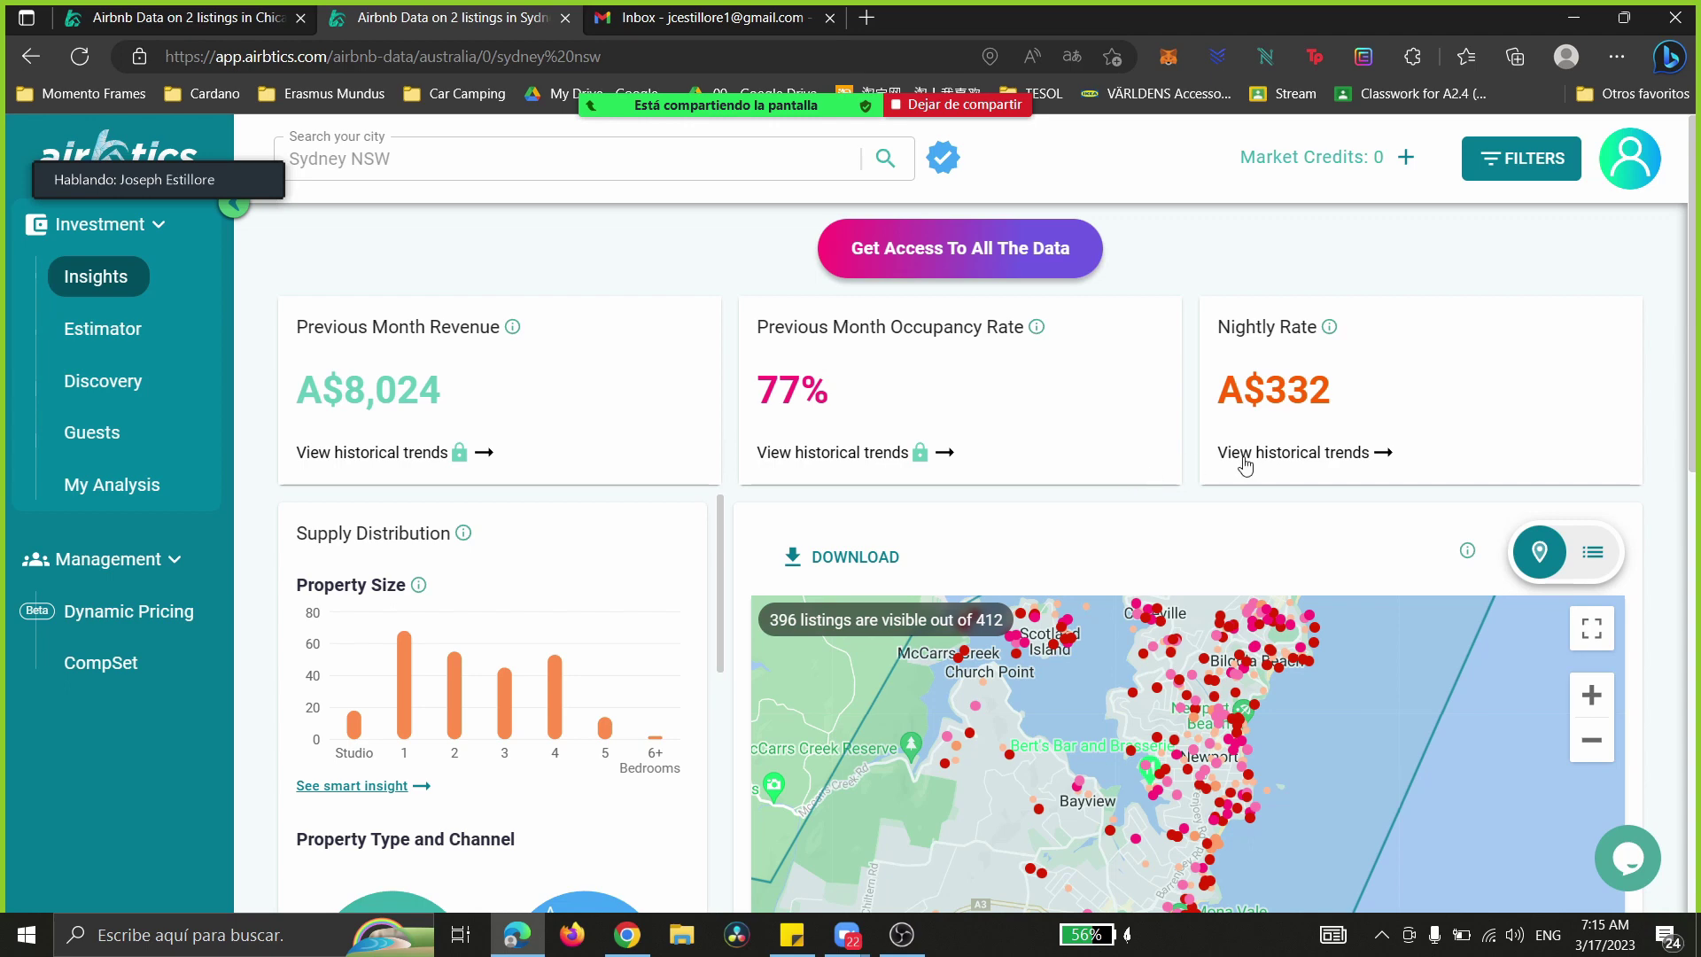
- Open the Pittwater Retreat listing's summary card on the map
scroll(1258, 461, down, 3)
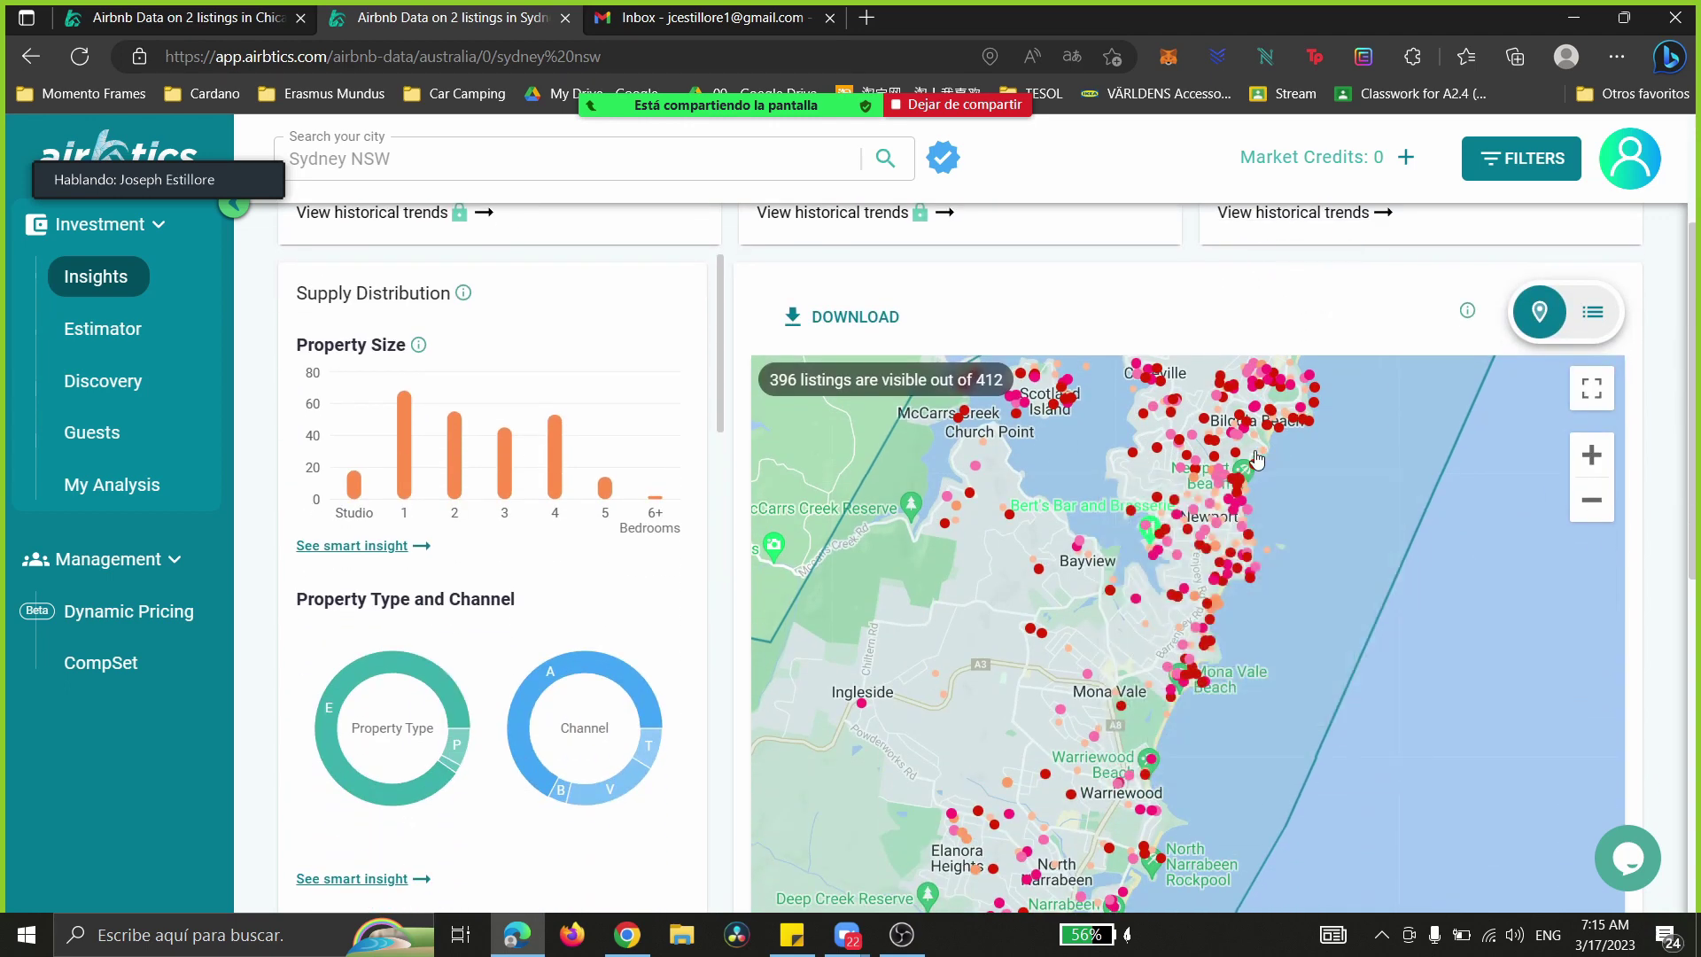
click(1176, 505)
scroll(1054, 470, up, 3)
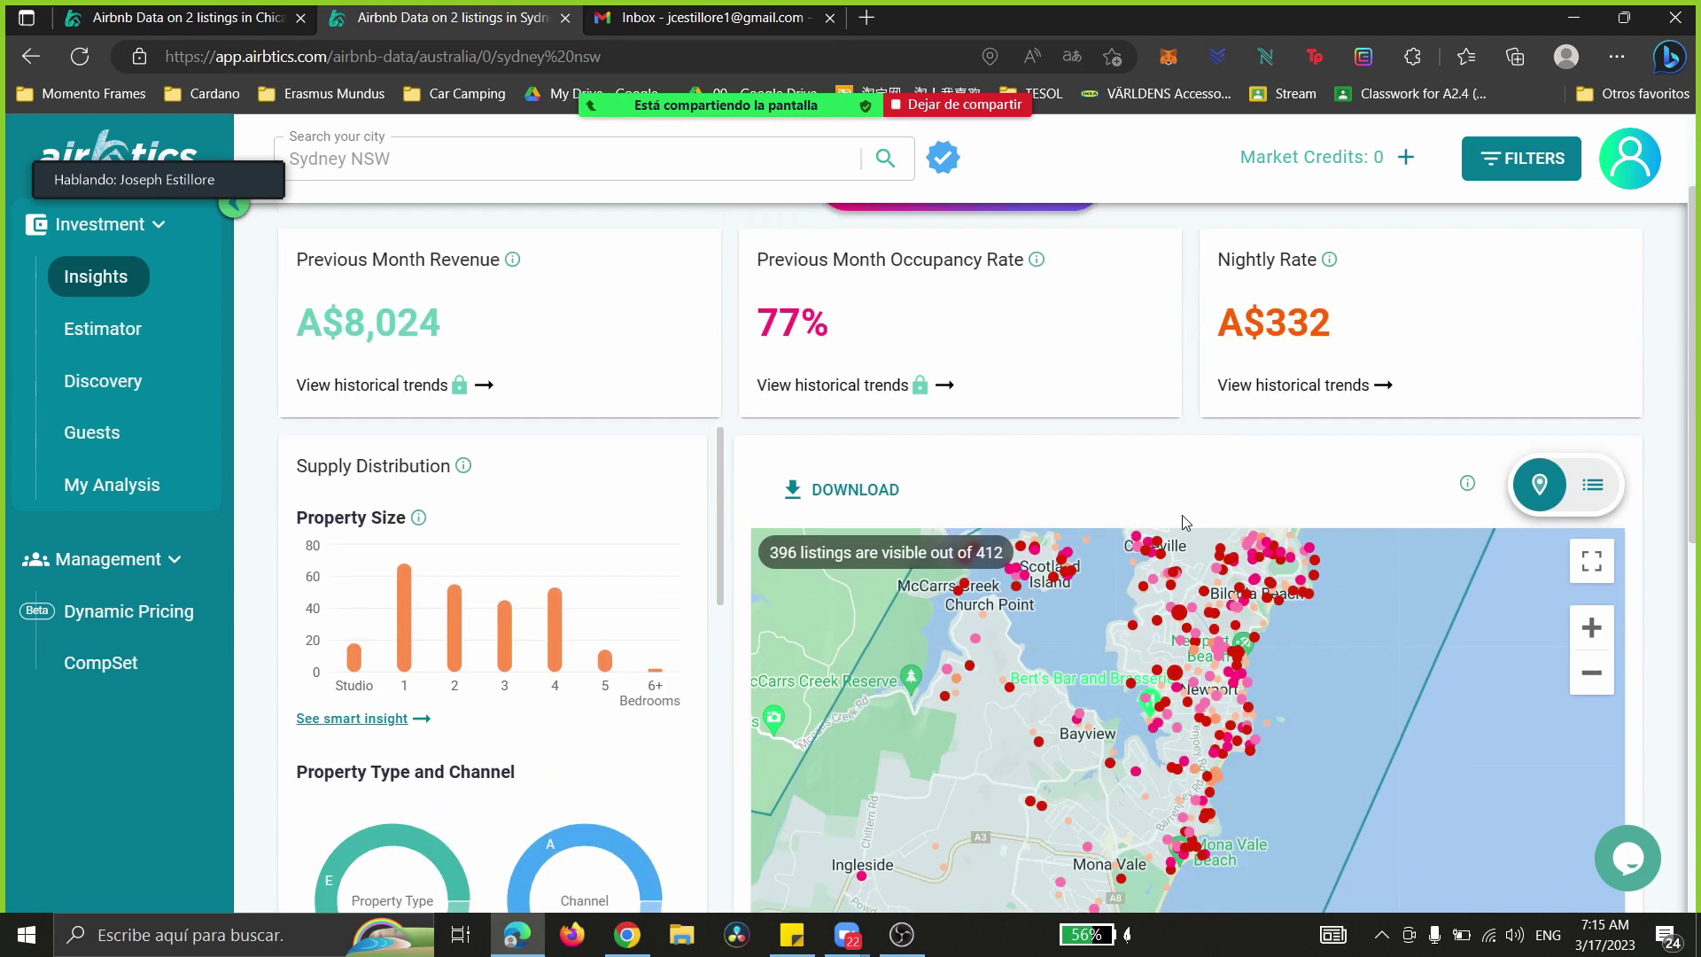
- Pan past Warriewood, Narrabeen and Collaroy to Dee Why and Brookvale, then switch to Gold Coast insights
drag(1032, 740, 1135, 616)
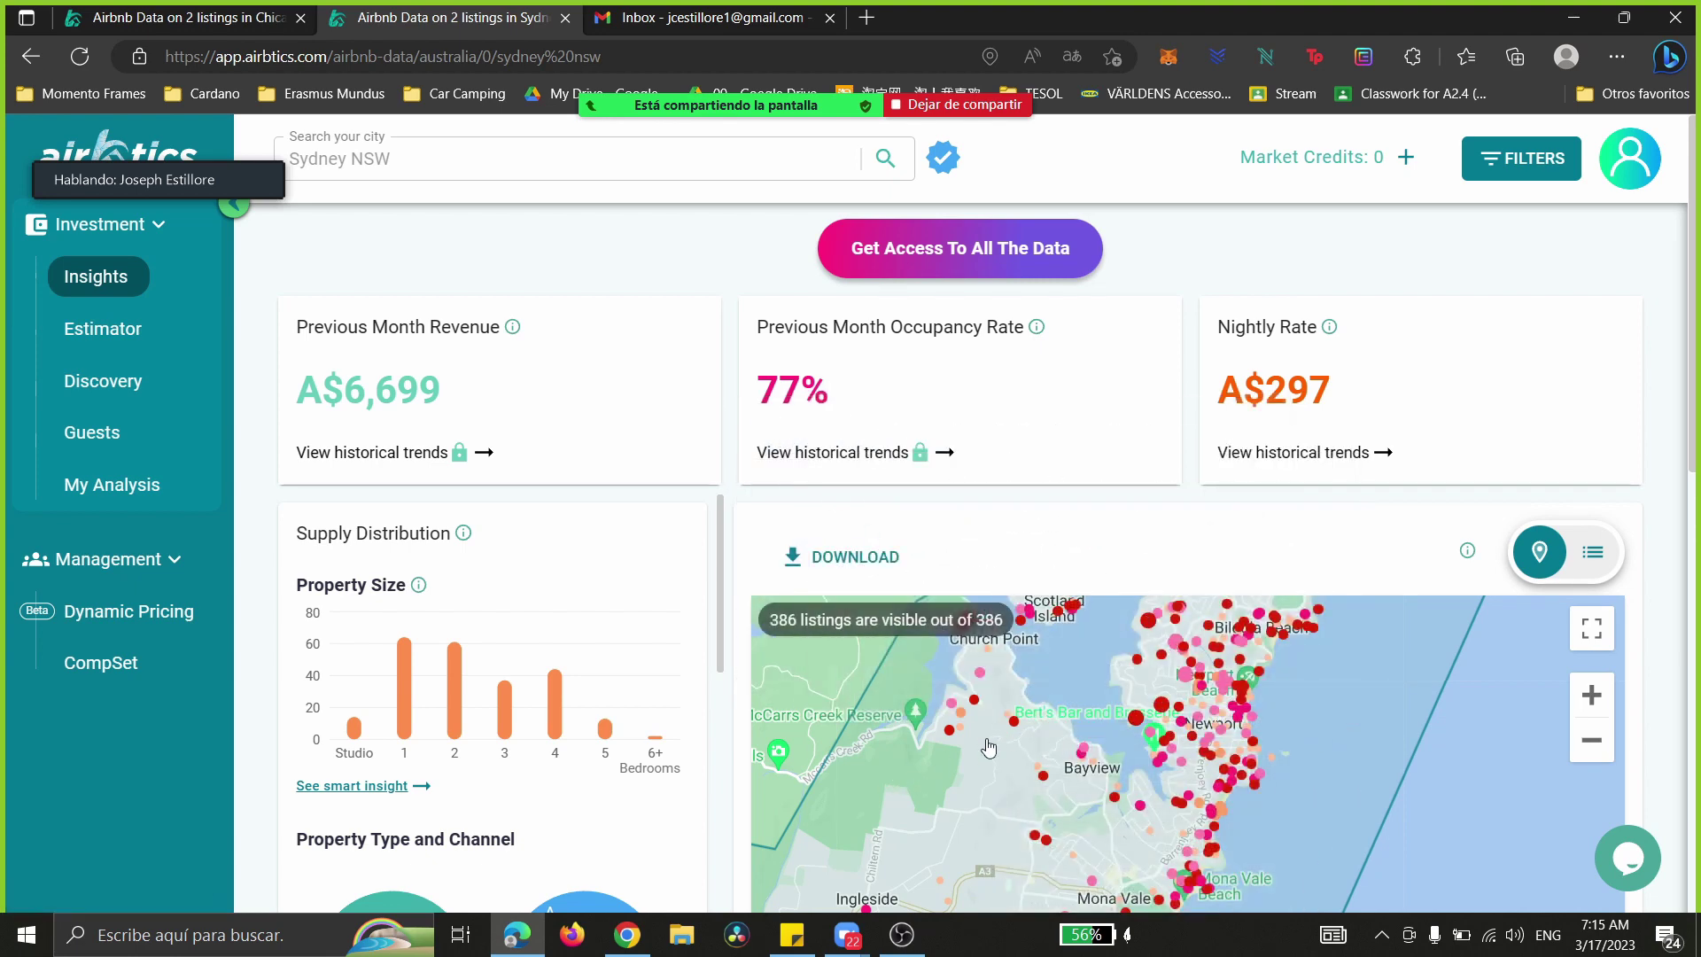
drag(1019, 795, 1079, 521)
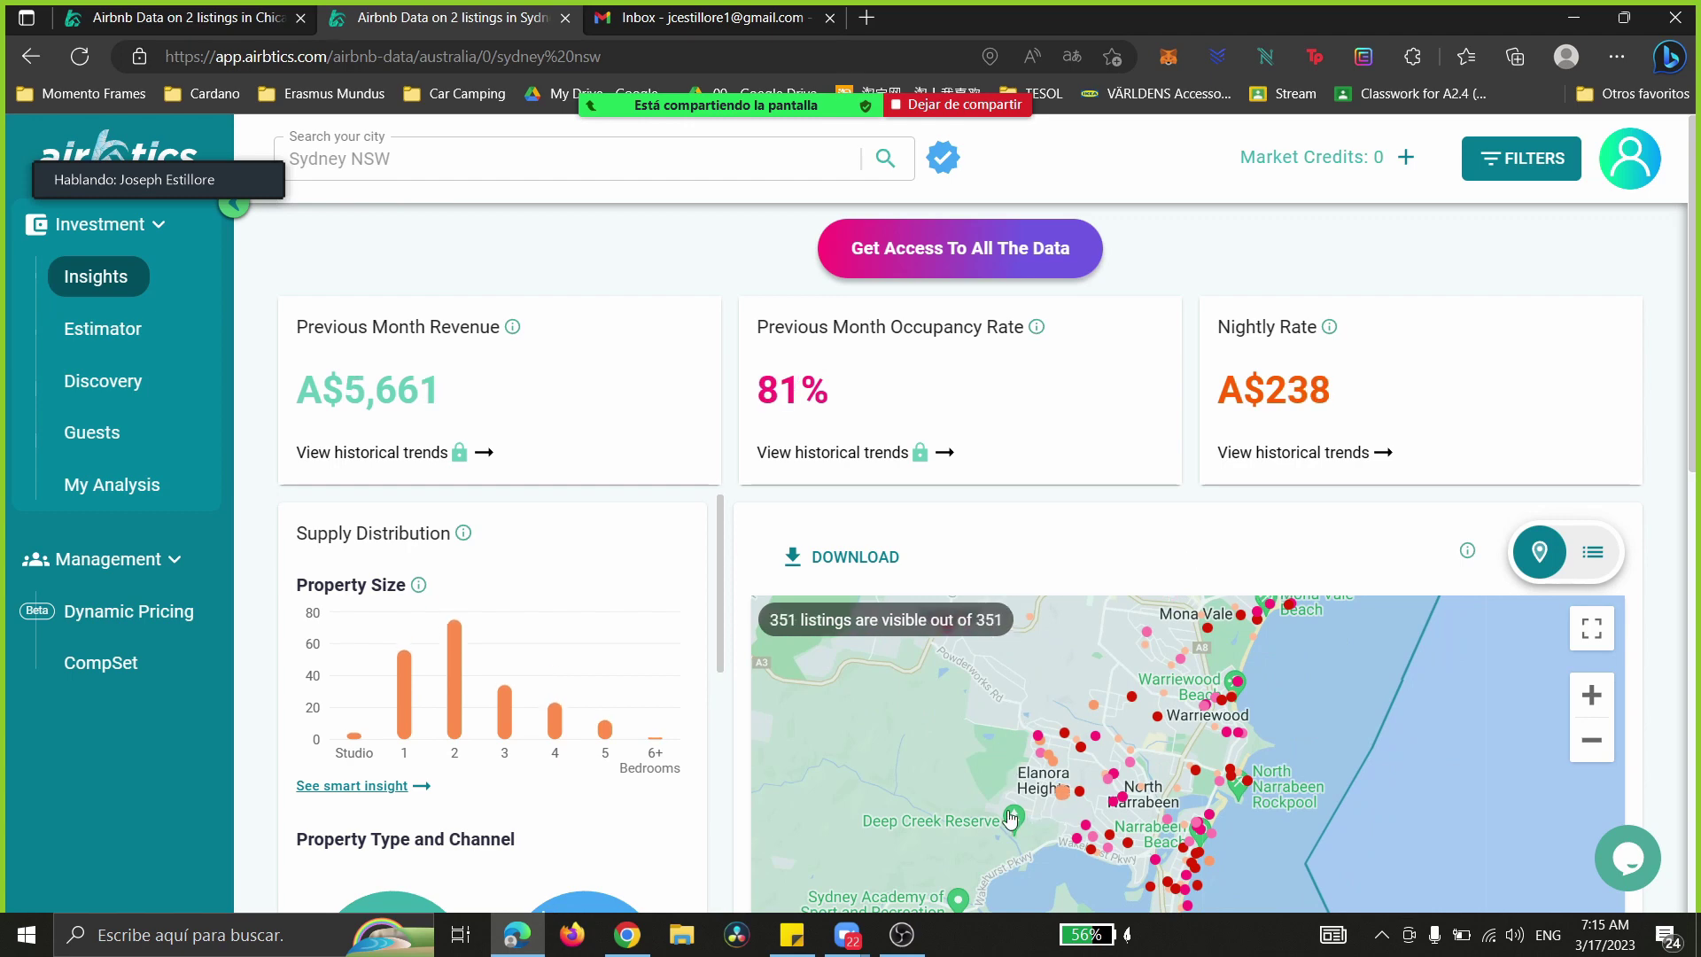
drag(971, 779, 1127, 544)
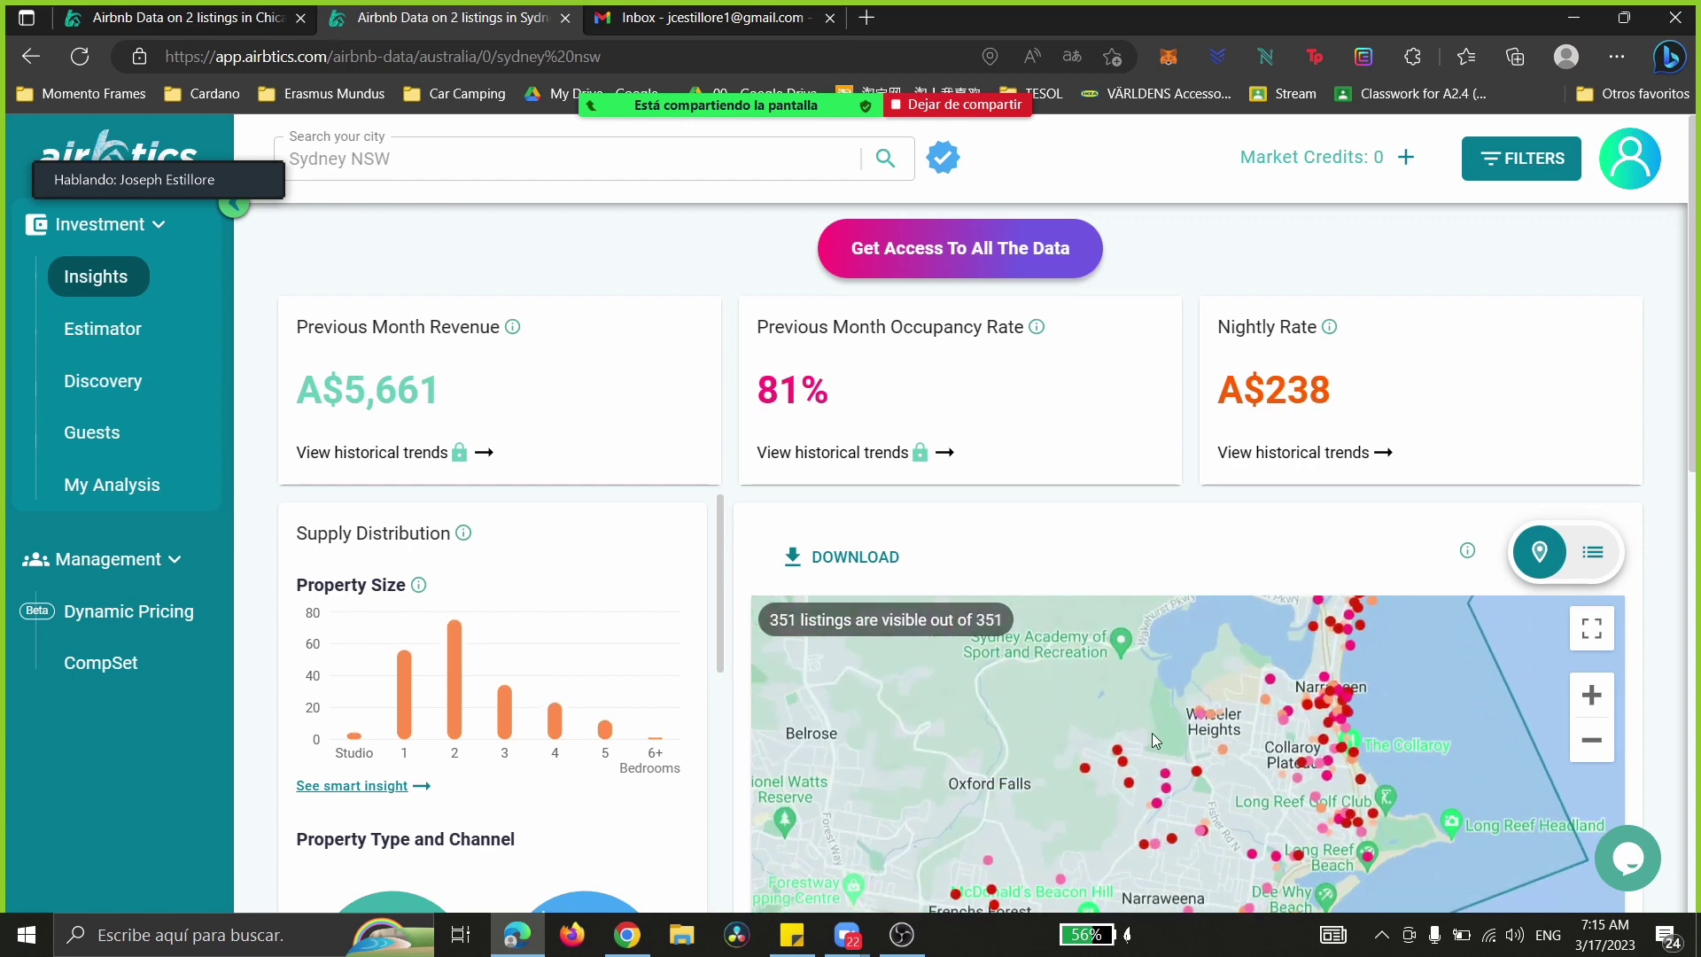
drag(1222, 759, 1070, 618)
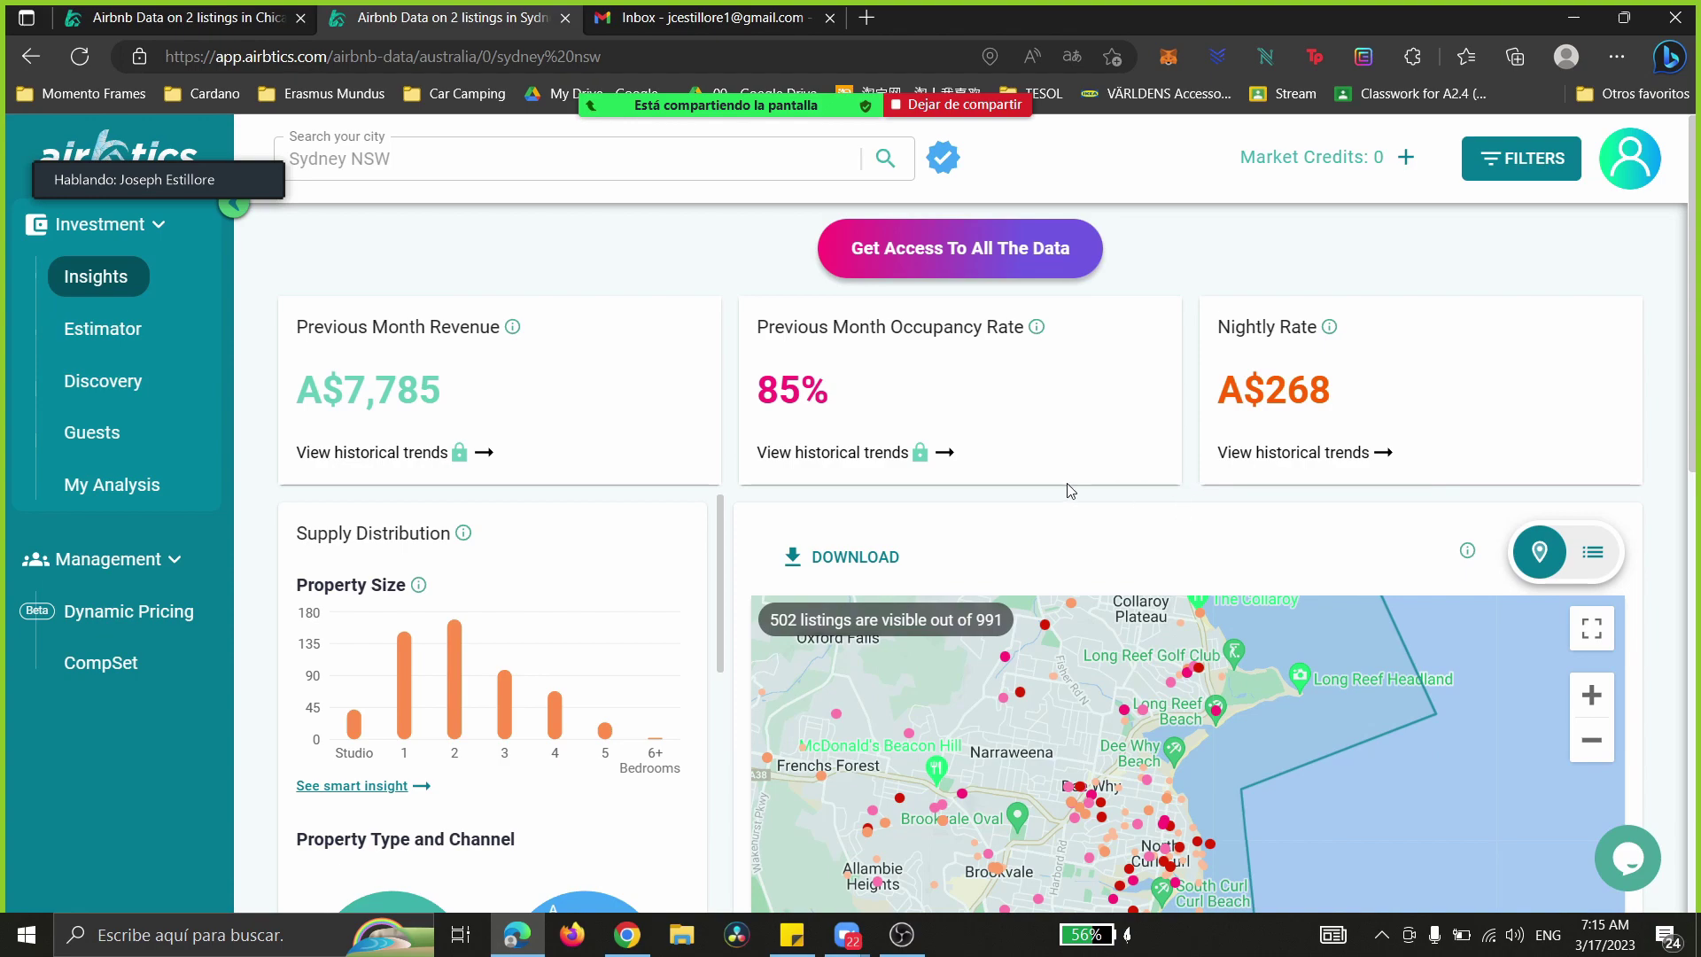
scroll(1070, 490, down, 5)
scroll(692, 767, up, 5)
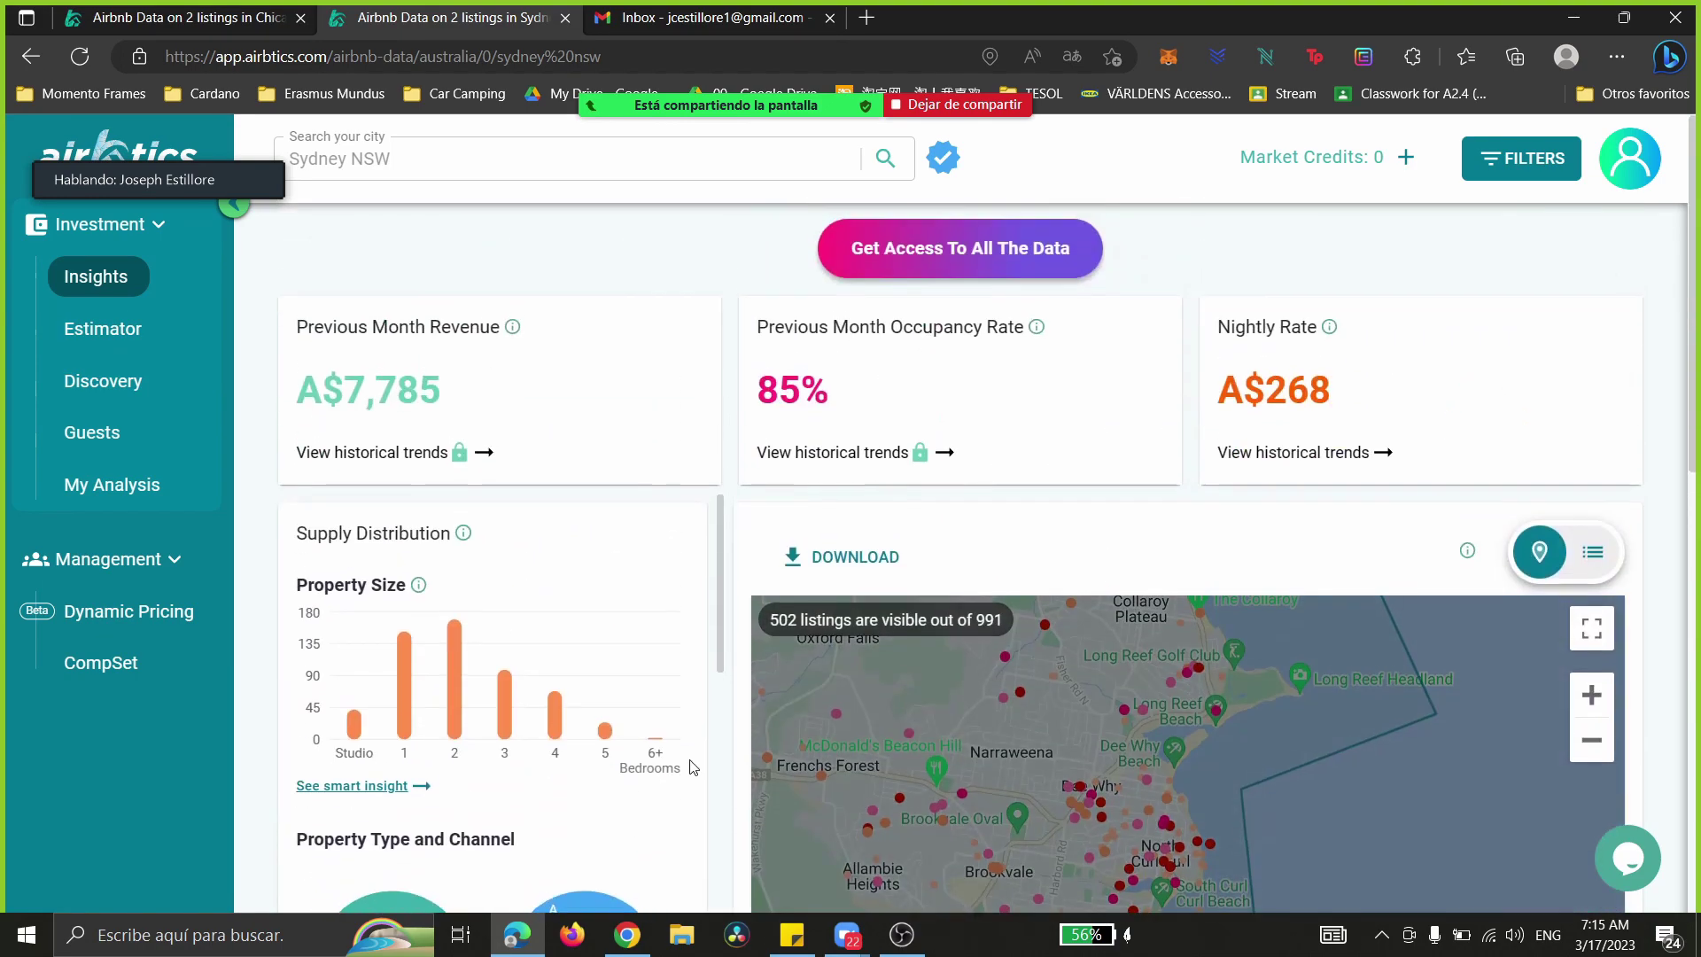
click(627, 934)
scroll(1039, 546, down, 3)
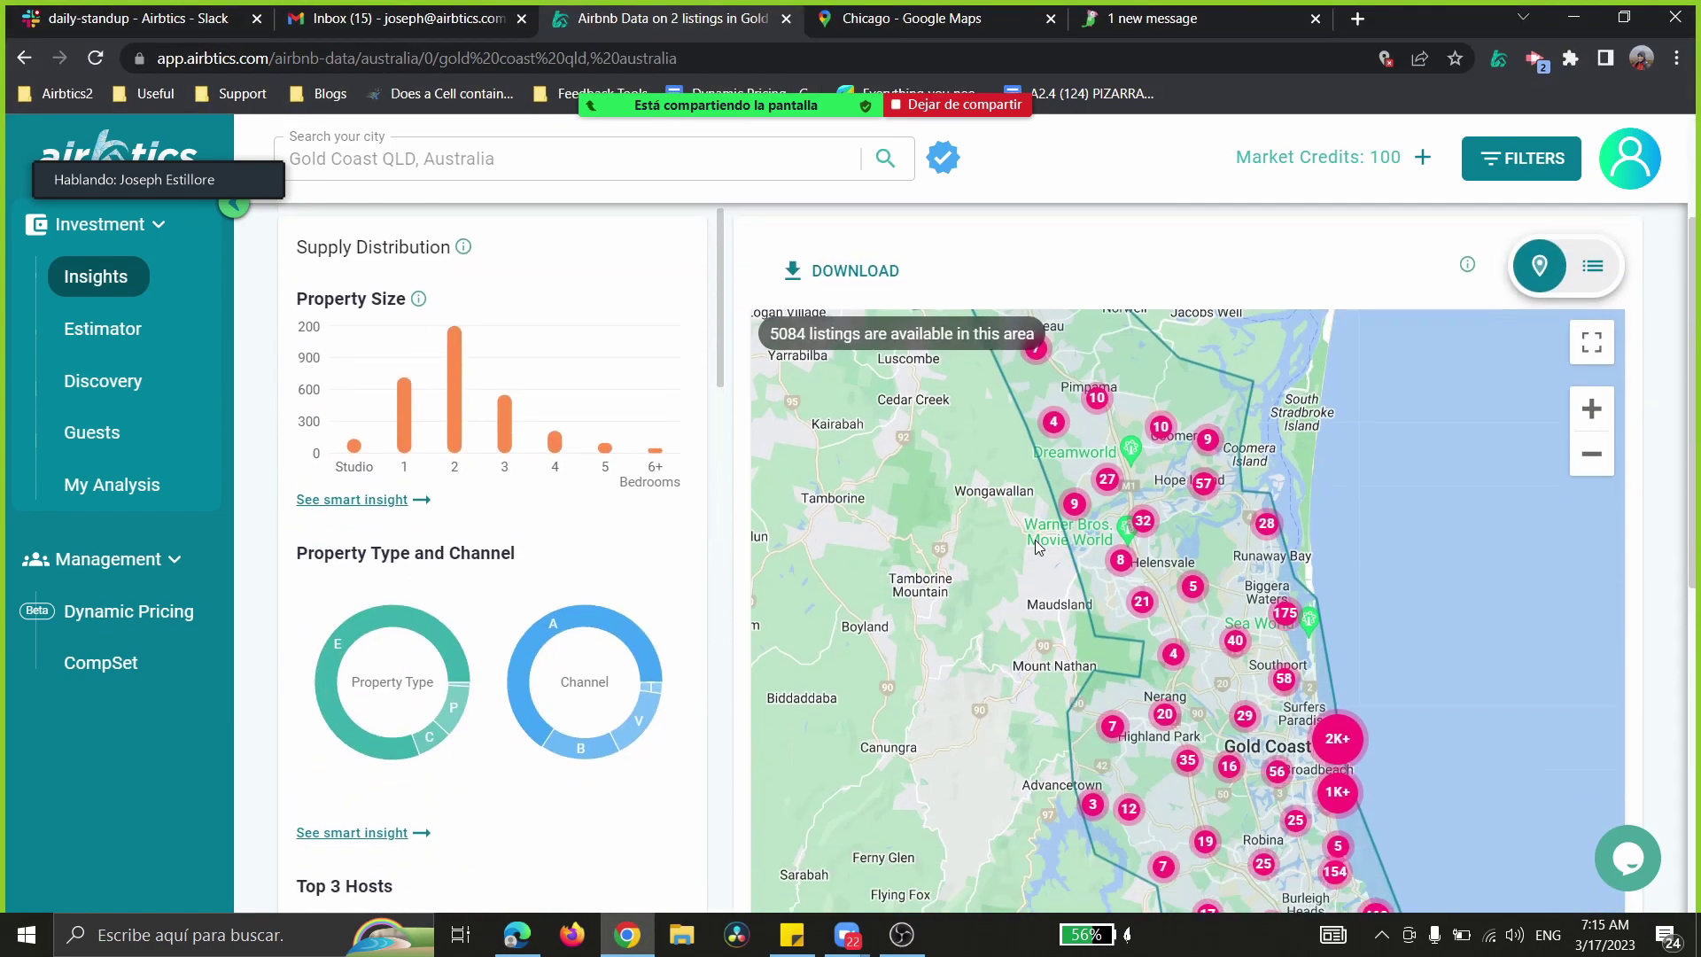
- Zoom the Gold Coast map in and pan to Southport Spit and Main Beach, narrowing to 465 listings
click(1592, 412)
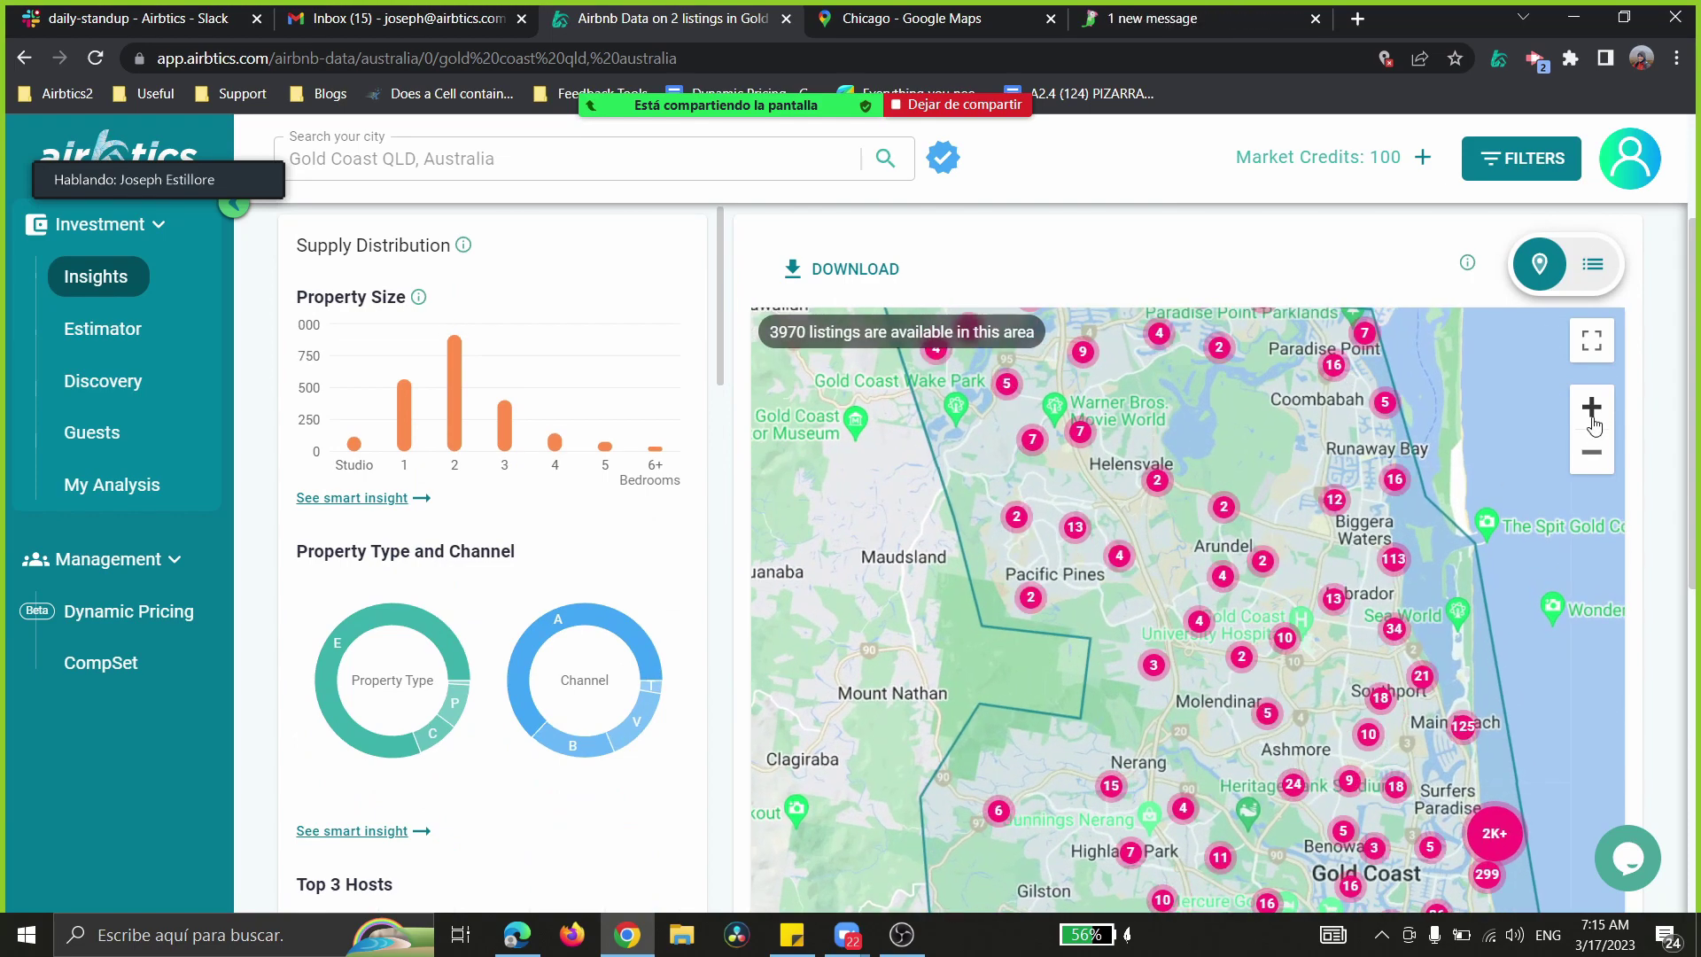
click(1592, 410)
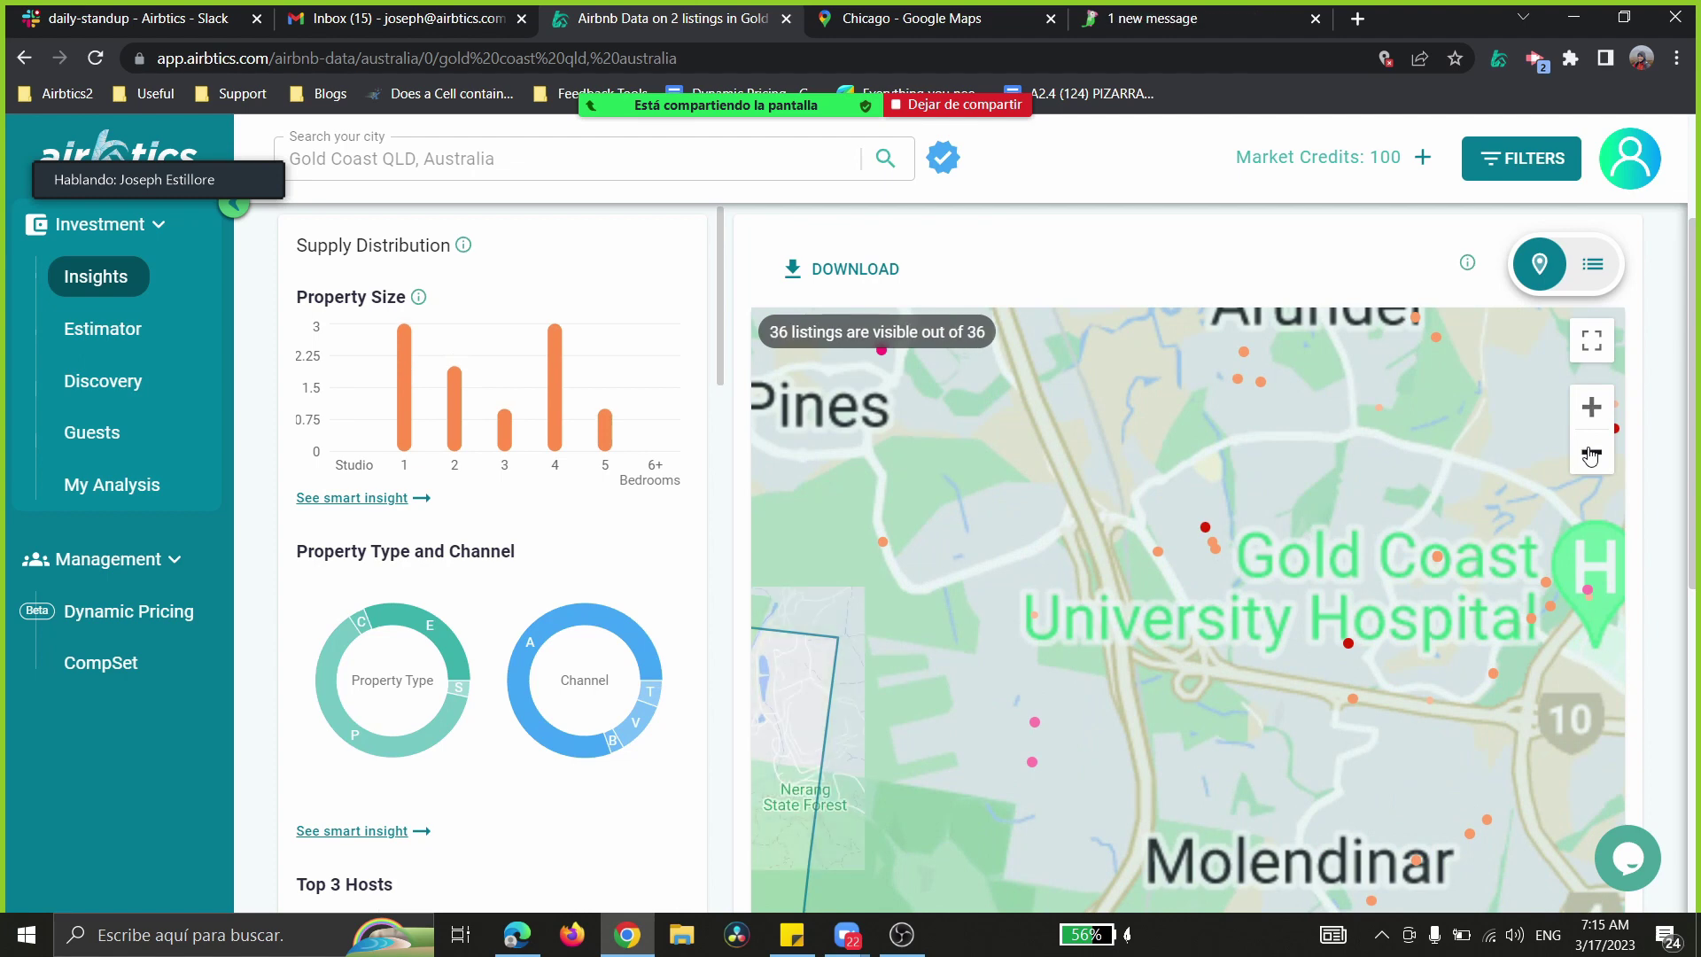
click(1591, 452)
drag(1406, 486, 1179, 487)
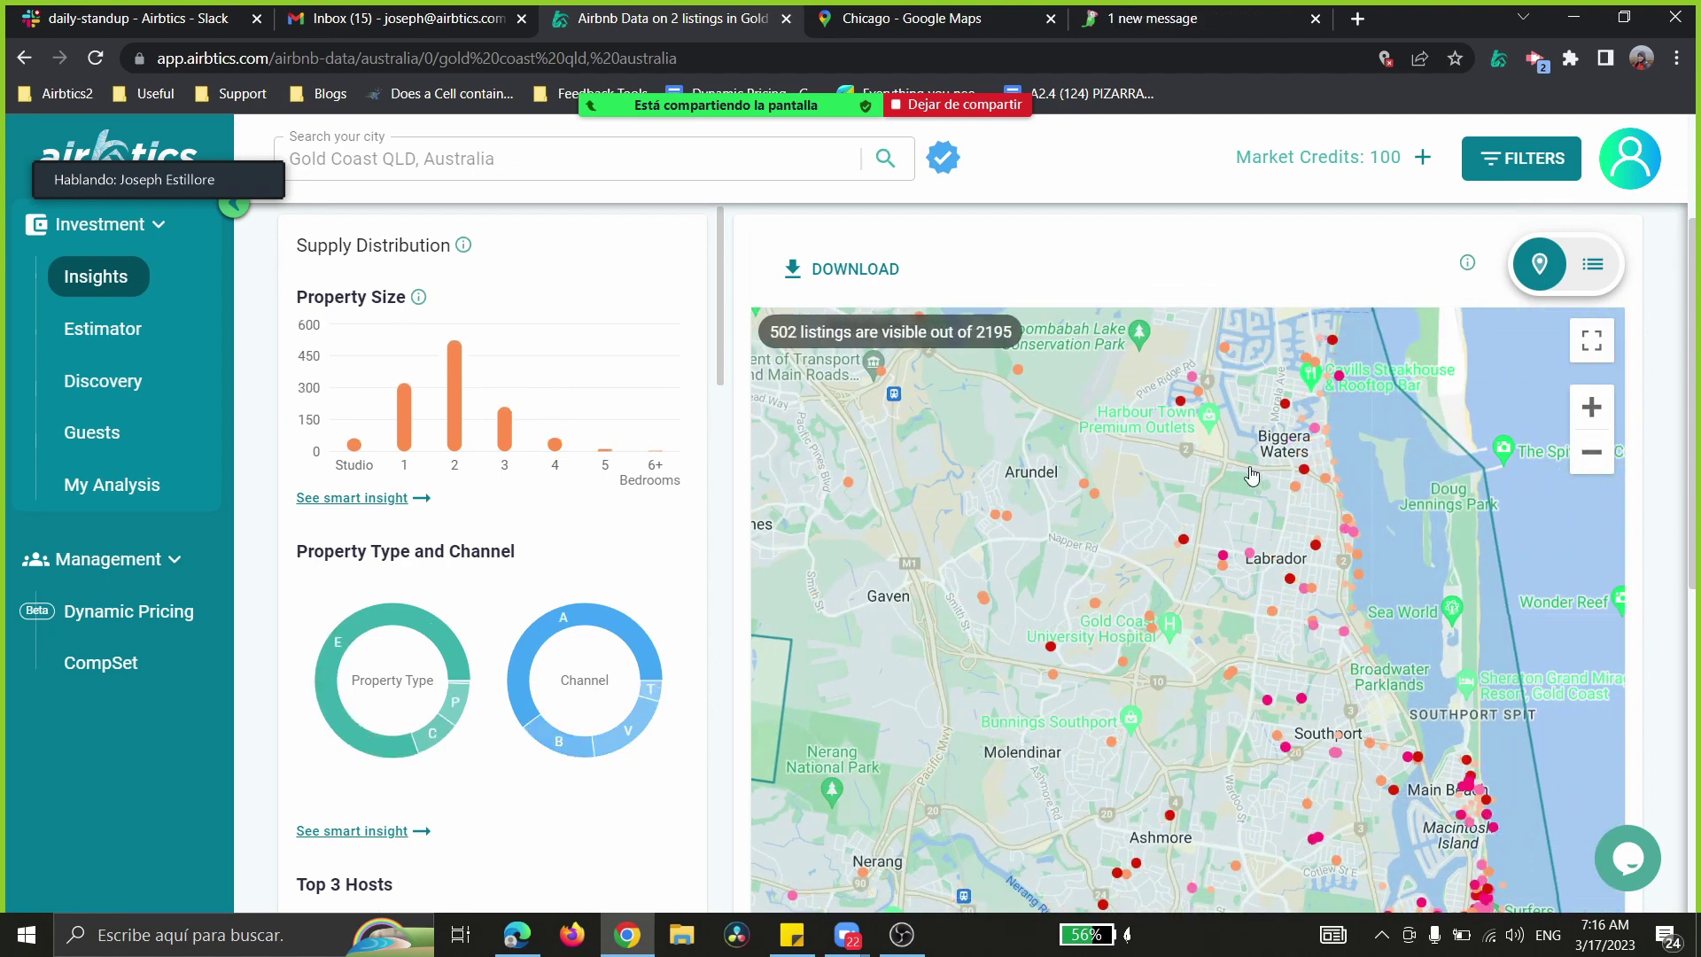
click(1591, 453)
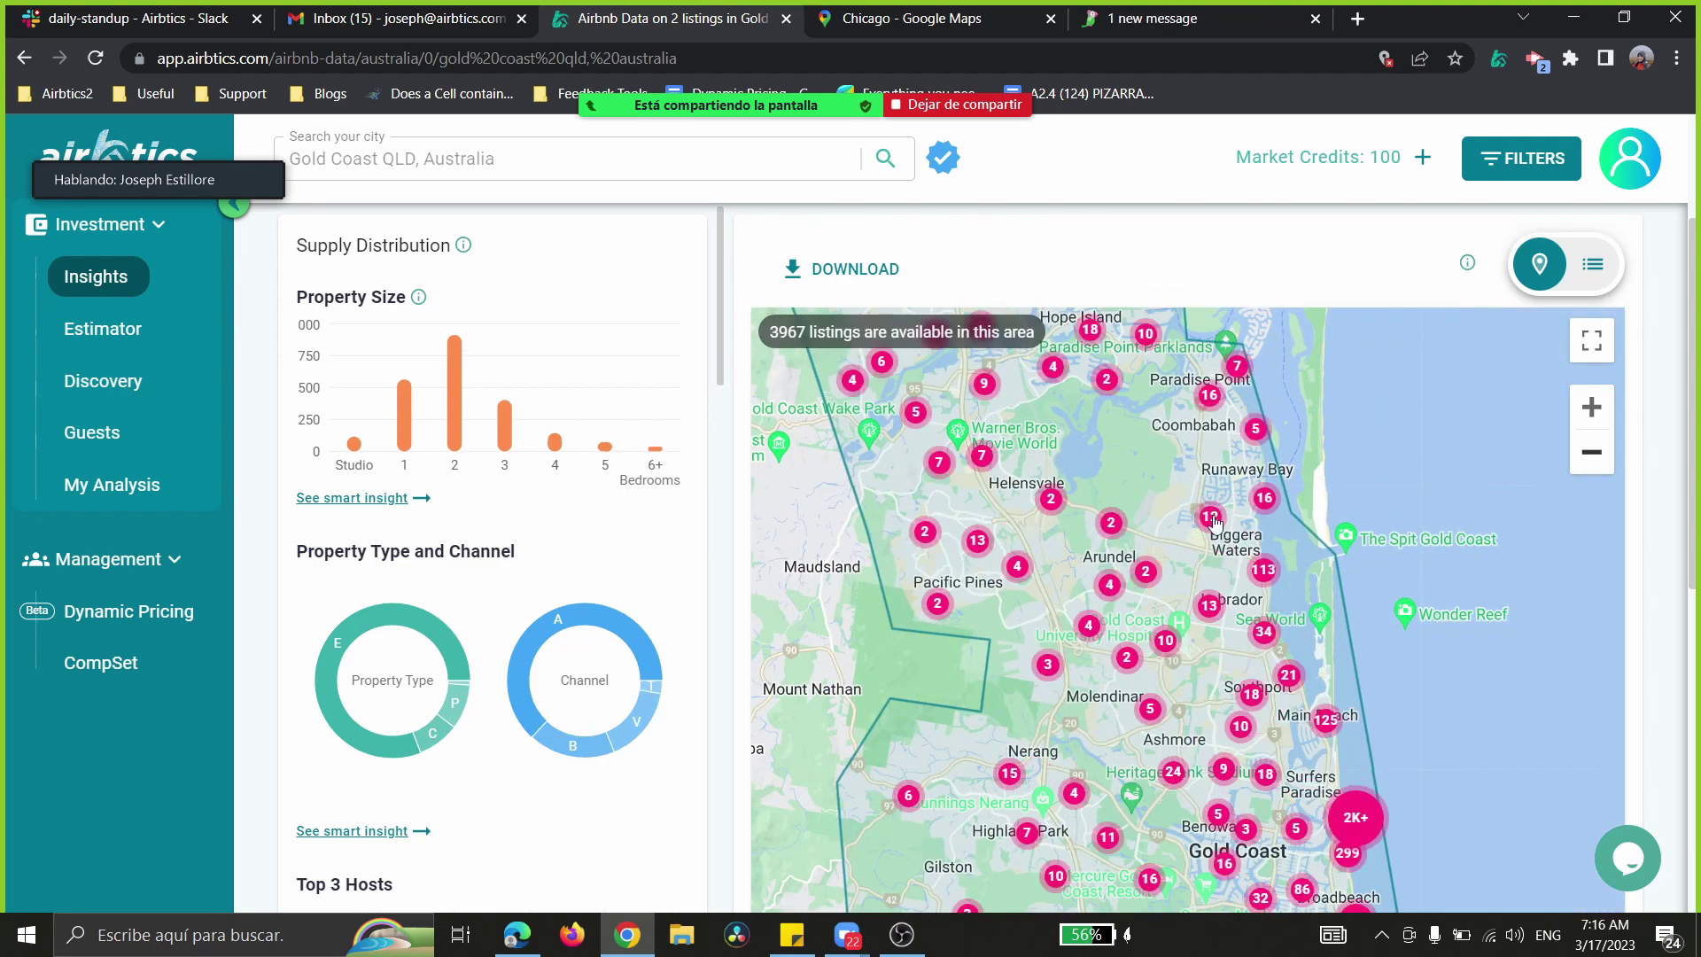
click(1590, 416)
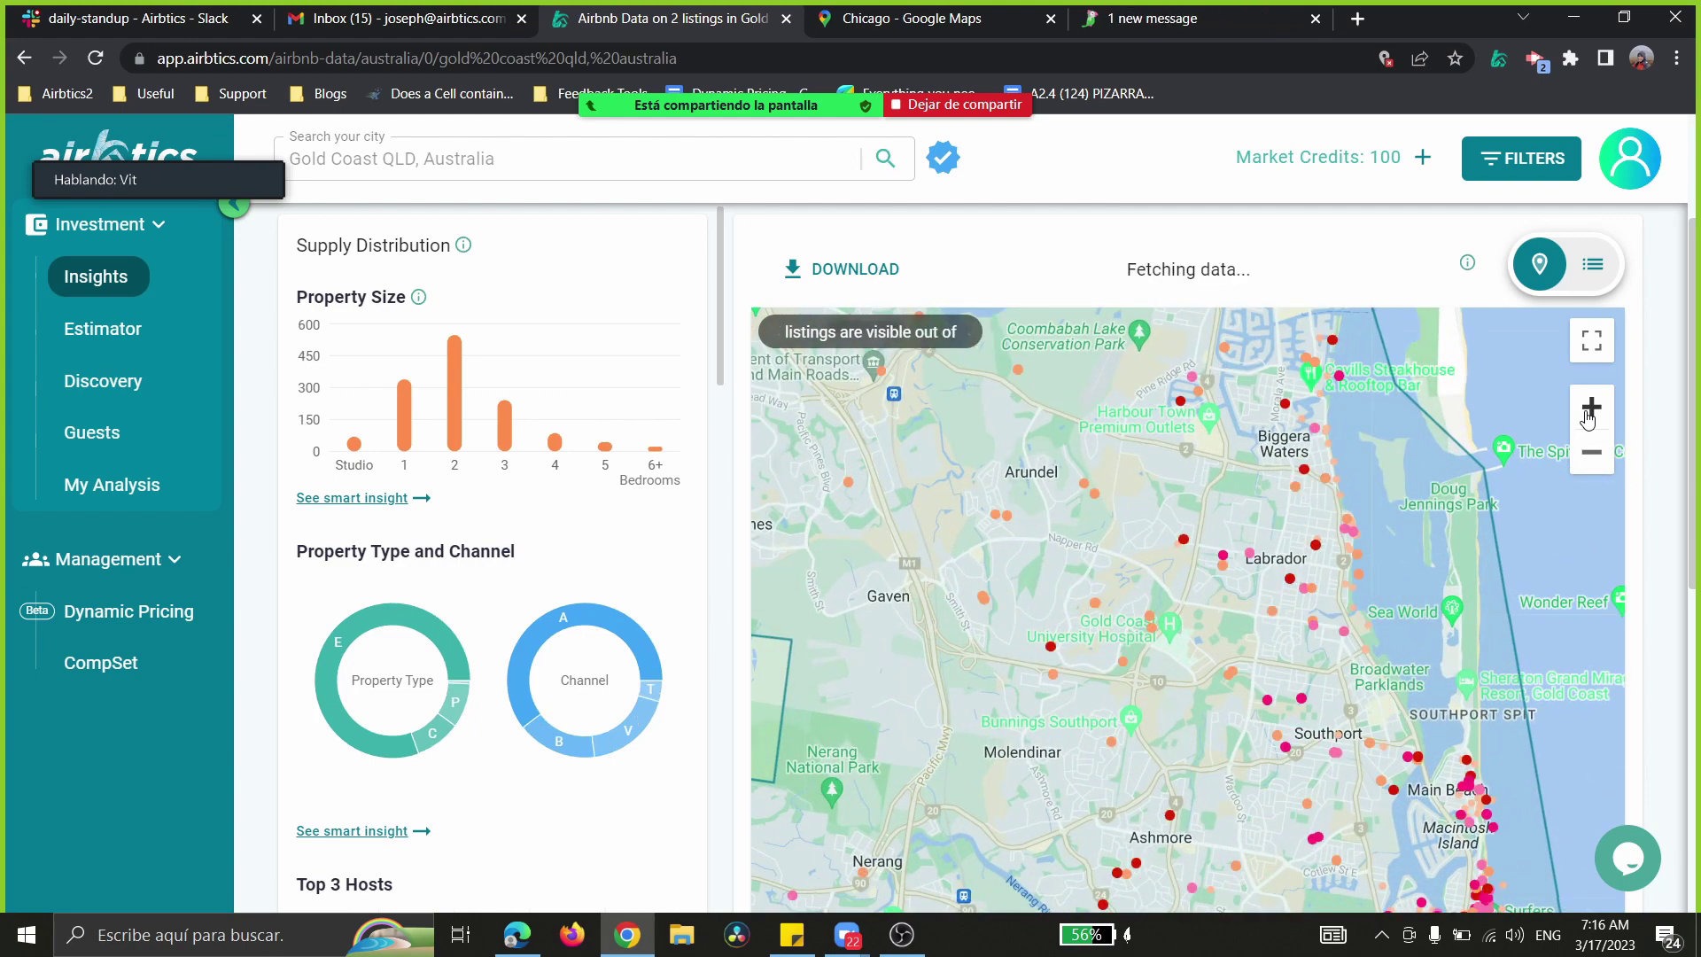
click(1590, 408)
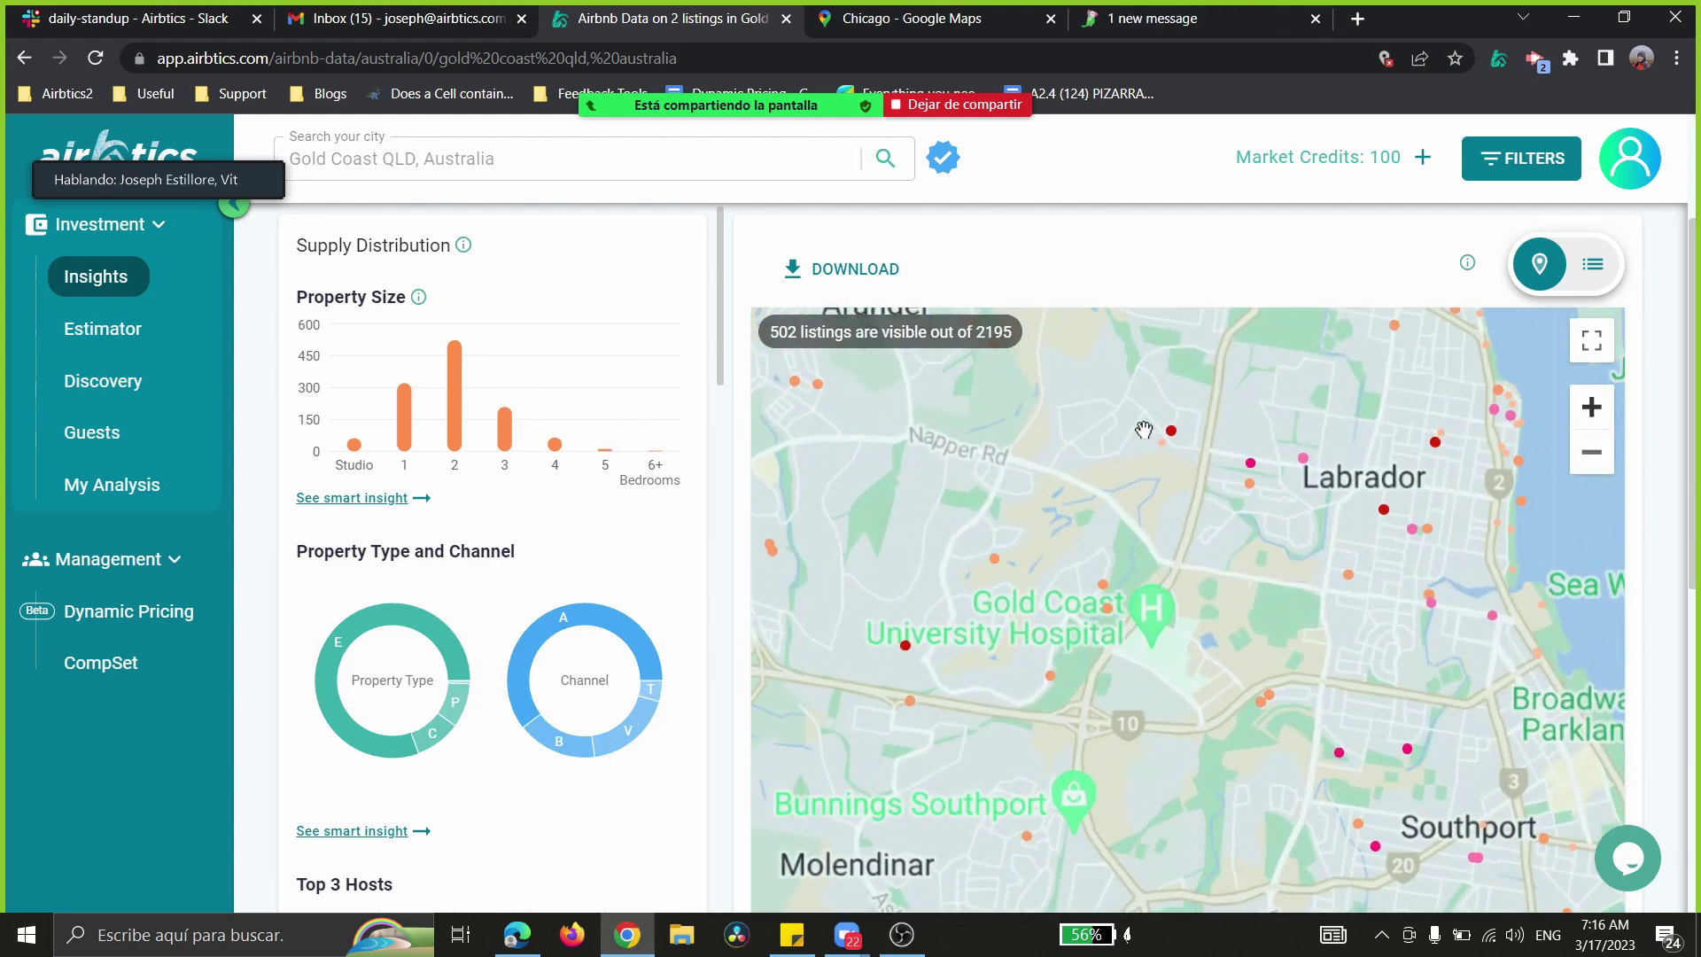
drag(1477, 623, 1079, 496)
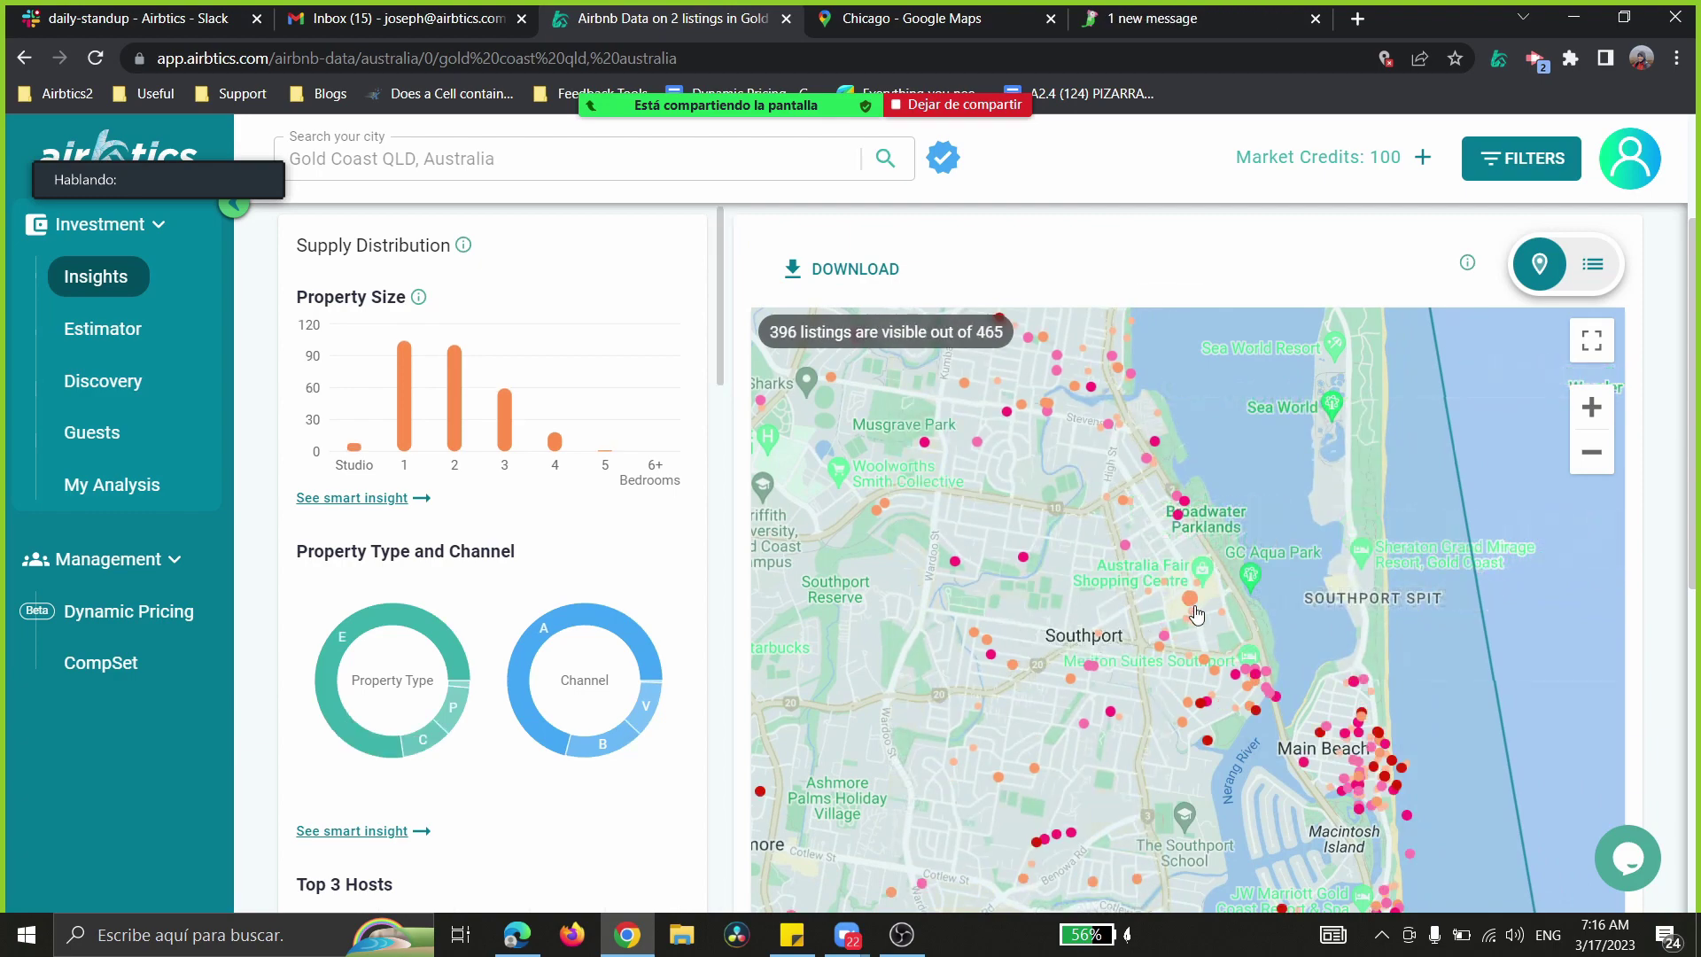
scroll(1299, 512, down, 1)
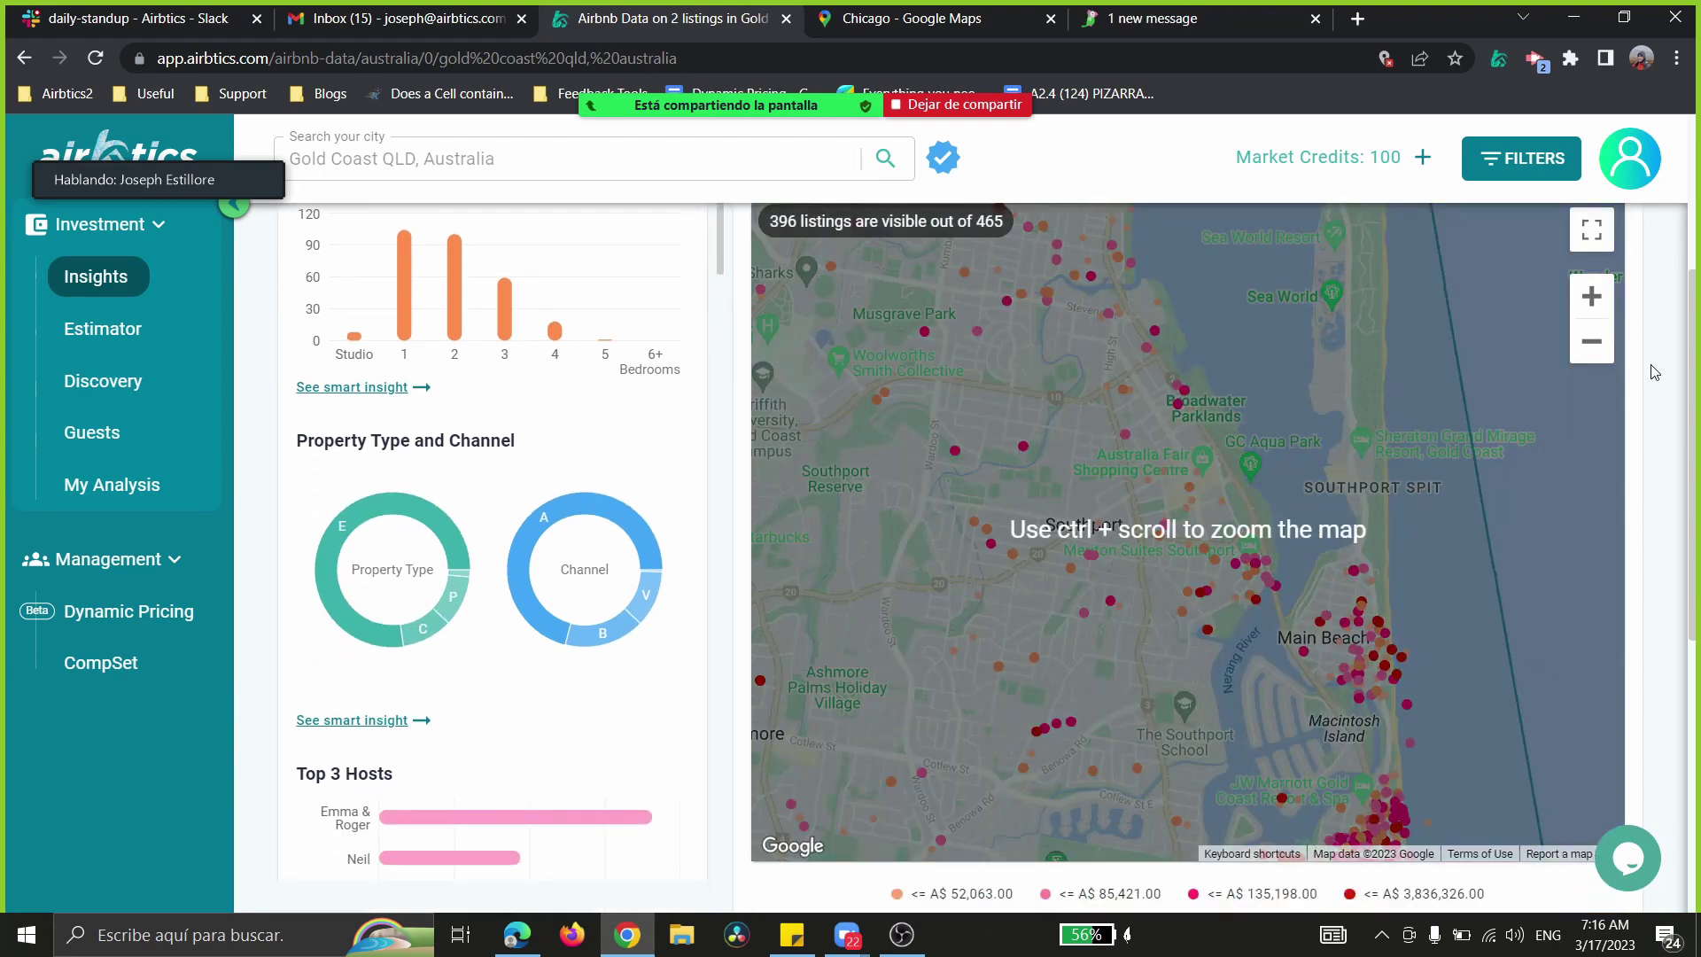
- Scroll to the map's price-range legend, select its labels, then pan the map south to Surfers Paradise
drag(1693, 358, 1693, 372)
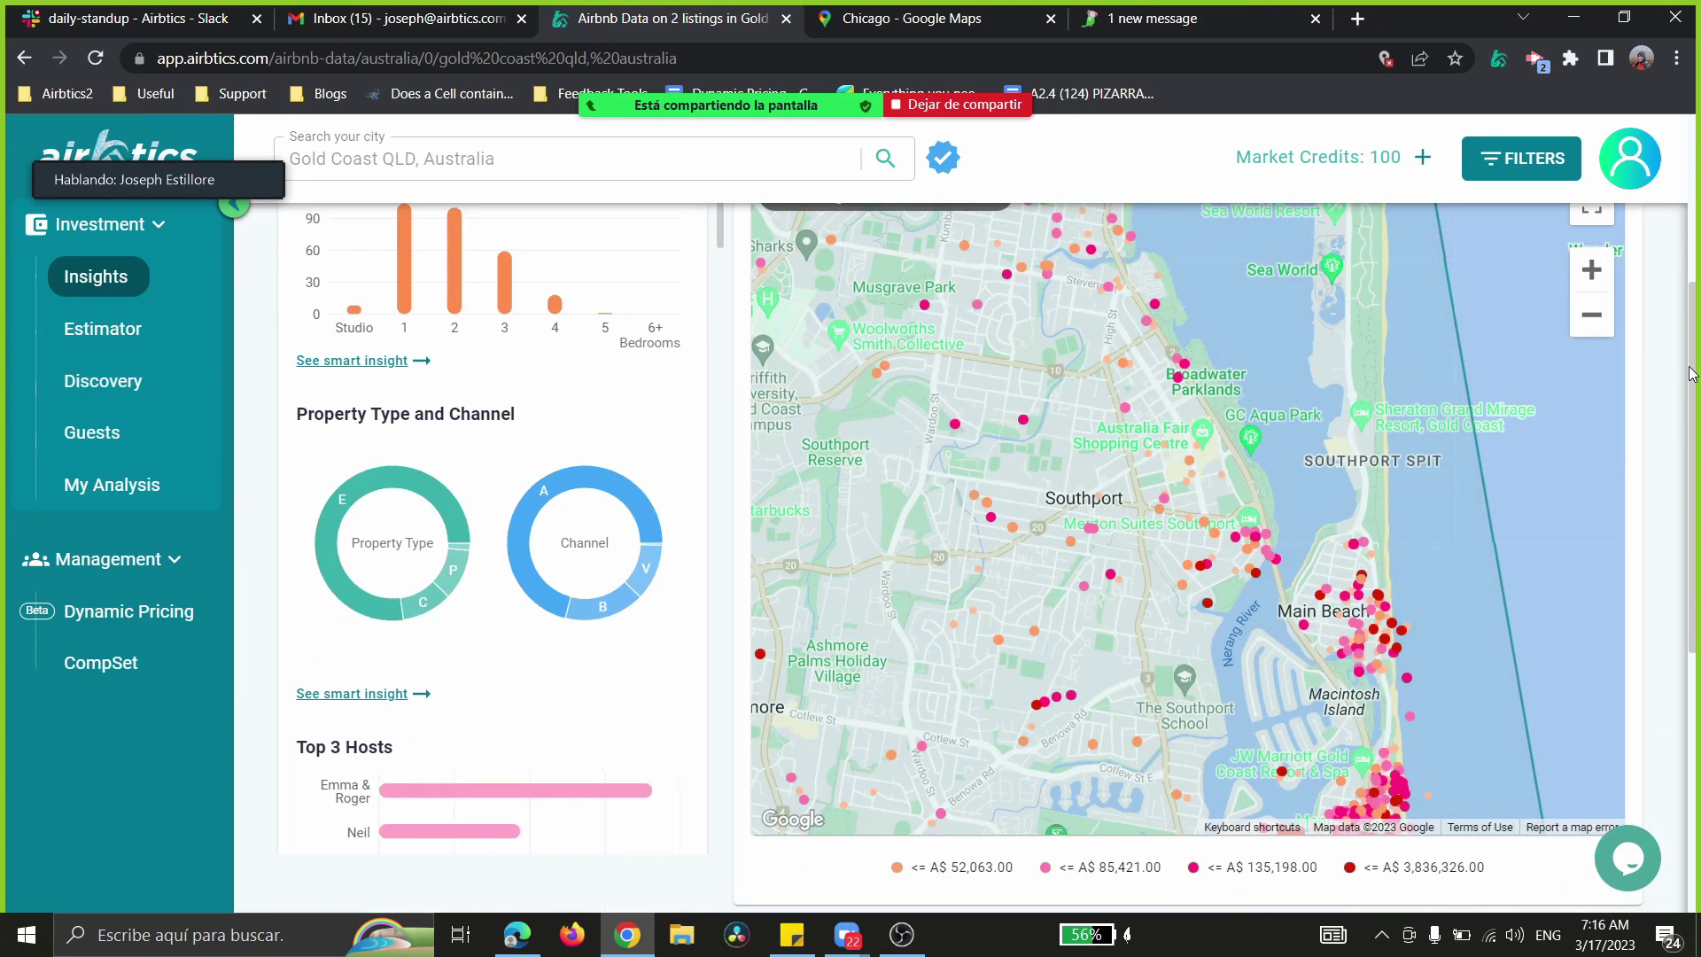
scroll(913, 868, down, 1)
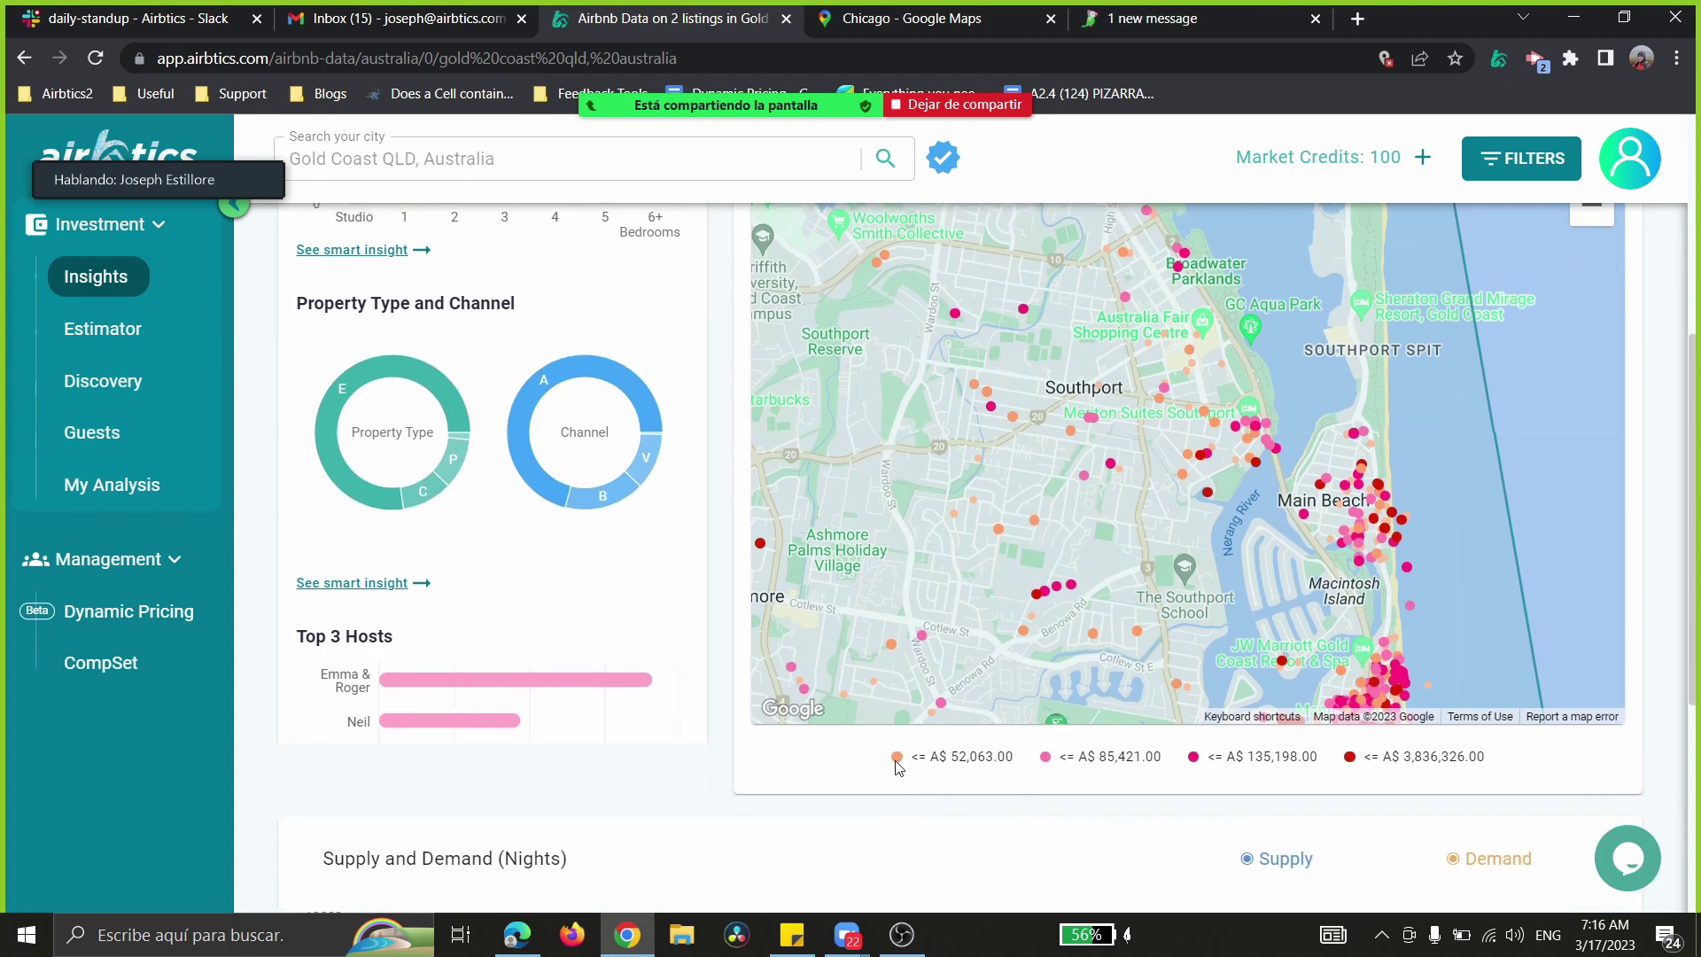
drag(902, 763, 1499, 760)
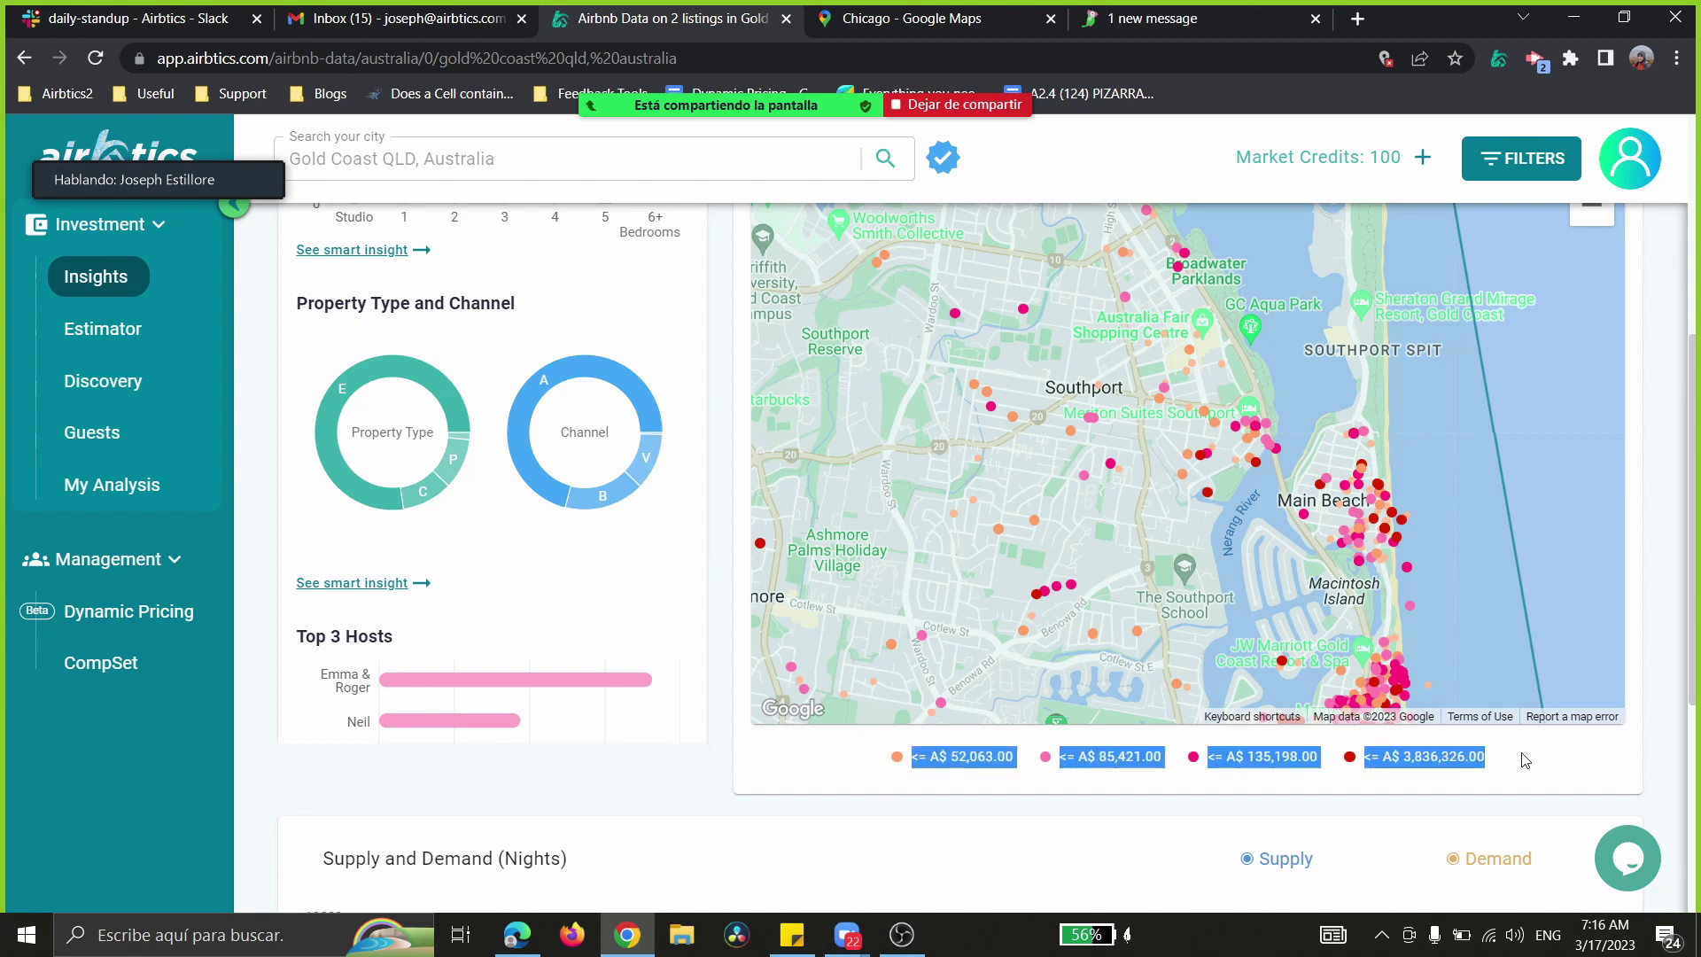
click(1369, 762)
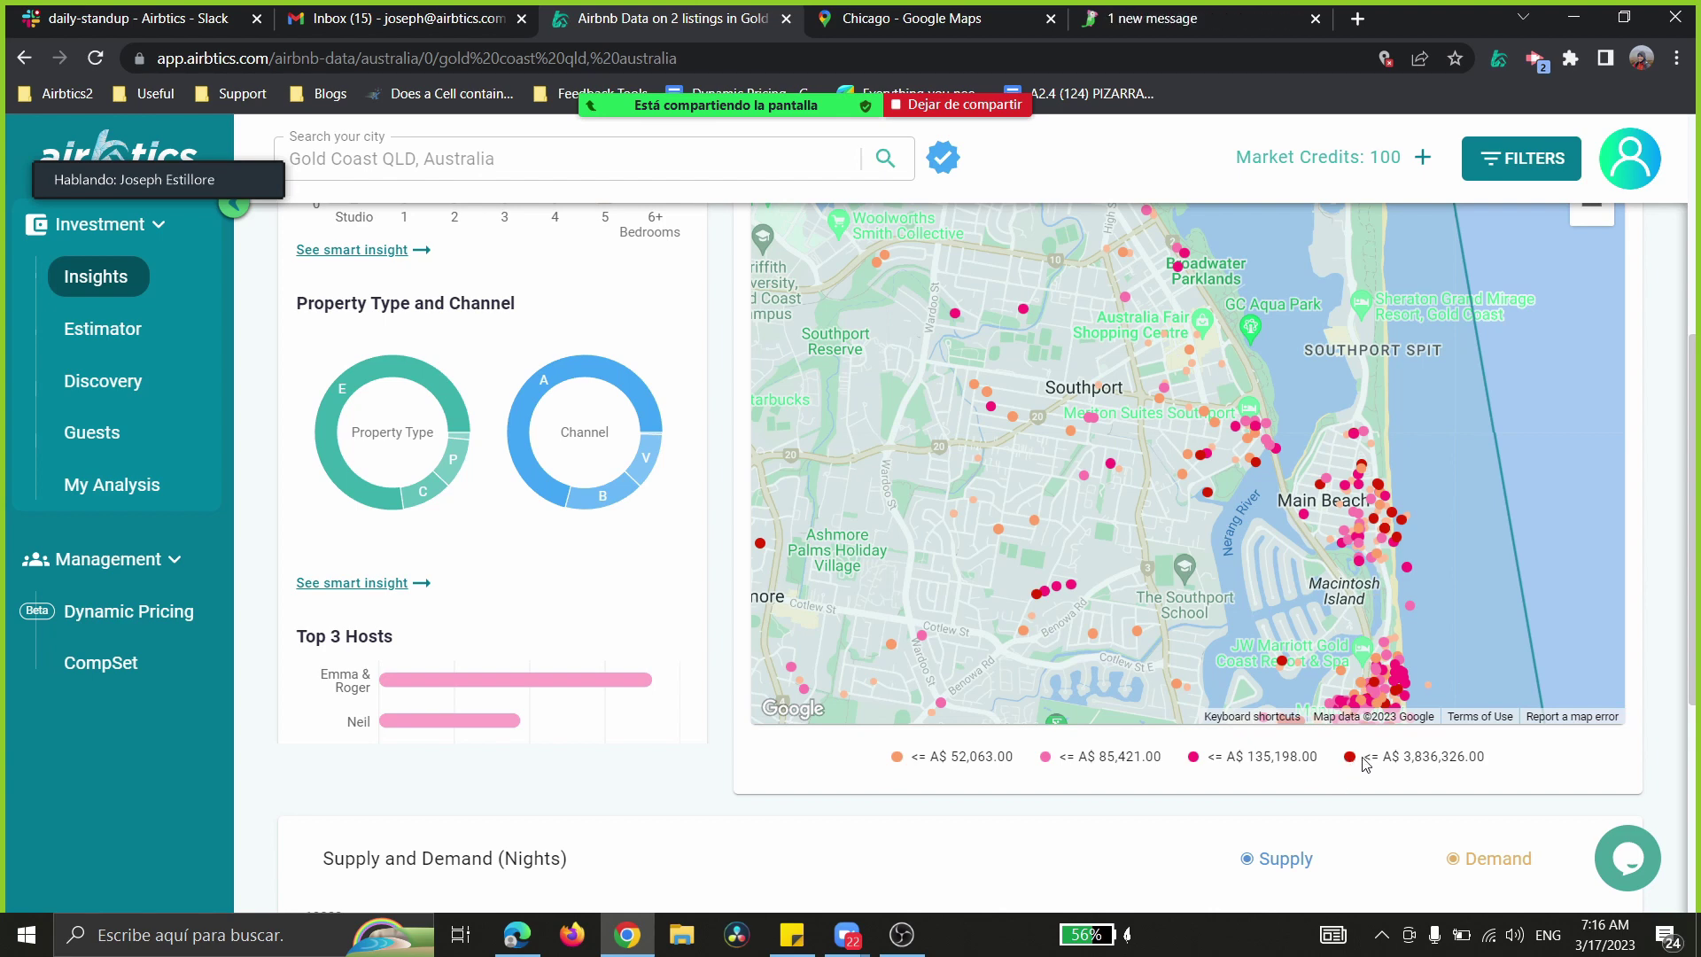
drag(1489, 764, 1328, 768)
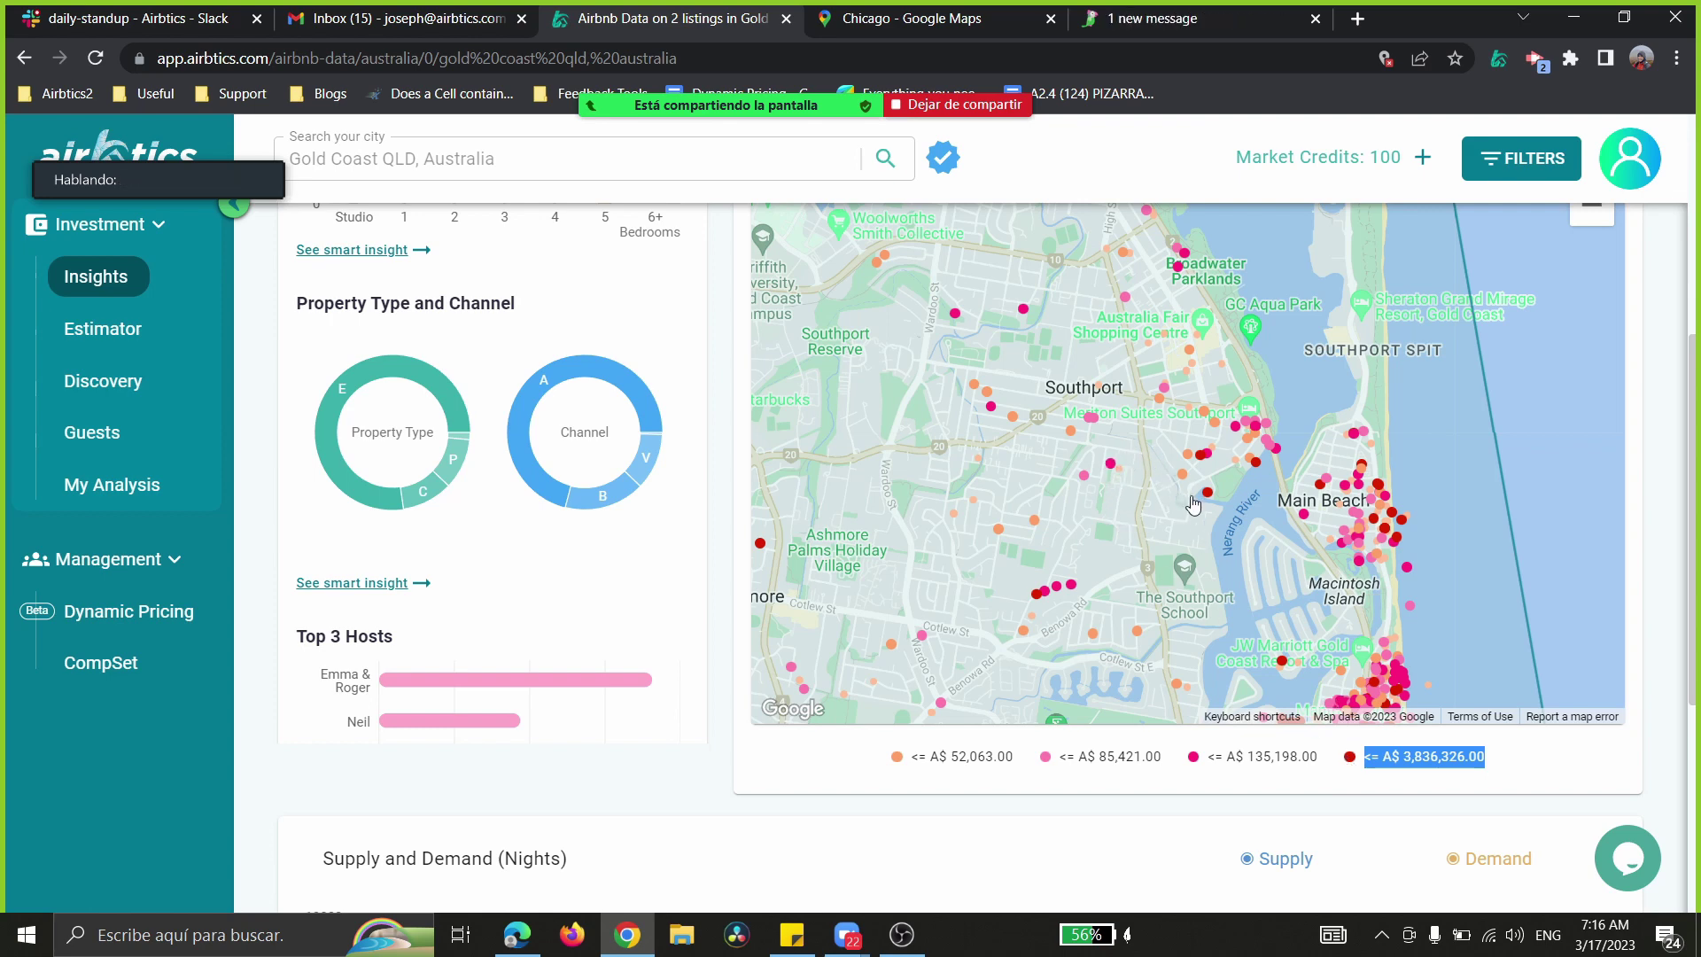
drag(1201, 569, 1137, 375)
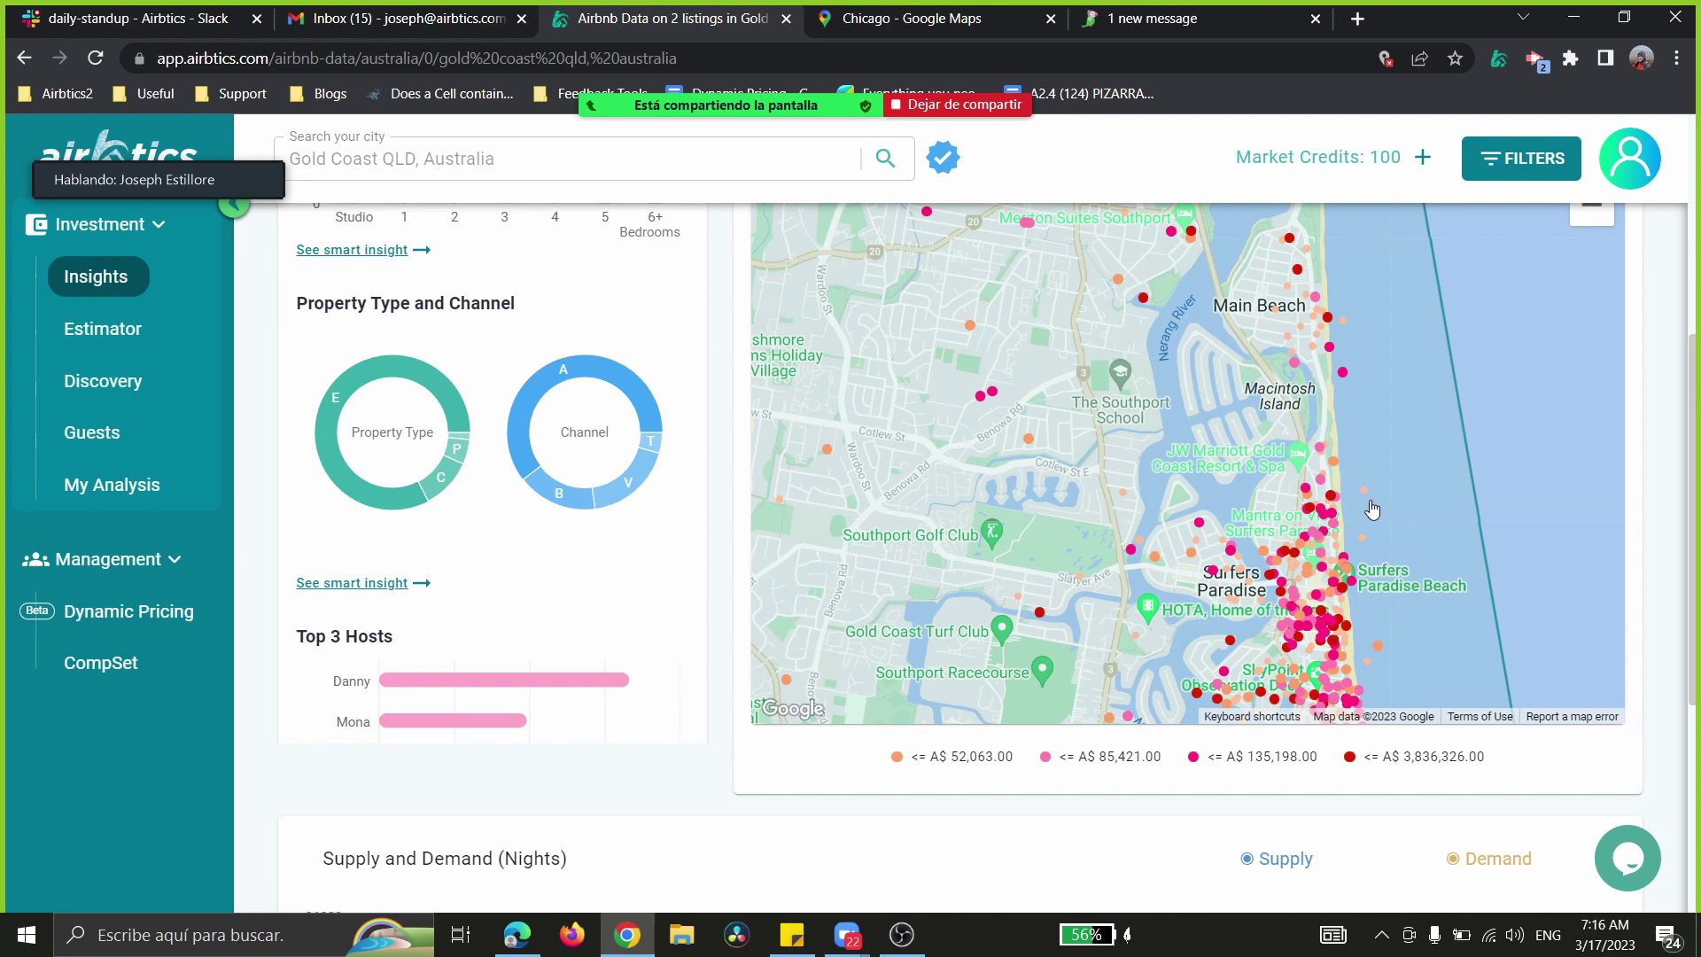
- Pan the map south past Benowa and Bundall to Albert Park and Broadbeach
drag(1415, 536, 1402, 302)
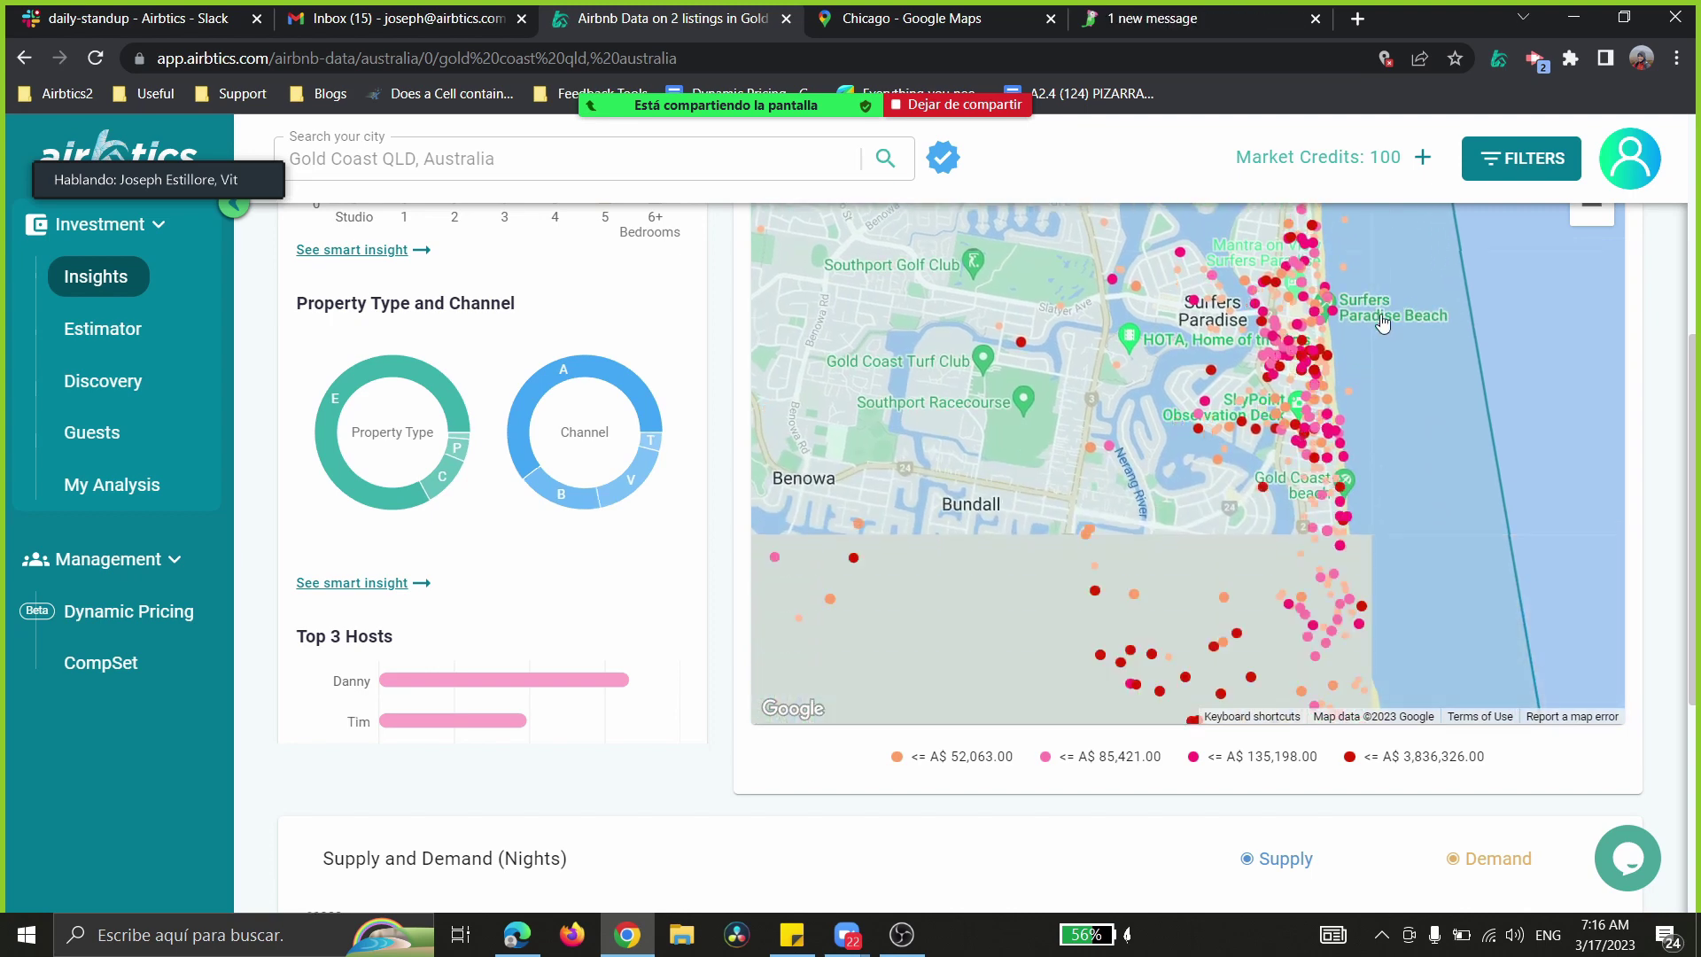
drag(1270, 611, 1305, 423)
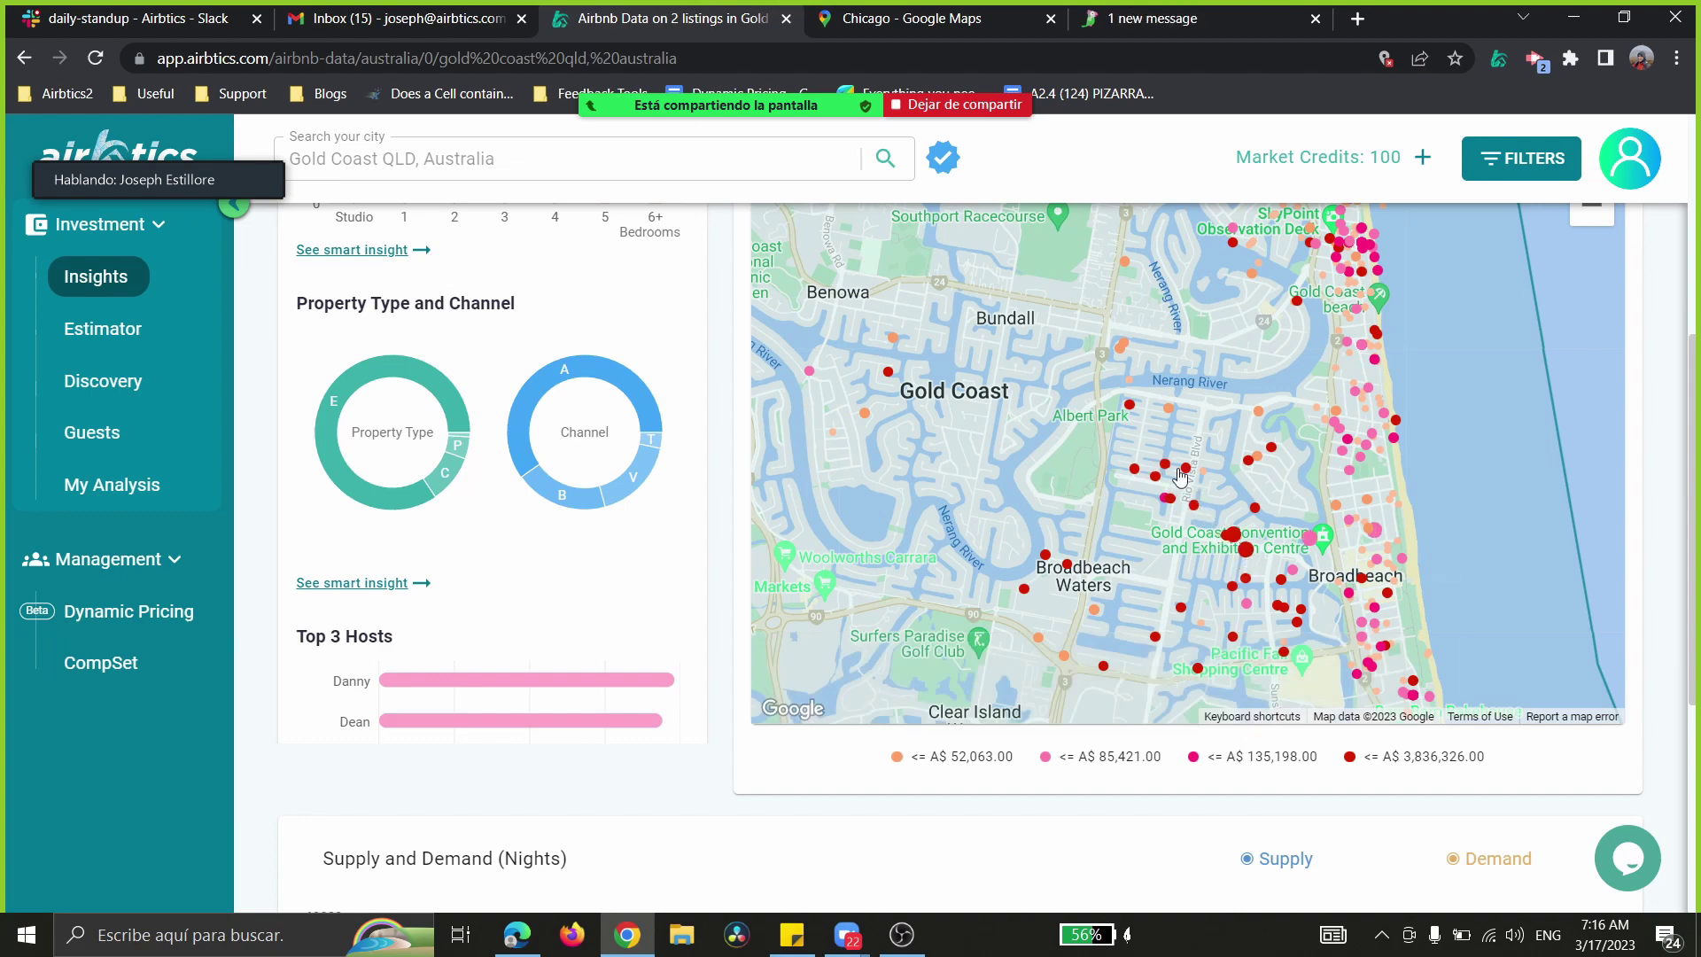
mouse_move(1332, 472)
mouse_move(1169, 409)
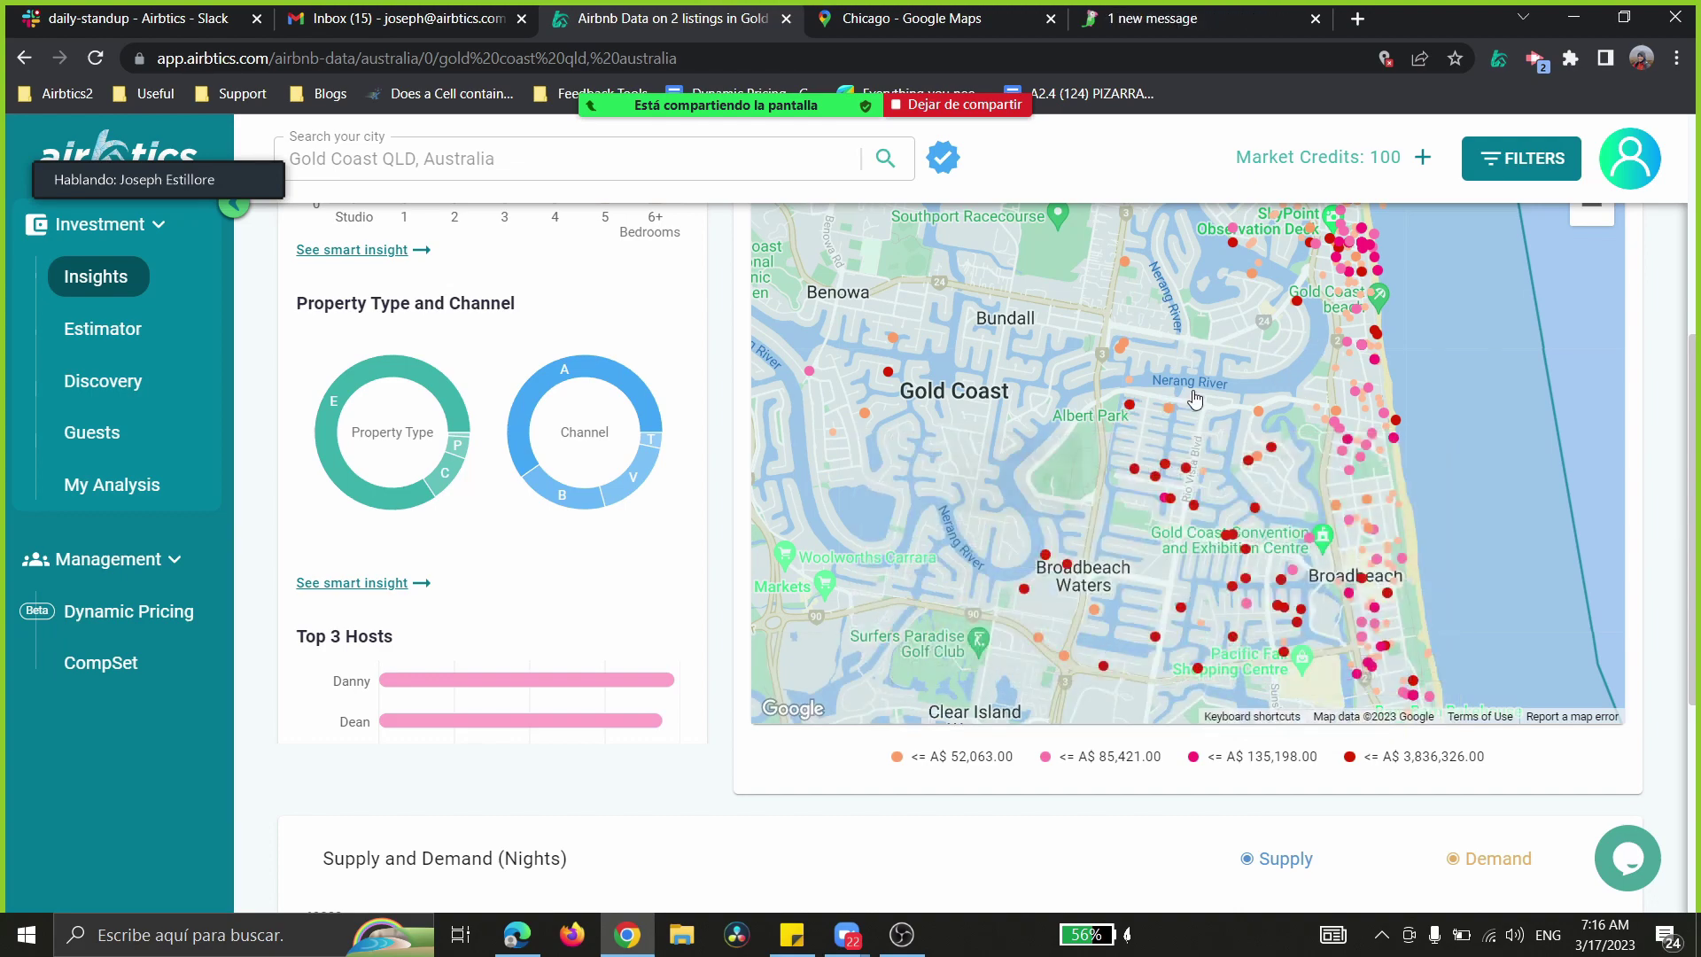
mouse_move(1187, 470)
- Highlight the map legend values A$ 3,836,326.00 and <= A$ 135,198.00
drag(1364, 759, 1490, 760)
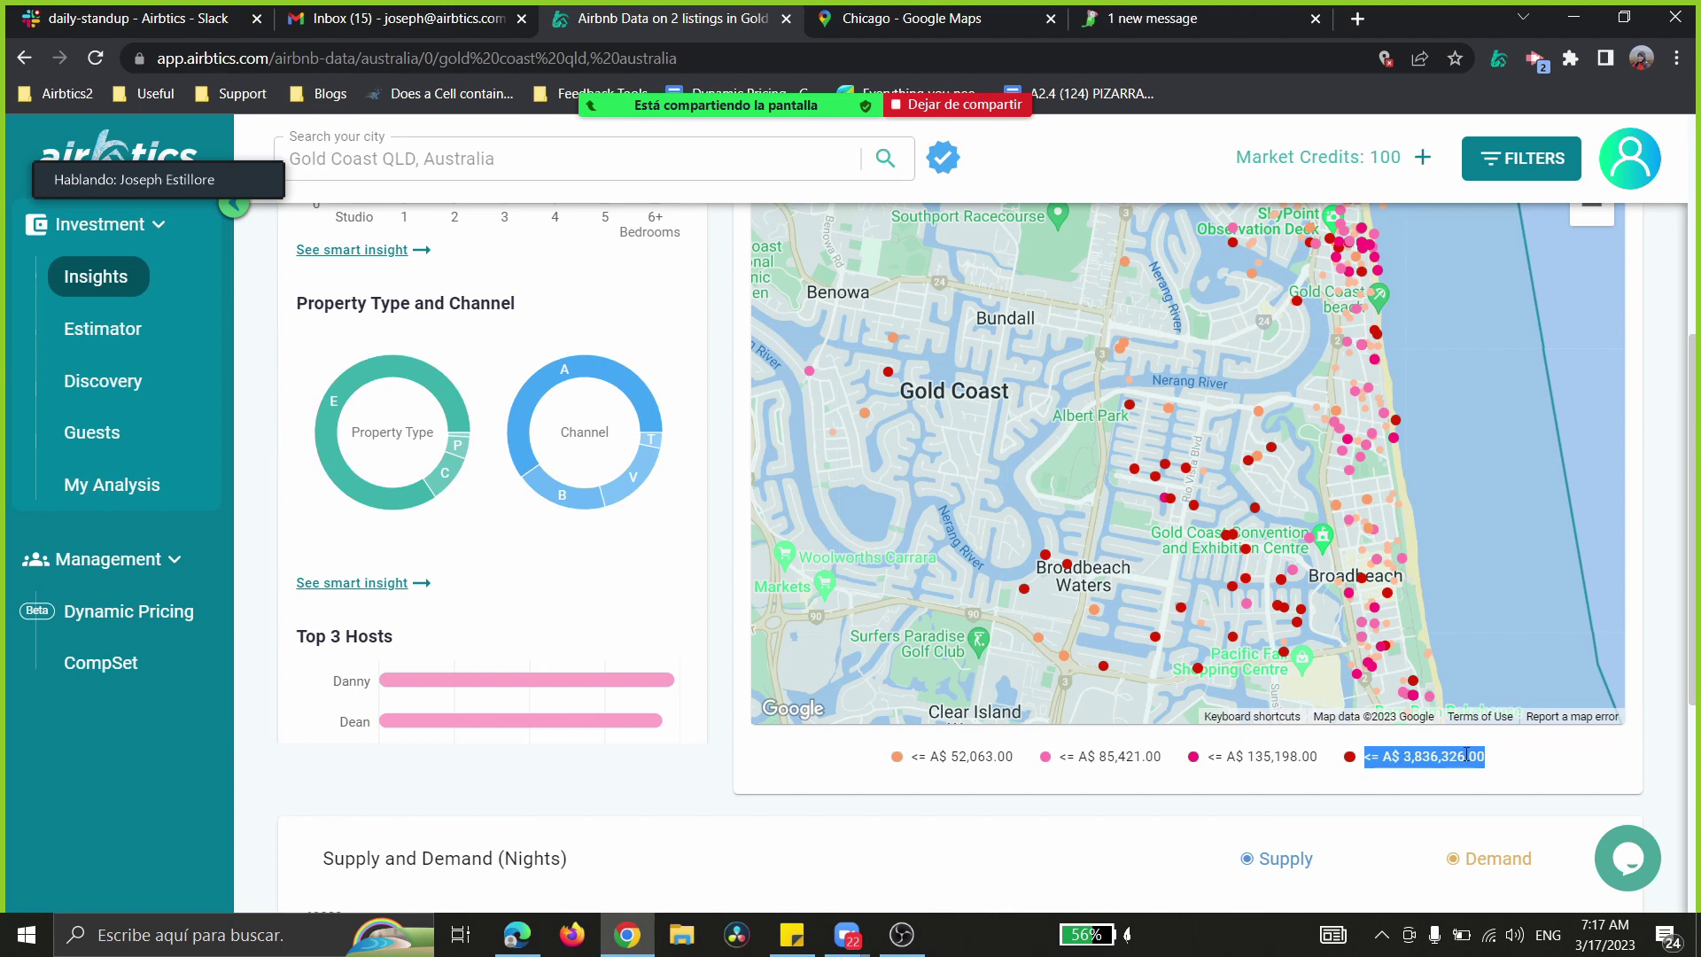
click(1437, 757)
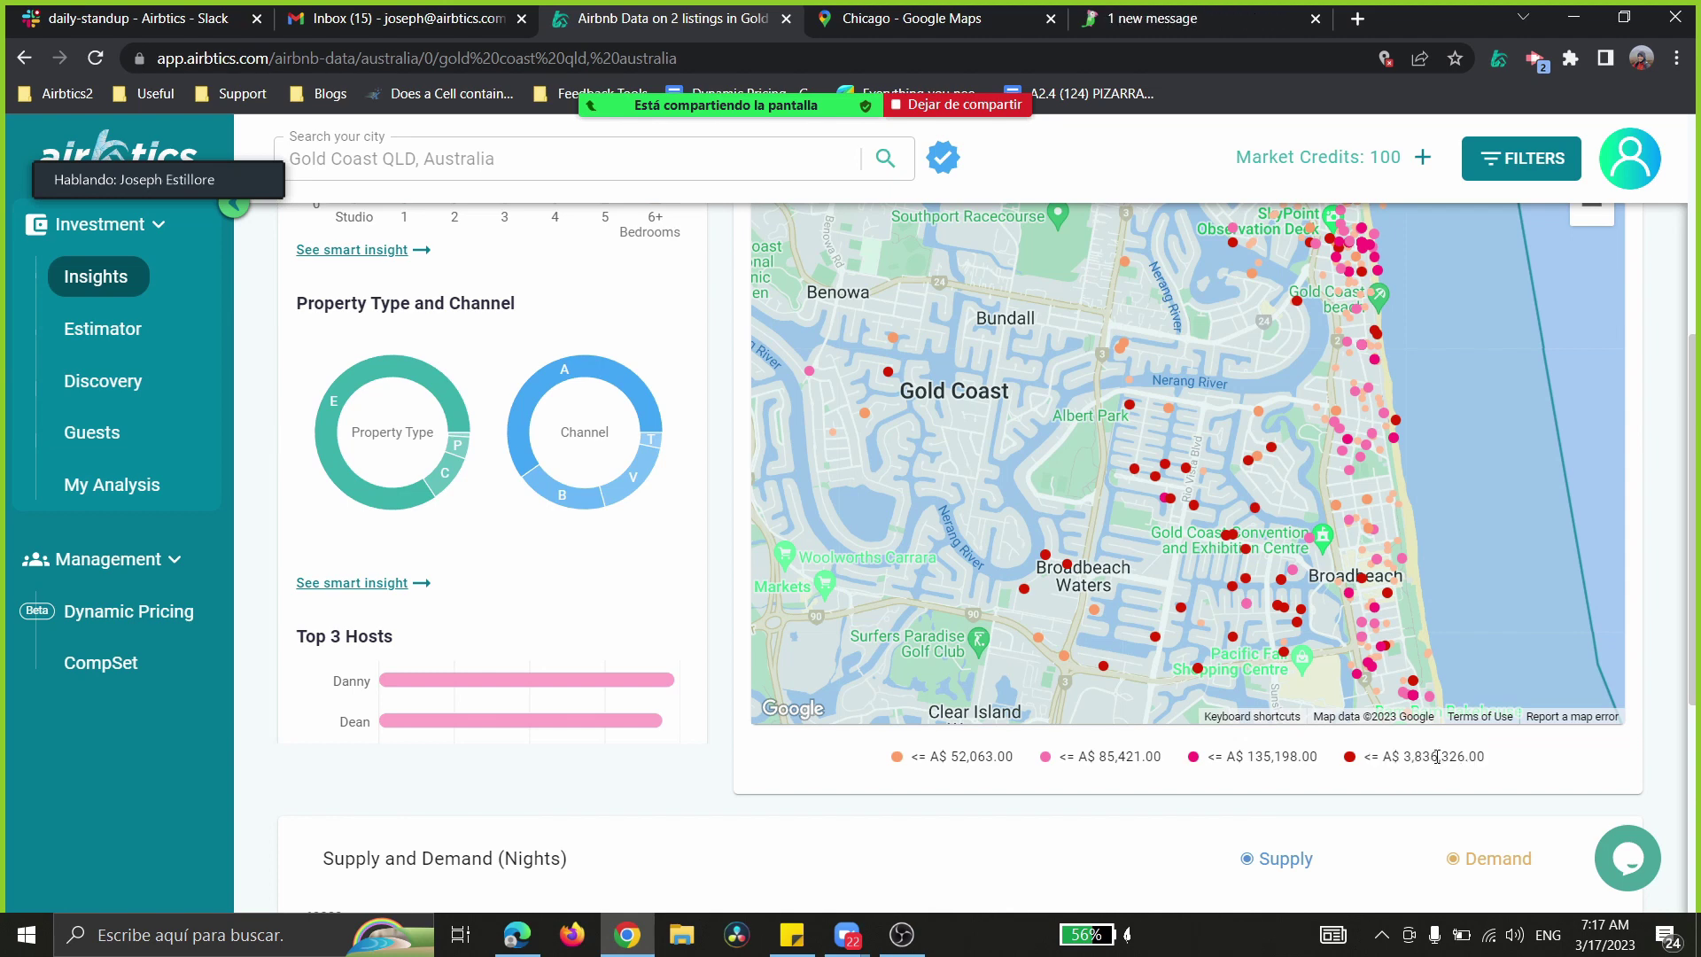
drag(1414, 760, 1444, 757)
click(1394, 771)
drag(1223, 757, 1292, 759)
click(1250, 775)
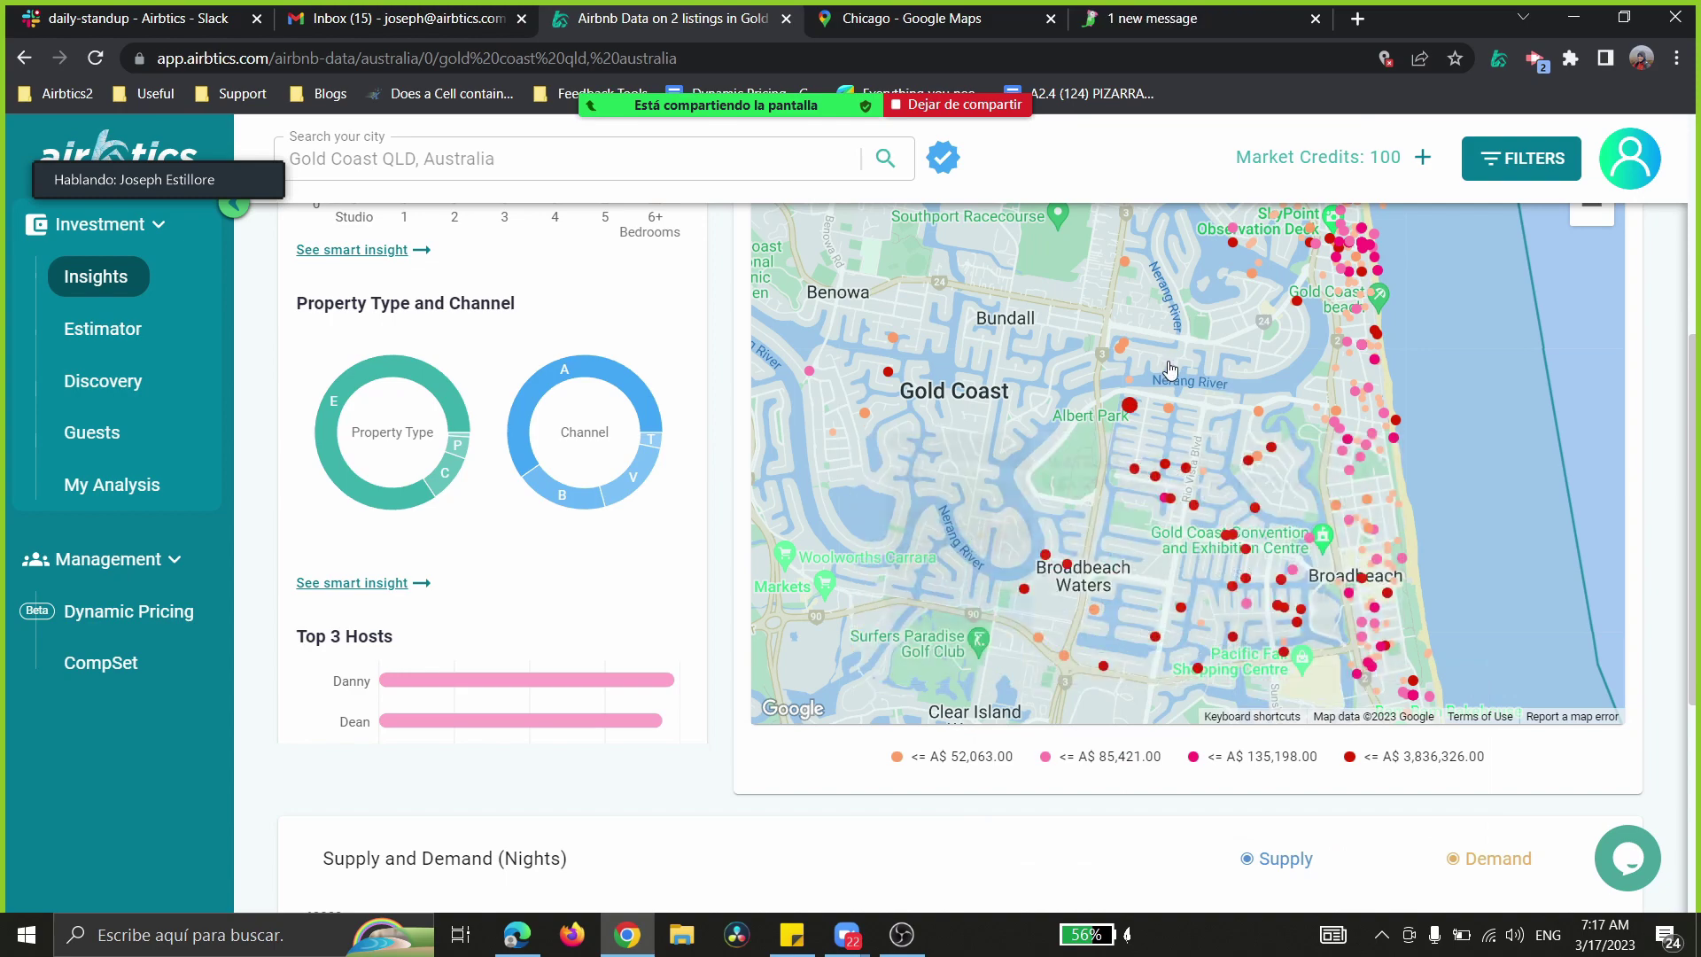
triple_click(1129, 352)
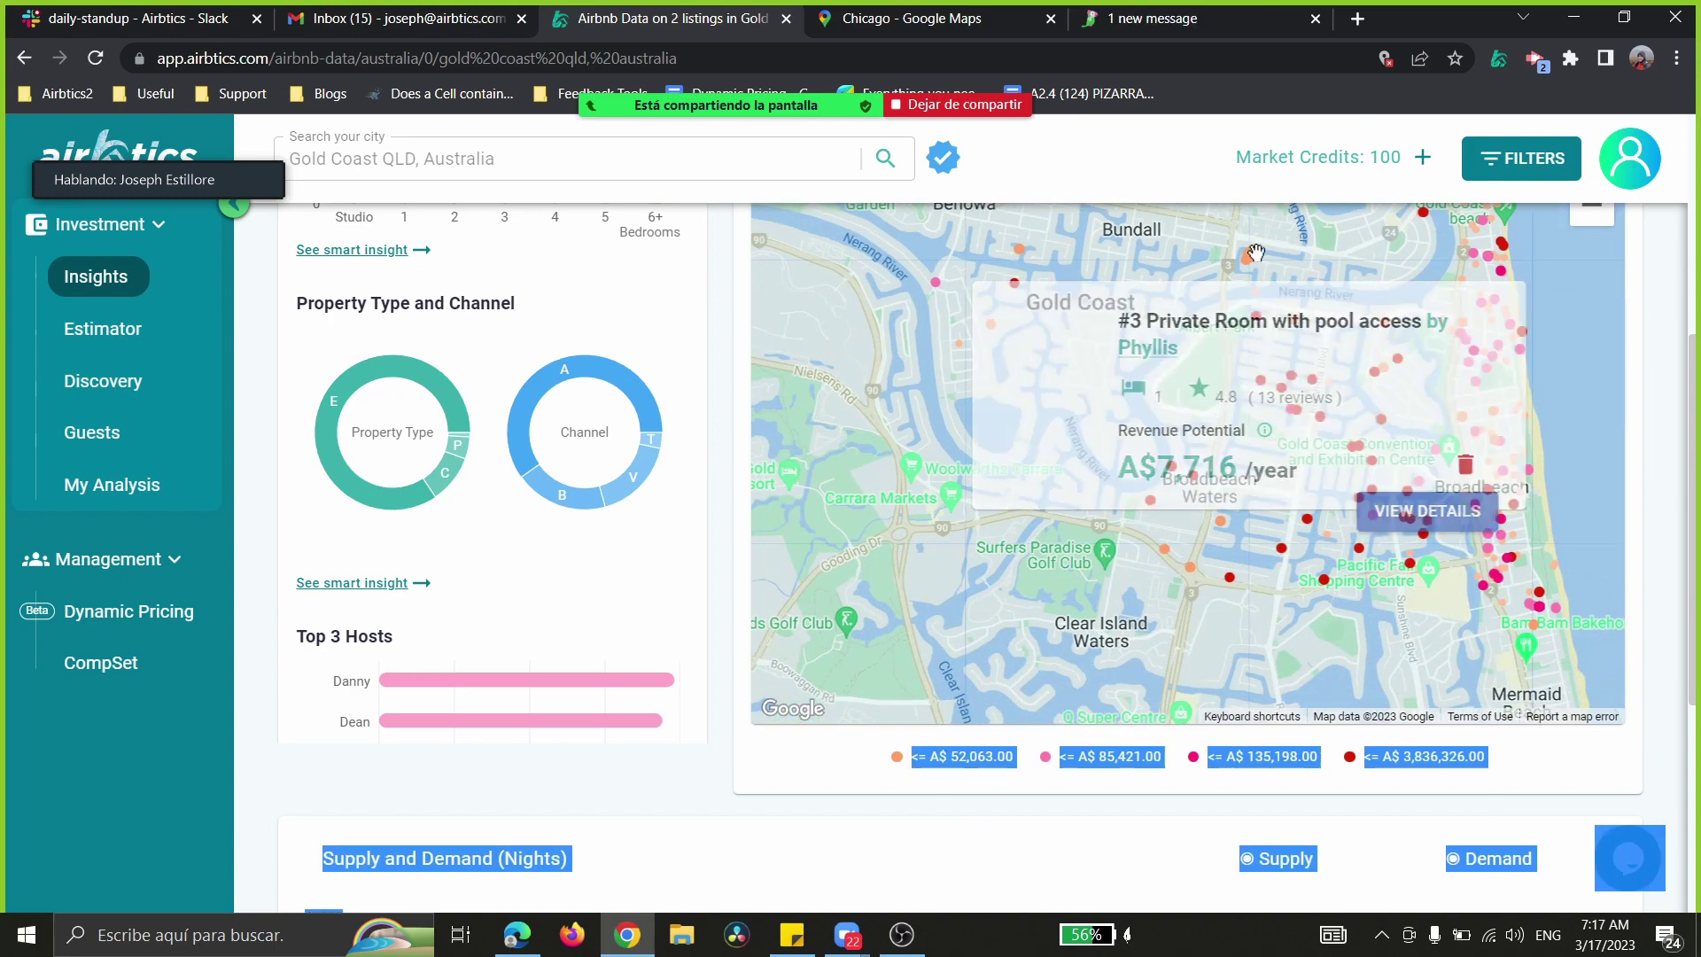
click(1267, 485)
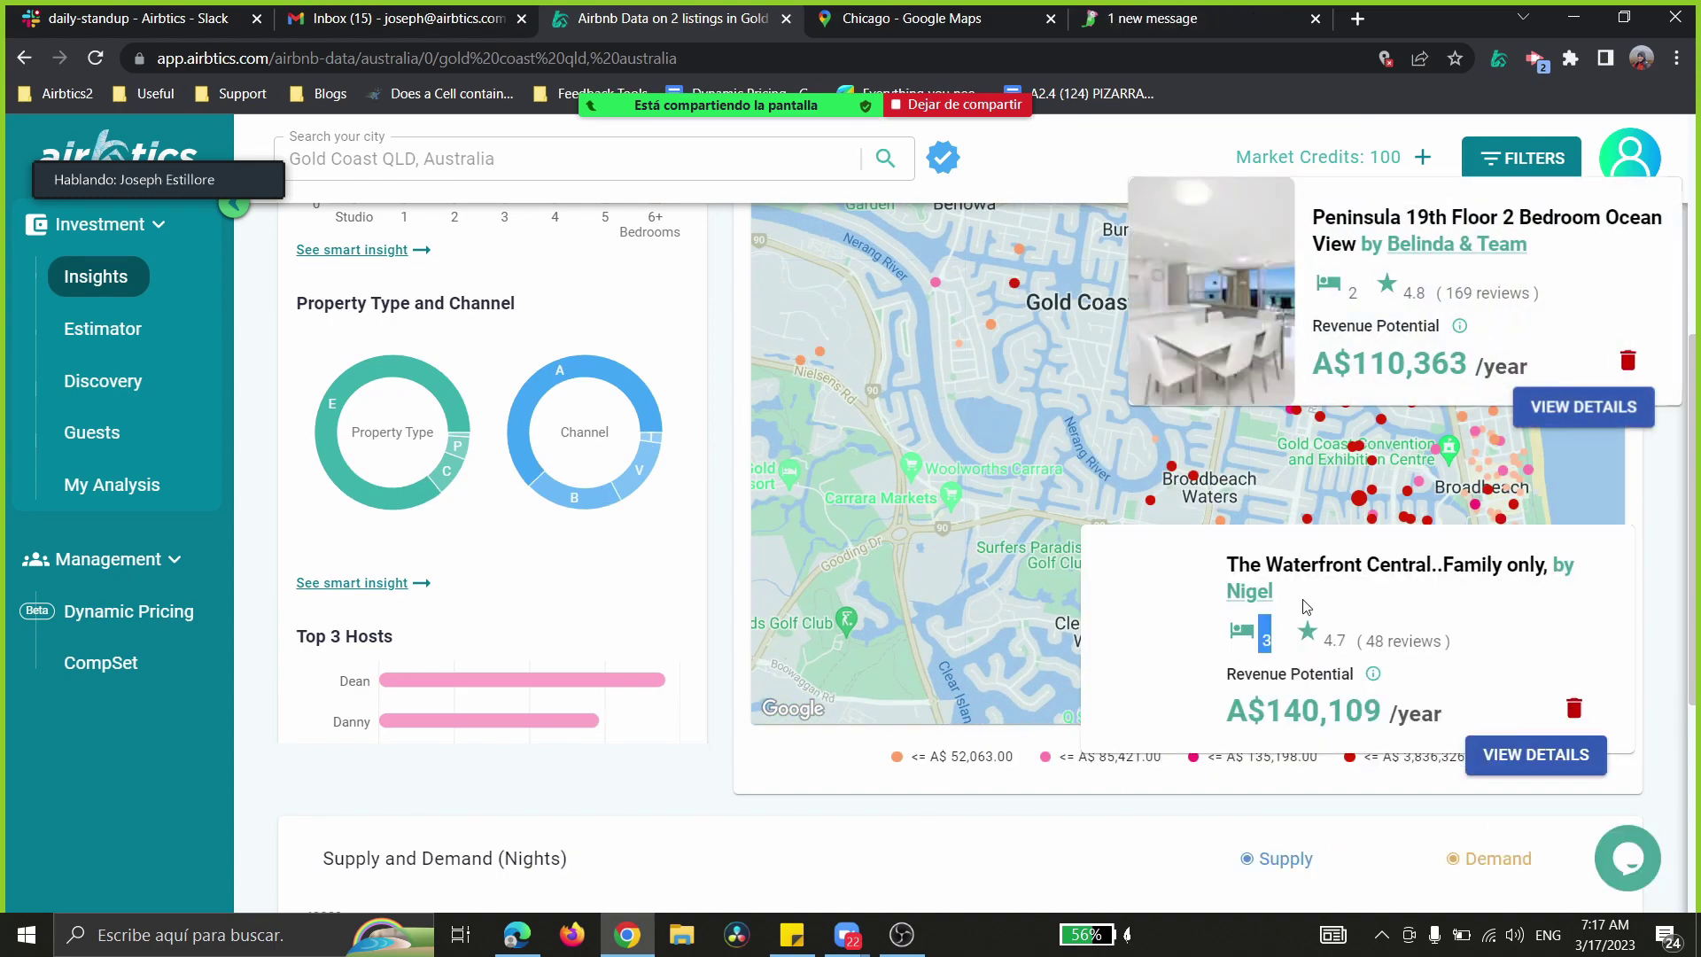
scroll(1688, 414, up, 1)
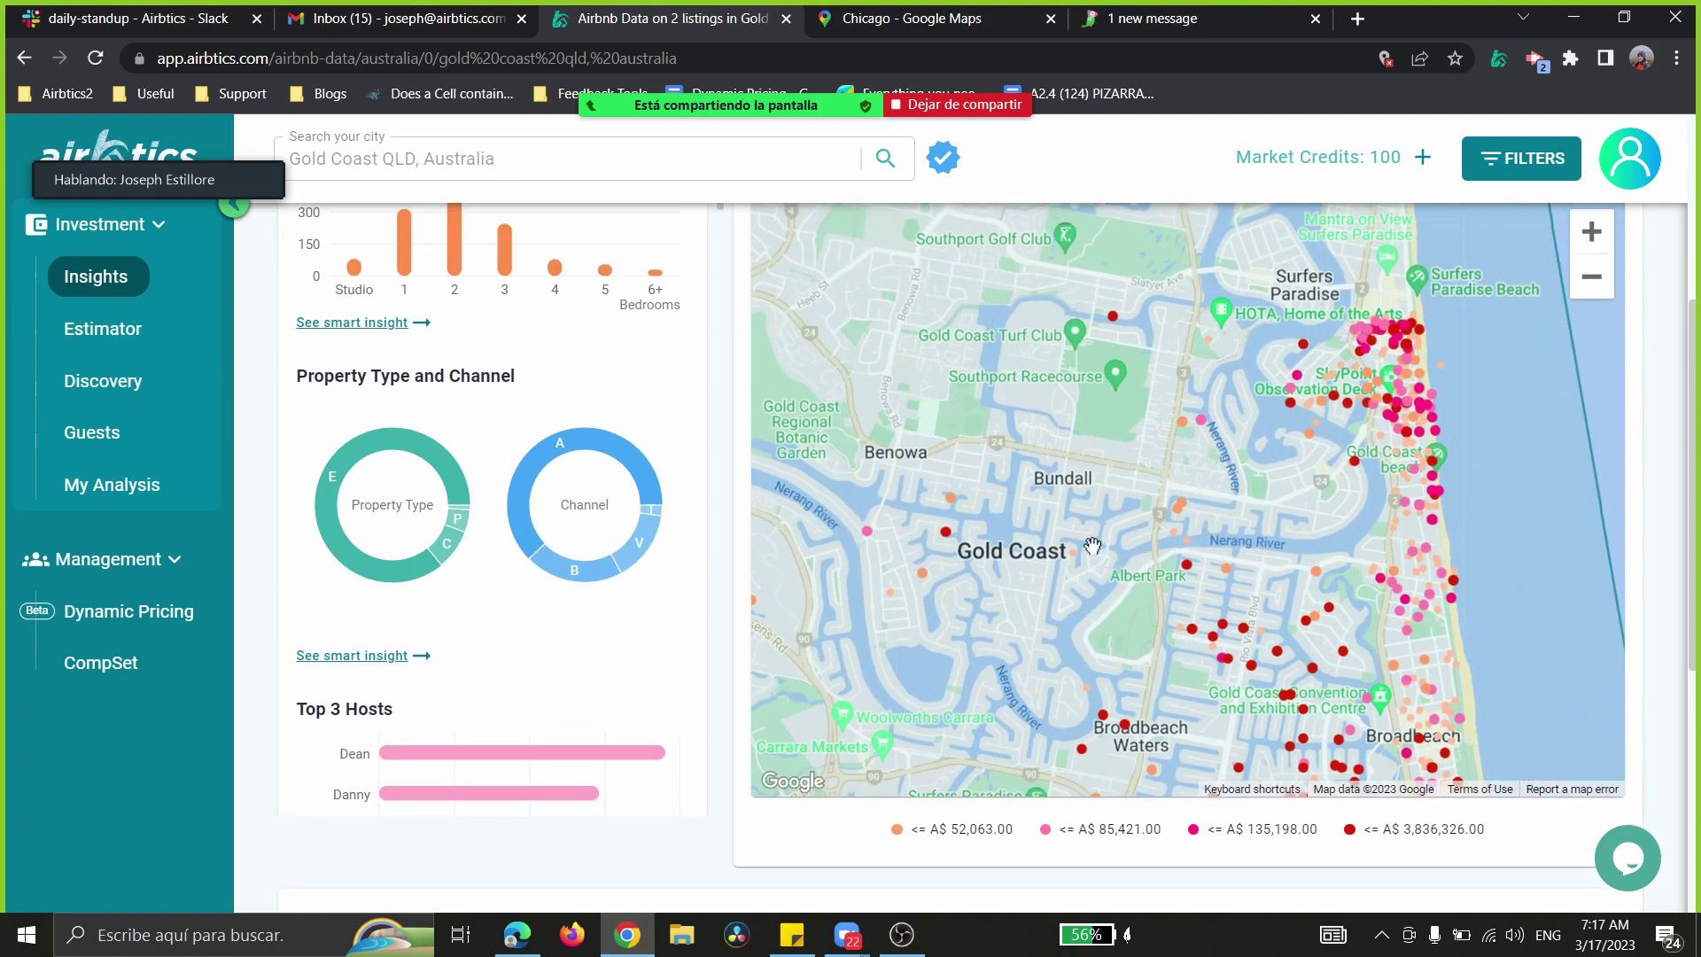
- Pan south past Broadbeach Waters, Mermaid Waters and Burleigh Waters until Palm Beach appears
drag(1028, 590, 1125, 312)
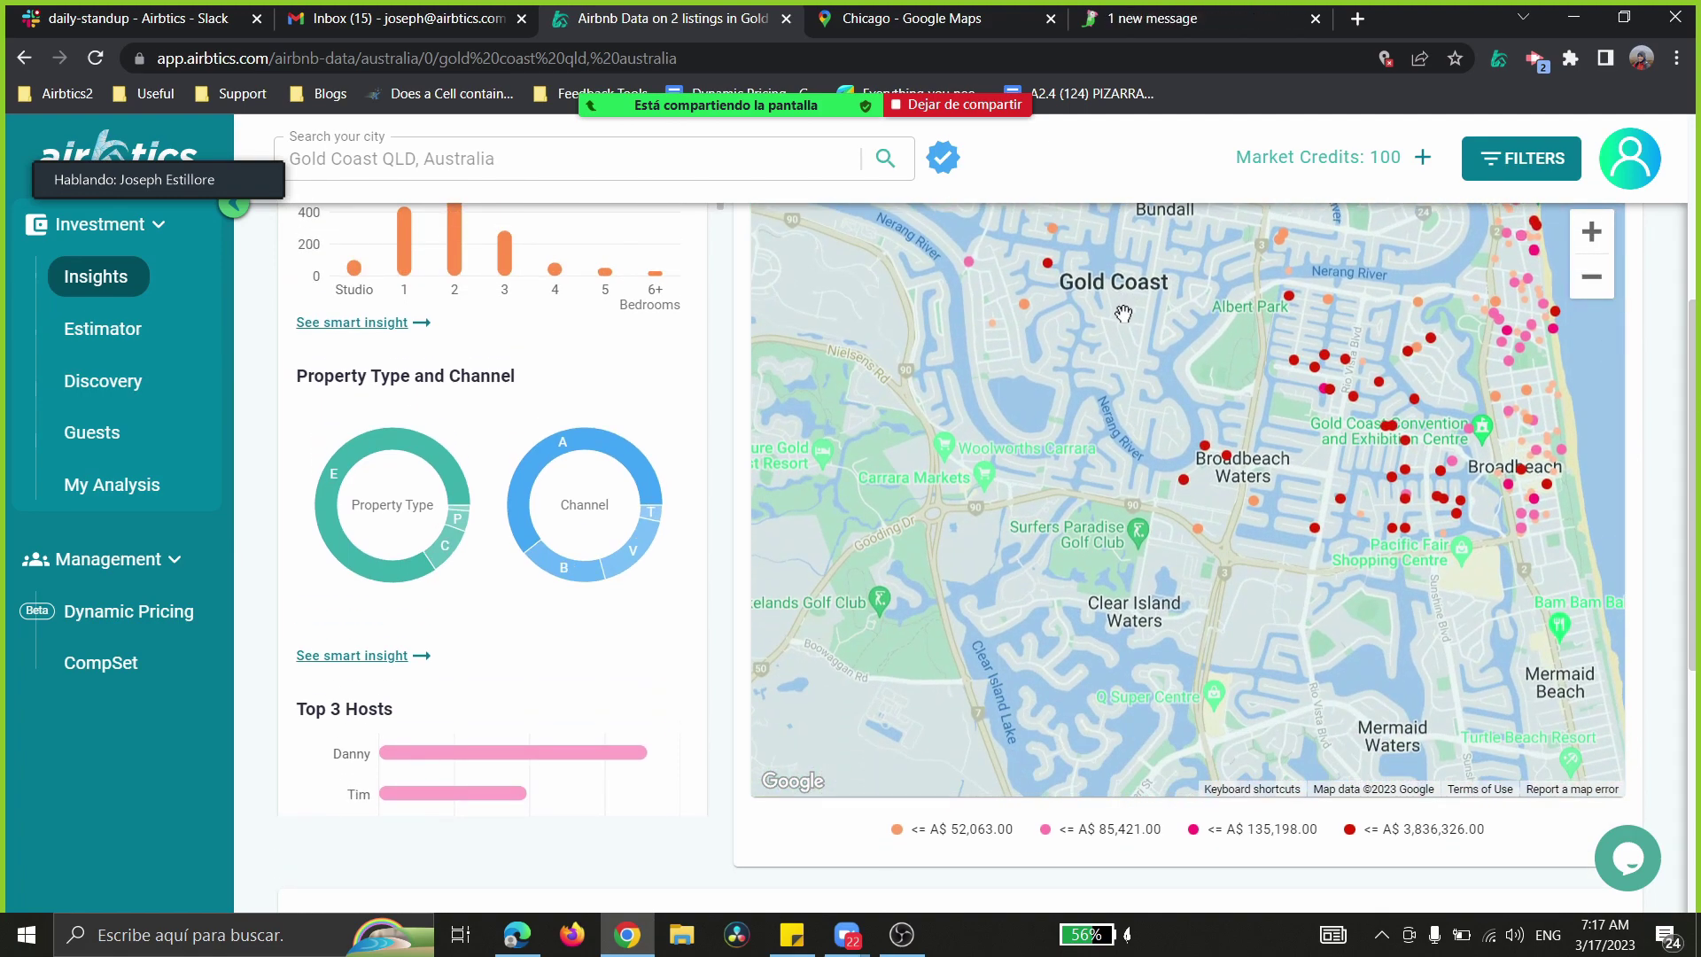
drag(1169, 624, 1008, 348)
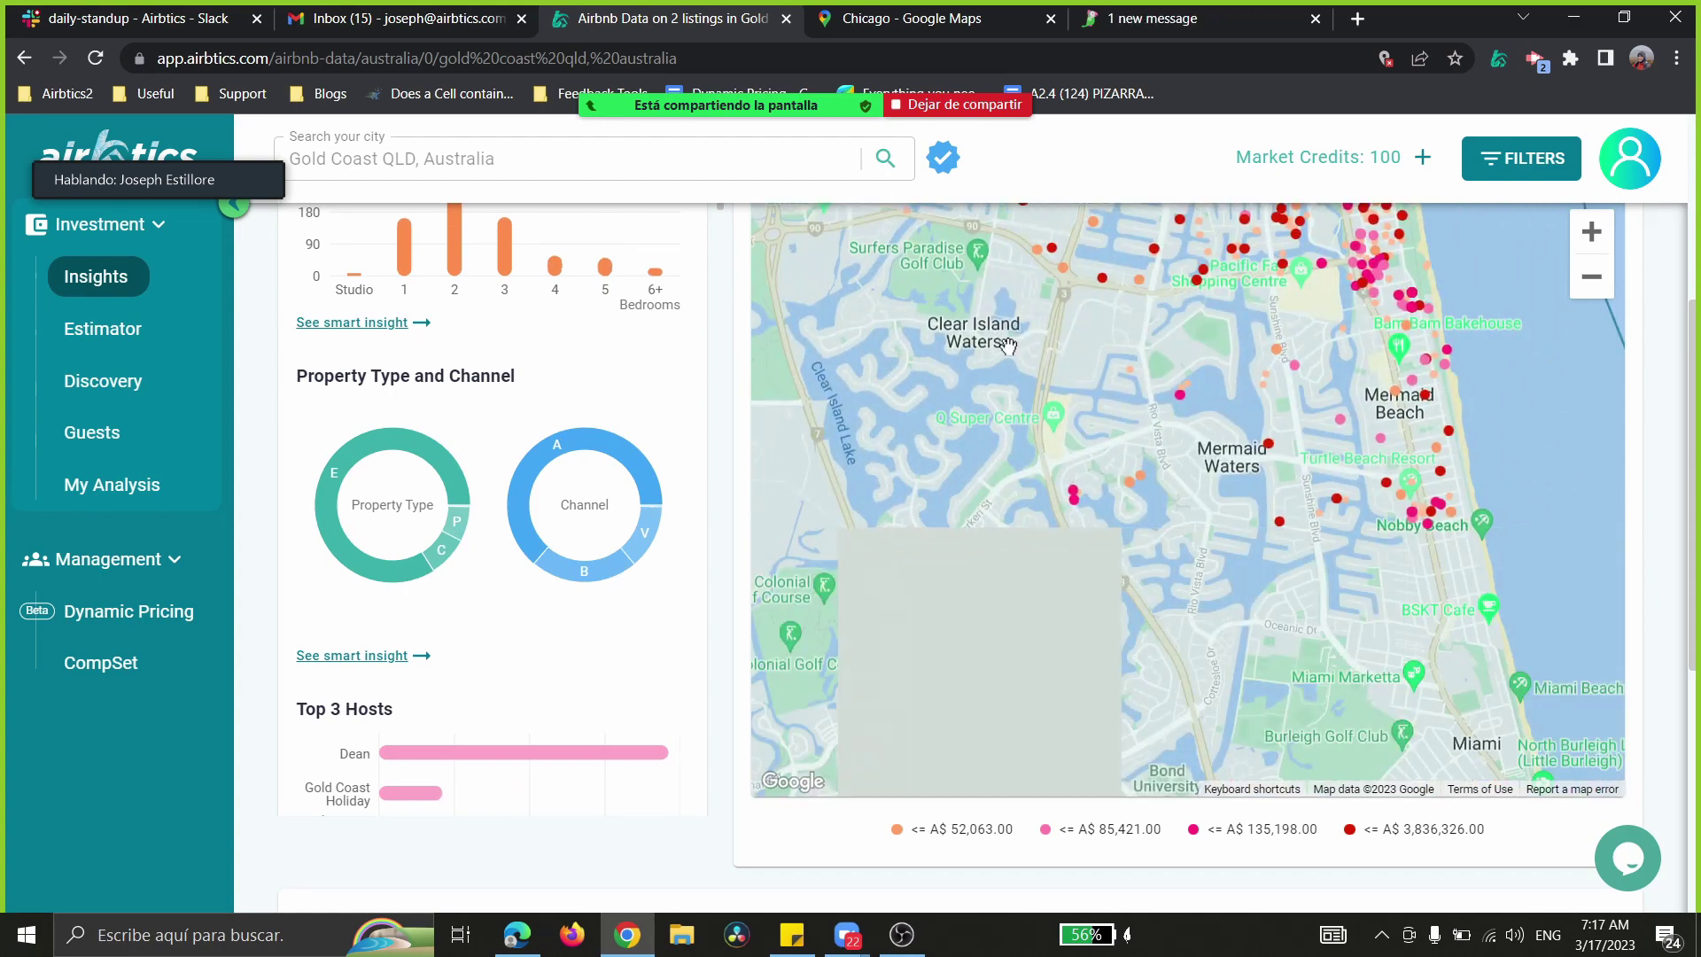
drag(1234, 540, 1198, 367)
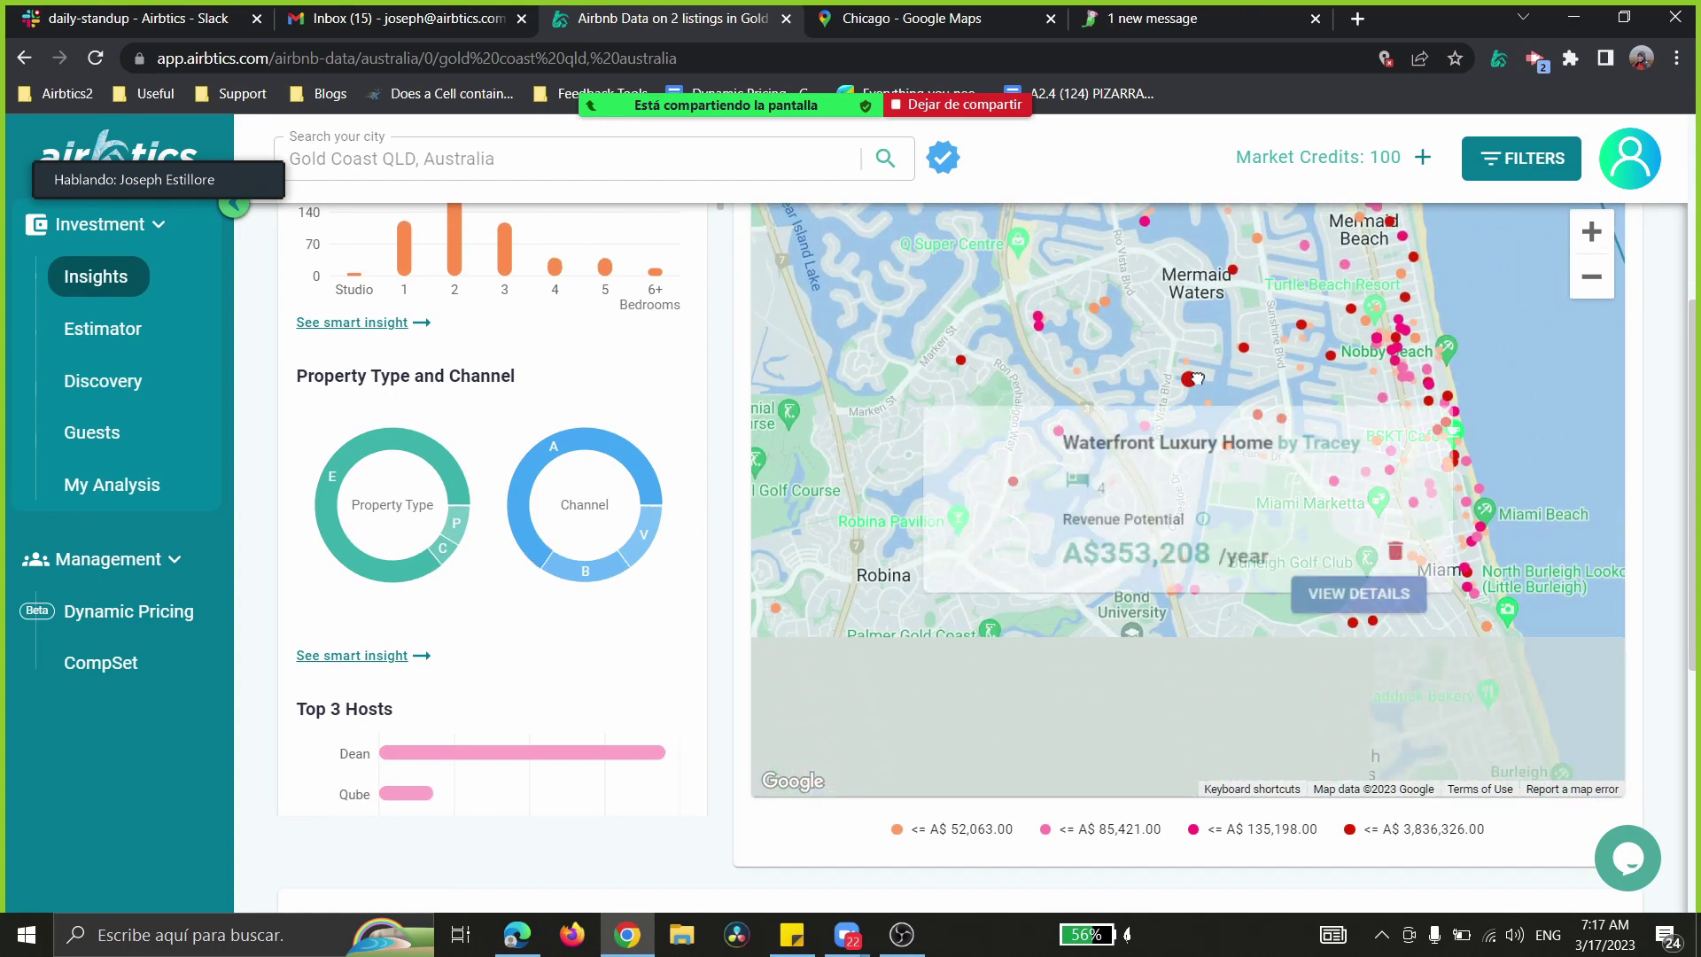
drag(1289, 638, 1202, 381)
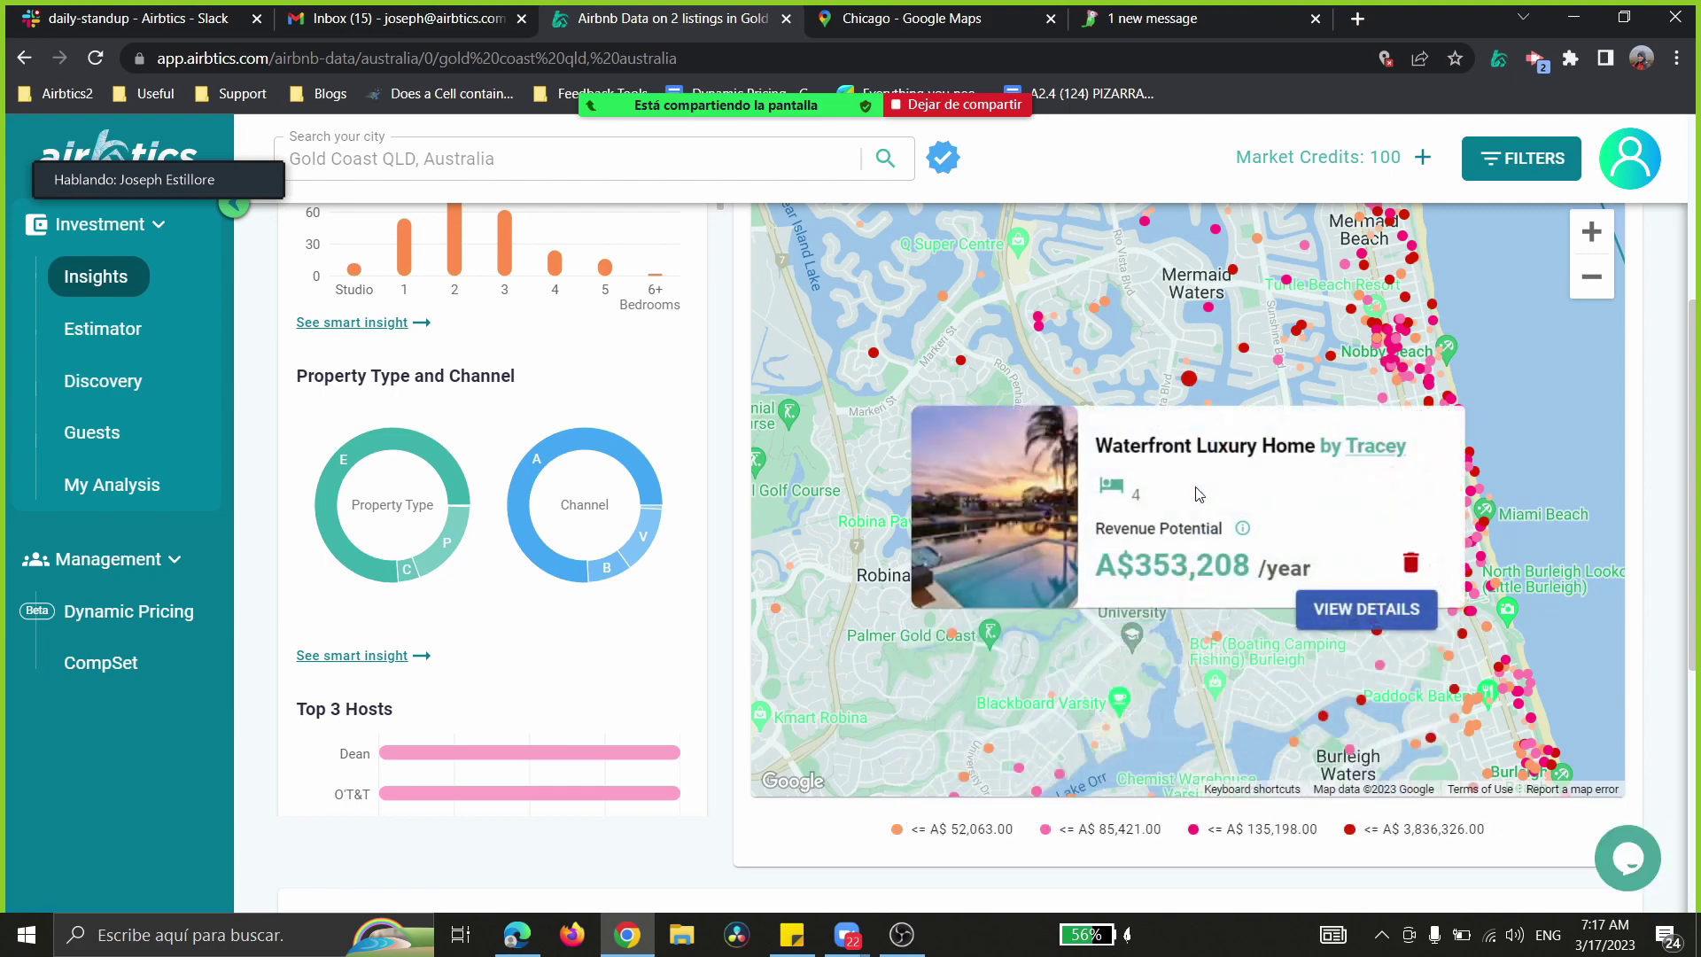
drag(1196, 494, 1075, 230)
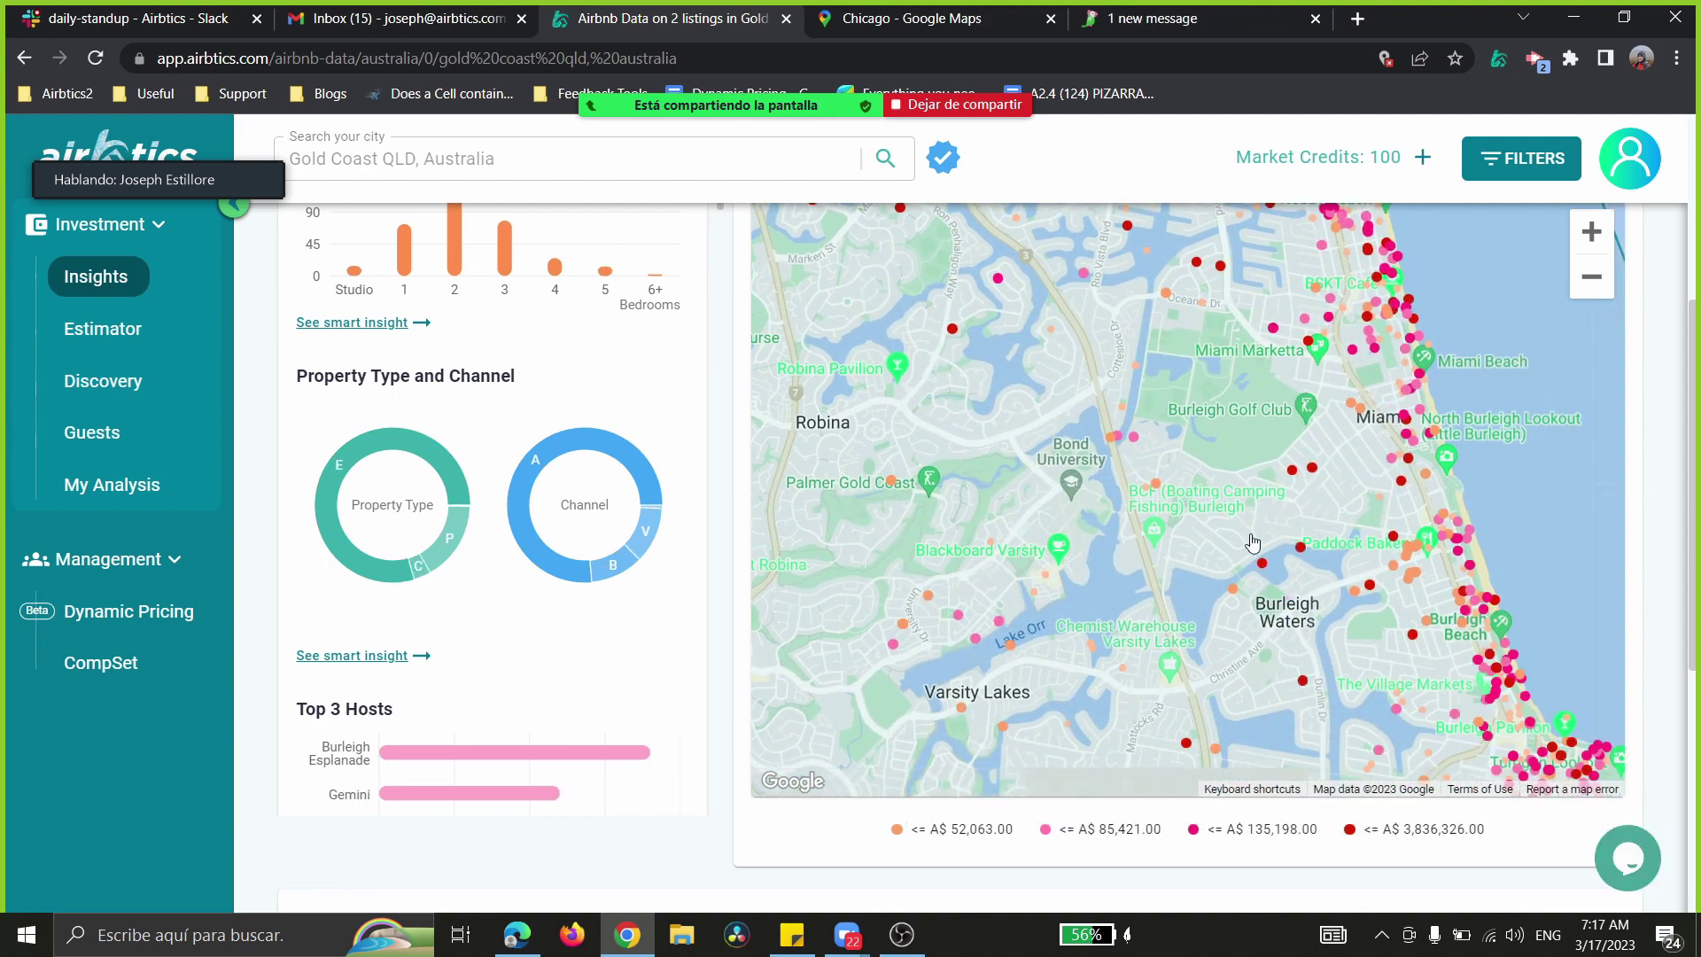
drag(1267, 567, 1103, 343)
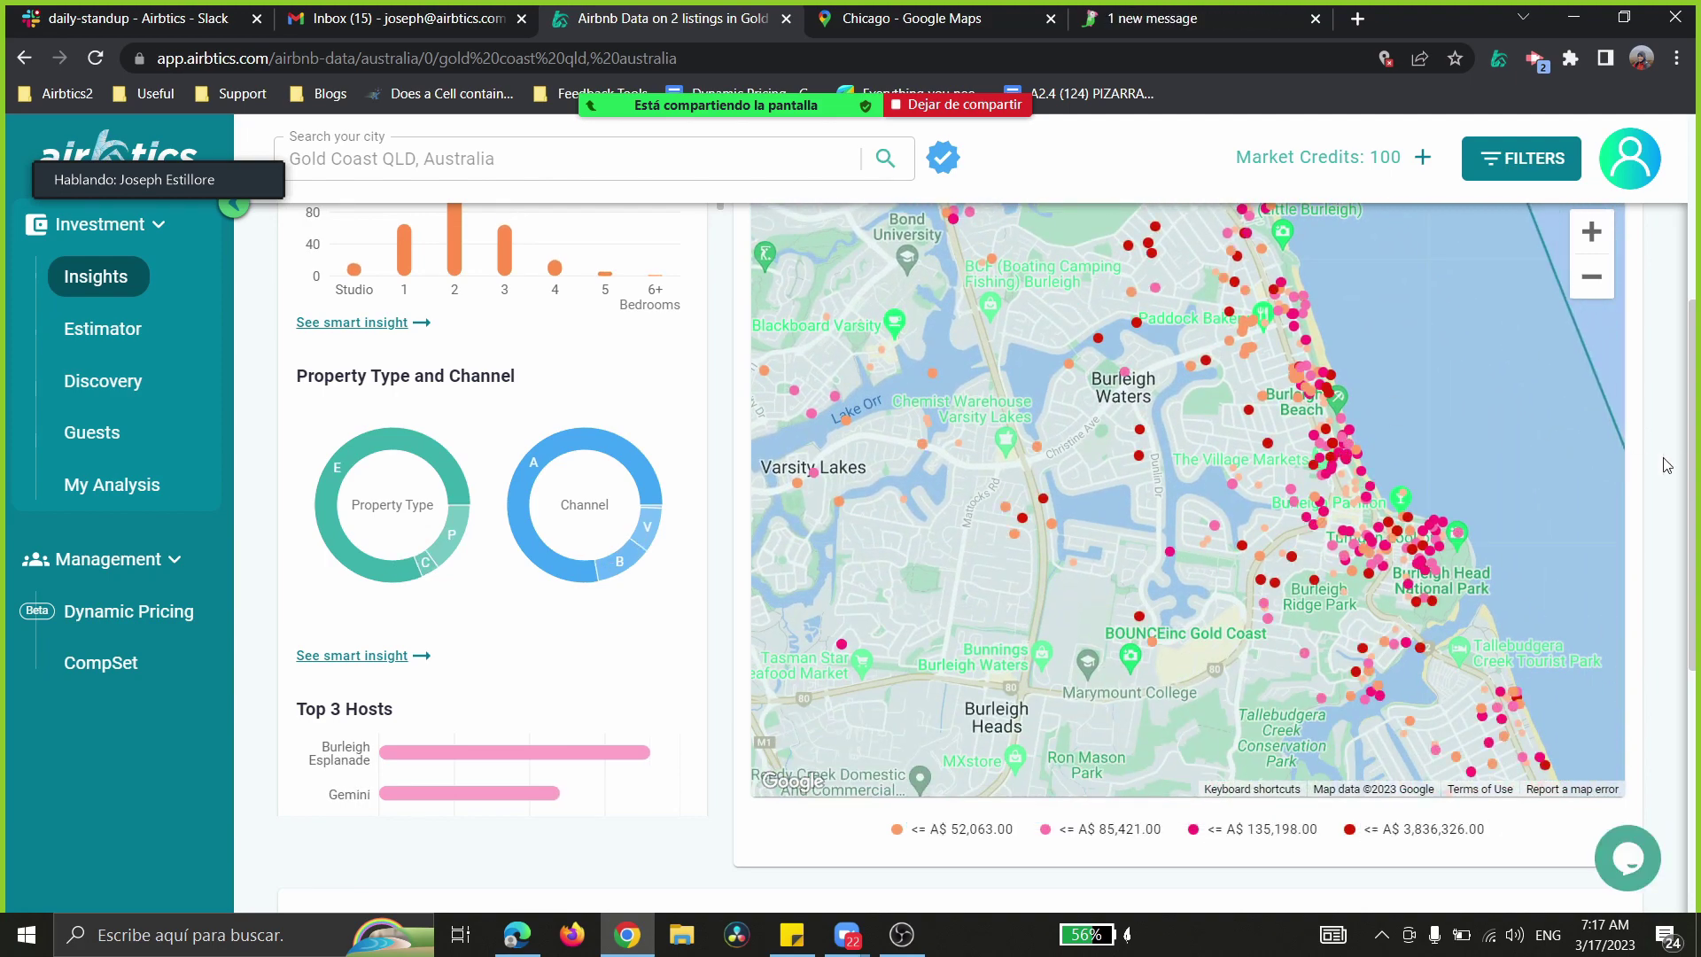
drag(1692, 460, 1692, 443)
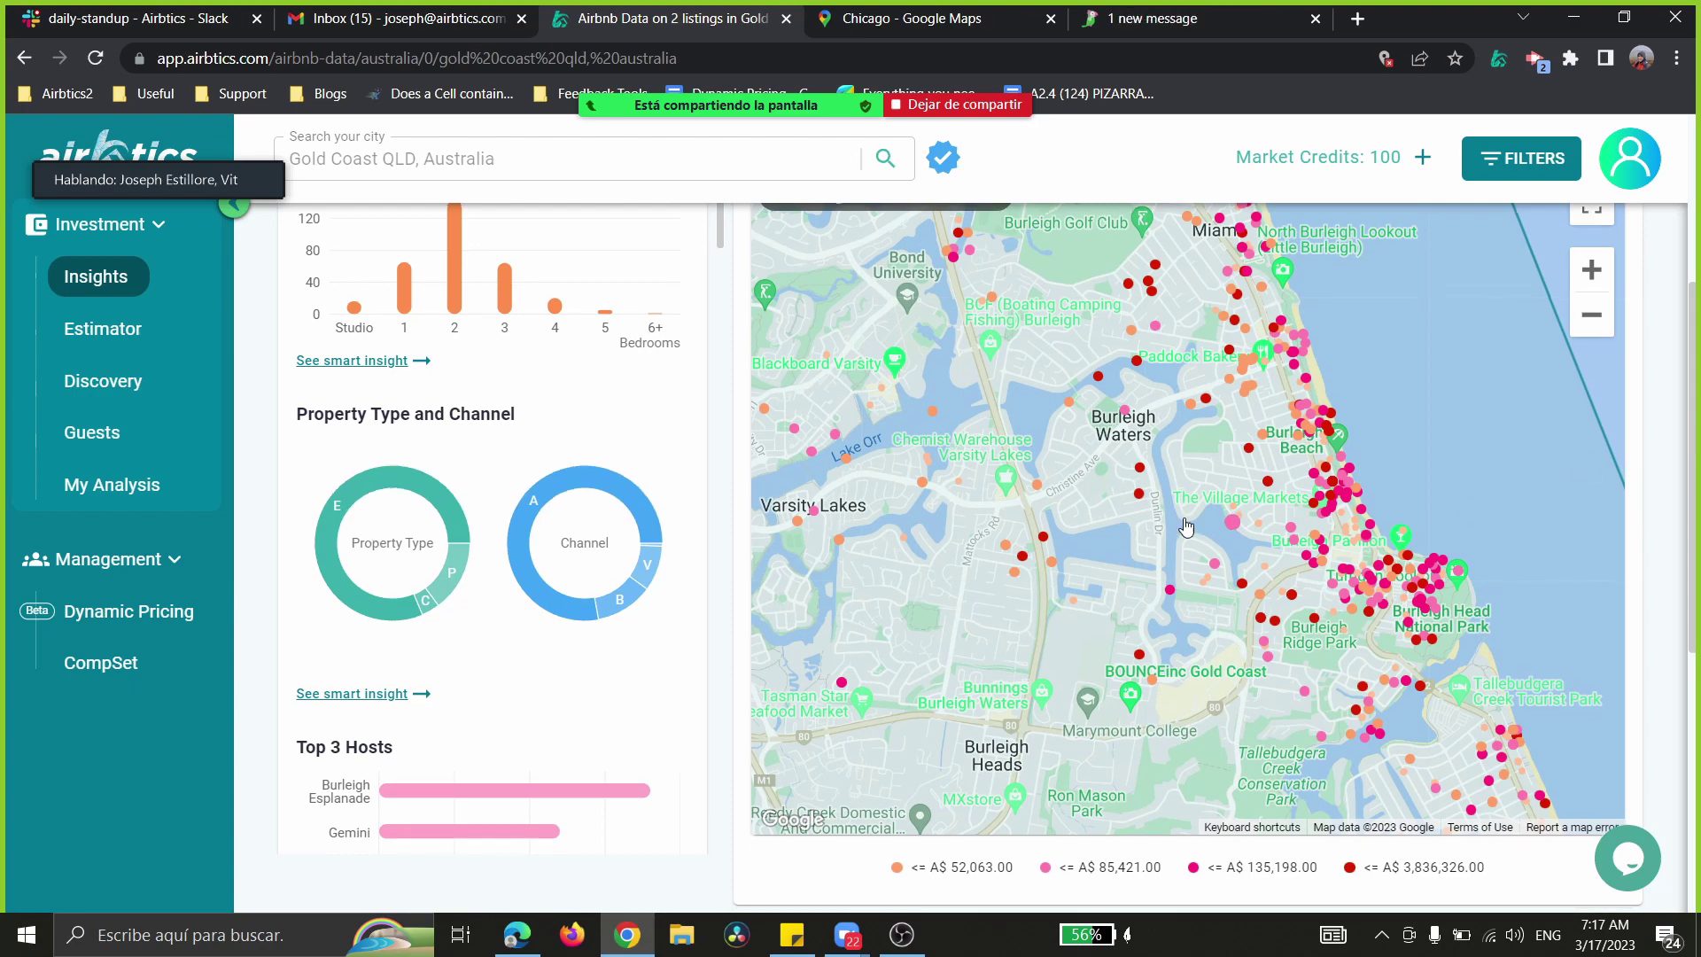
drag(1149, 509, 1061, 373)
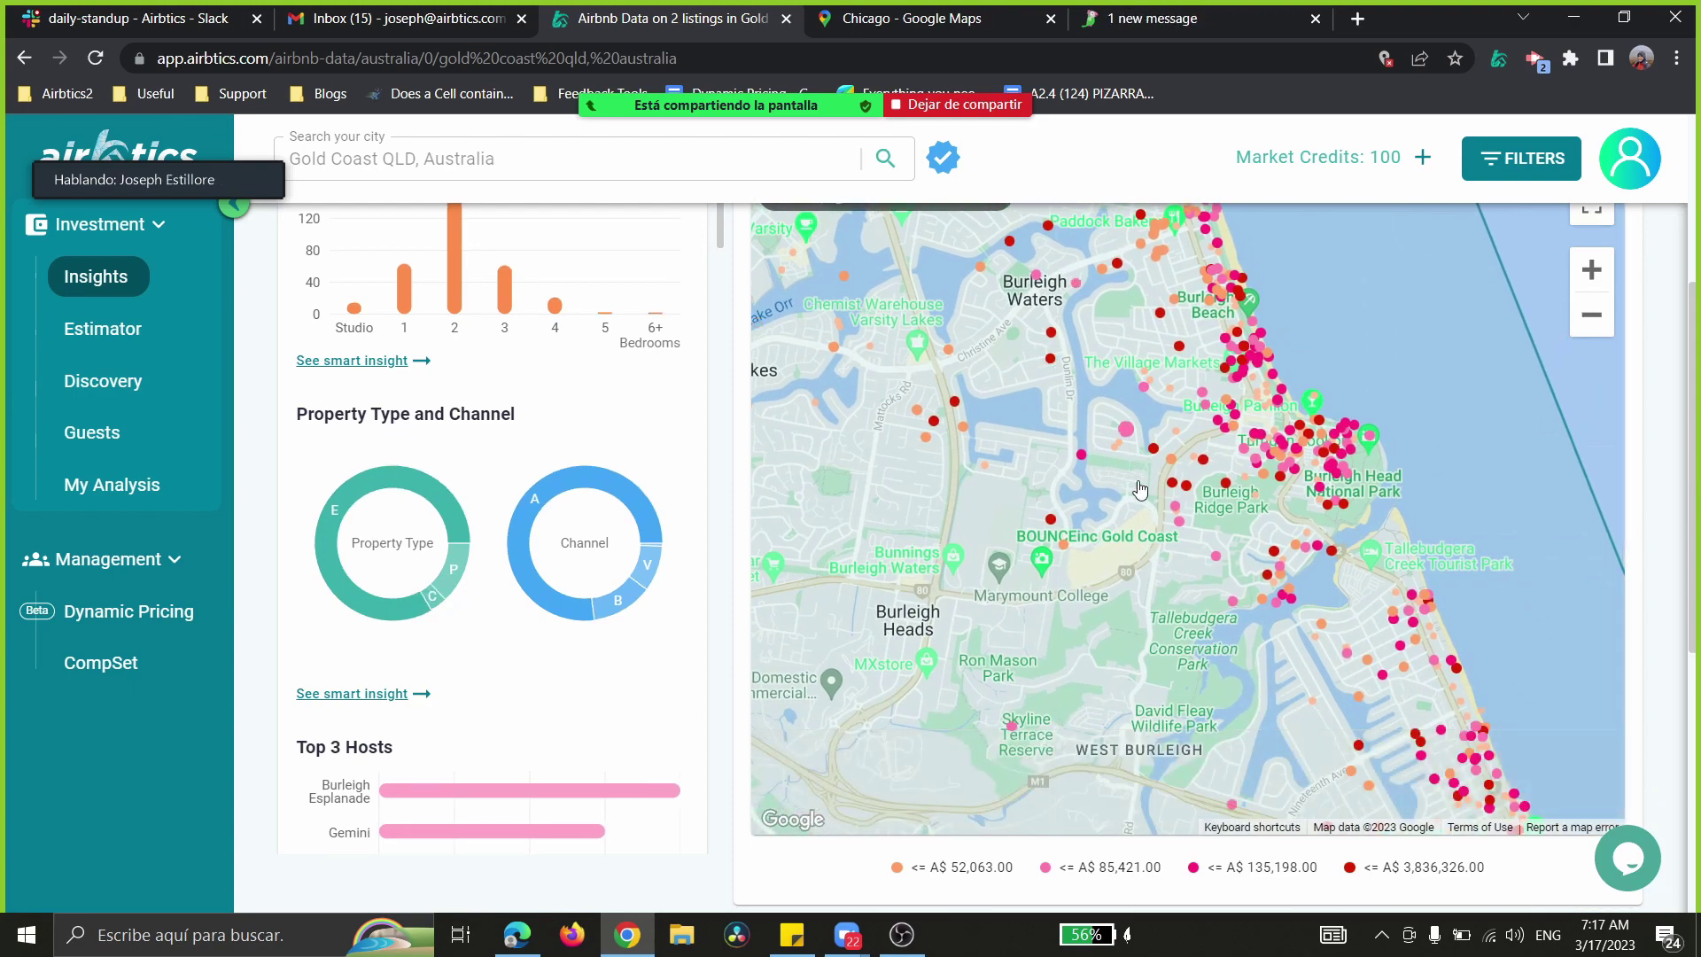
drag(1178, 580, 1063, 374)
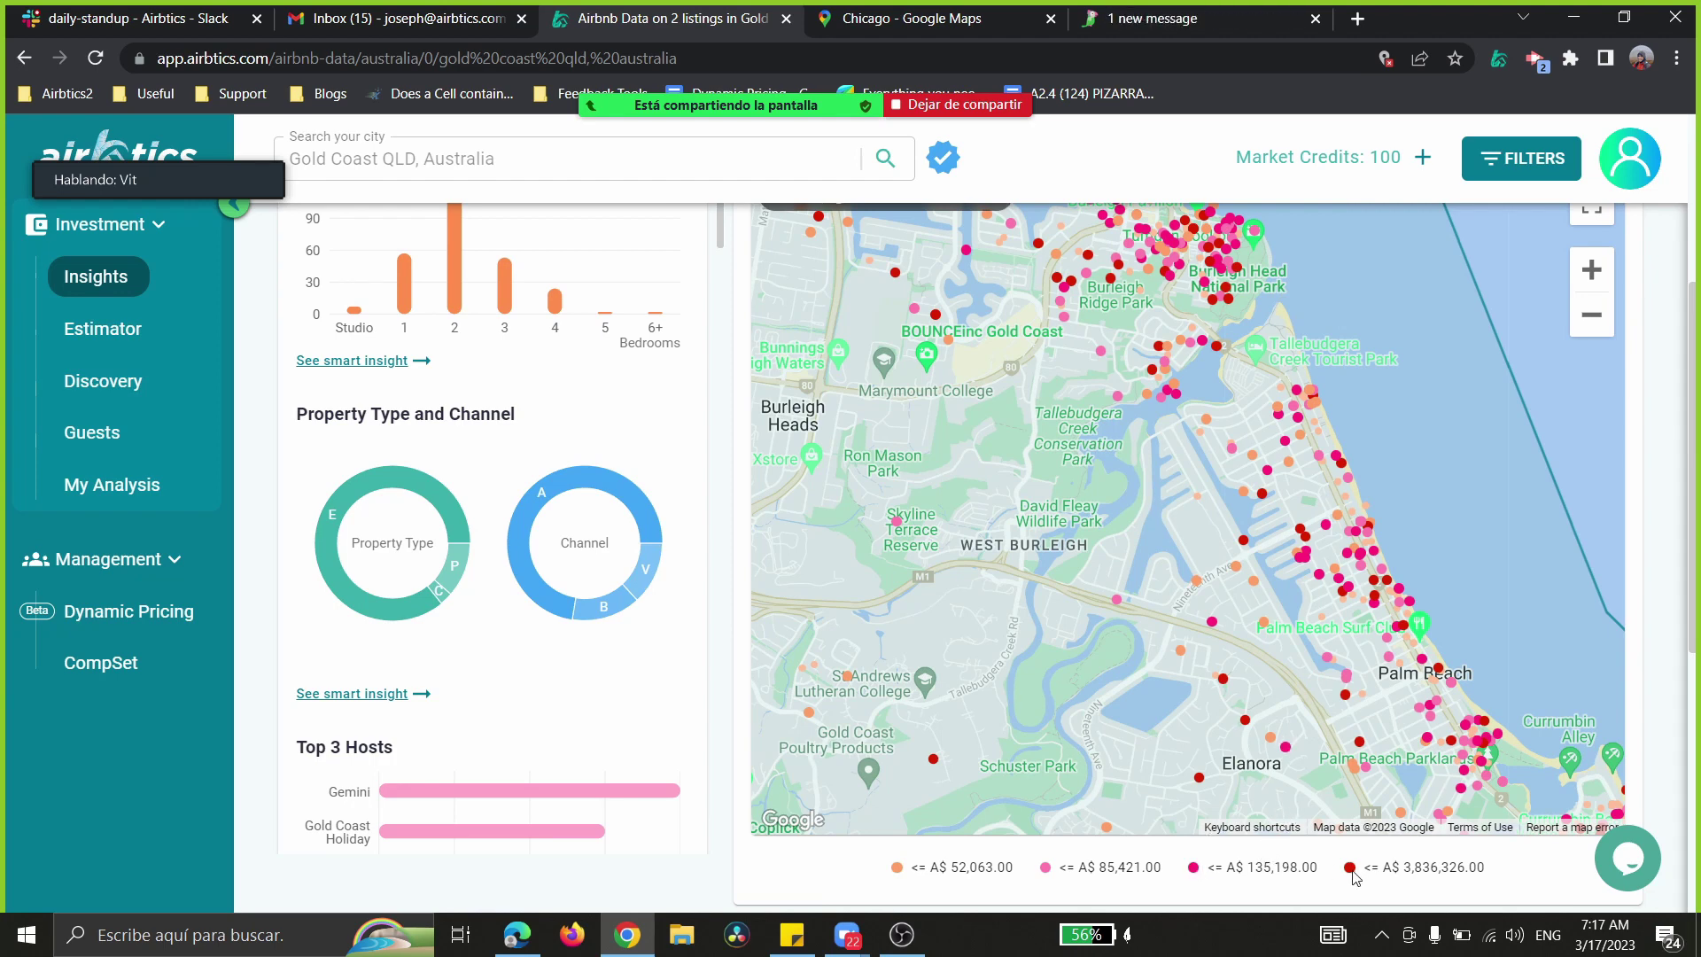
- Reposition the browser window and fine-tune the map around Palm Beach and Currumbin
drag(1006, 407, 1028, 565)
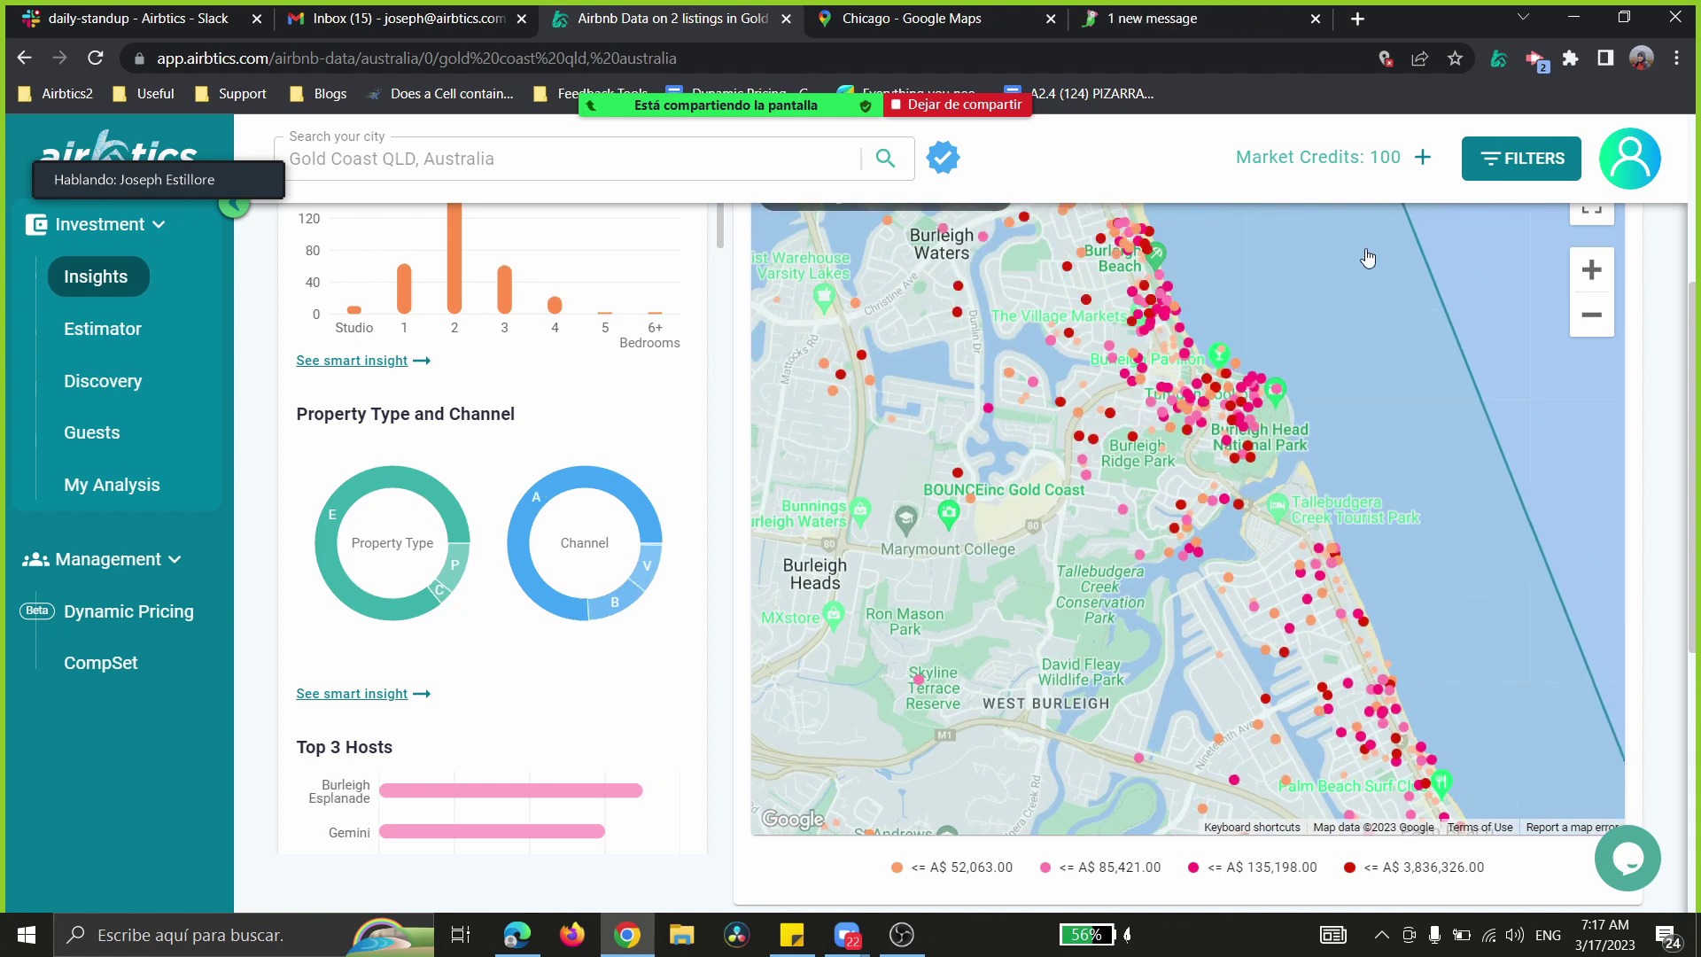
click(1358, 18)
drag(1351, 19, 1700, 160)
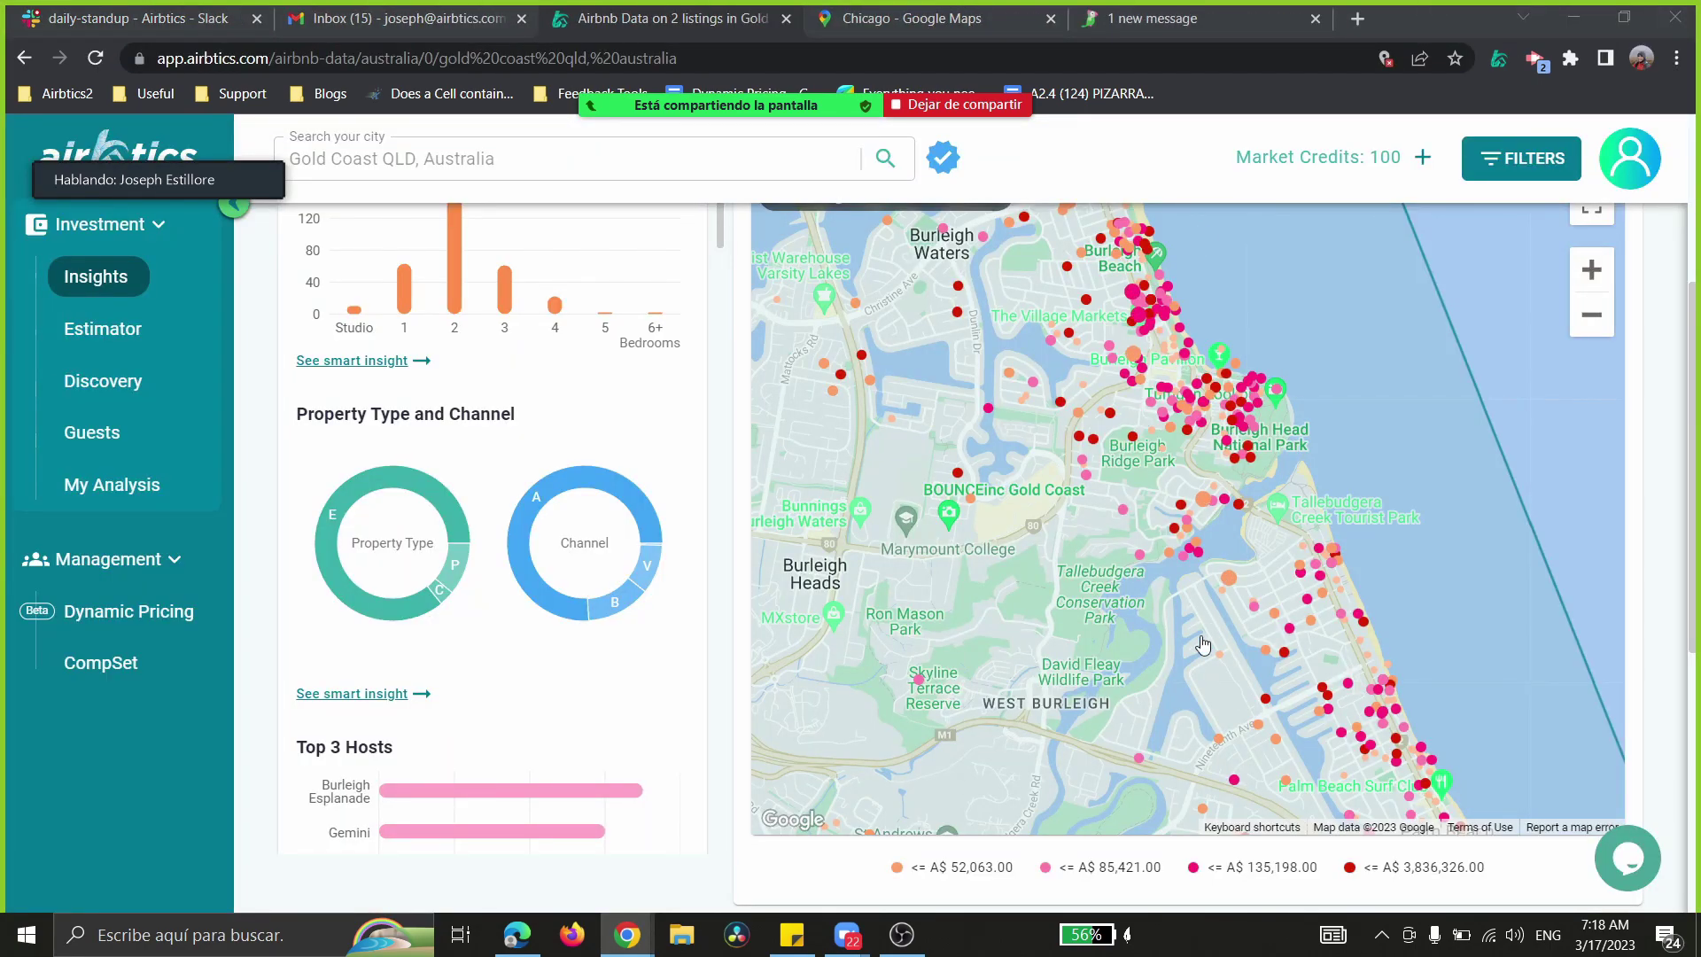
scroll(1143, 423, down, 3)
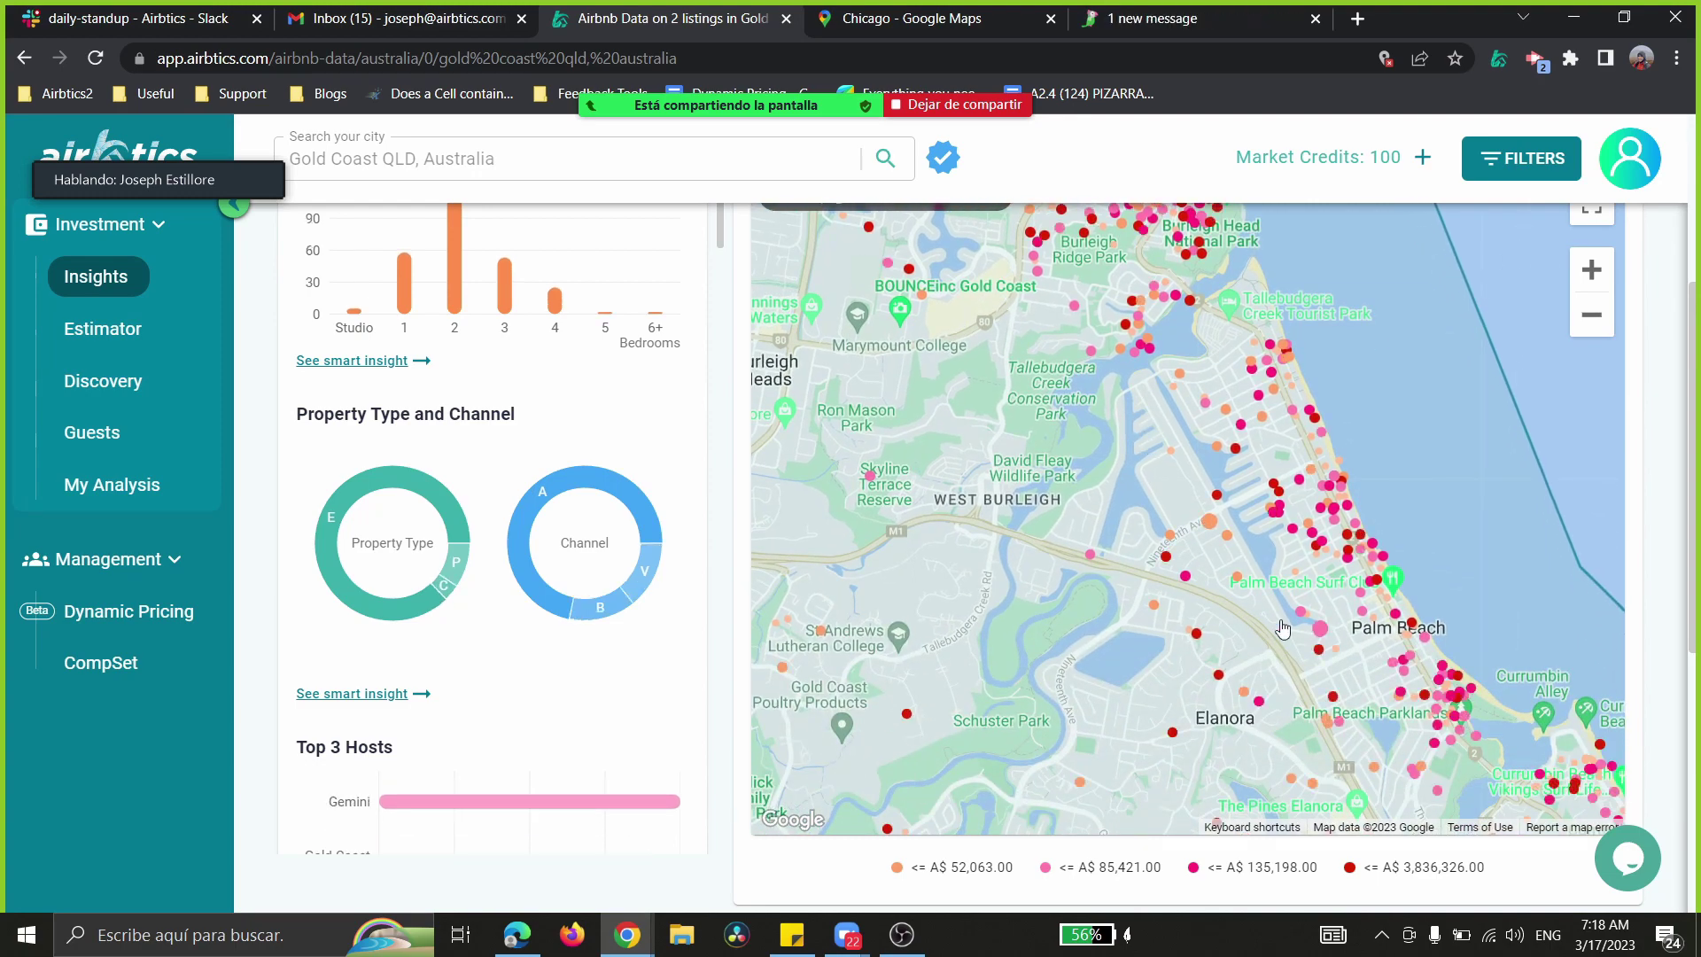
drag(1145, 440, 994, 254)
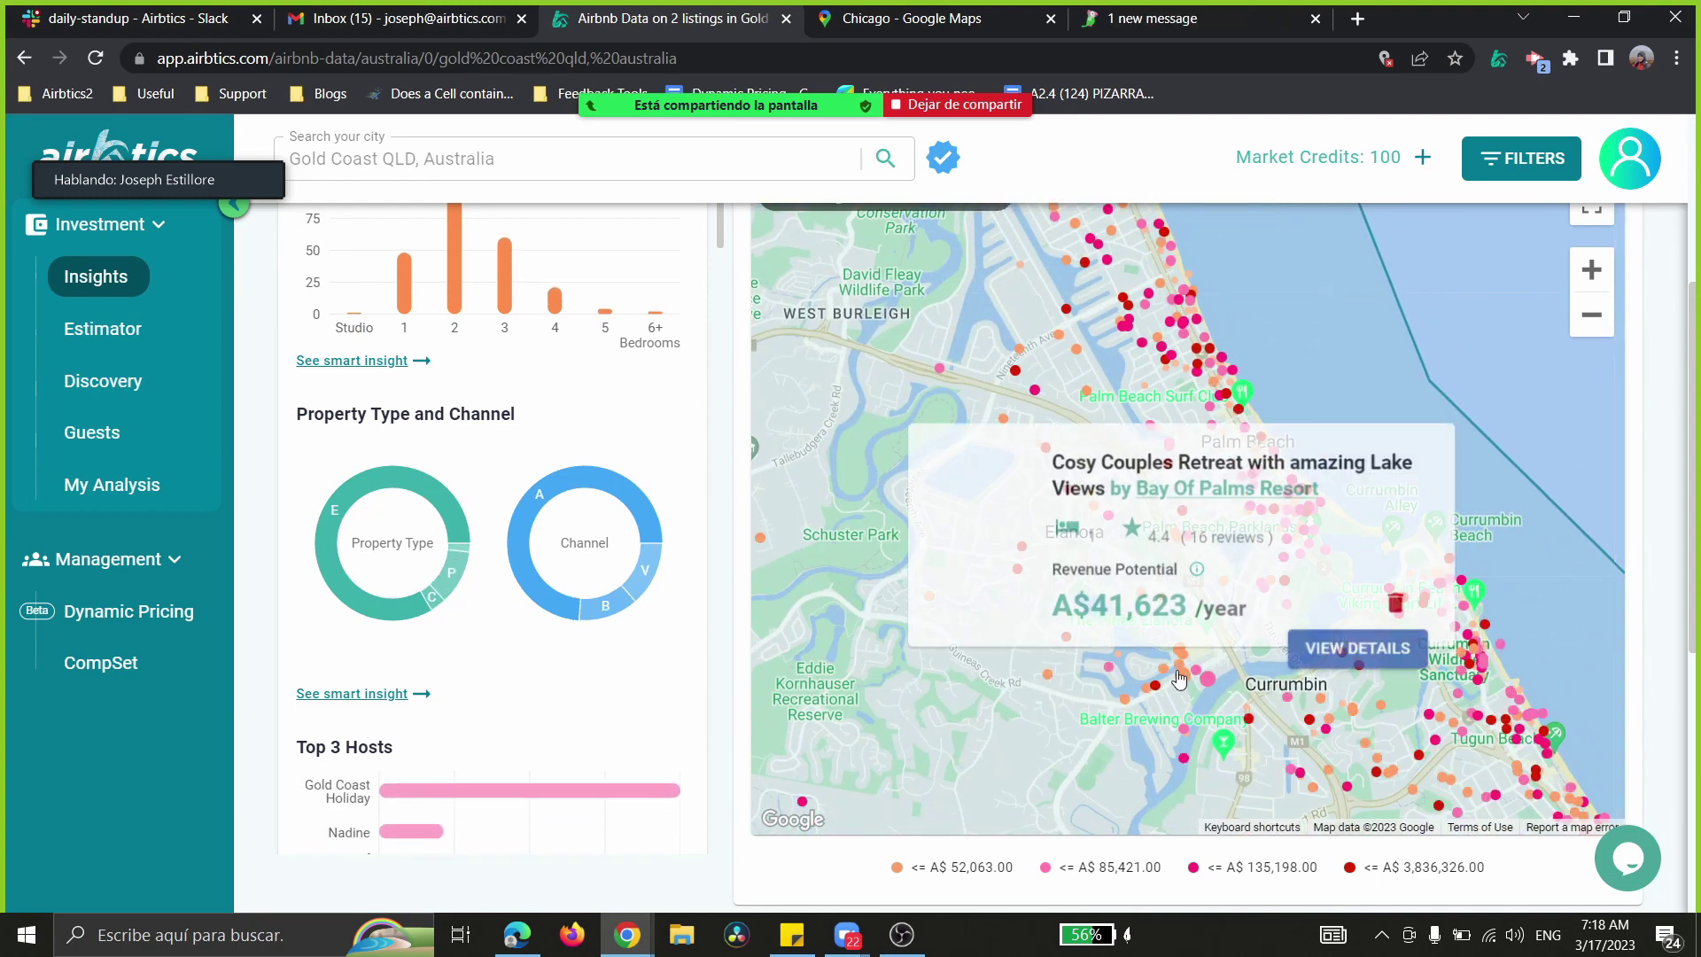
drag(1053, 717, 932, 495)
drag(1008, 556, 986, 614)
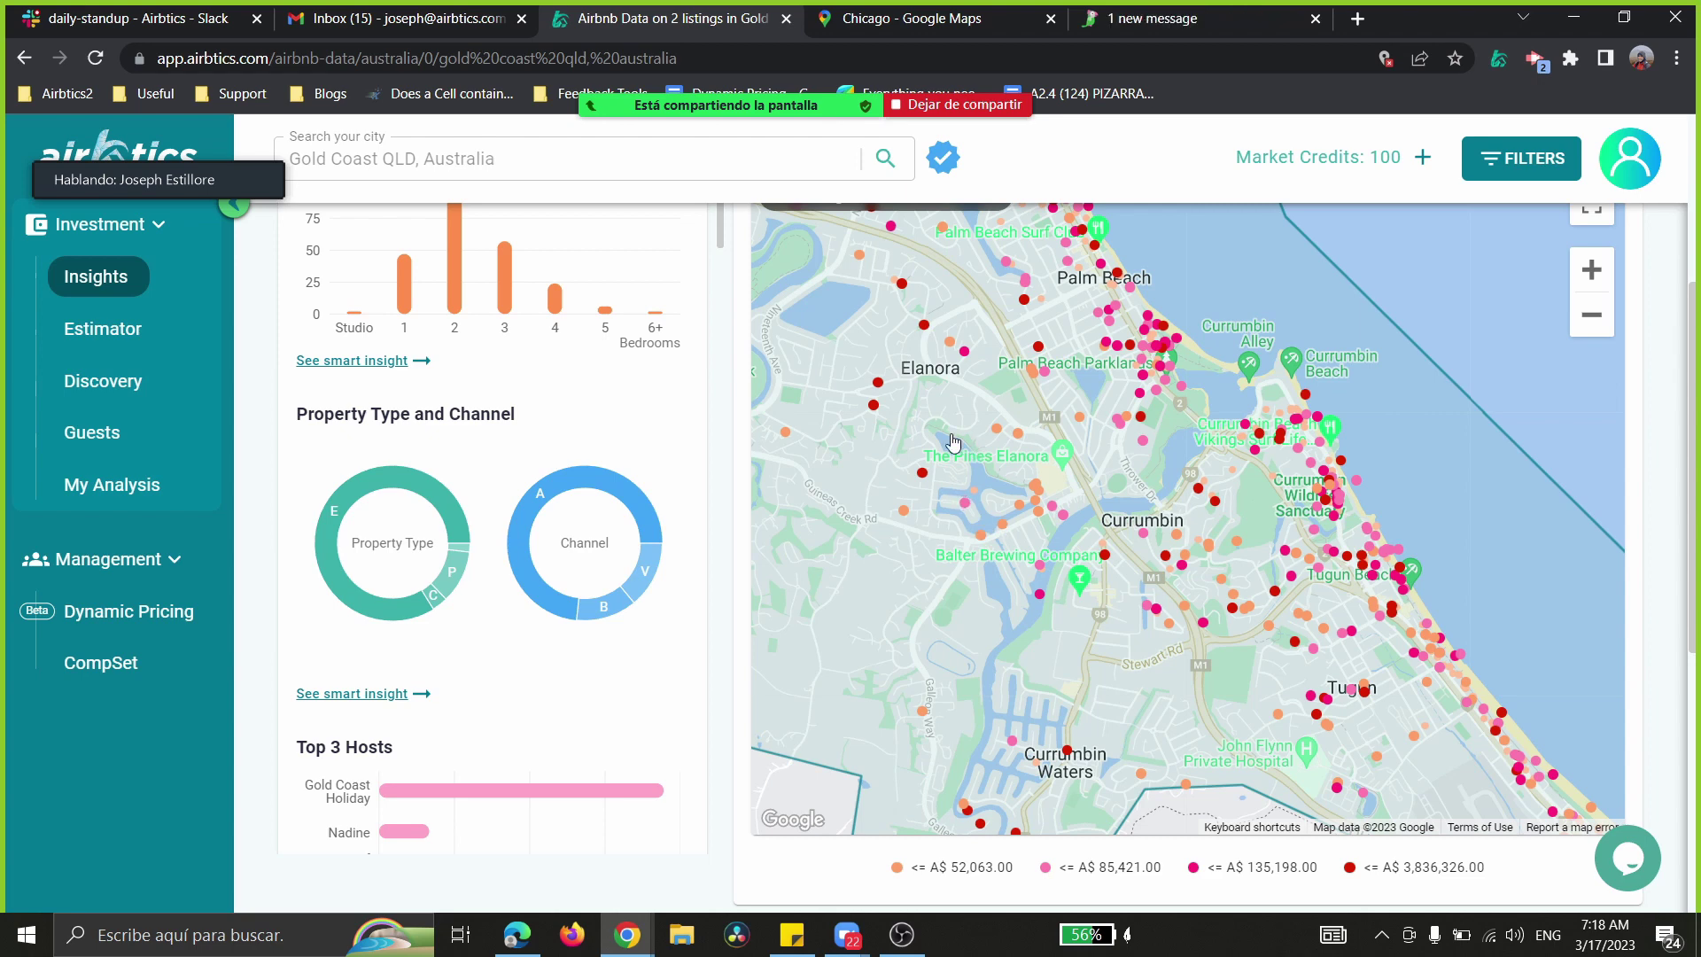
drag(884, 344, 905, 426)
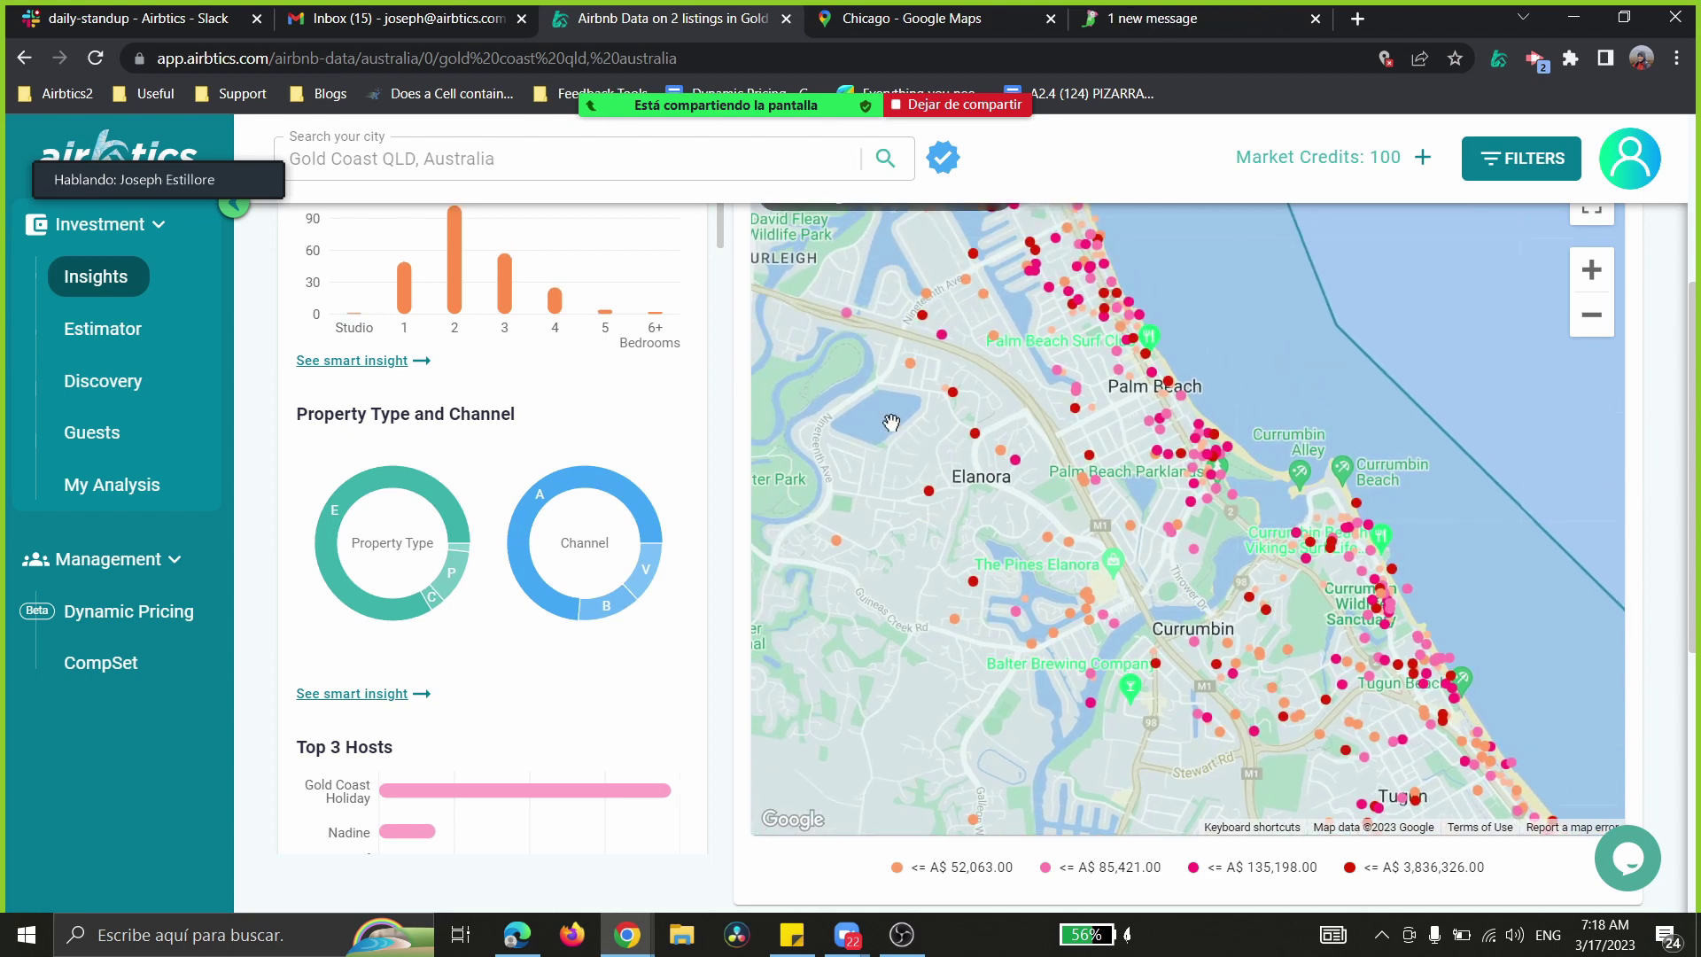
drag(891, 423, 984, 621)
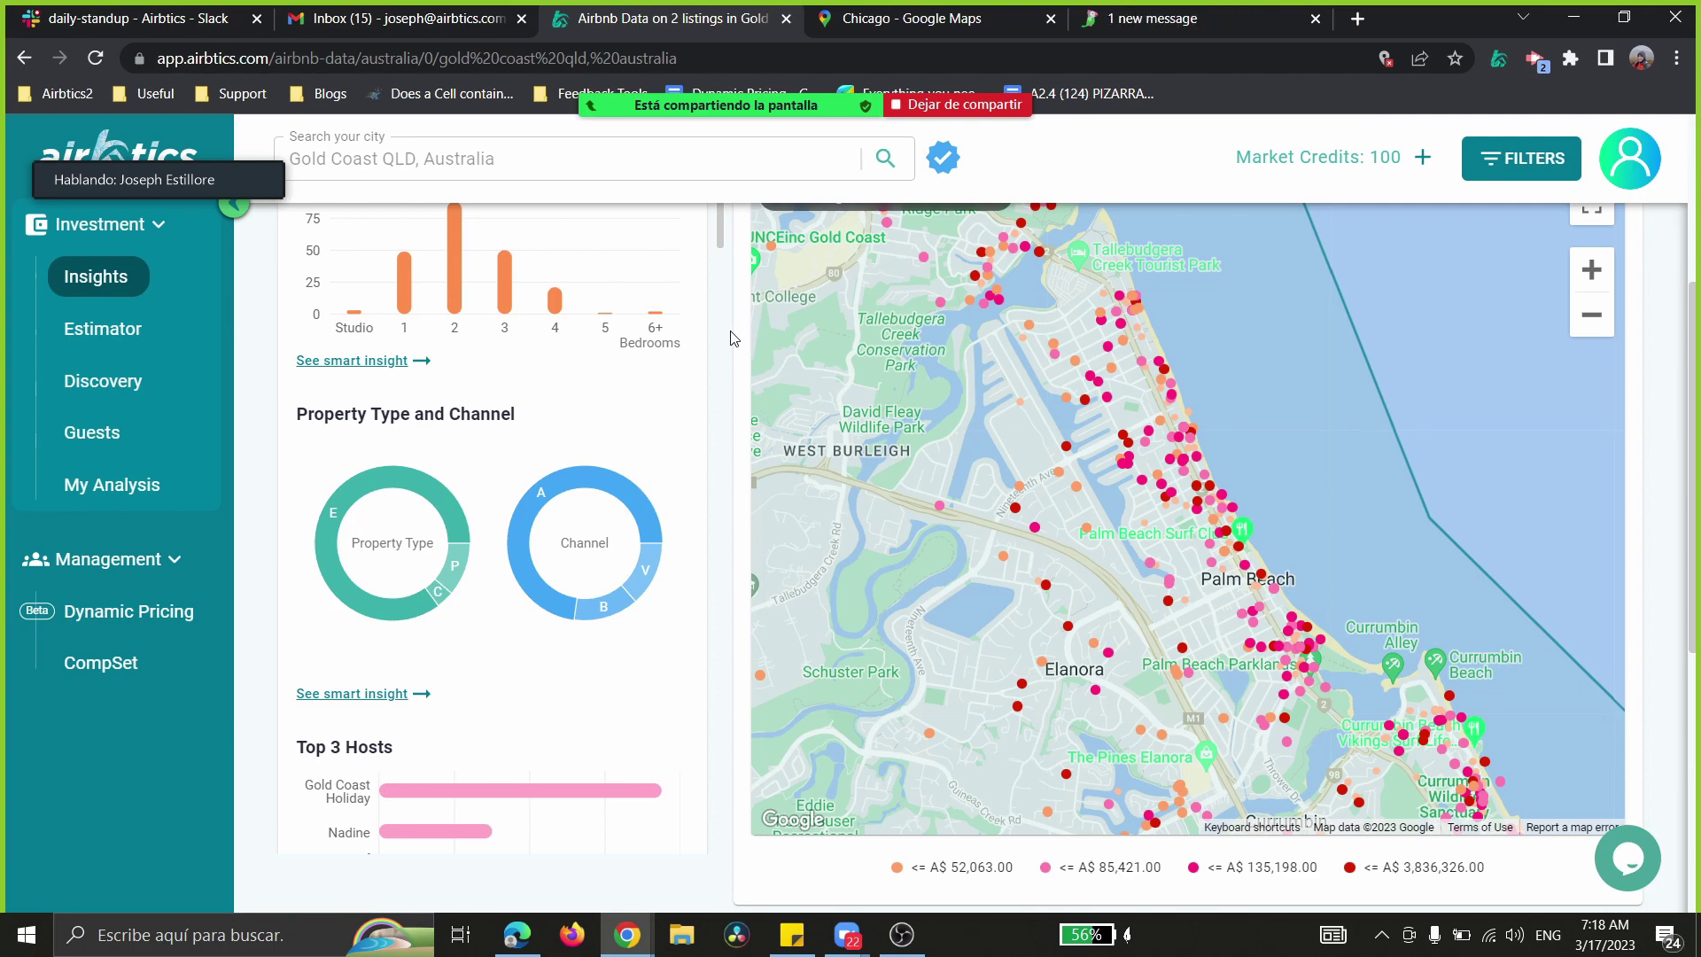
scroll(731, 338, down, 1)
scroll(731, 337, up, 3)
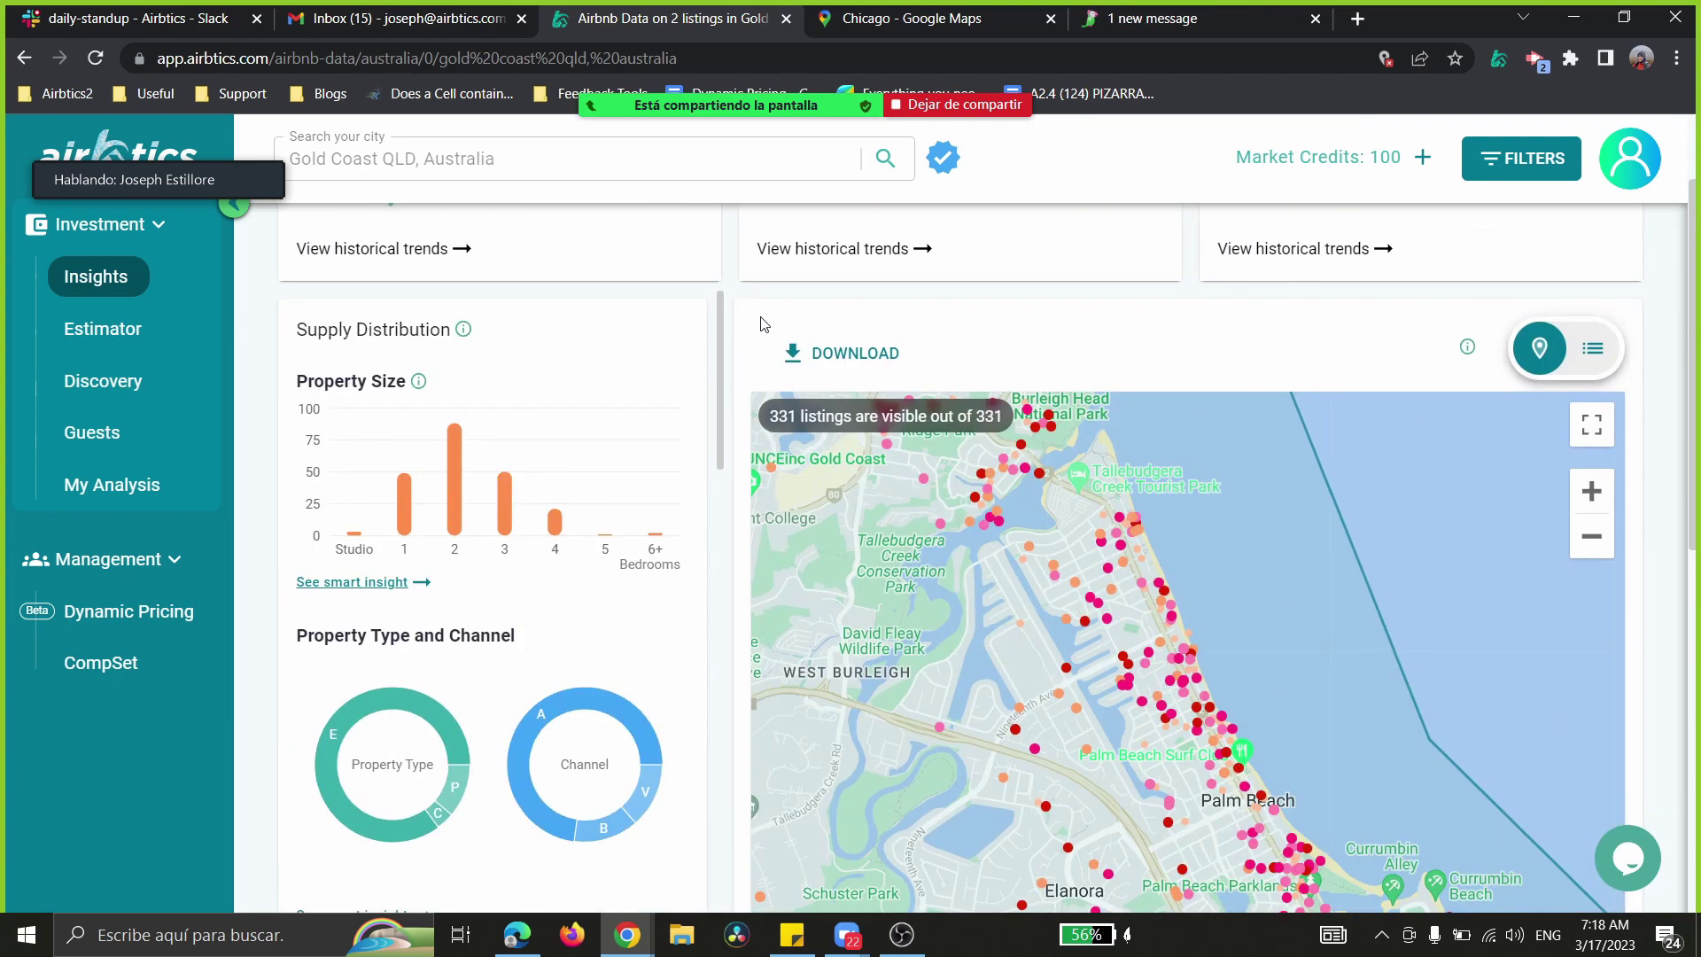
mouse_move(526, 950)
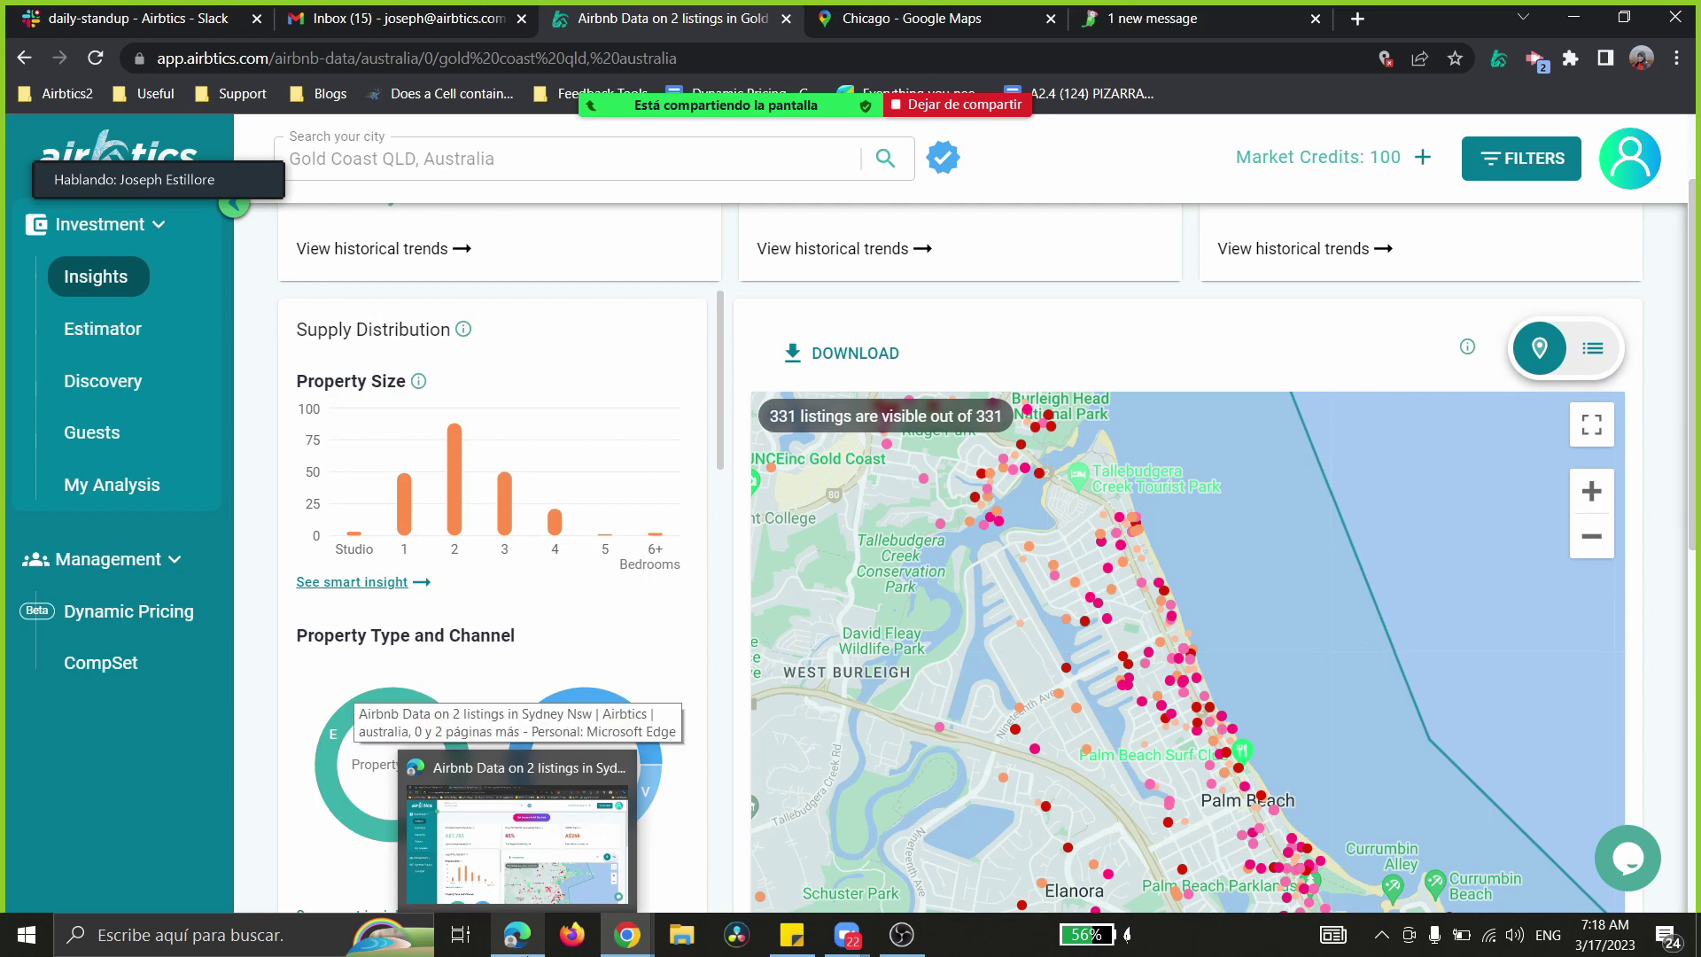
click(516, 842)
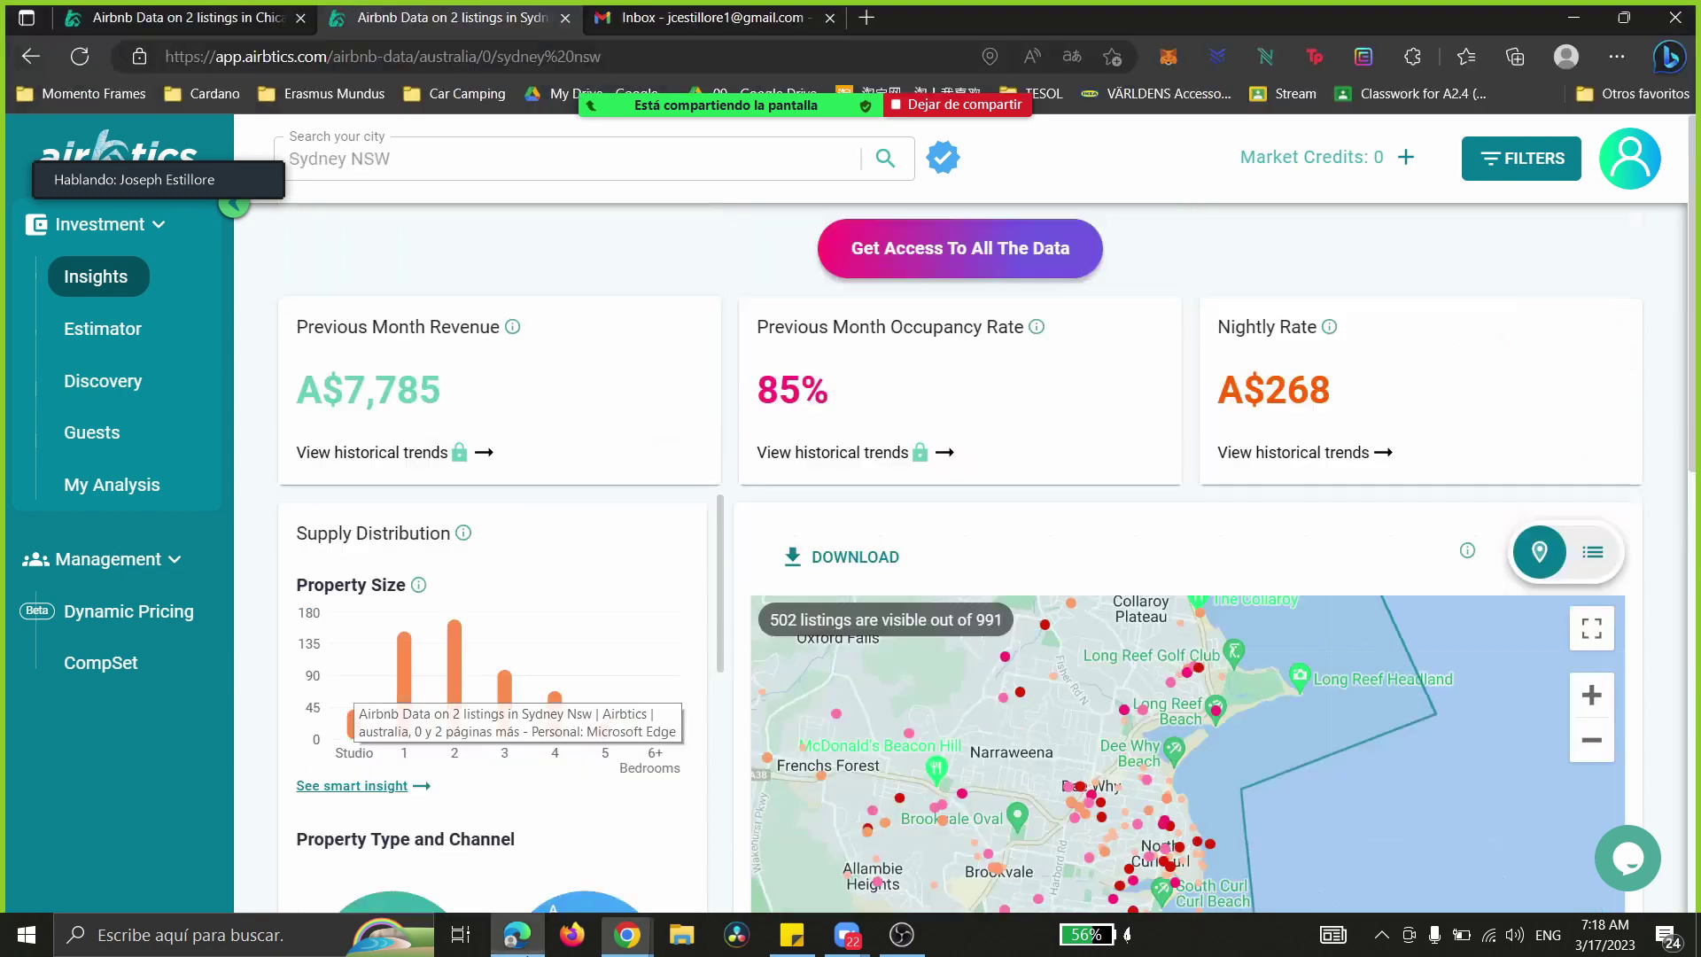
drag(1060, 11, 1700, 222)
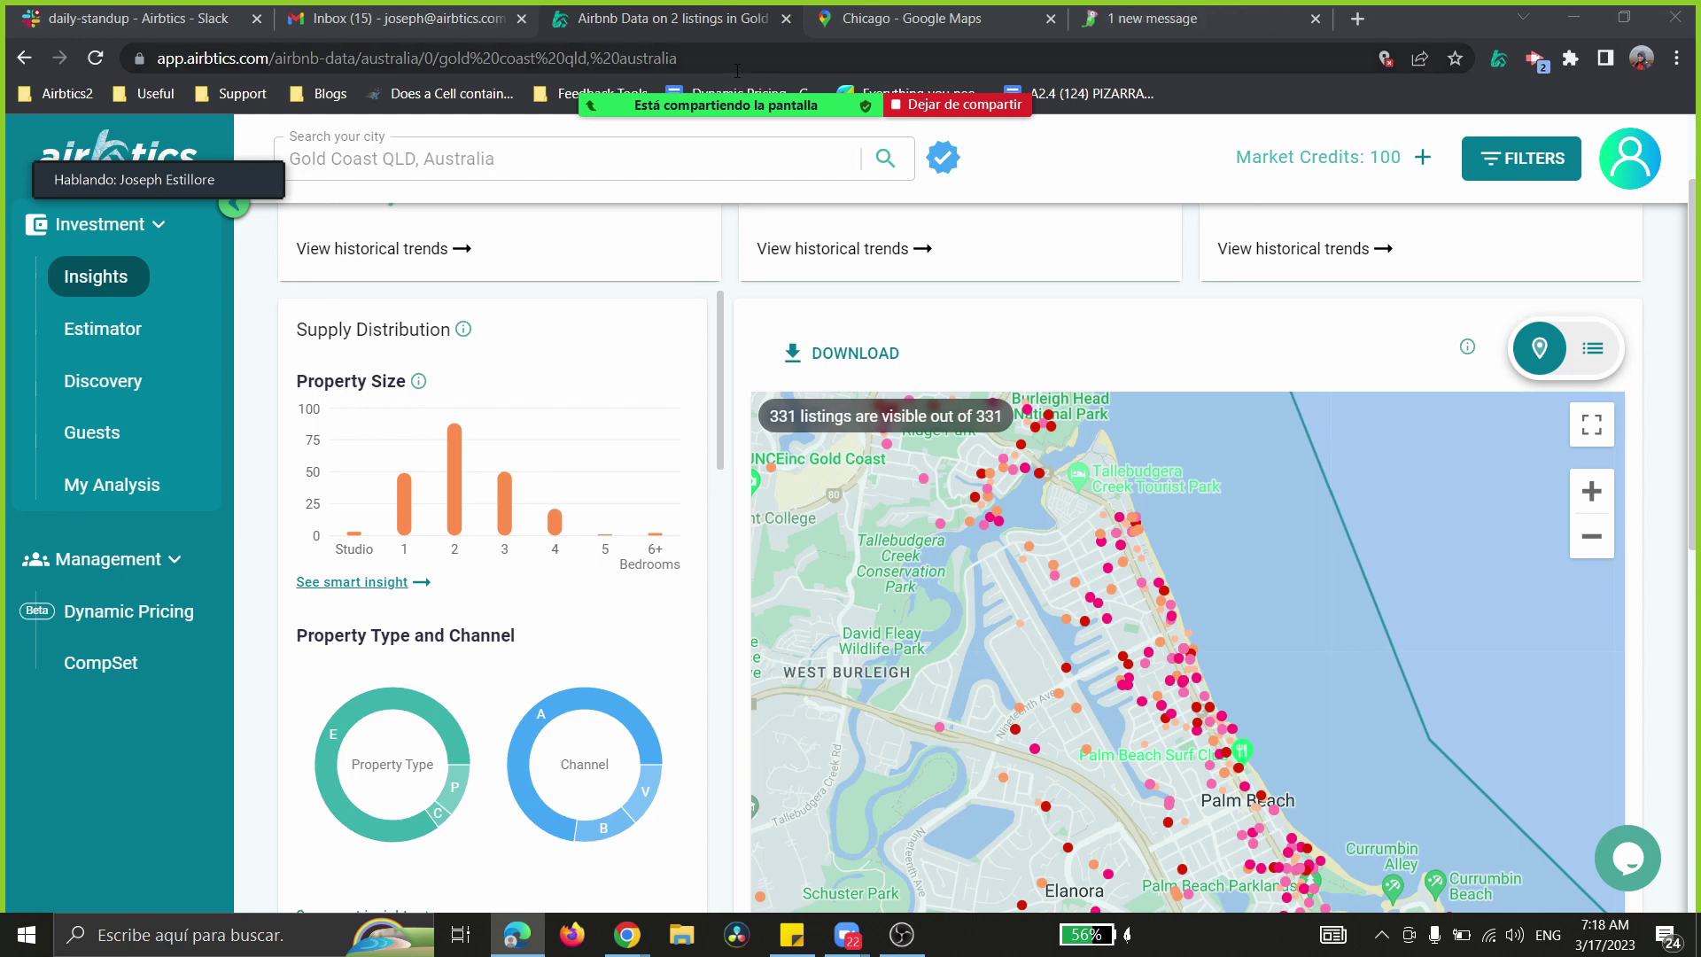
- Load the Gold Coast page URL in a new tab and detach it into its own window
click(645, 58)
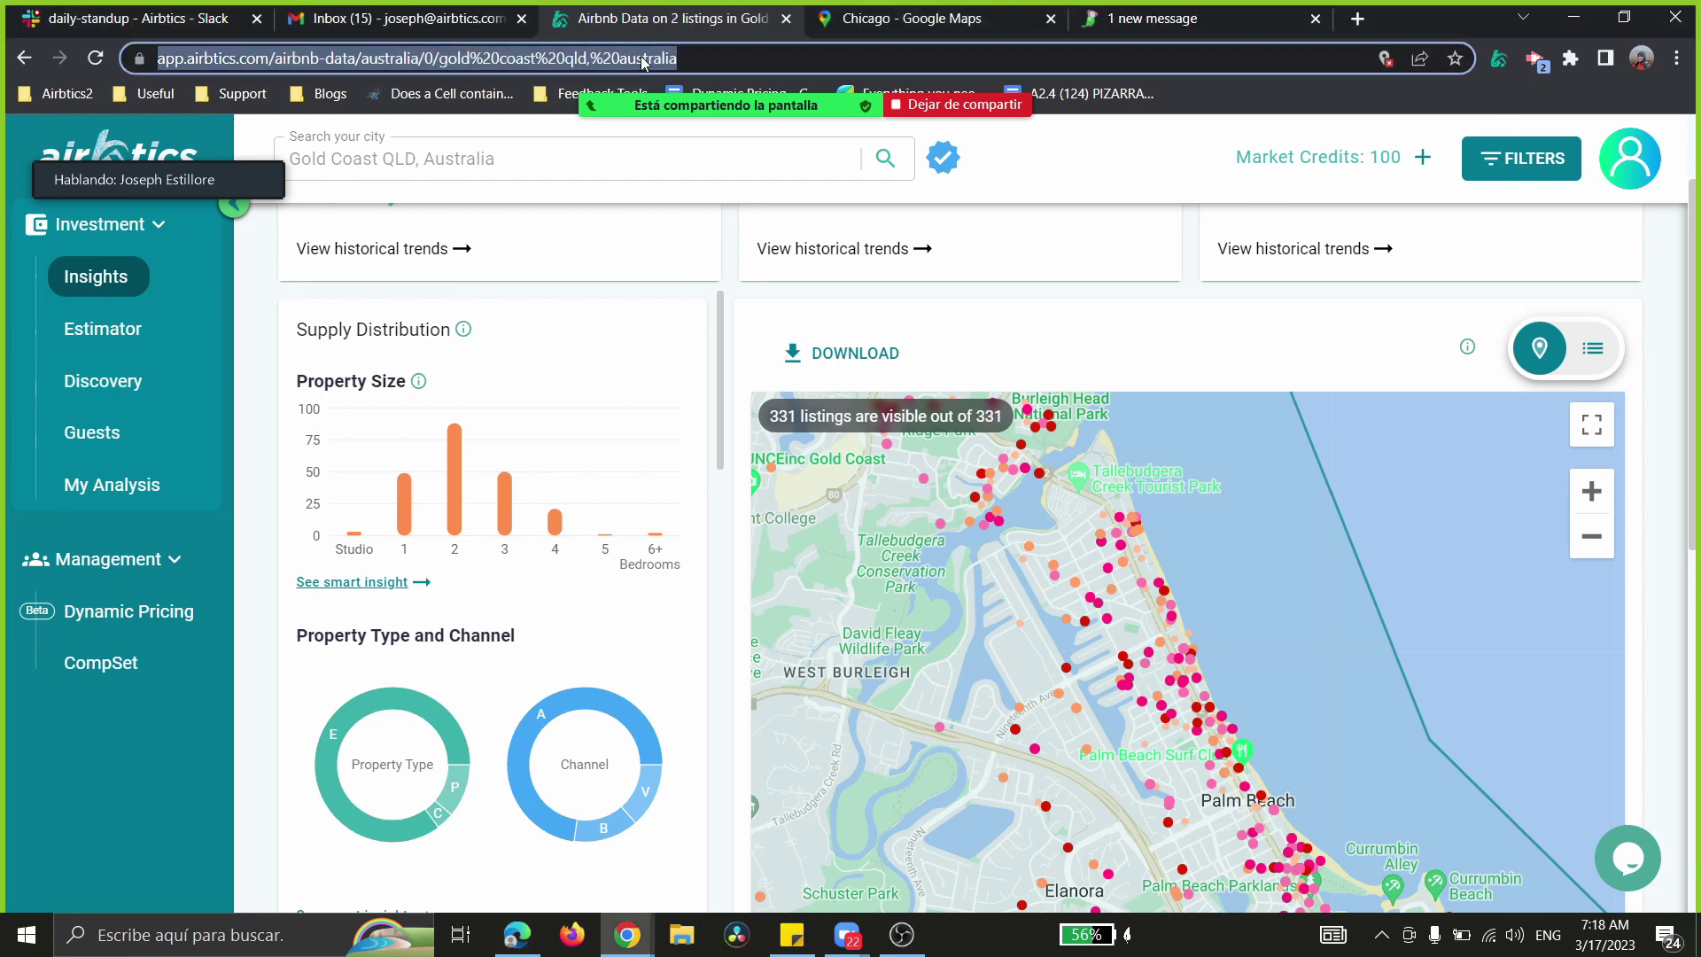
key(ctrl+c)
key(ctrl+t)
key(ctrl+v)
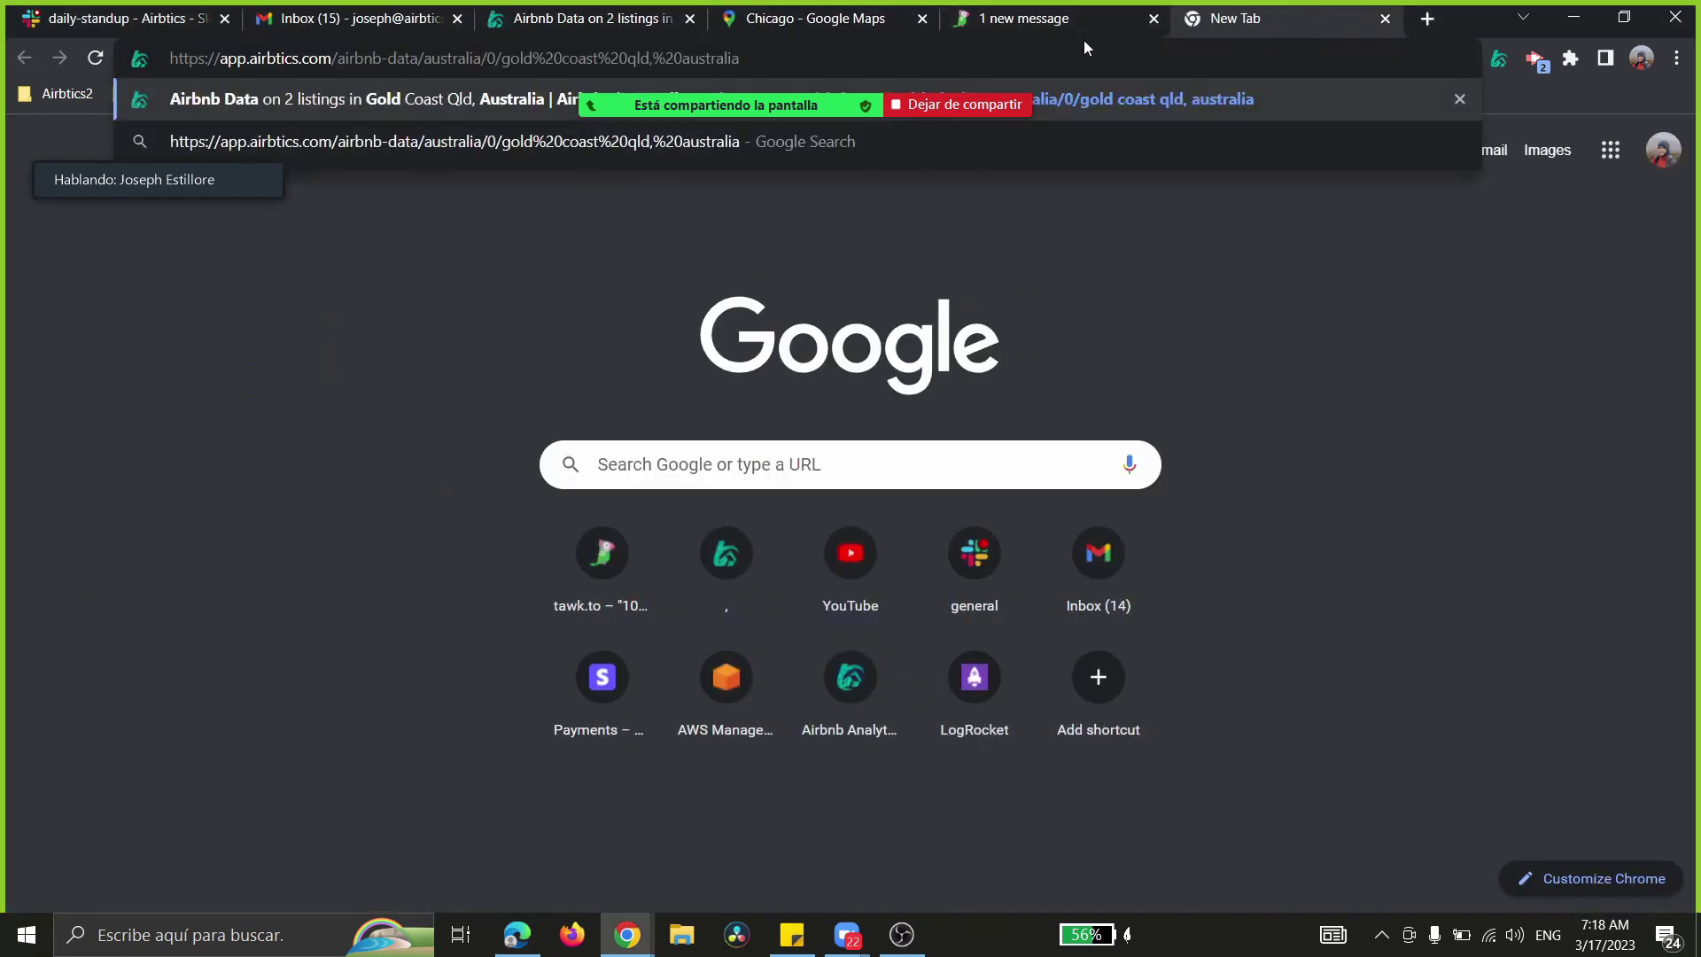
key(Return)
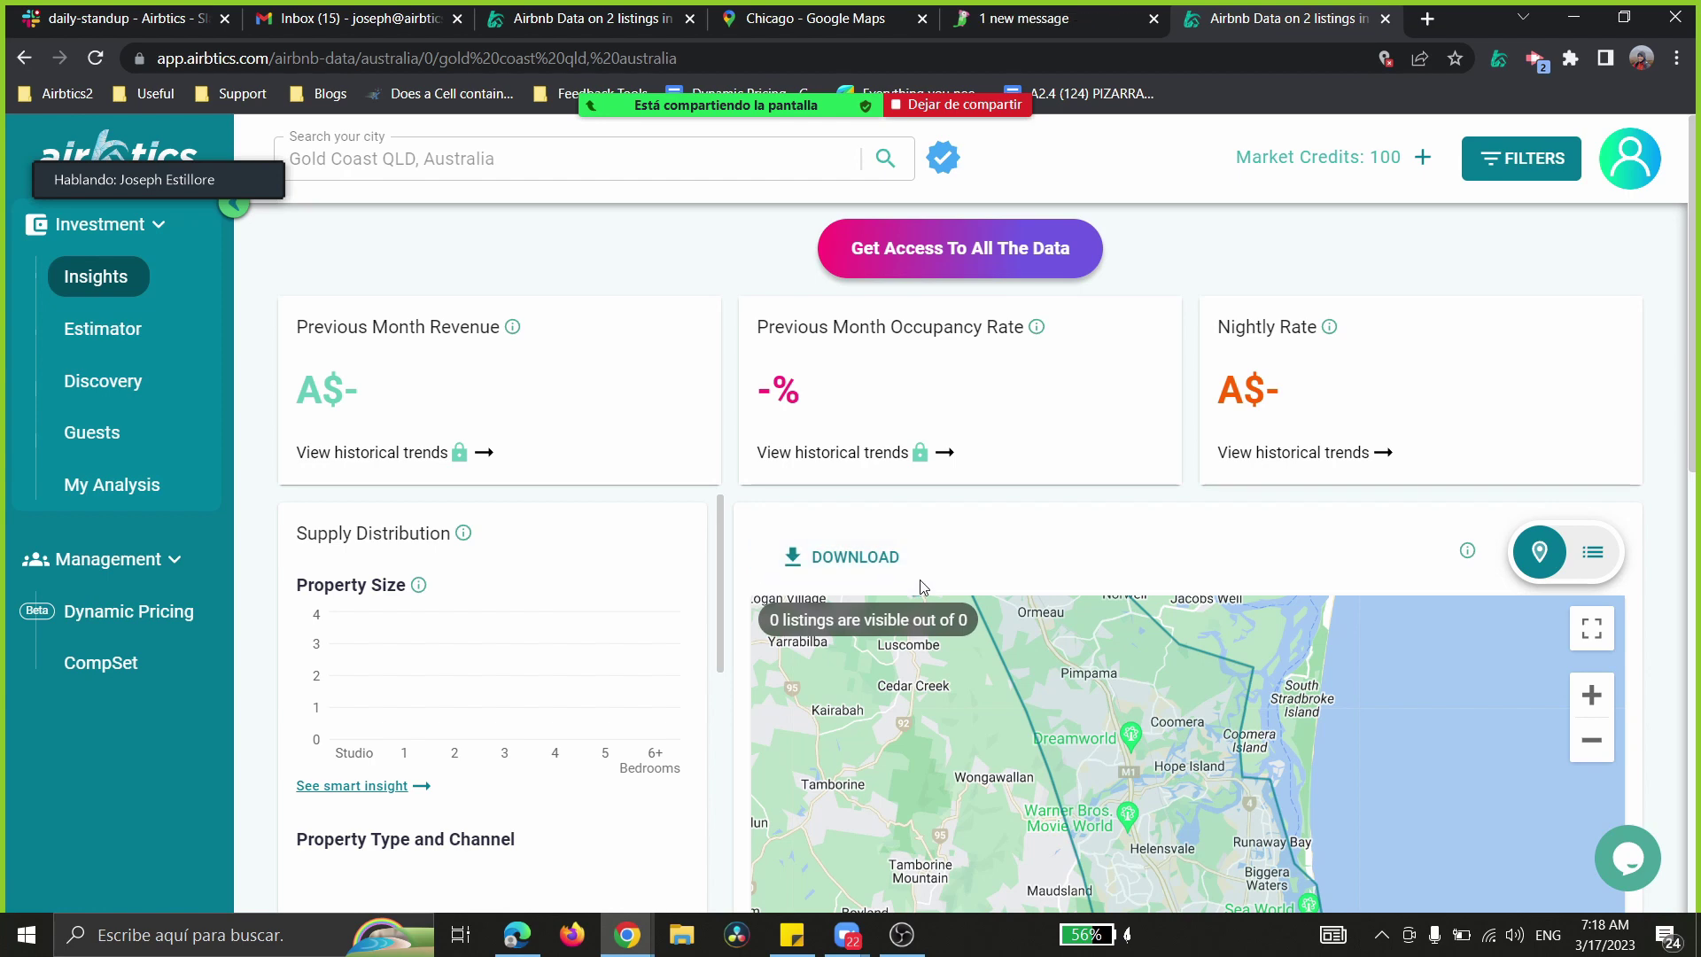
drag(1276, 18, 1696, 266)
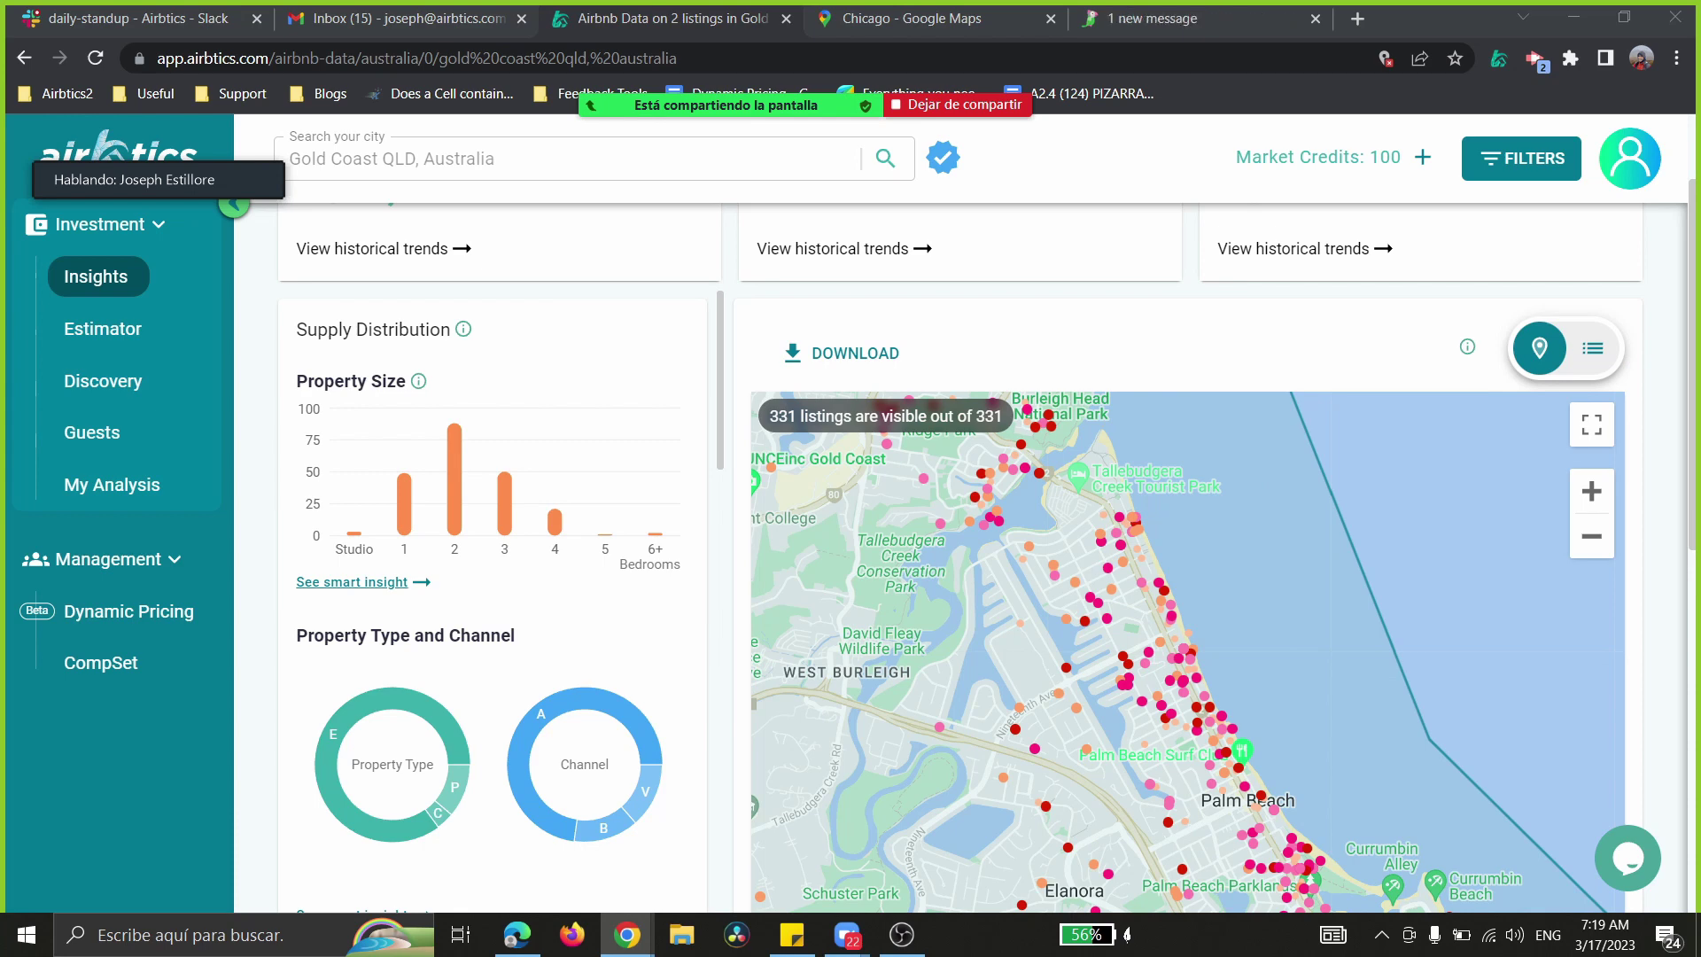
- Scroll through the Supply Distribution panel's charts
mouse_move(634, 462)
scroll(661, 383, up, 2)
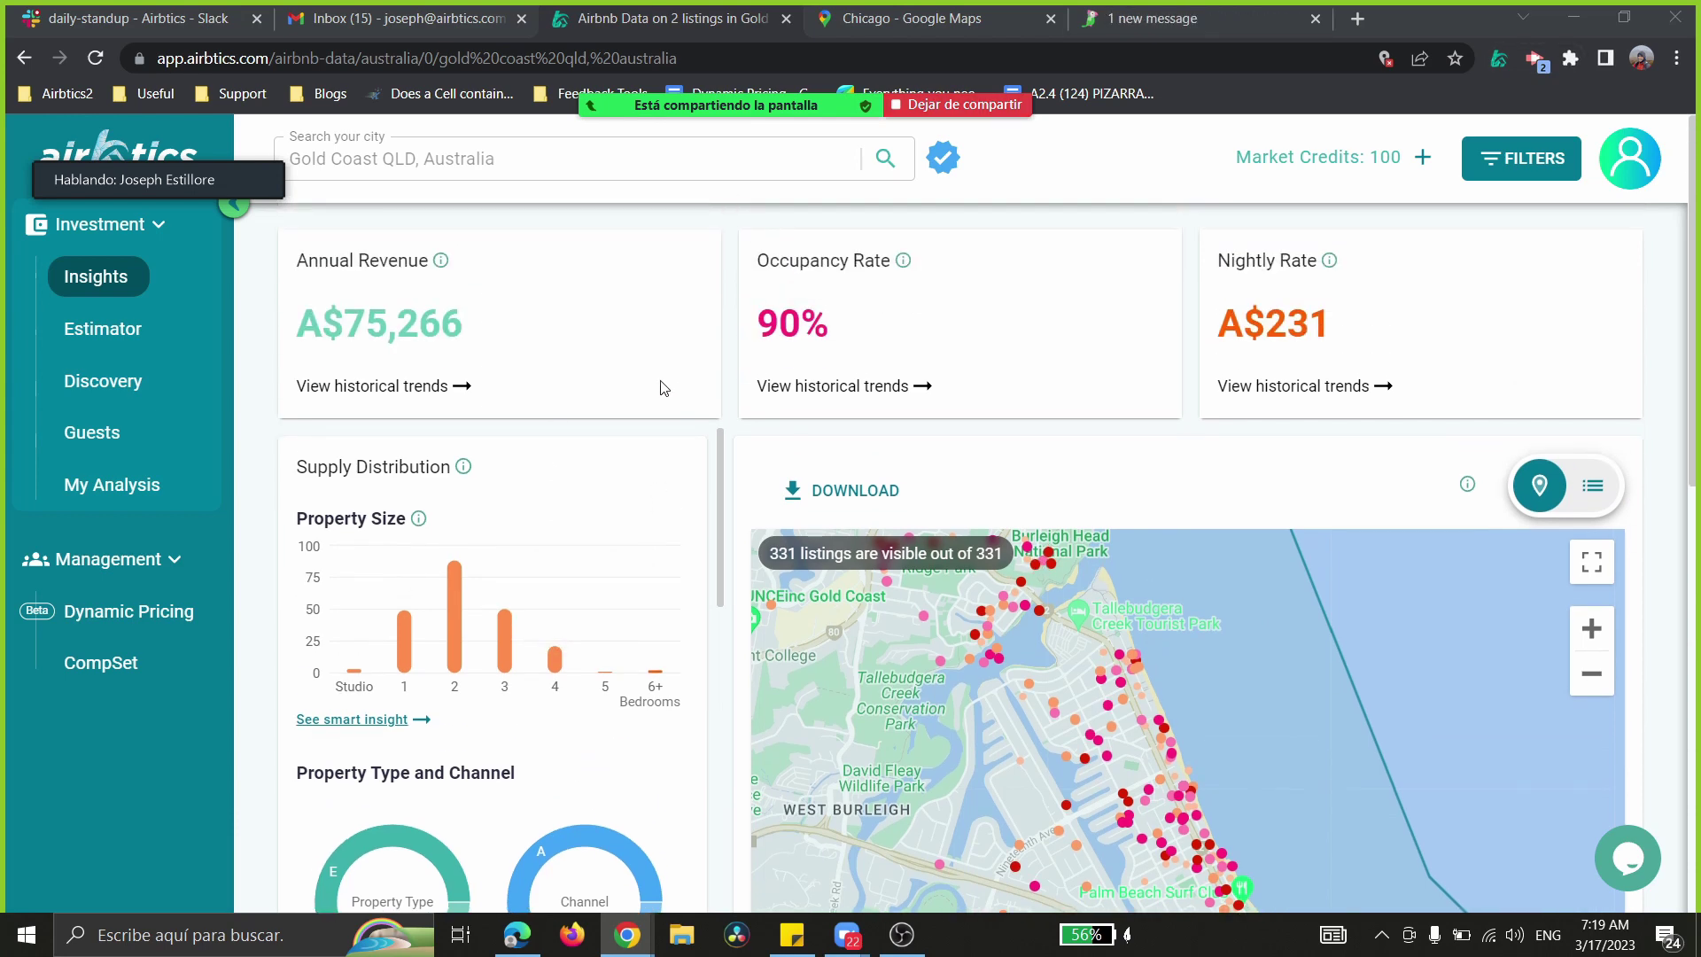
scroll(953, 331, down, 1)
scroll(719, 364, down, 3)
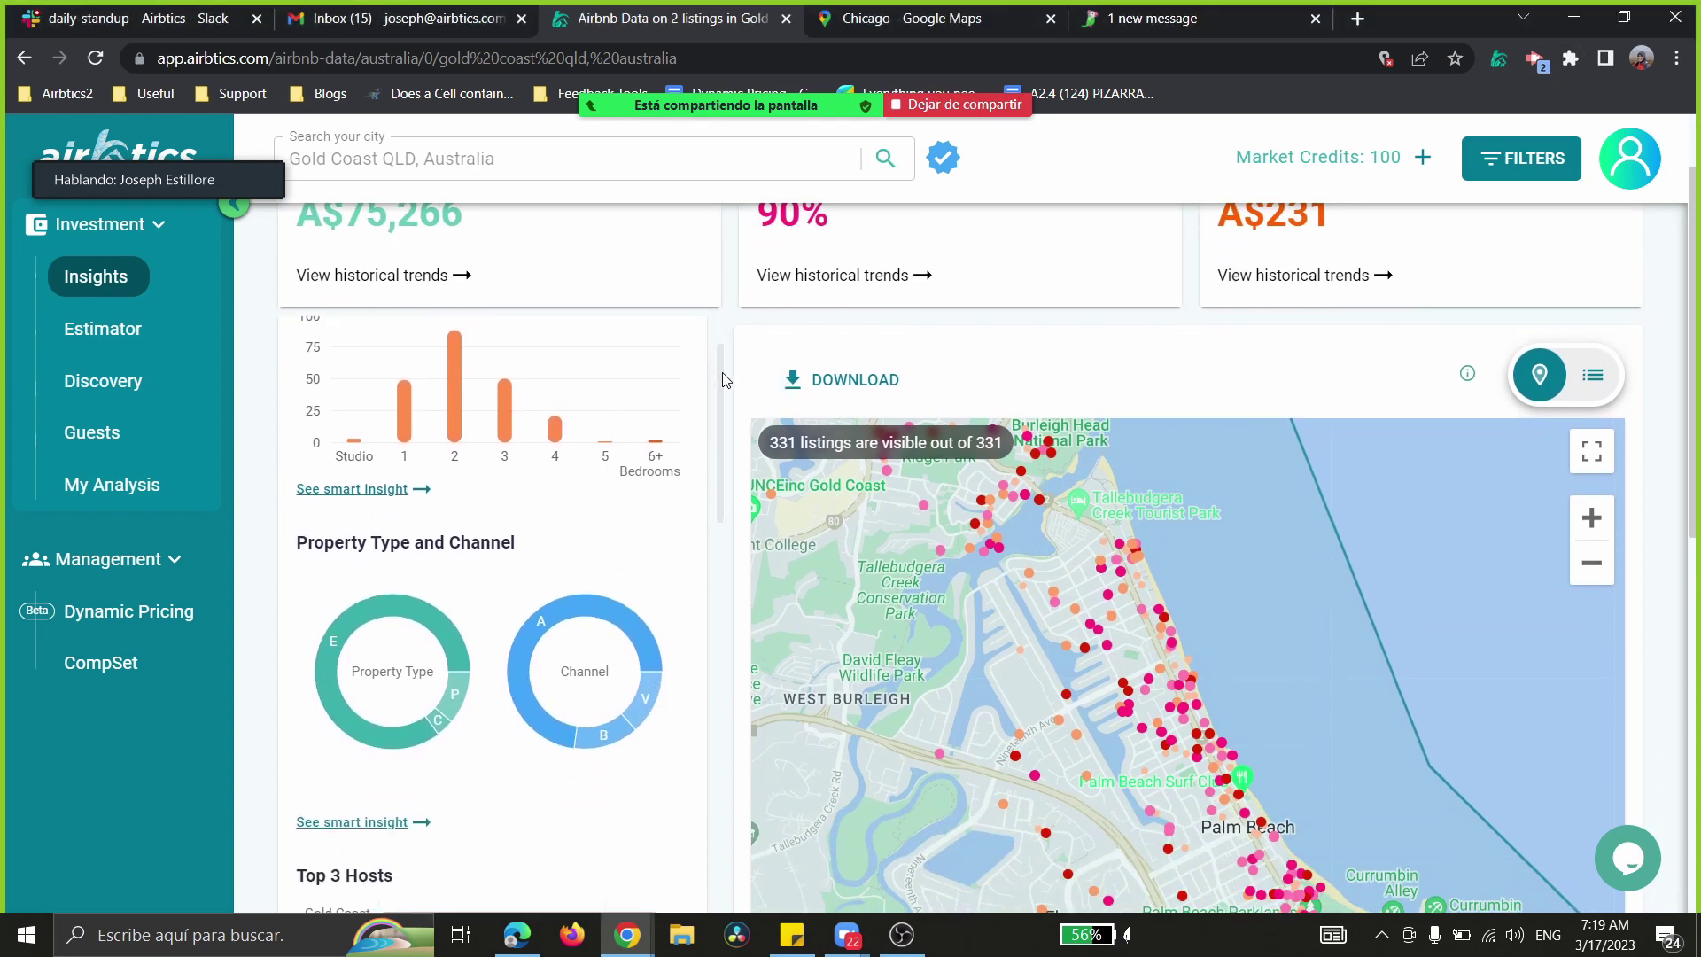
scroll(727, 337, up, 3)
scroll(324, 339, down, 2)
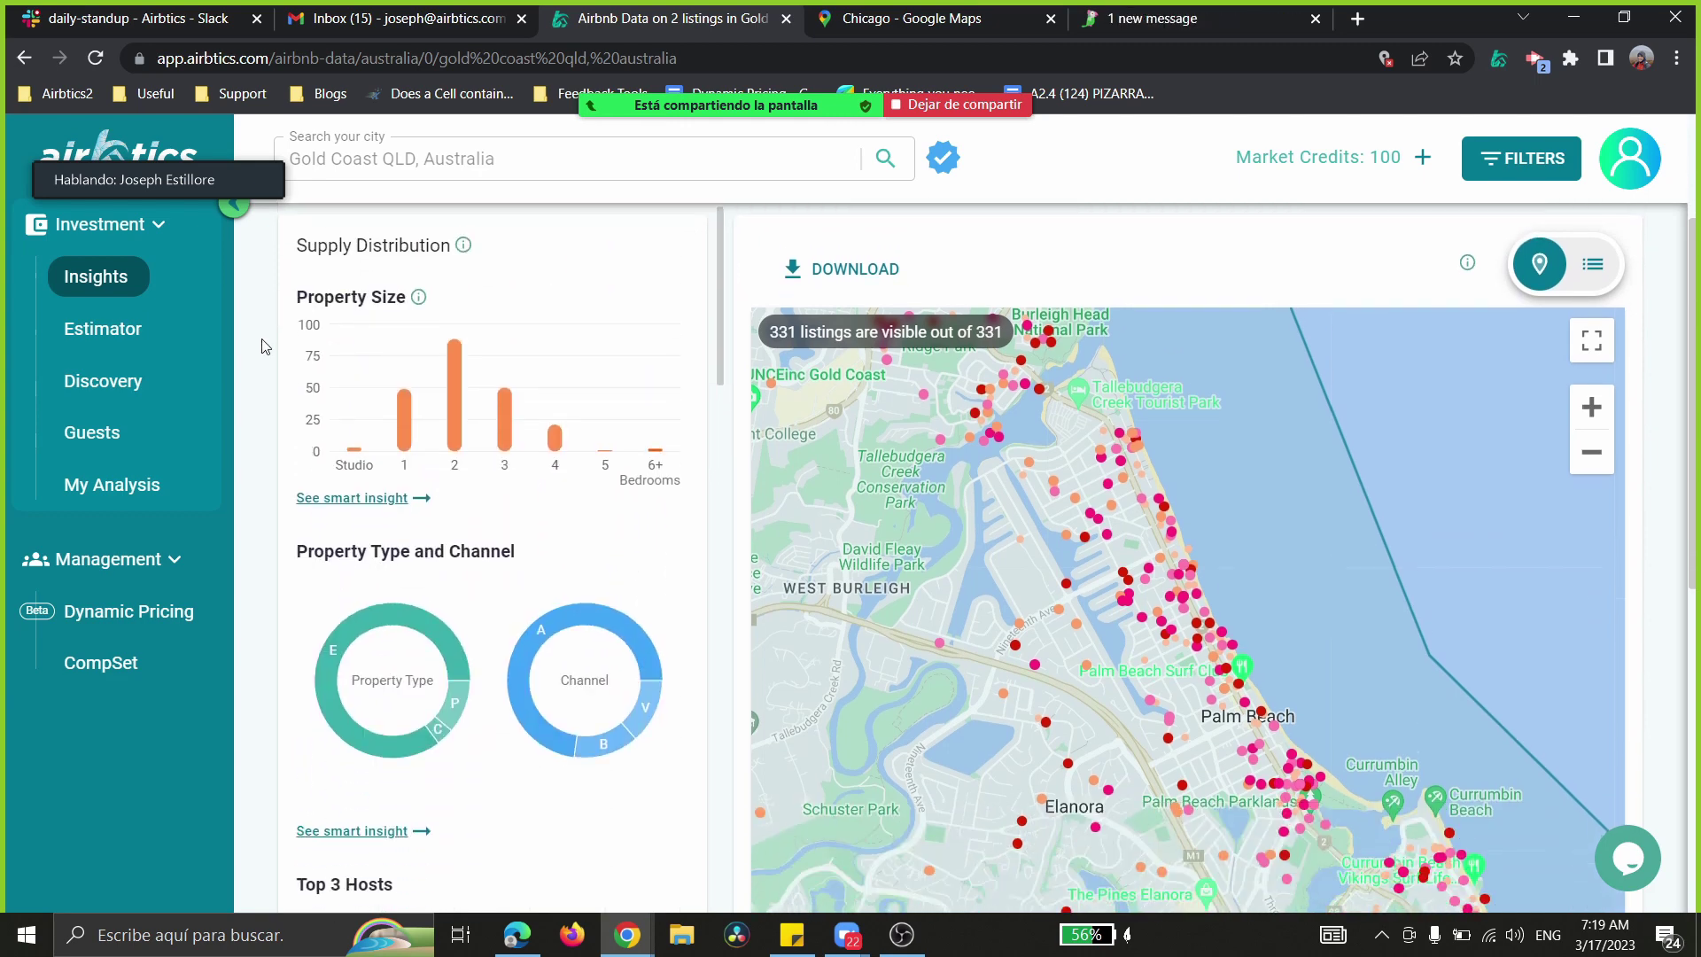
scroll(265, 346, up, 2)
drag(195, 177, 503, 116)
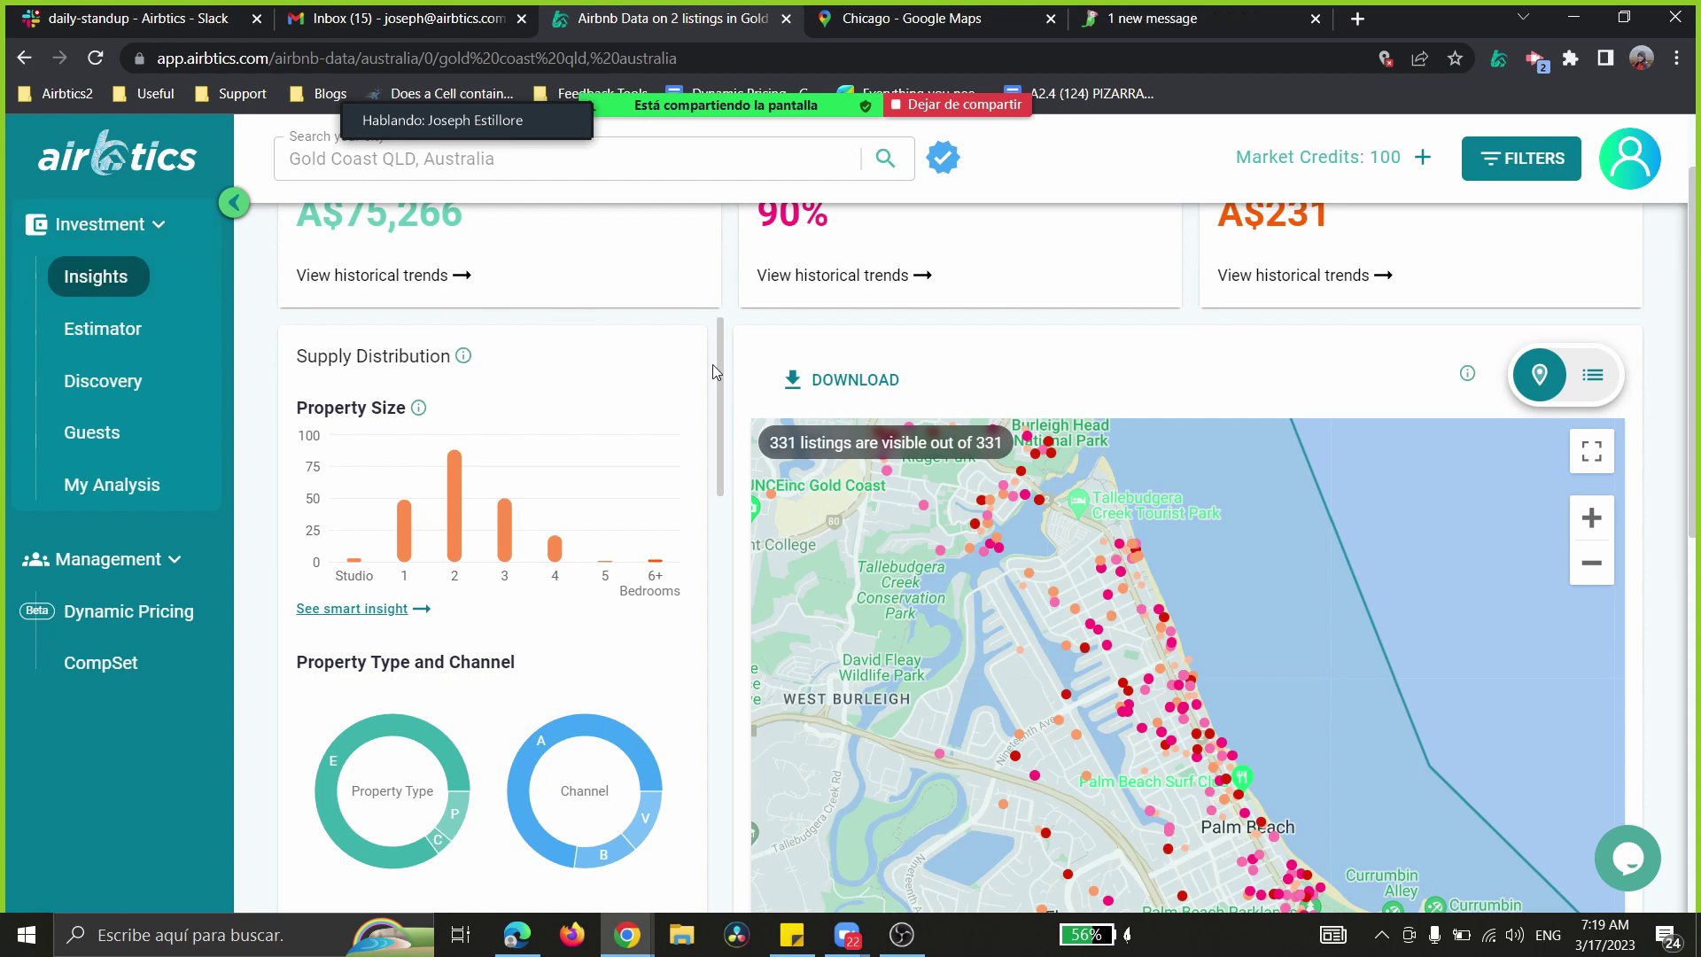
- Reach Top 3 Hosts and nudge the map so stats show A$74,689, 91%, A$229
scroll(722, 386, down, 1)
scroll(722, 388, down, 1)
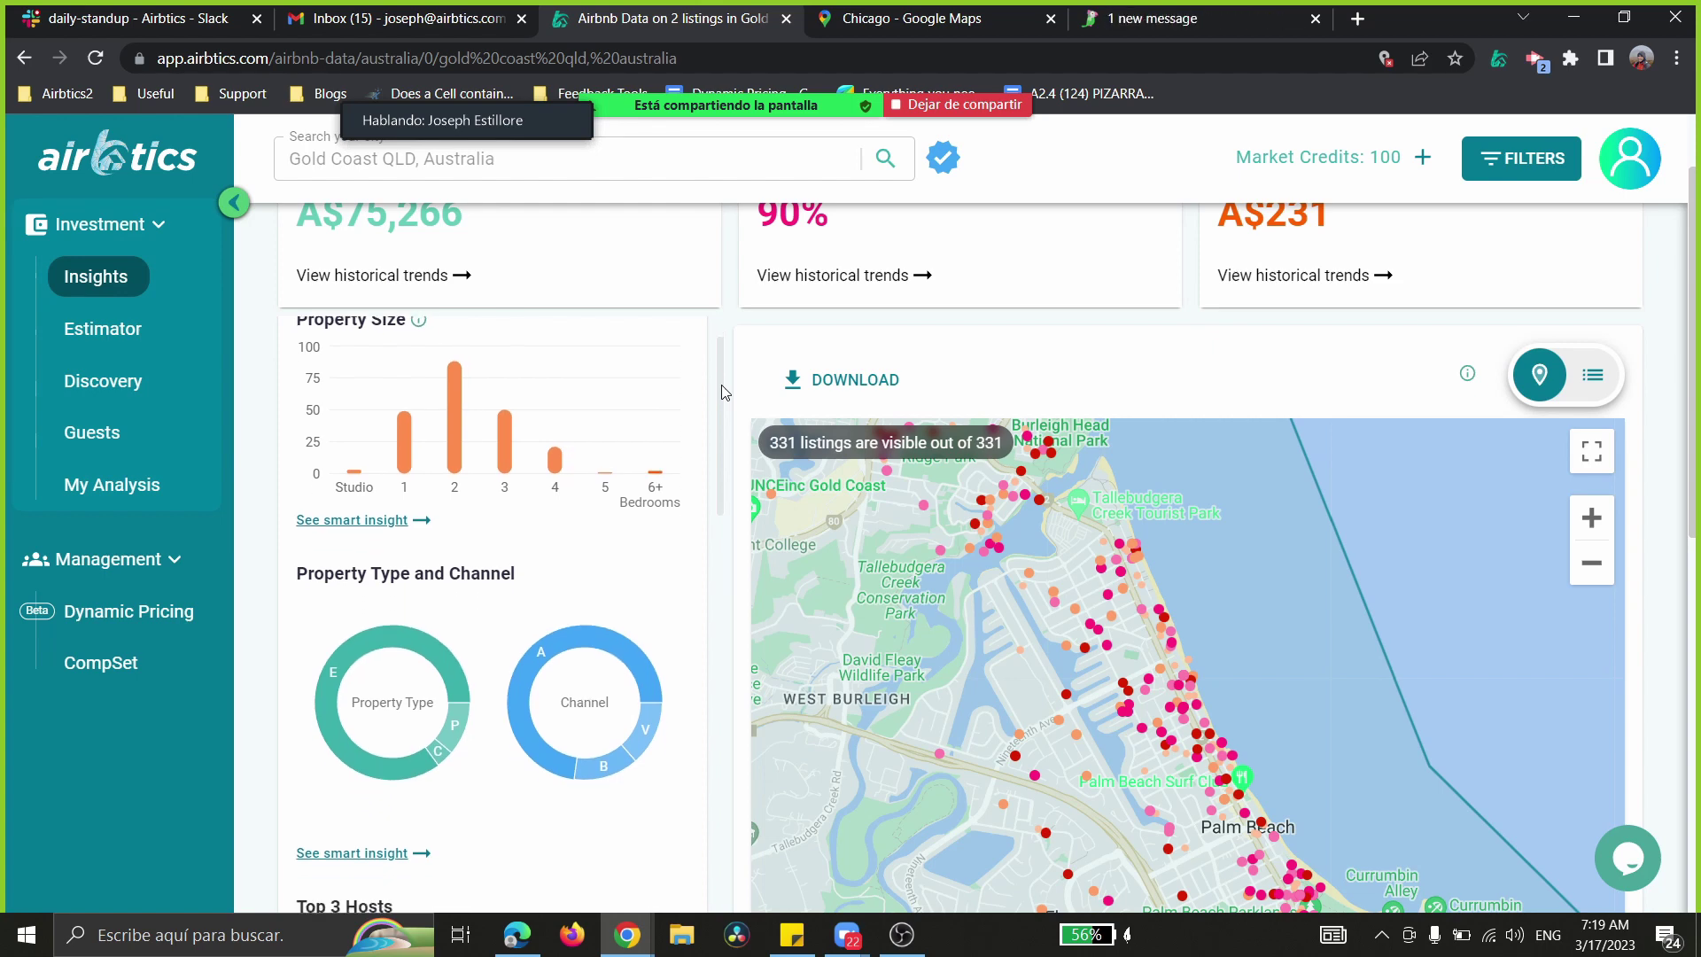
scroll(722, 399, down, 1)
drag(718, 409, 722, 482)
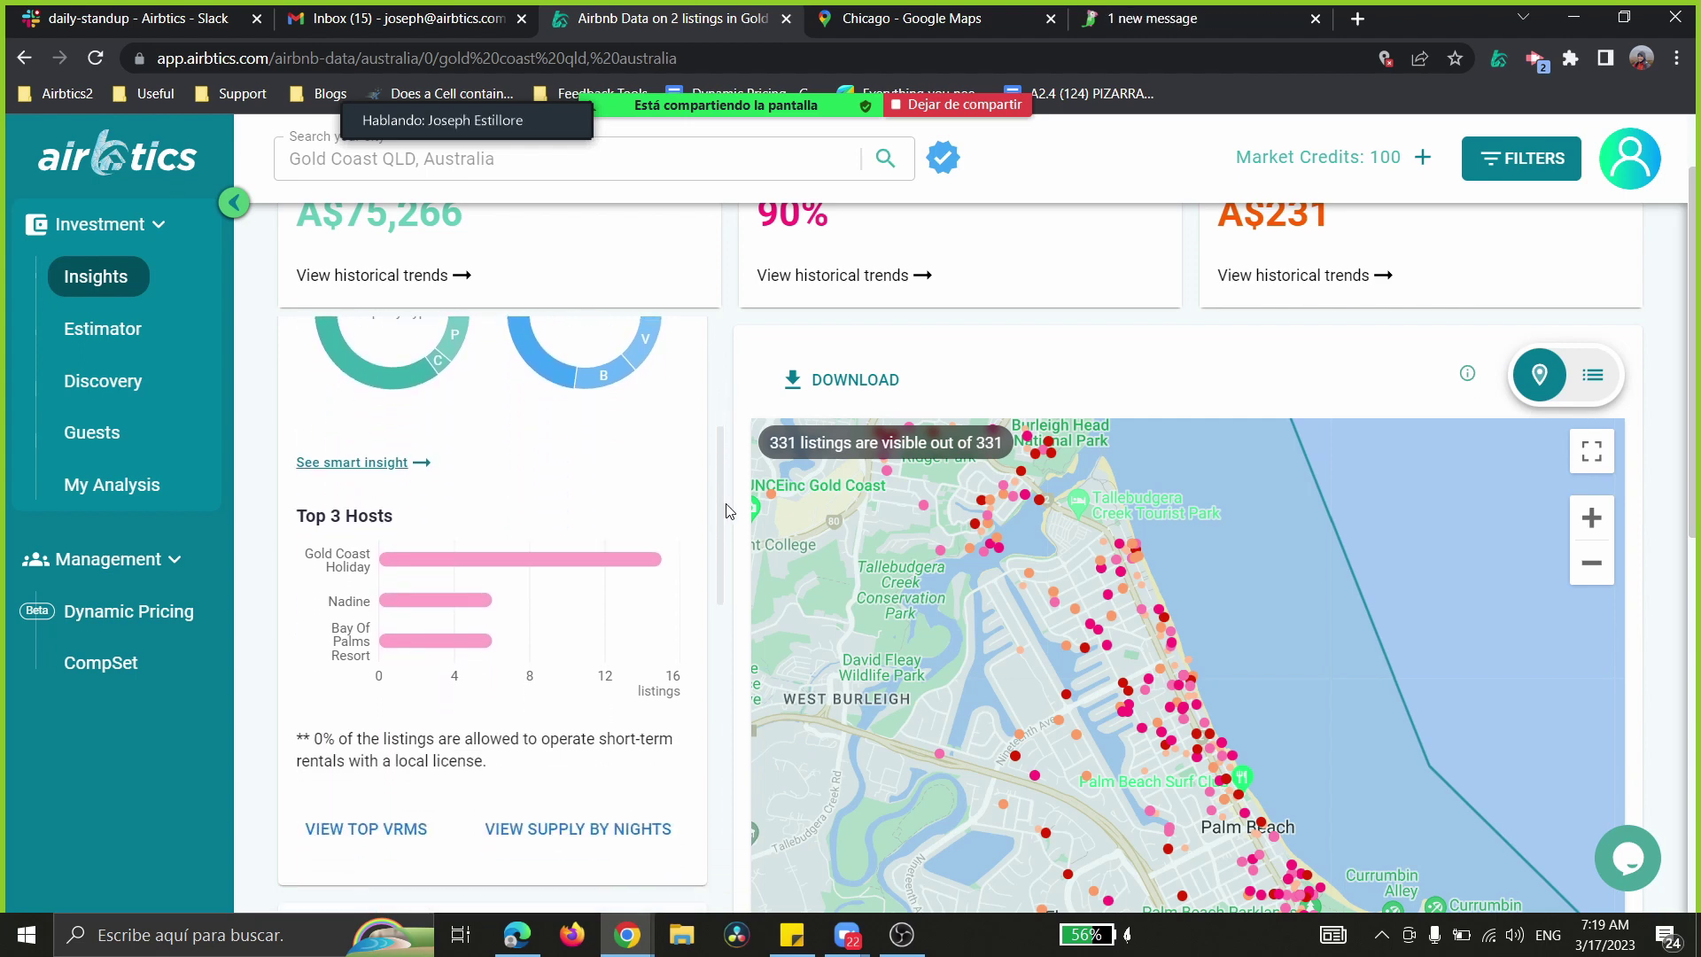
drag(1396, 640, 1458, 595)
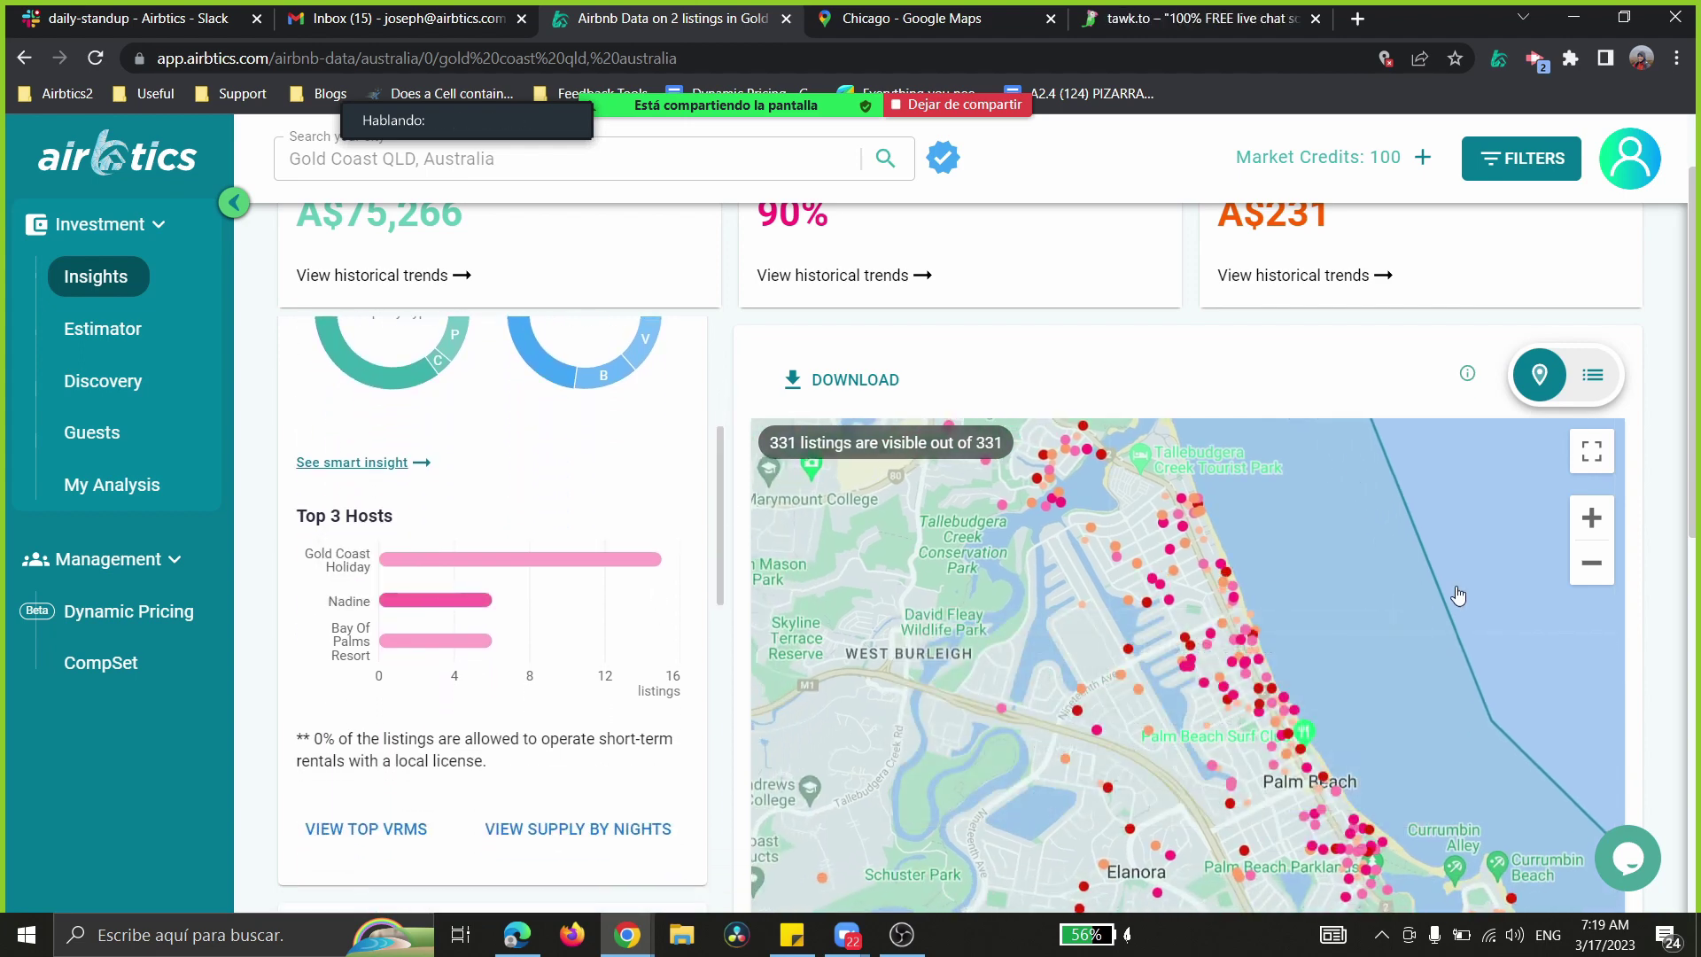
- Zoom the map out four levels to a clustered view of the wider region
click(1592, 565)
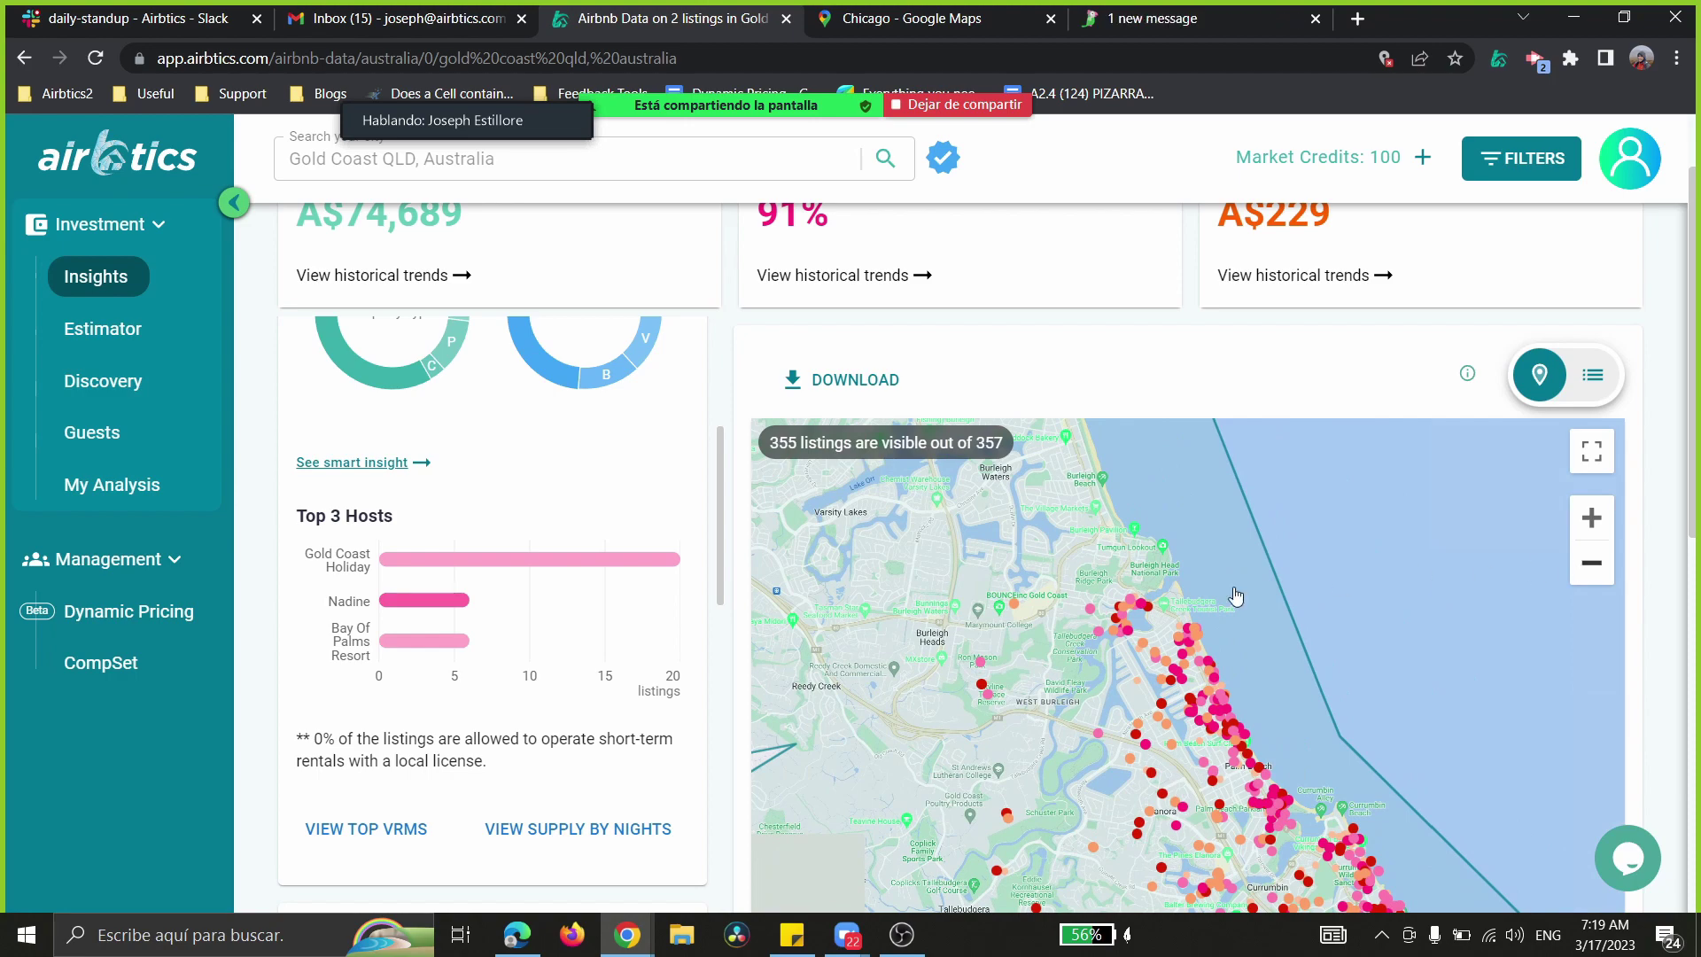
click(1600, 574)
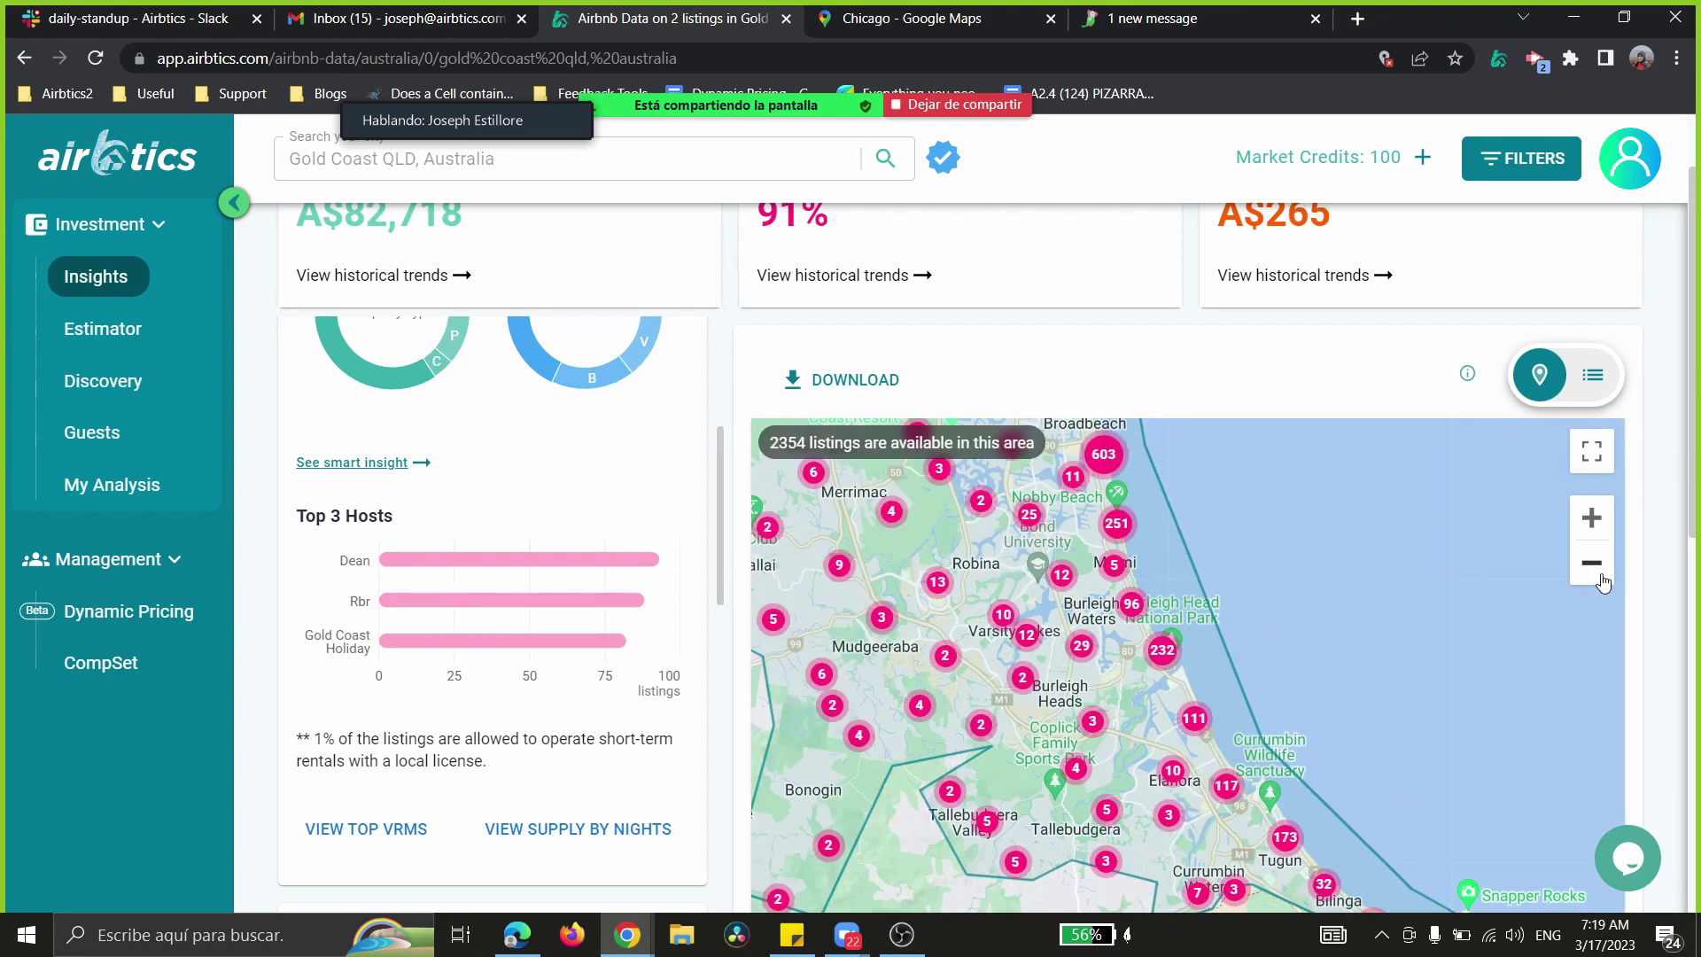
drag(487, 760, 403, 738)
click(403, 738)
click(1591, 563)
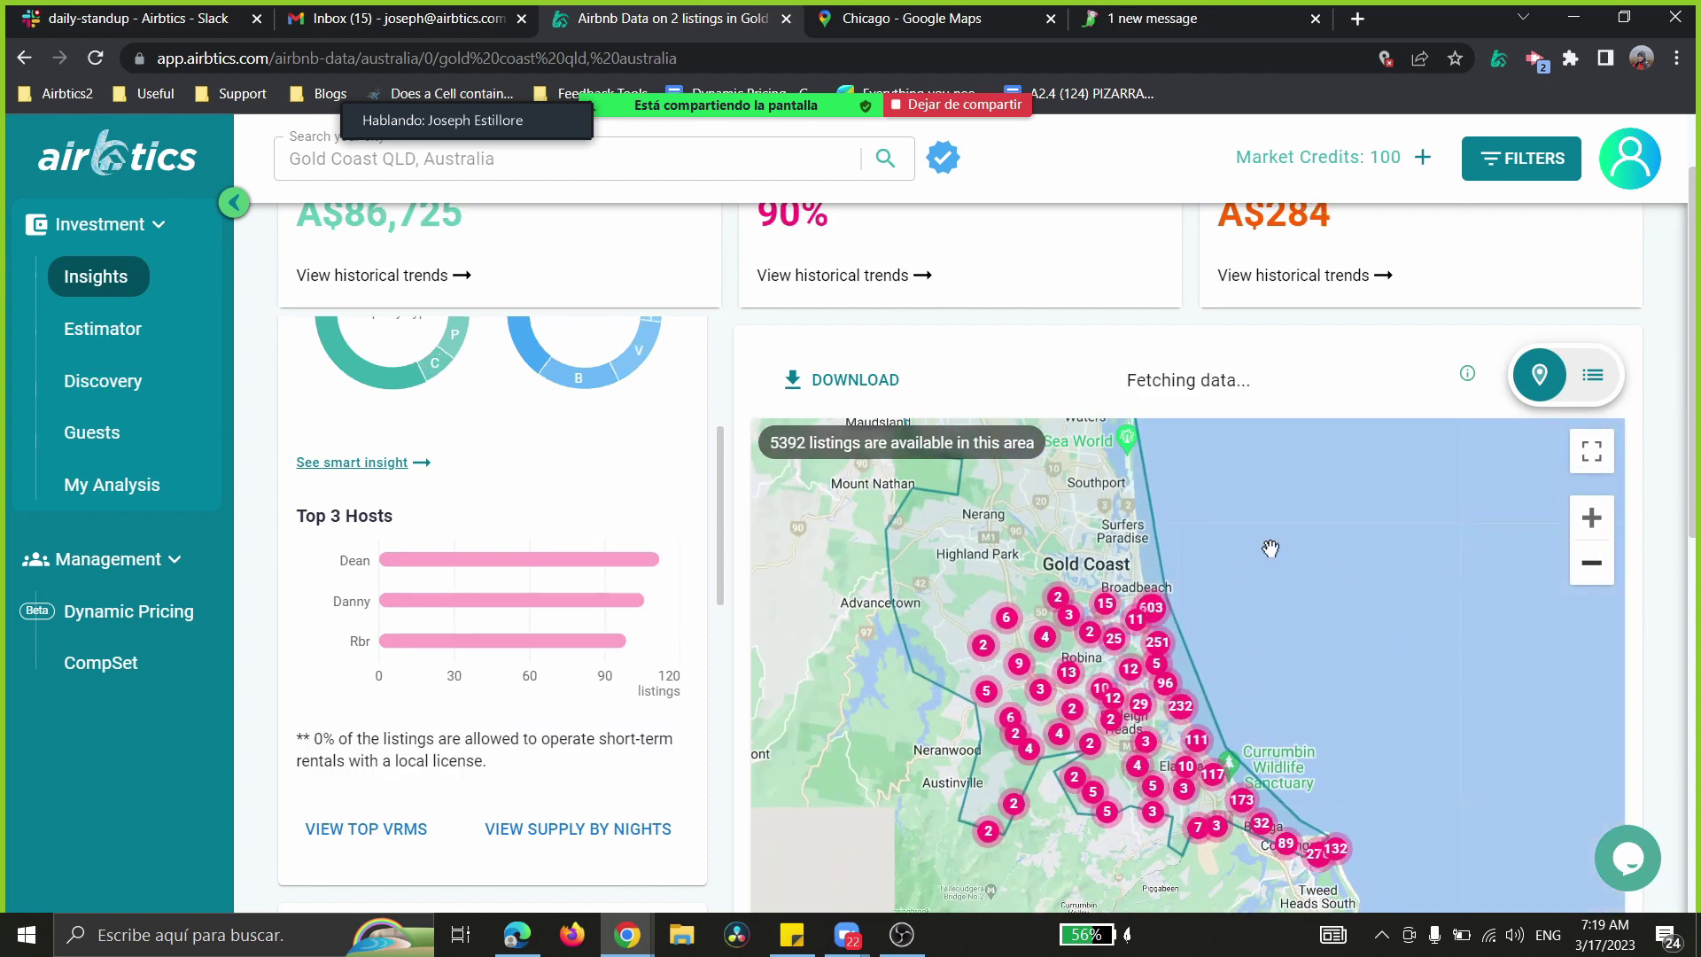
click(1595, 563)
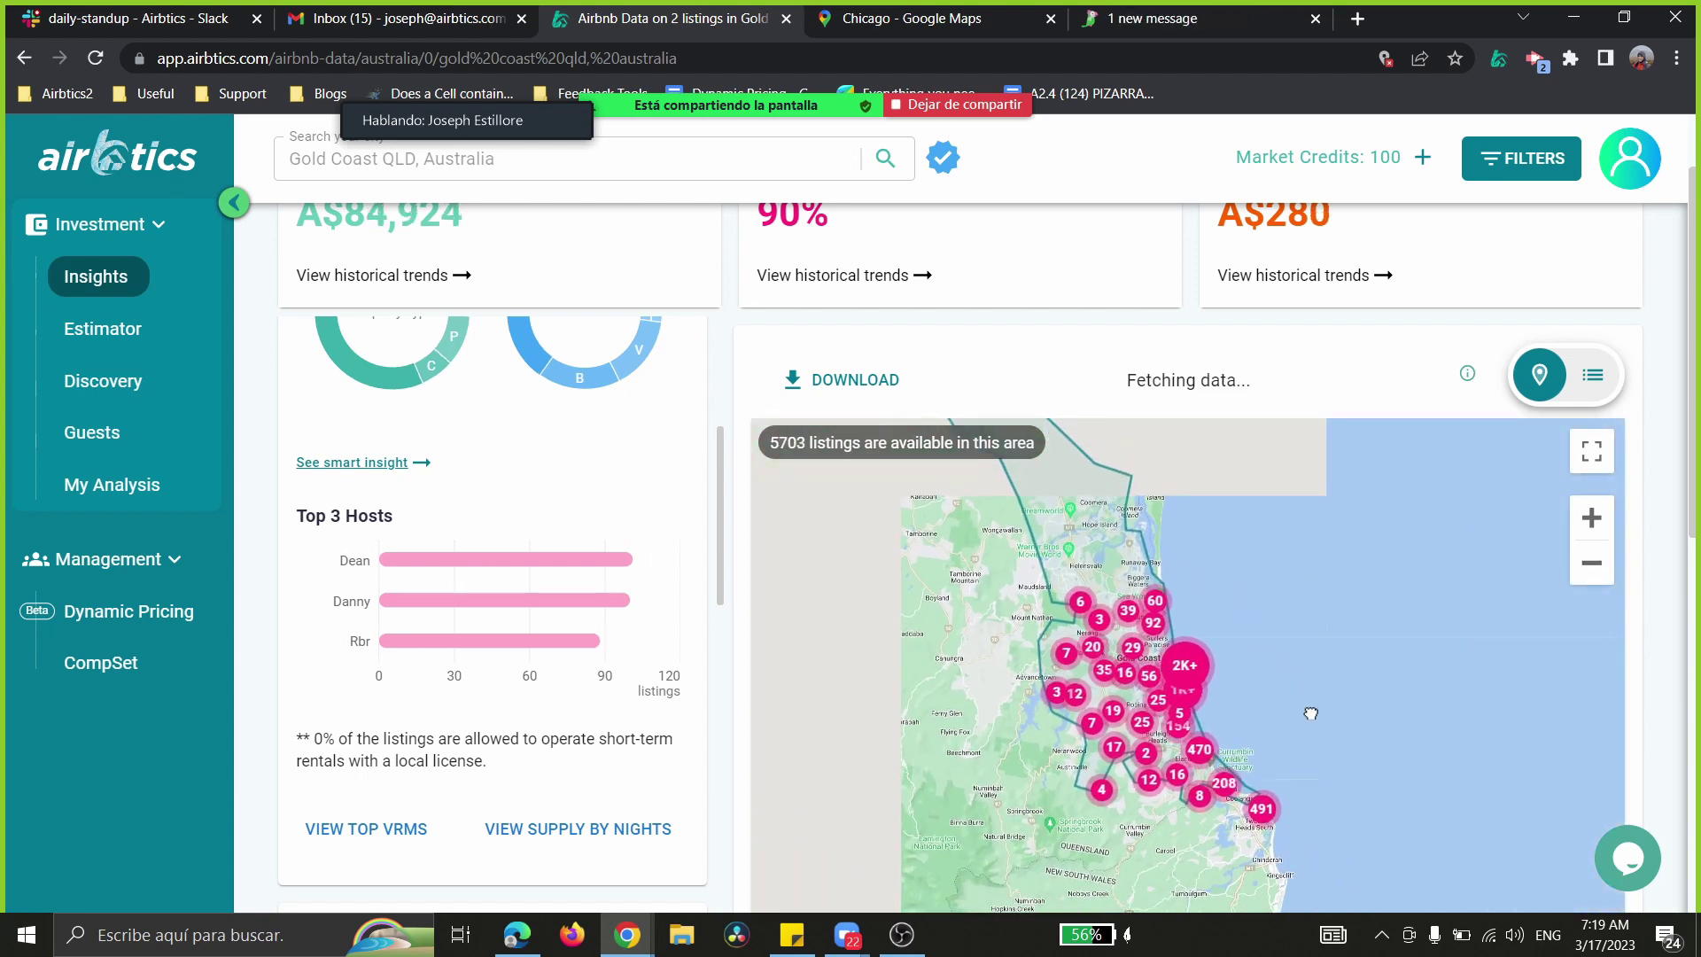
- Centre on the Gold Coast and zoom in three levels, giving 4695 listings and A$92,240
drag(1269, 656, 1314, 713)
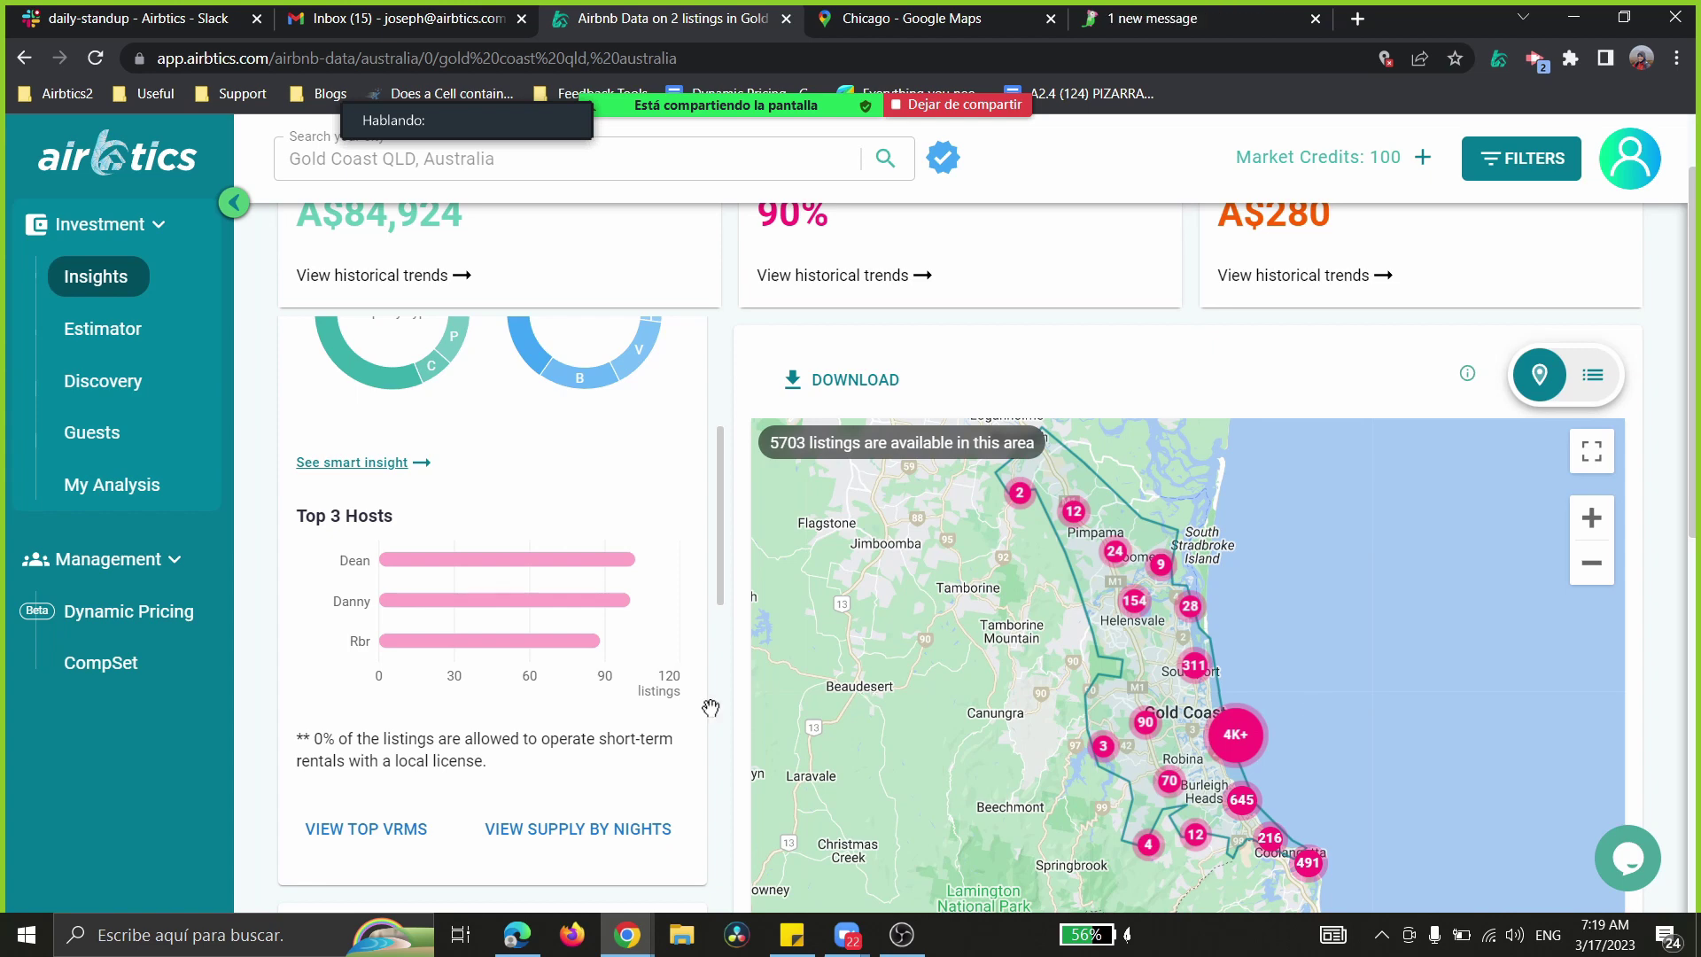
drag(303, 740, 353, 741)
click(475, 755)
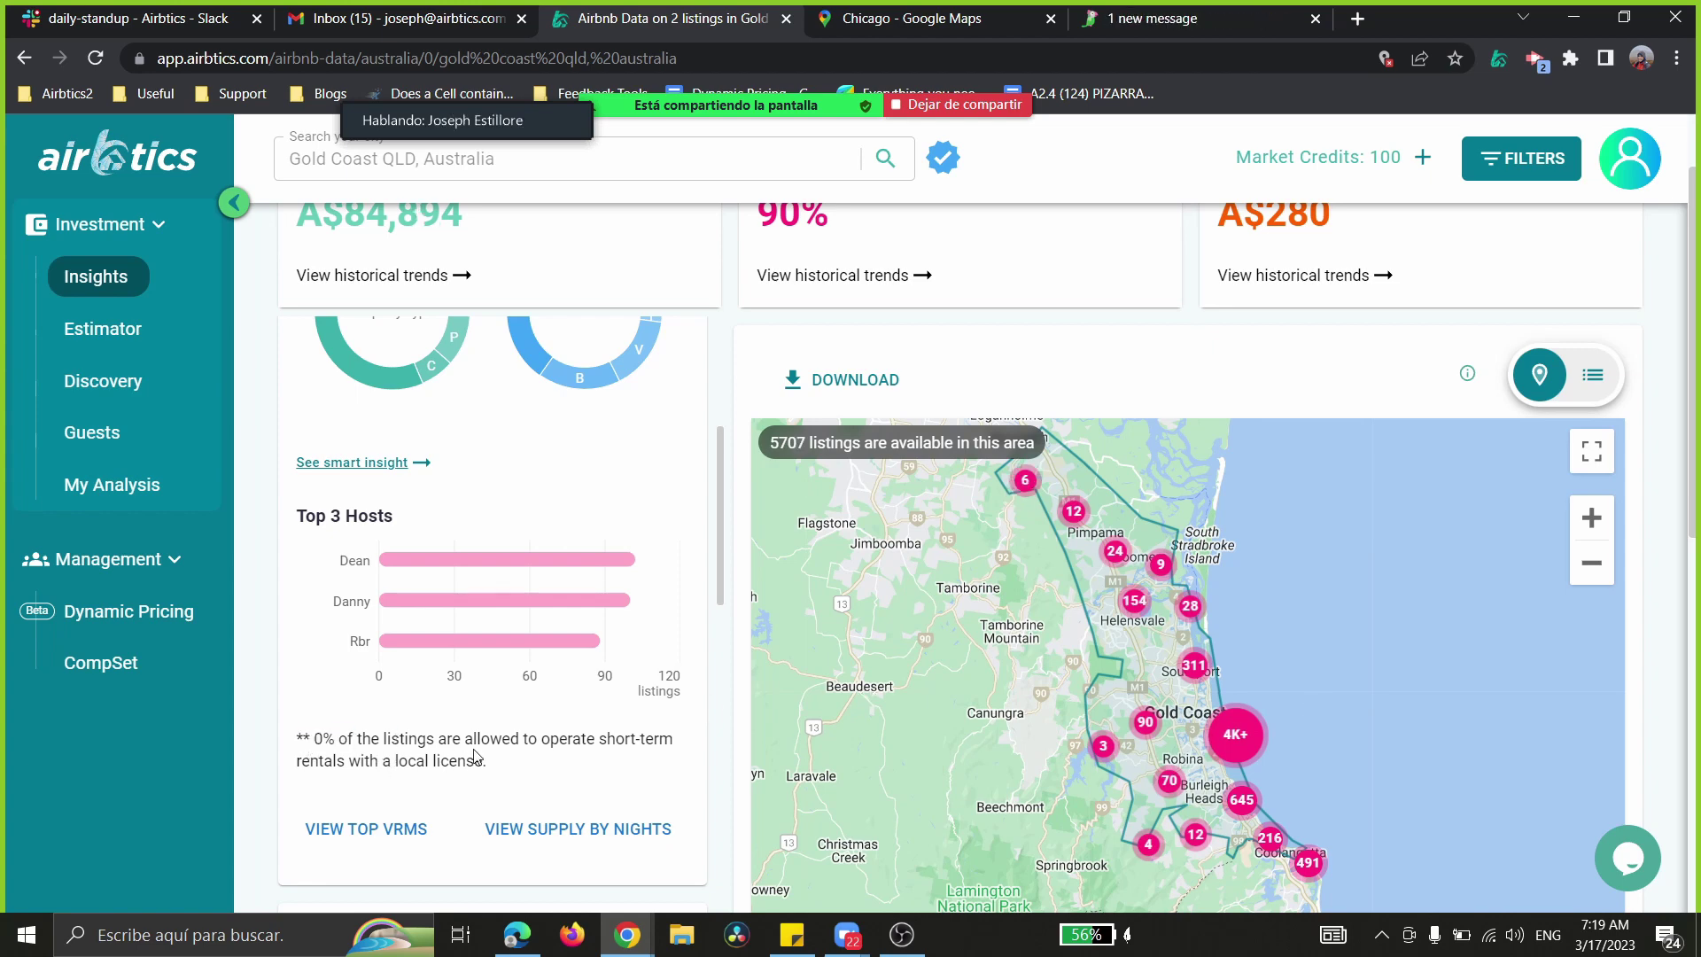
click(1592, 517)
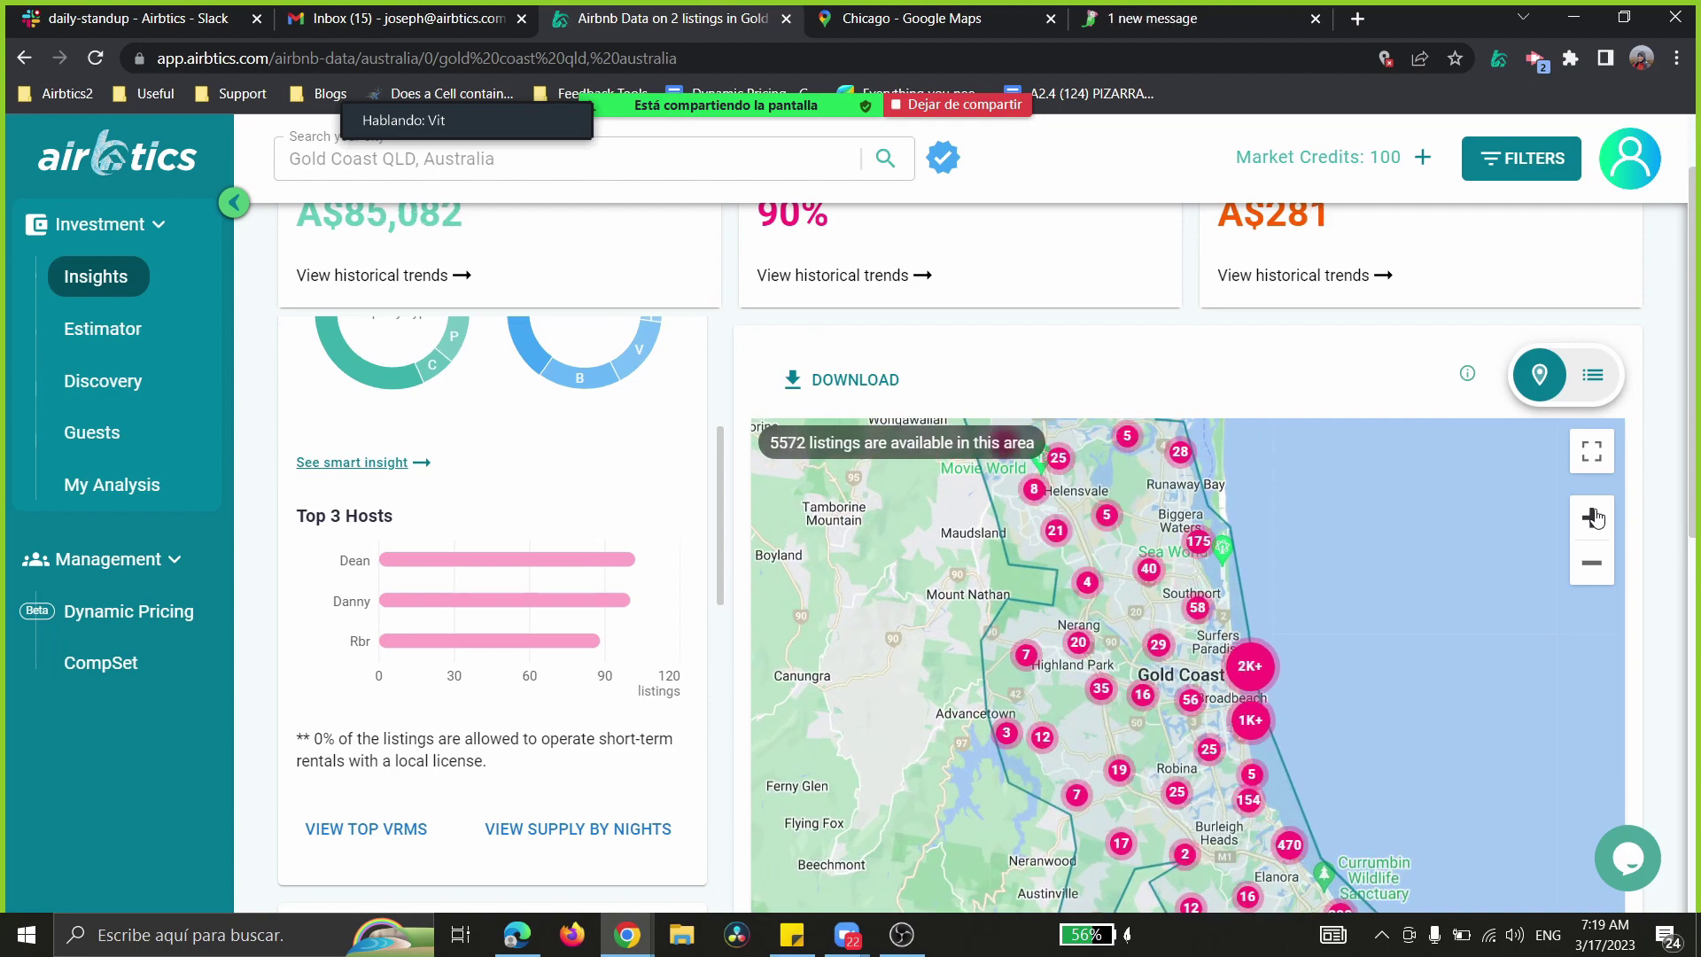
click(1592, 517)
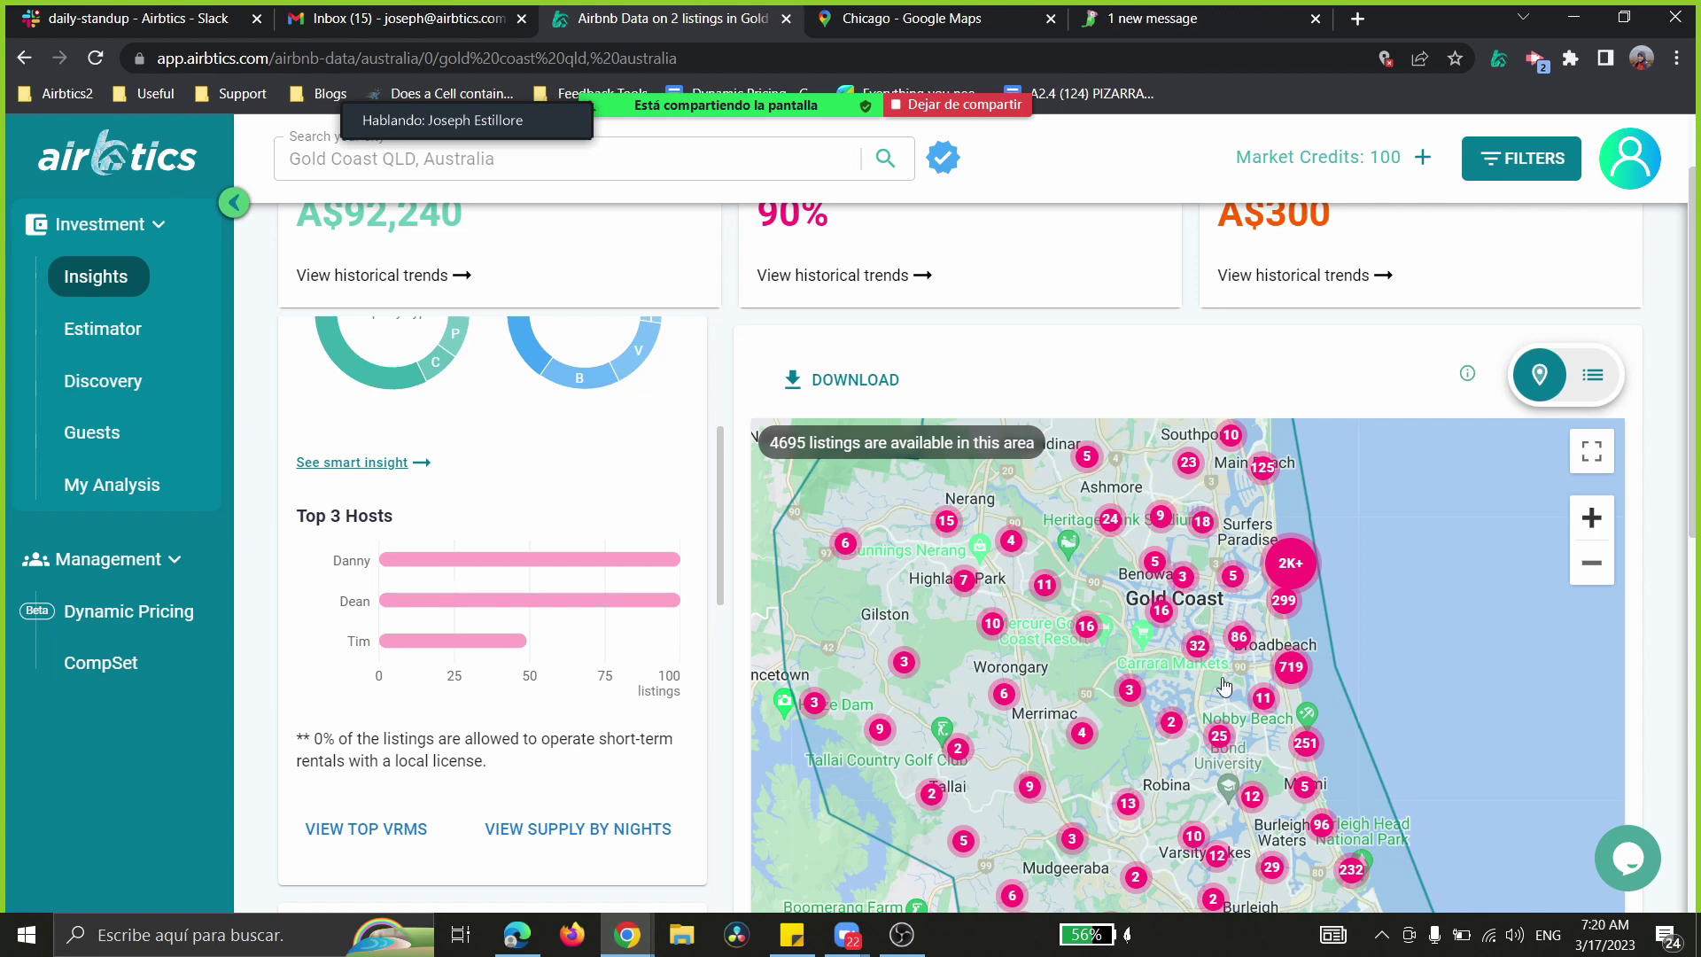
click(1595, 523)
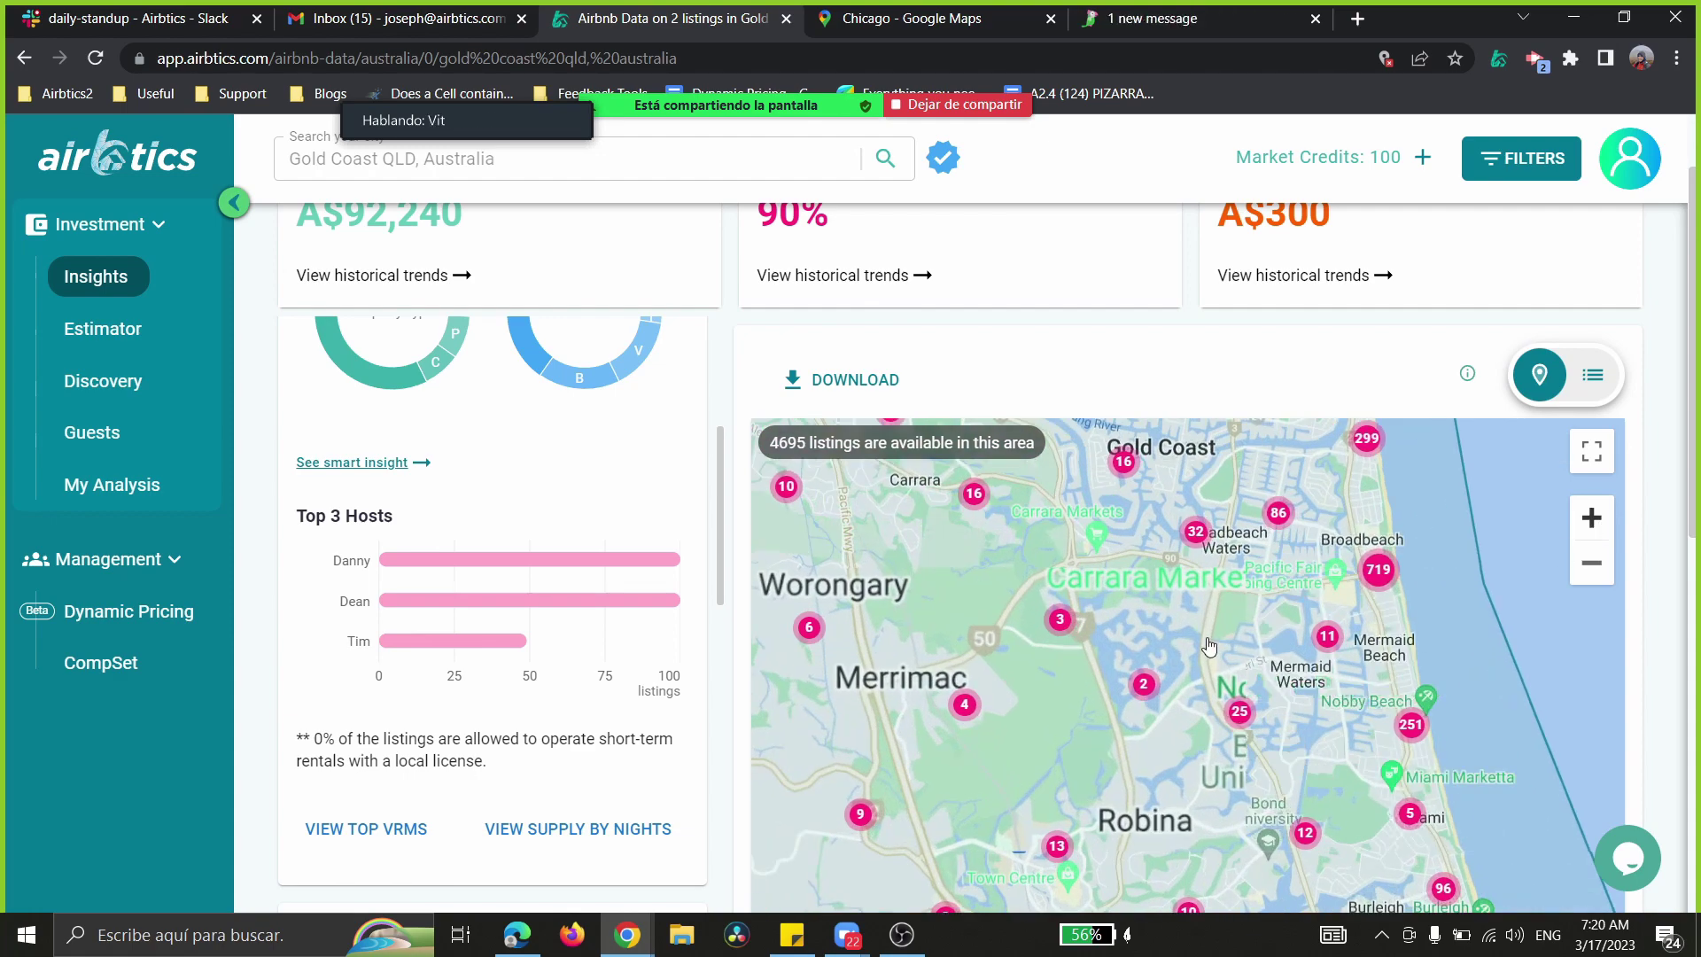
- Pan south toward Burleigh Heads and view a Varsity Lakes listing's details card
drag(1146, 682, 978, 555)
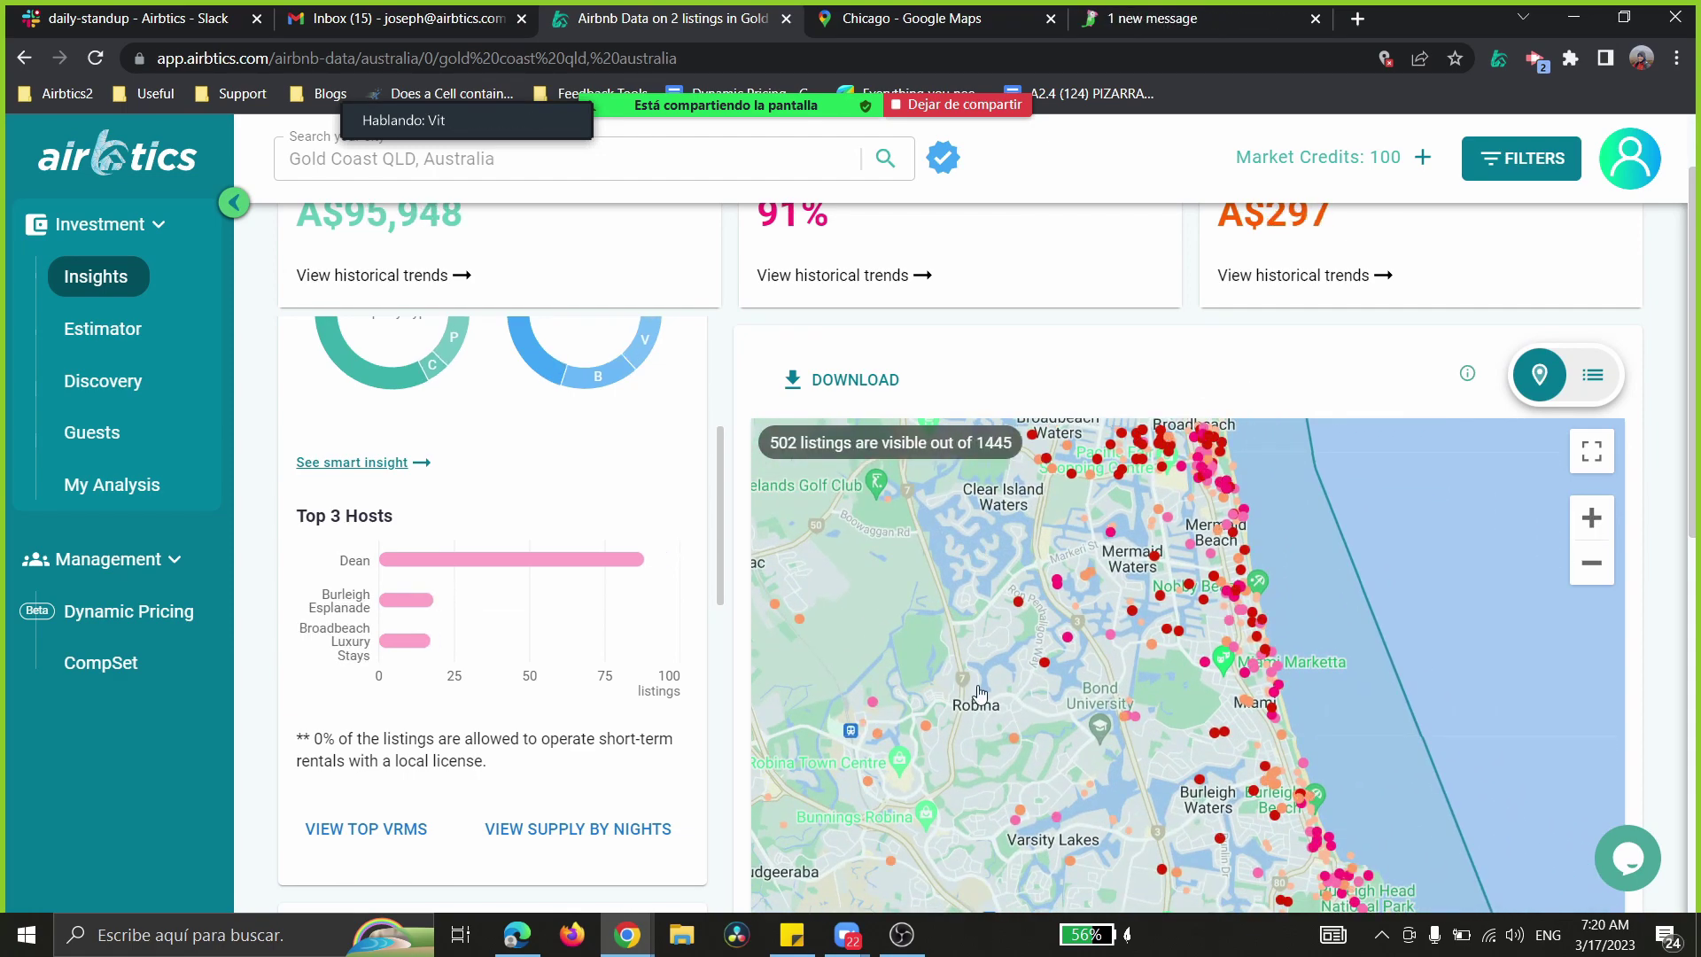
drag(977, 694, 957, 518)
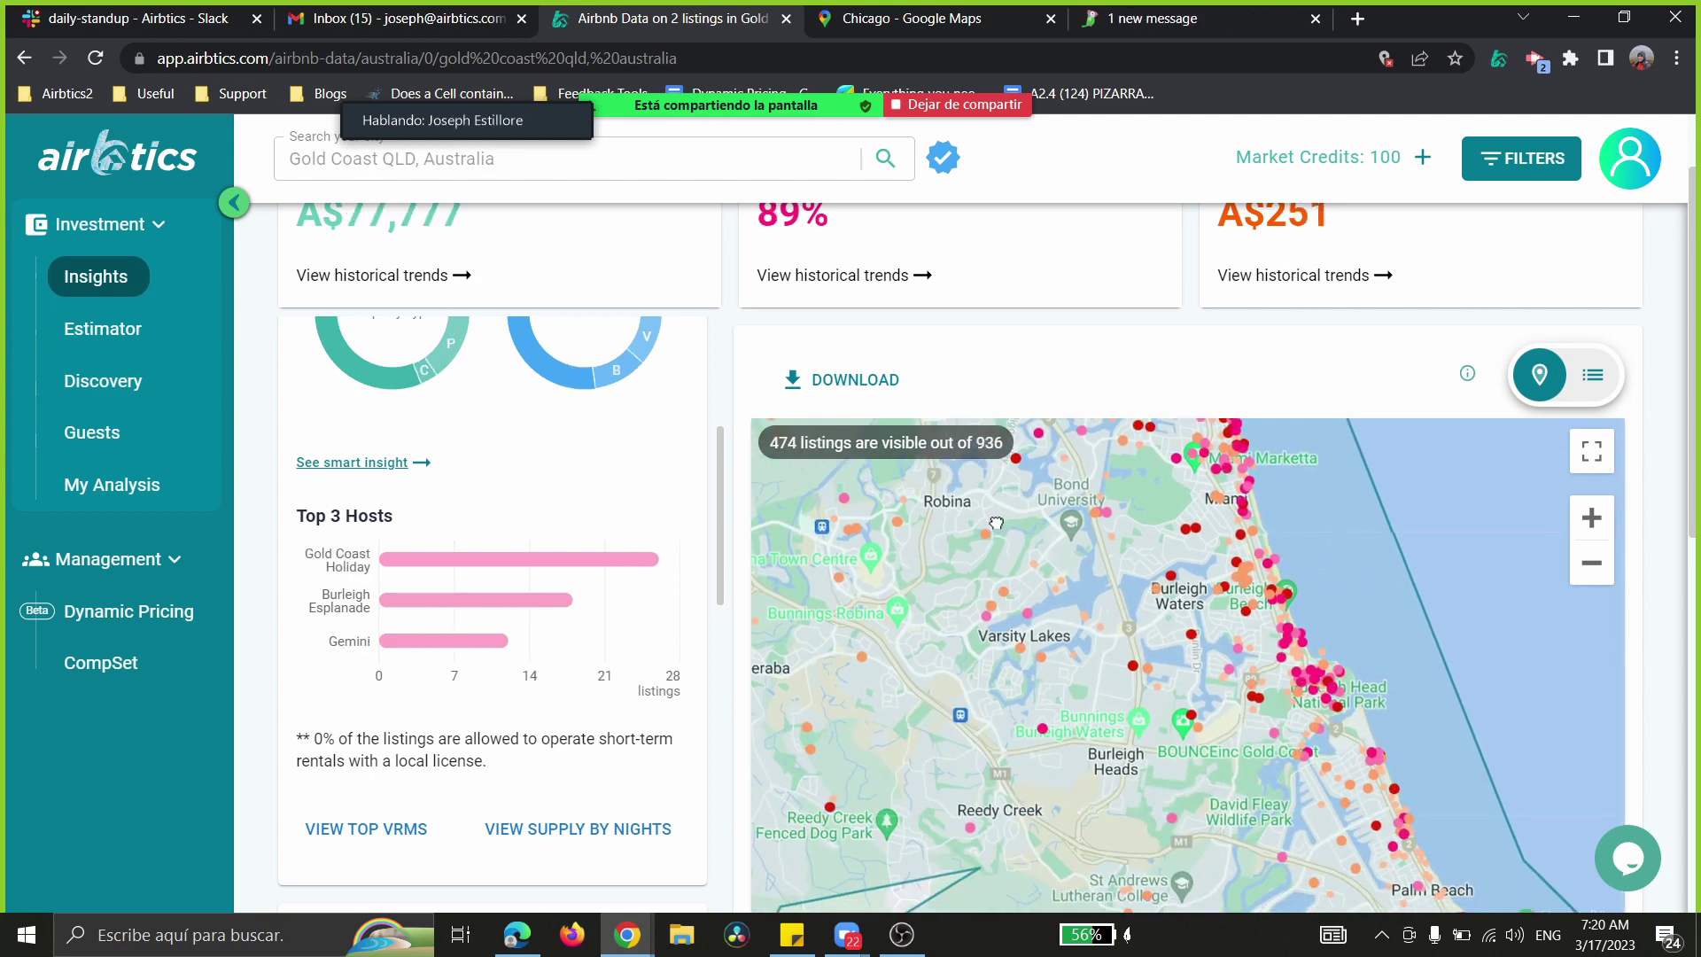
click(1021, 613)
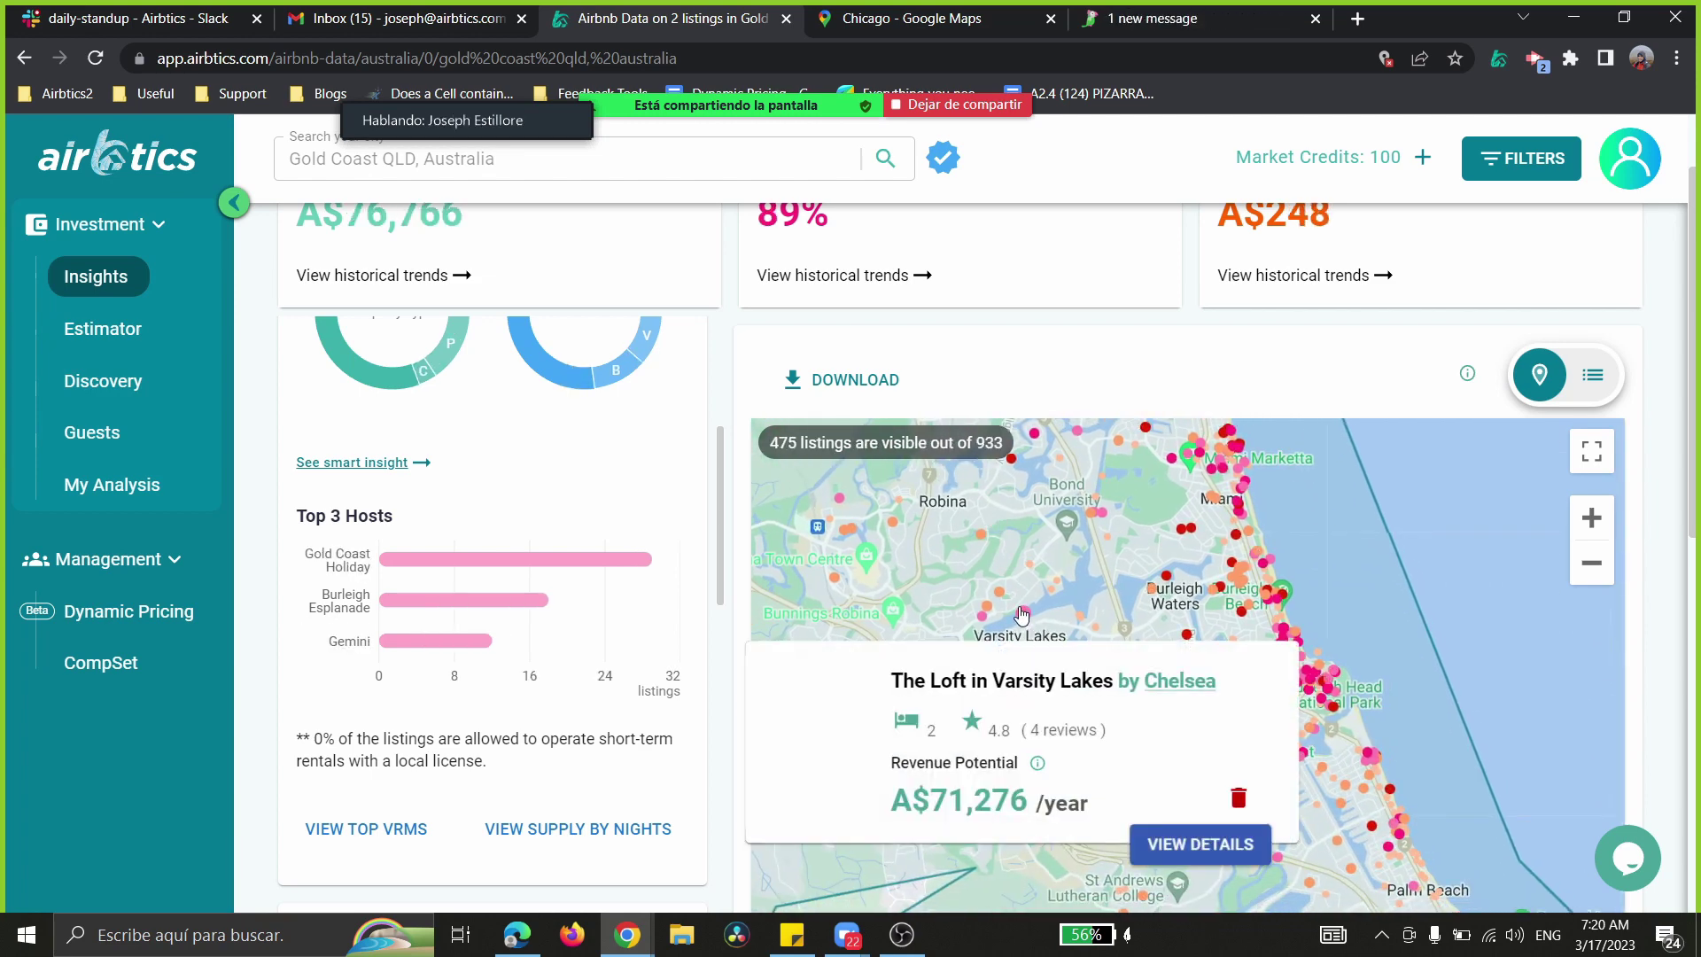
click(1019, 567)
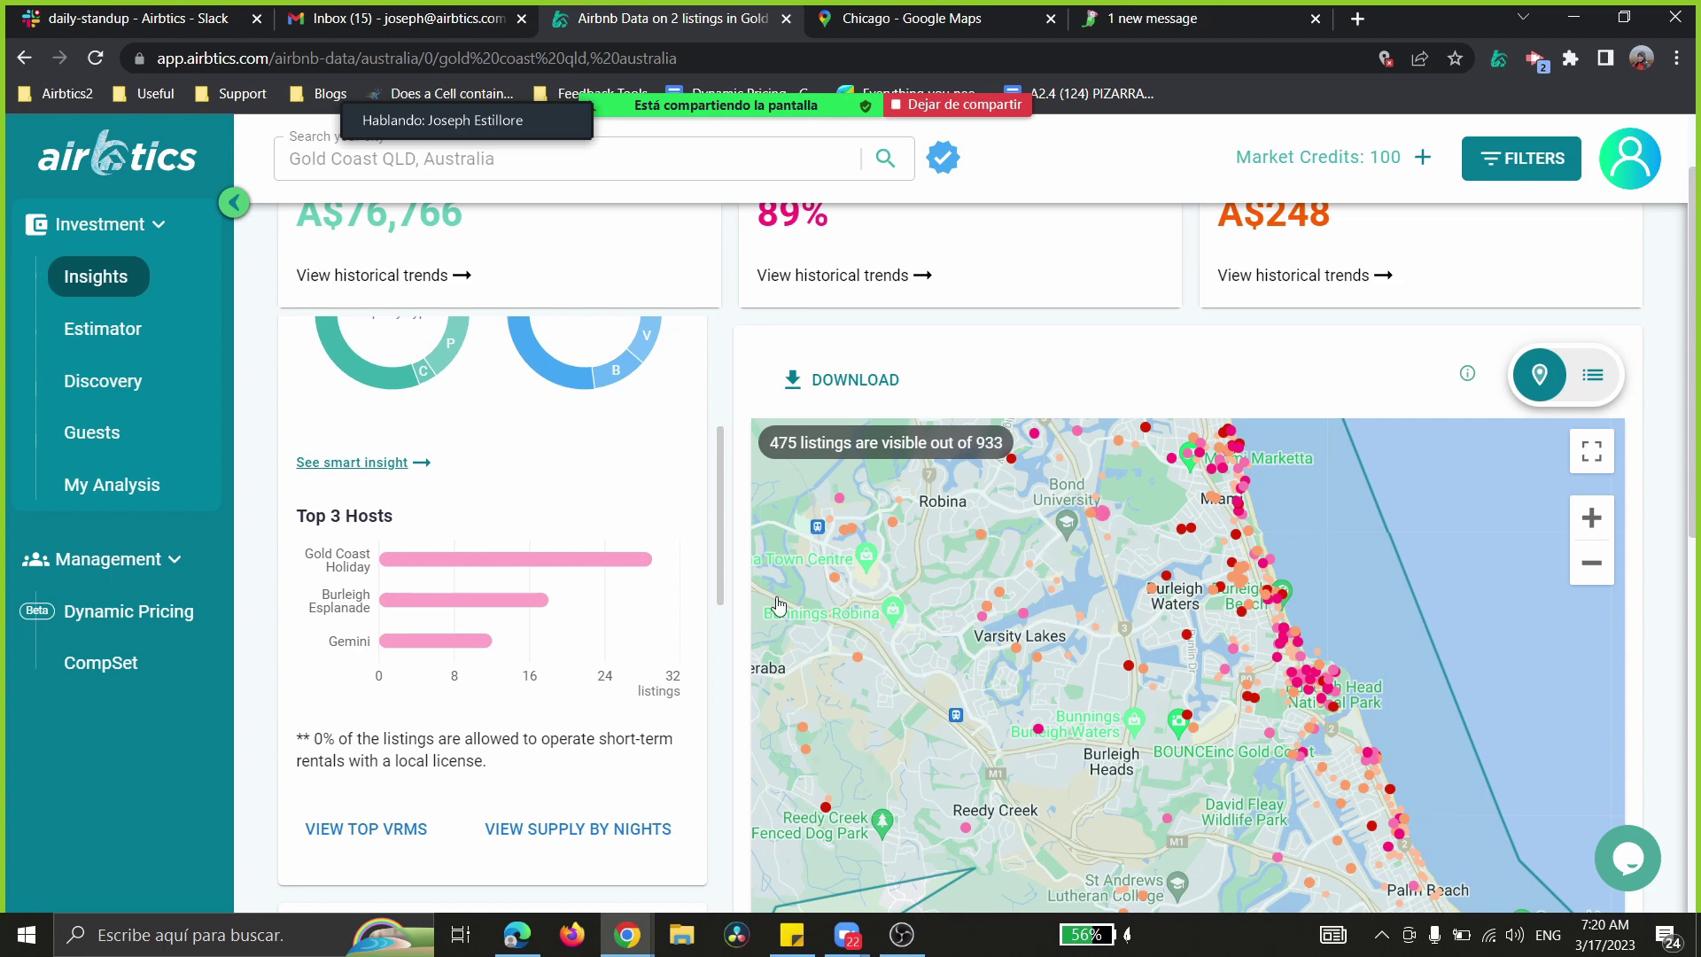
- Zoom out one level to cover 2862 listings at A$84,135 revenue and A$273 nightly
drag(487, 758, 286, 750)
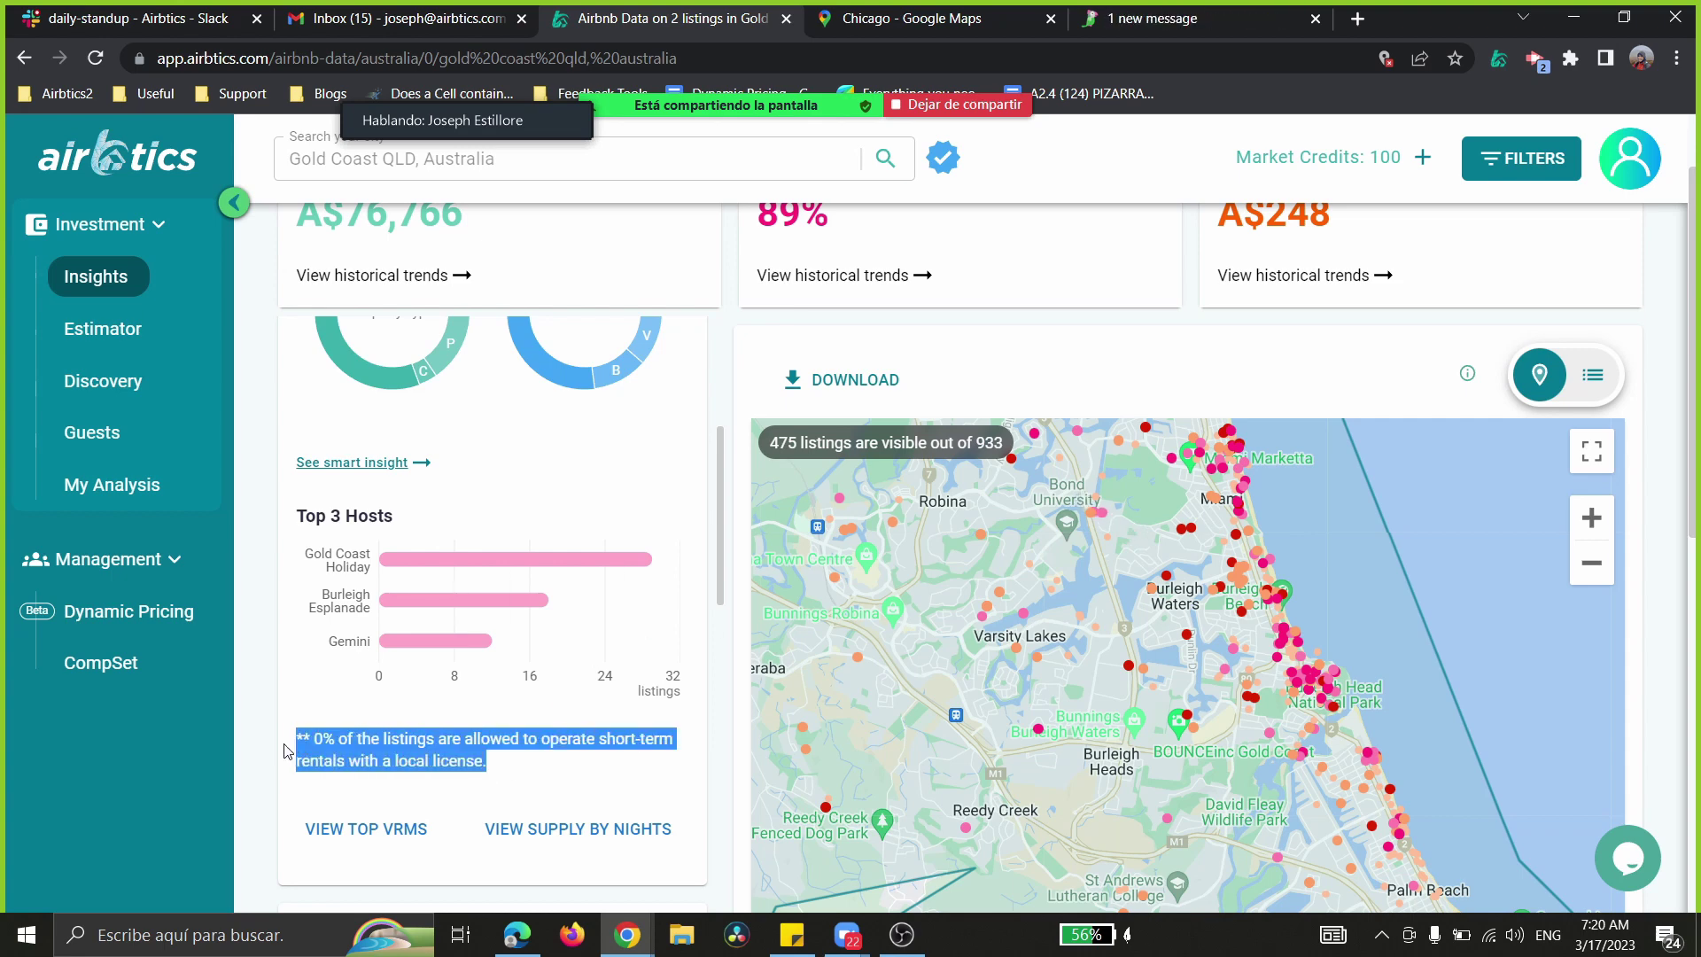
mouse_move(501, 764)
mouse_down()
mouse_move(301, 738)
mouse_move(460, 746)
mouse_move(514, 769)
mouse_up()
click(501, 769)
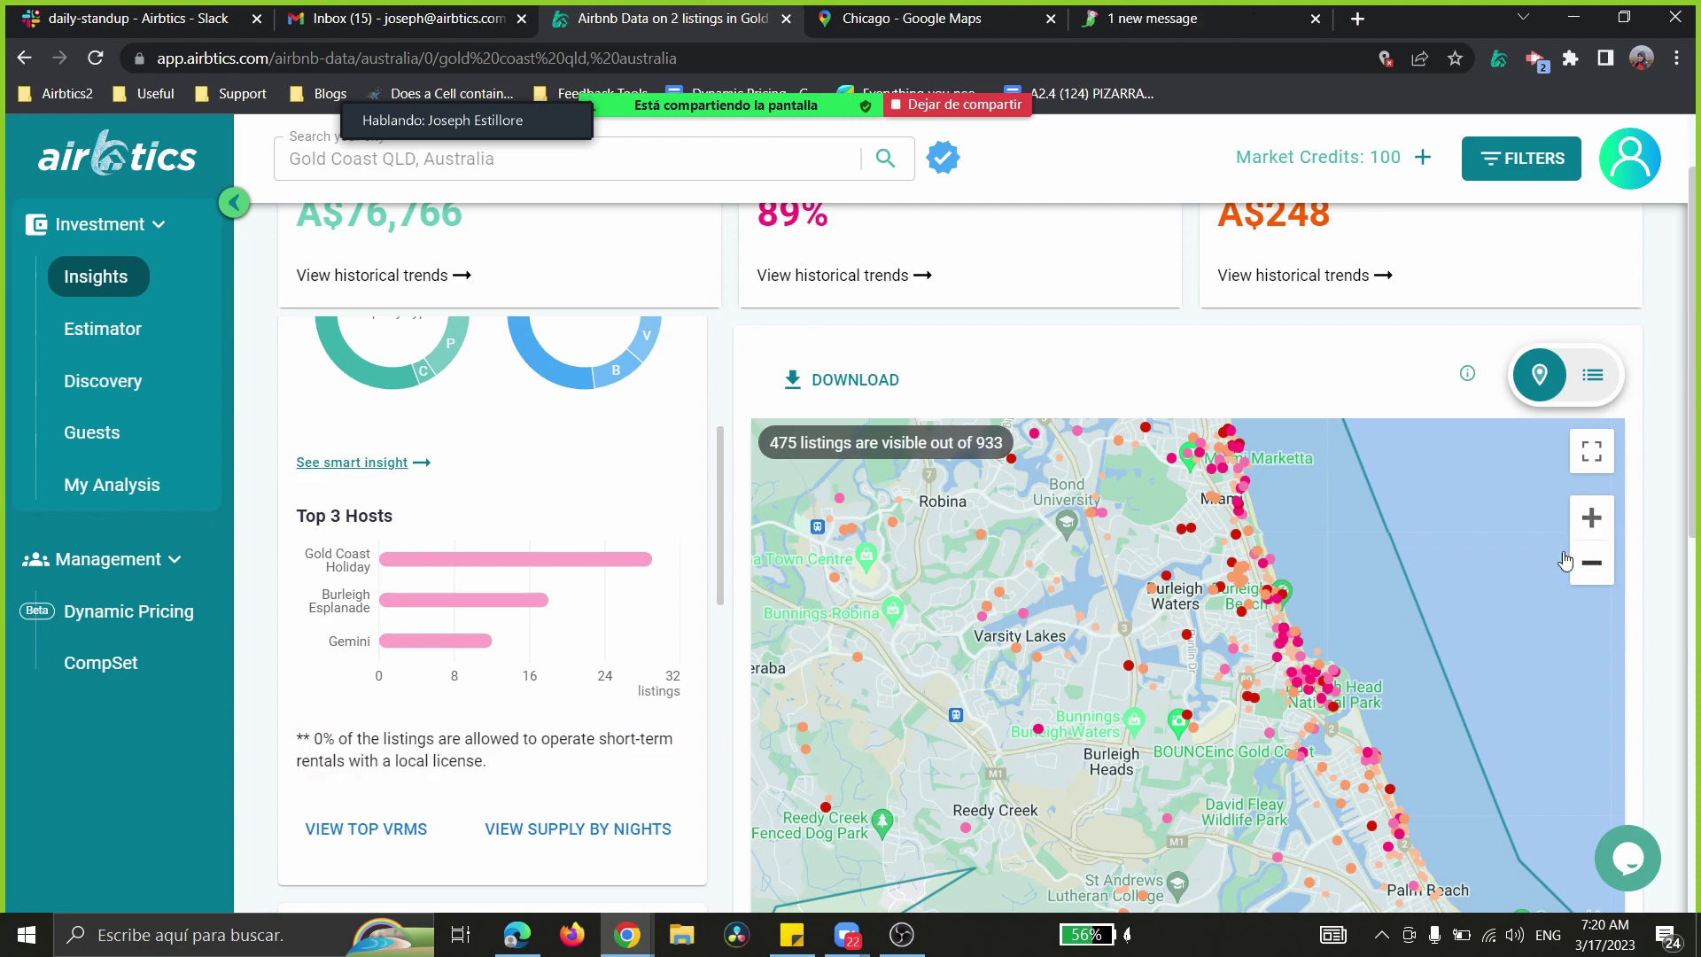
click(1592, 563)
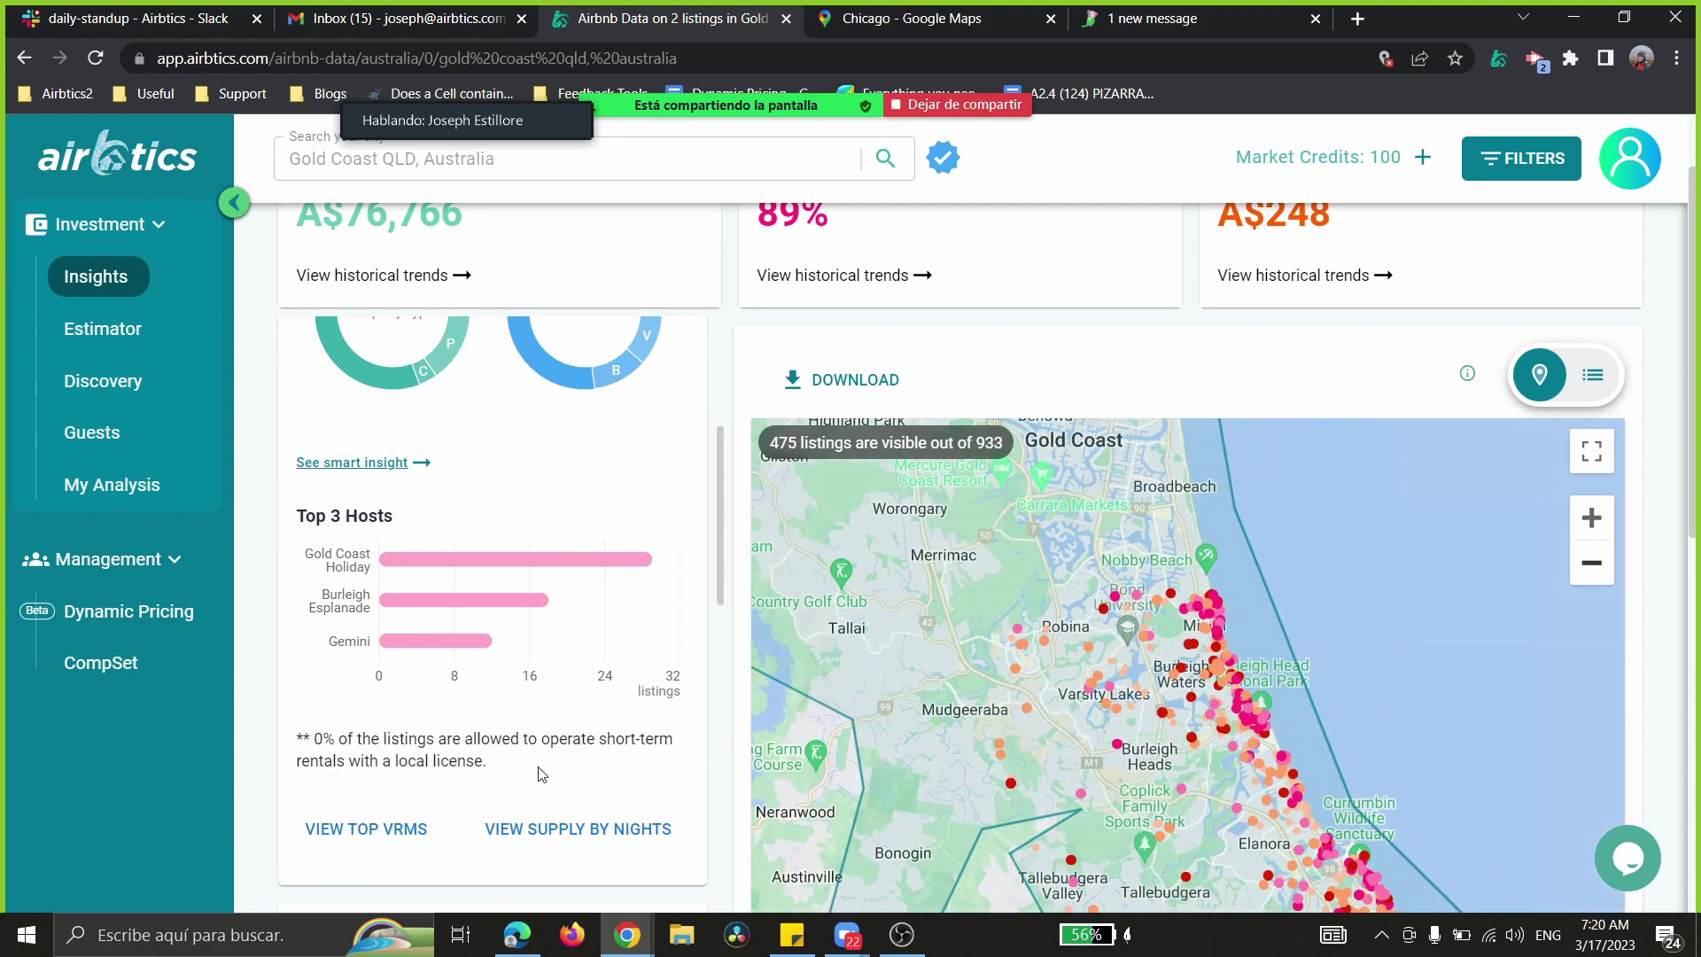
click(334, 742)
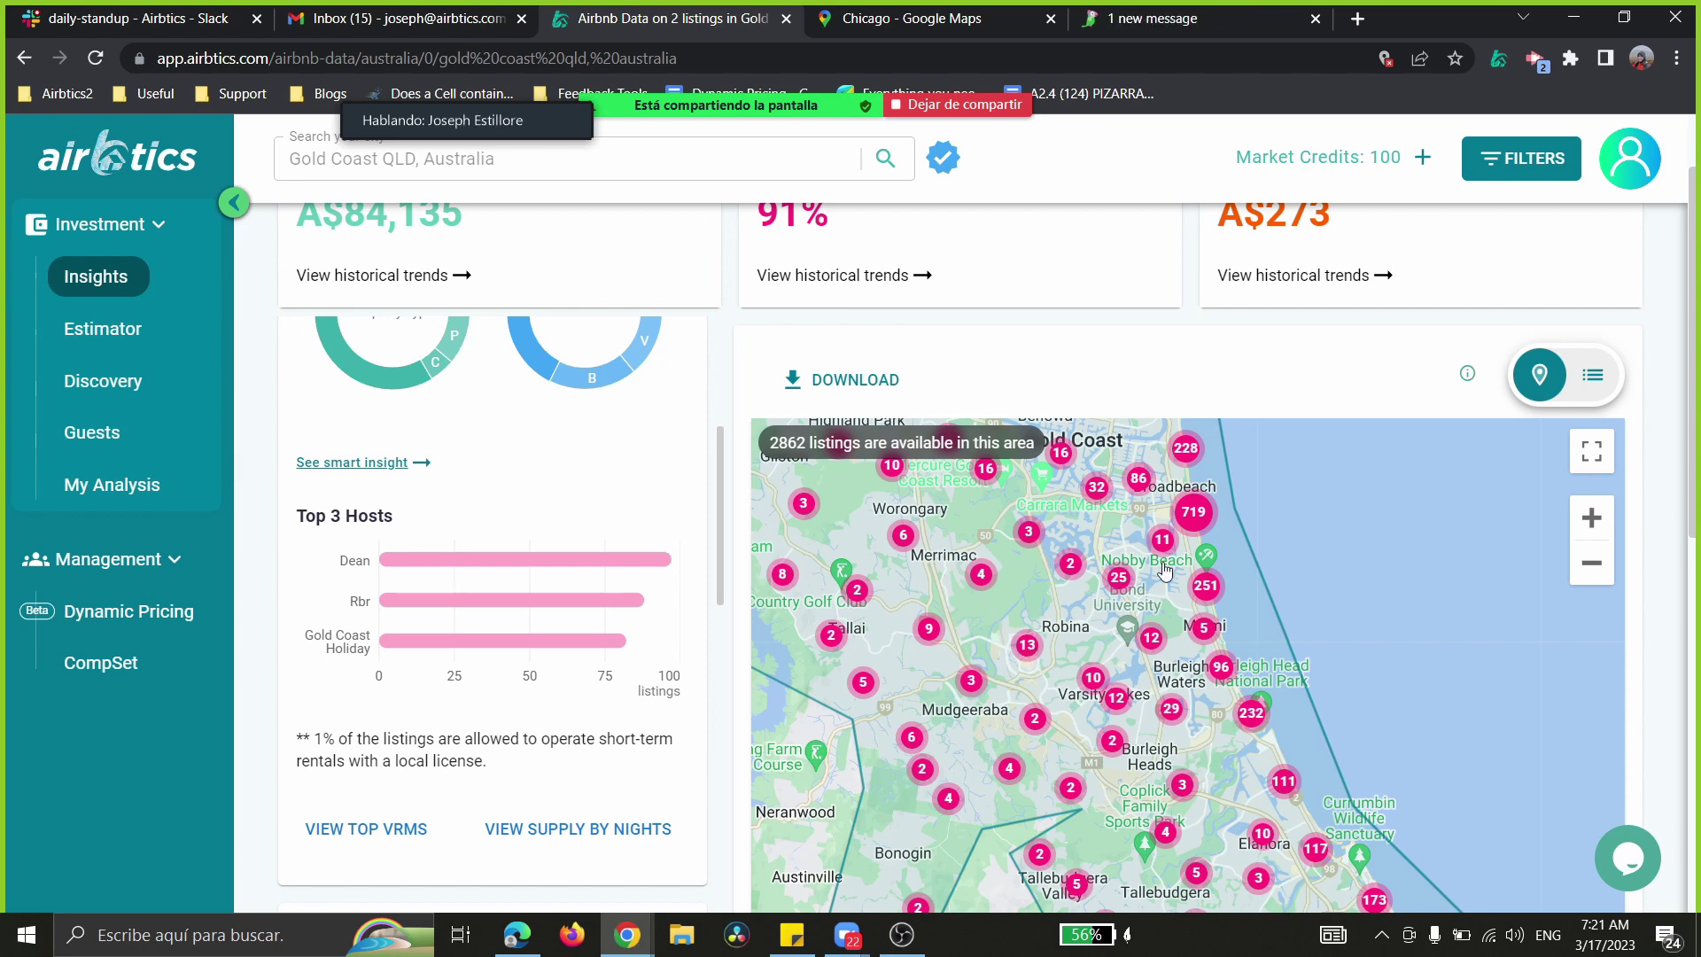
- Pan north past Southport, The Spit and Helensvale to Coomera and South Stradbroke
mouse_move(297, 733)
mouse_down()
mouse_move(490, 763)
mouse_move(292, 740)
mouse_up()
click(499, 769)
click(507, 767)
drag(956, 612, 1043, 779)
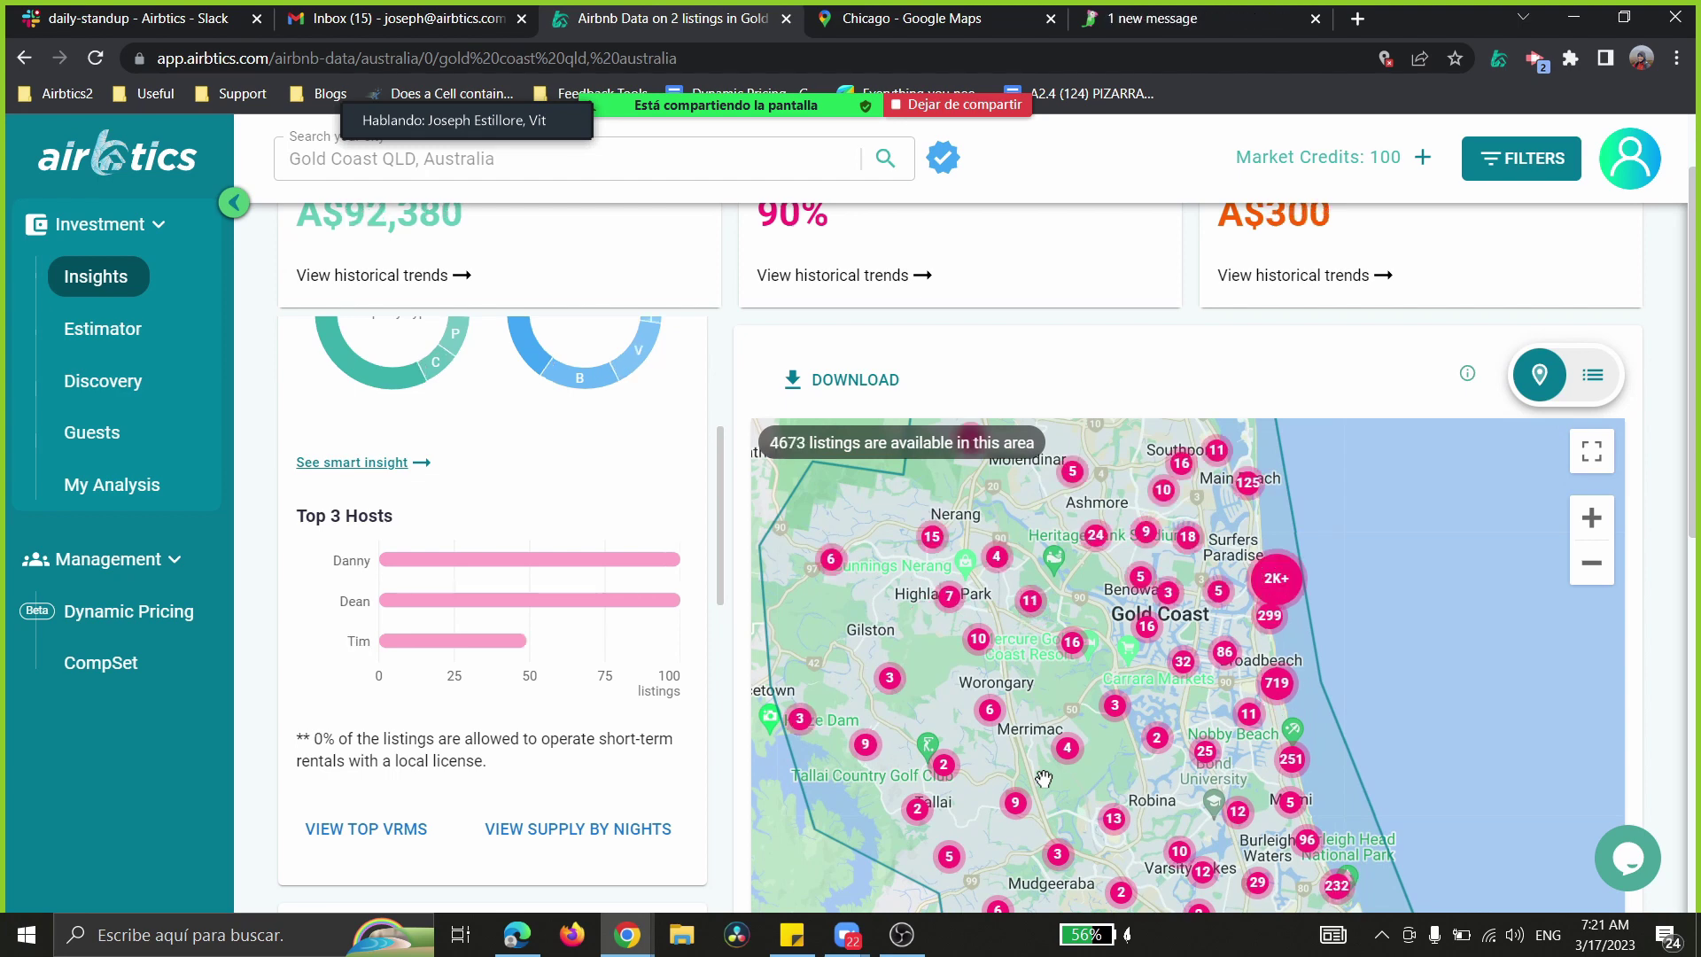
drag(1061, 554, 1036, 711)
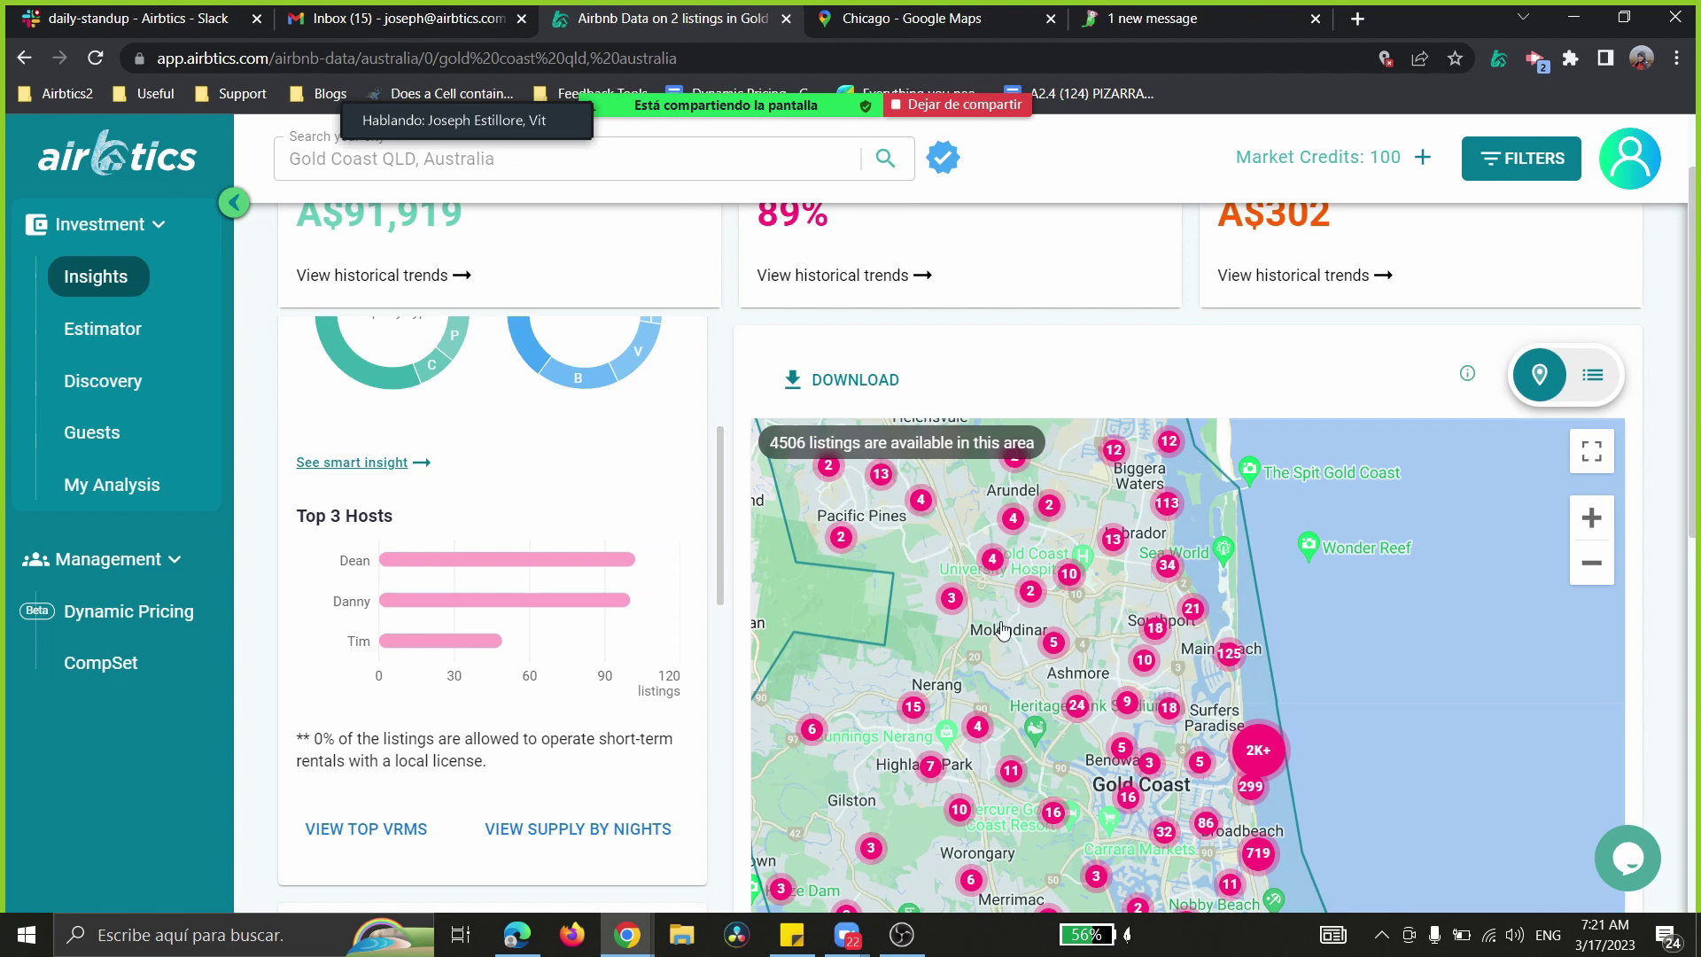
drag(1001, 628, 1023, 853)
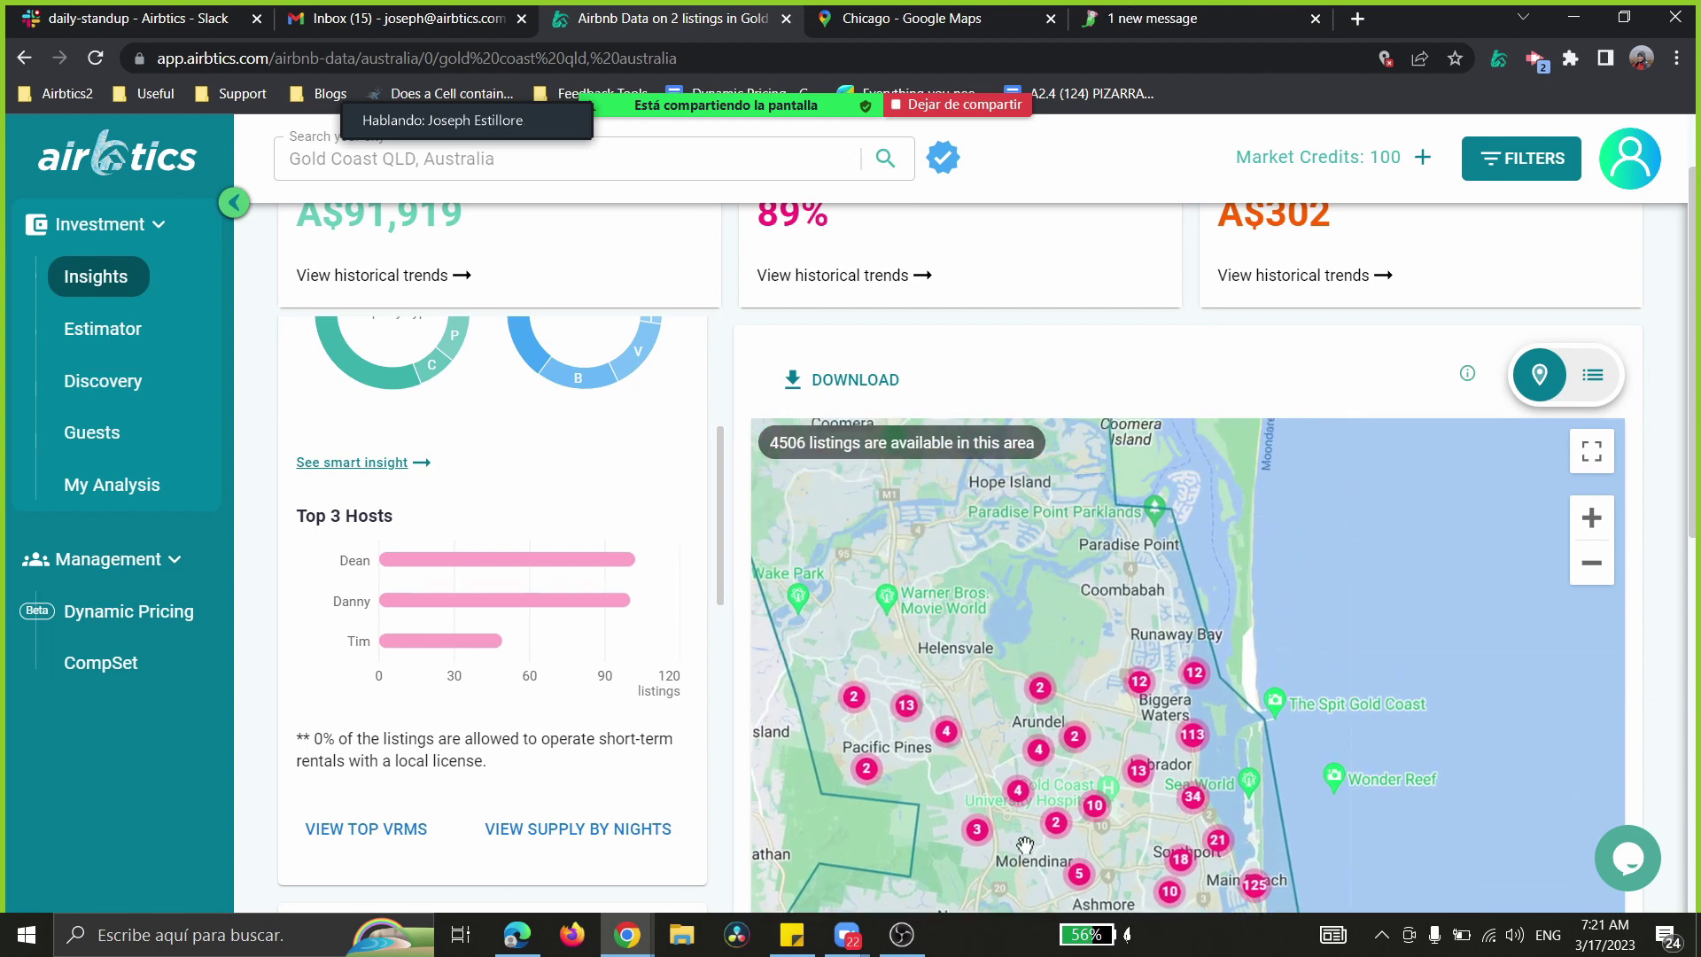
drag(991, 613, 1027, 782)
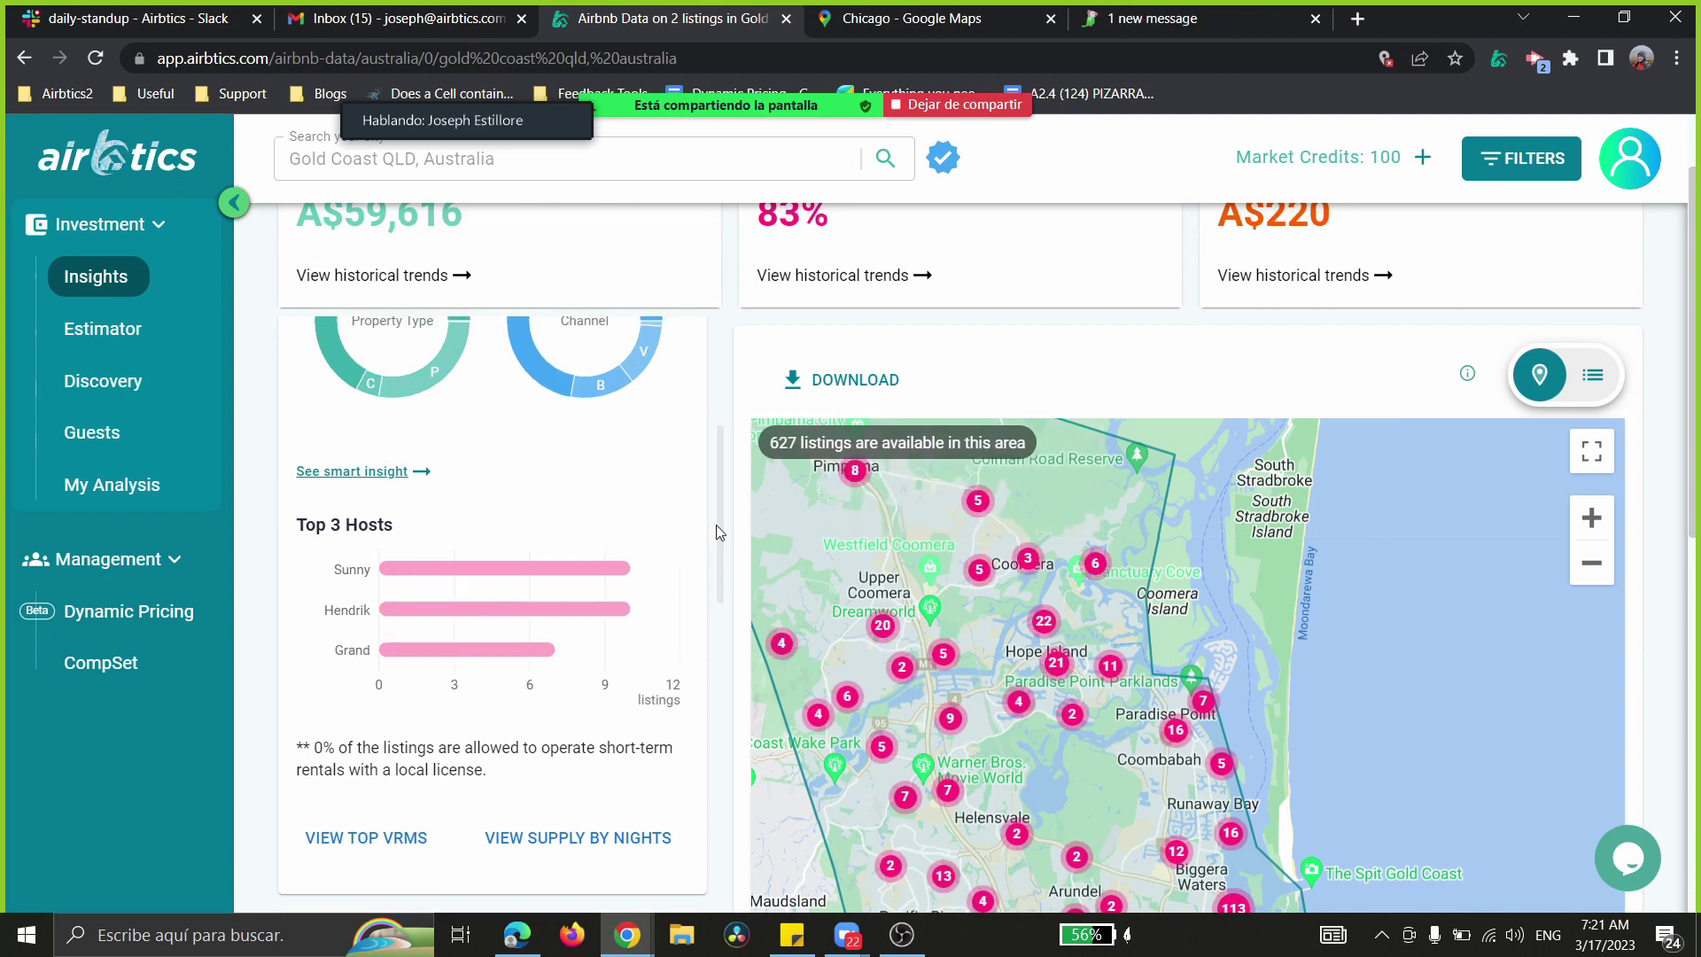
drag(716, 524, 700, 563)
drag(503, 685, 293, 650)
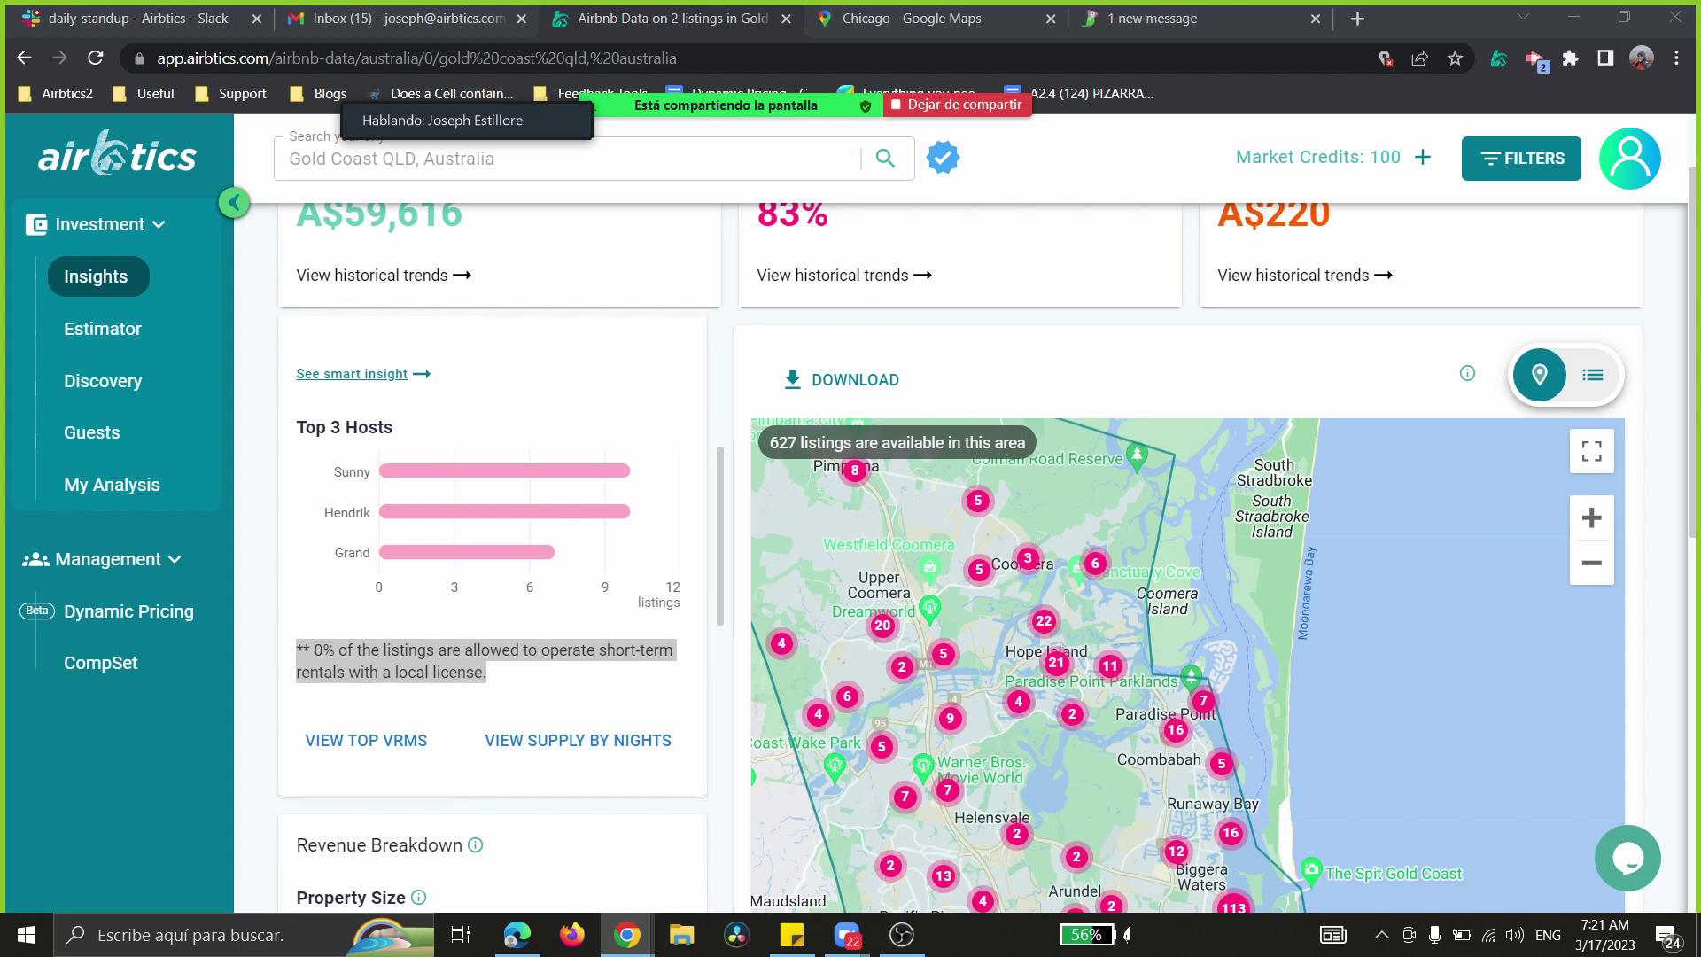
- Switch to the Sydney NSW window showing 502 of 799 listings and A$8,507 revenue
key(Caps_Lock)
key(Caps_Lock)
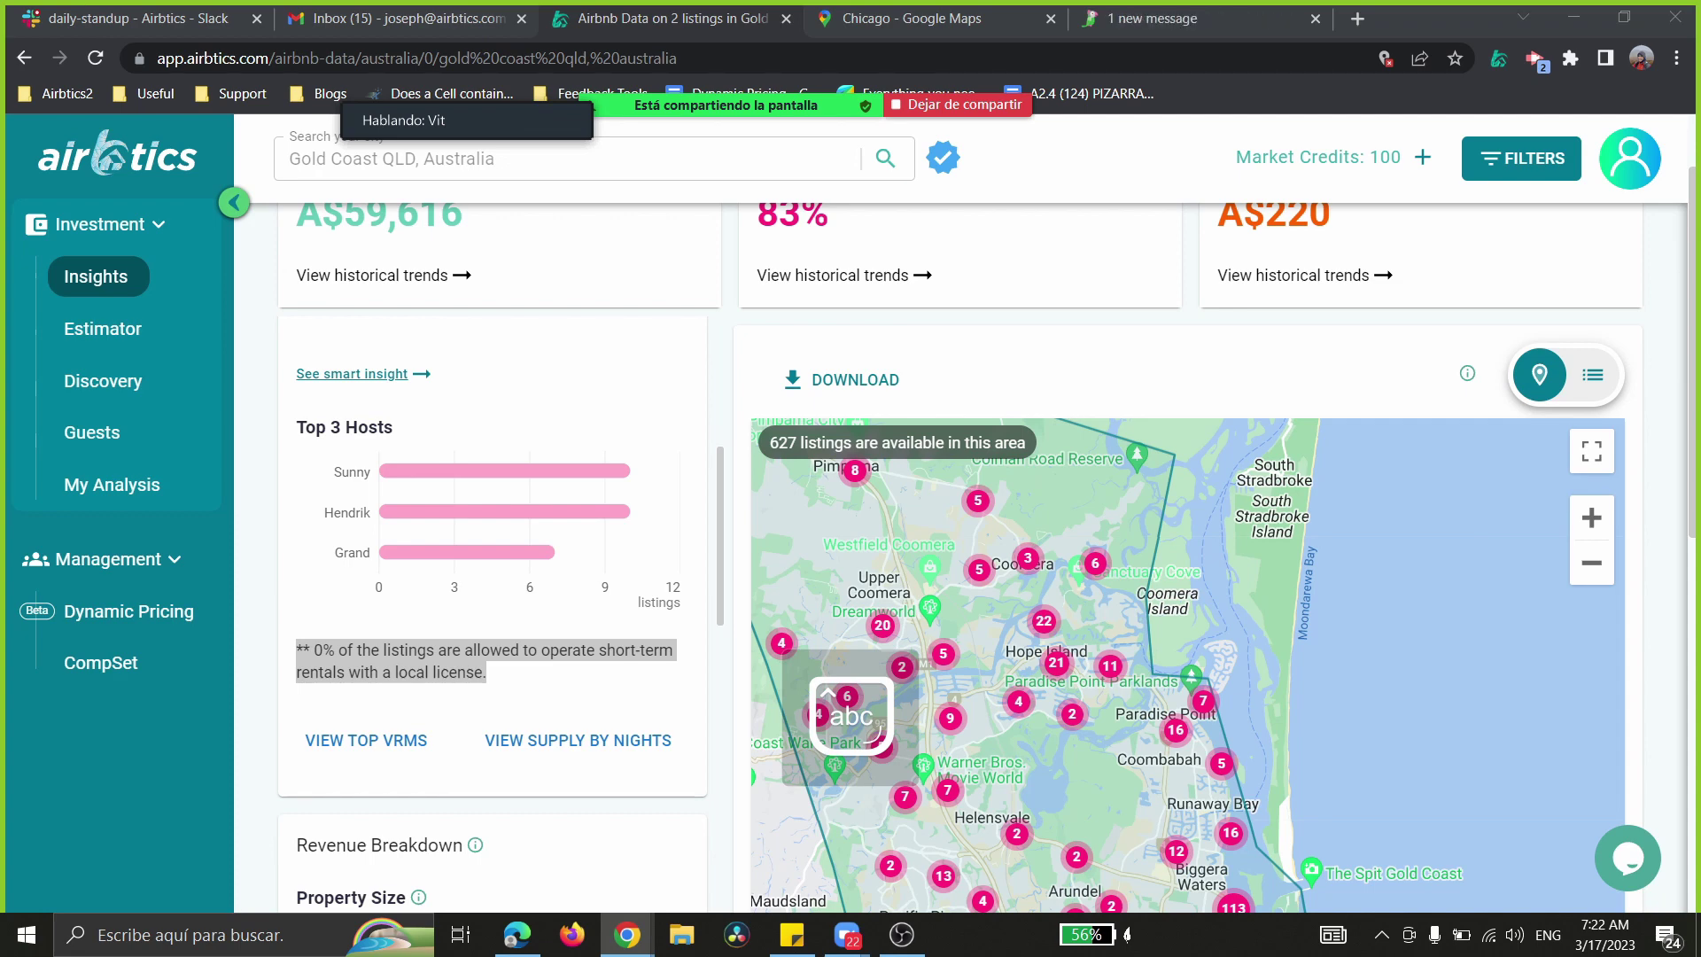
key(Caps_Lock)
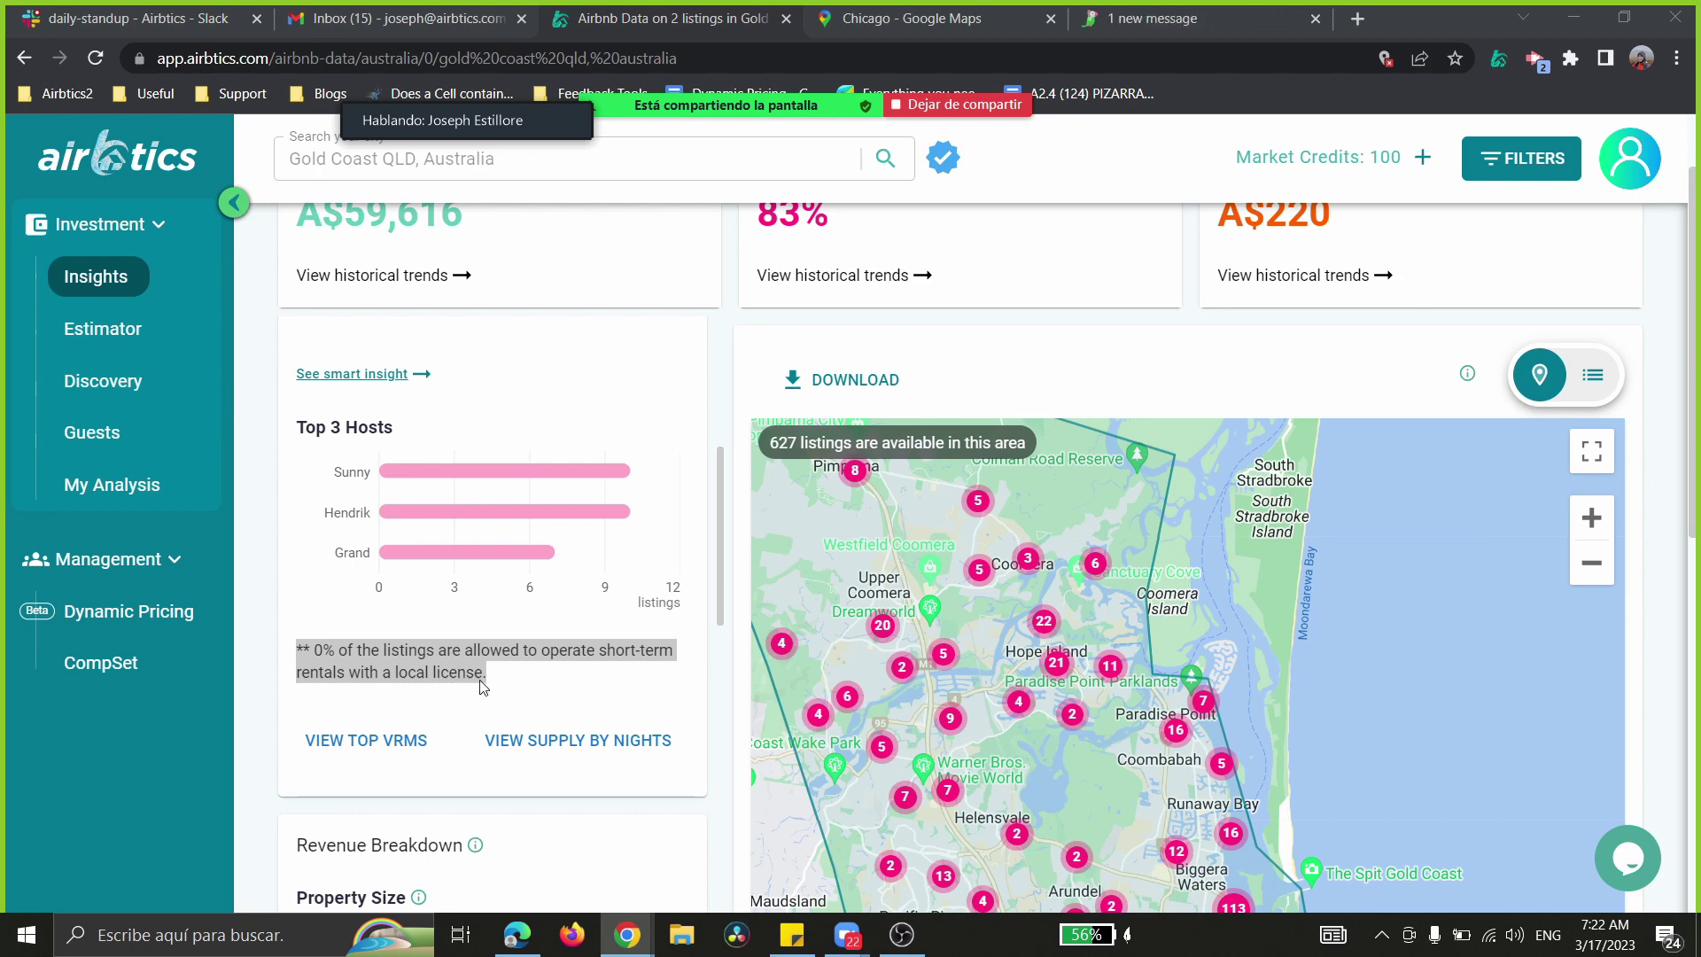
click(513, 676)
drag(513, 676, 292, 654)
click(454, 658)
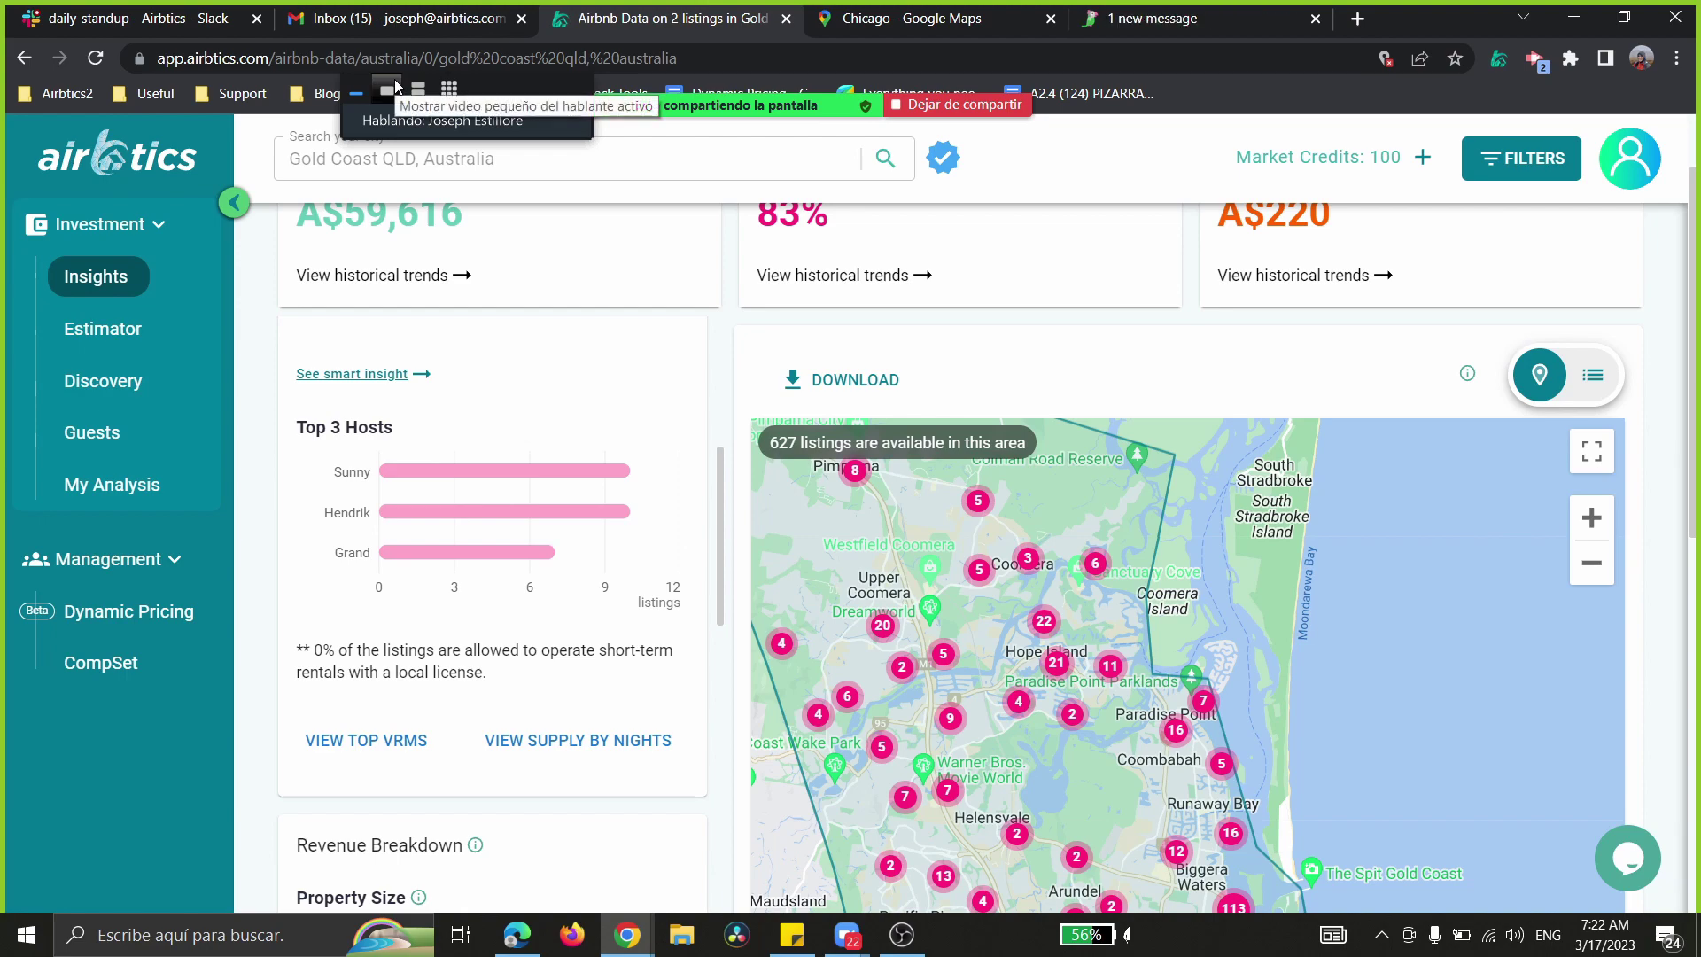
click(516, 935)
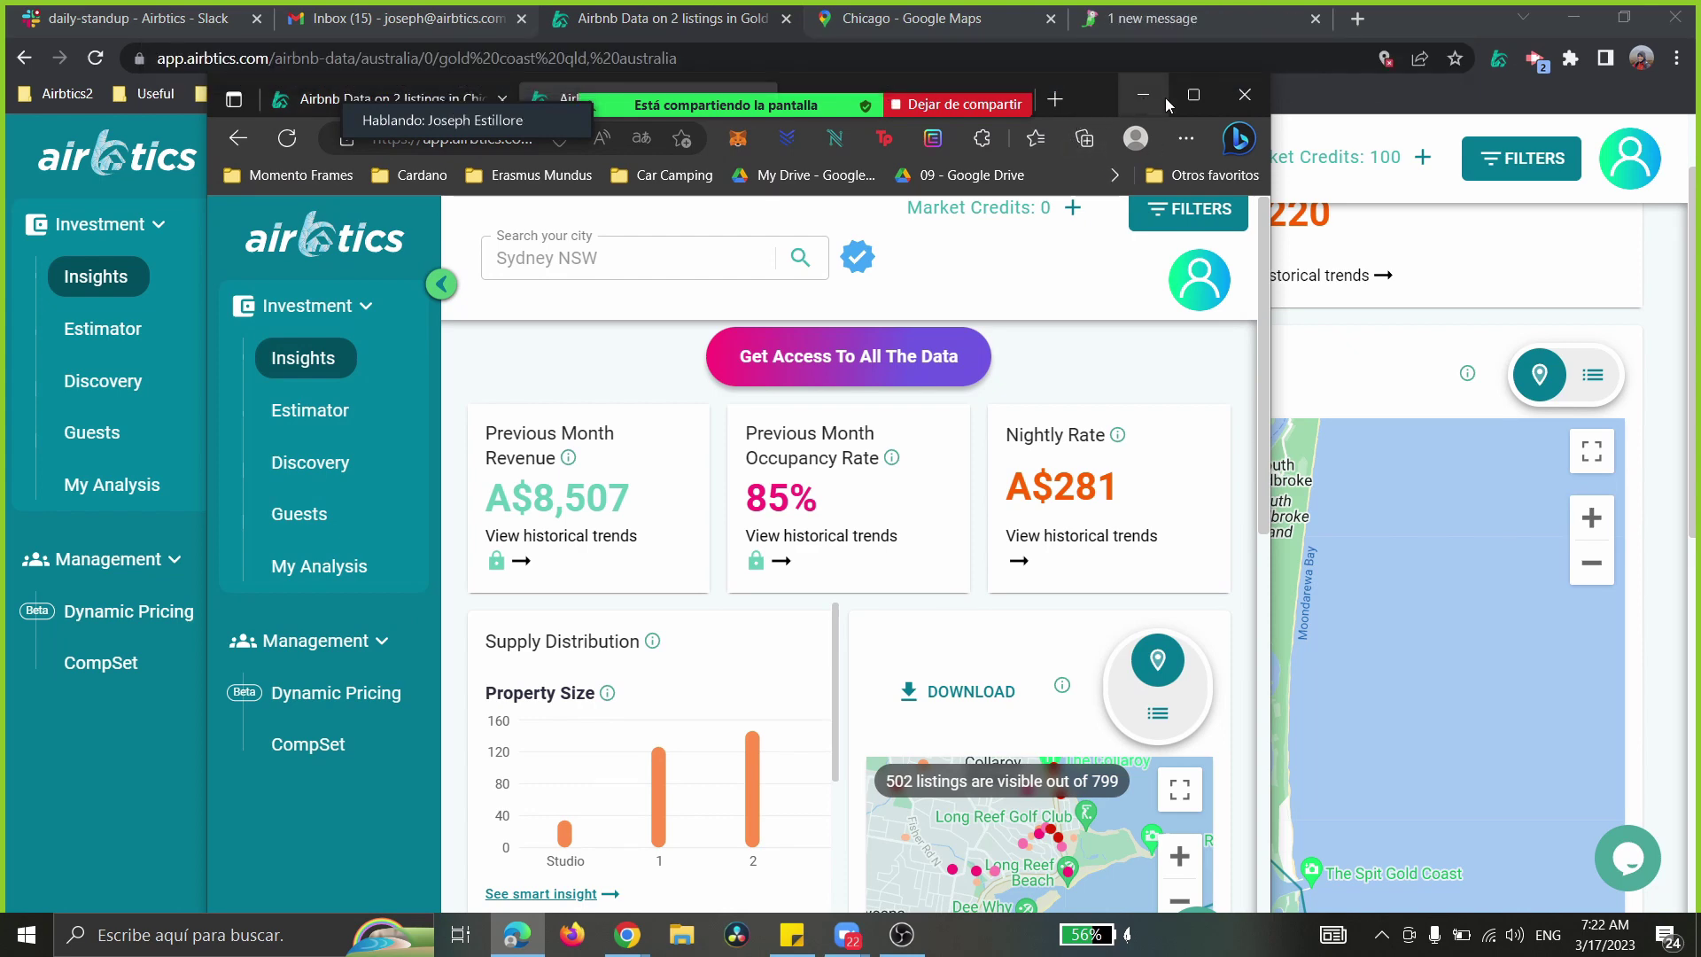
- Maximise the Sydney insights window and scroll down to its map
click(1193, 97)
scroll(585, 602, down, 7)
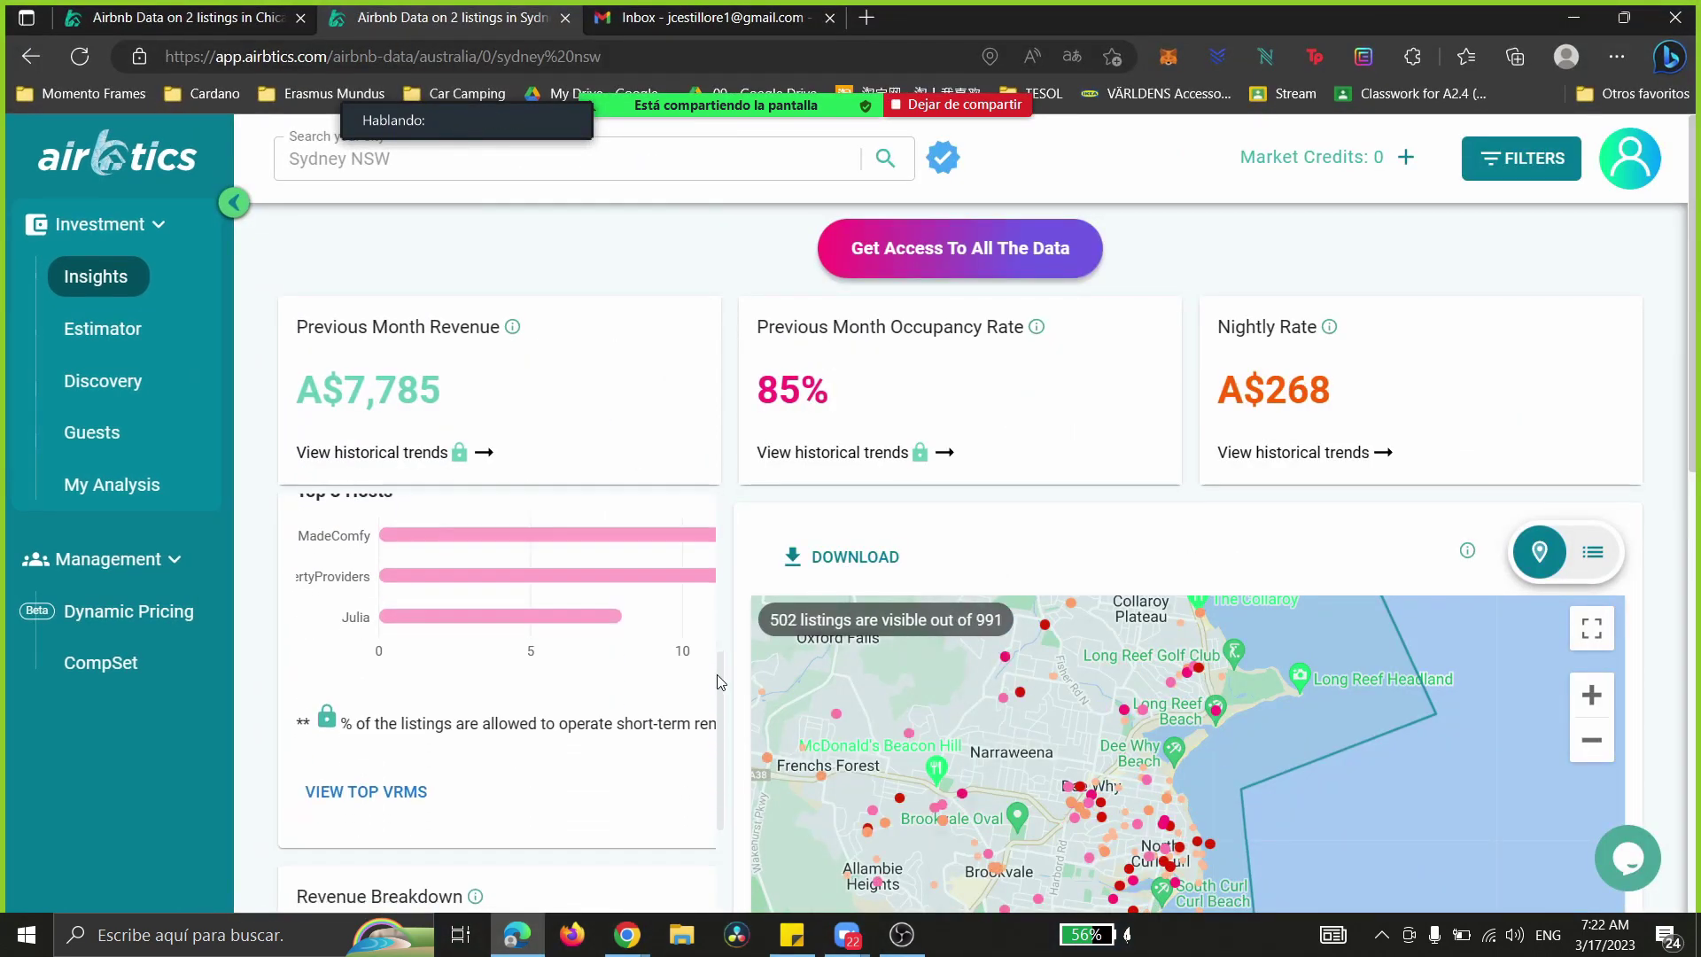
drag(304, 705, 531, 881)
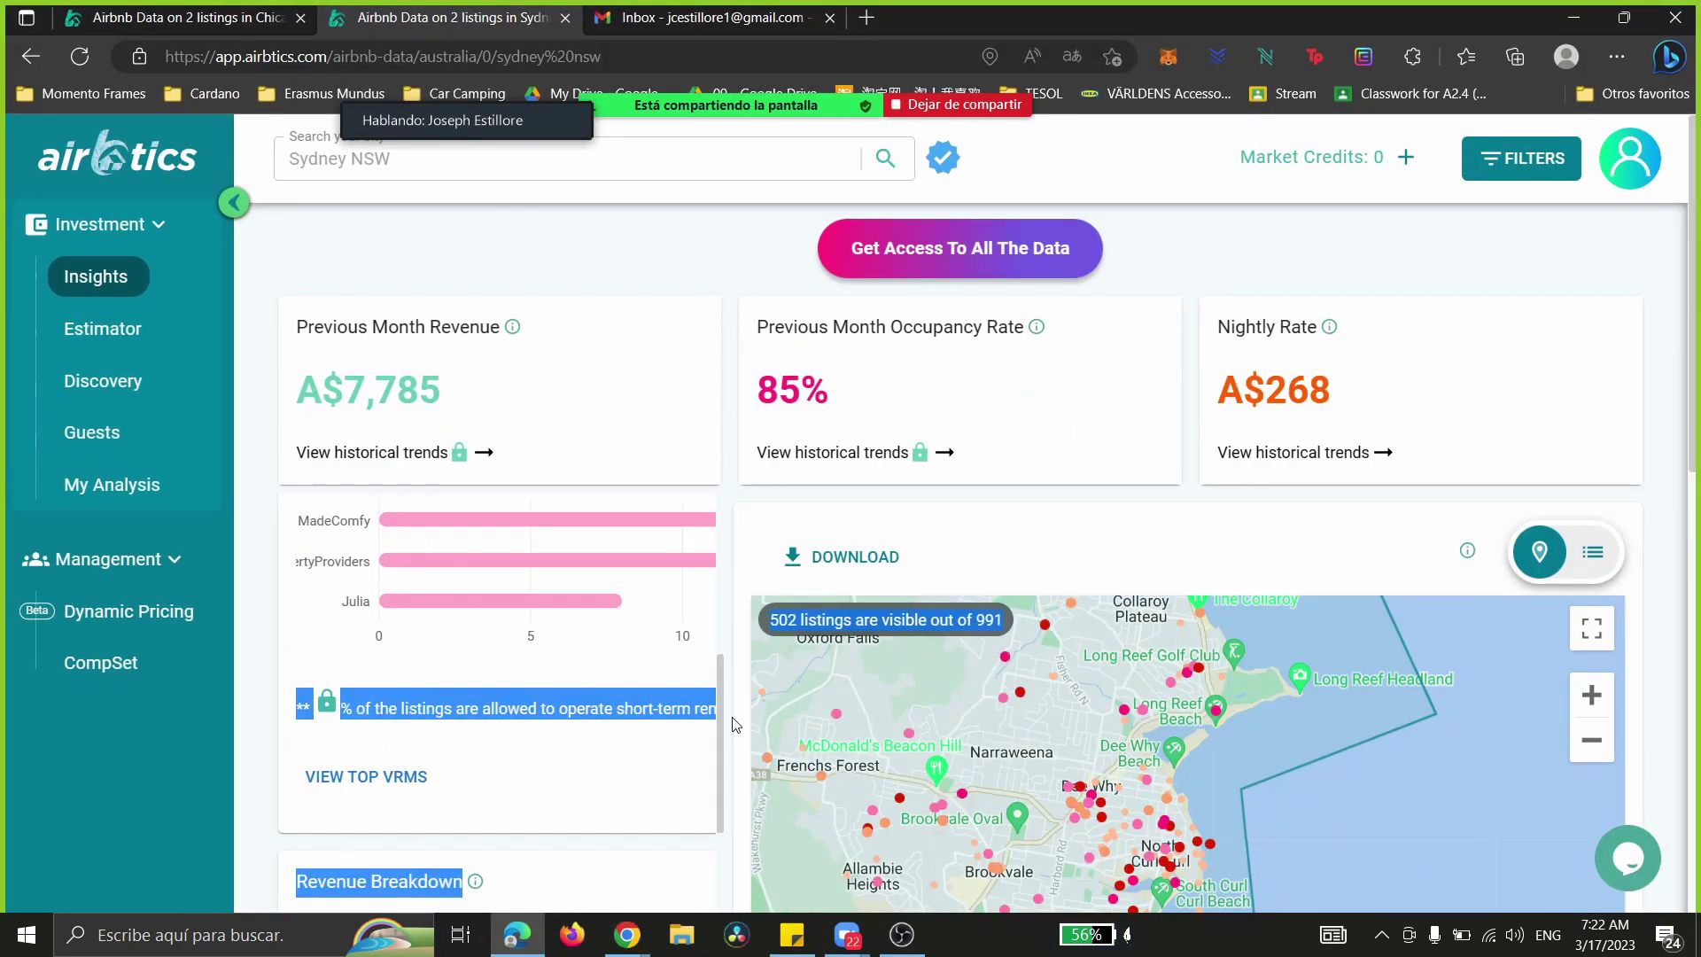
mouse_move(718, 725)
mouse_down()
mouse_move(722, 646)
mouse_move(718, 739)
mouse_up()
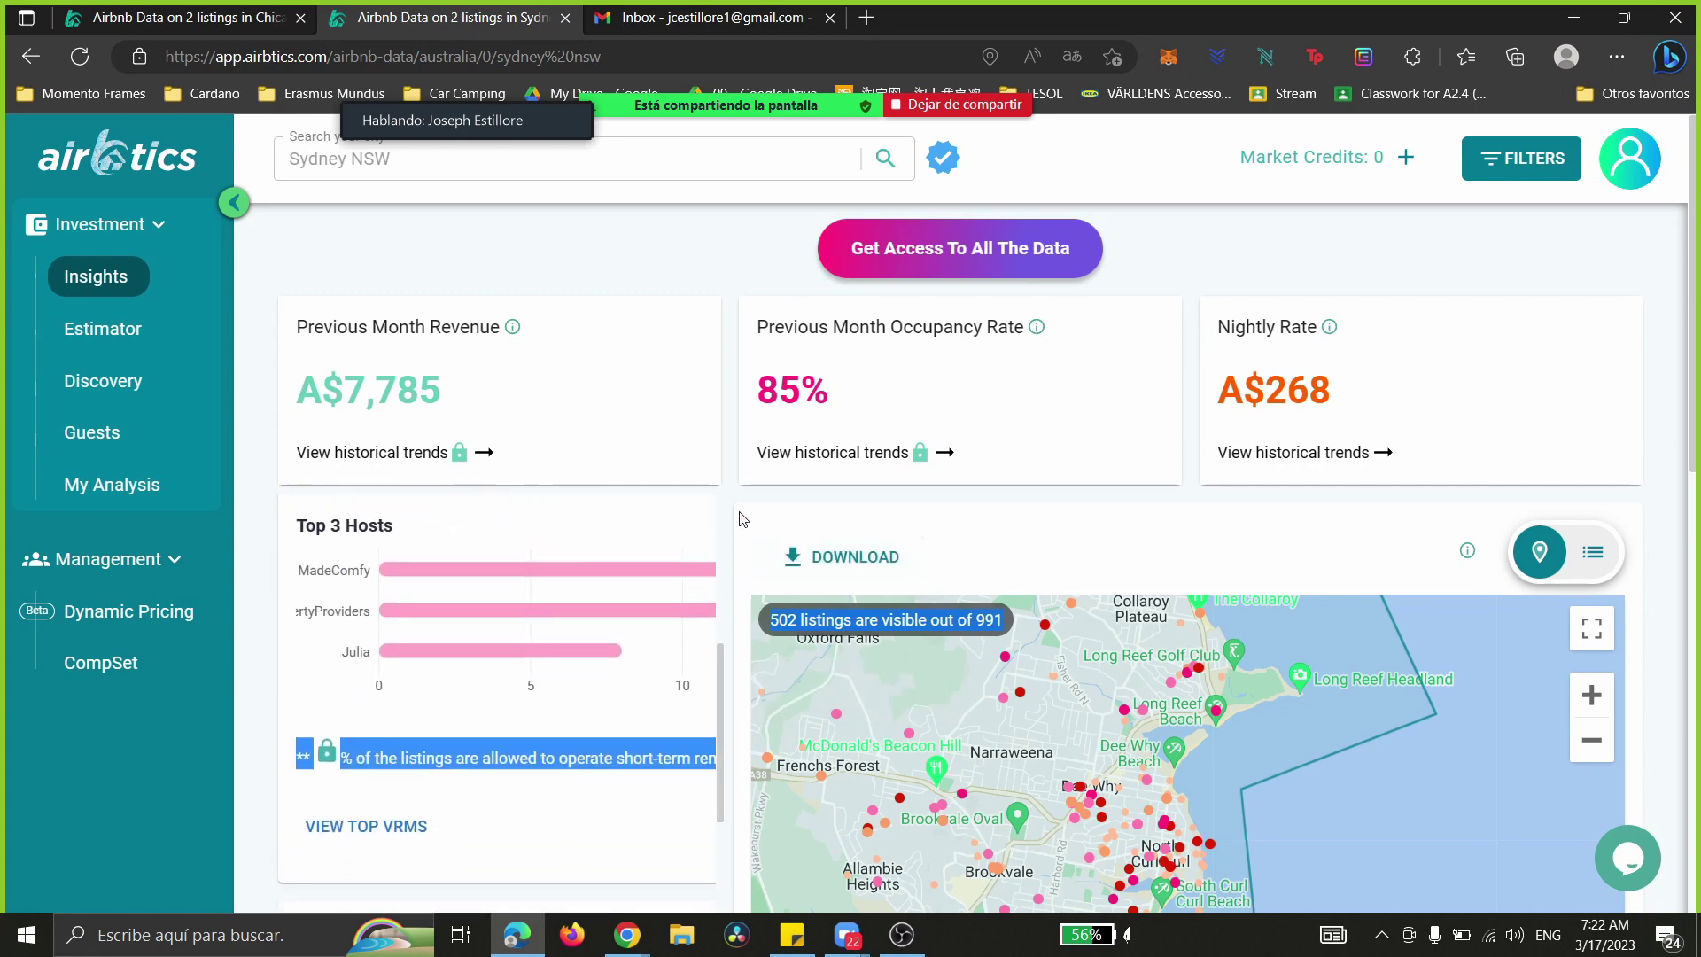
click(937, 505)
scroll(937, 505, down, 1)
- Zoom the Sydney map out and back in, then frame Manly and Balgowlah
click(1592, 622)
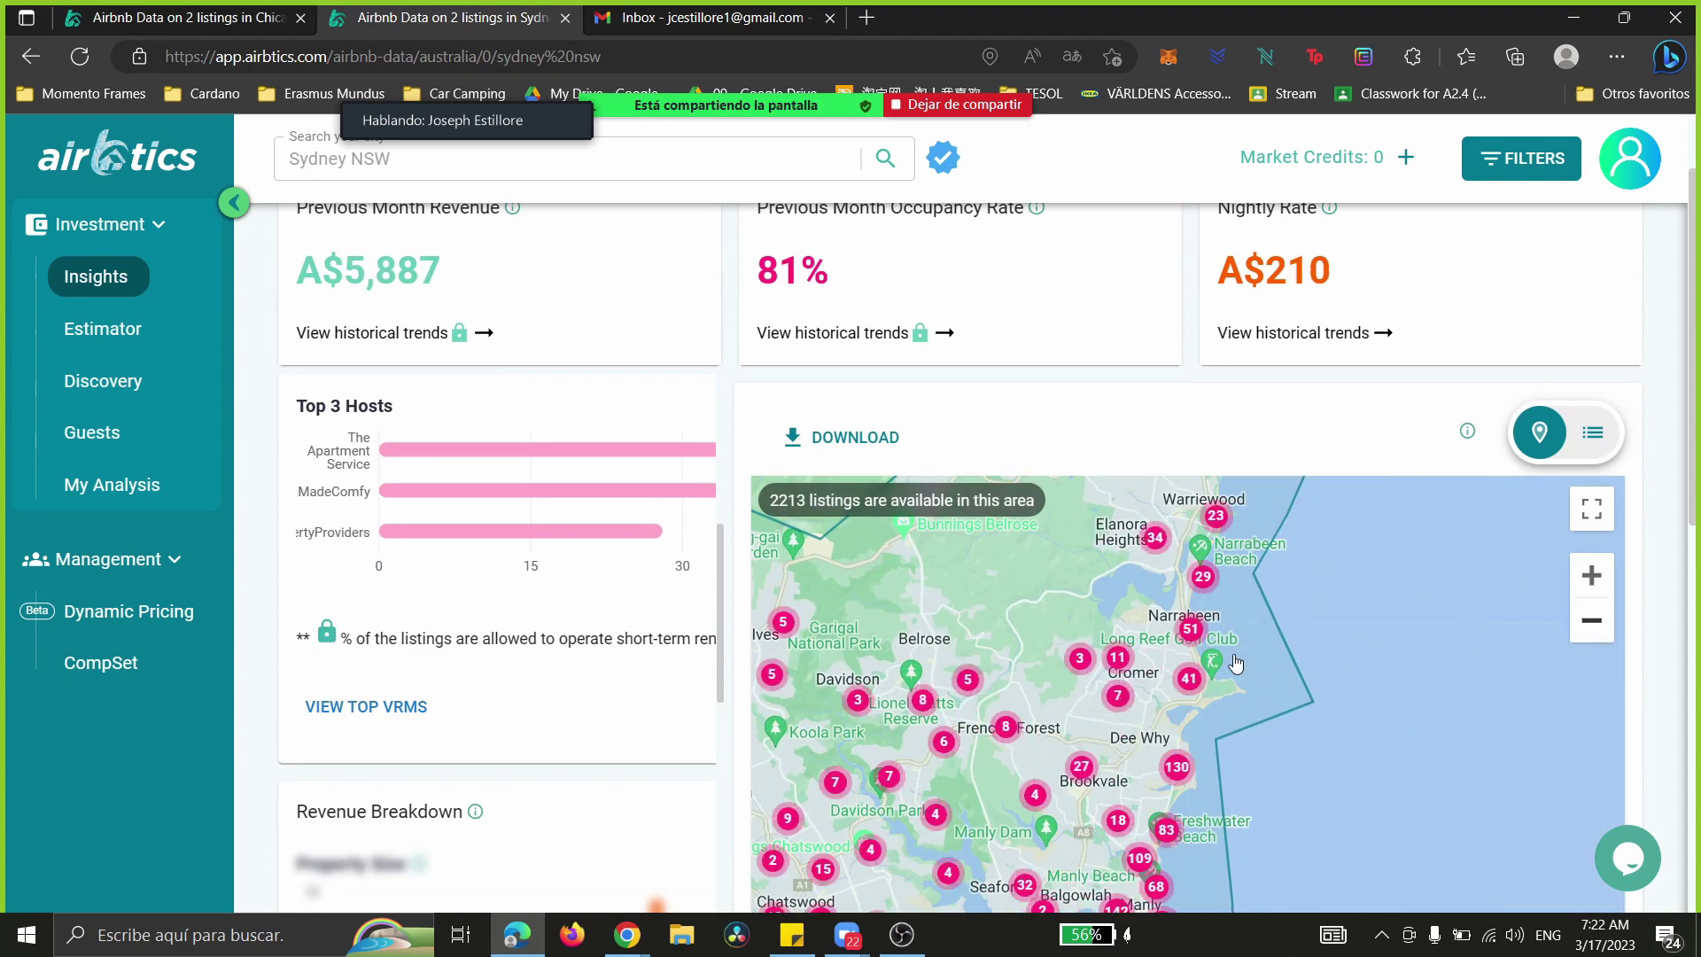
scroll(1236, 664, down, 1)
click(1592, 455)
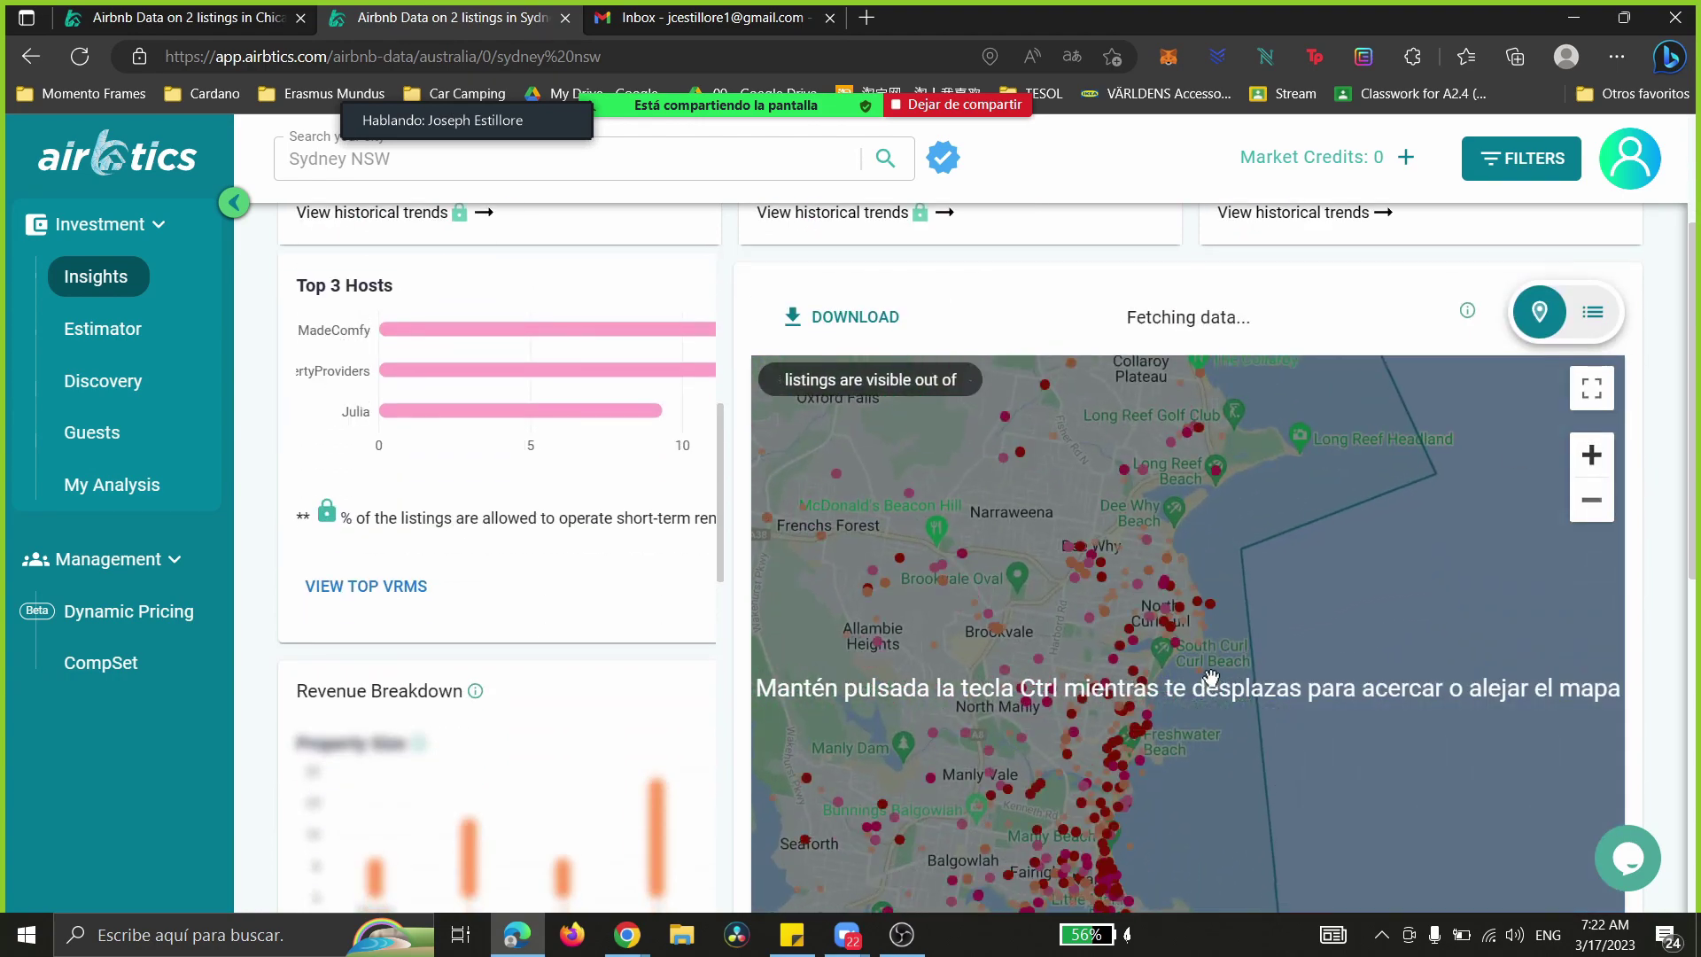
scroll(1227, 664, down, 1)
drag(1014, 495, 1171, 481)
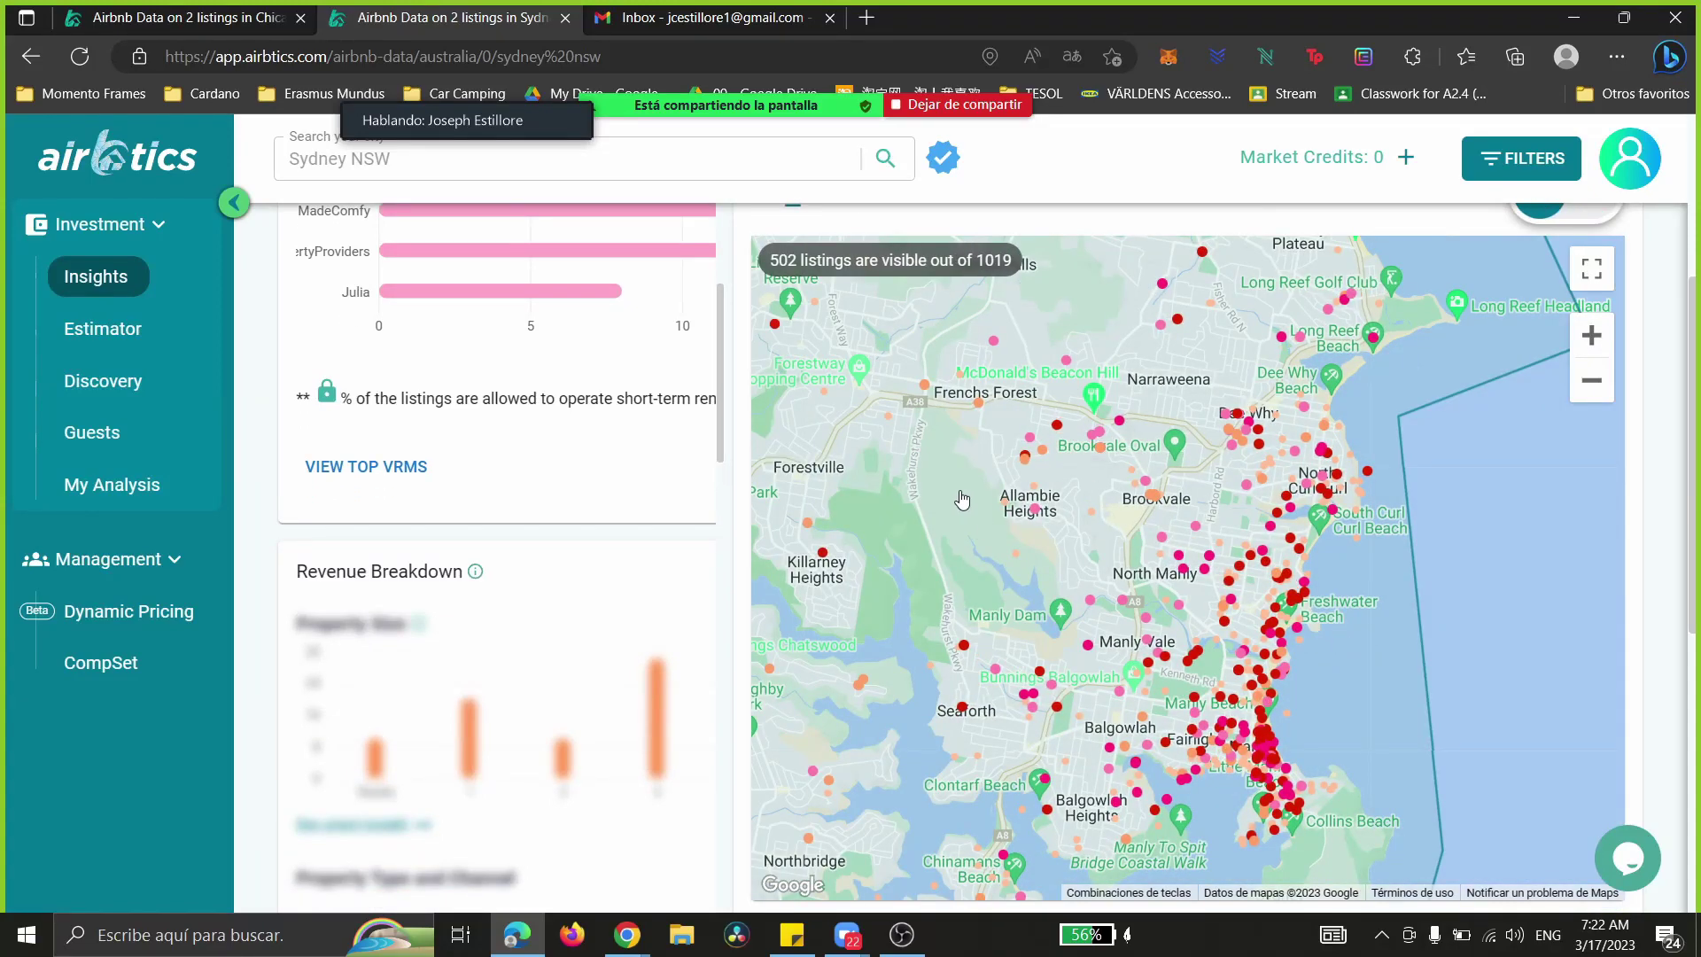
drag(957, 490, 1167, 690)
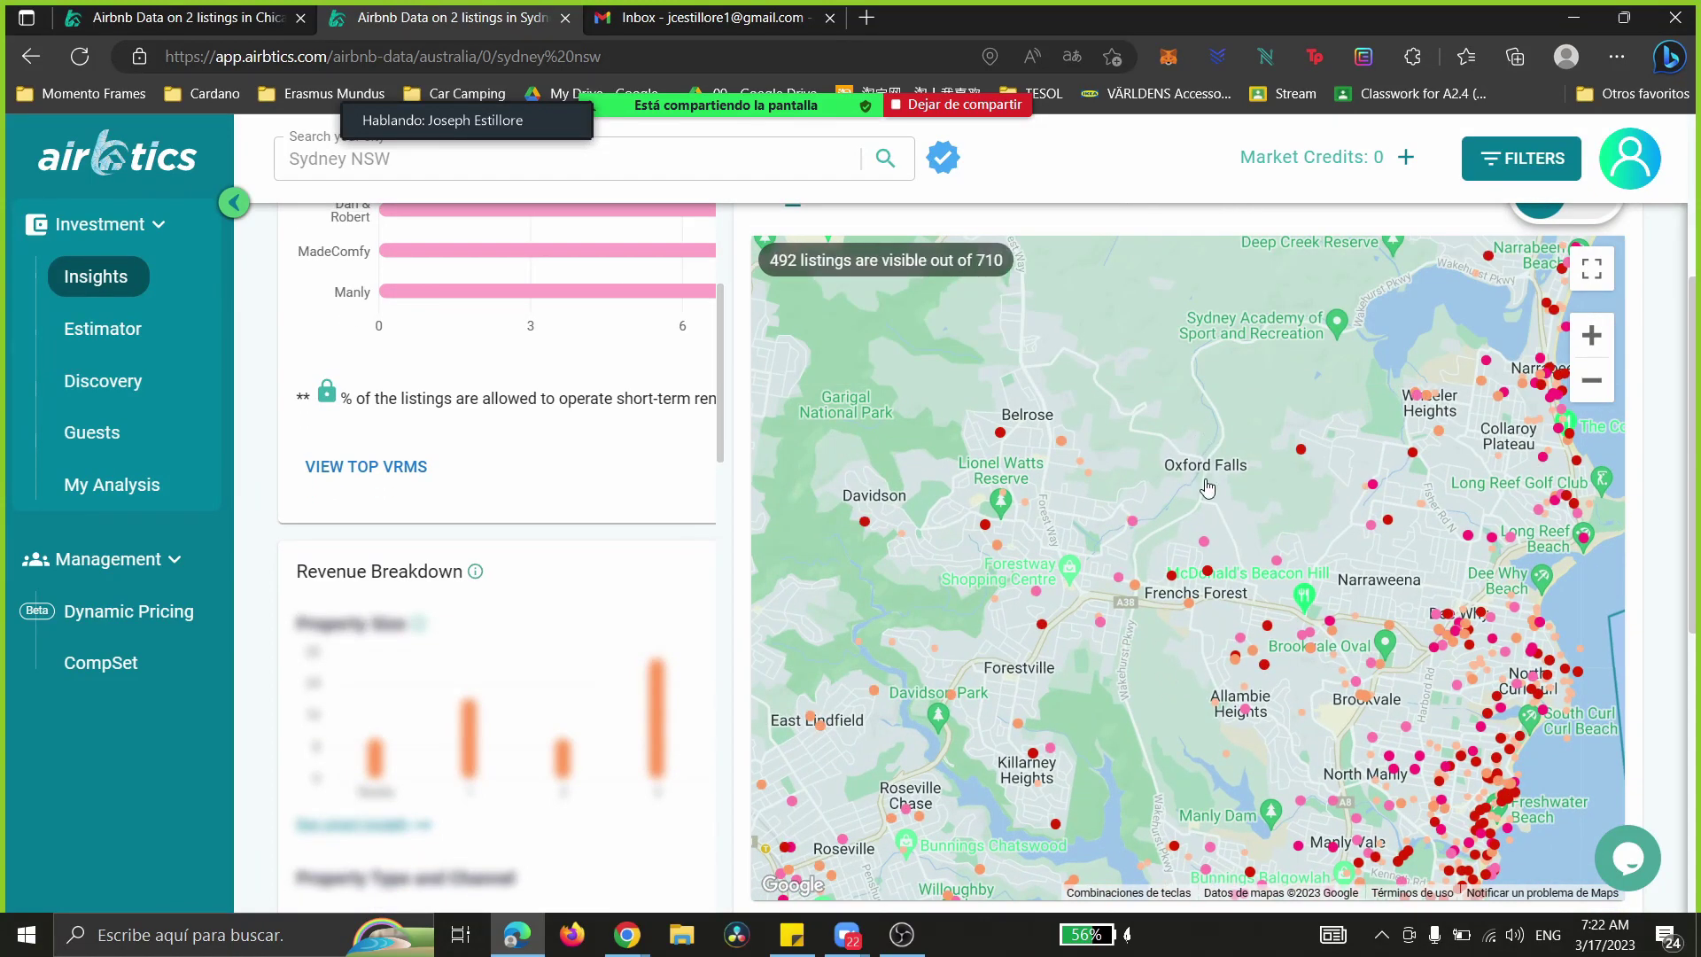
scroll(1207, 488, up, 5)
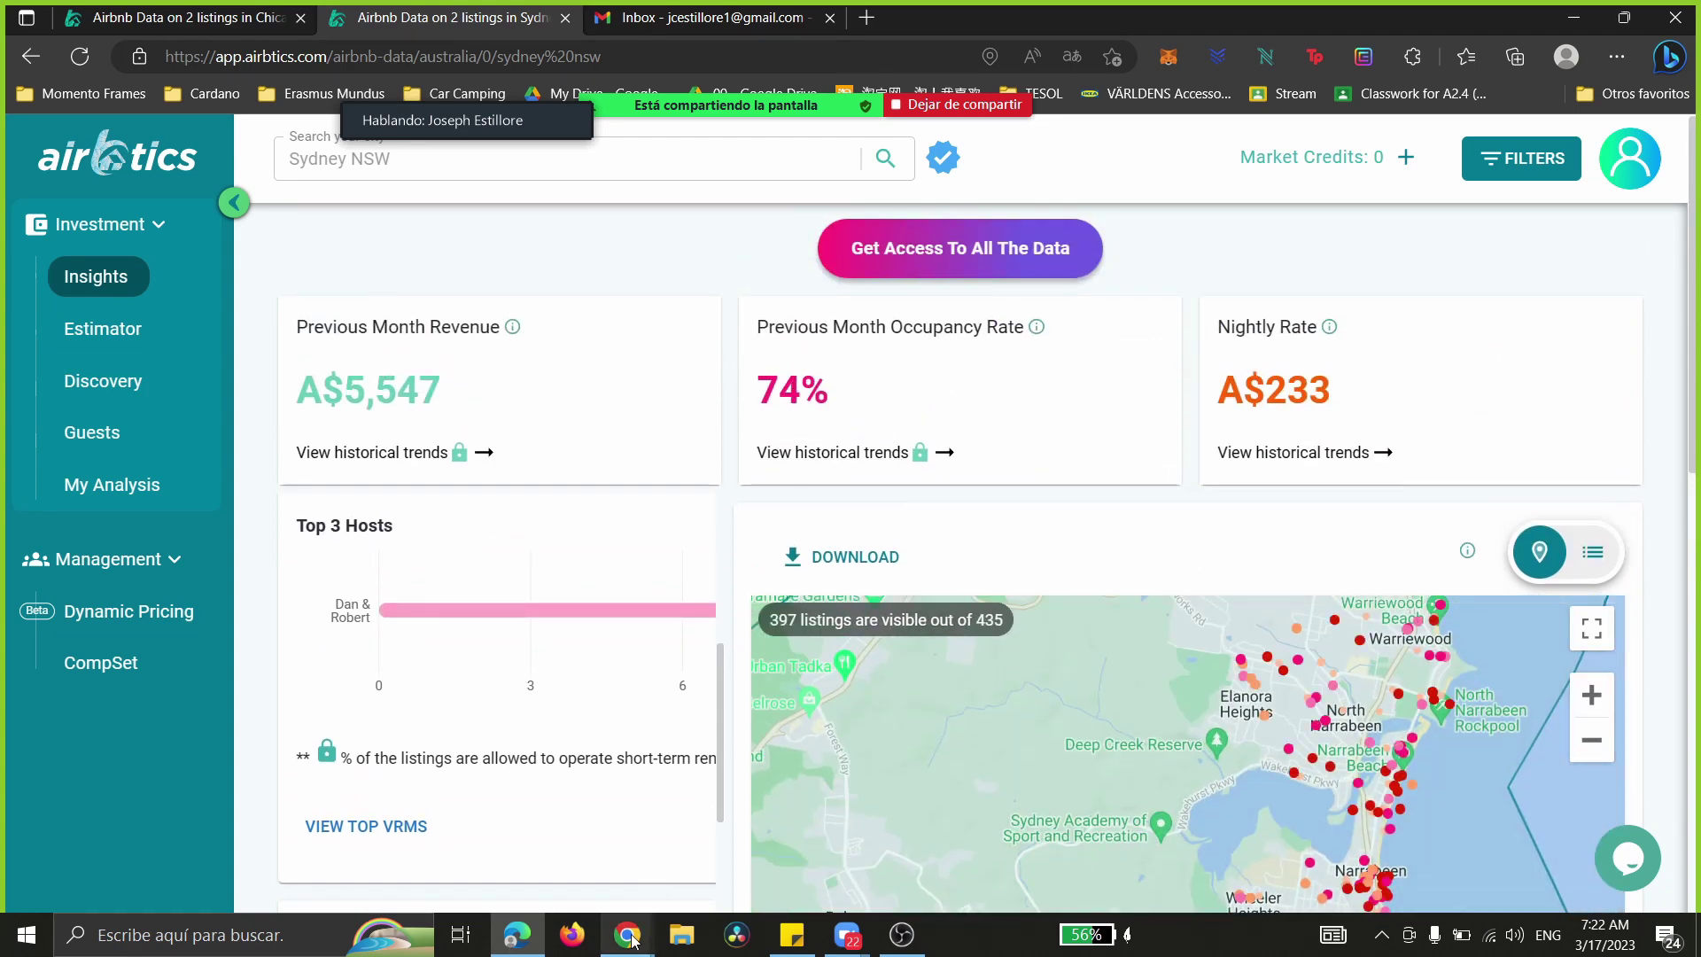
- Switch to the Gold Coast window showing 627 Coomera-area listings
mouse_move(627, 934)
click(824, 837)
scroll(793, 480, up, 2)
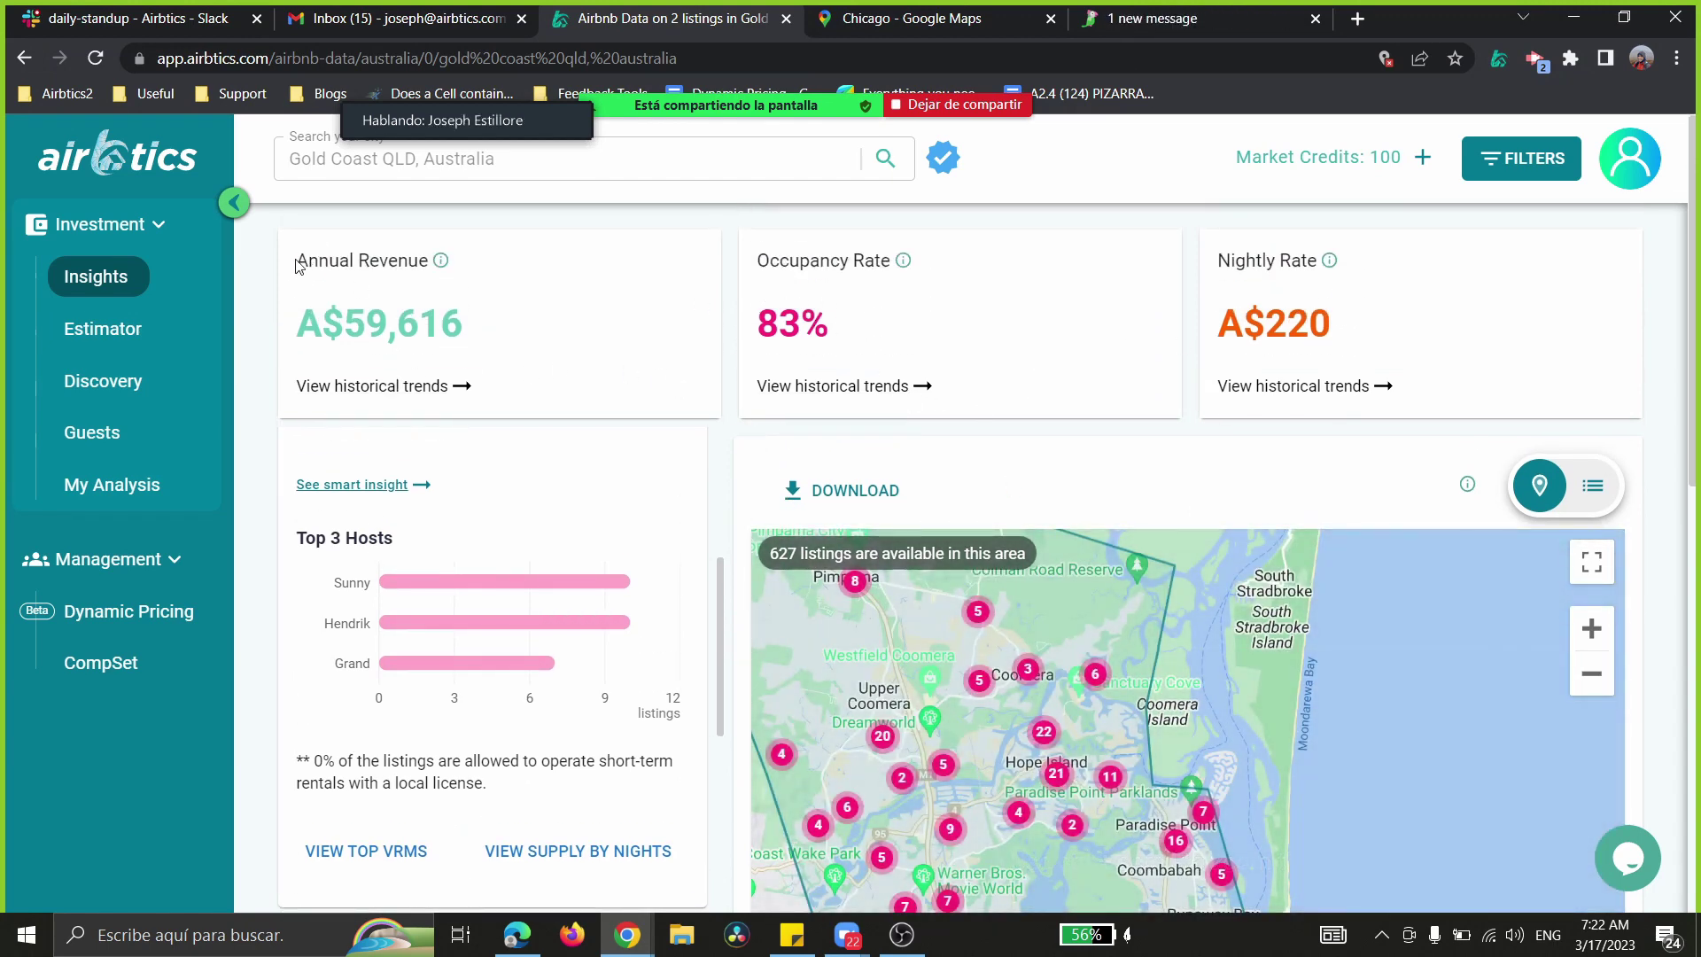
- Pan the Gold Coast map and zoom out three levels to cover 5707 listings
drag(298, 260, 1328, 316)
click(1351, 323)
drag(1169, 631, 1273, 597)
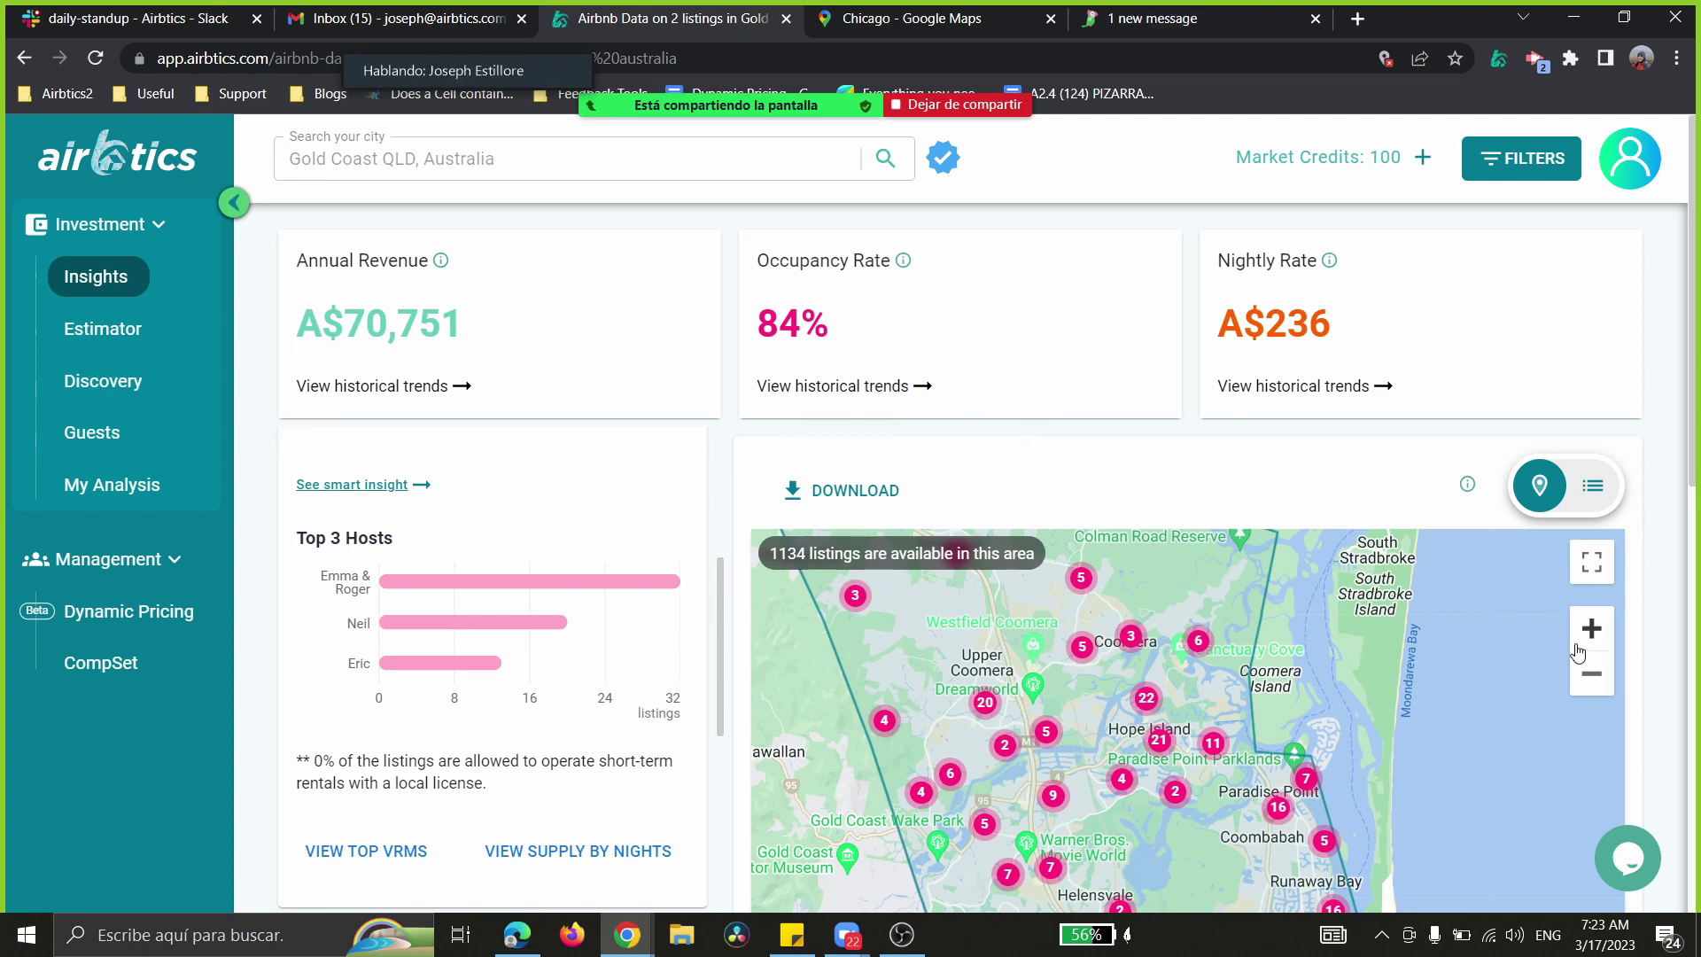
click(1592, 676)
click(1592, 677)
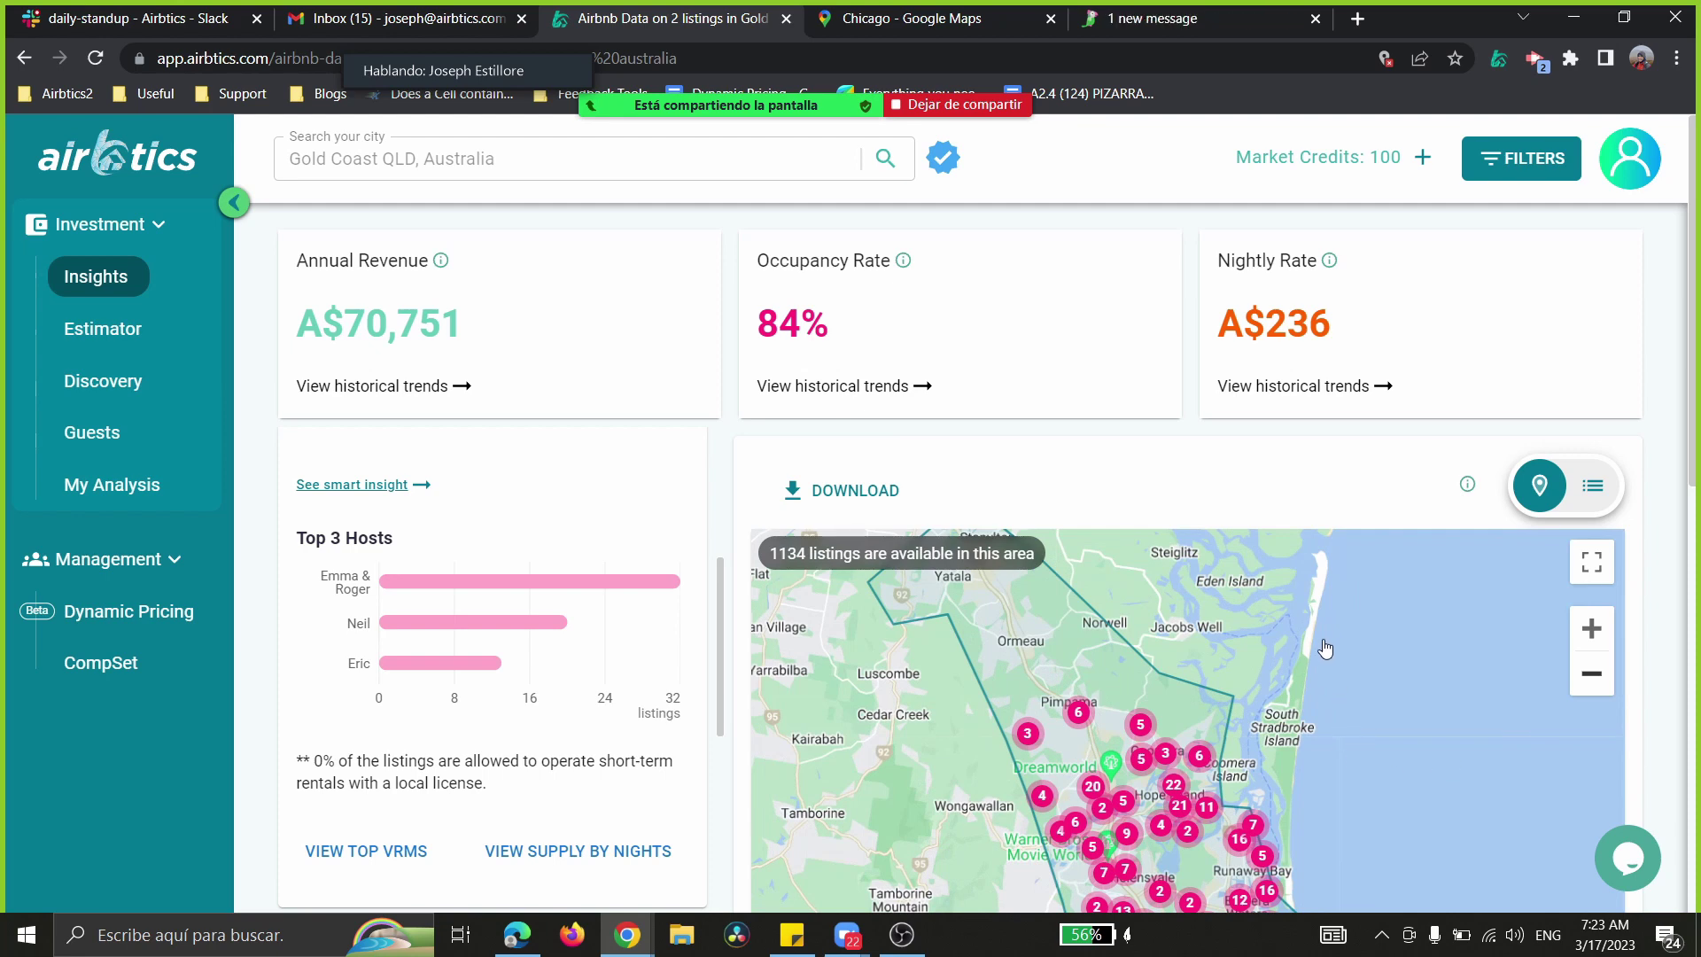
click(1594, 684)
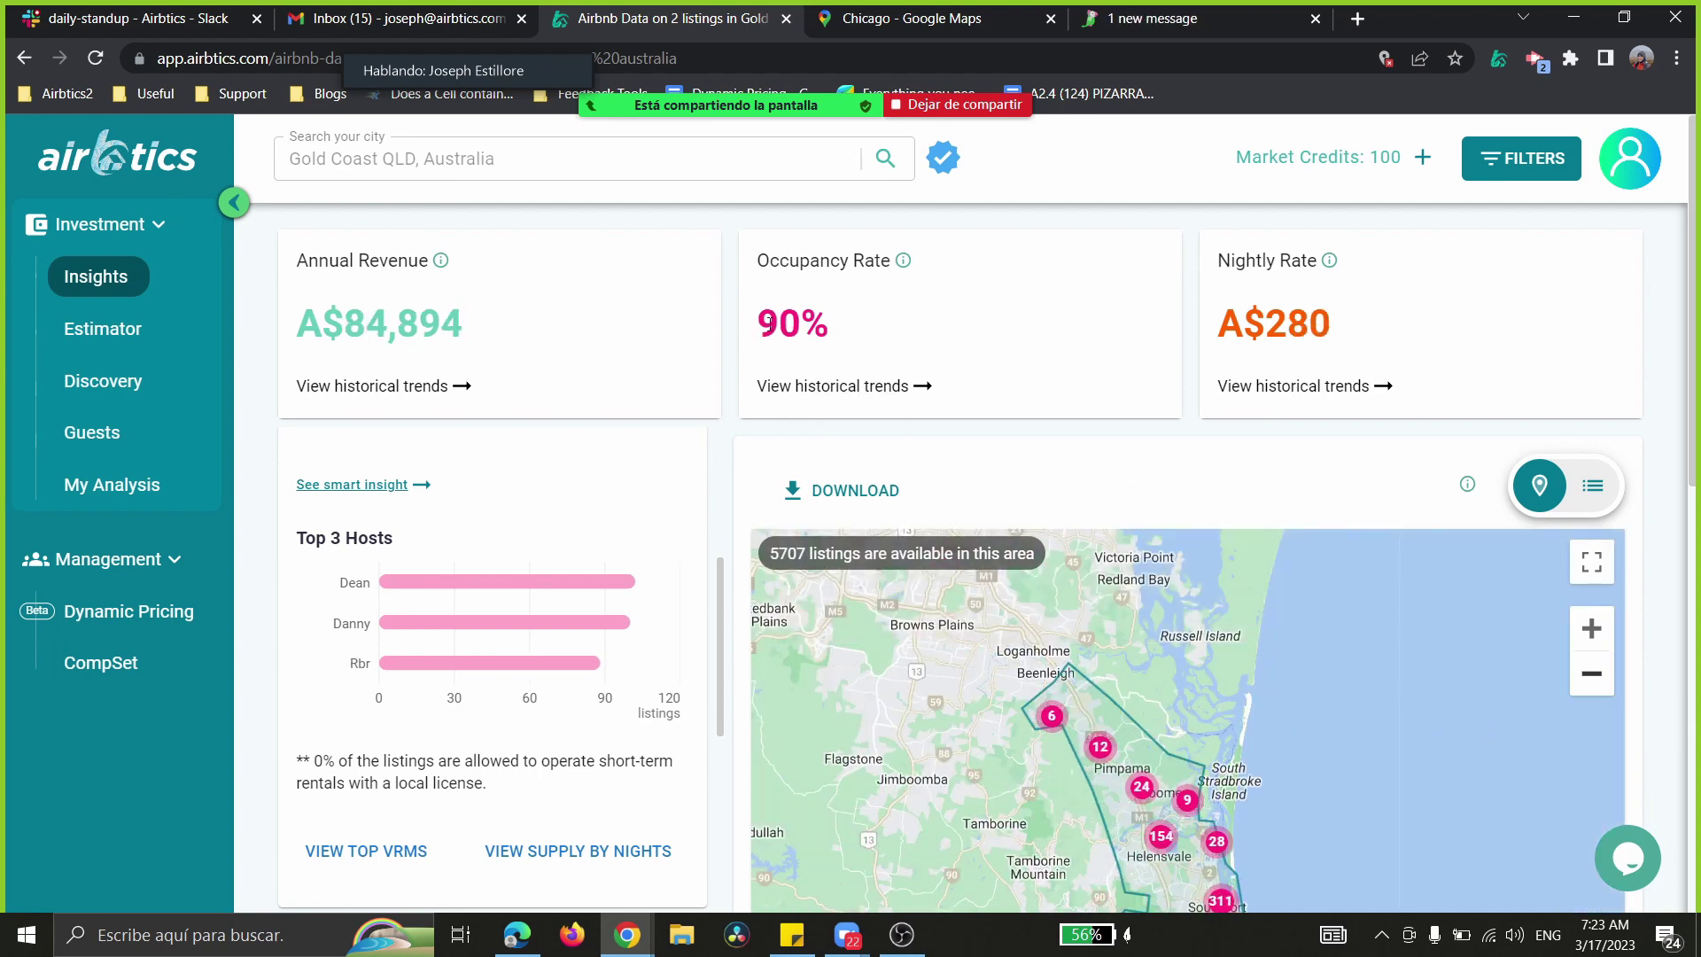
- Show historical trend charts for occupancy rate, nightly rate and annual revenue
click(807, 385)
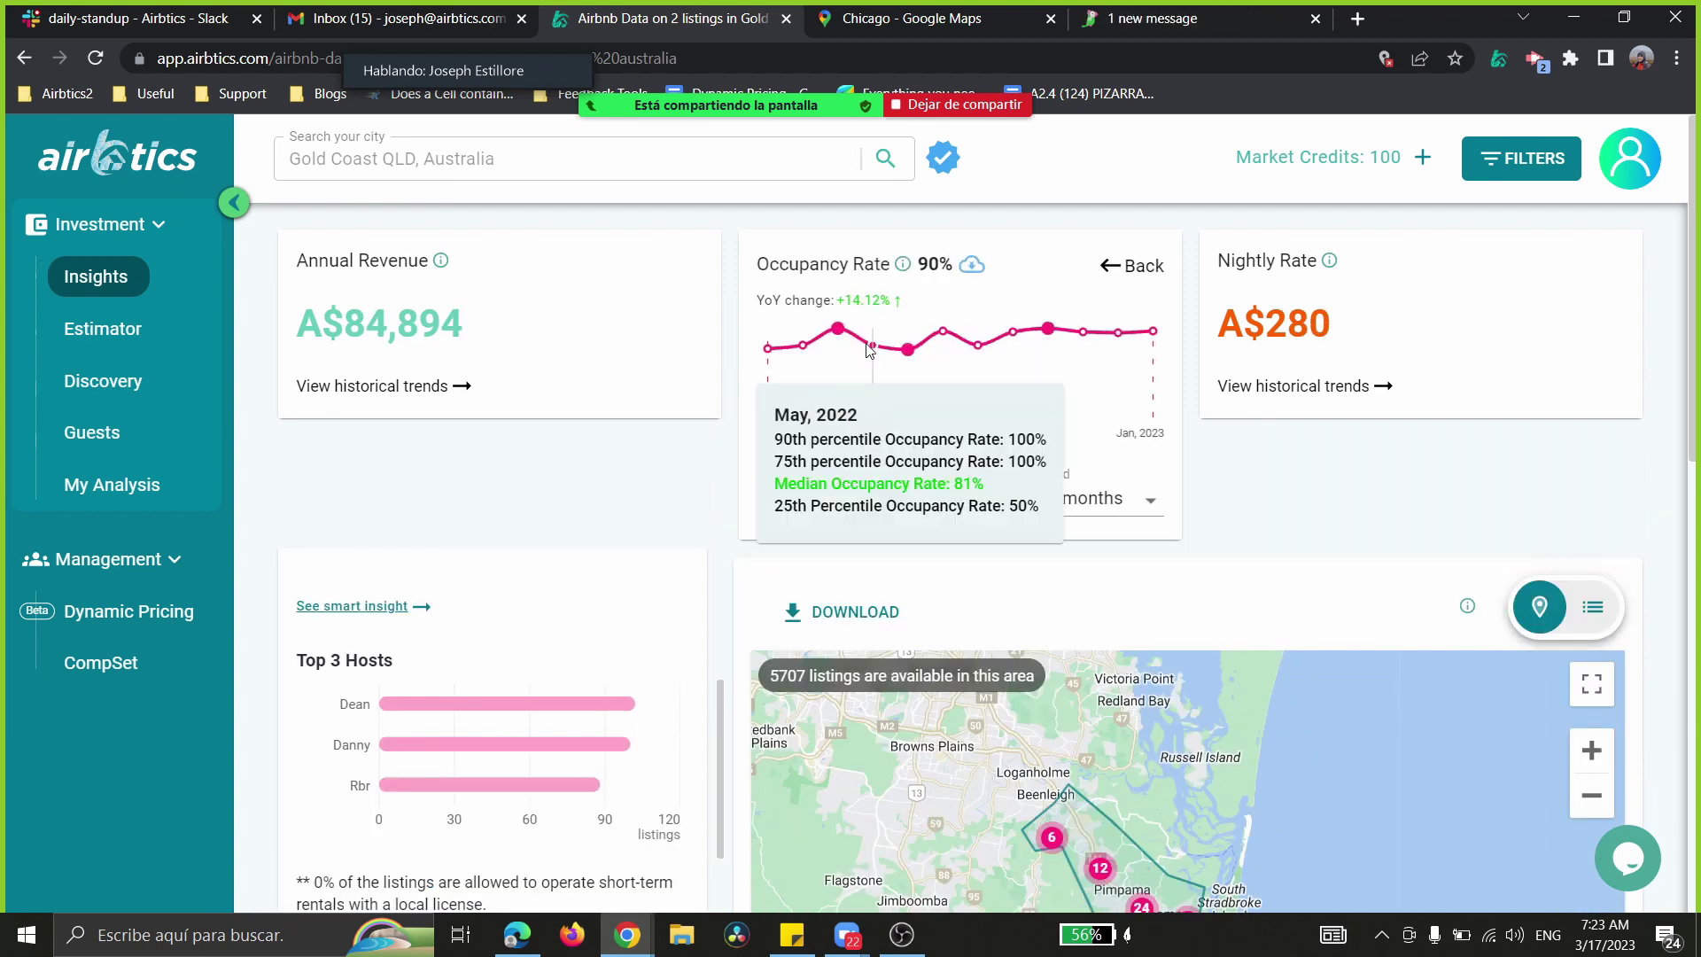
scroll(1378, 635, down, 1)
drag(1353, 687, 1188, 426)
scroll(1189, 427, up, 1)
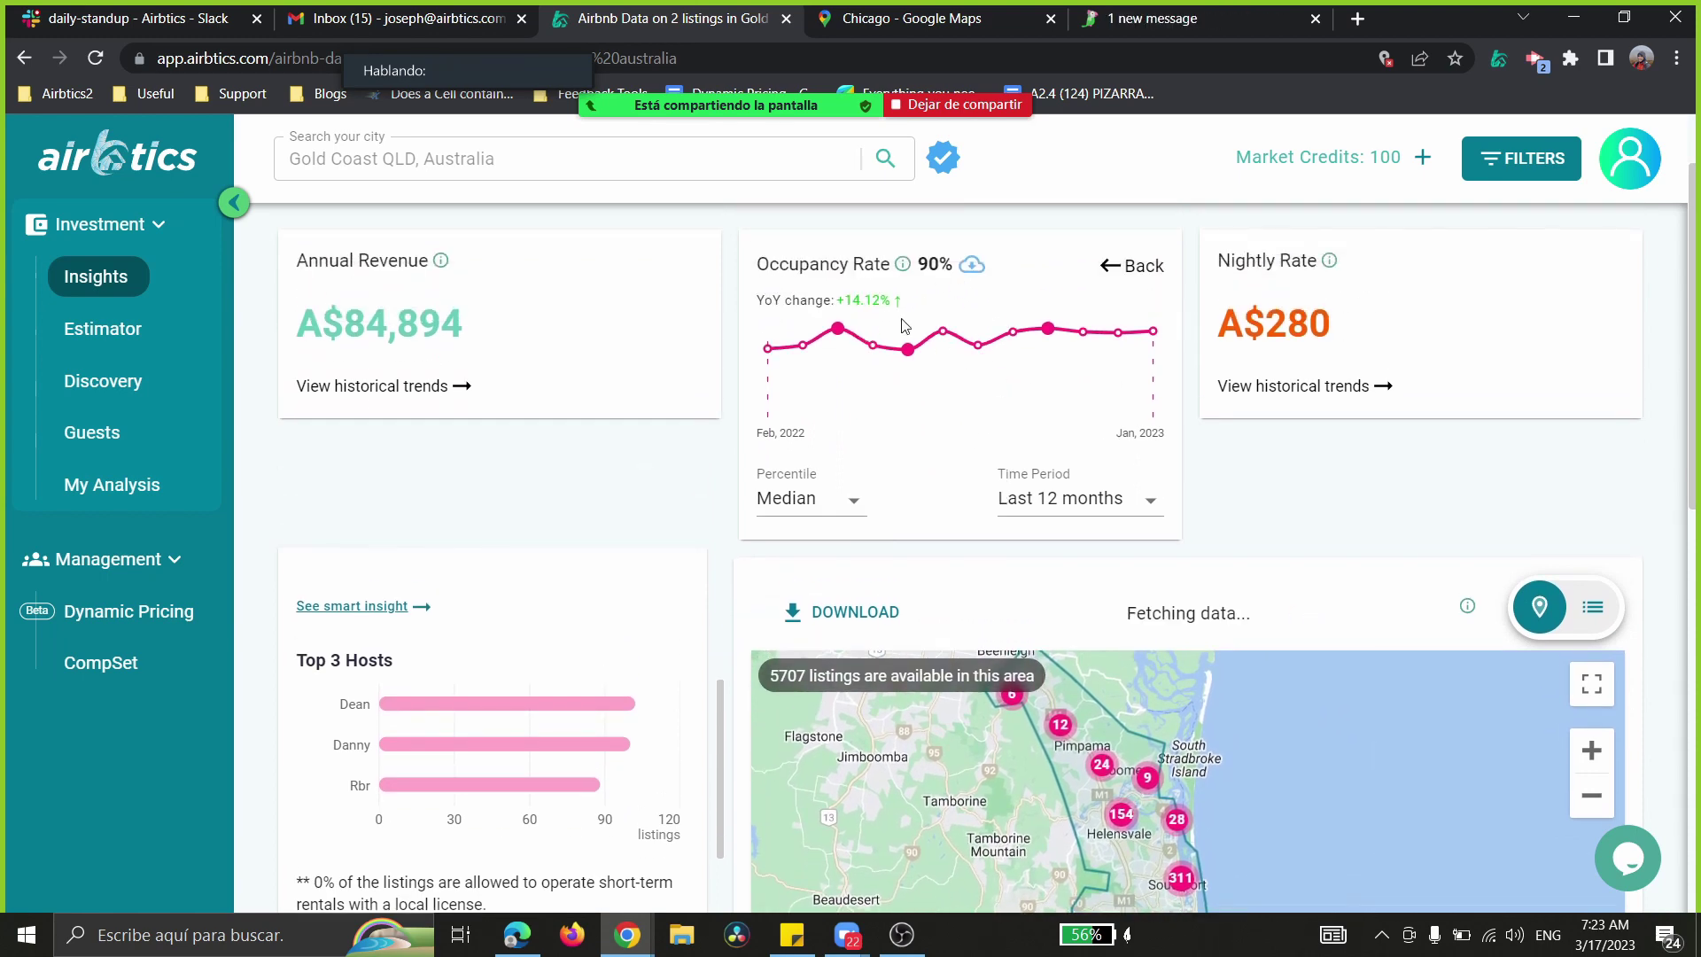
click(1323, 387)
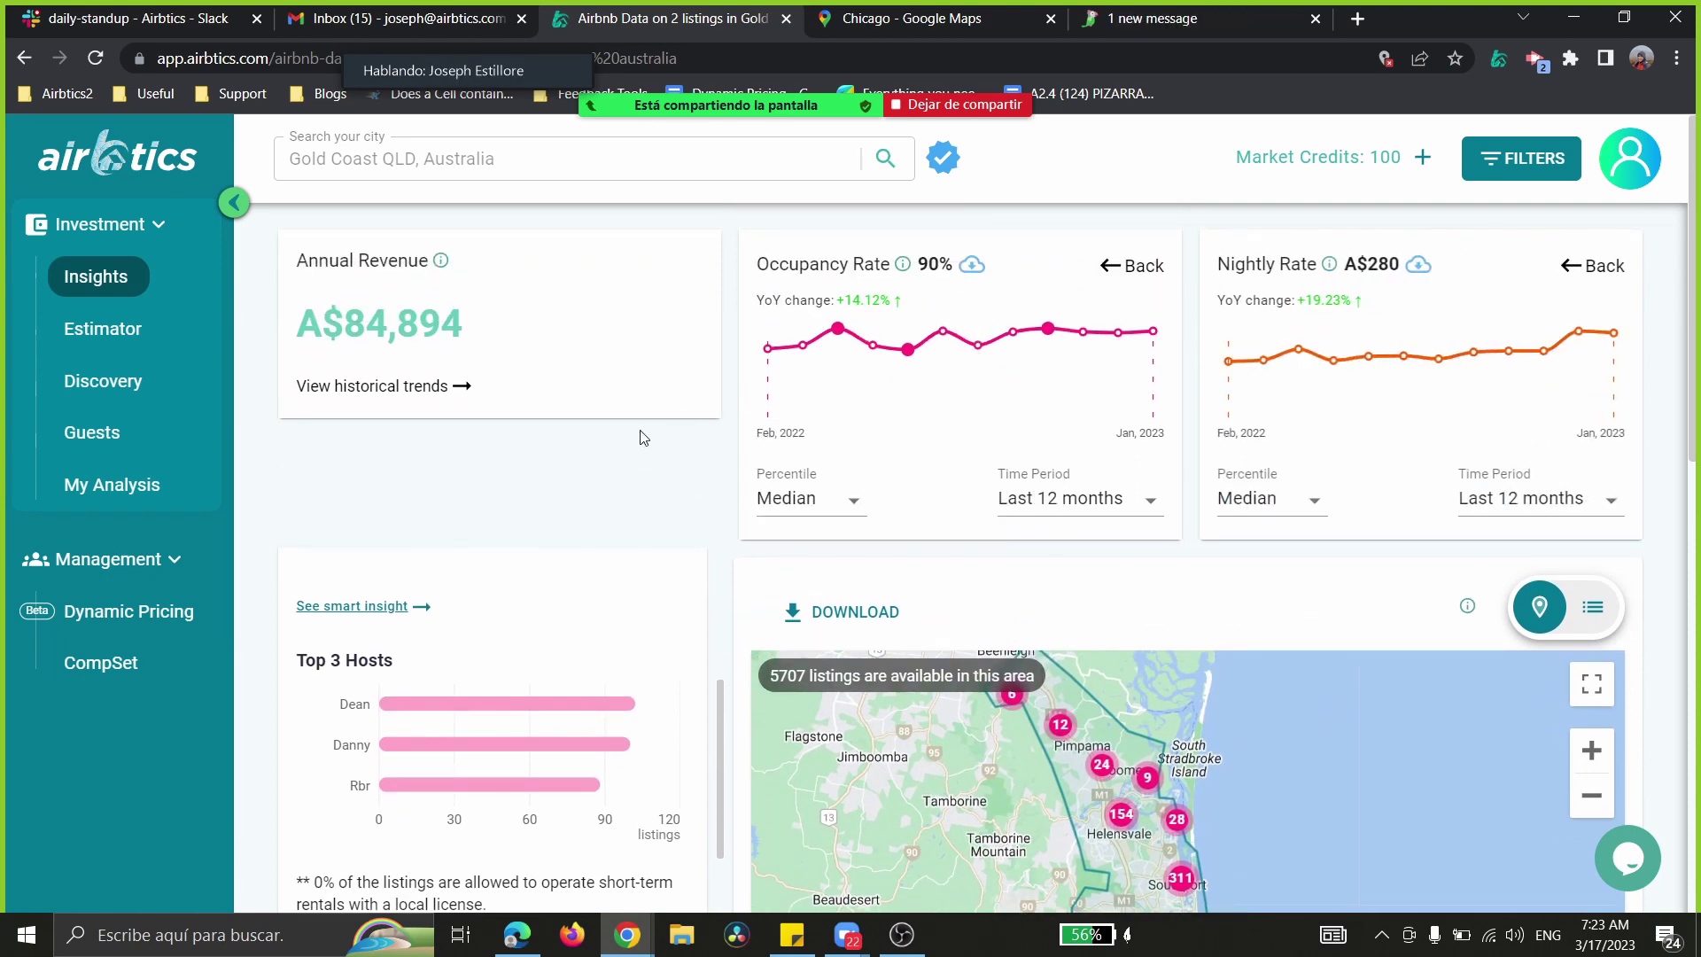
click(431, 395)
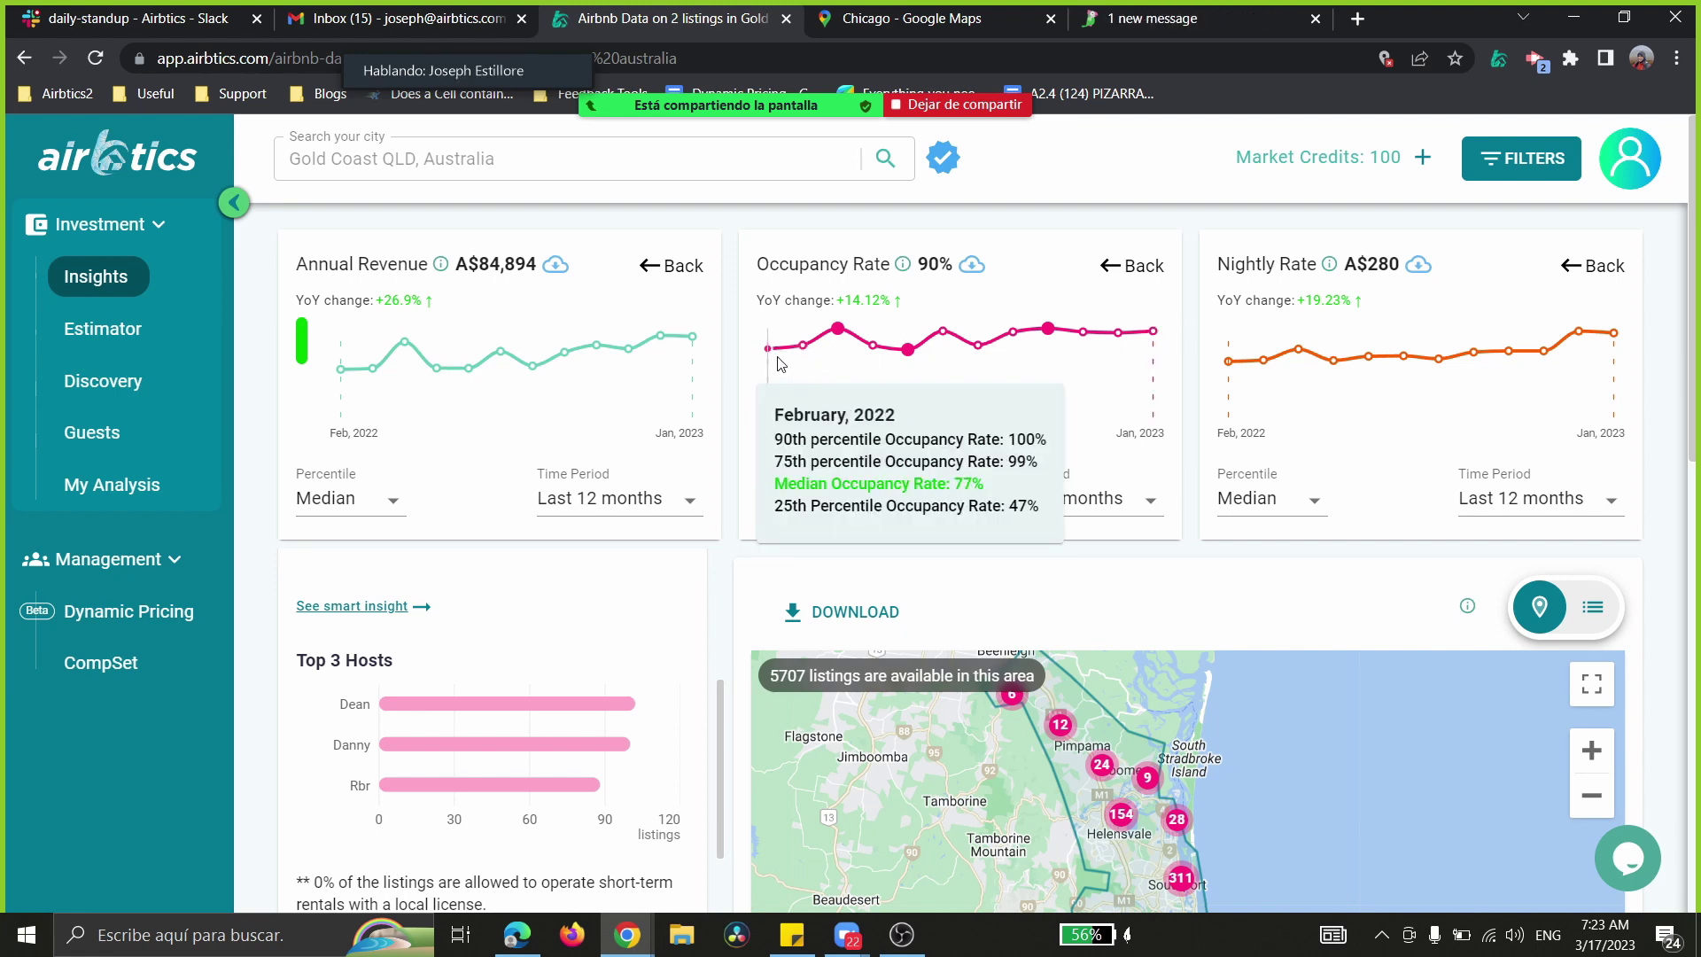
- Switch the occupancy chart to All history, then back to Last 12 months
click(1102, 501)
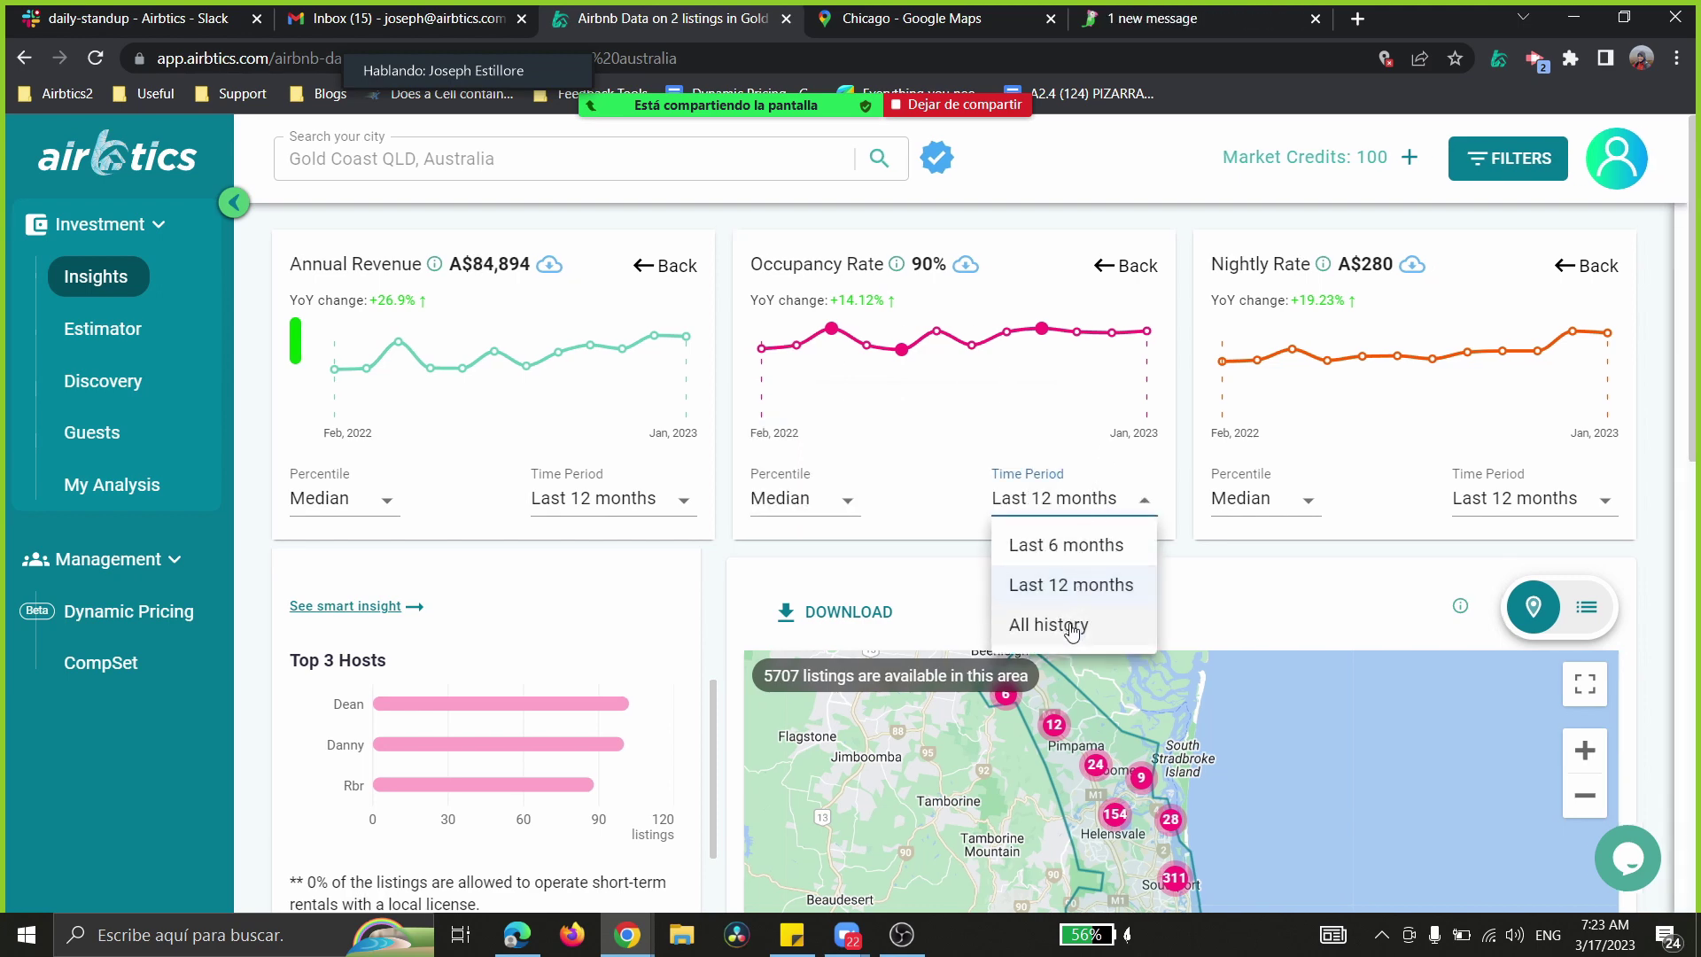
click(1063, 625)
mouse_move(770, 381)
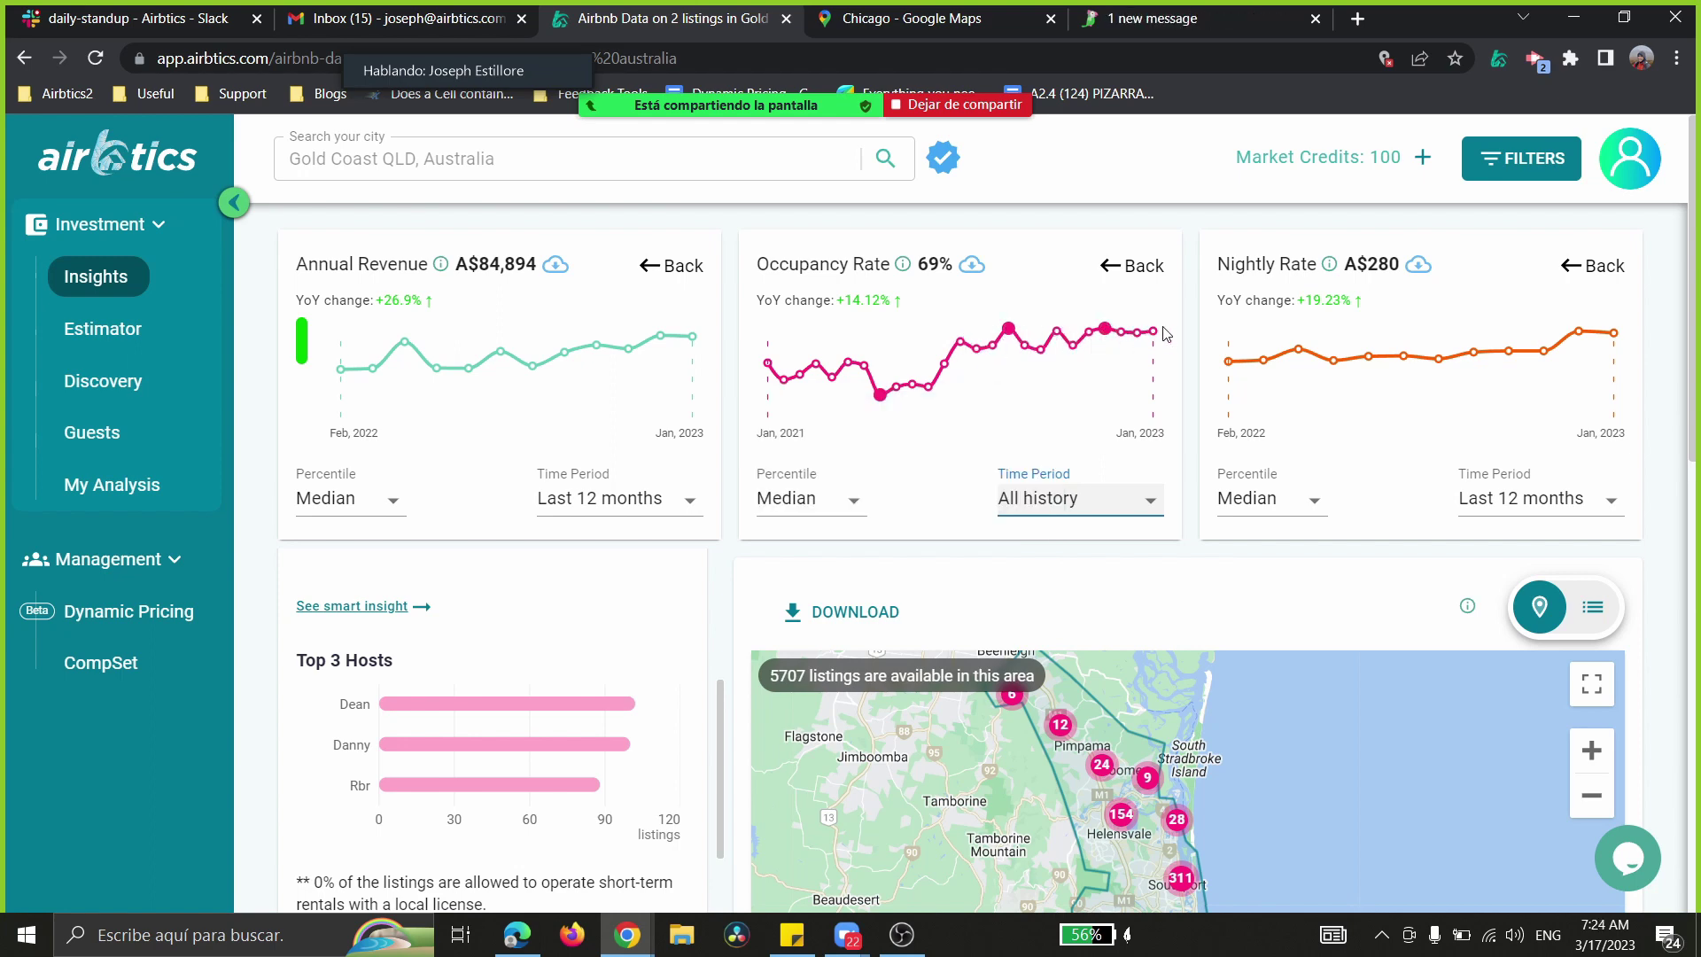
click(1114, 519)
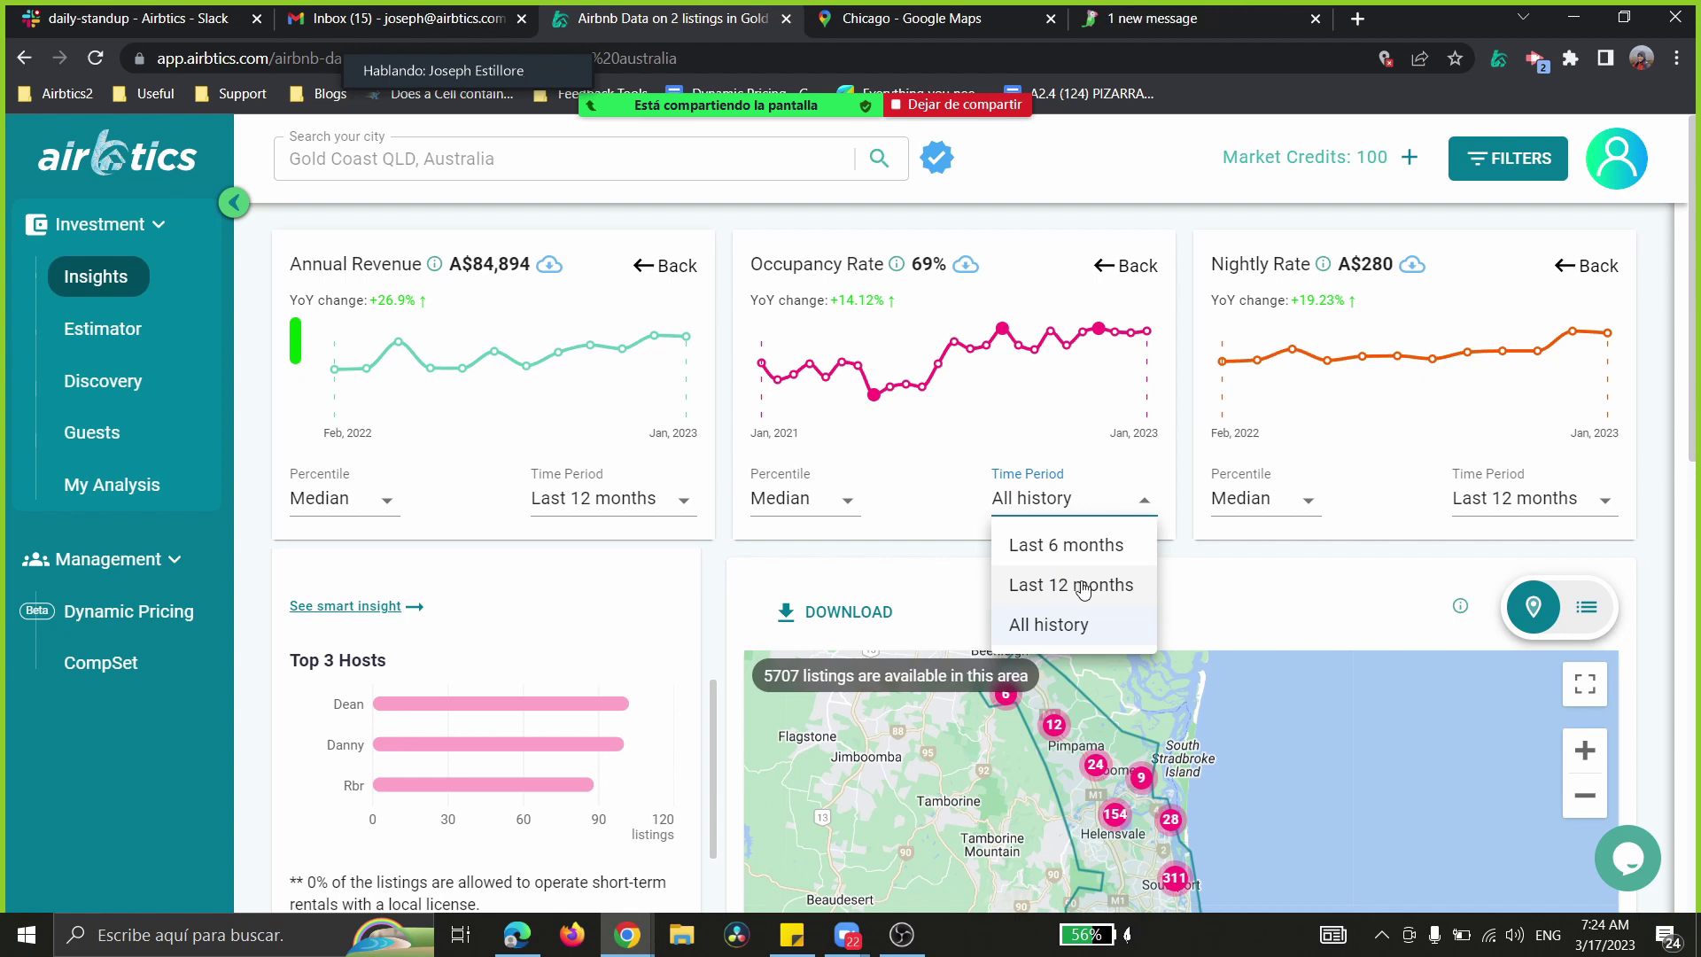
click(1089, 586)
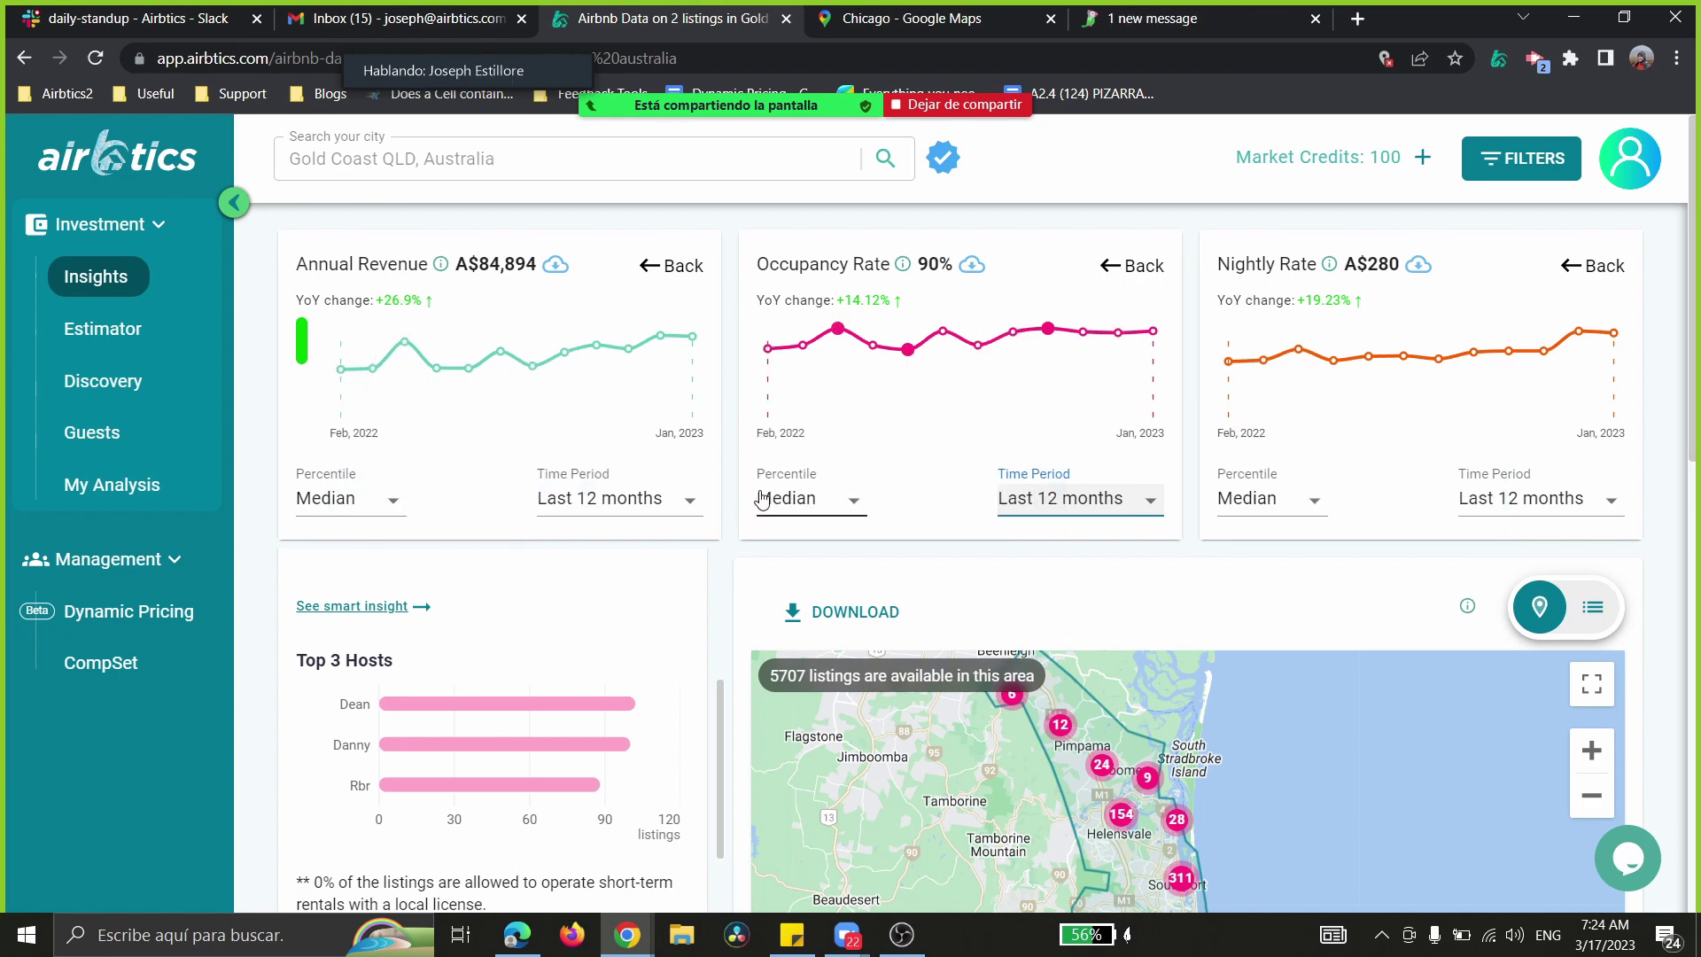
- Scroll down to the Top 3 Hosts panel and open the Gold Coast's top VRMs table
scroll(762, 499, down, 2)
scroll(762, 499, down, 1)
drag(720, 462, 717, 418)
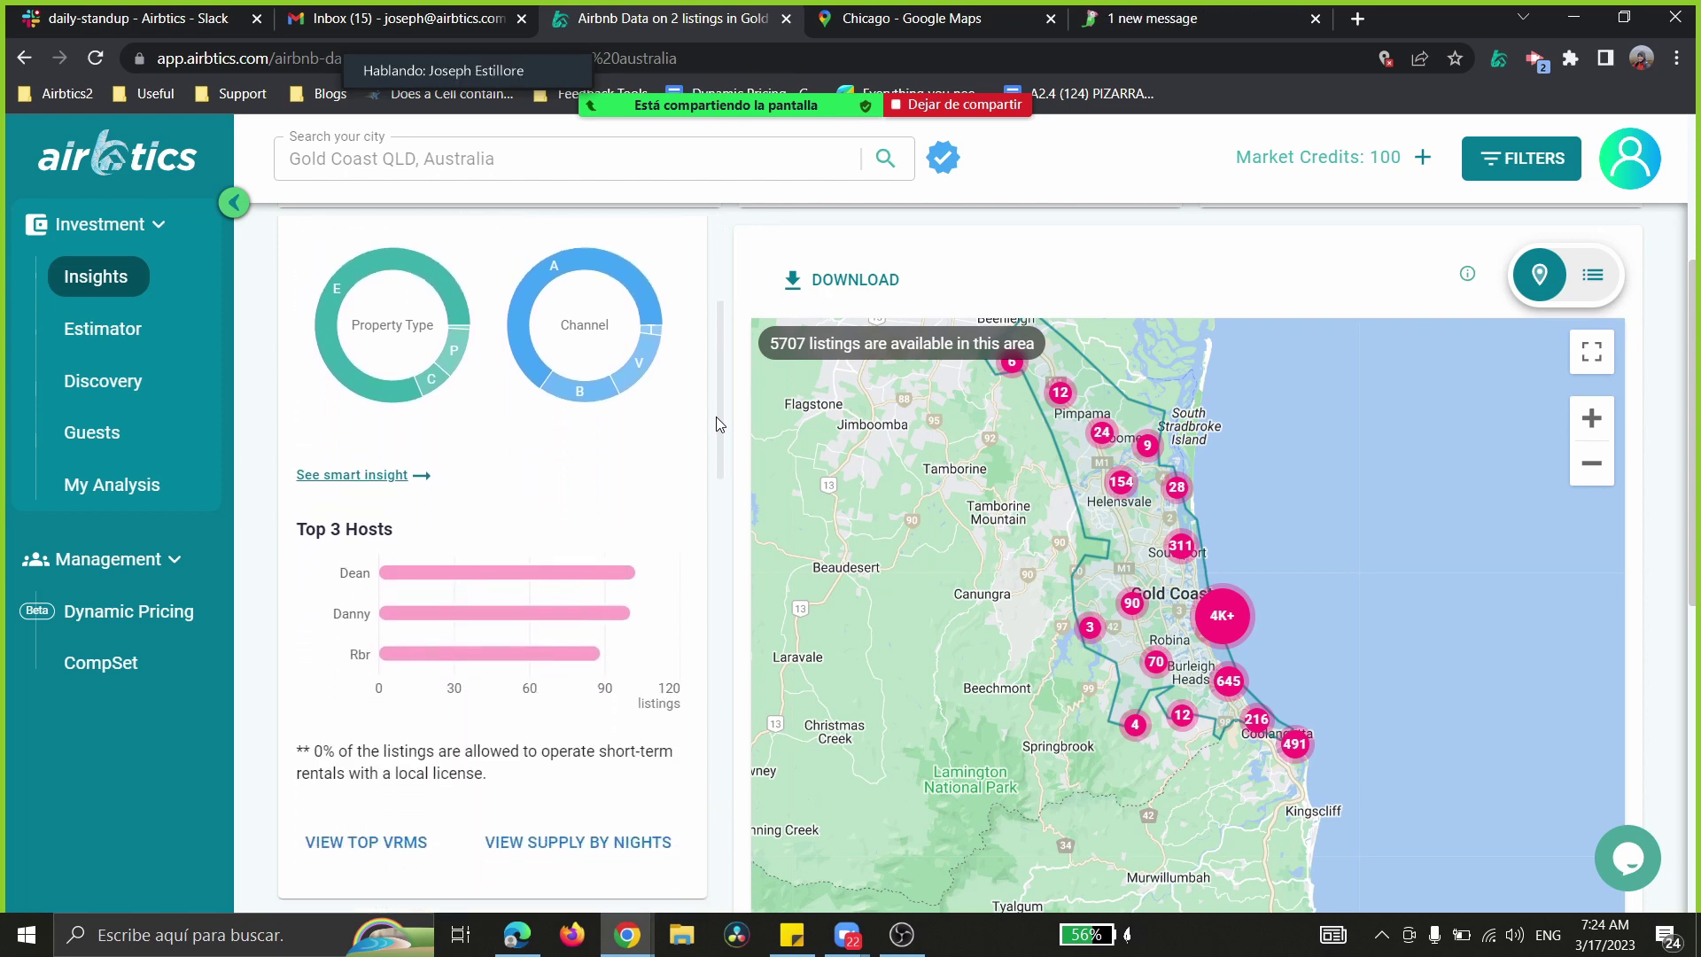
click(395, 842)
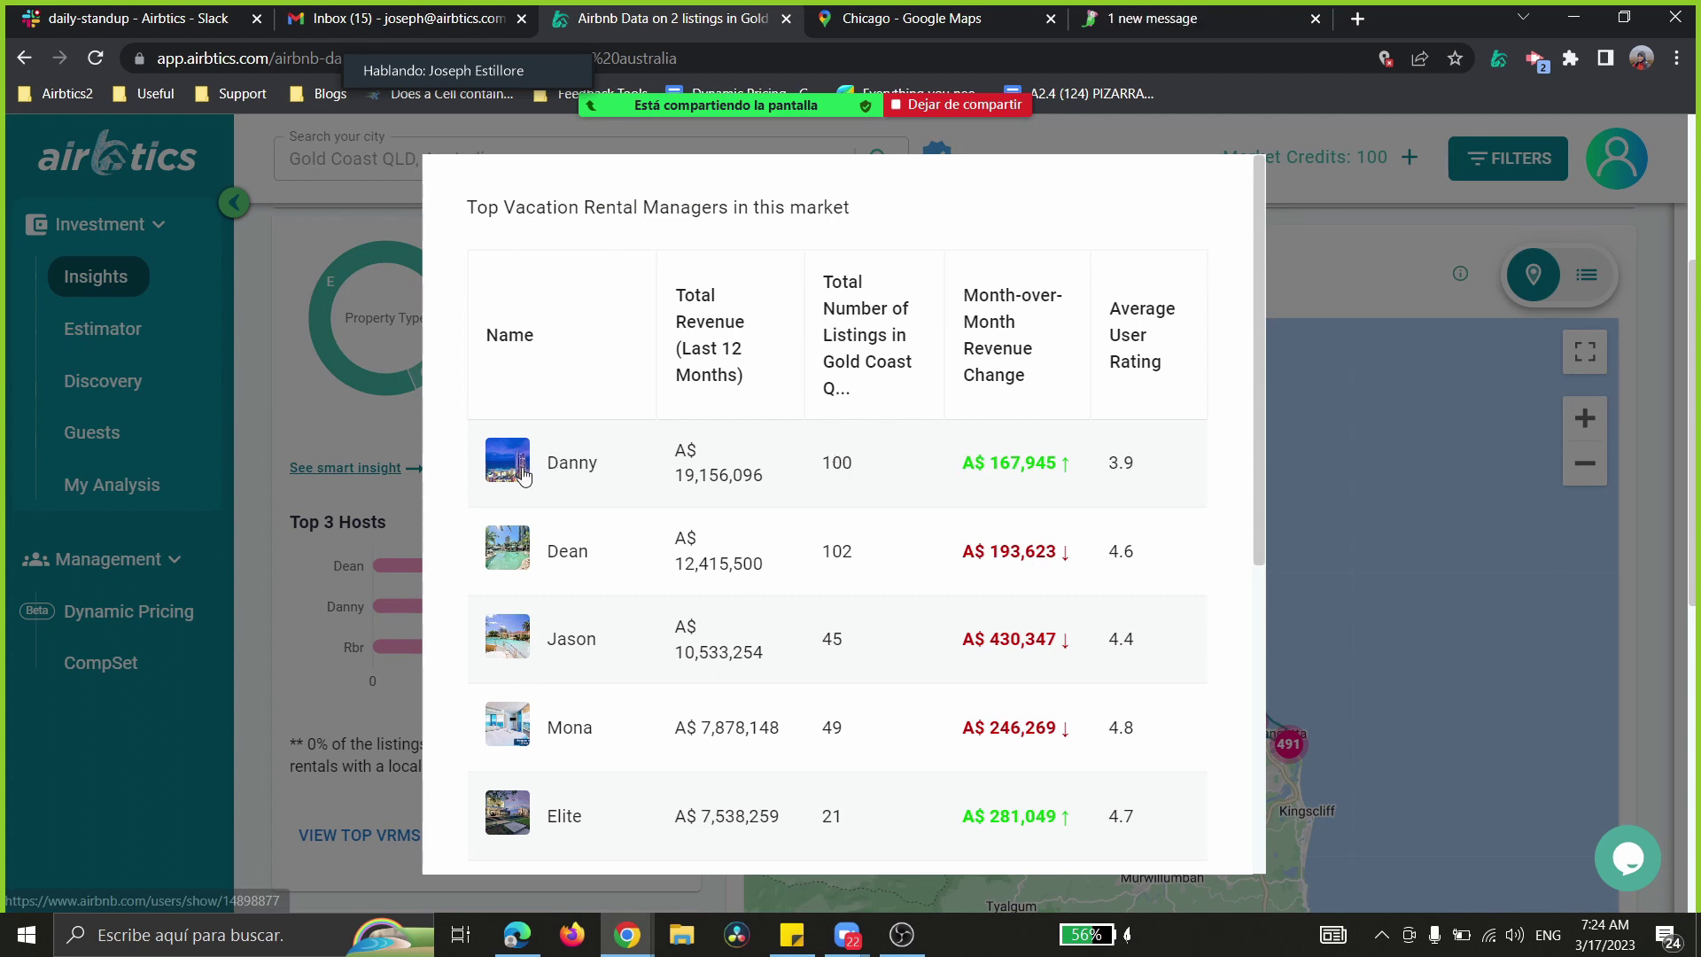
- Scroll through the top vacation rental managers table, then close it
scroll(740, 553, down, 1)
scroll(740, 553, up, 1)
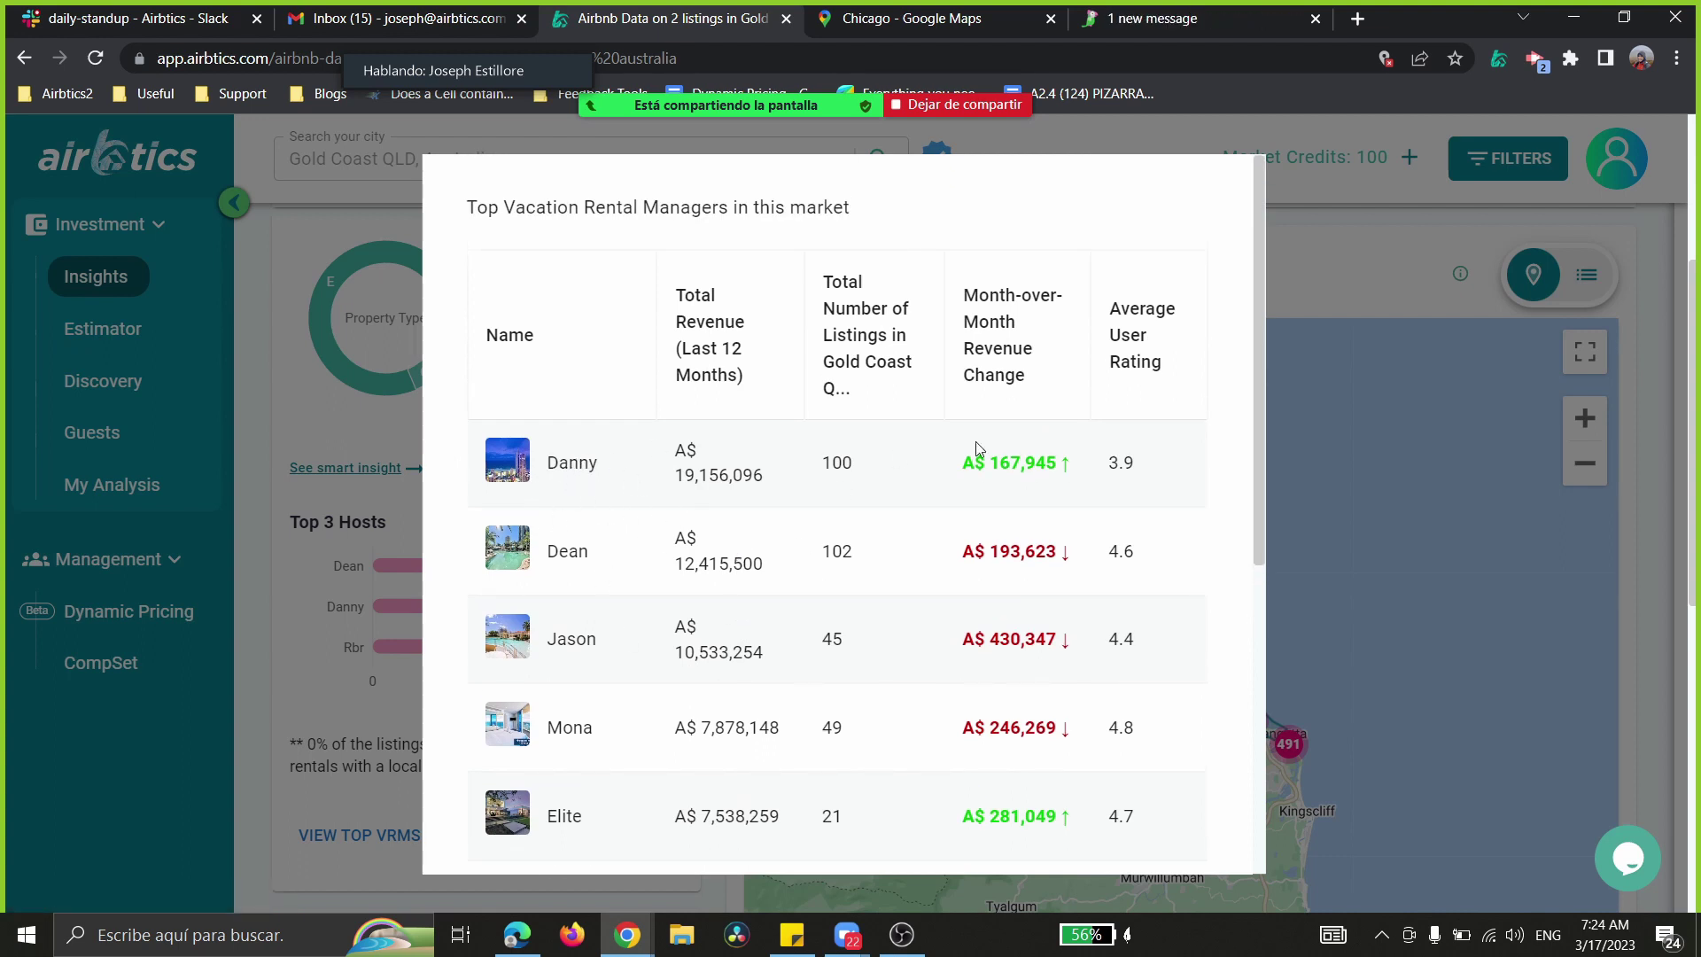
scroll(1256, 413, down, 1)
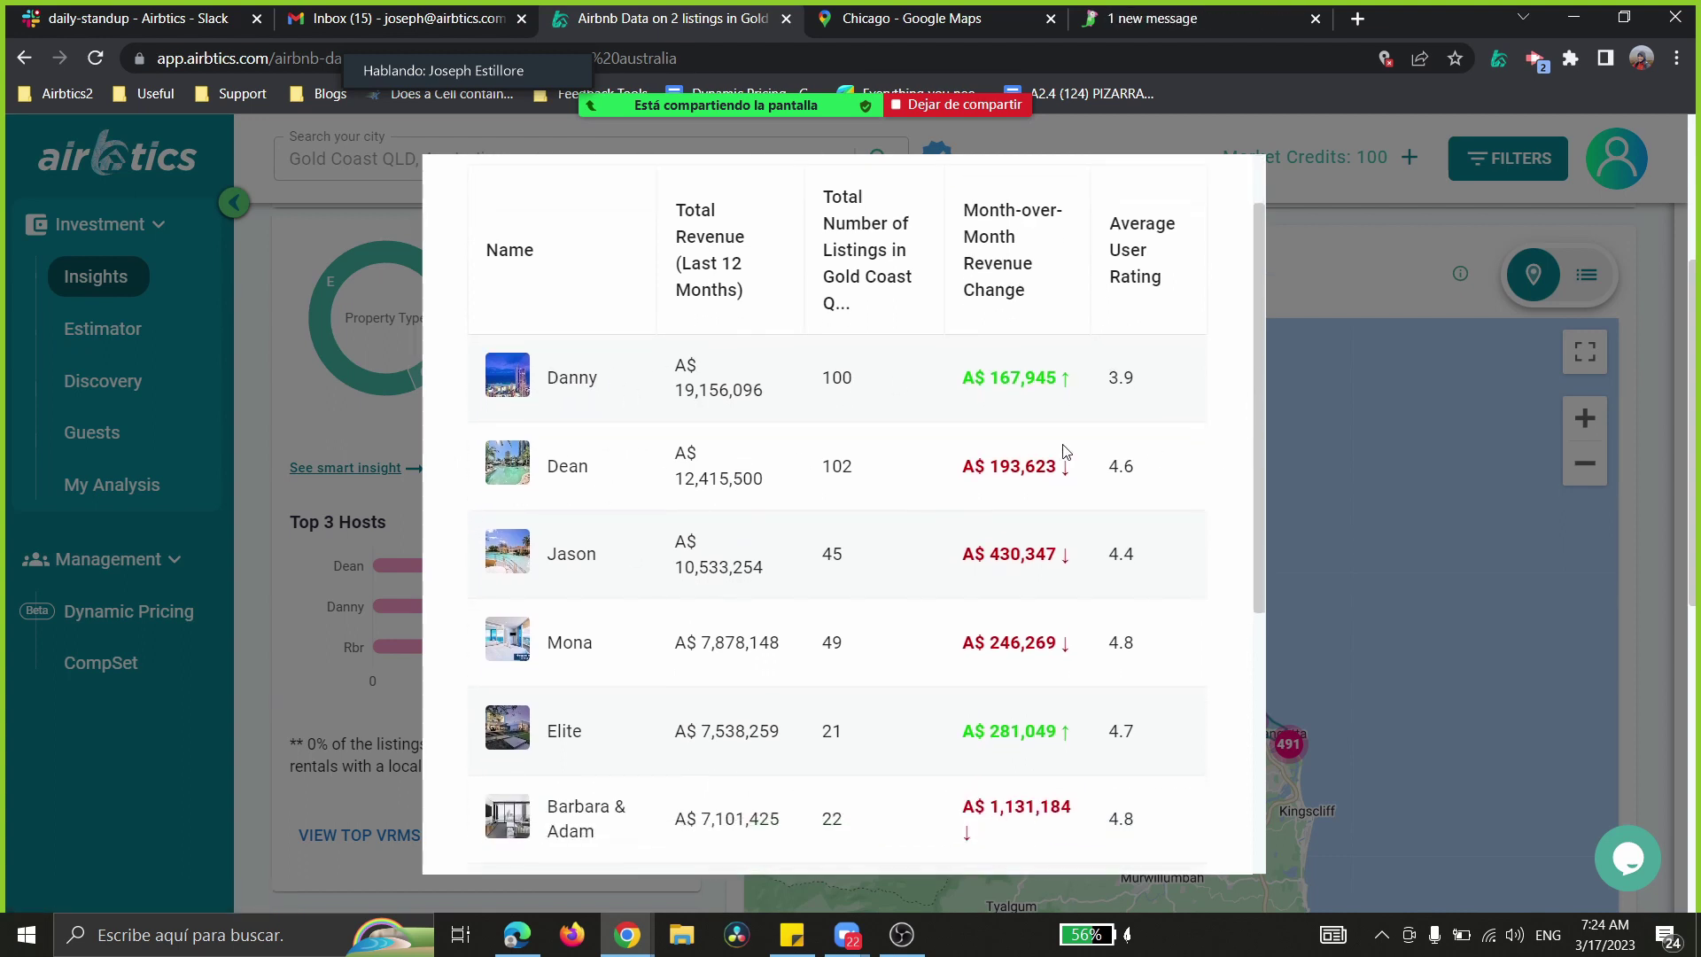
drag(820, 470, 858, 469)
scroll(666, 596, down, 1)
scroll(666, 597, down, 3)
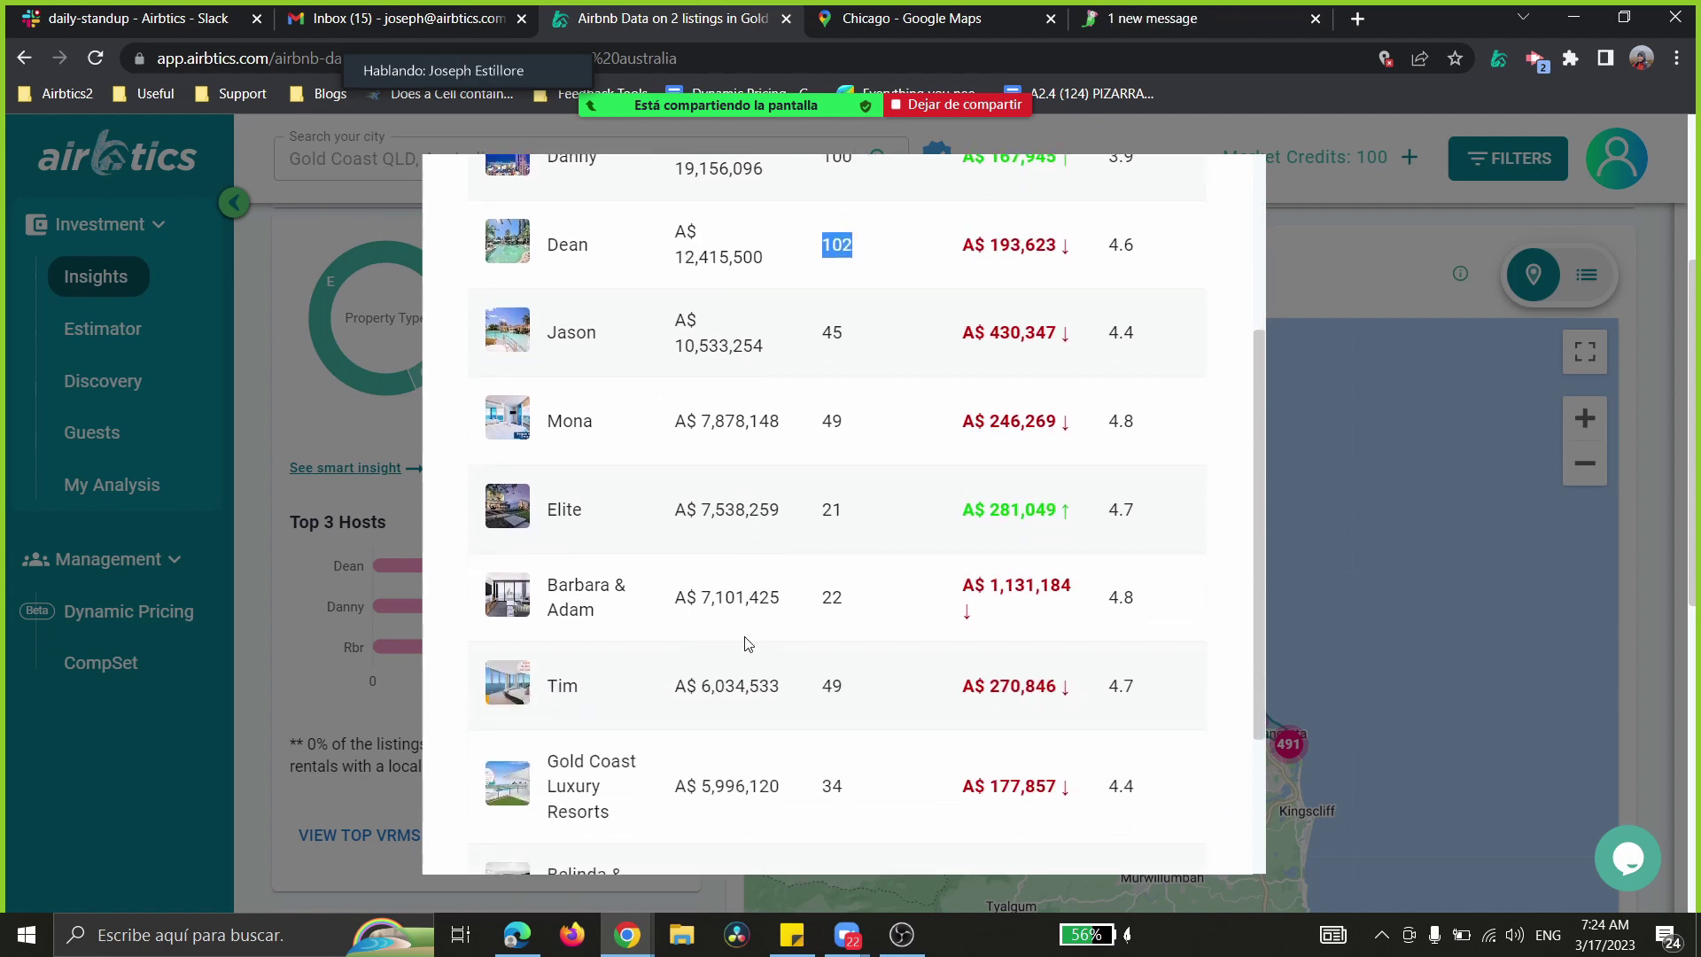
click(295, 676)
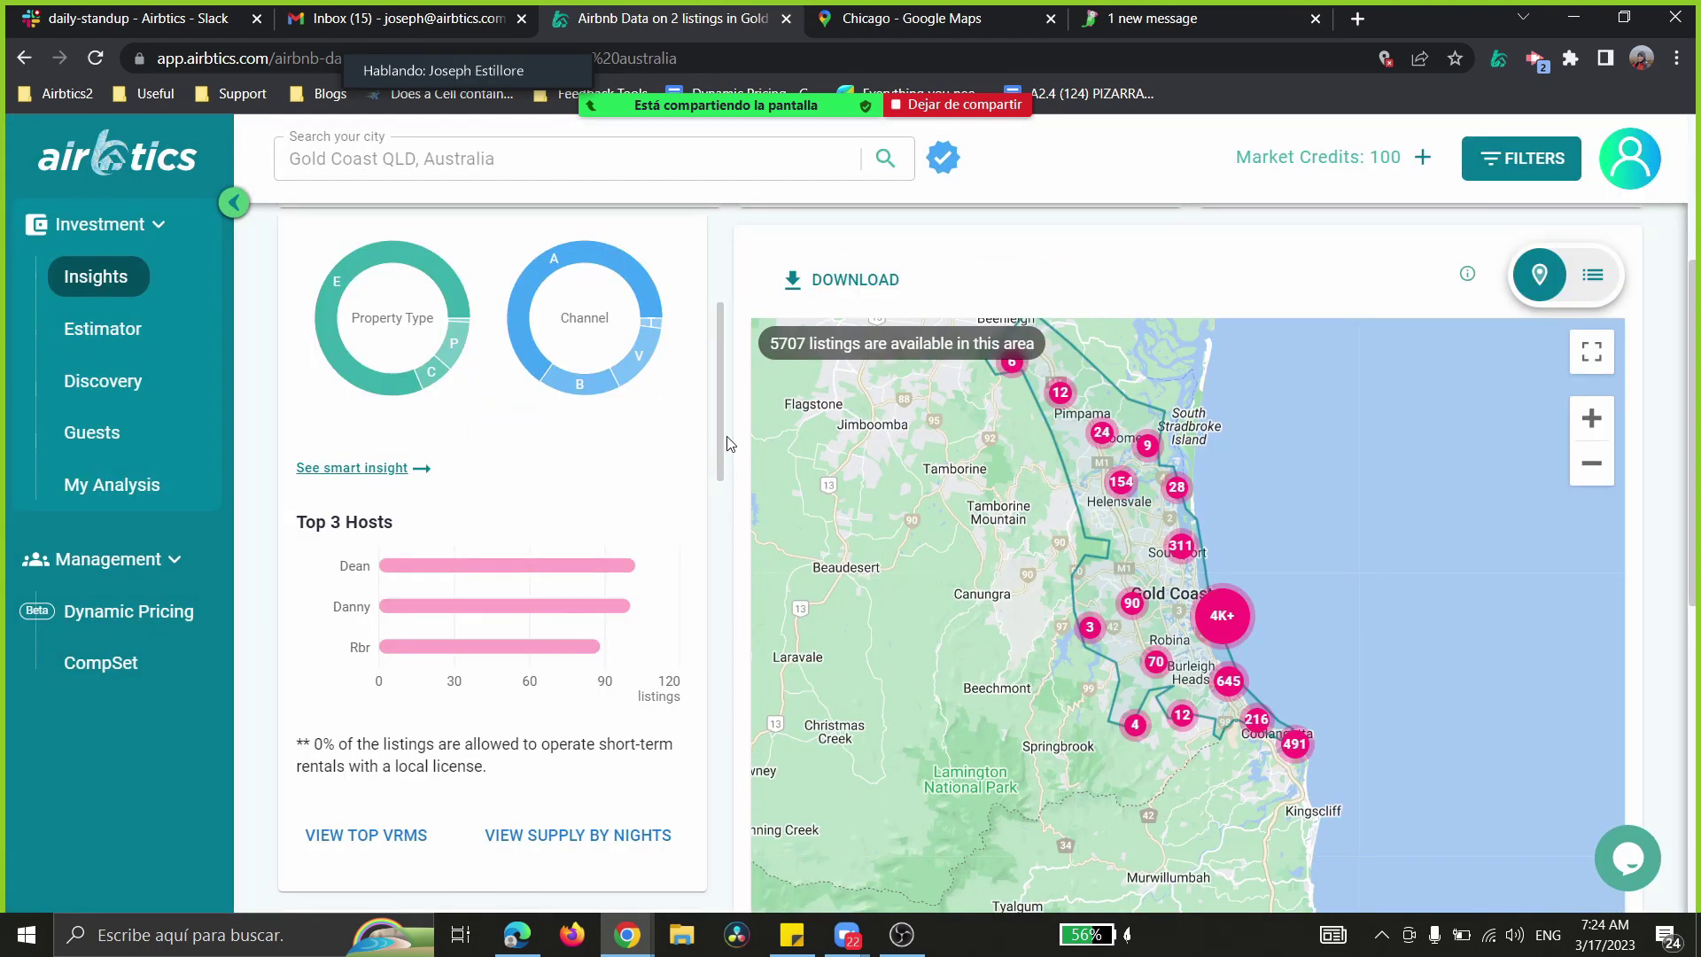
- Reopen the VRM table, highlight the top manager's 100 listings count, and close it
drag(720, 451, 722, 491)
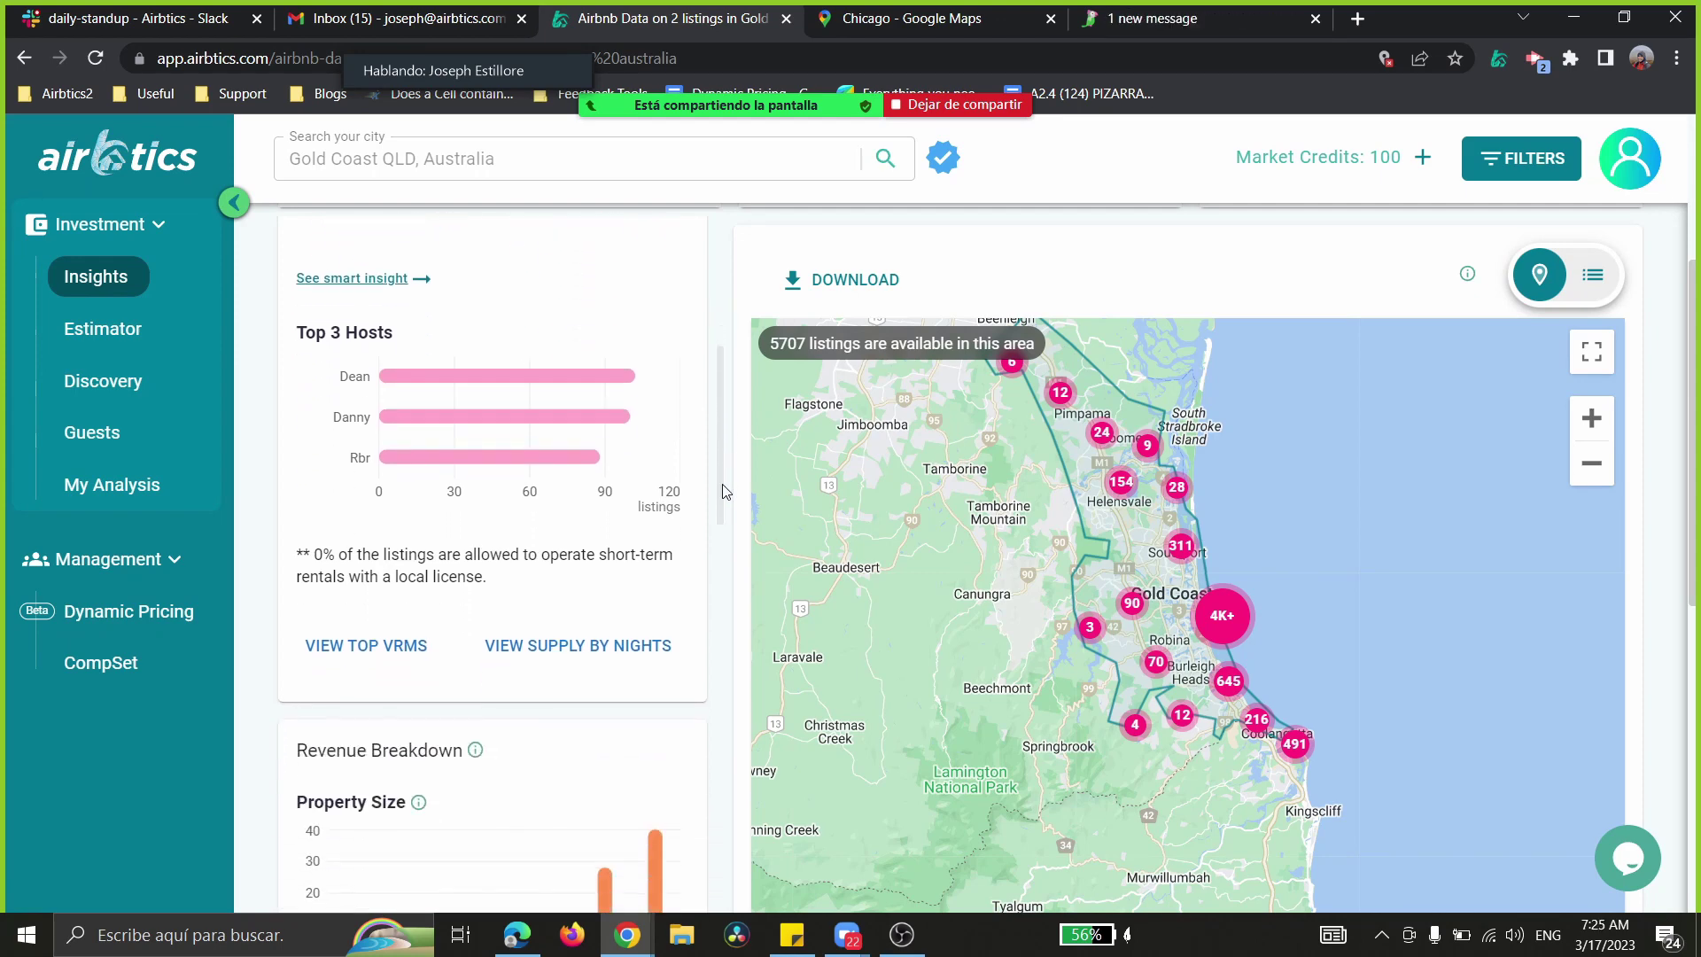
click(330, 647)
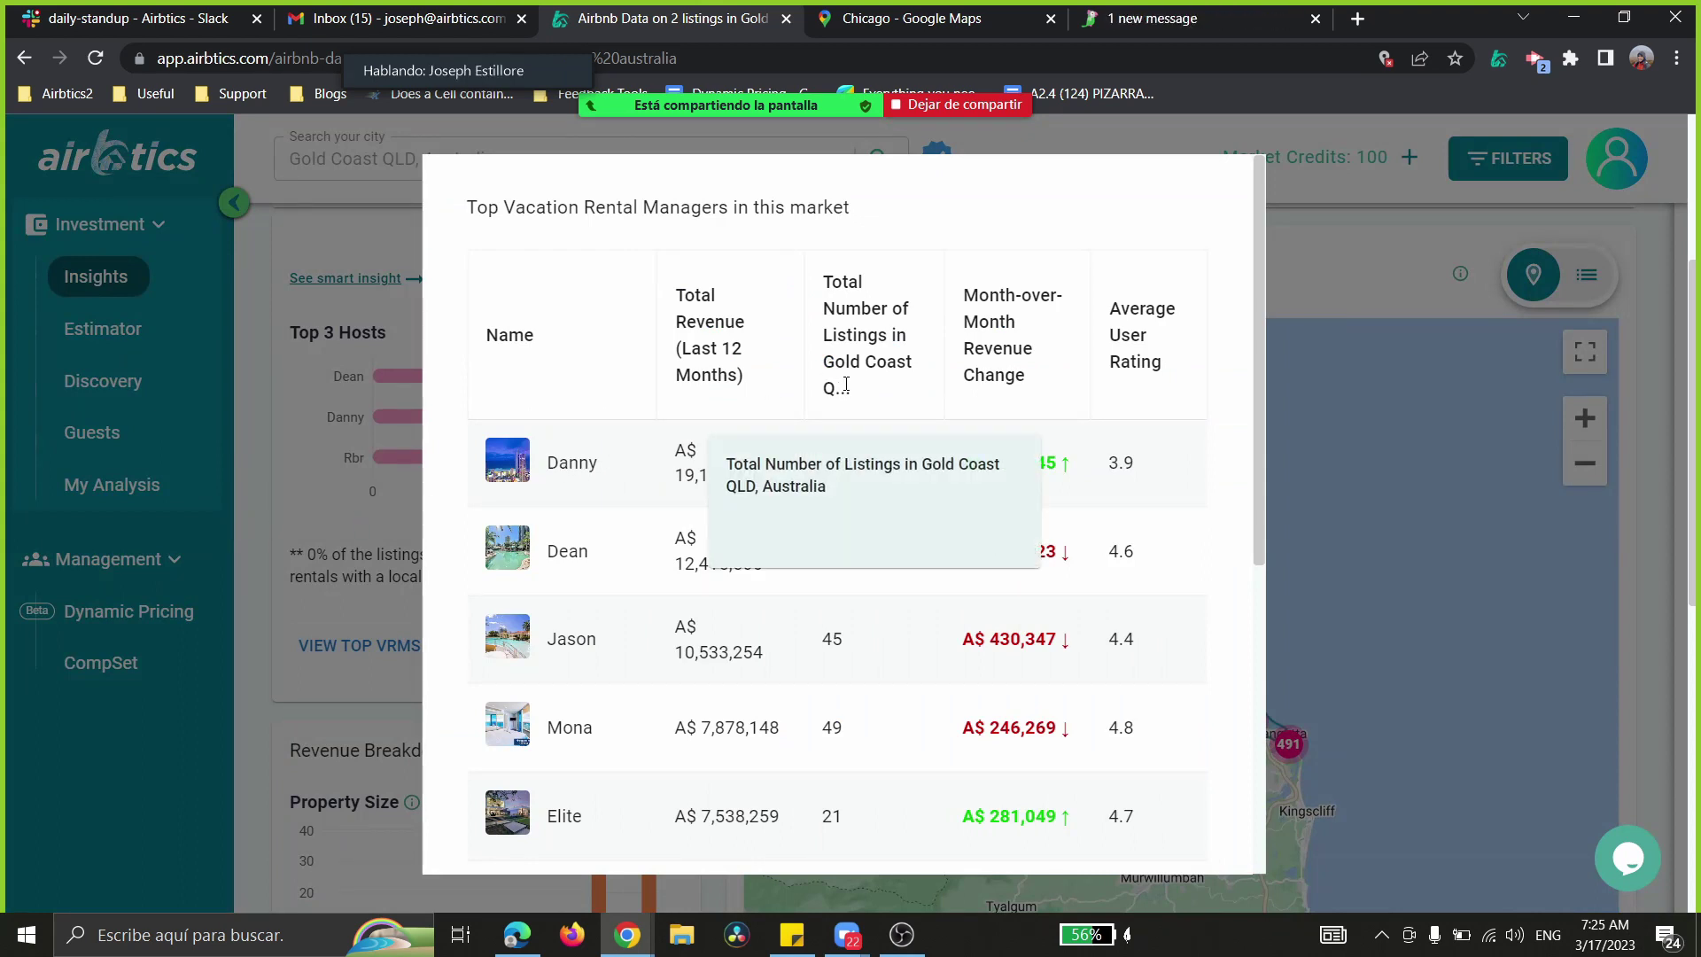
double_click(837, 464)
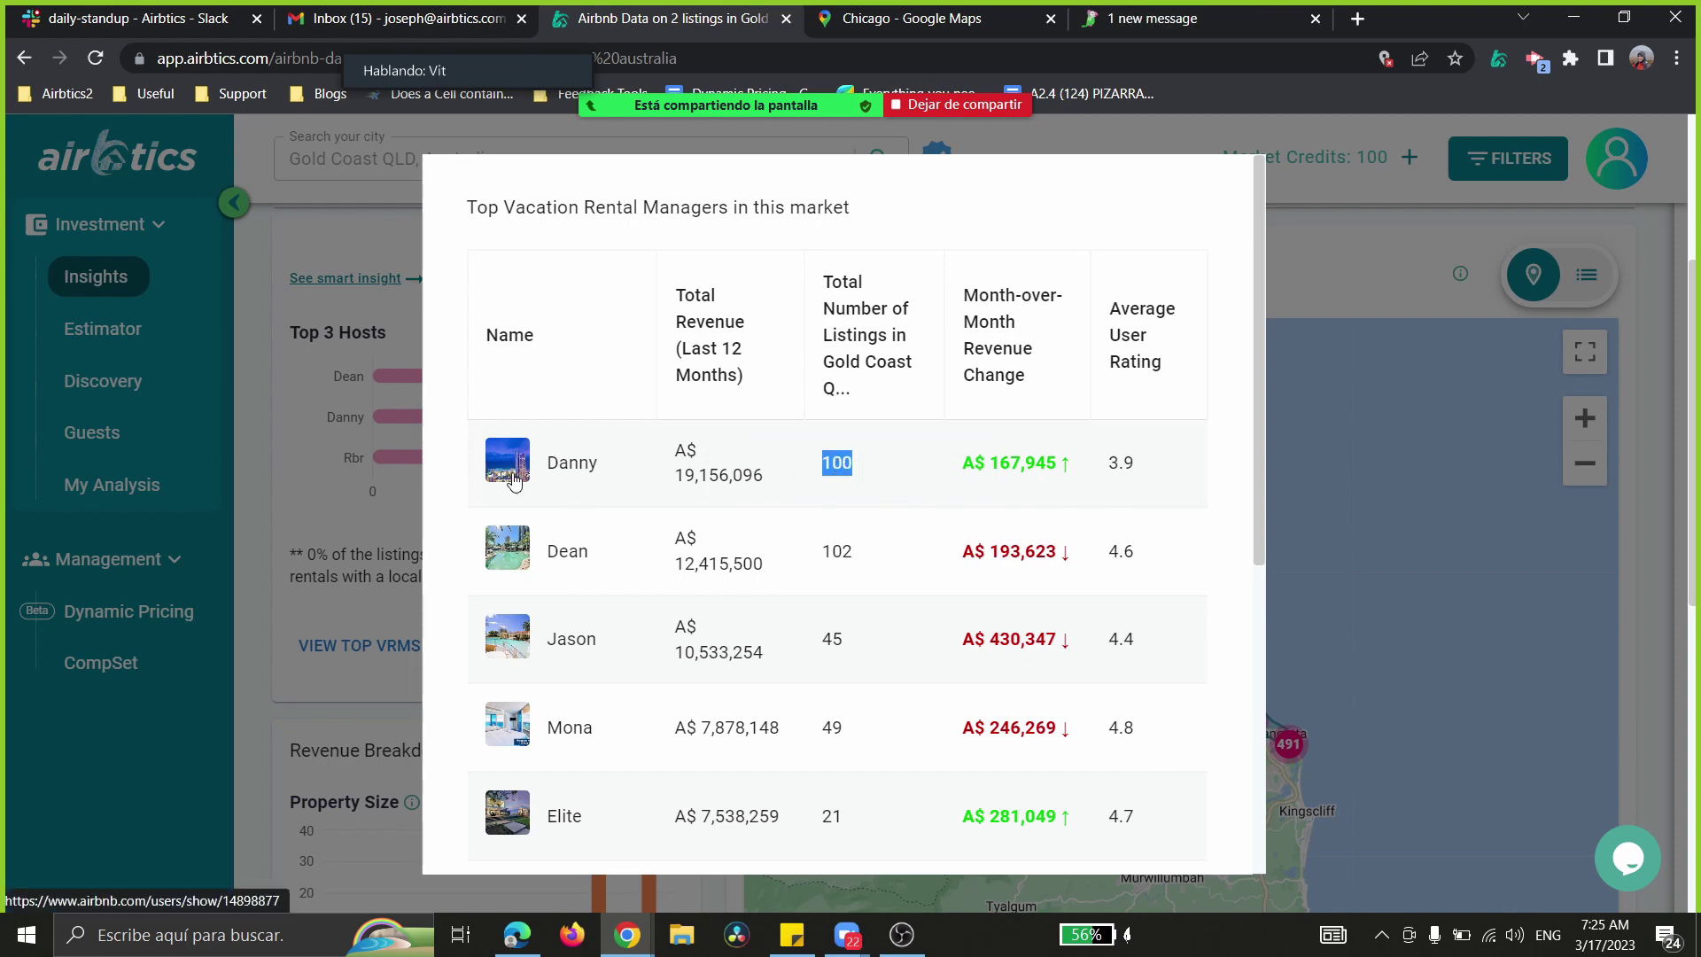
click(296, 471)
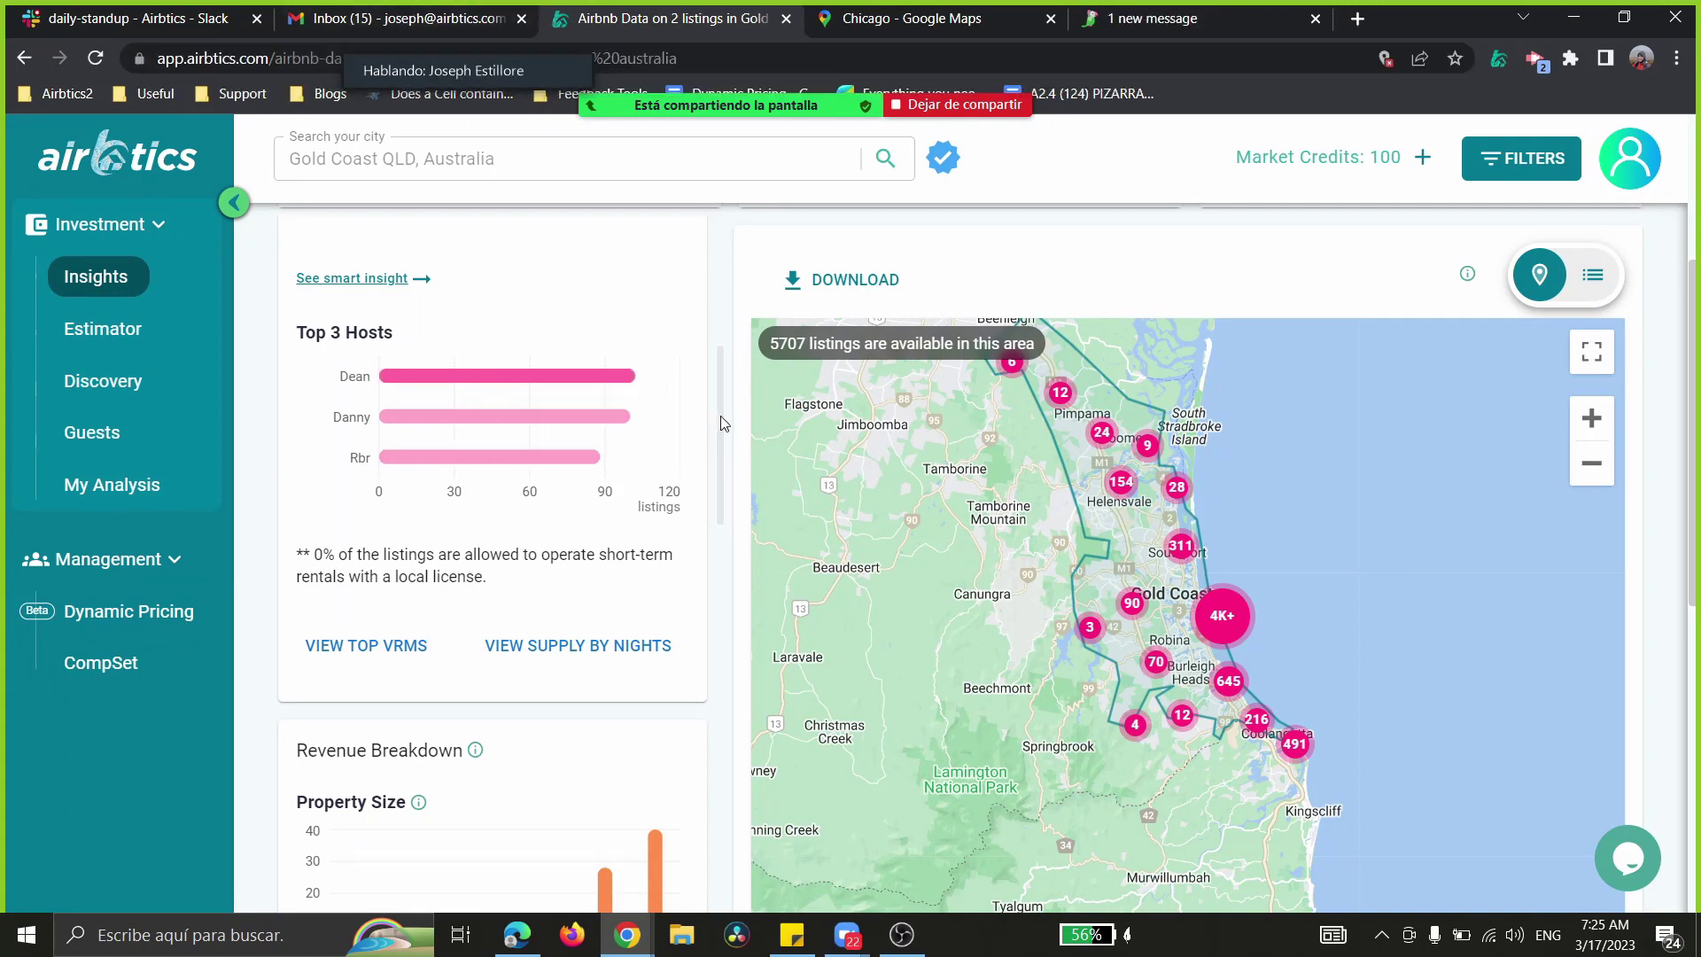
- Pan the Sydney insights map in Edge, then return to the Gold Coast insights
scroll(720, 417, down, 1)
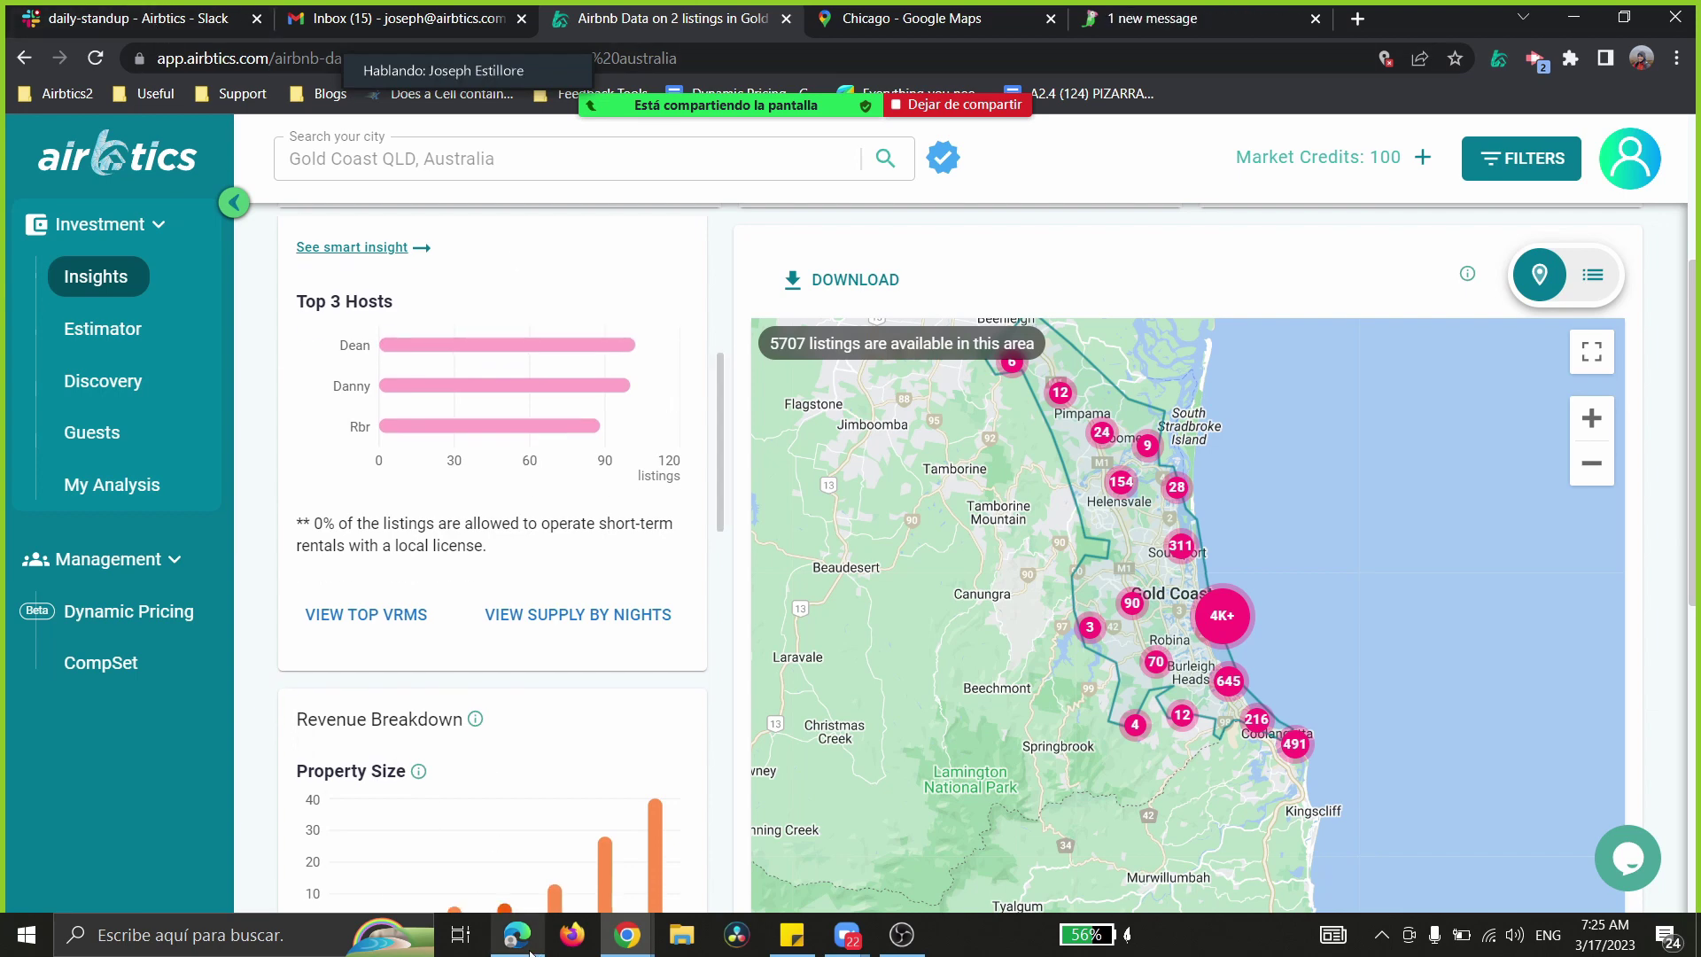
mouse_move(530, 950)
click(531, 824)
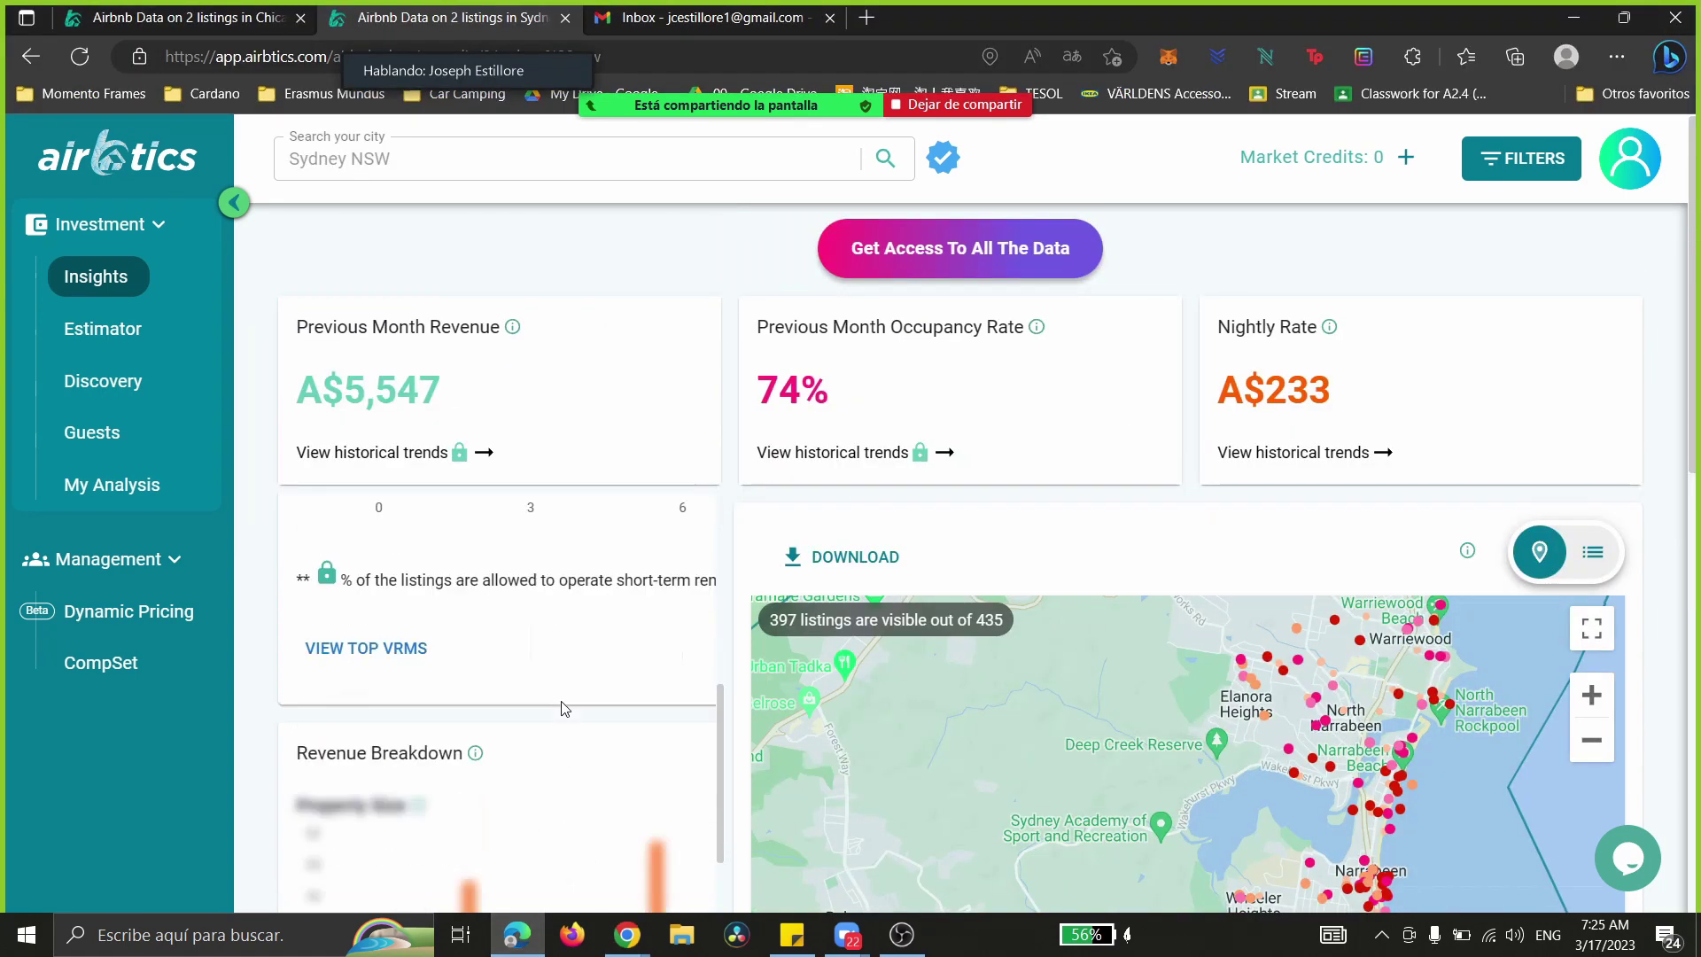
scroll(562, 706, down, 3)
scroll(607, 694, up, 6)
drag(1342, 626, 1170, 740)
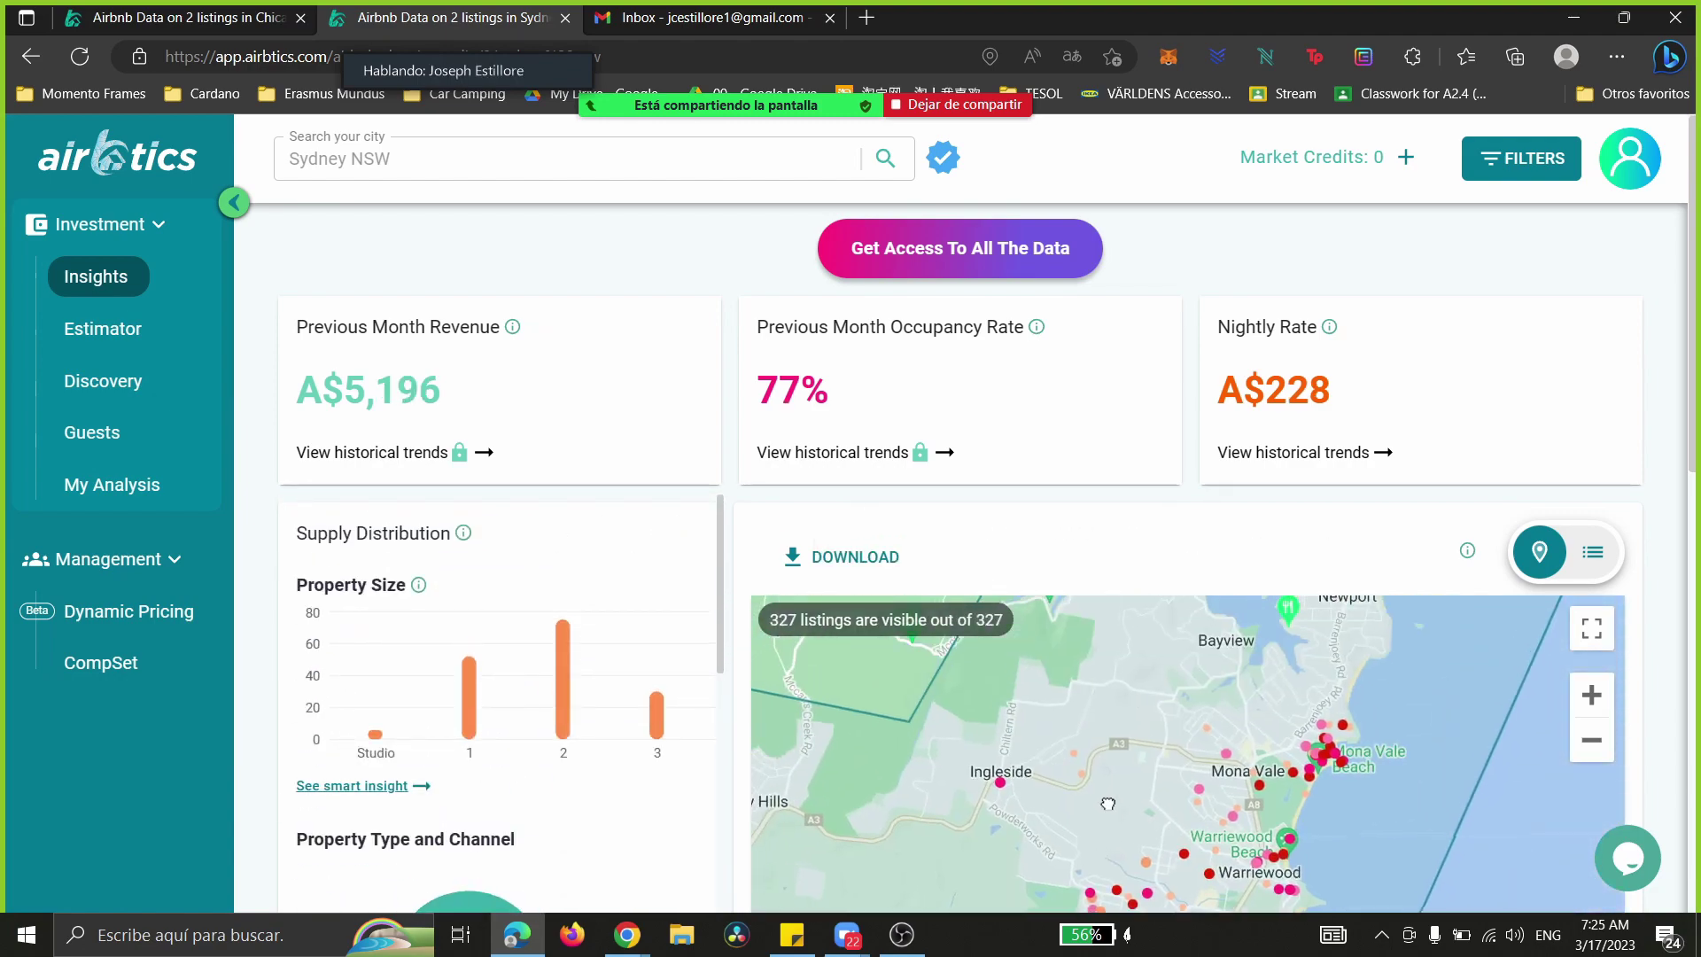
click(502, 939)
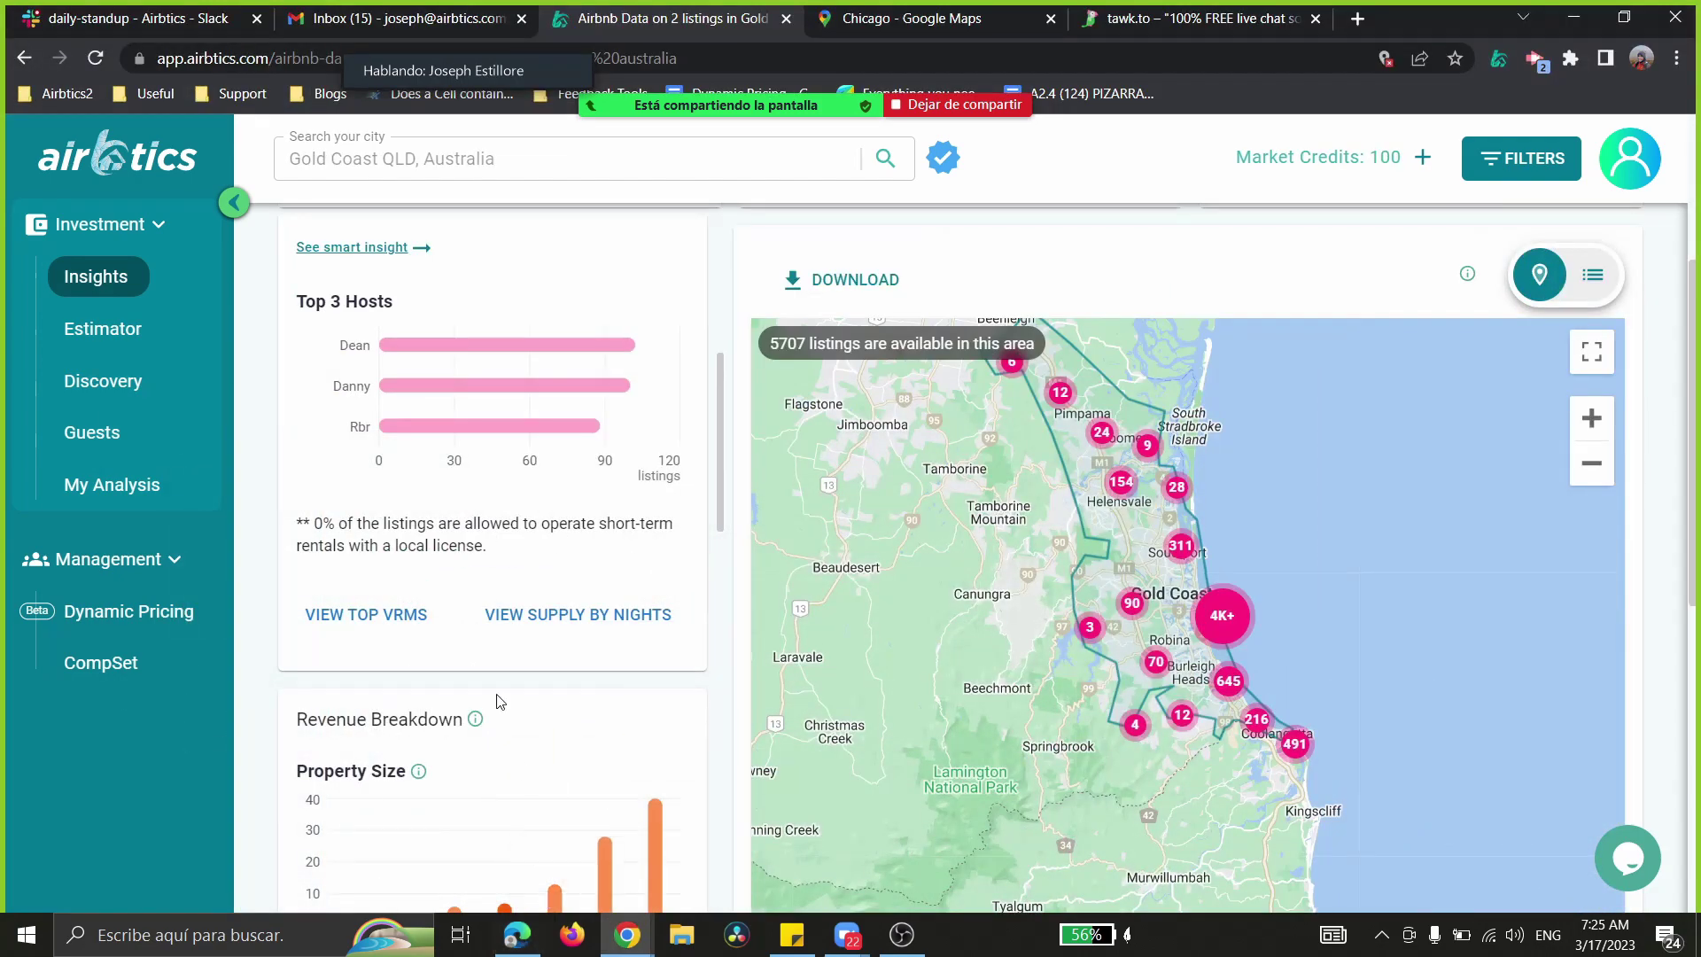
scroll(494, 703, down, 4)
scroll(475, 665, down, 15)
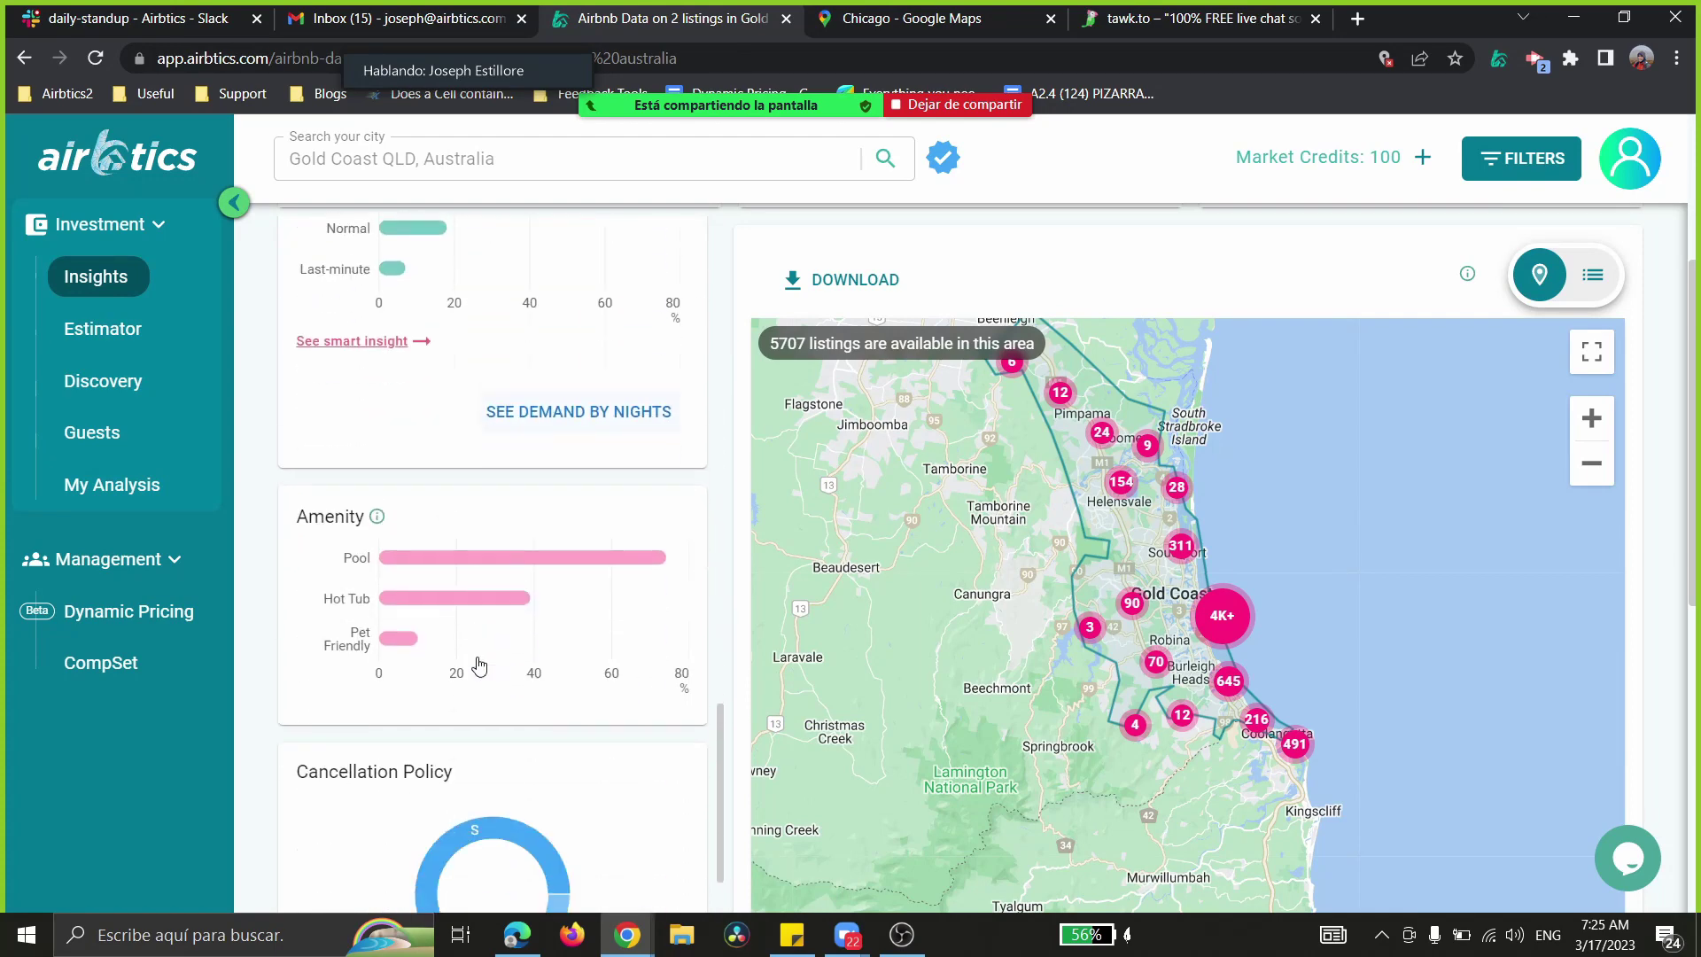
scroll(496, 532, down, 4)
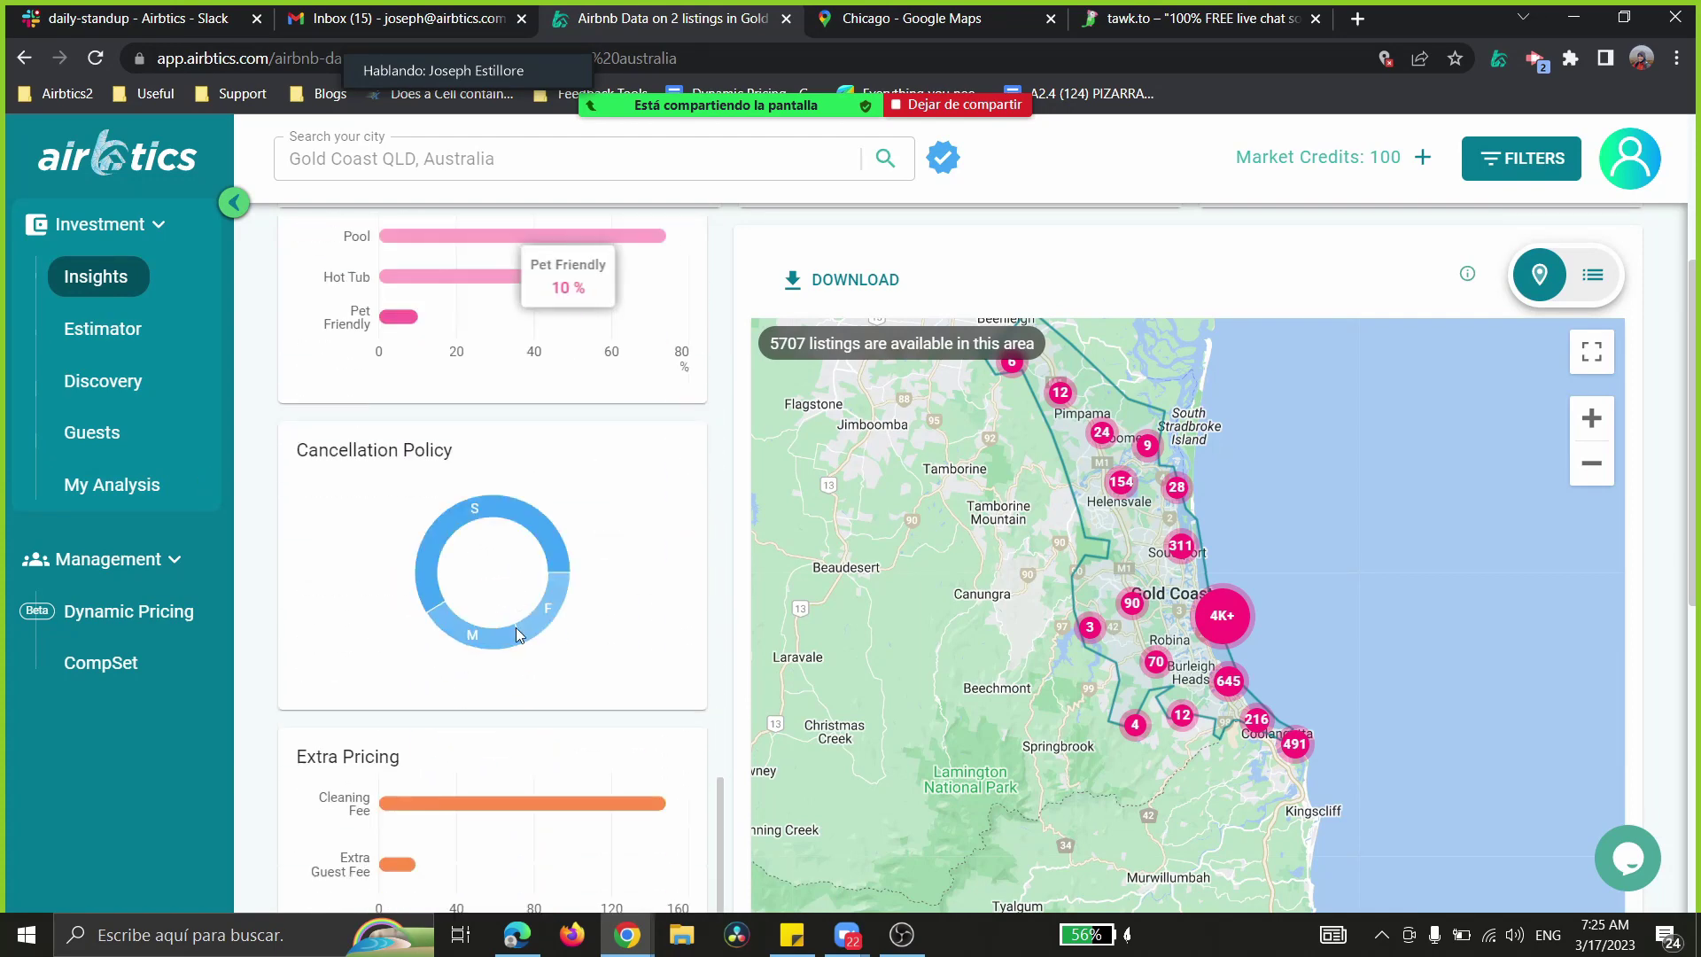
scroll(750, 470, down, 6)
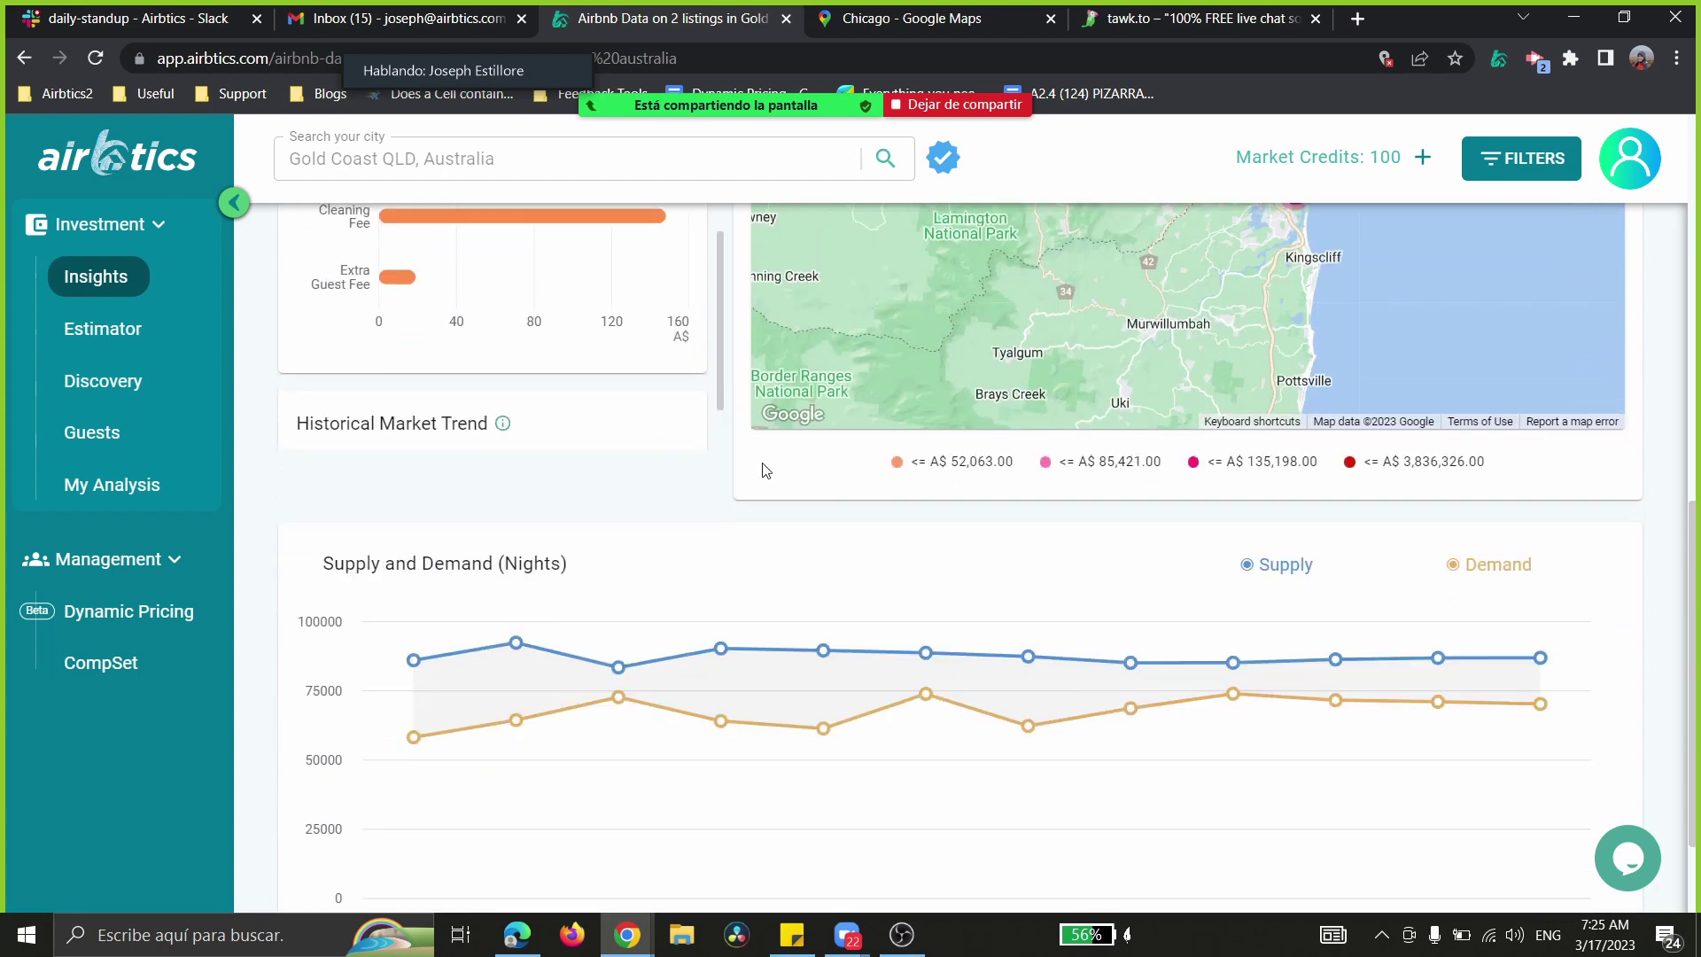
scroll(764, 479, down, 1)
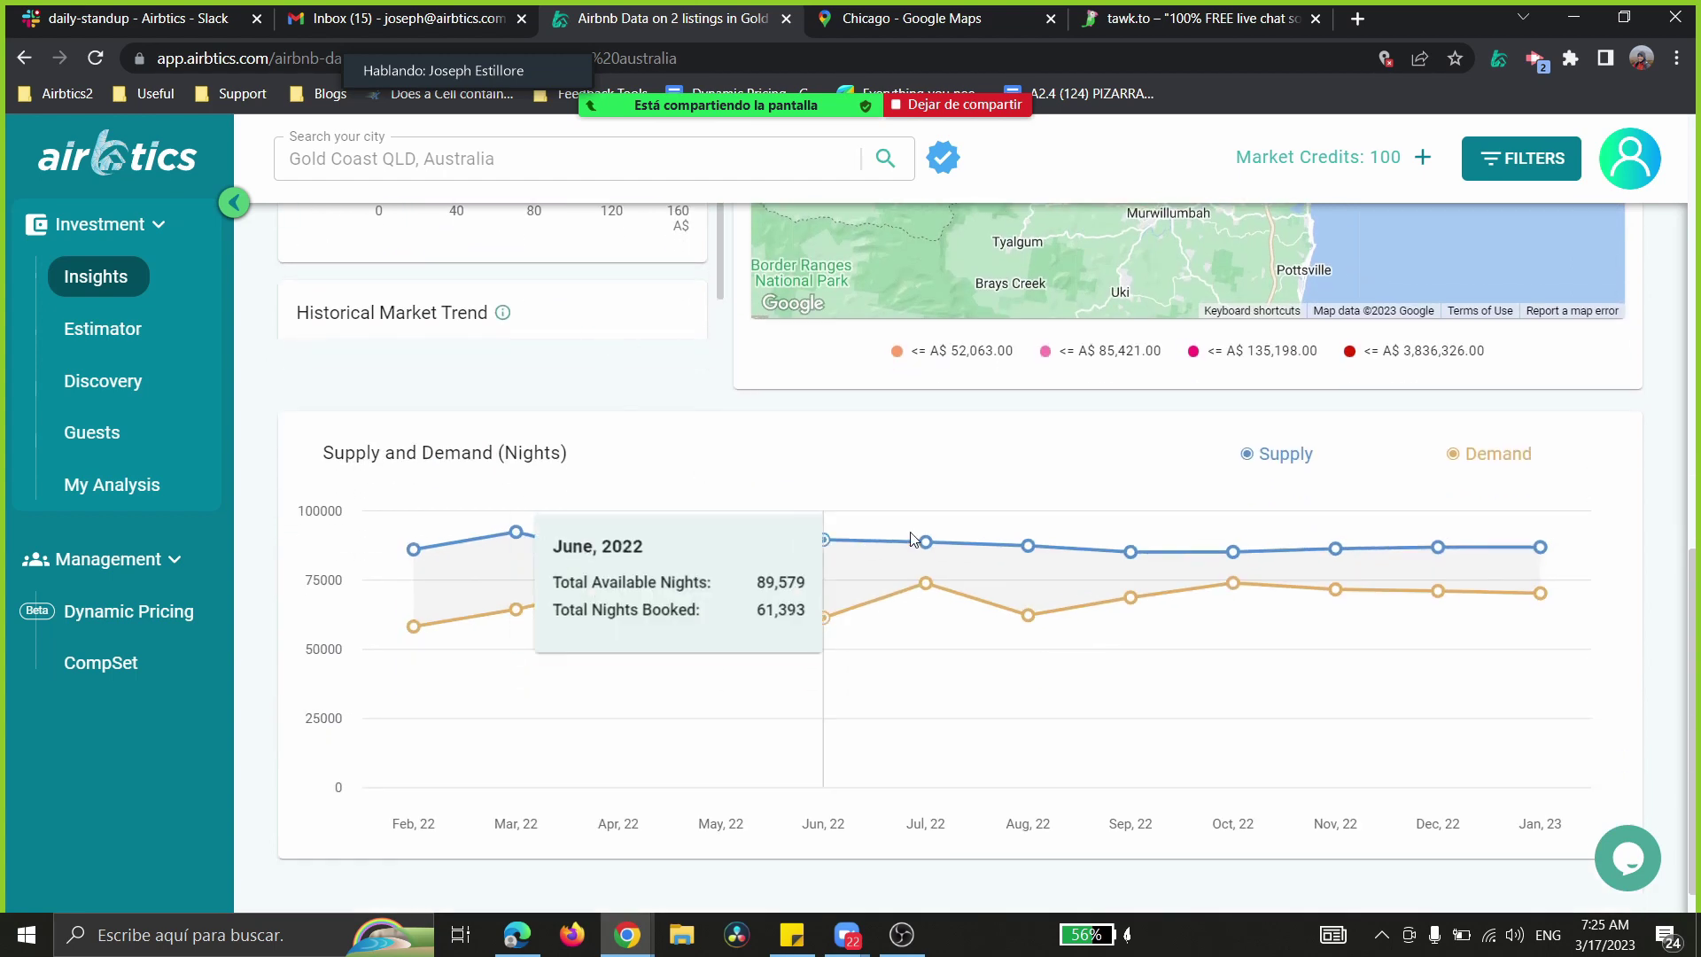
mouse_move(1221, 550)
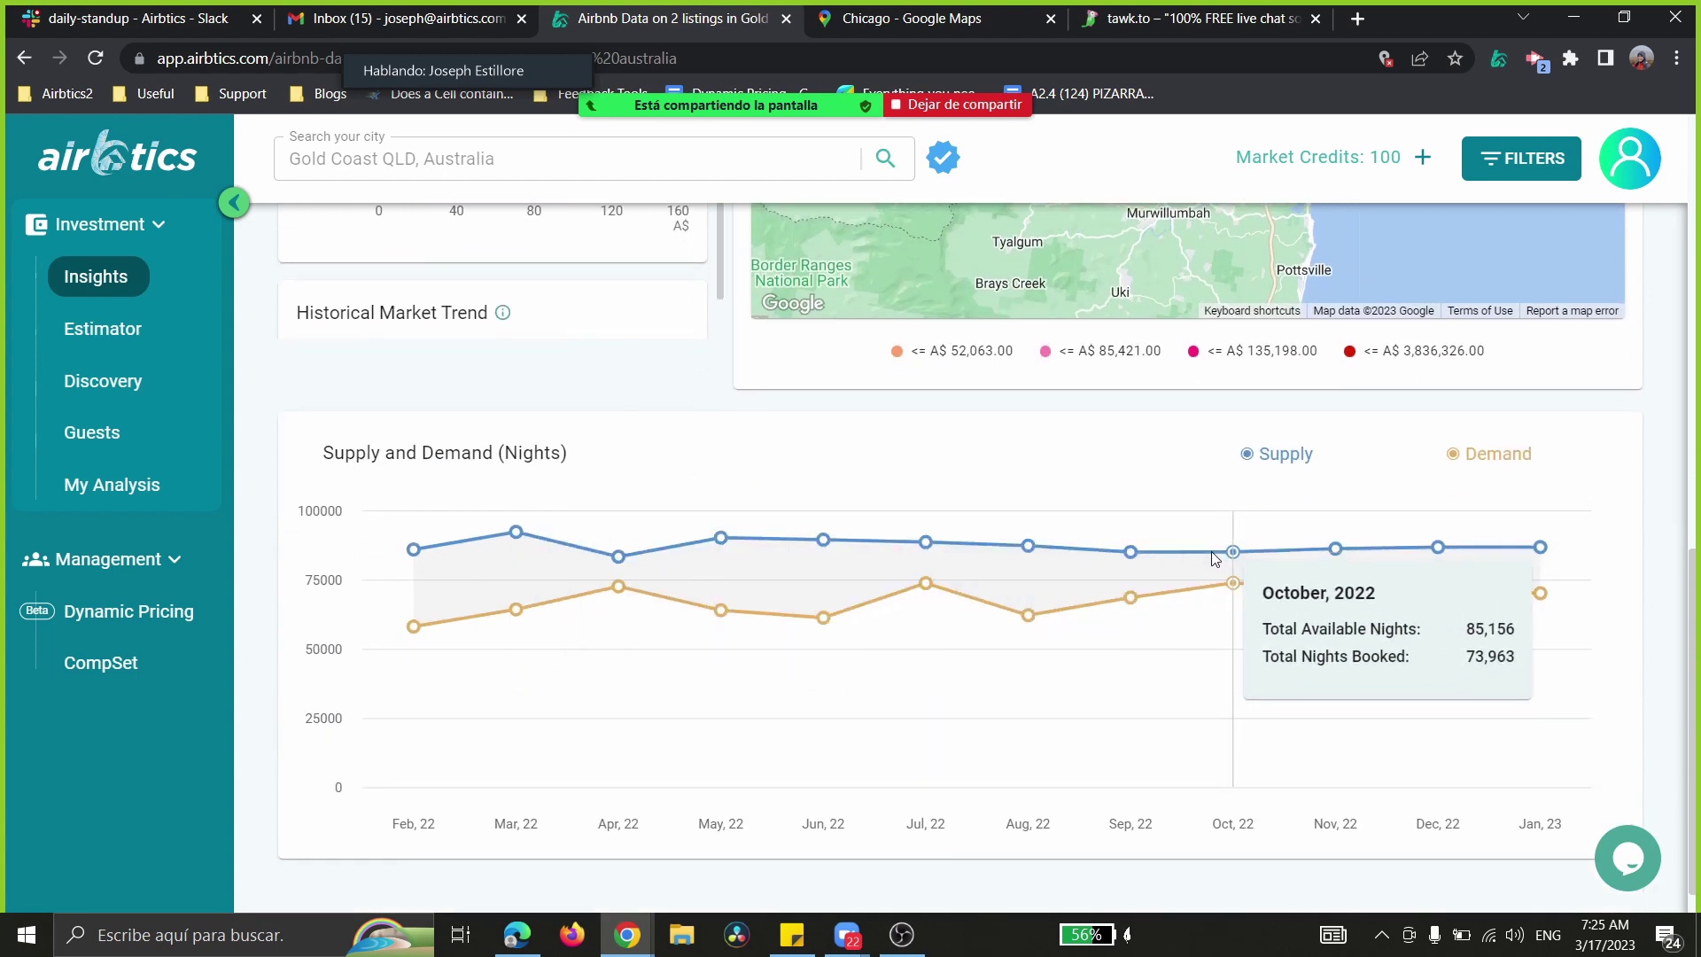
mouse_move(1044, 546)
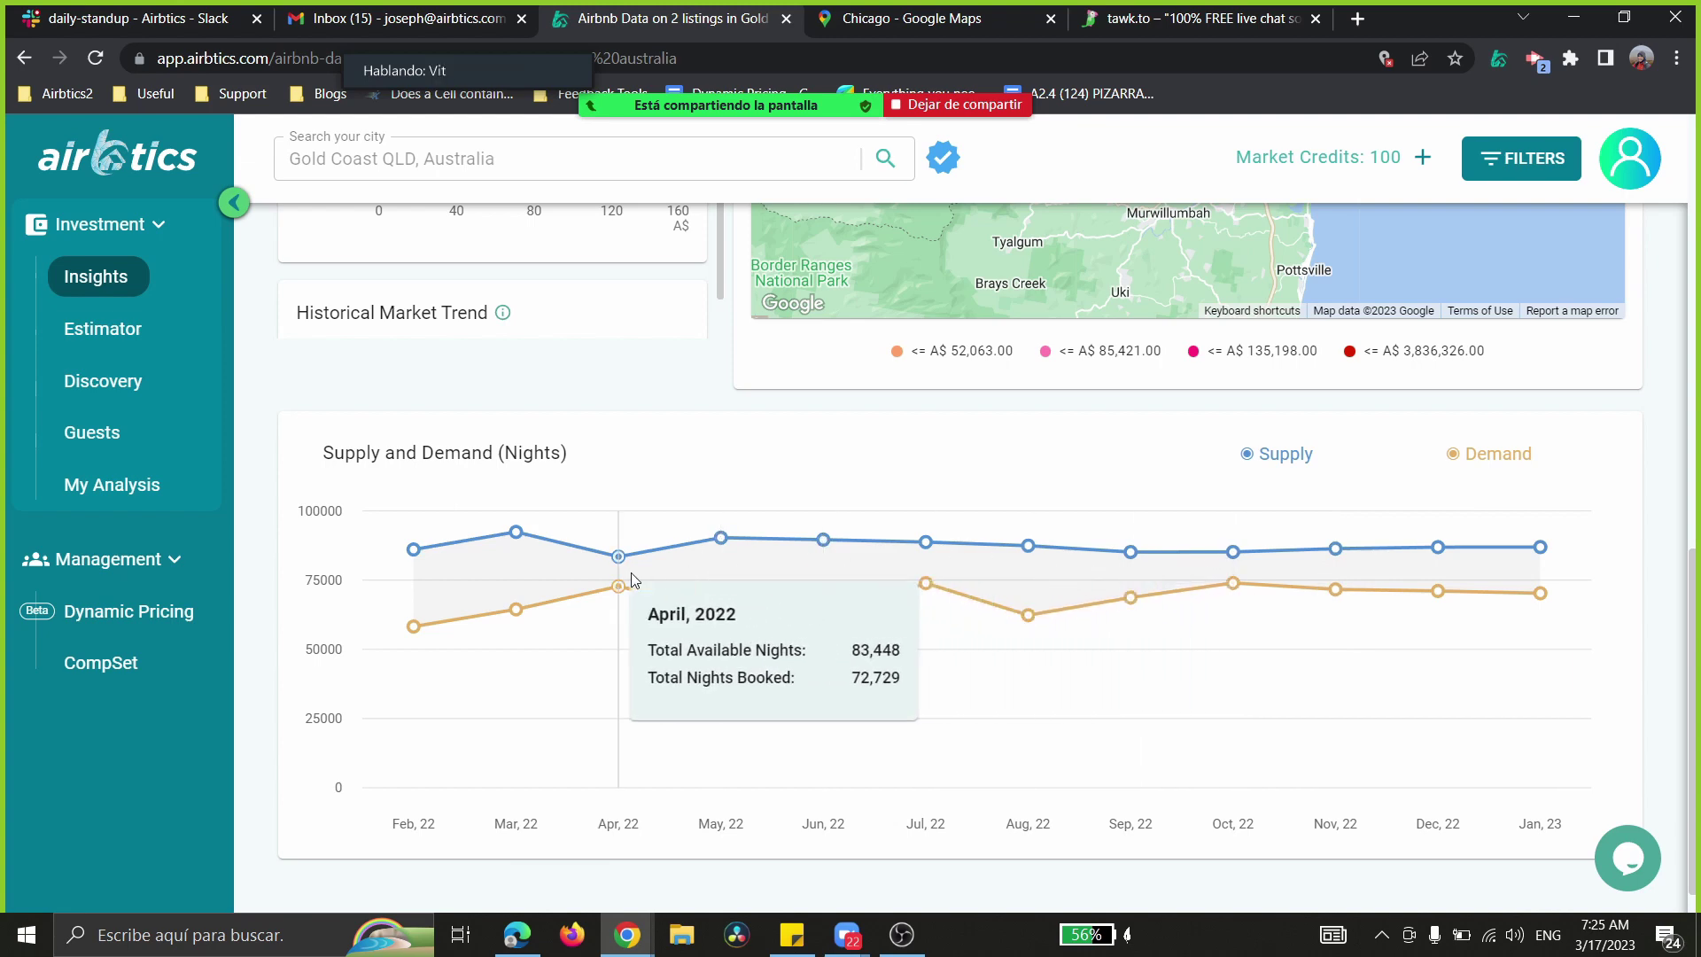
scroll(633, 580, up, 10)
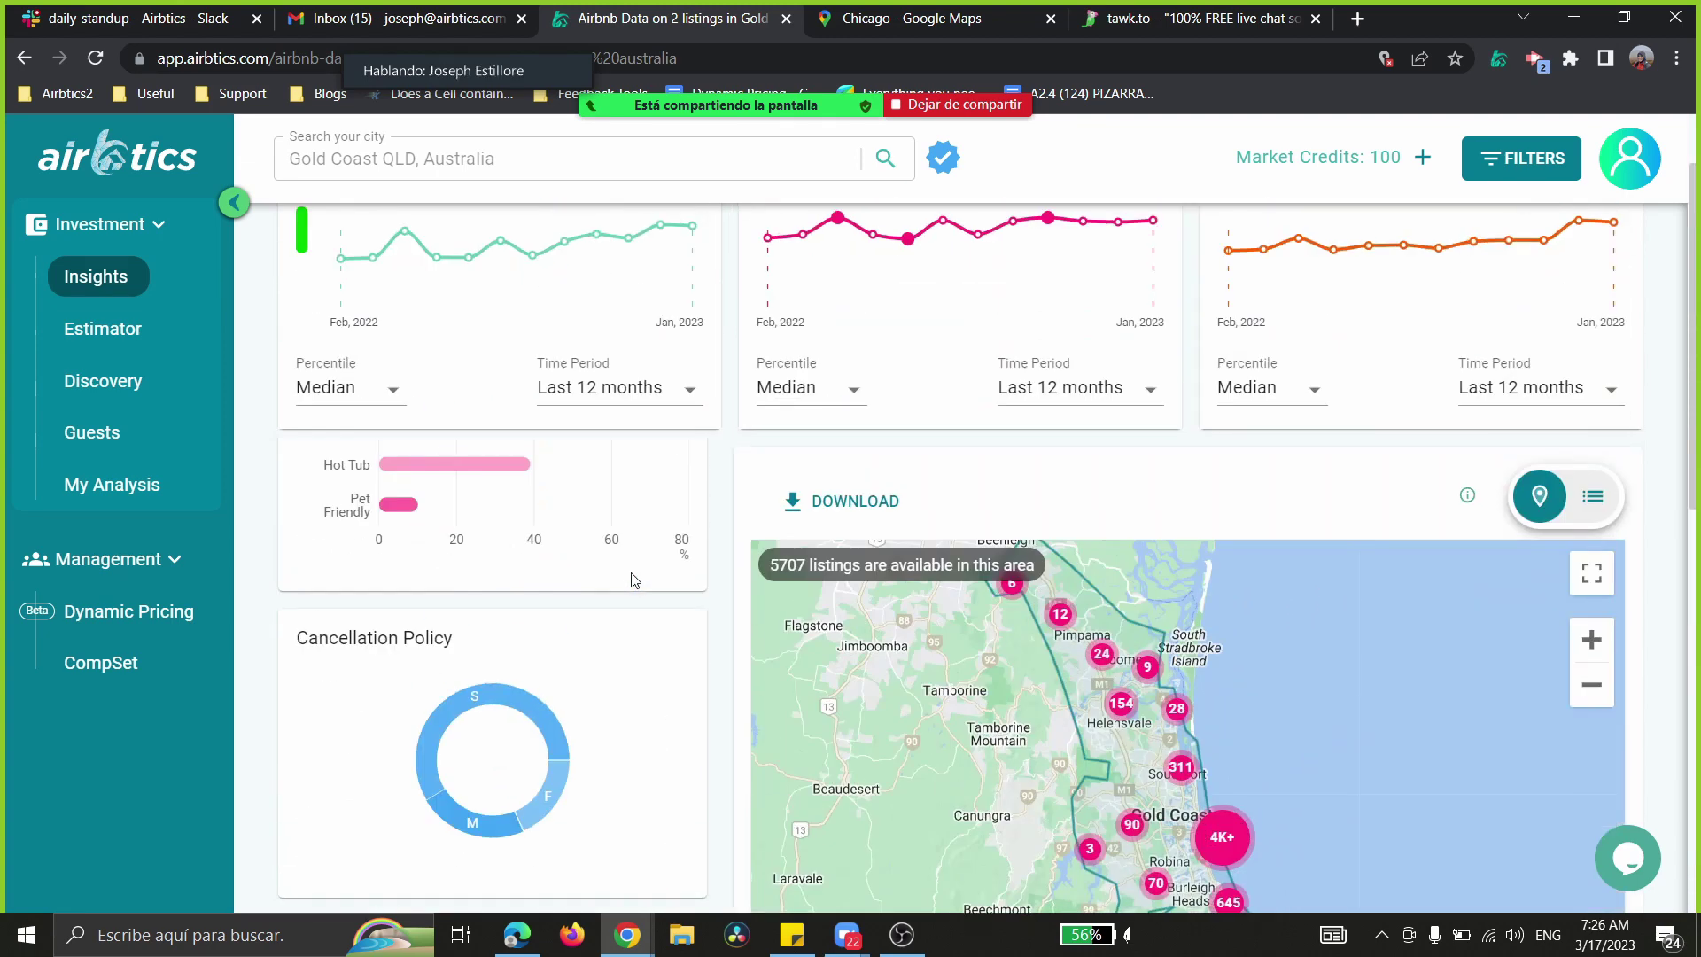
scroll(634, 580, up, 1)
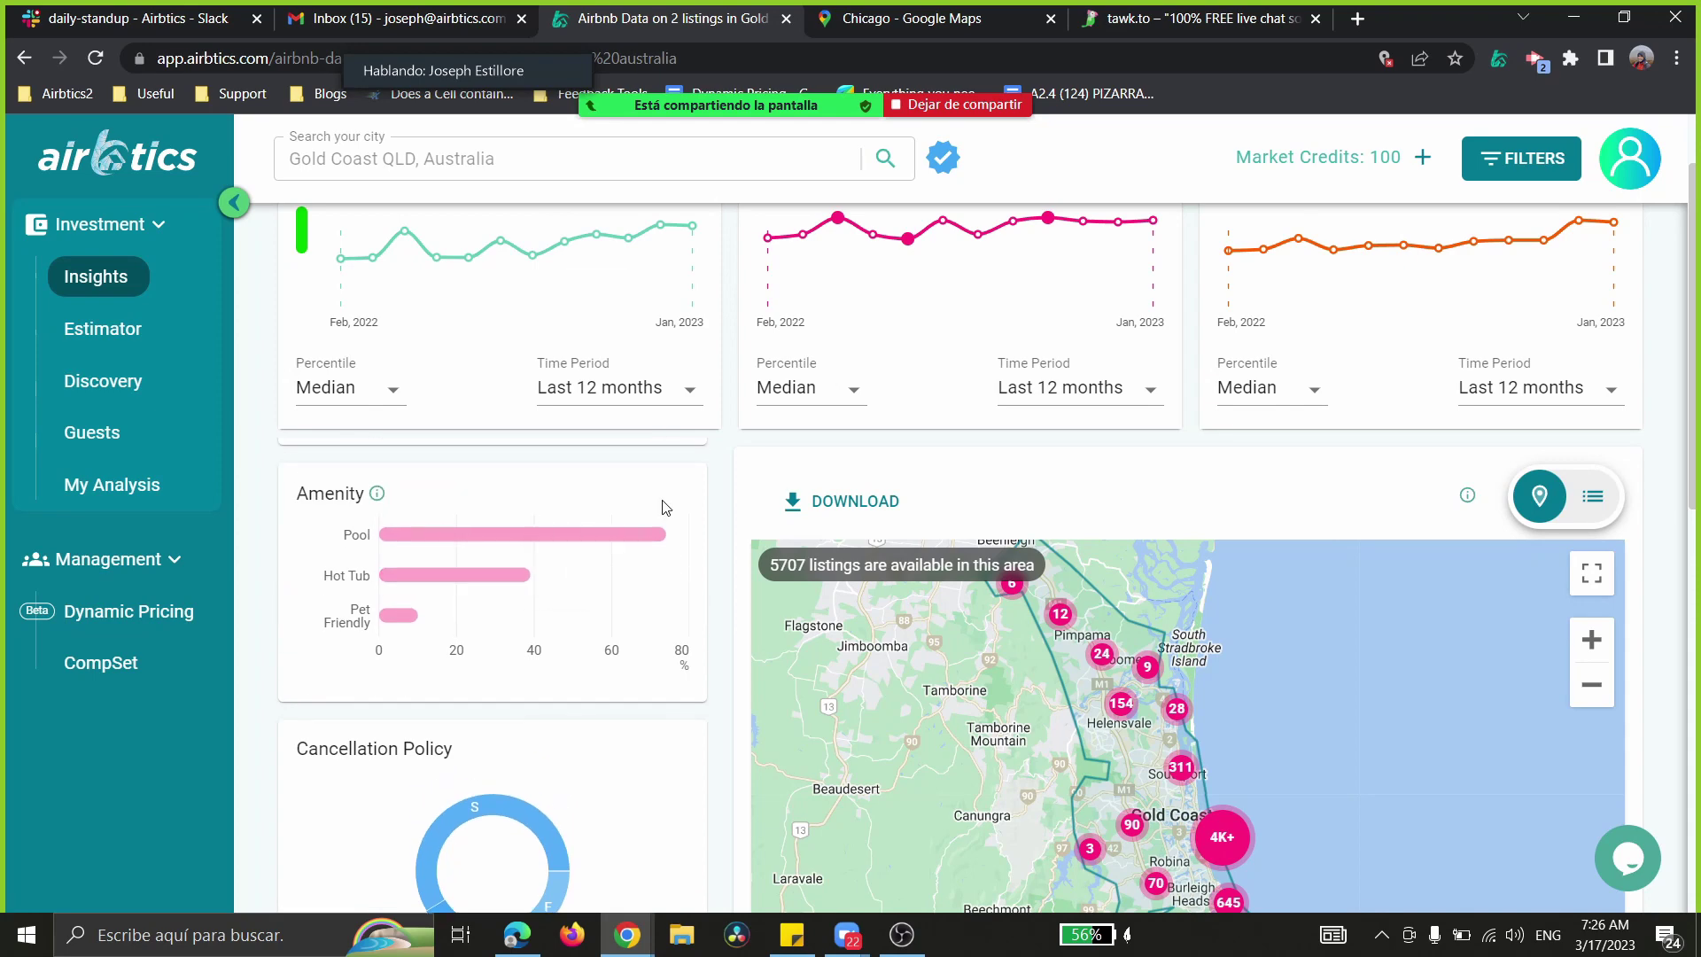
scroll(666, 507, up, 1)
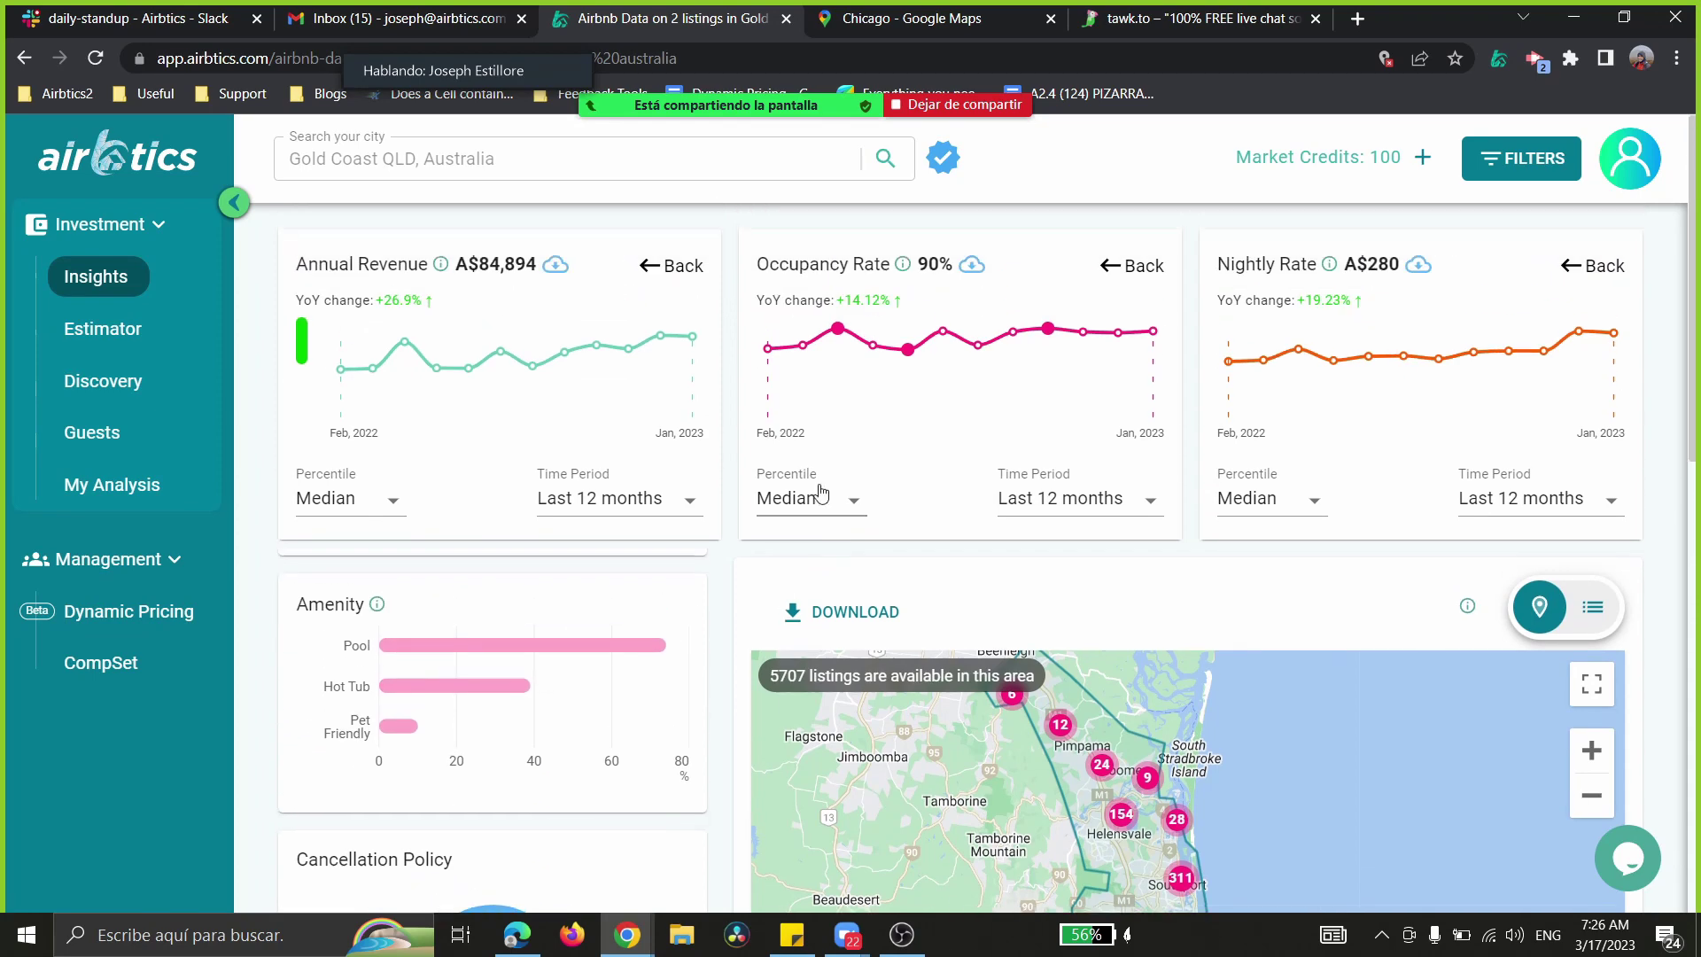
- Open the Estimator and dismiss the demo market overlay
click(111, 332)
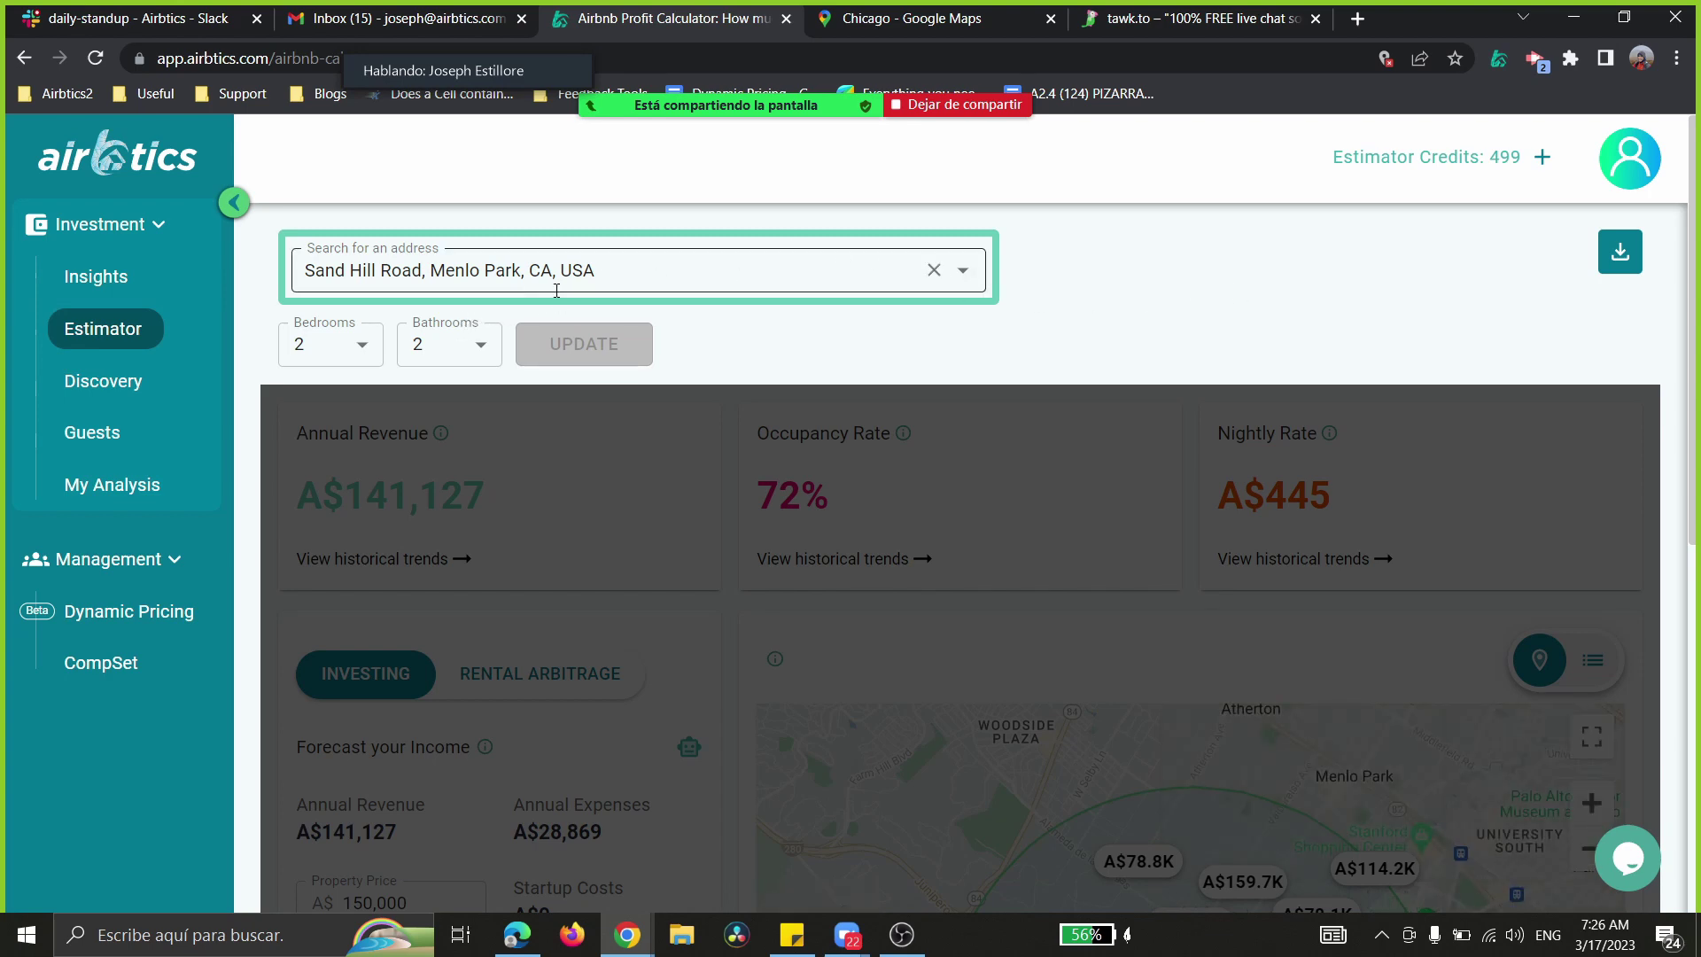
scroll(878, 497, down, 2)
click(912, 741)
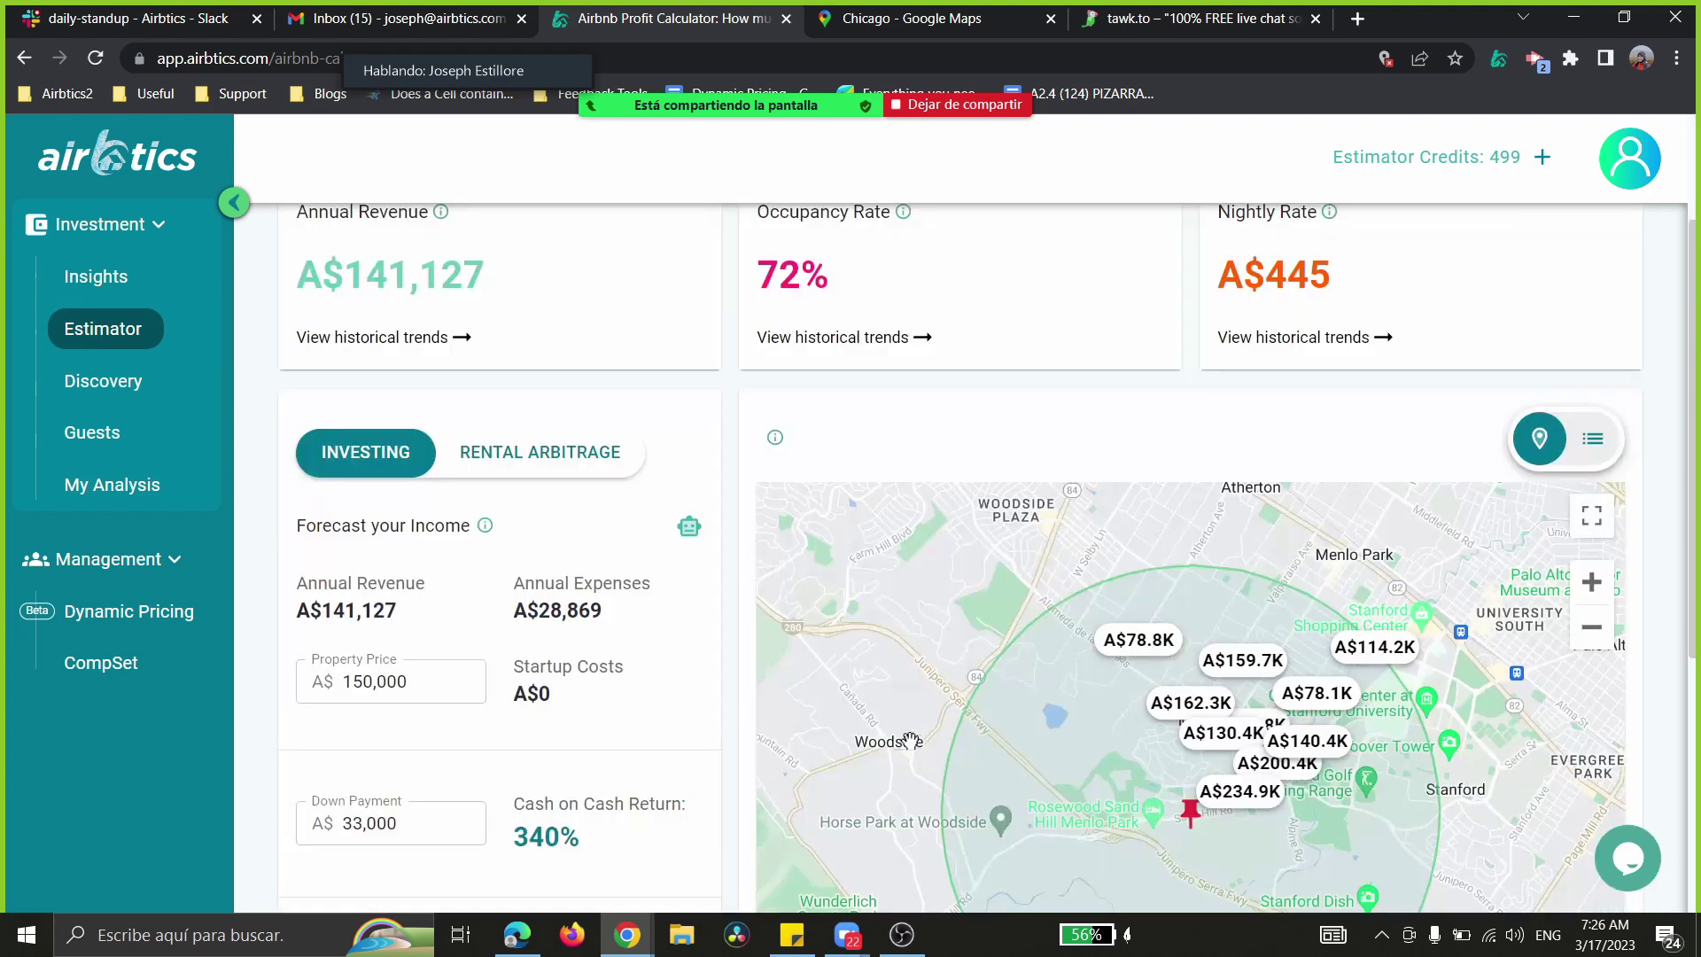
scroll(673, 461, up, 2)
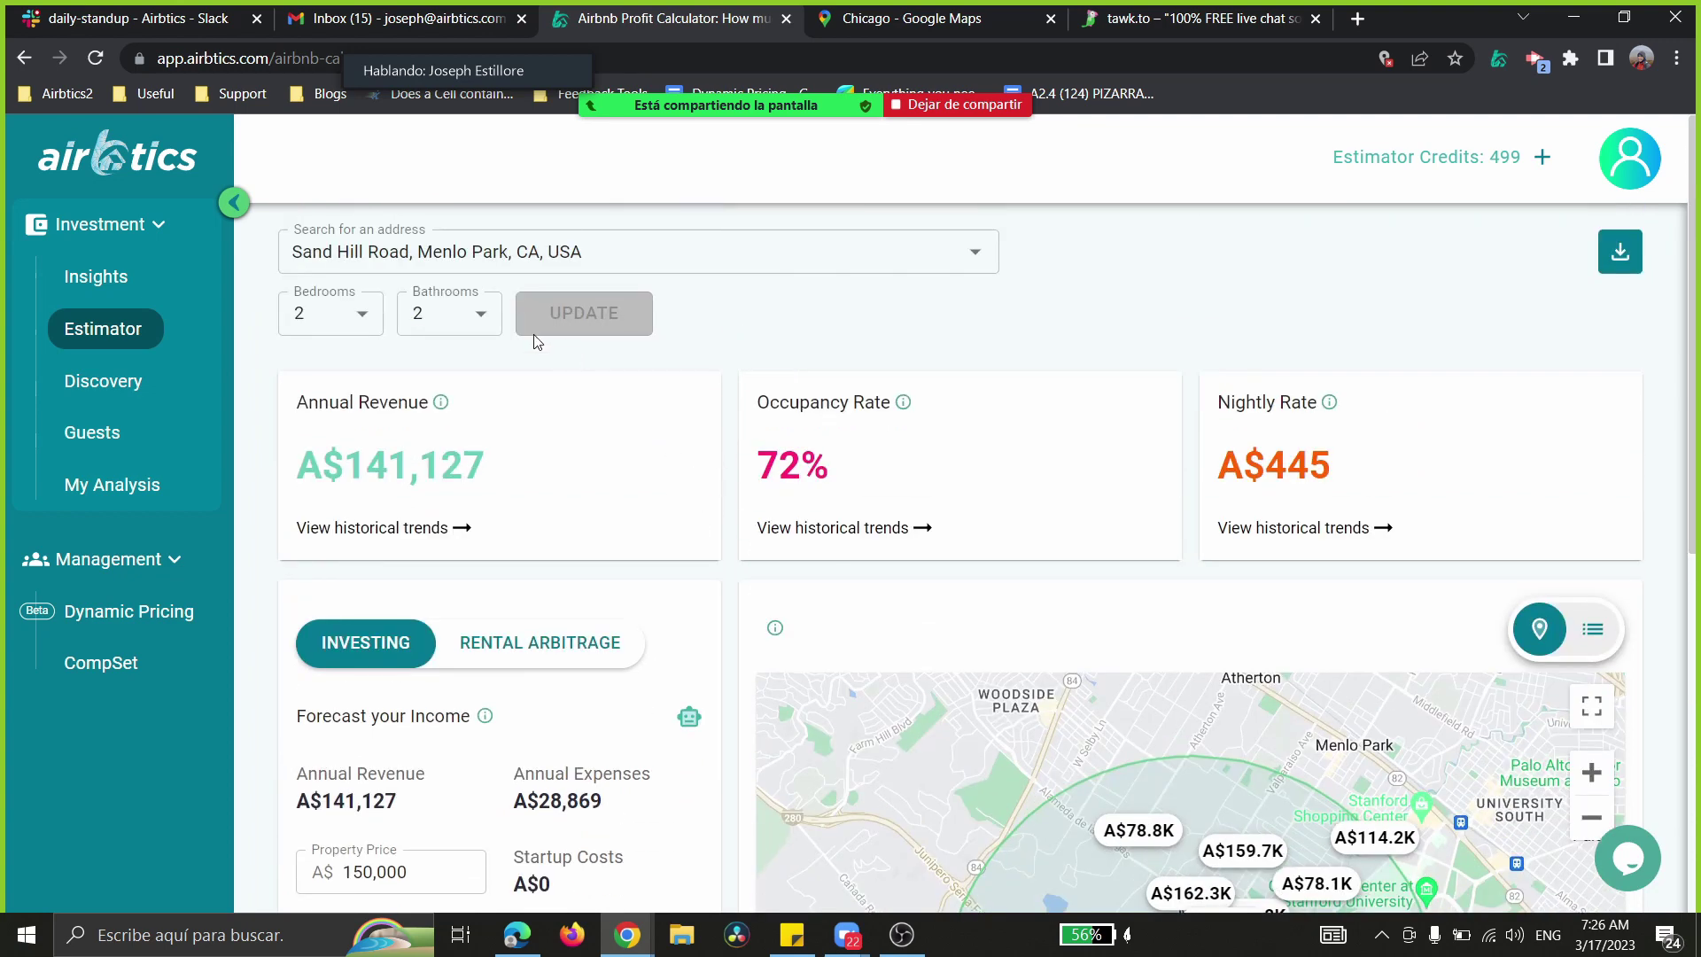
click(114, 333)
- Highlight the Menlo Park revenue, occupancy and nightly rate figures, then scroll to the comparables map
drag(309, 467, 1344, 486)
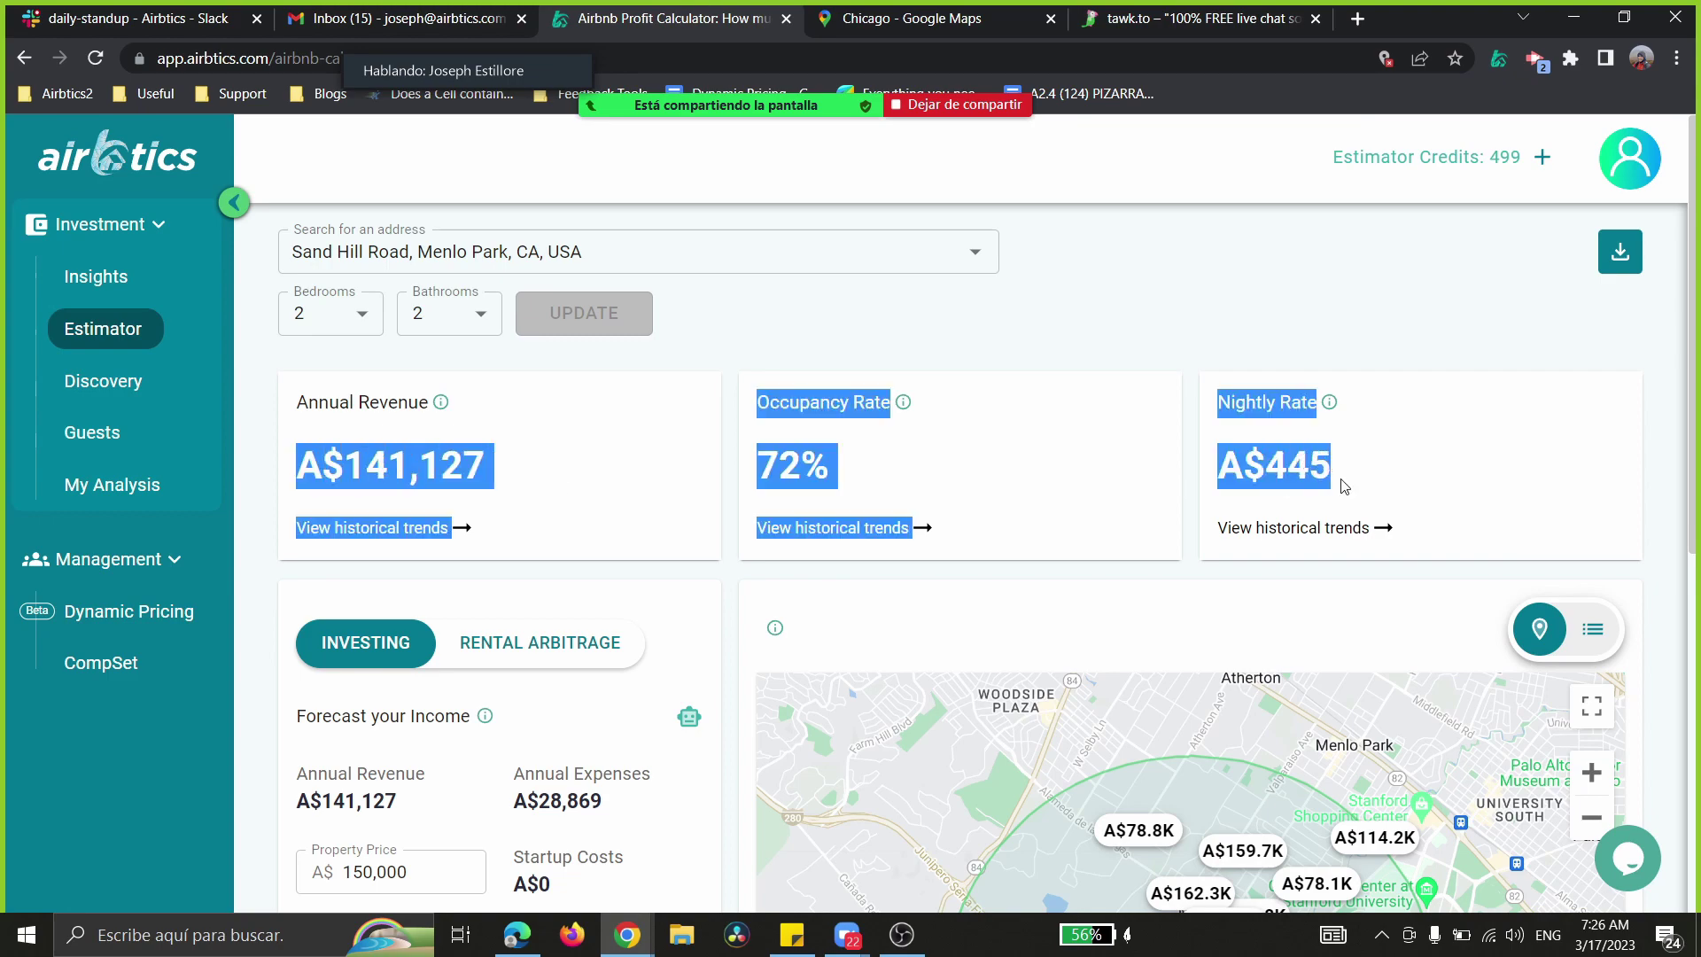
click(1082, 307)
scroll(837, 487, down, 4)
scroll(833, 487, up, 4)
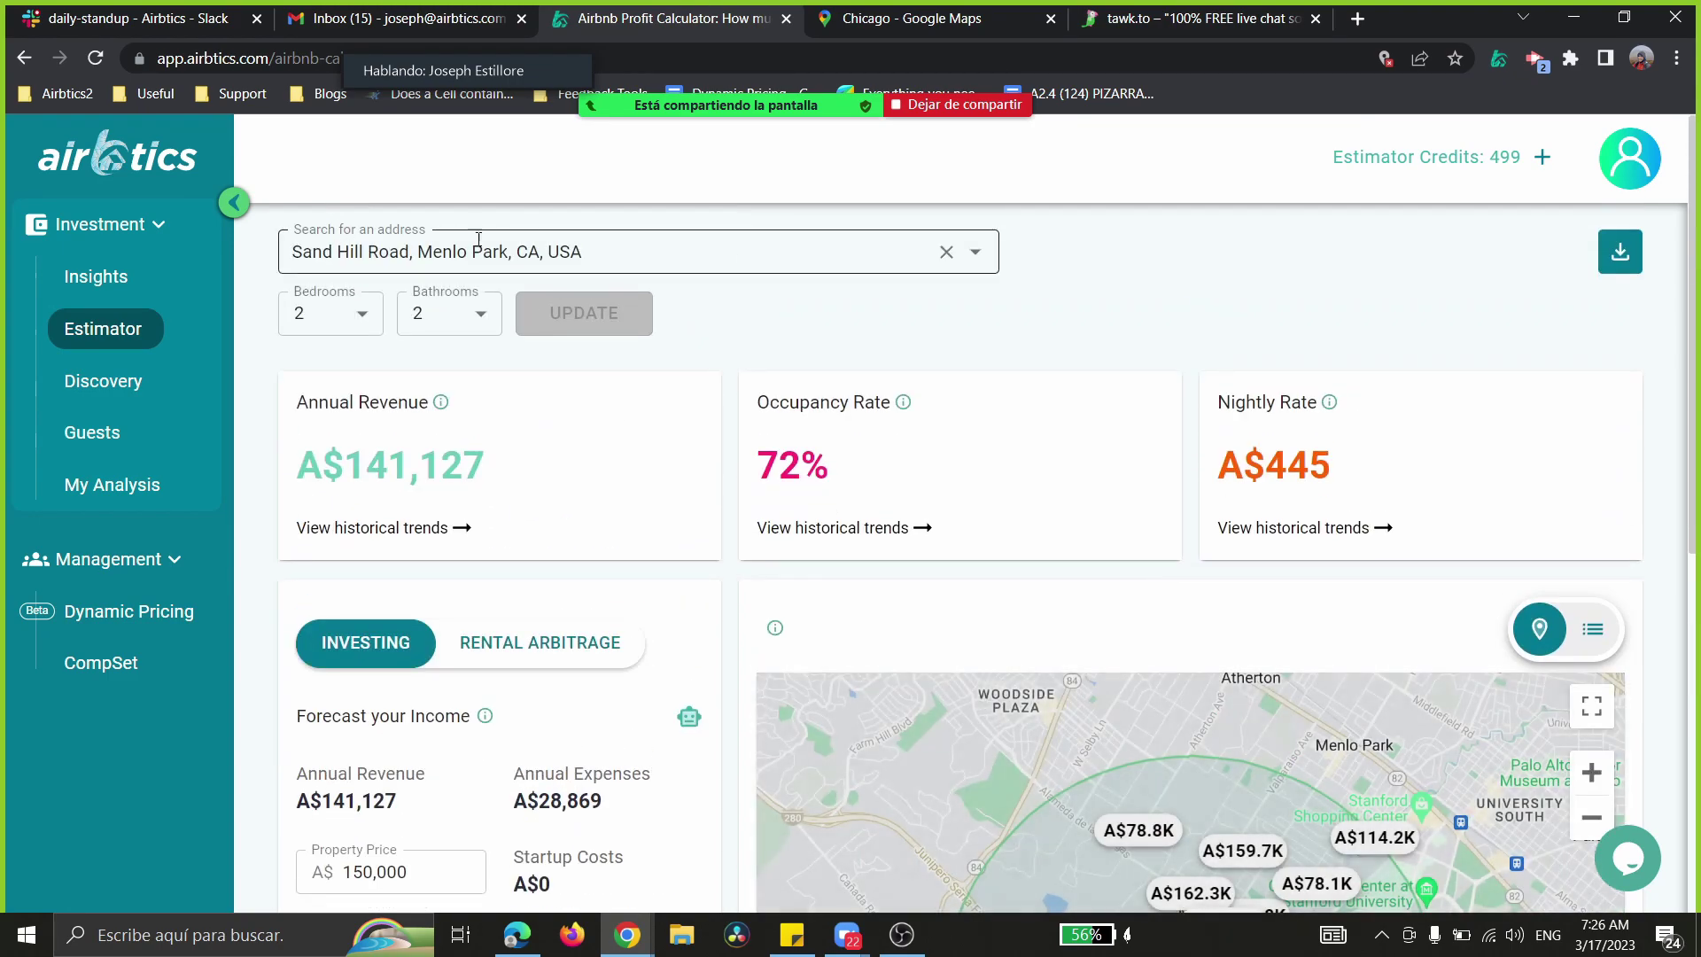
scroll(1175, 567, down, 5)
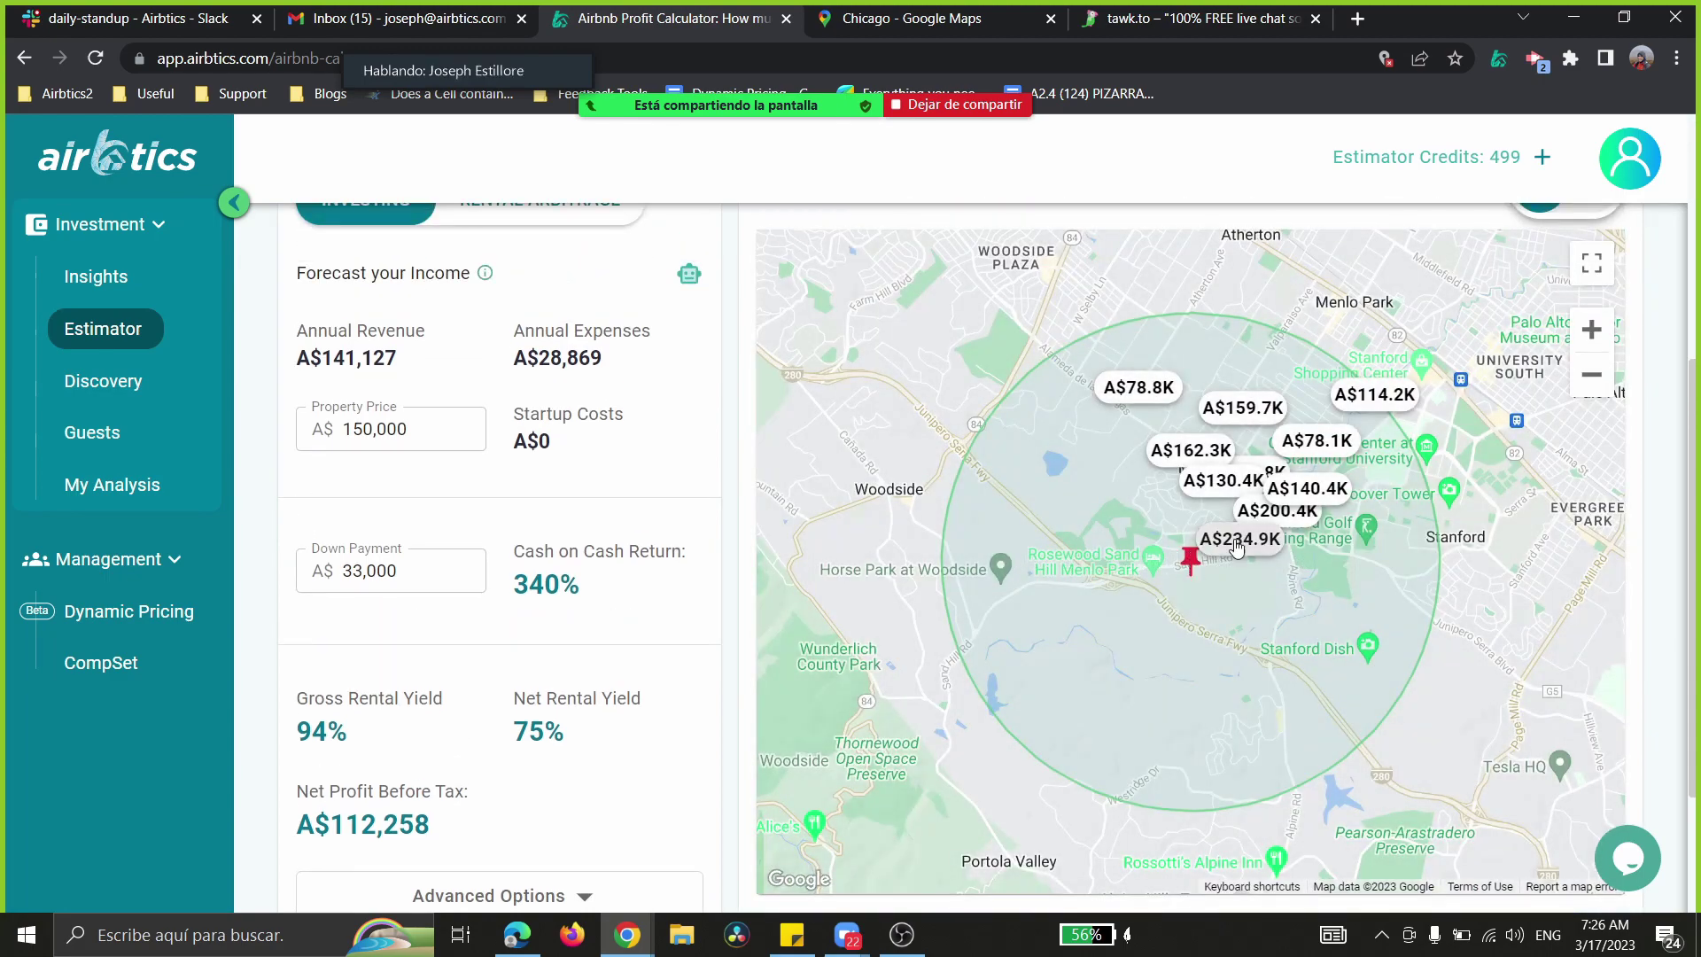
- Preview the A$234.9K Menlo Park 2BR comparable's listing card and close it
click(1239, 544)
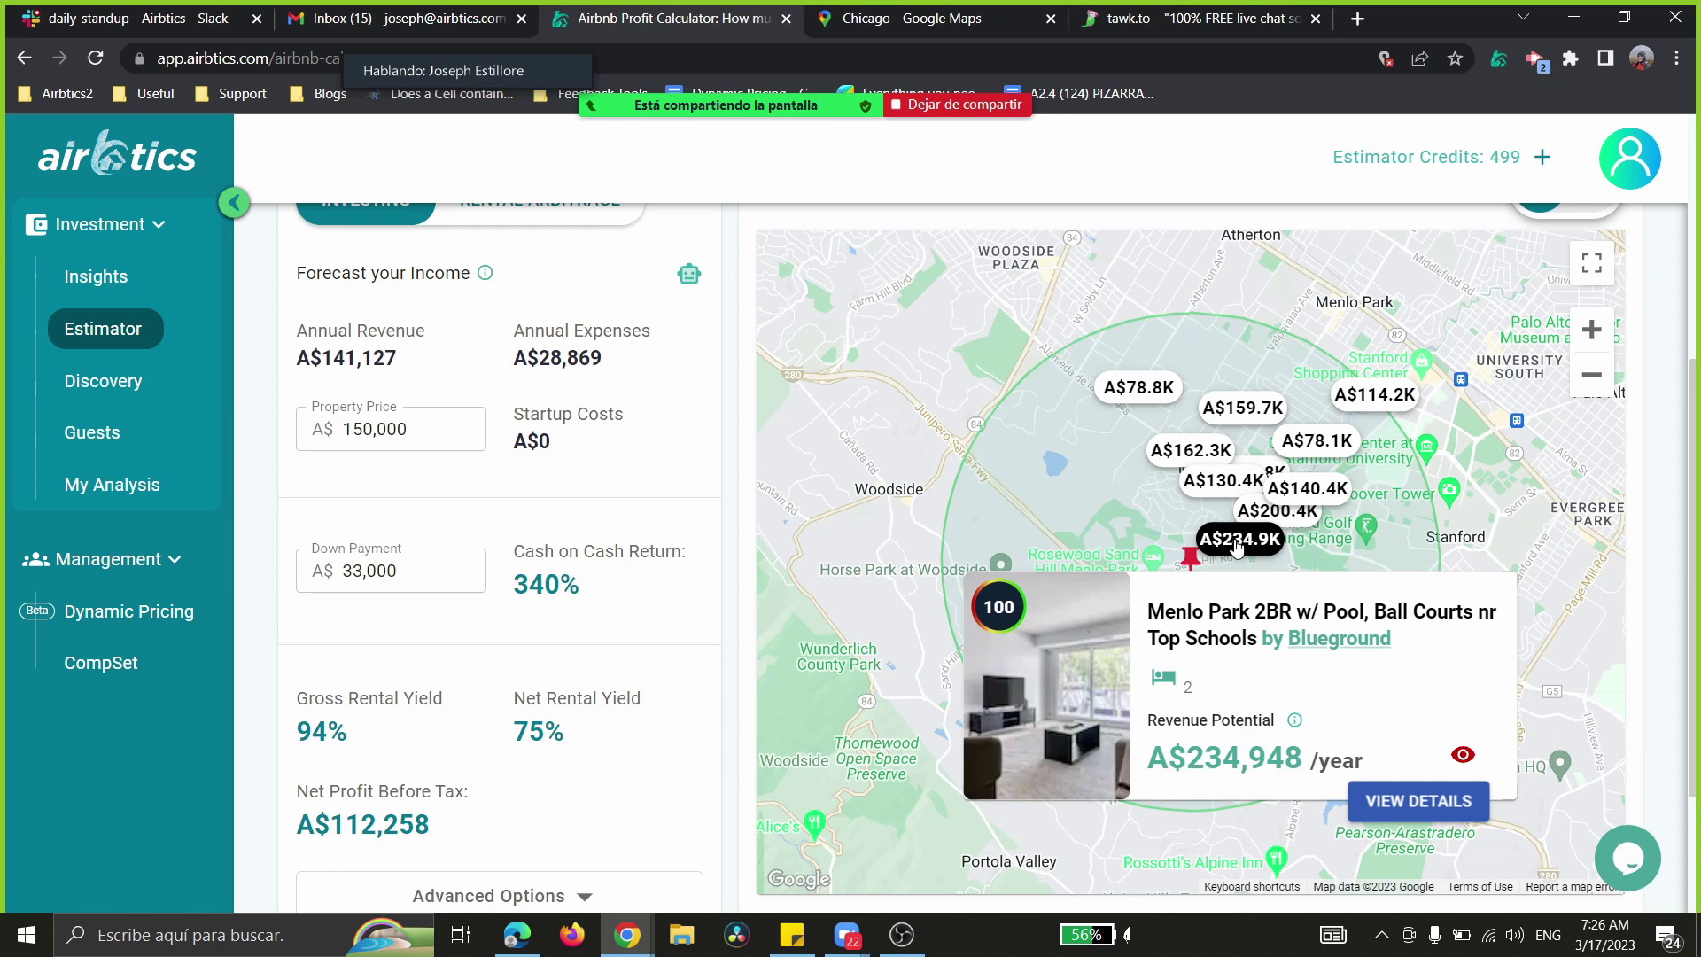
click(1196, 531)
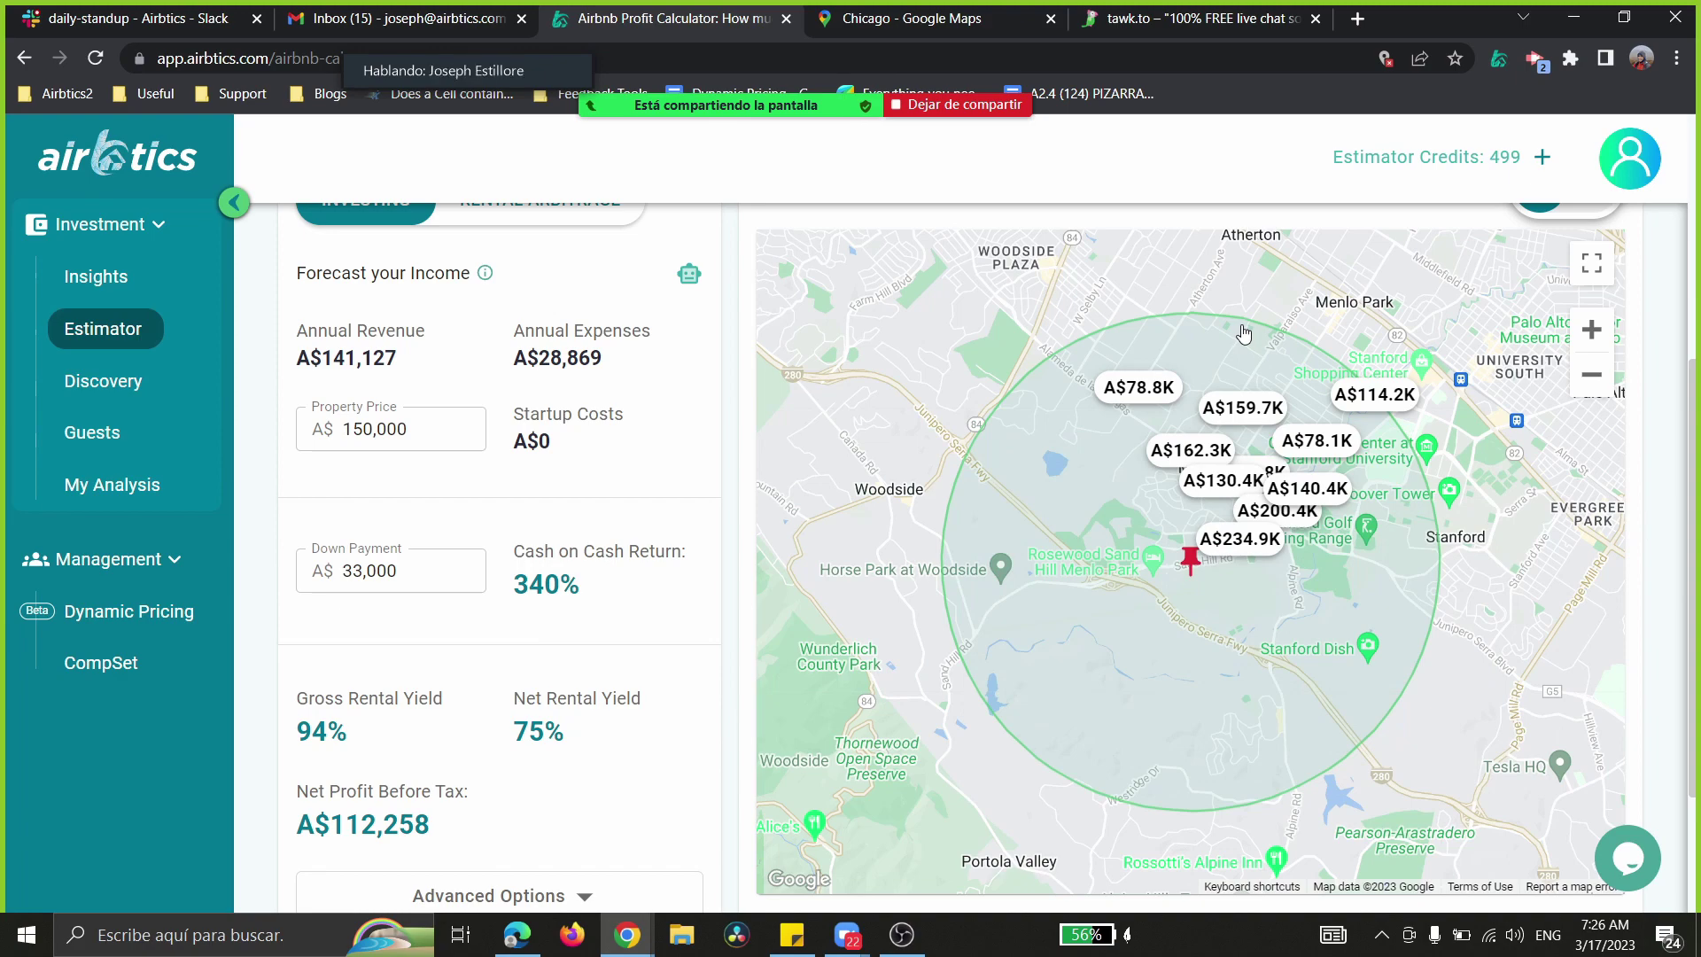
scroll(1240, 346, up, 1)
scroll(1244, 333, down, 1)
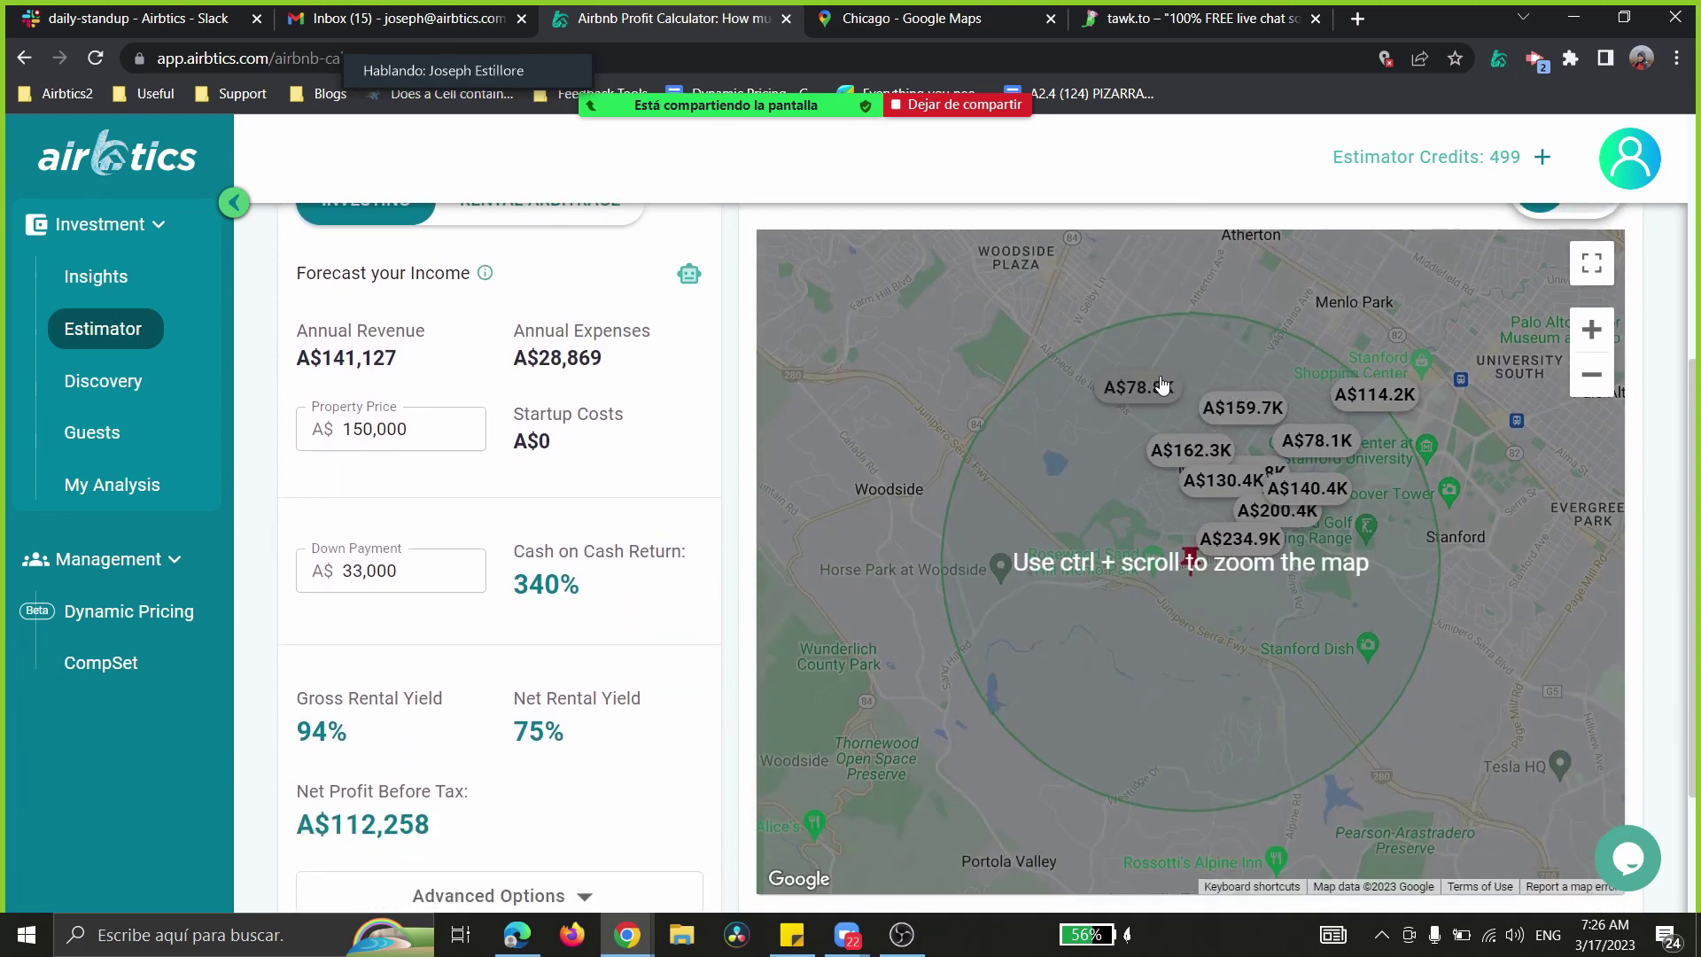
- View the A$78.8K Atherton cottage listing card, then open a new browser tab
click(1139, 387)
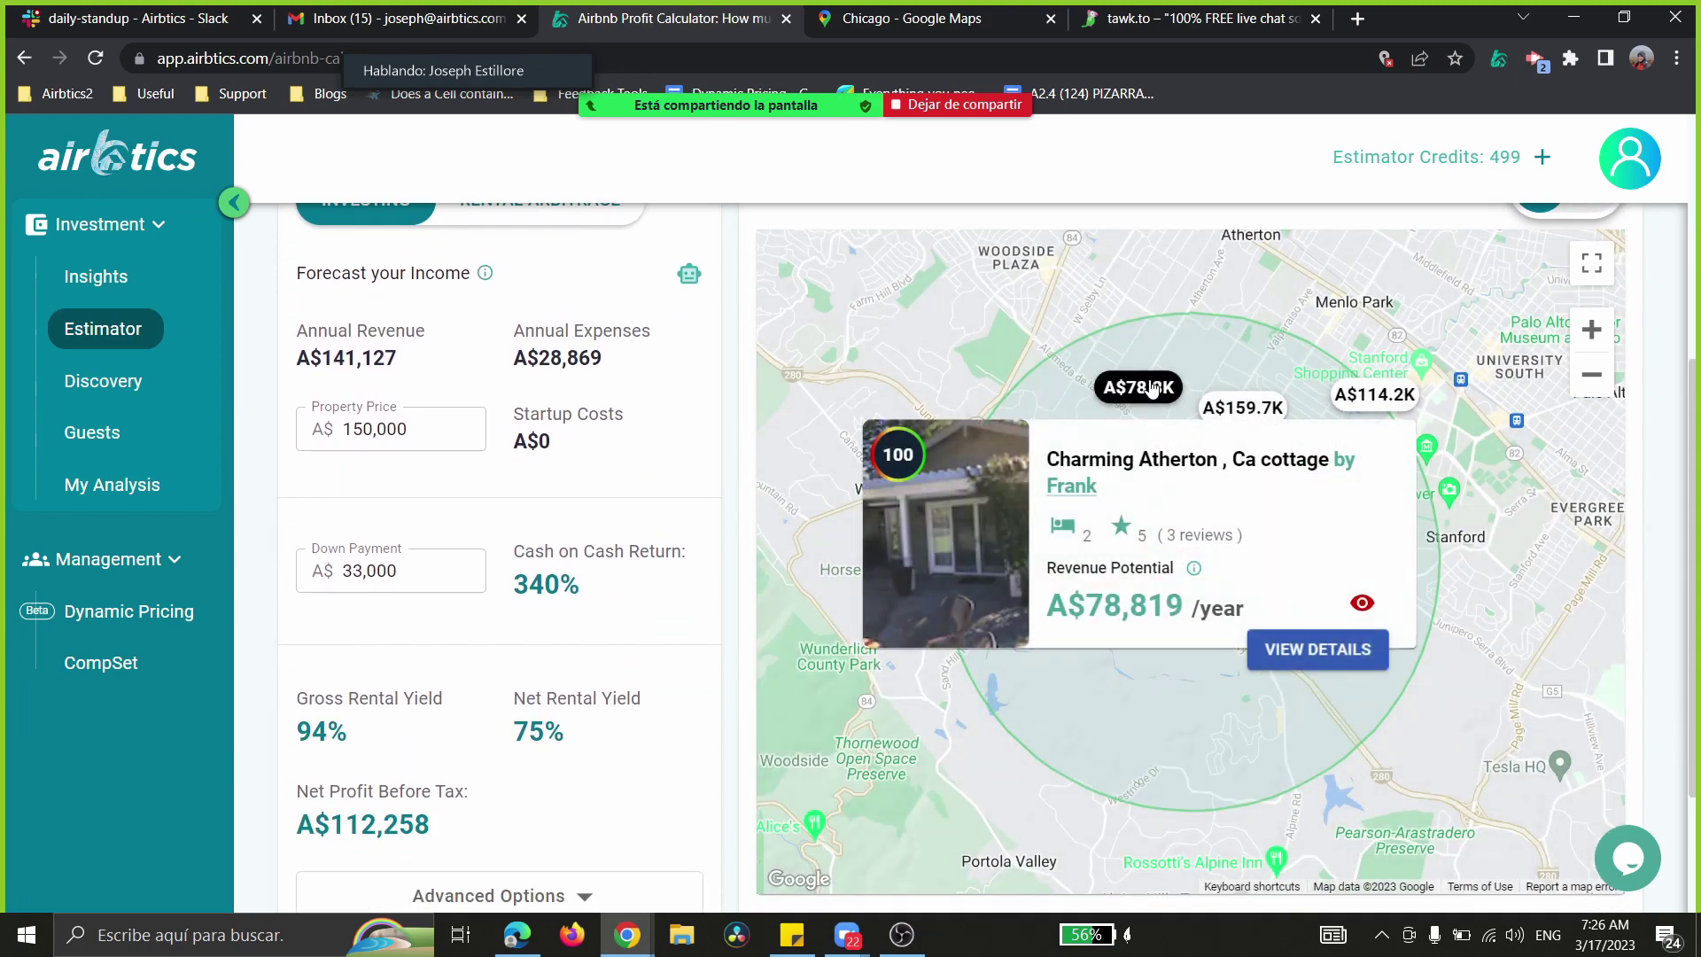
scroll(359, 334, up, 5)
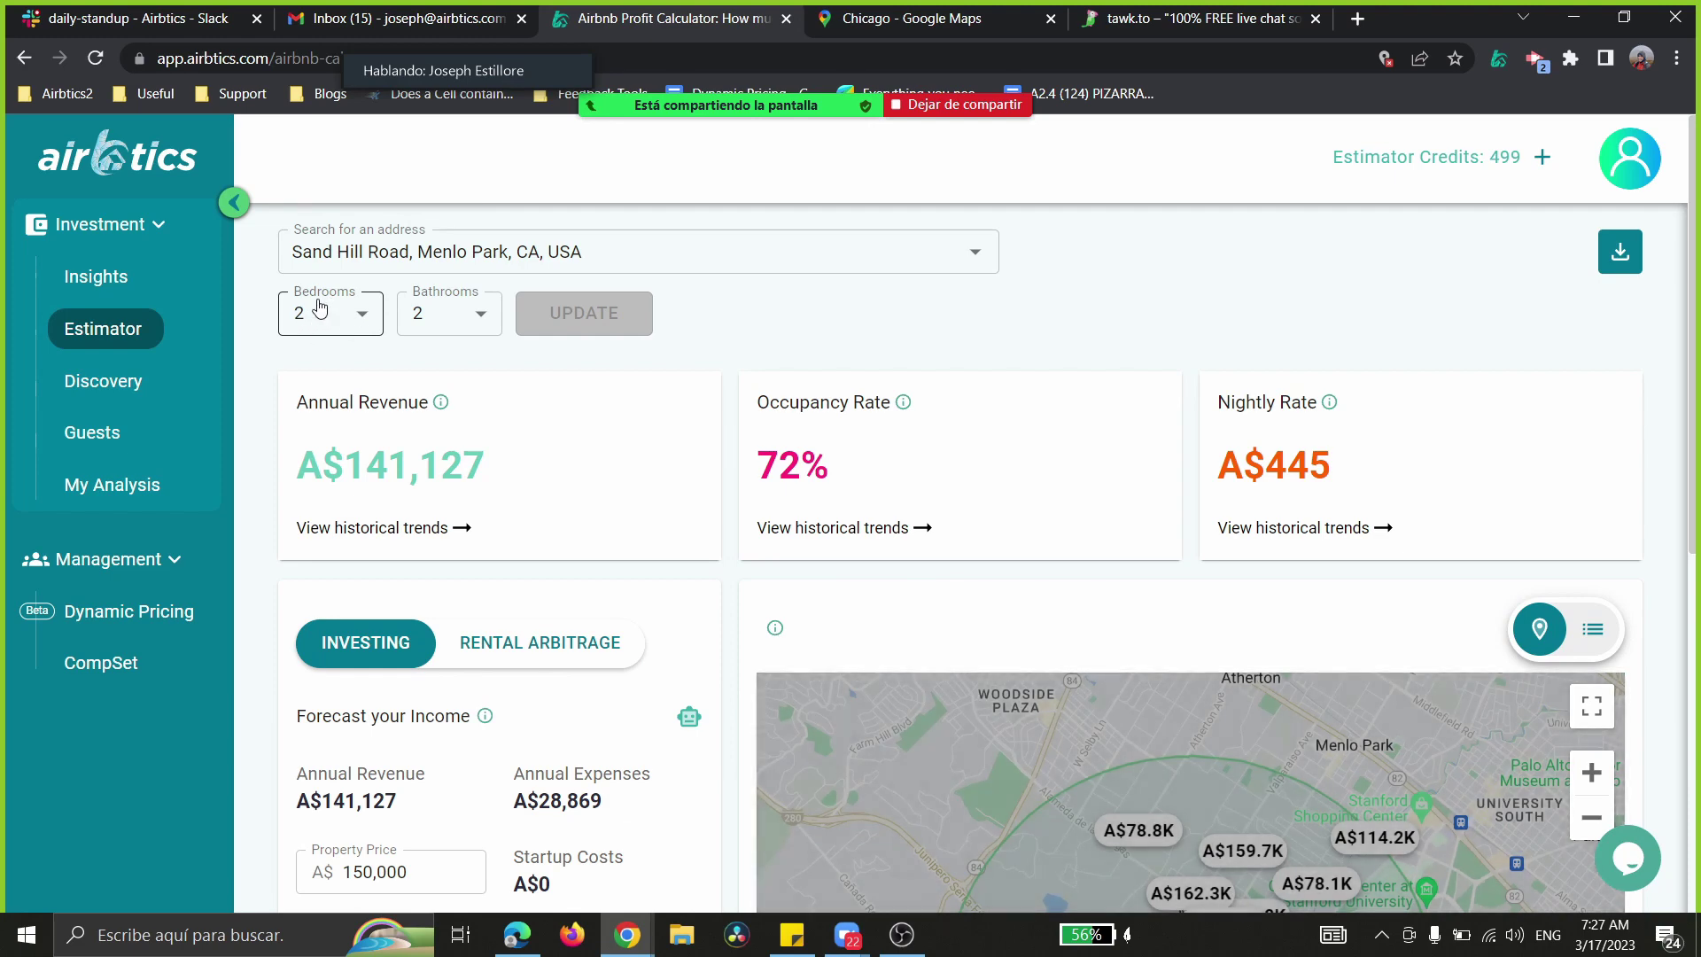
scroll(620, 443, down, 2)
click(1160, 619)
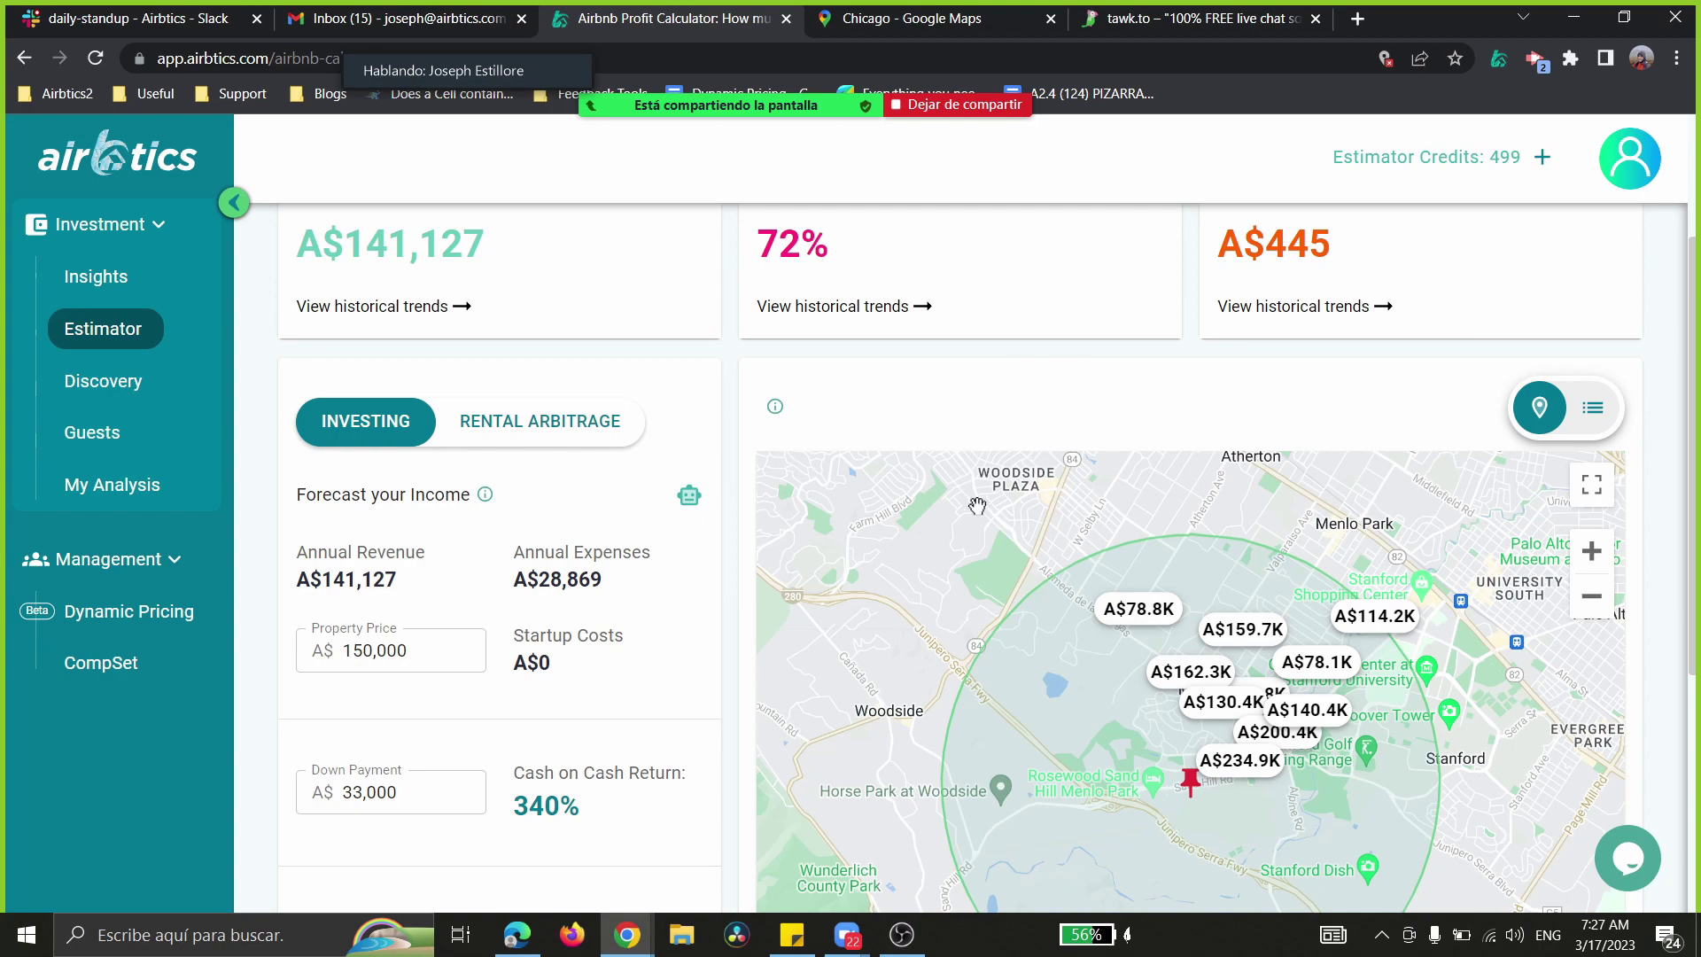
scroll(977, 506, up, 3)
click(1357, 18)
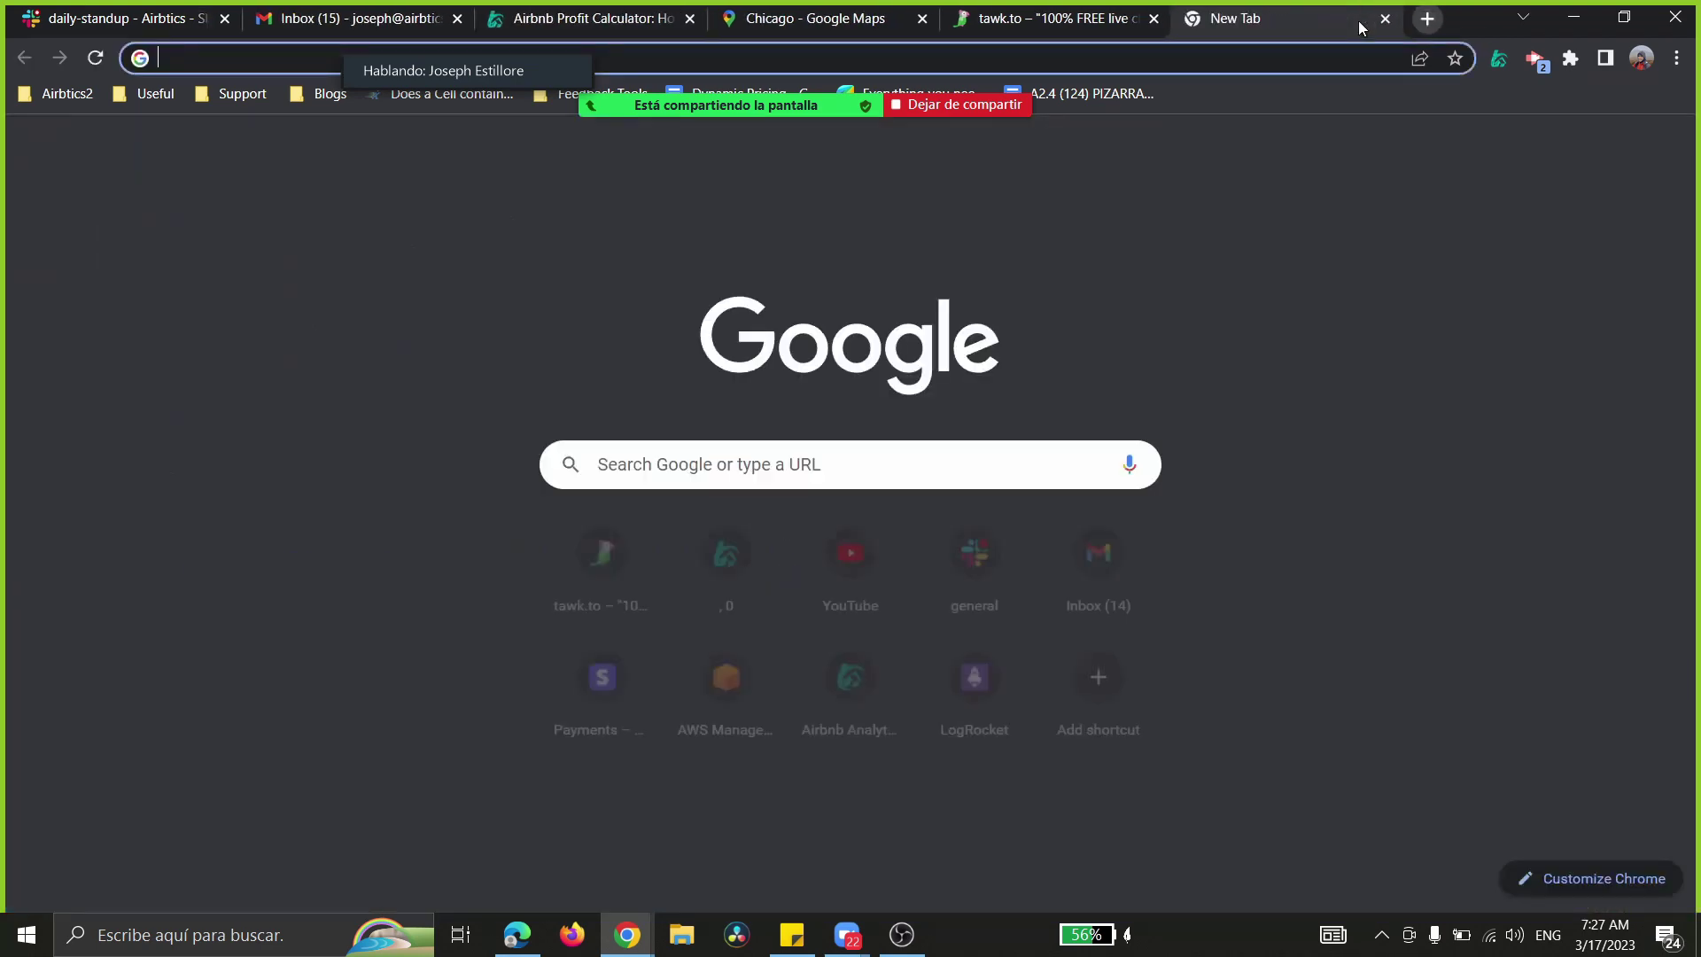
- Search Google for 'australia properties for rent'
text(australia)
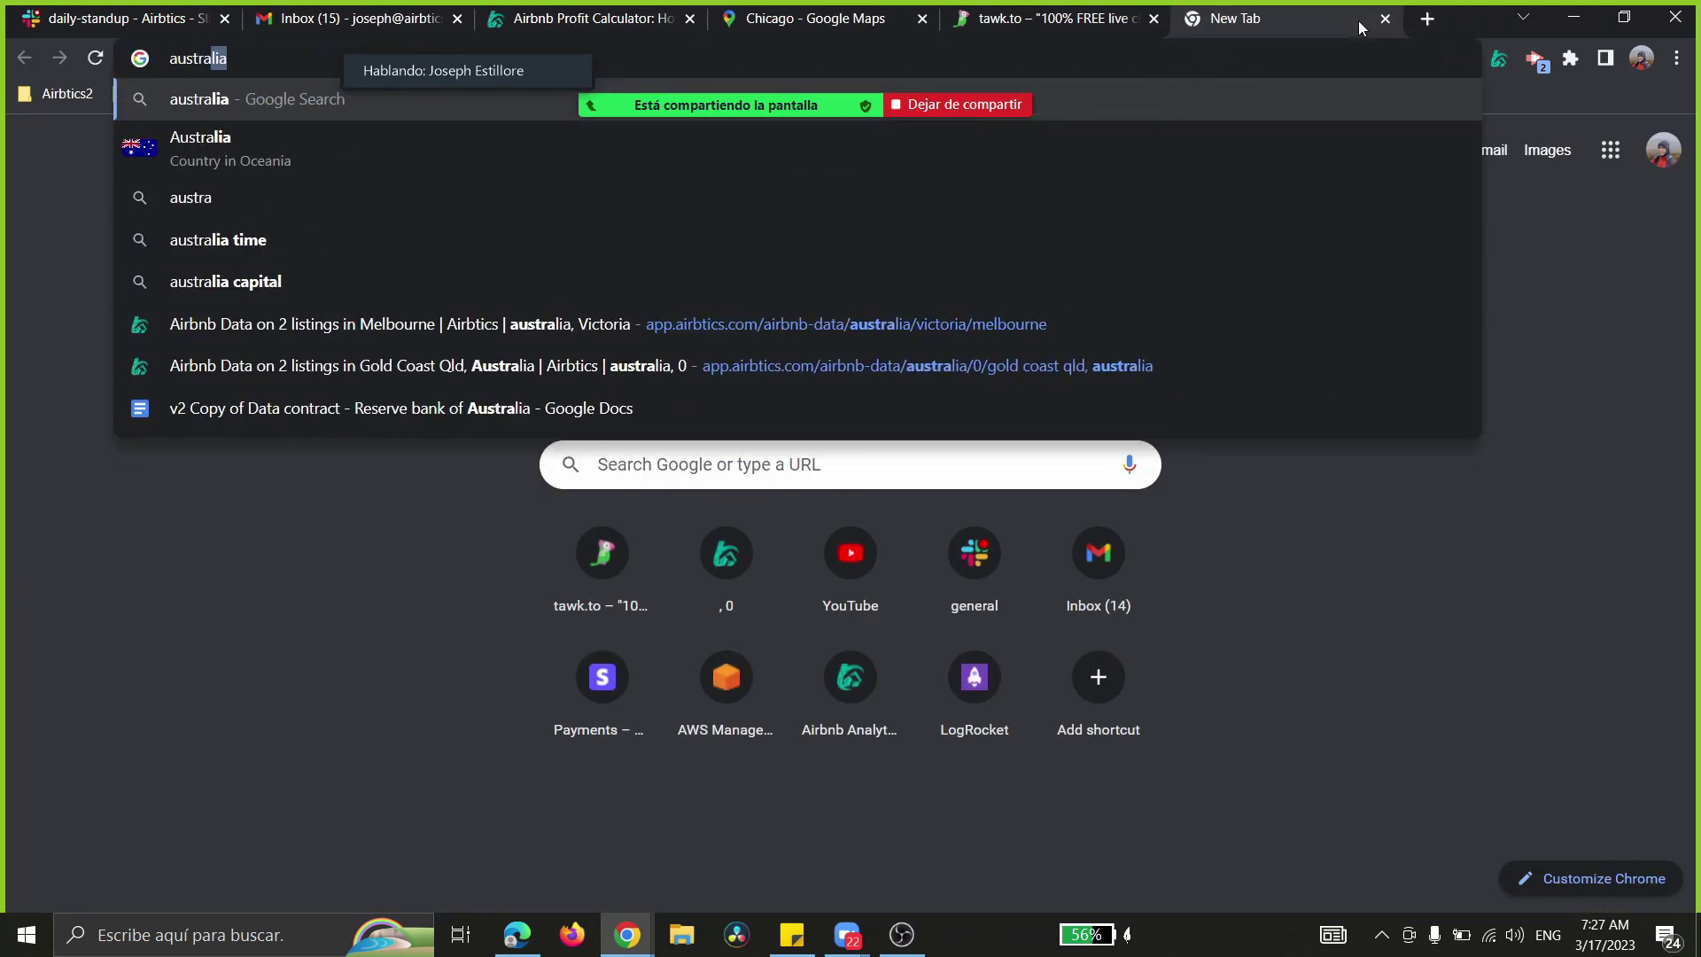
text( properties)
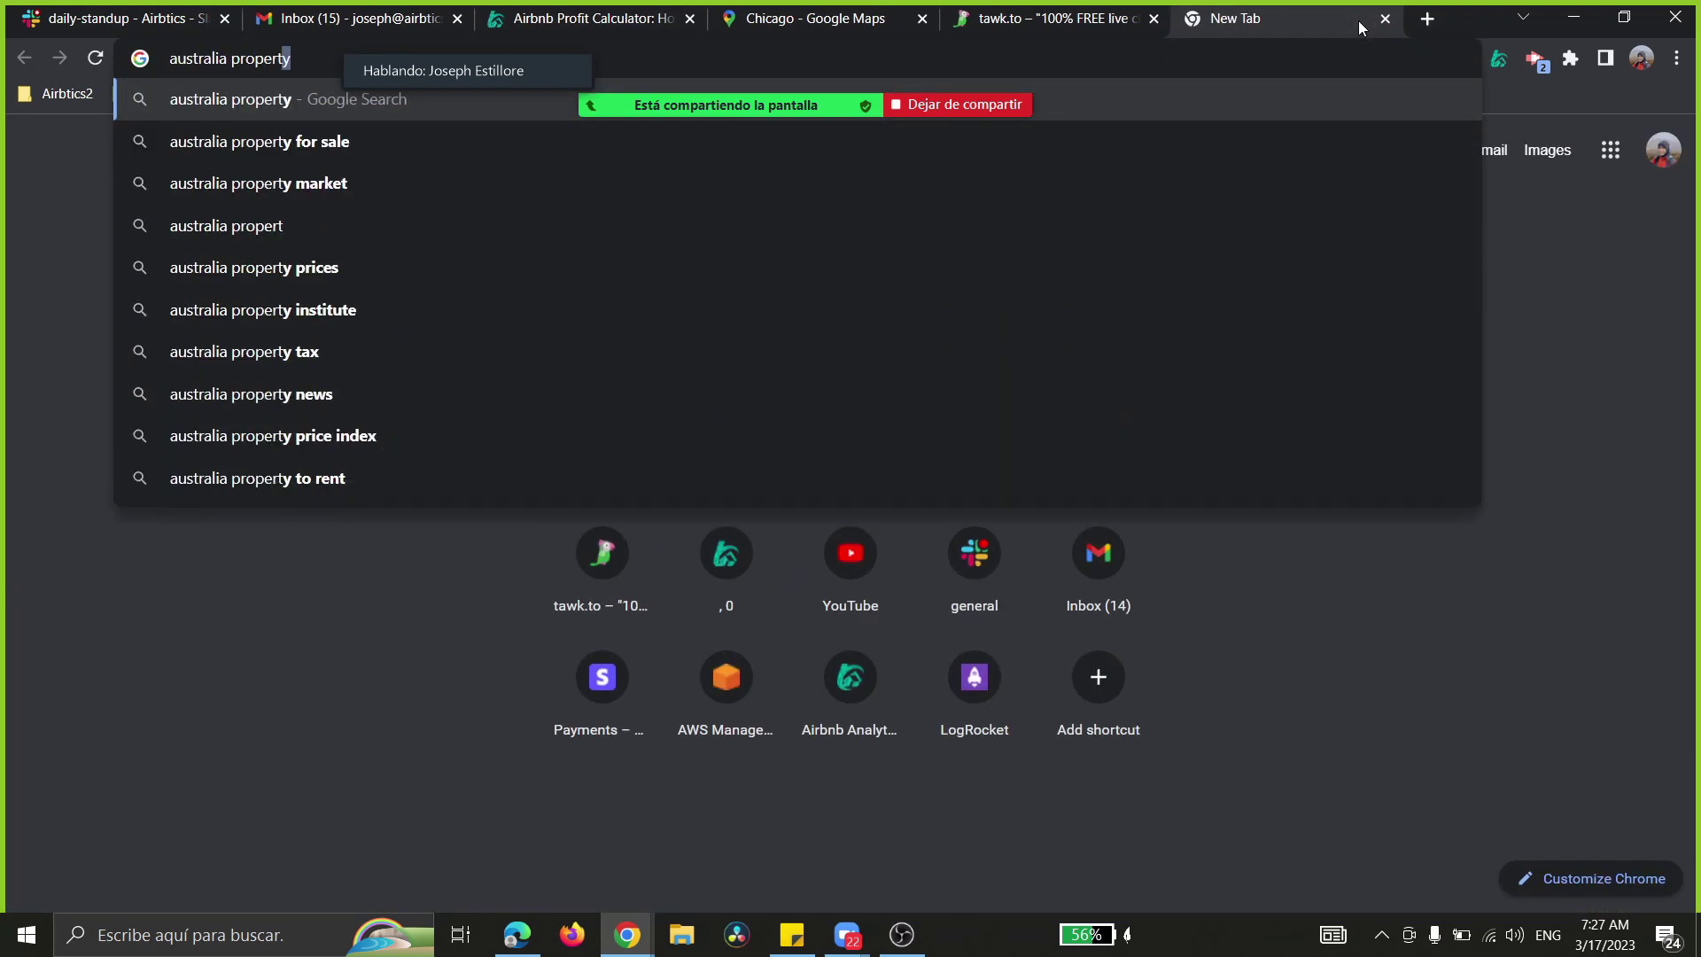
text( for rent)
key(Return)
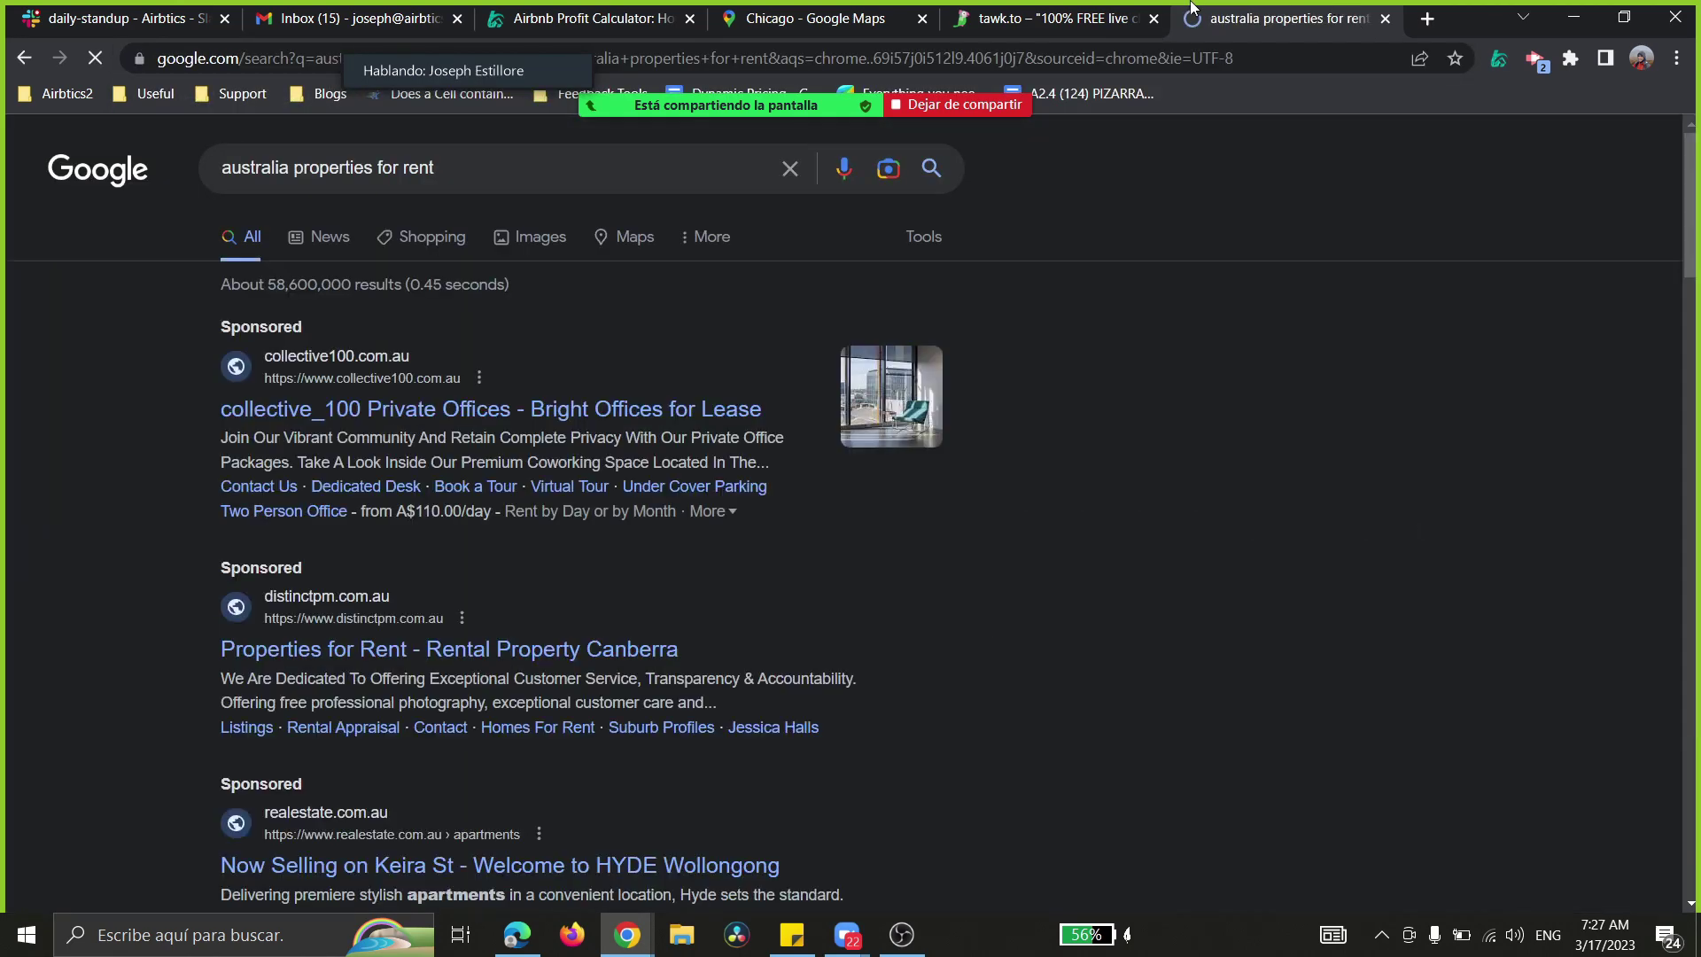
scroll(390, 564, down, 1)
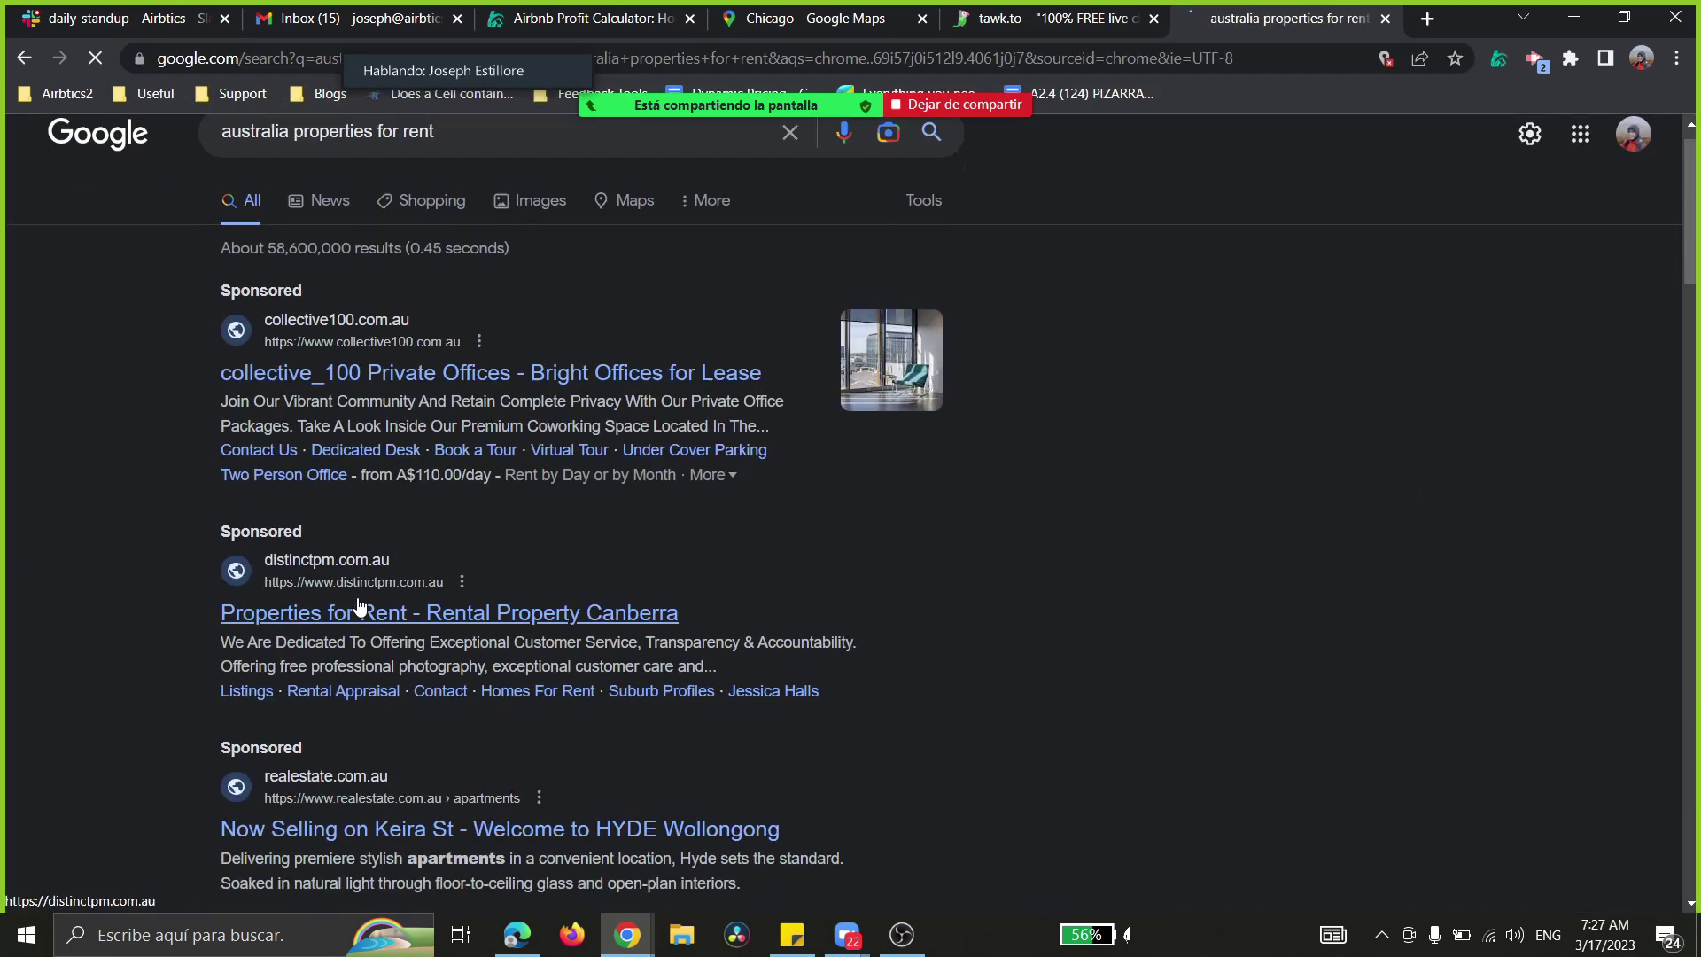
scroll(336, 643, down, 1)
scroll(311, 663, up, 2)
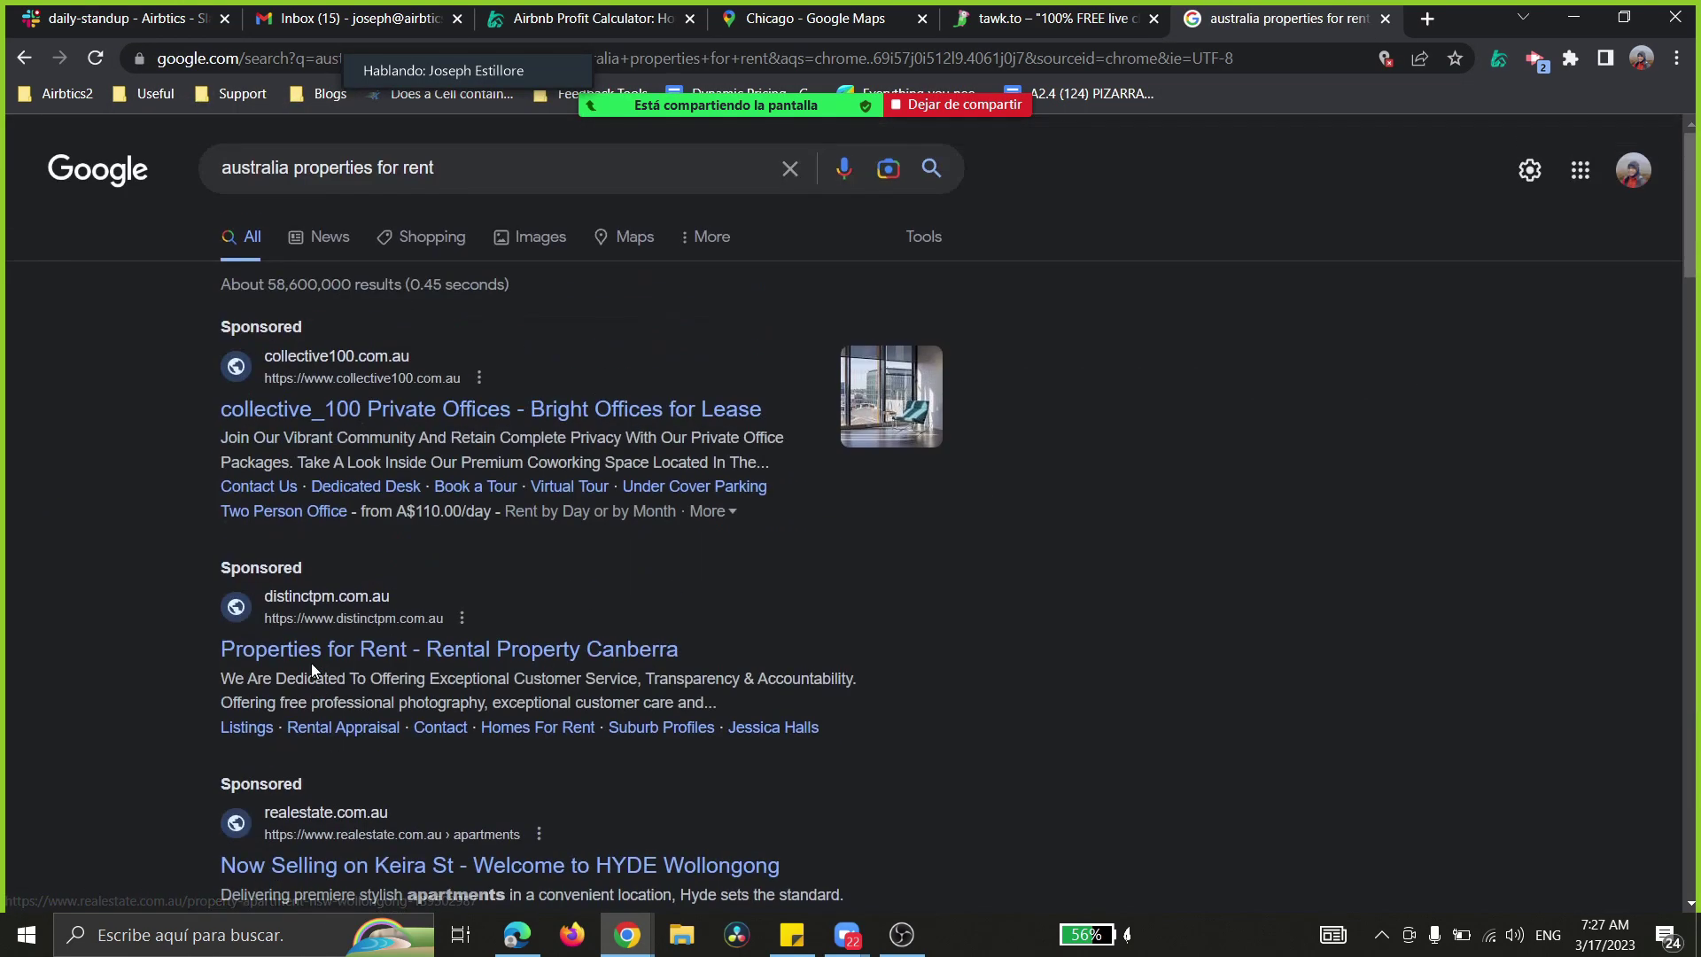
click(459, 167)
key(Return)
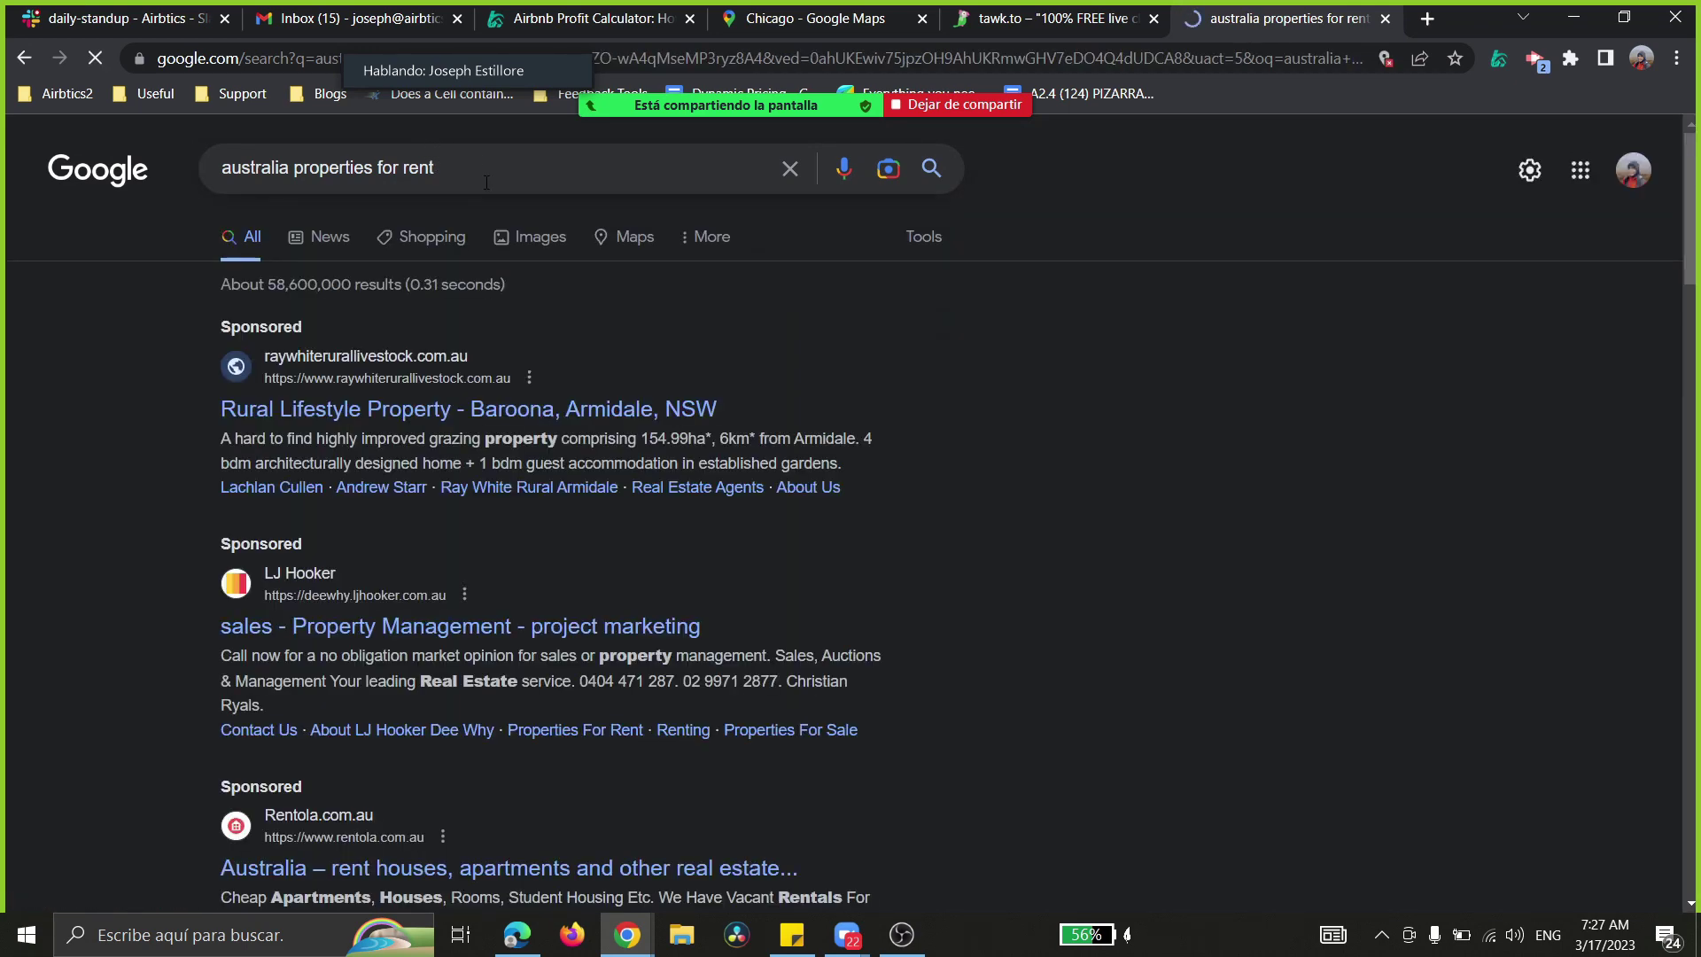
- Open the Rentola result in a new tab
right_click(362, 760)
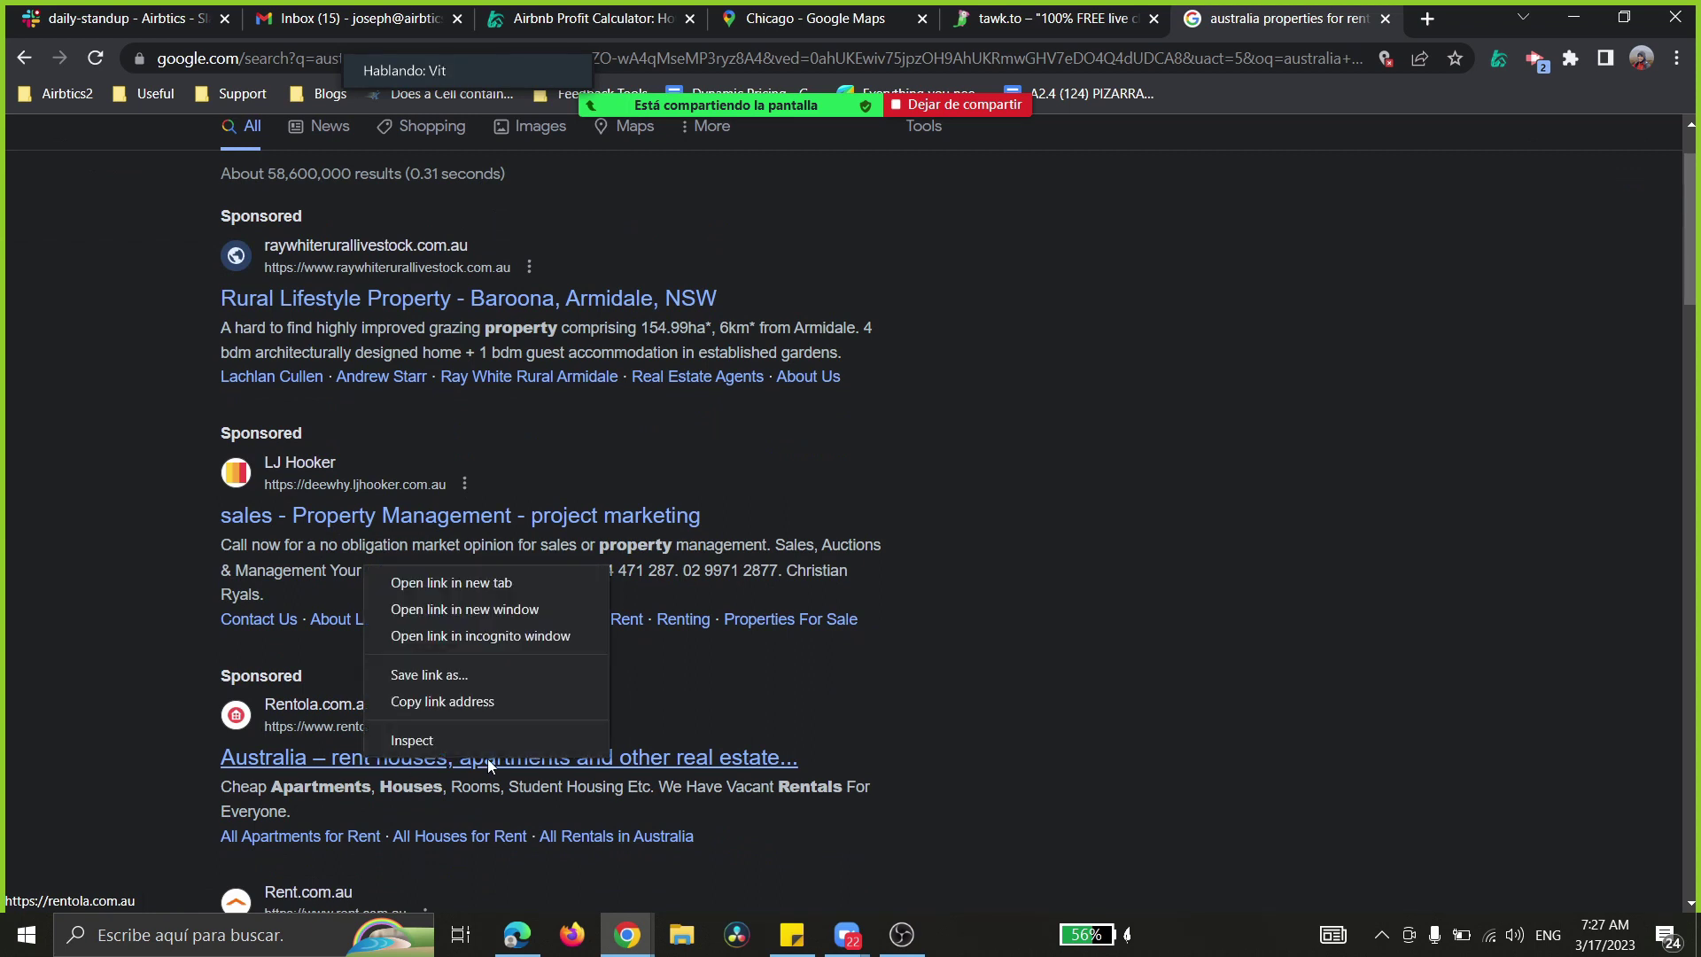
click(481, 585)
scroll(476, 554, up, 2)
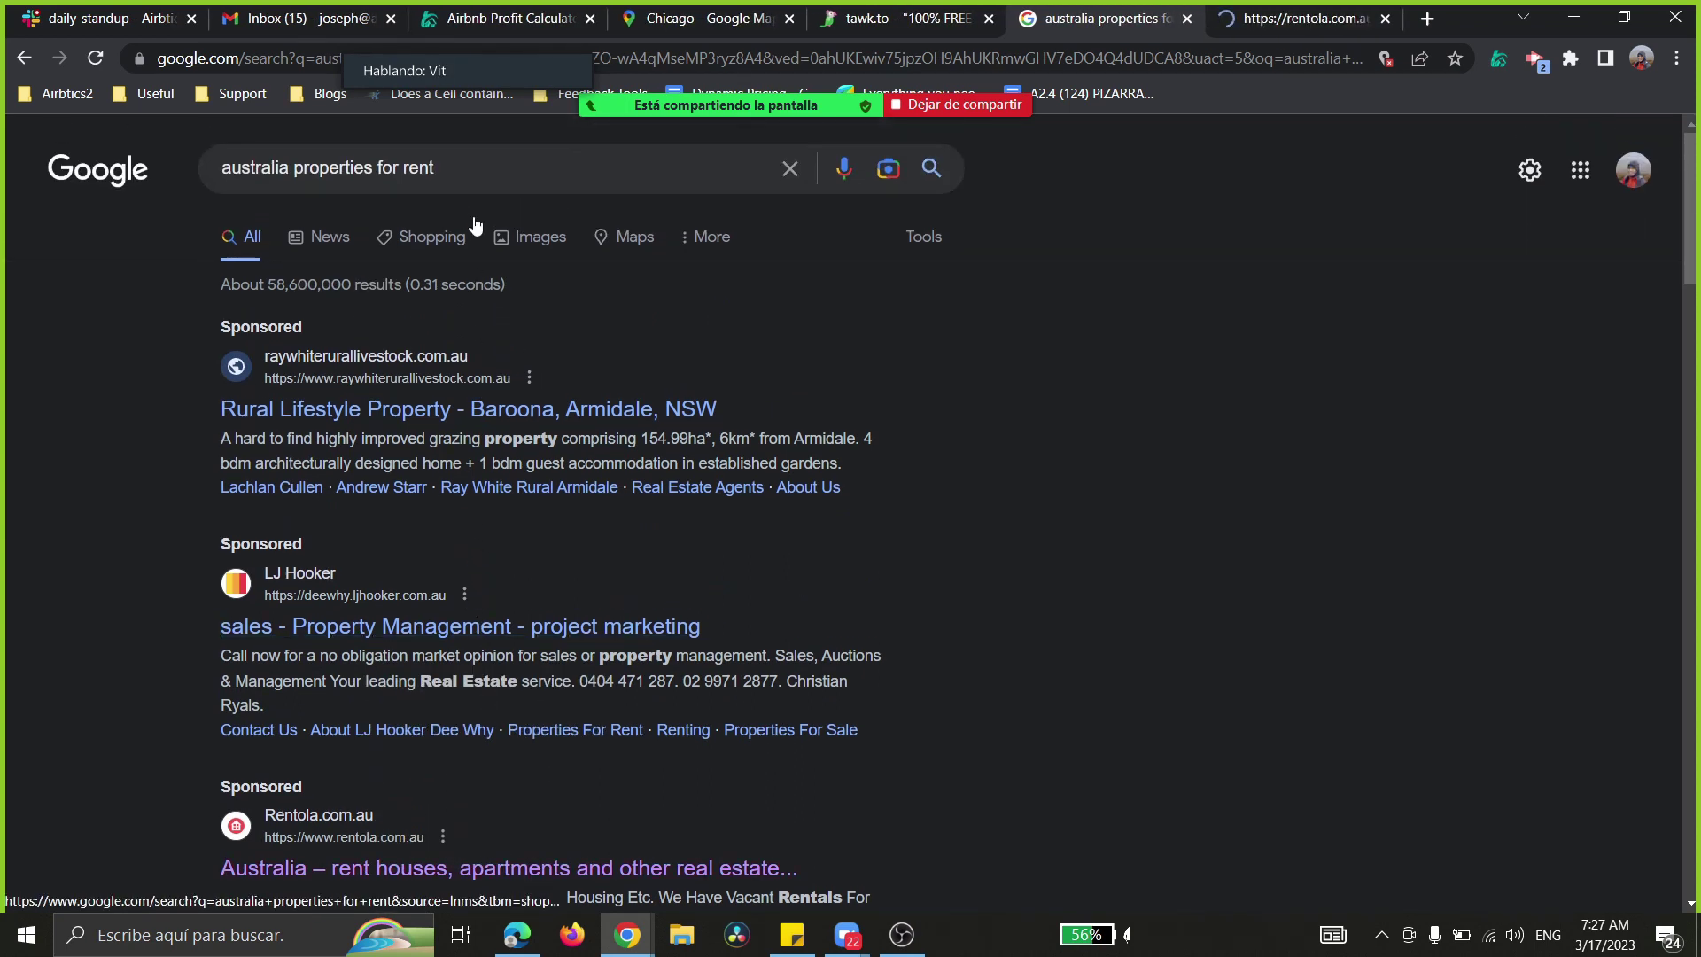
- Replace the query with 'domain rentals' and run the search
click(478, 170)
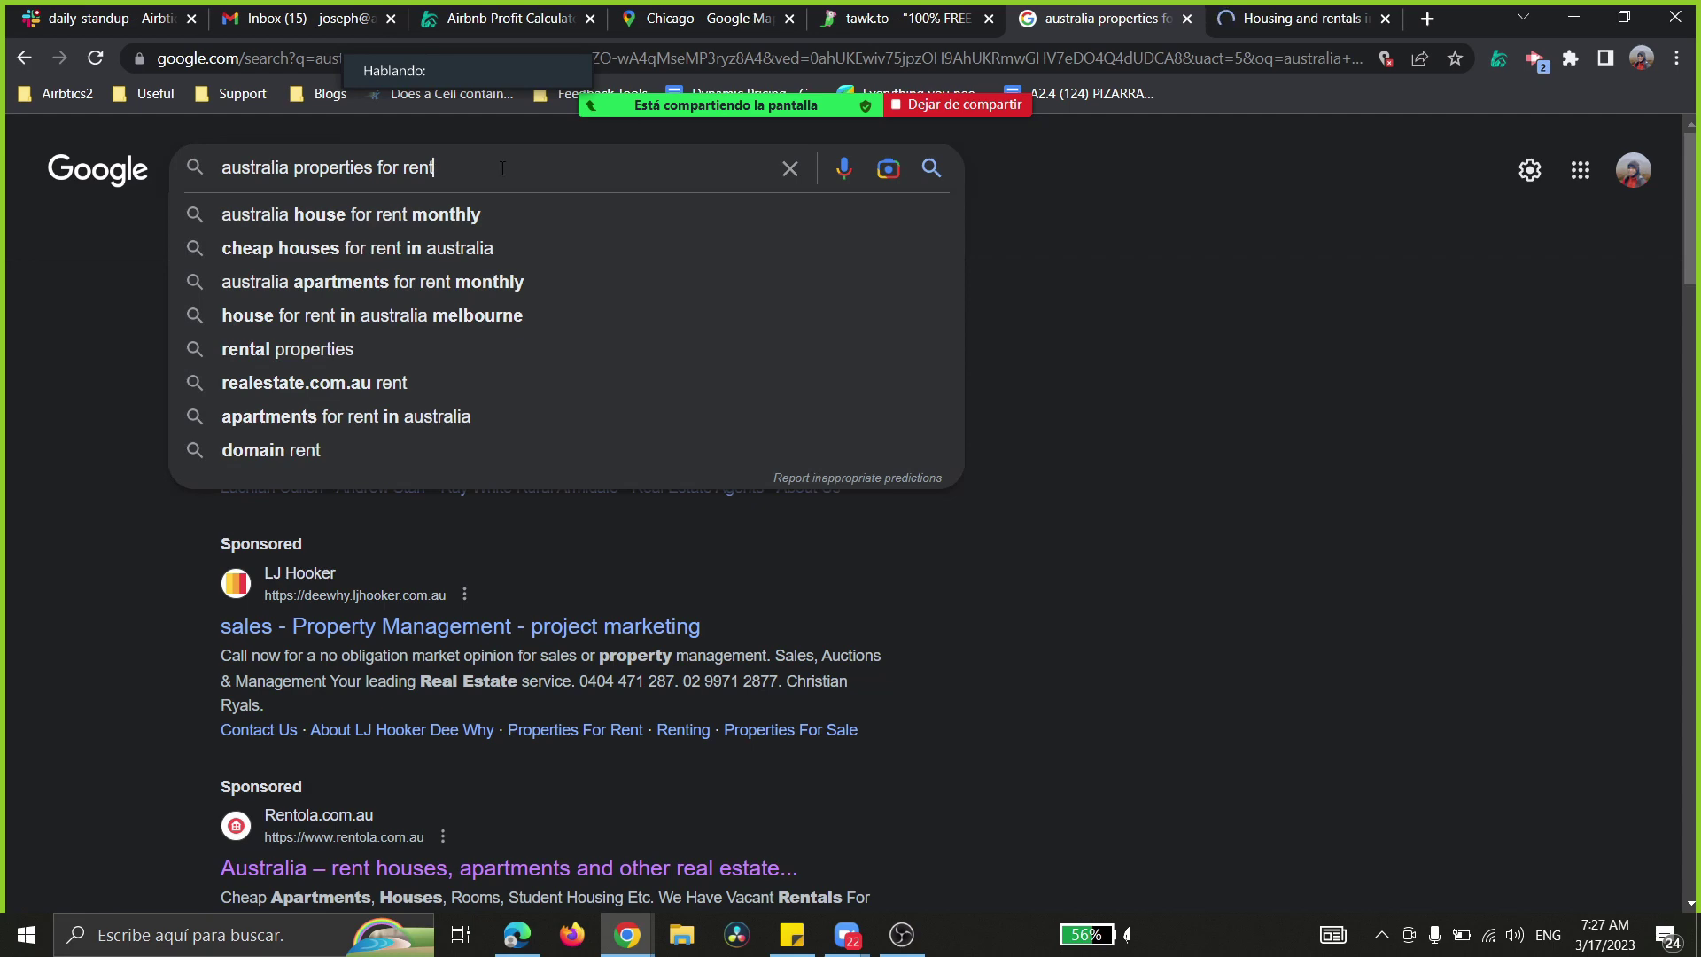
drag(502, 169, 133, 168)
text(domain)
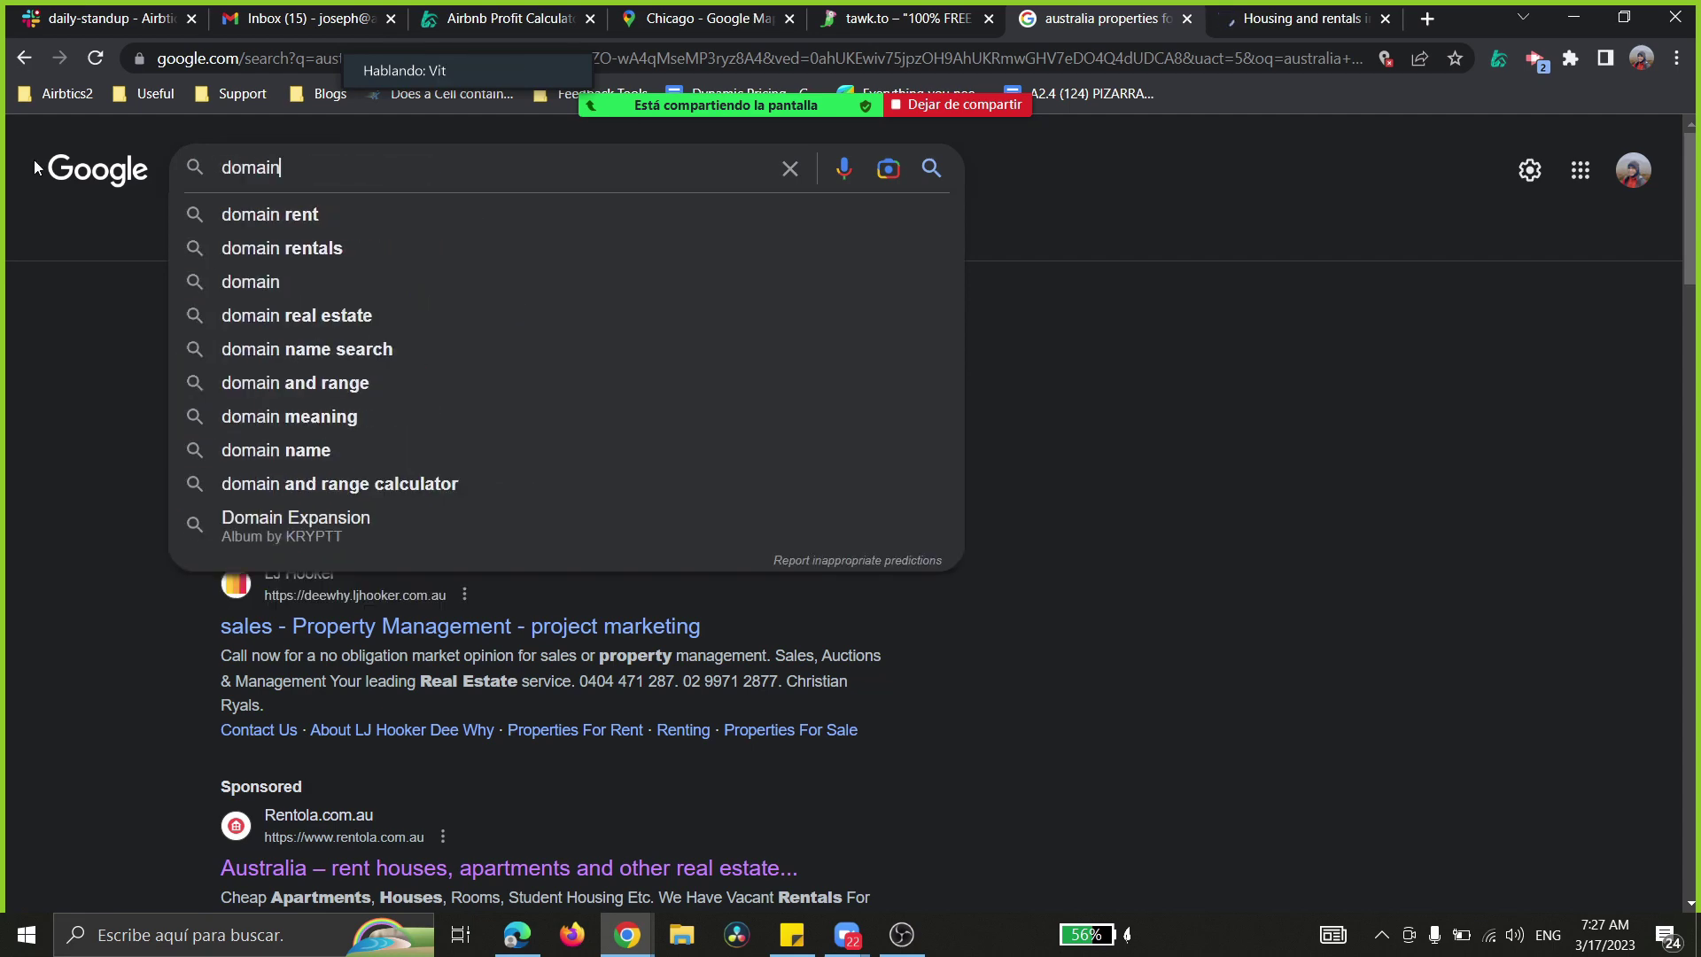
text( rentals)
key(Return)
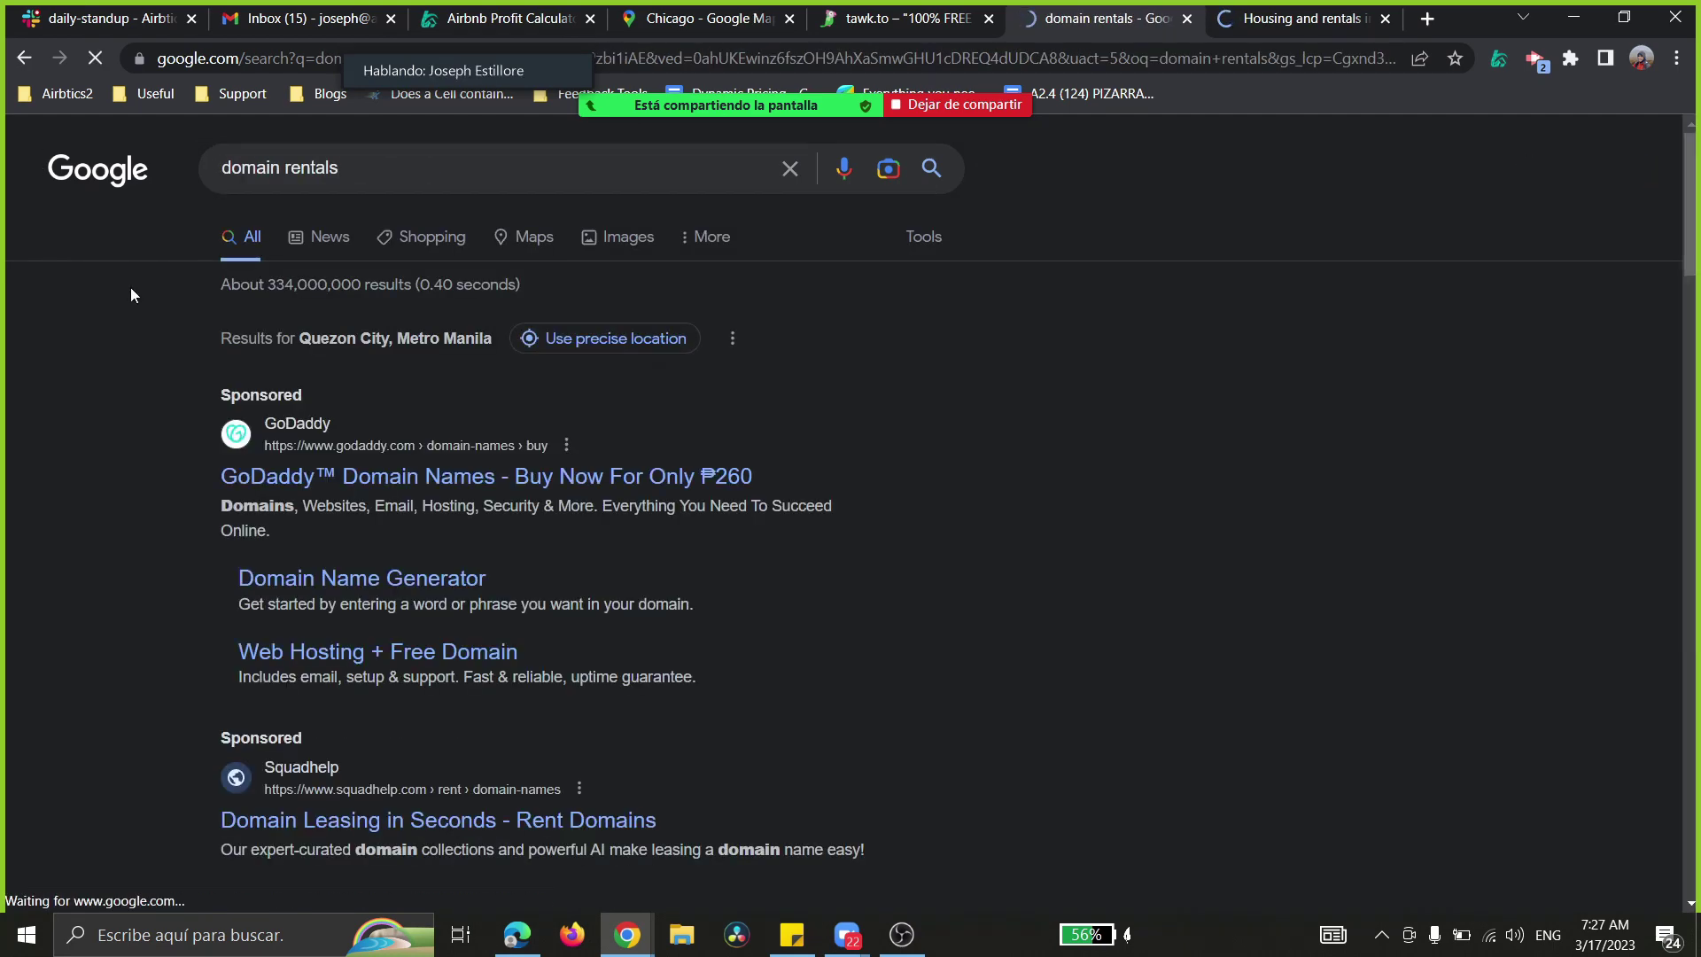
scroll(274, 476, down, 5)
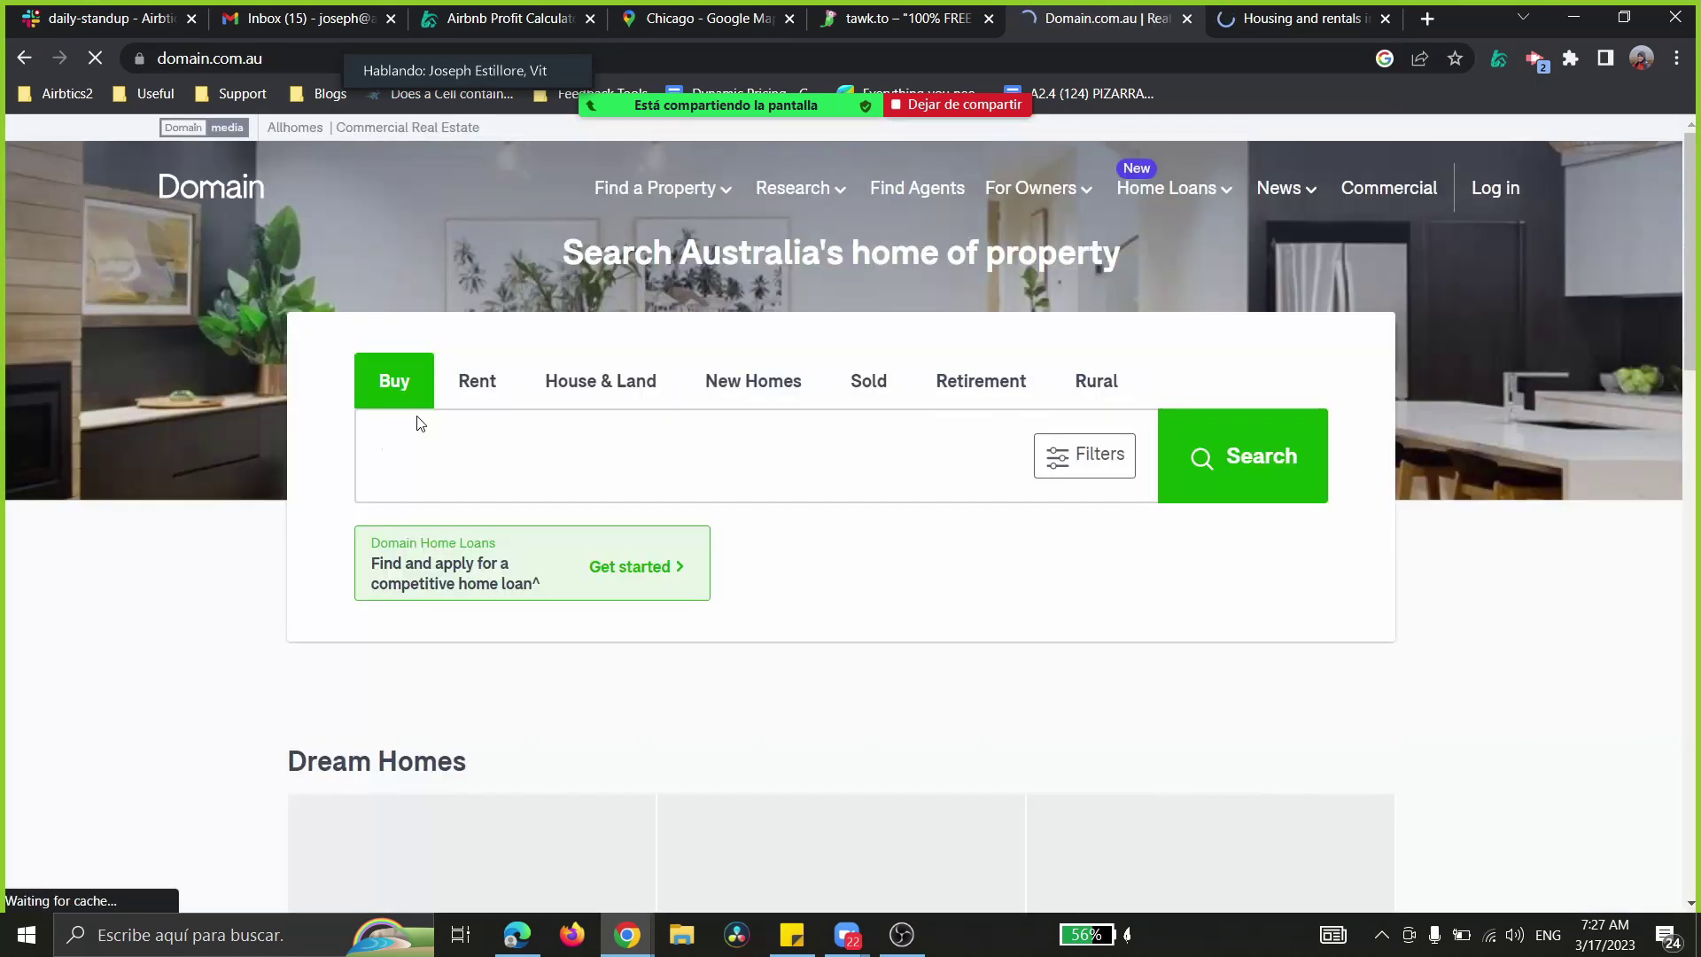
- Run a Domain rental search for 'Sydney, NSW, 2000'
click(468, 384)
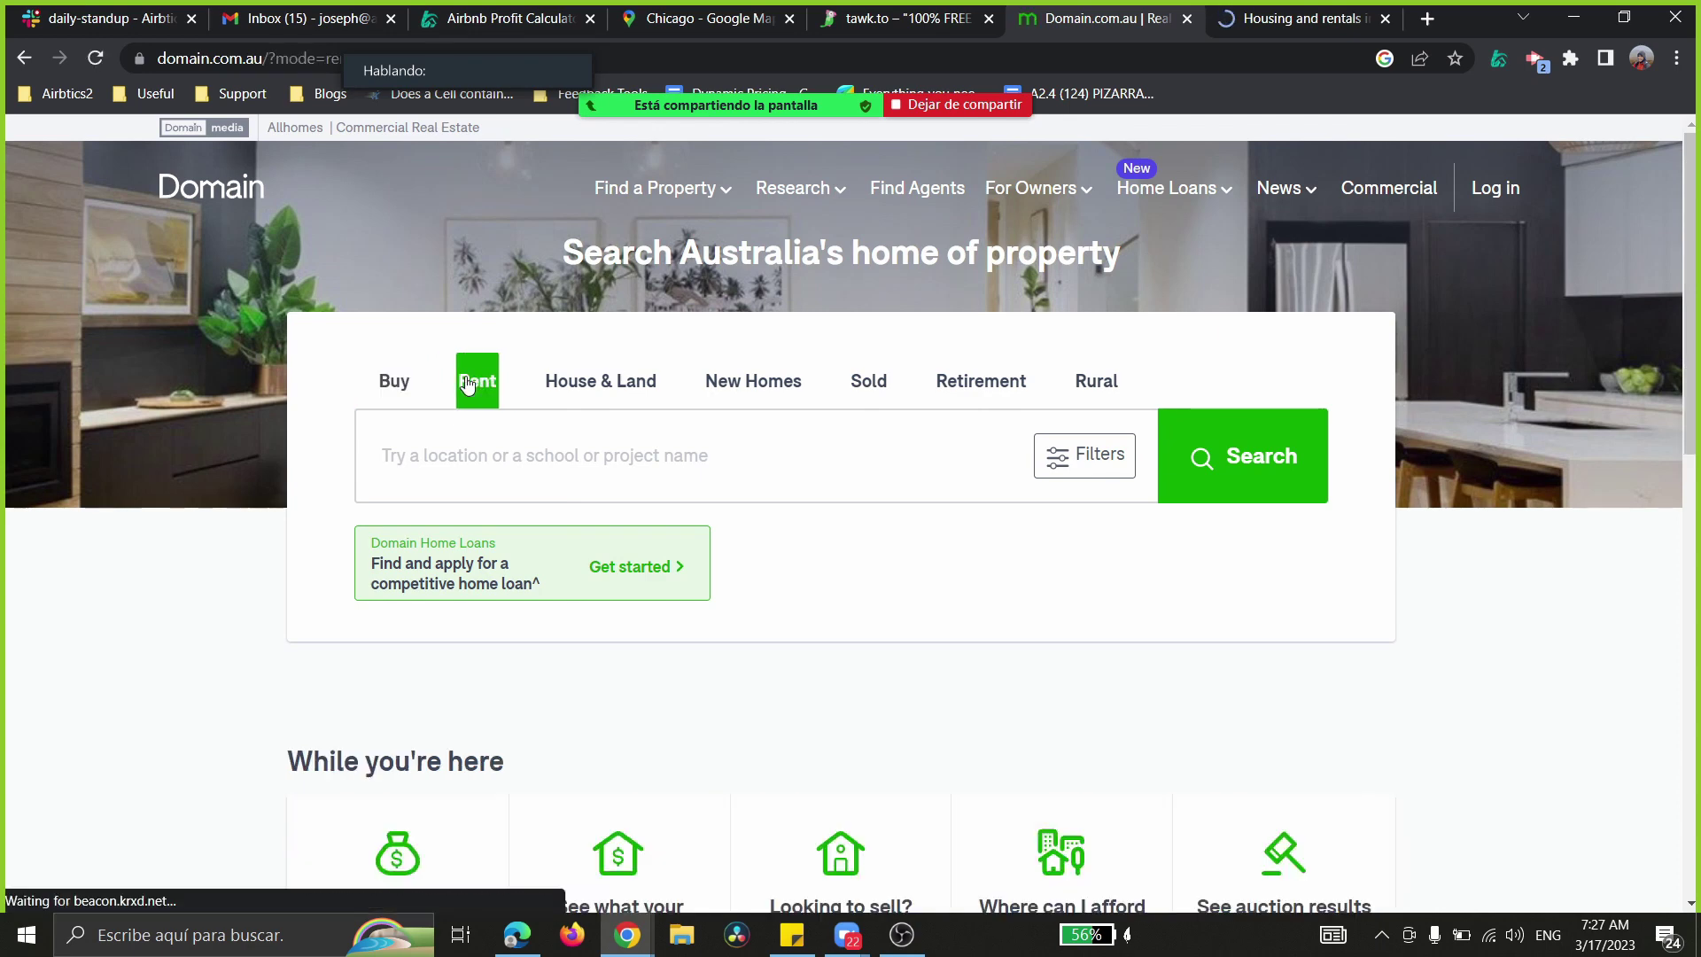
click(492, 456)
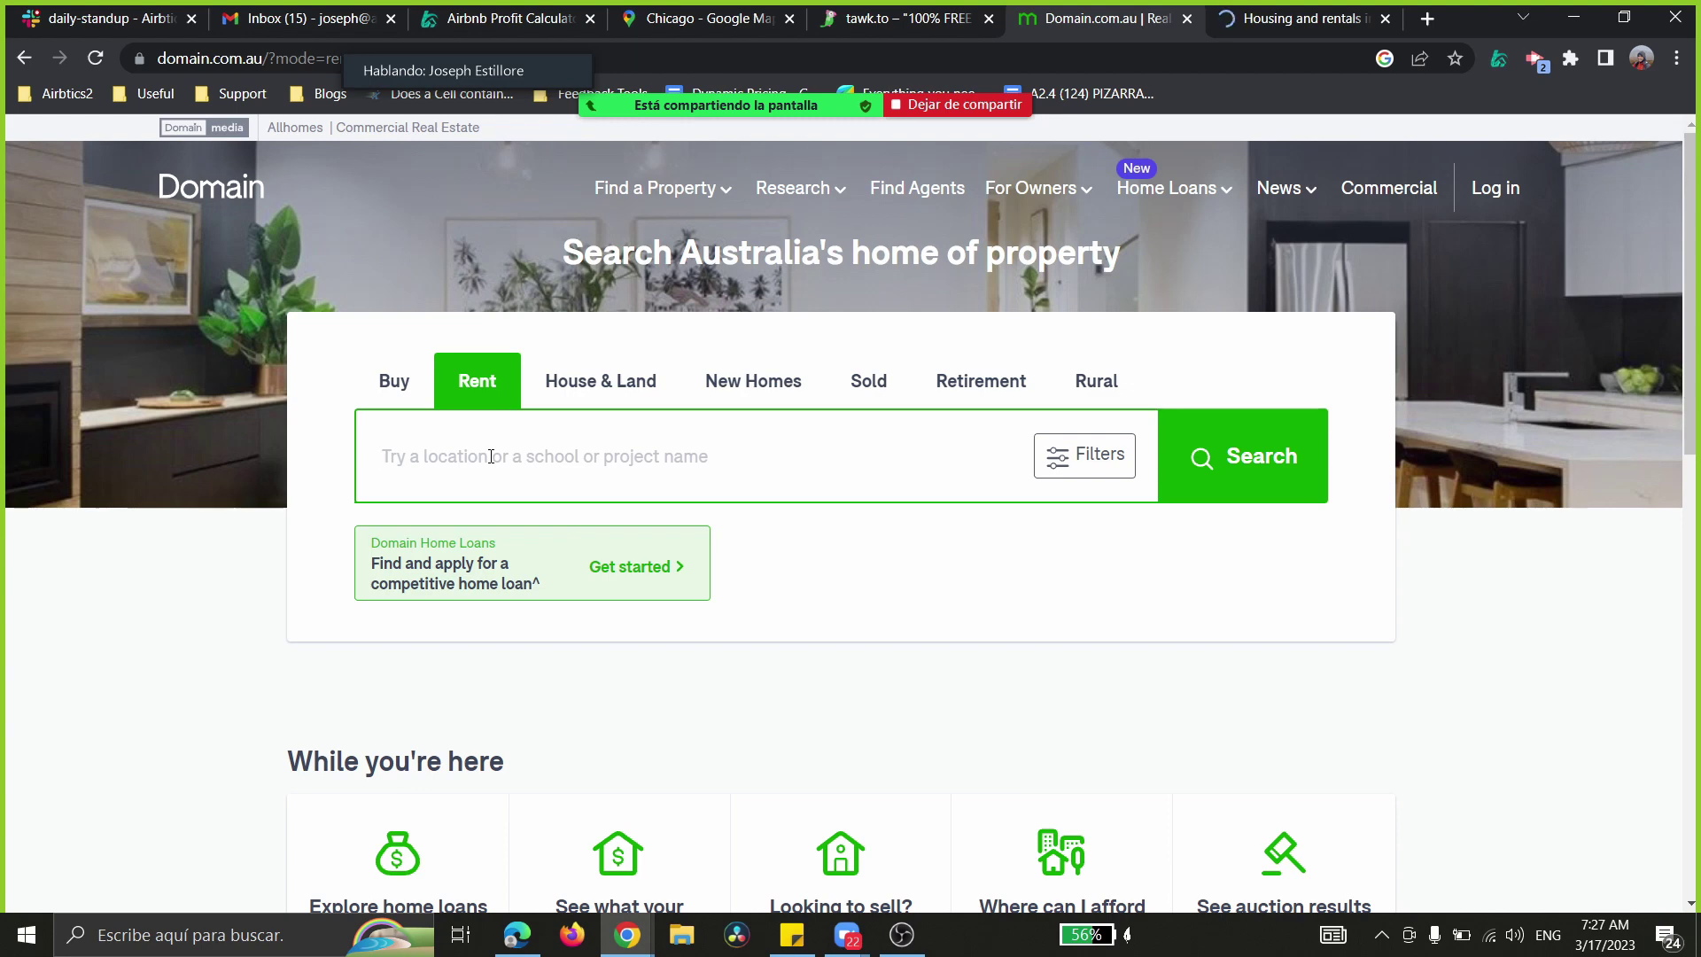
text(Sy)
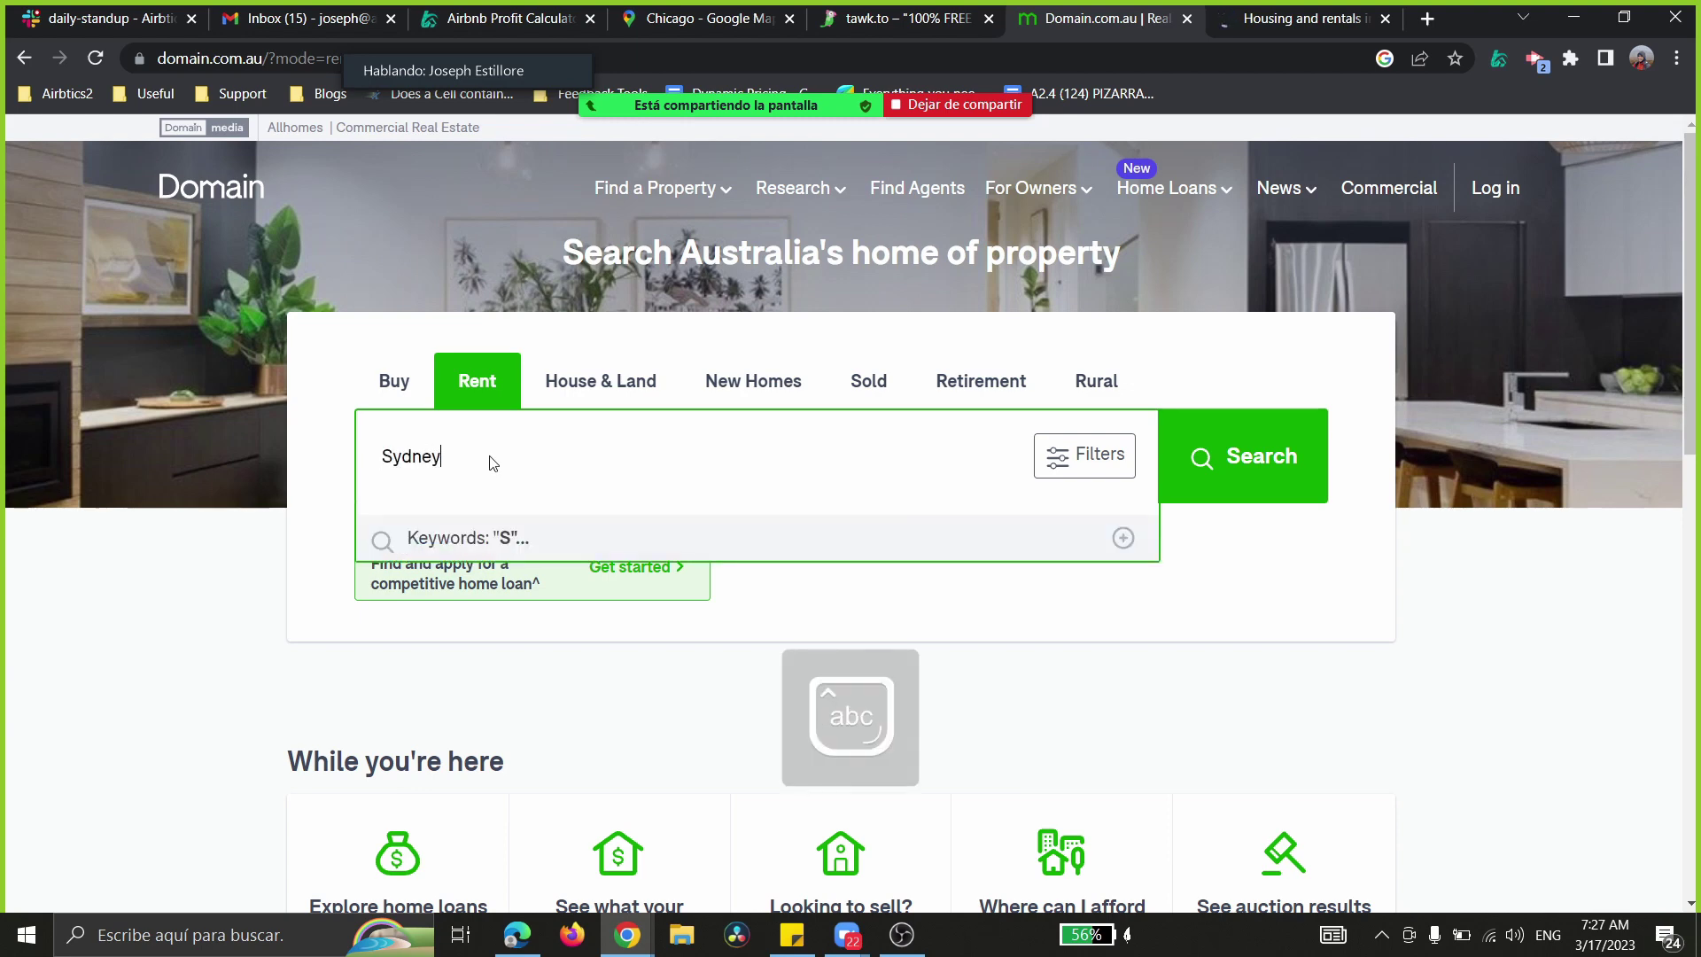
text(dney)
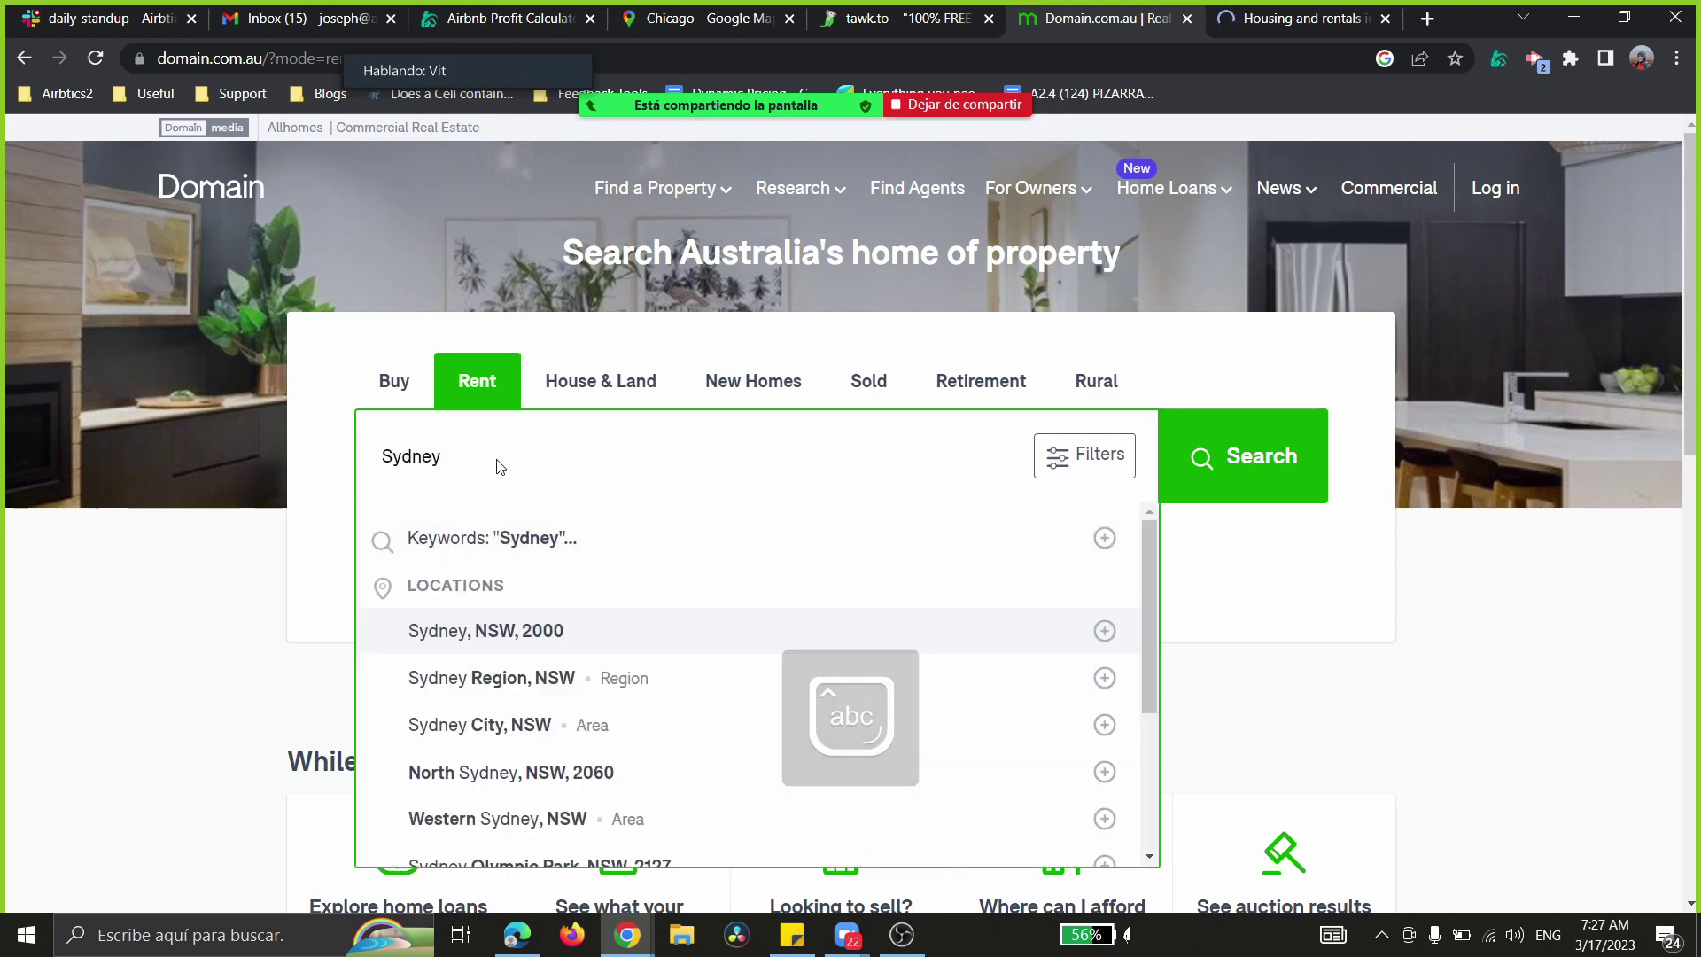
click(508, 631)
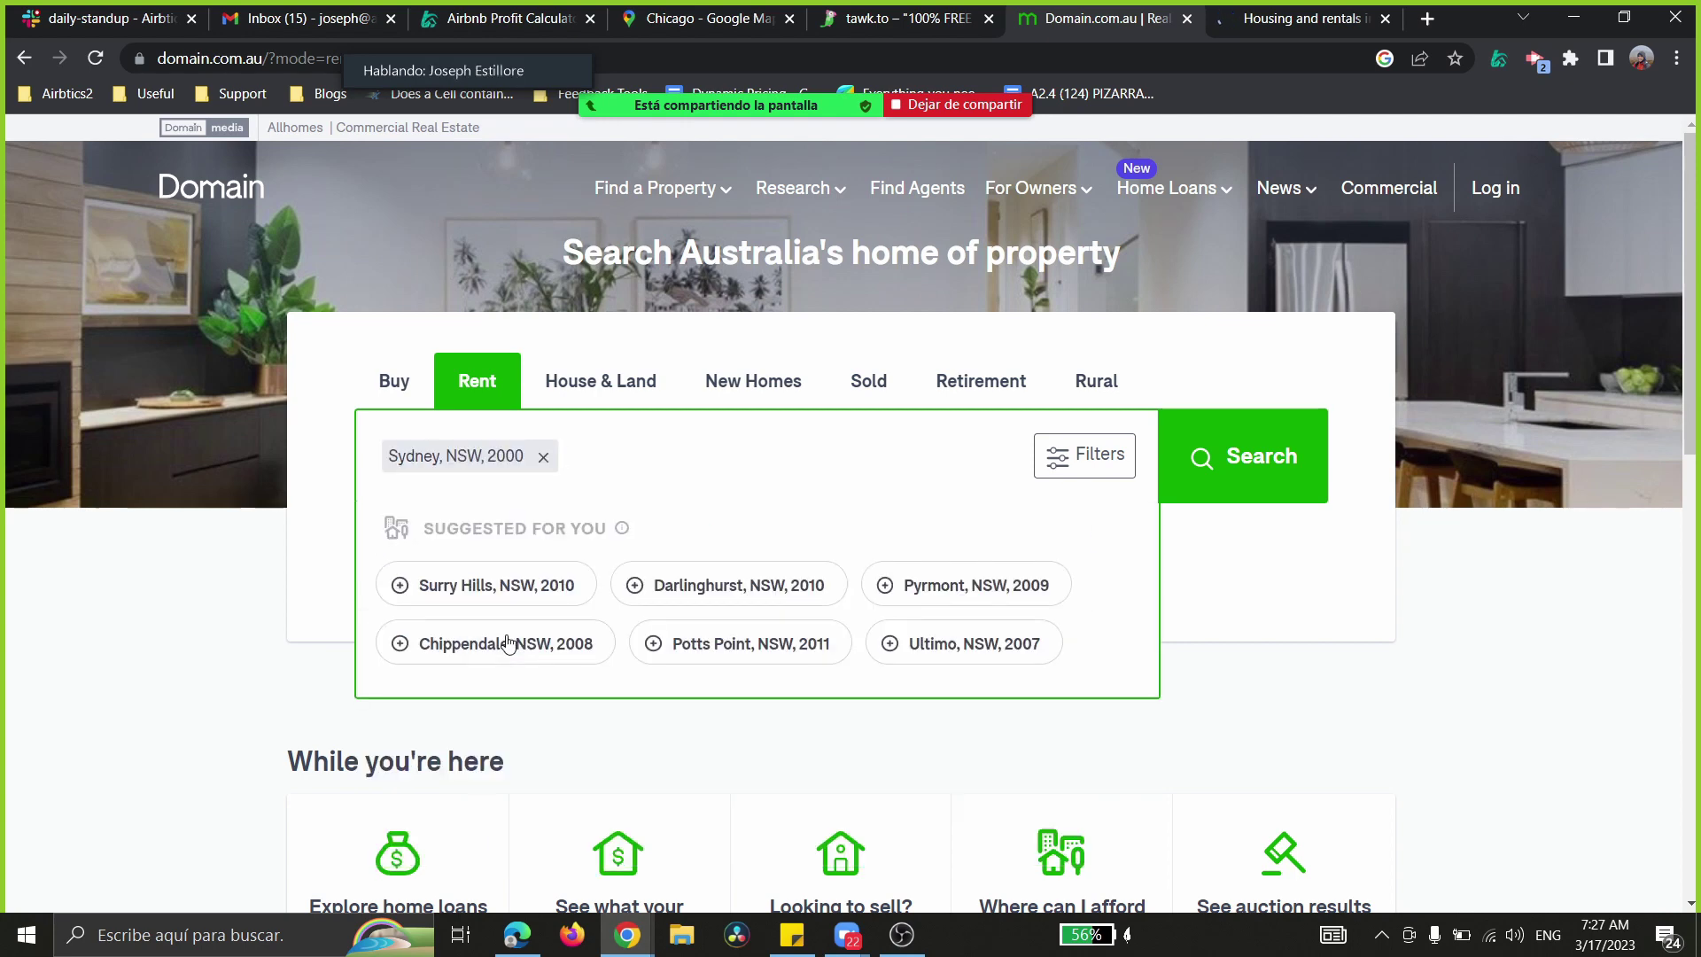
click(1211, 474)
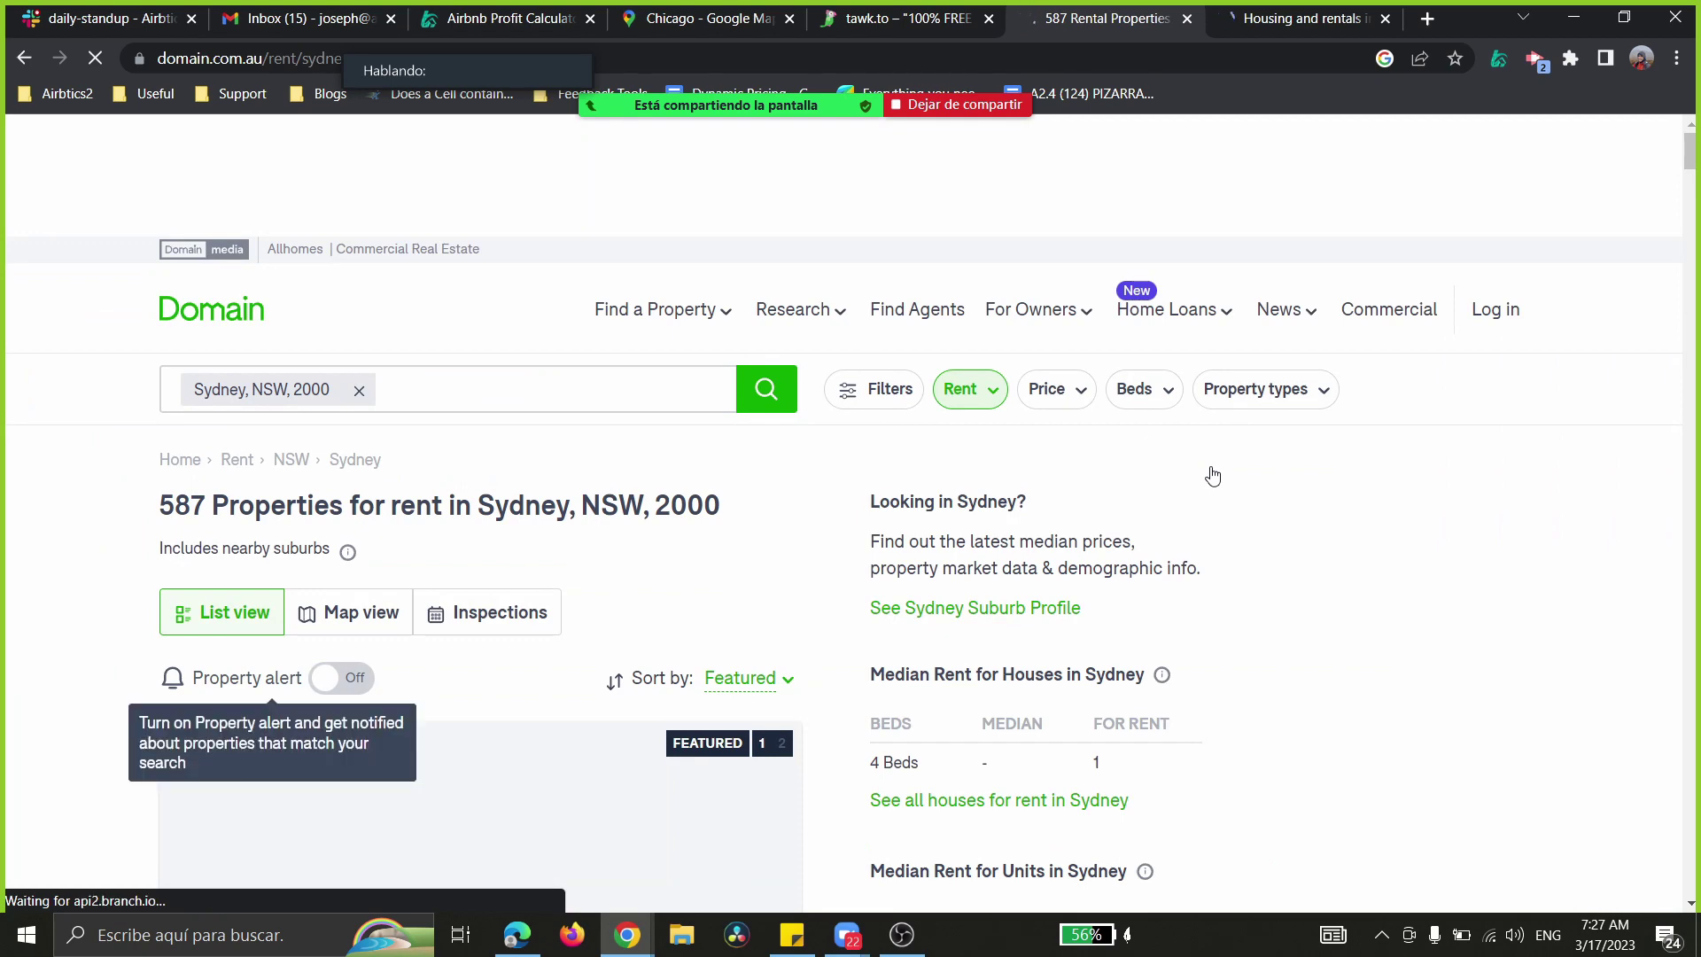
scroll(669, 486, down, 3)
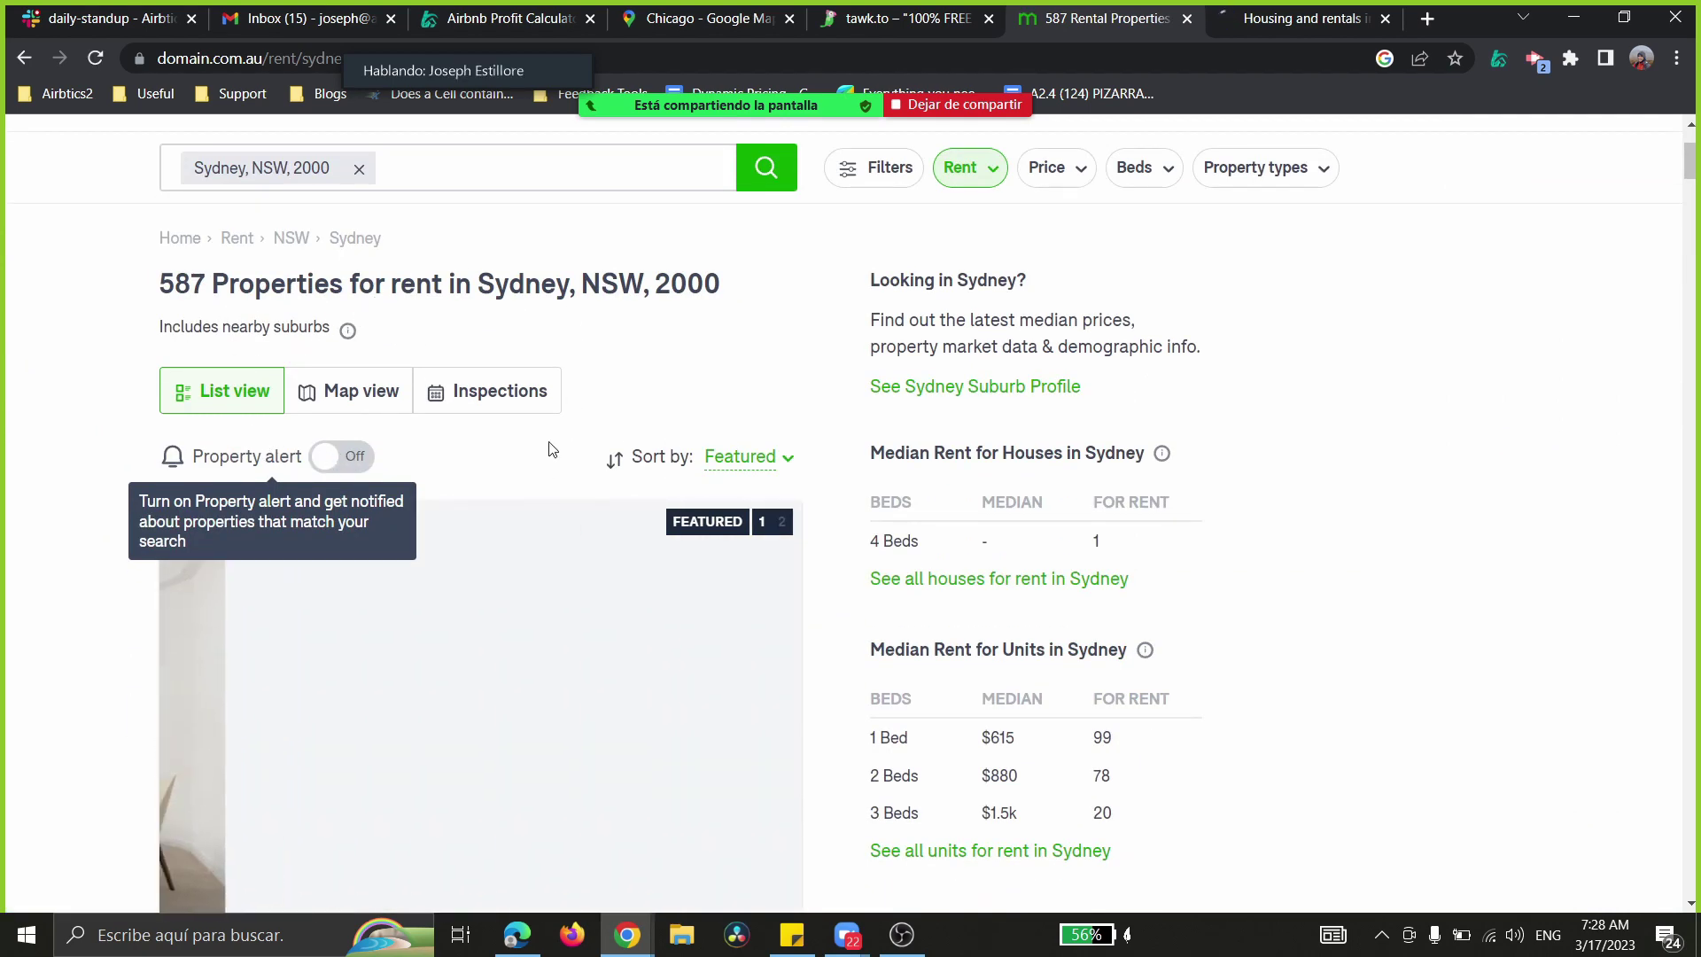
scroll(320, 645, down, 3)
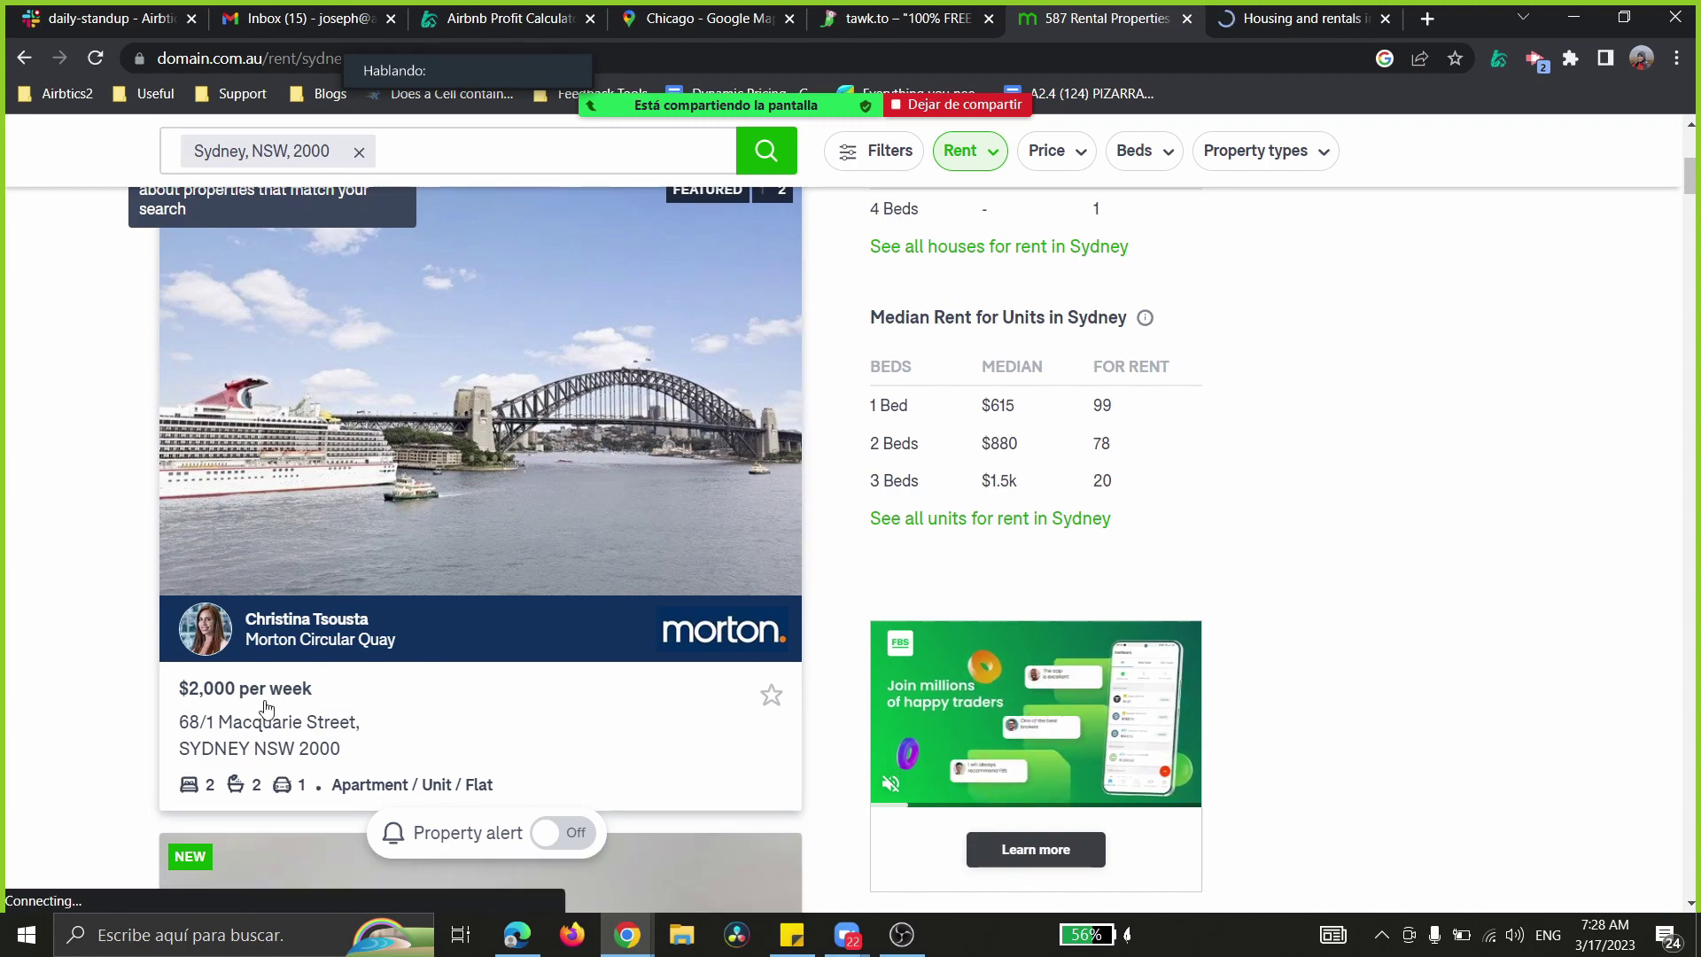
scroll(269, 704, down, 5)
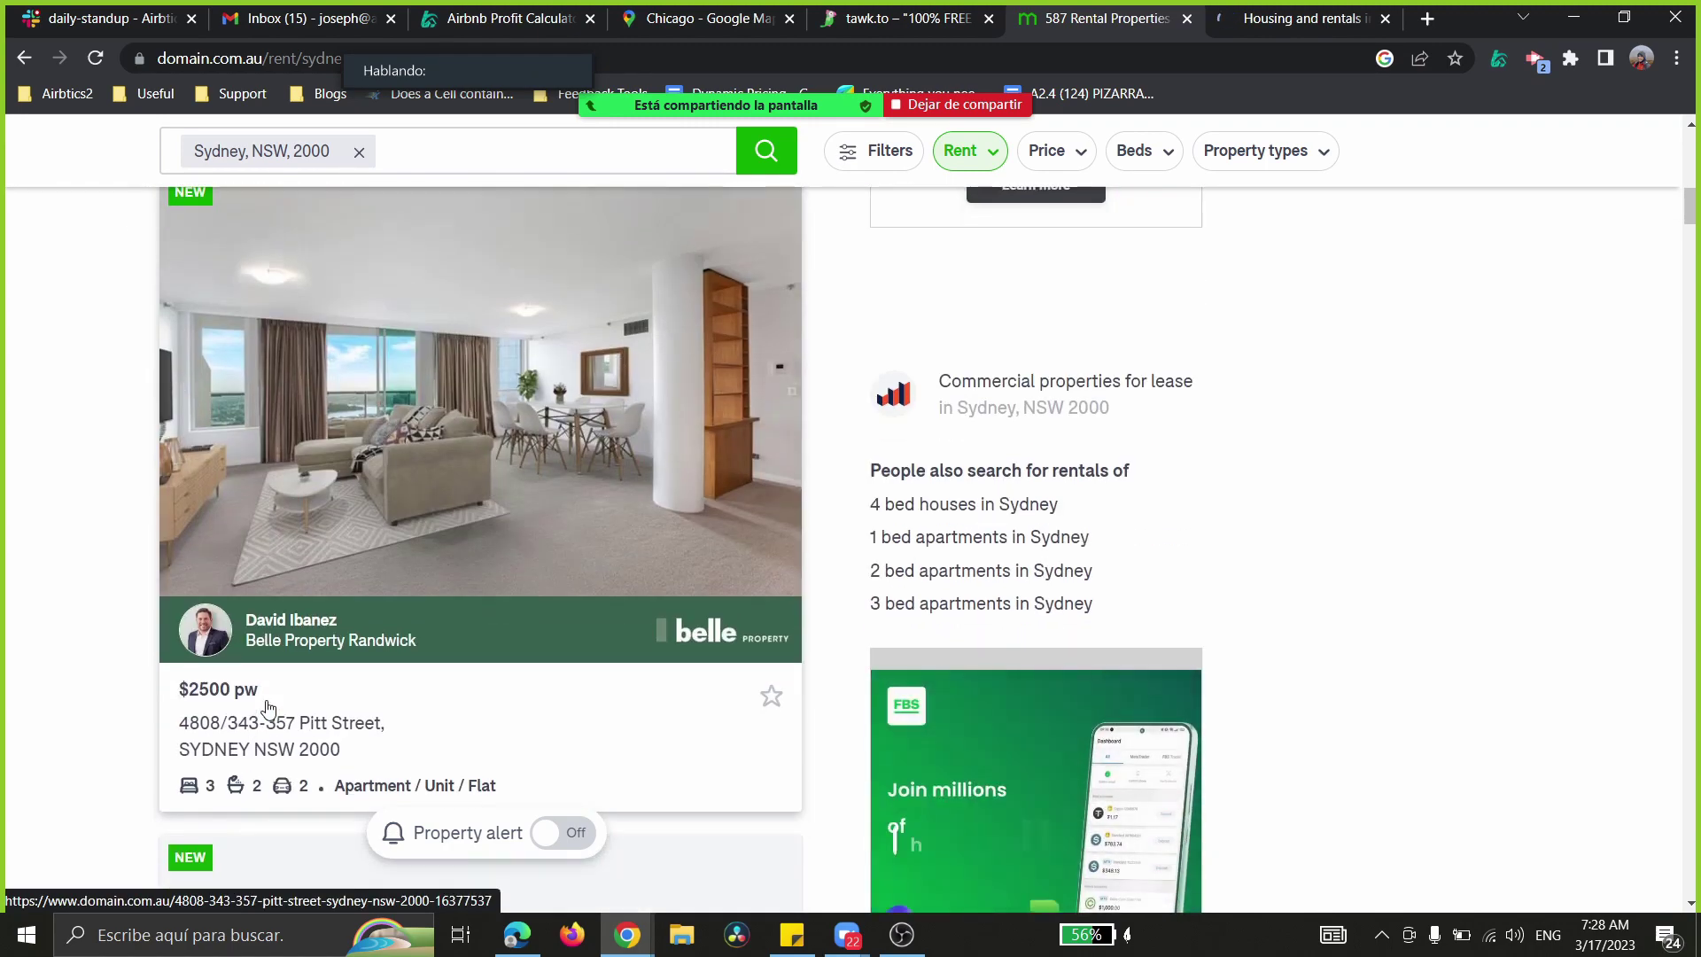
scroll(271, 682, up, 5)
scroll(272, 662, up, 2)
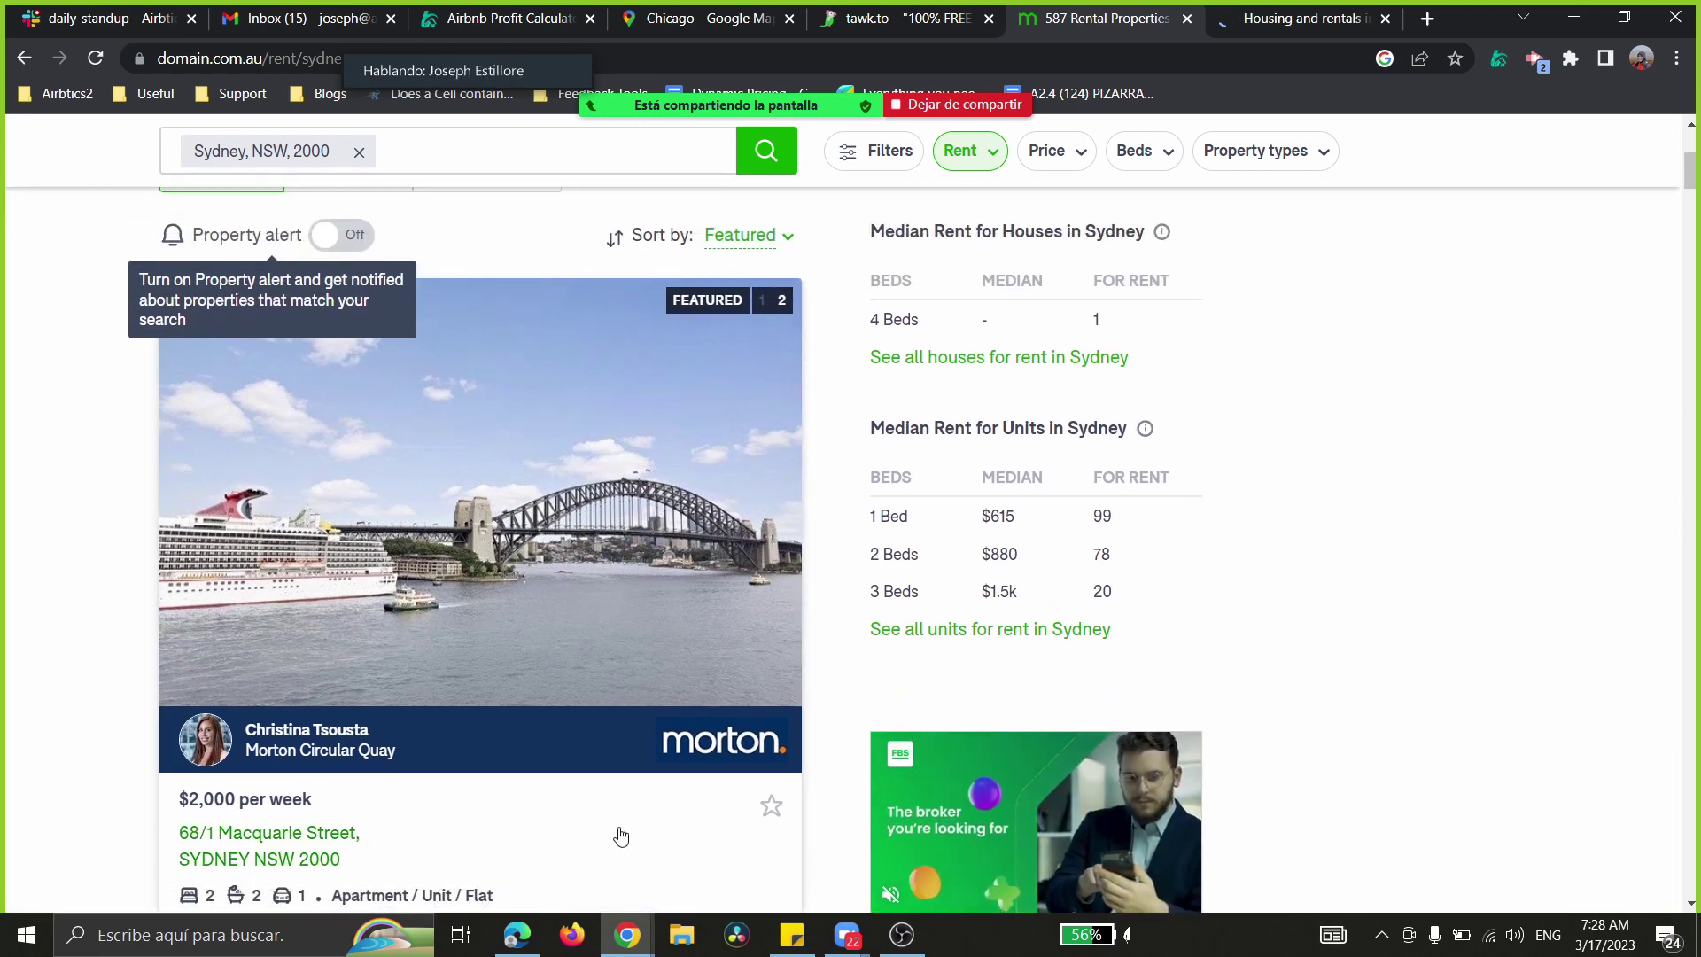
scroll(618, 835, down, 1)
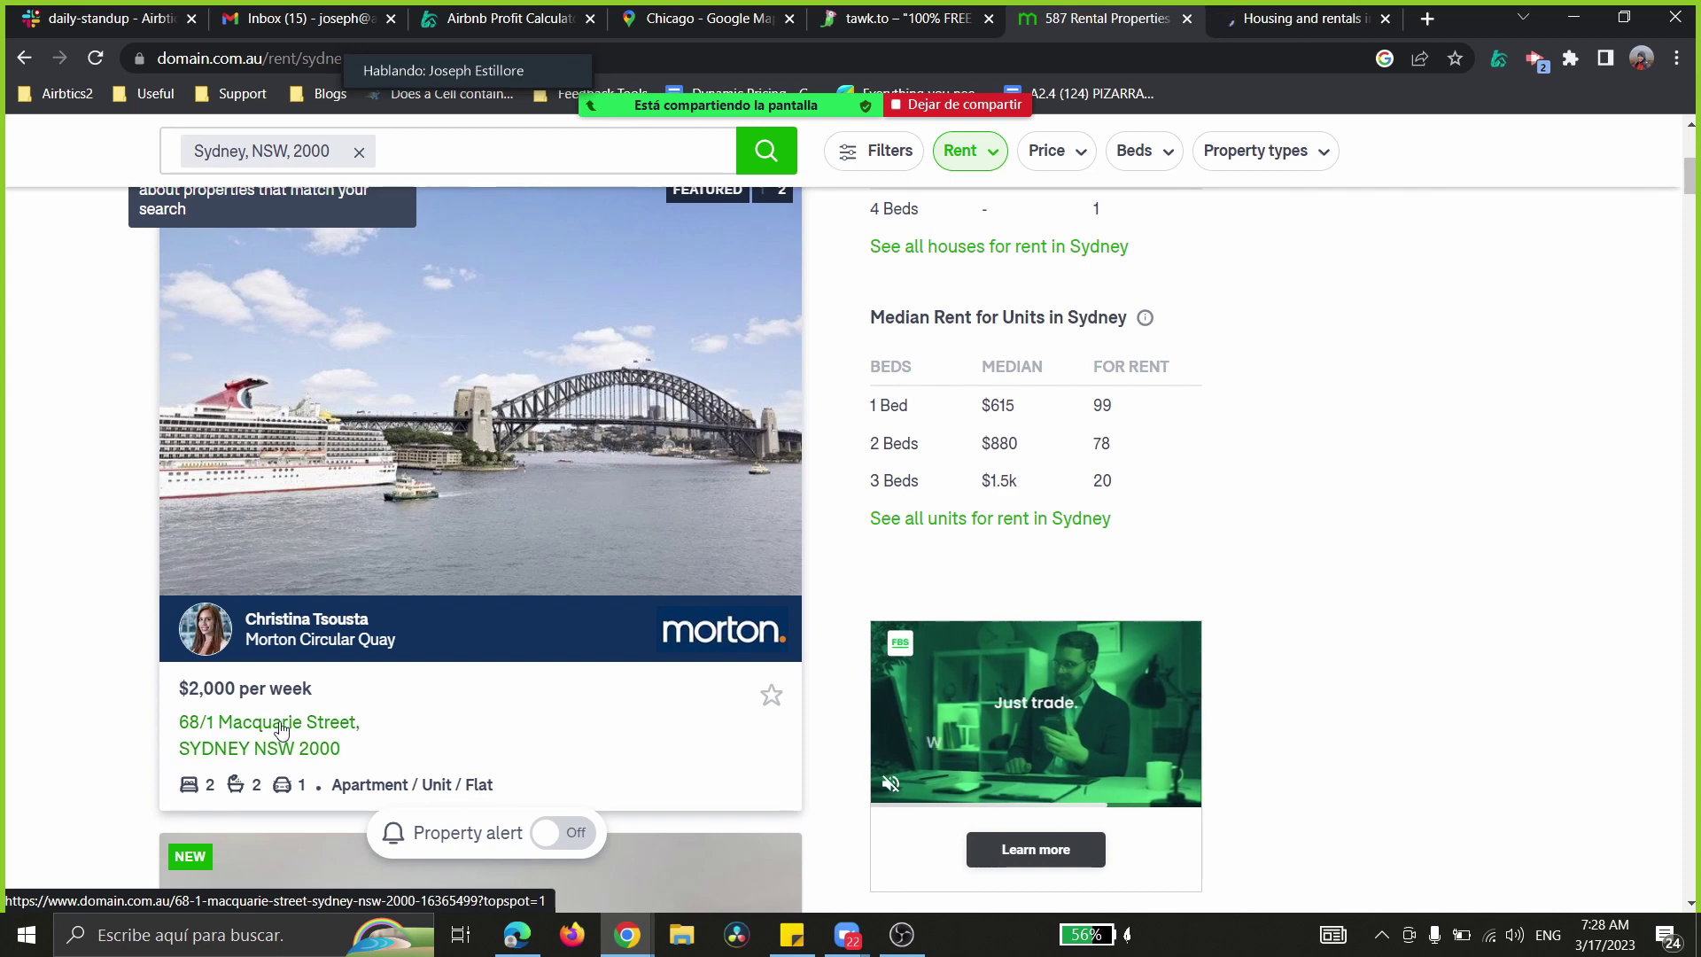
click(498, 793)
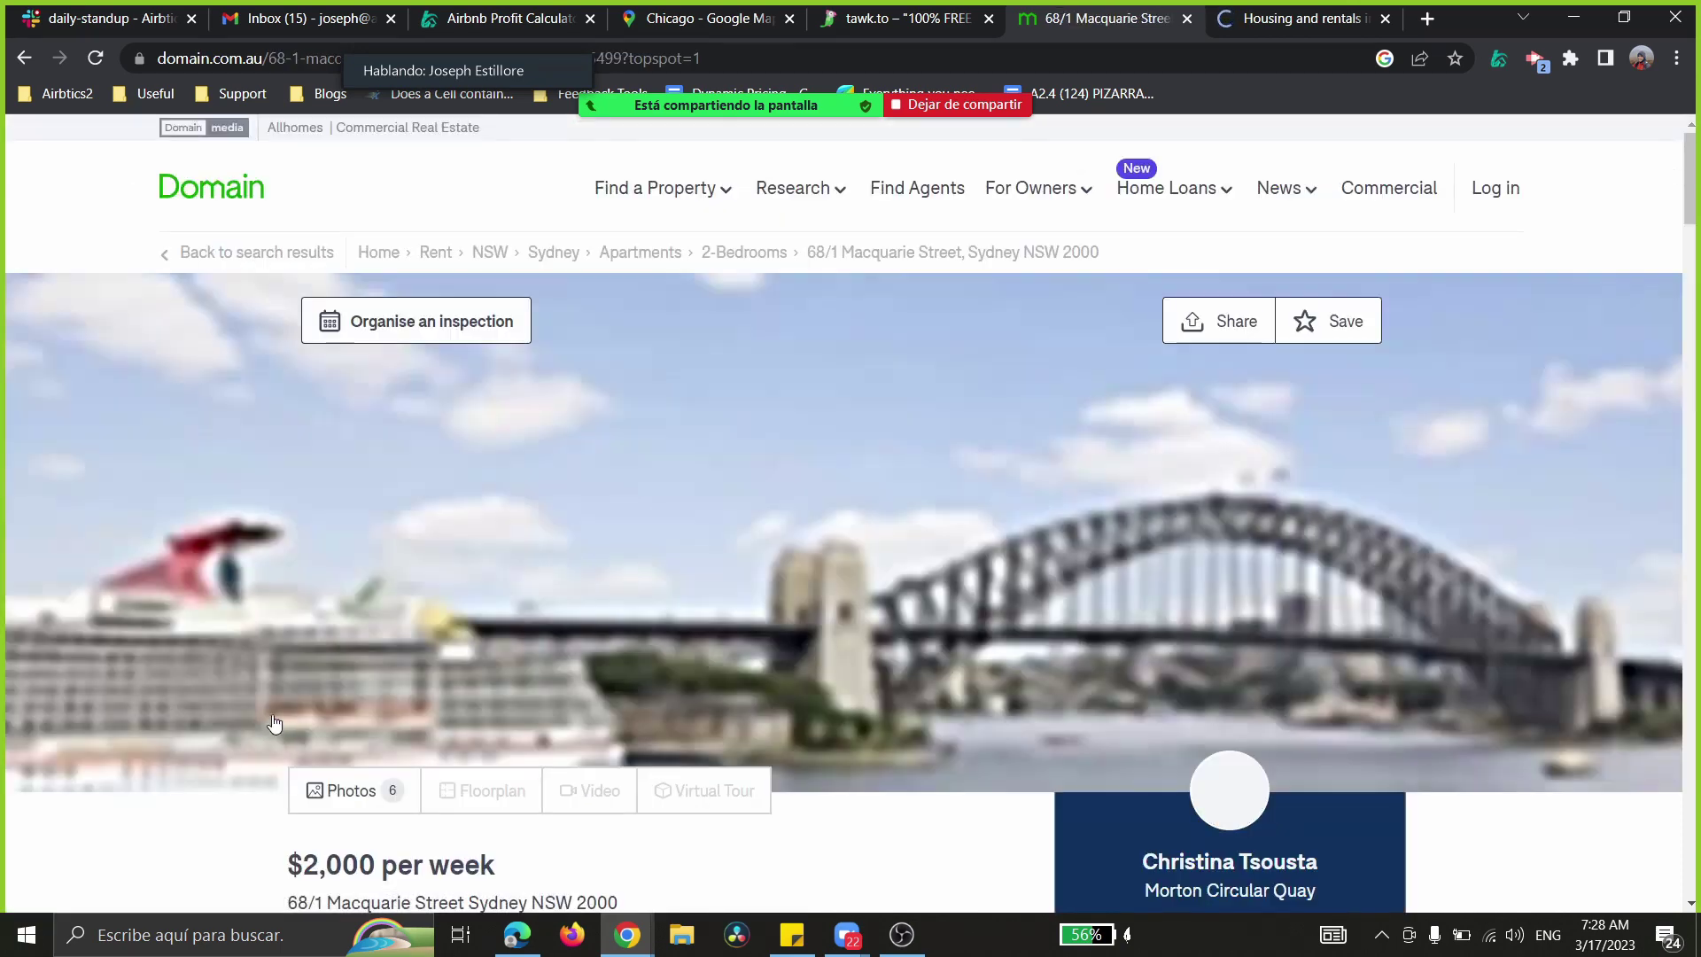
scroll(284, 474, down, 5)
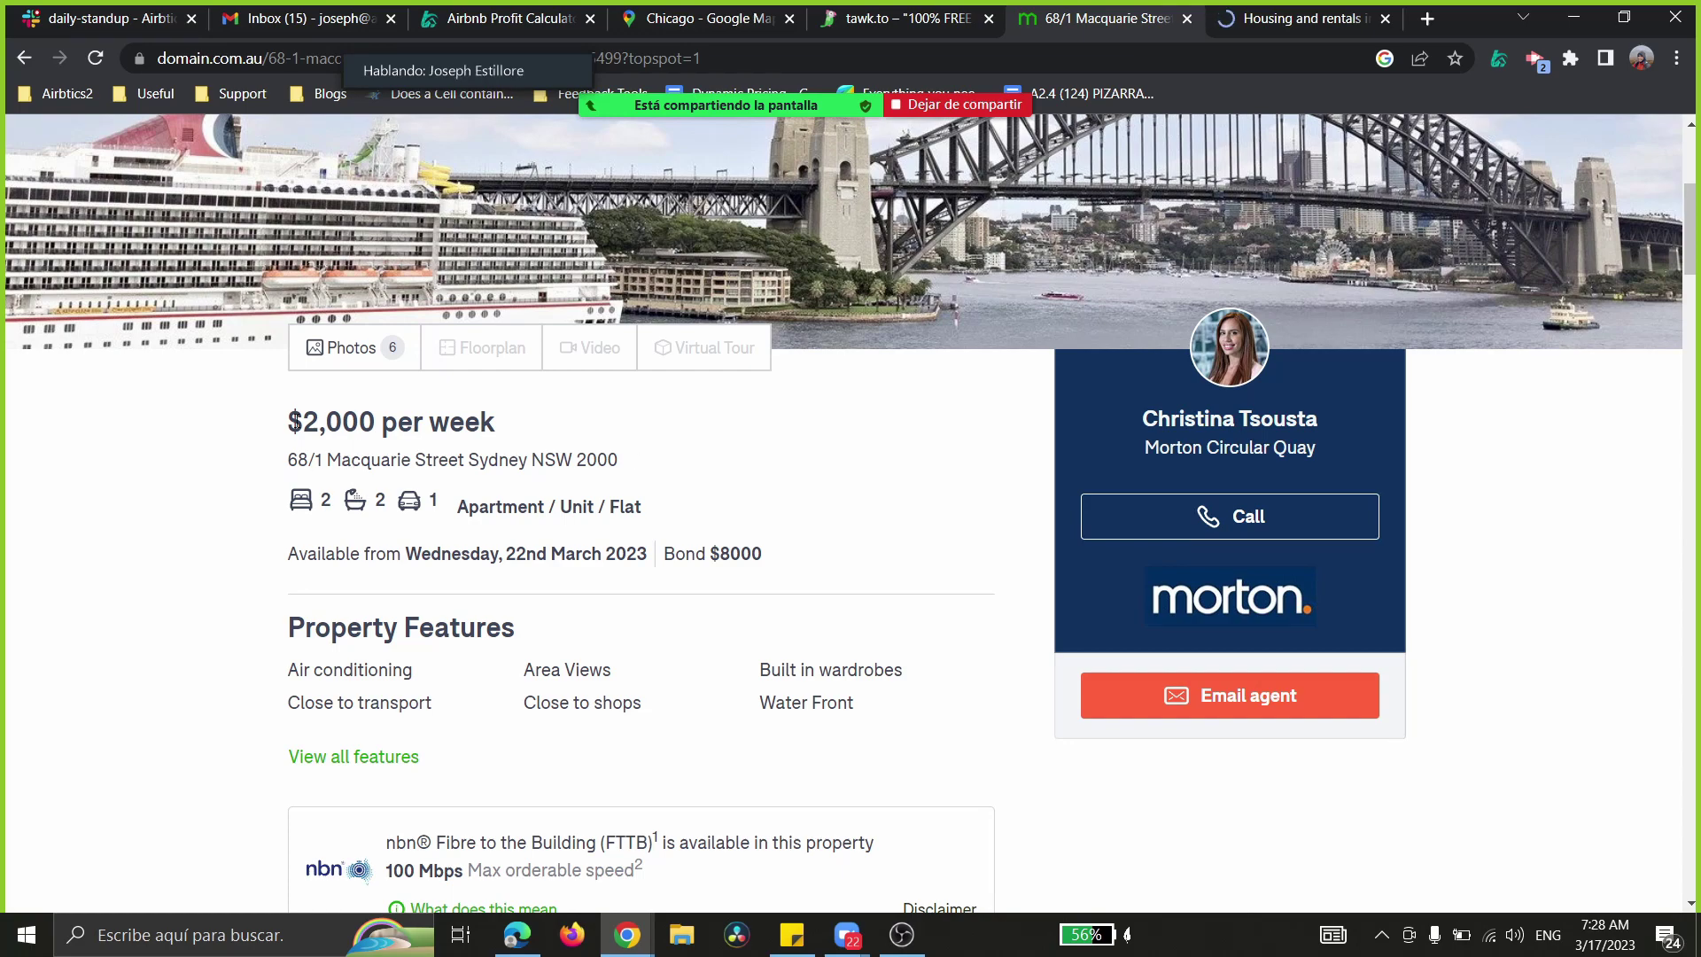
drag(291, 421, 496, 423)
drag(289, 423, 391, 433)
click(292, 453)
drag(283, 465, 618, 462)
key(ctrl+c)
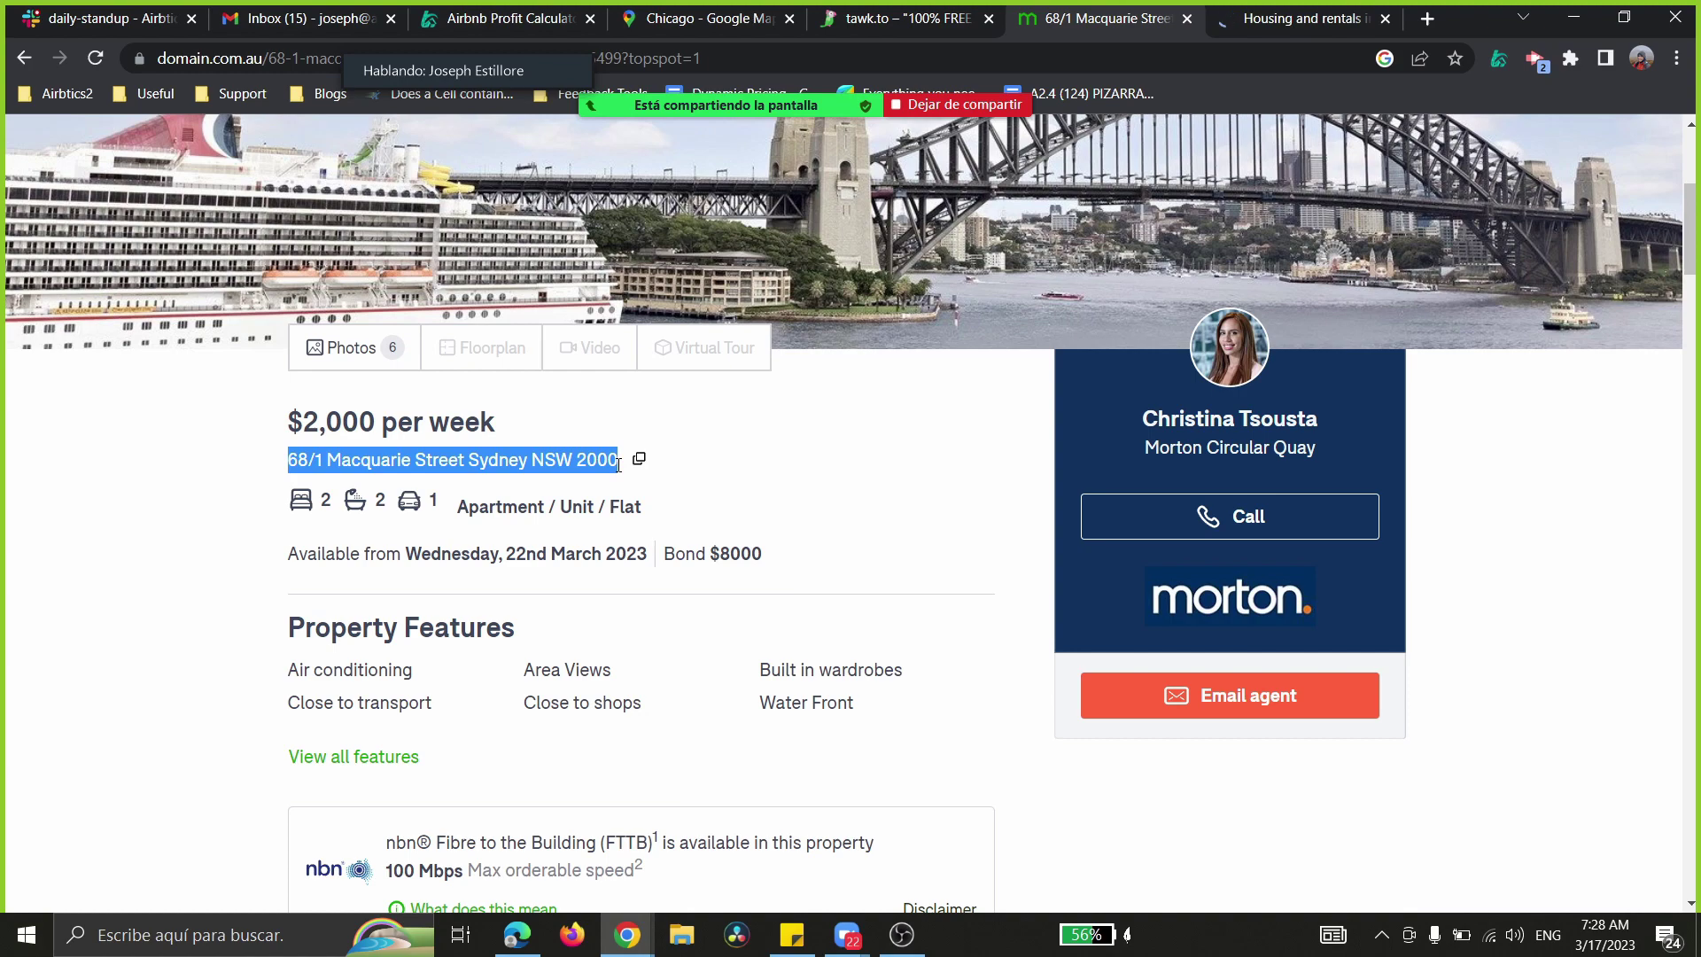
click(500, 17)
- Paste the Macquarie Street address into the Estimator search, pick it, and confirm unlocking the report
click(419, 250)
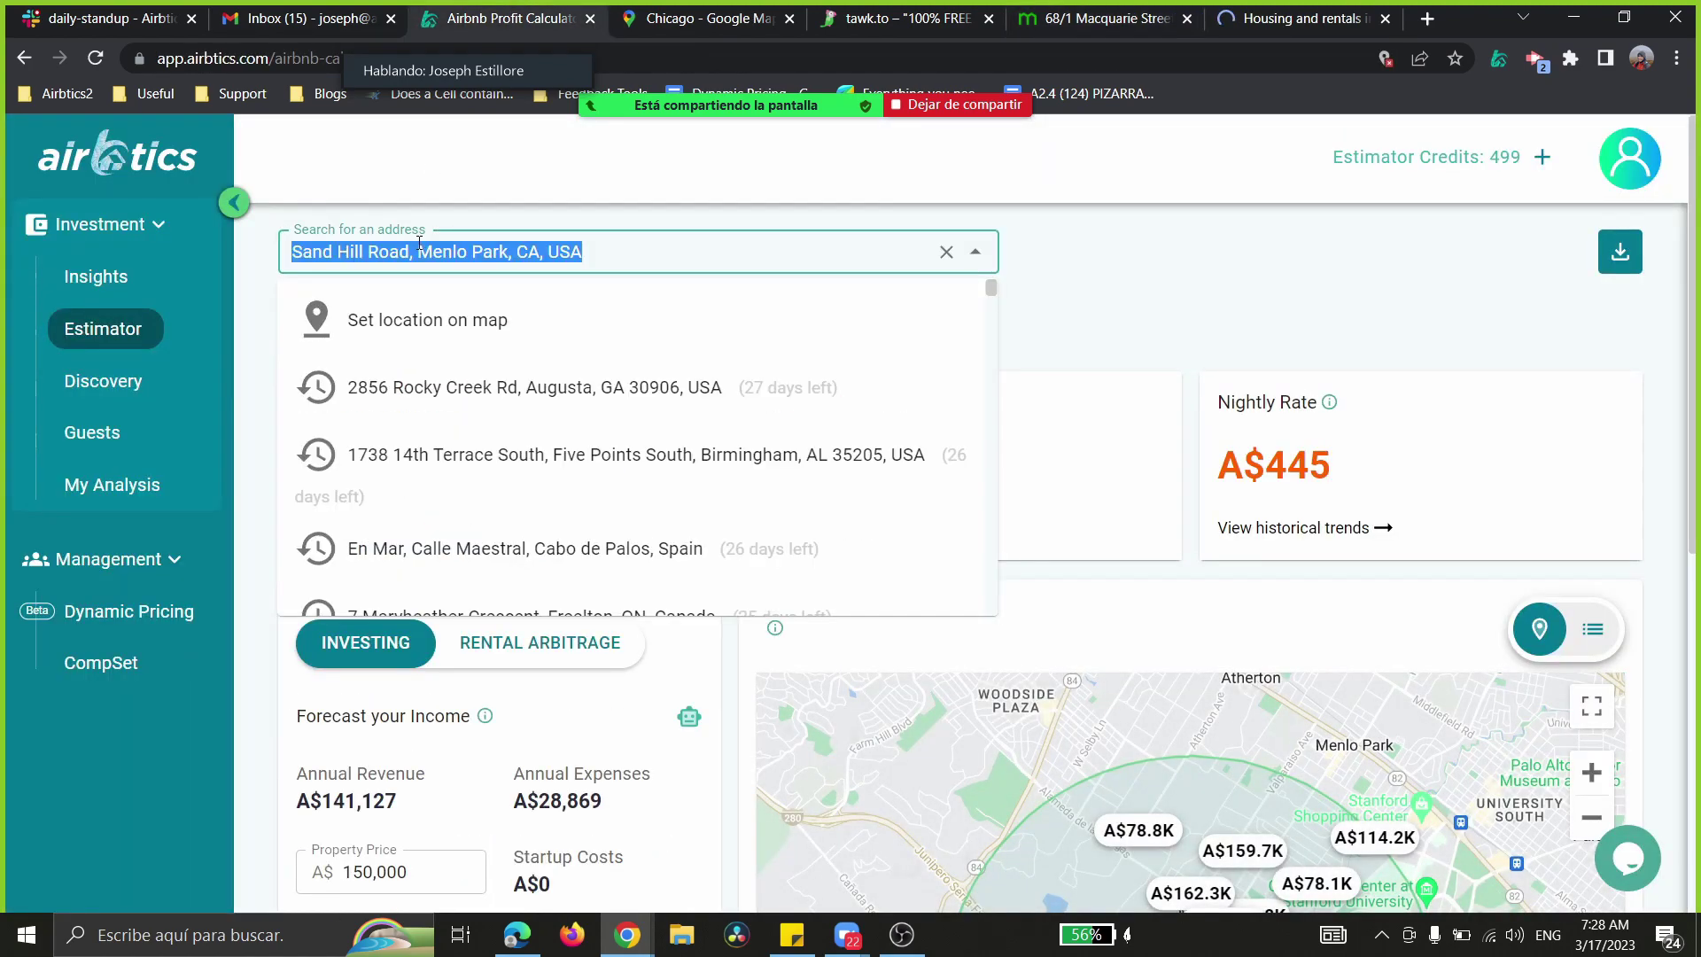
key(ctrl+v)
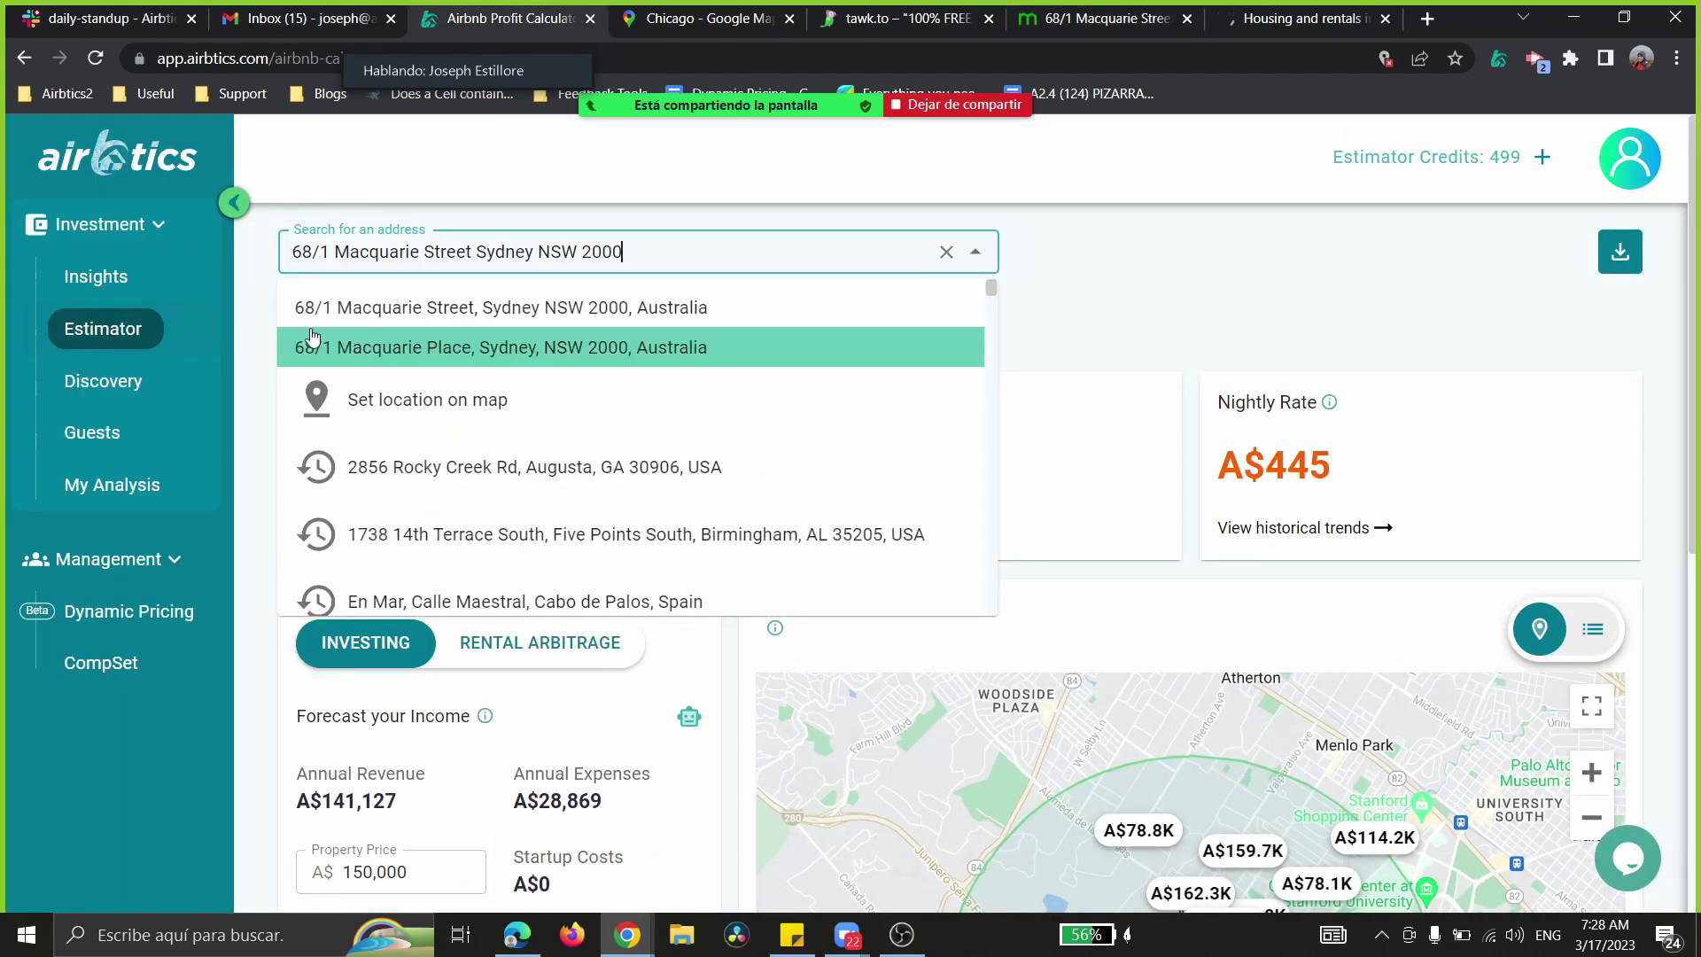
click(544, 310)
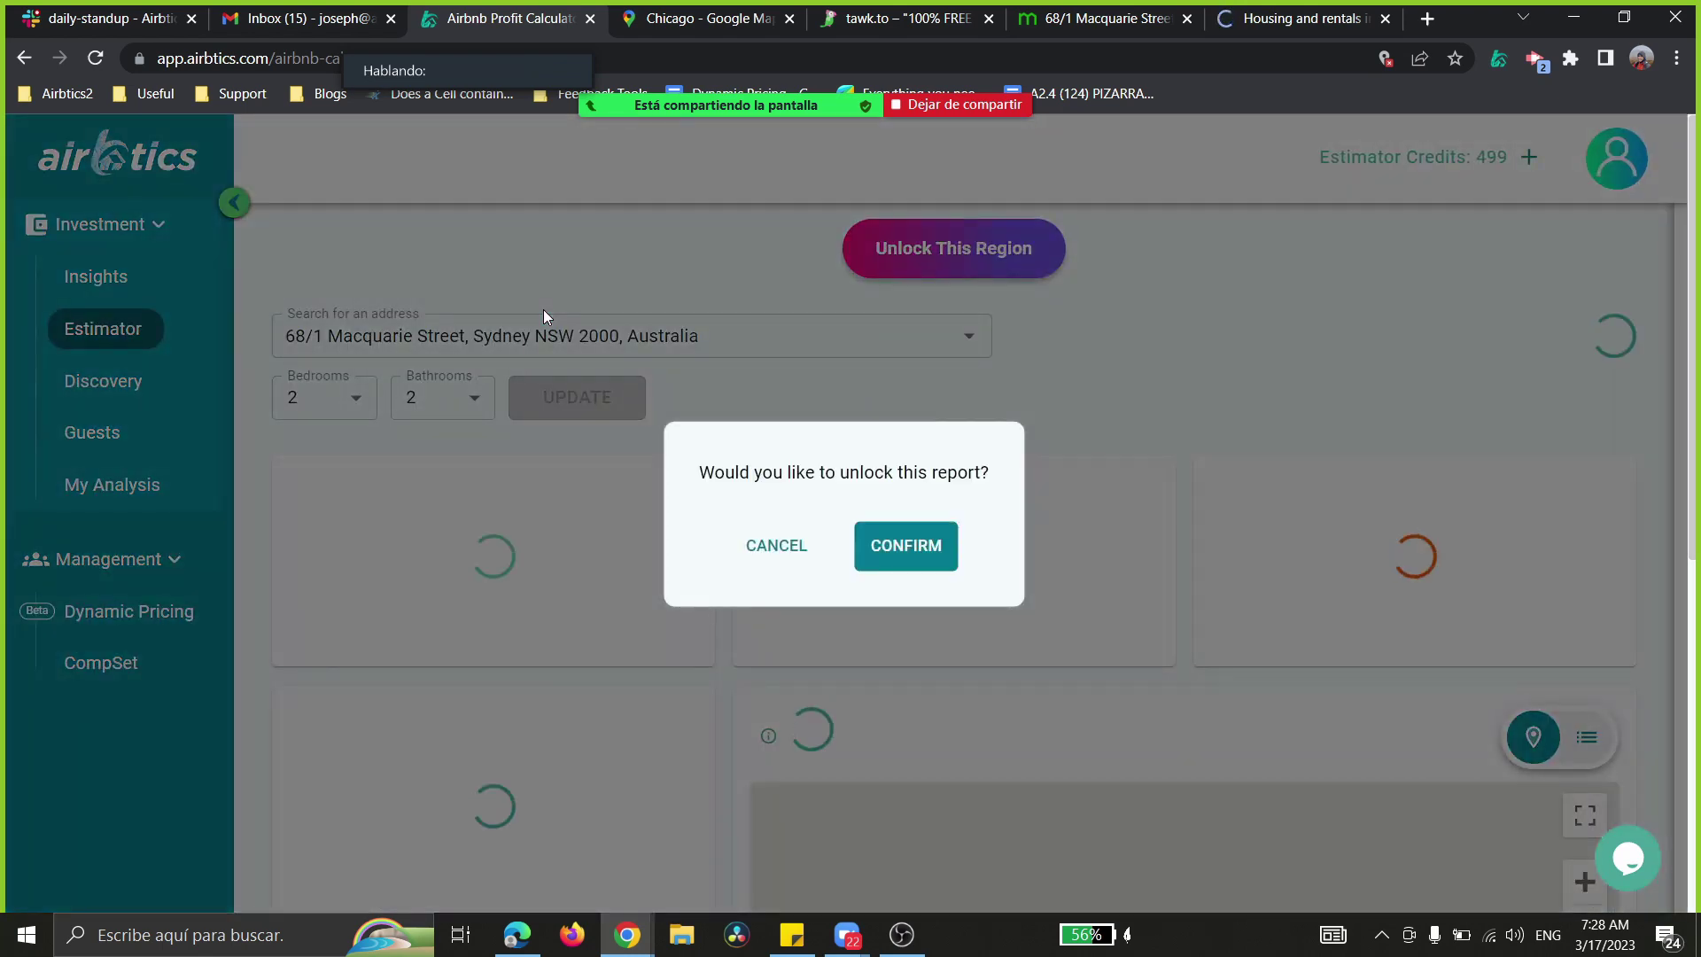
click(891, 575)
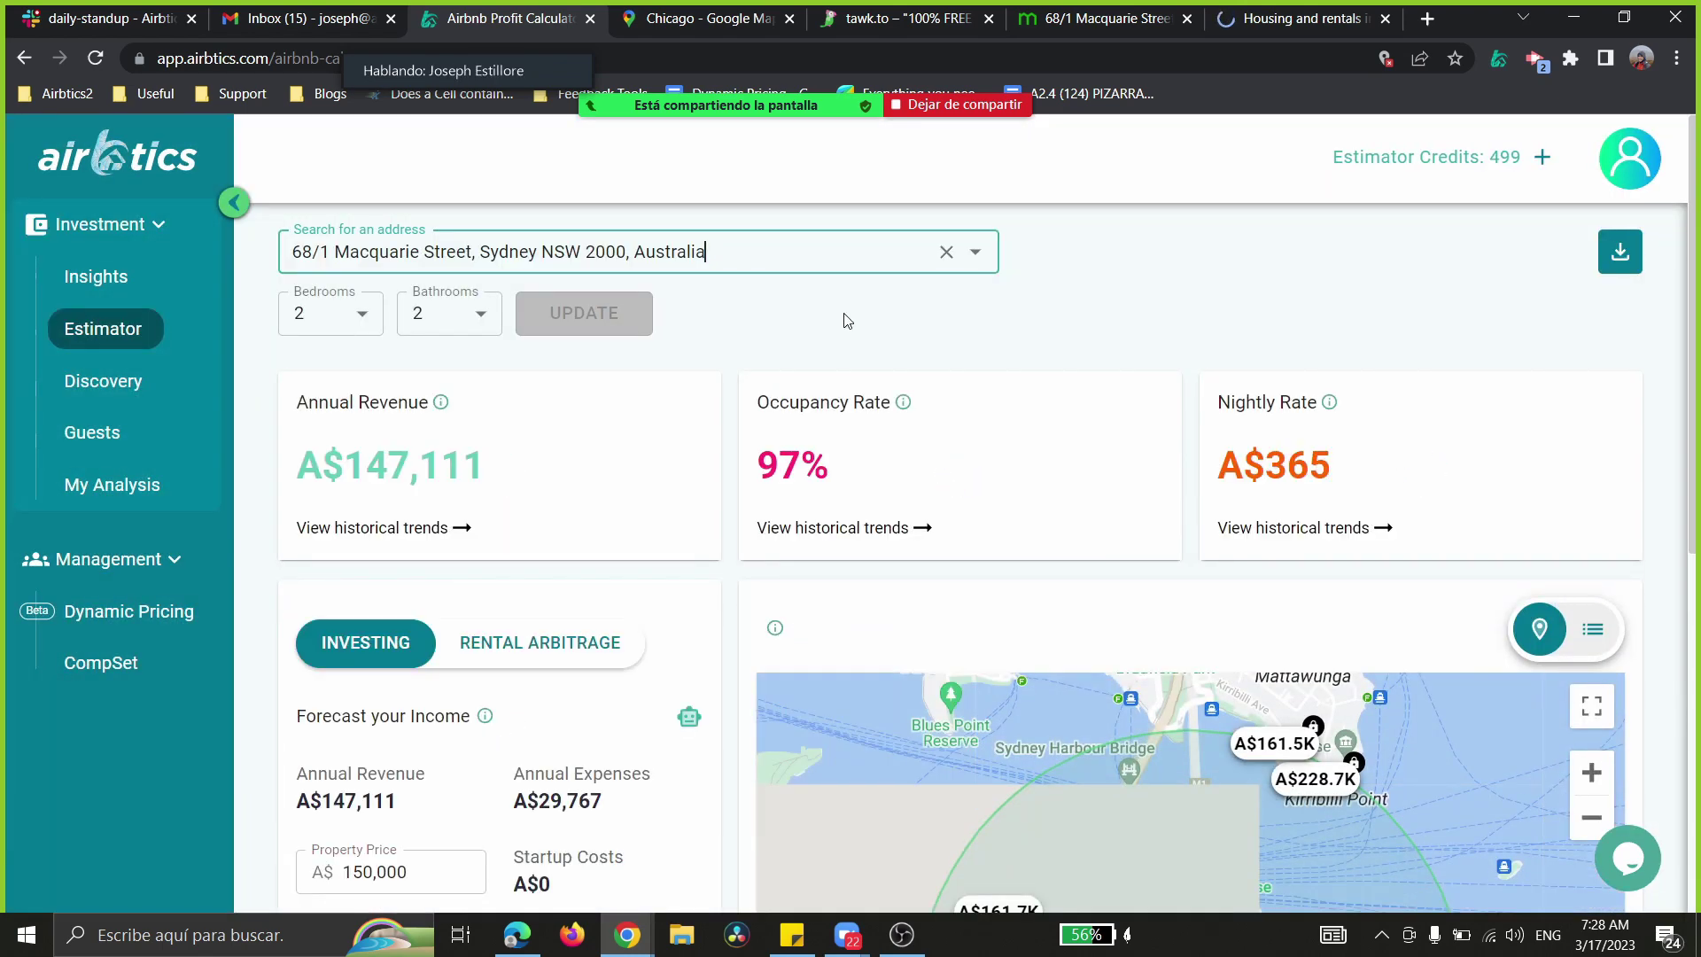
- Accept the rentals site's cookie notice, then go back to the Airbtics estimator
click(1281, 8)
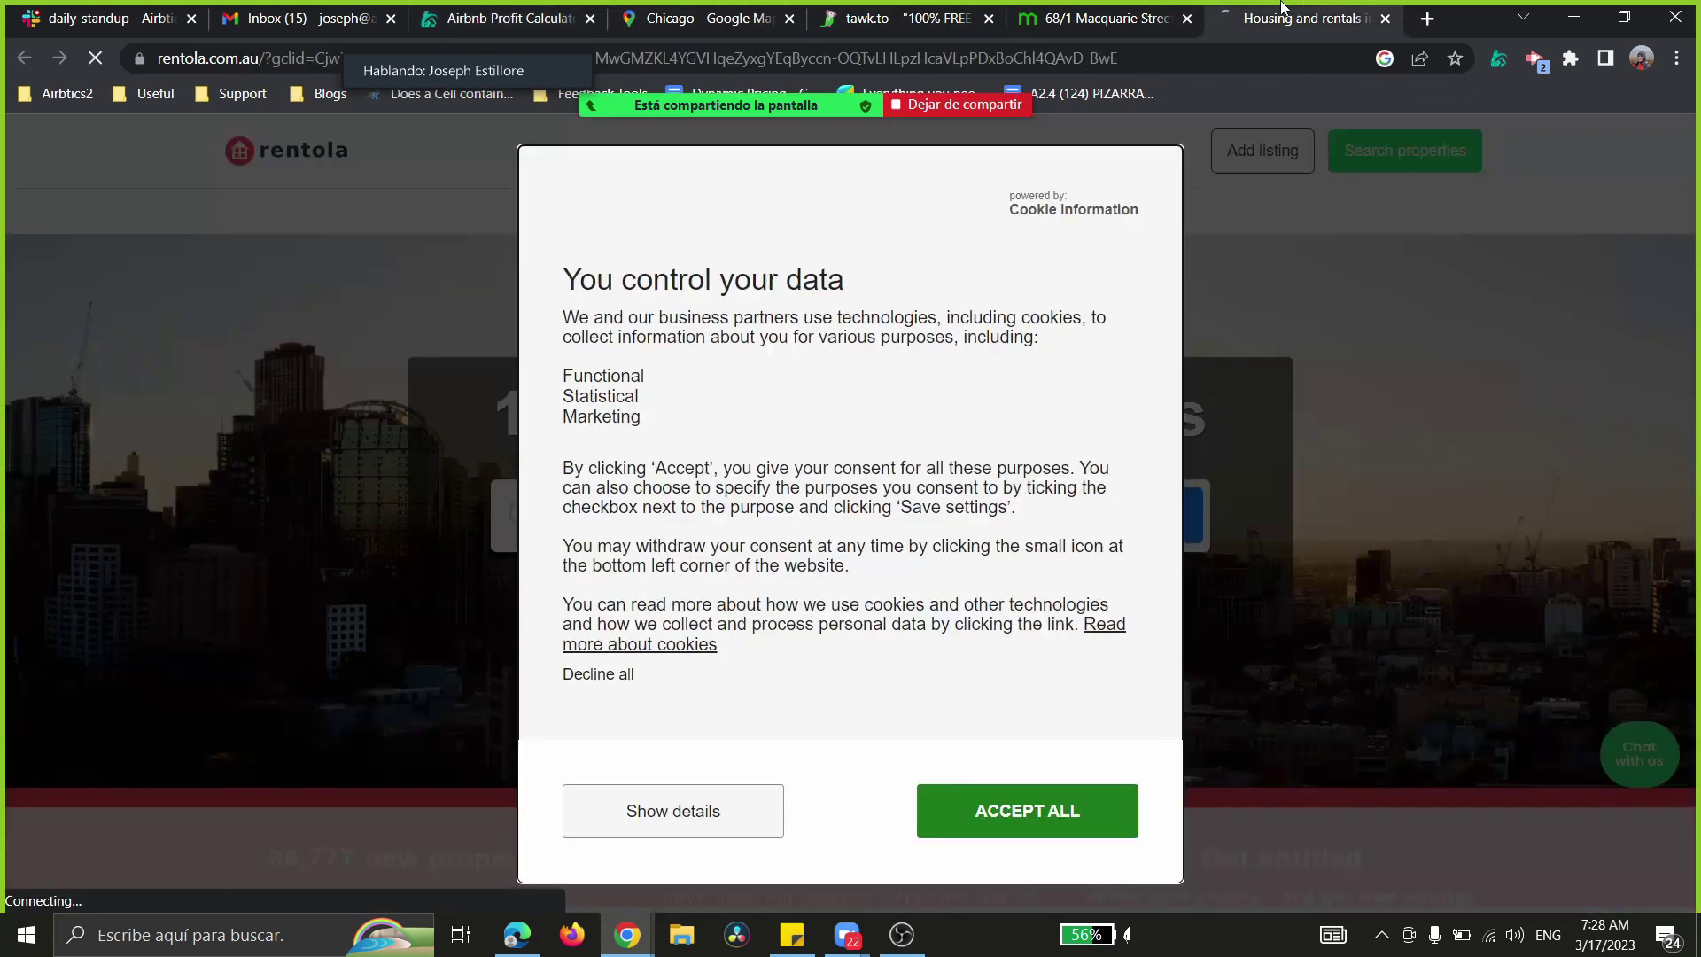
click(977, 810)
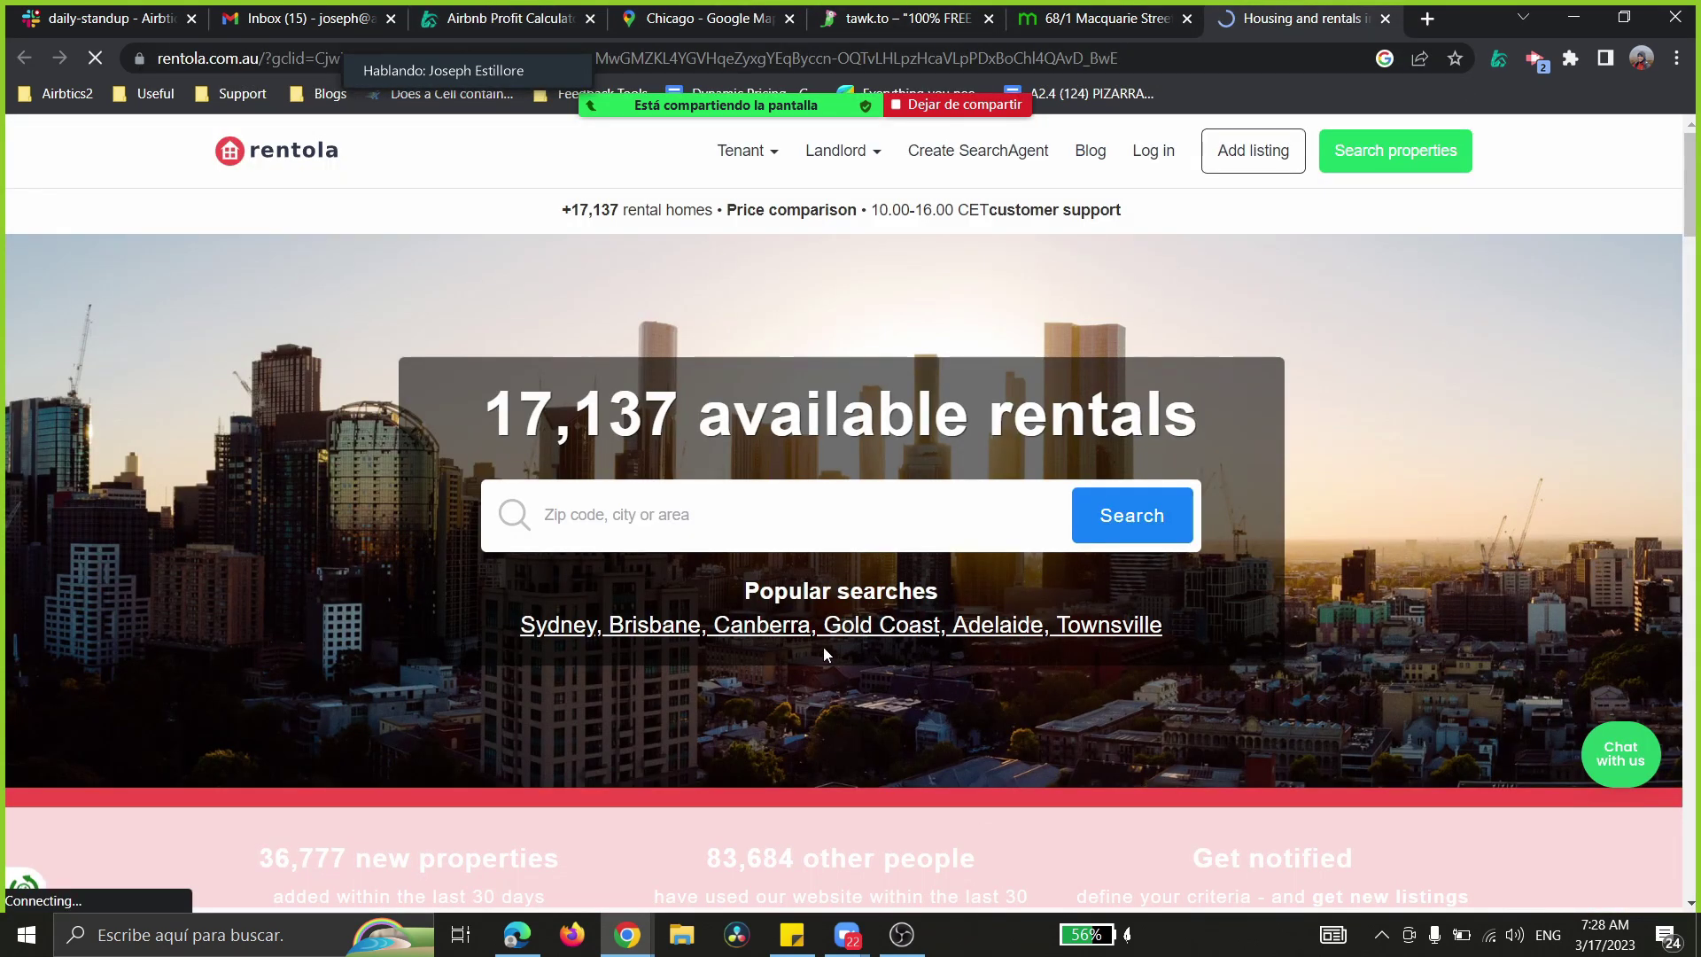
key(ctrl+shift+Tab)
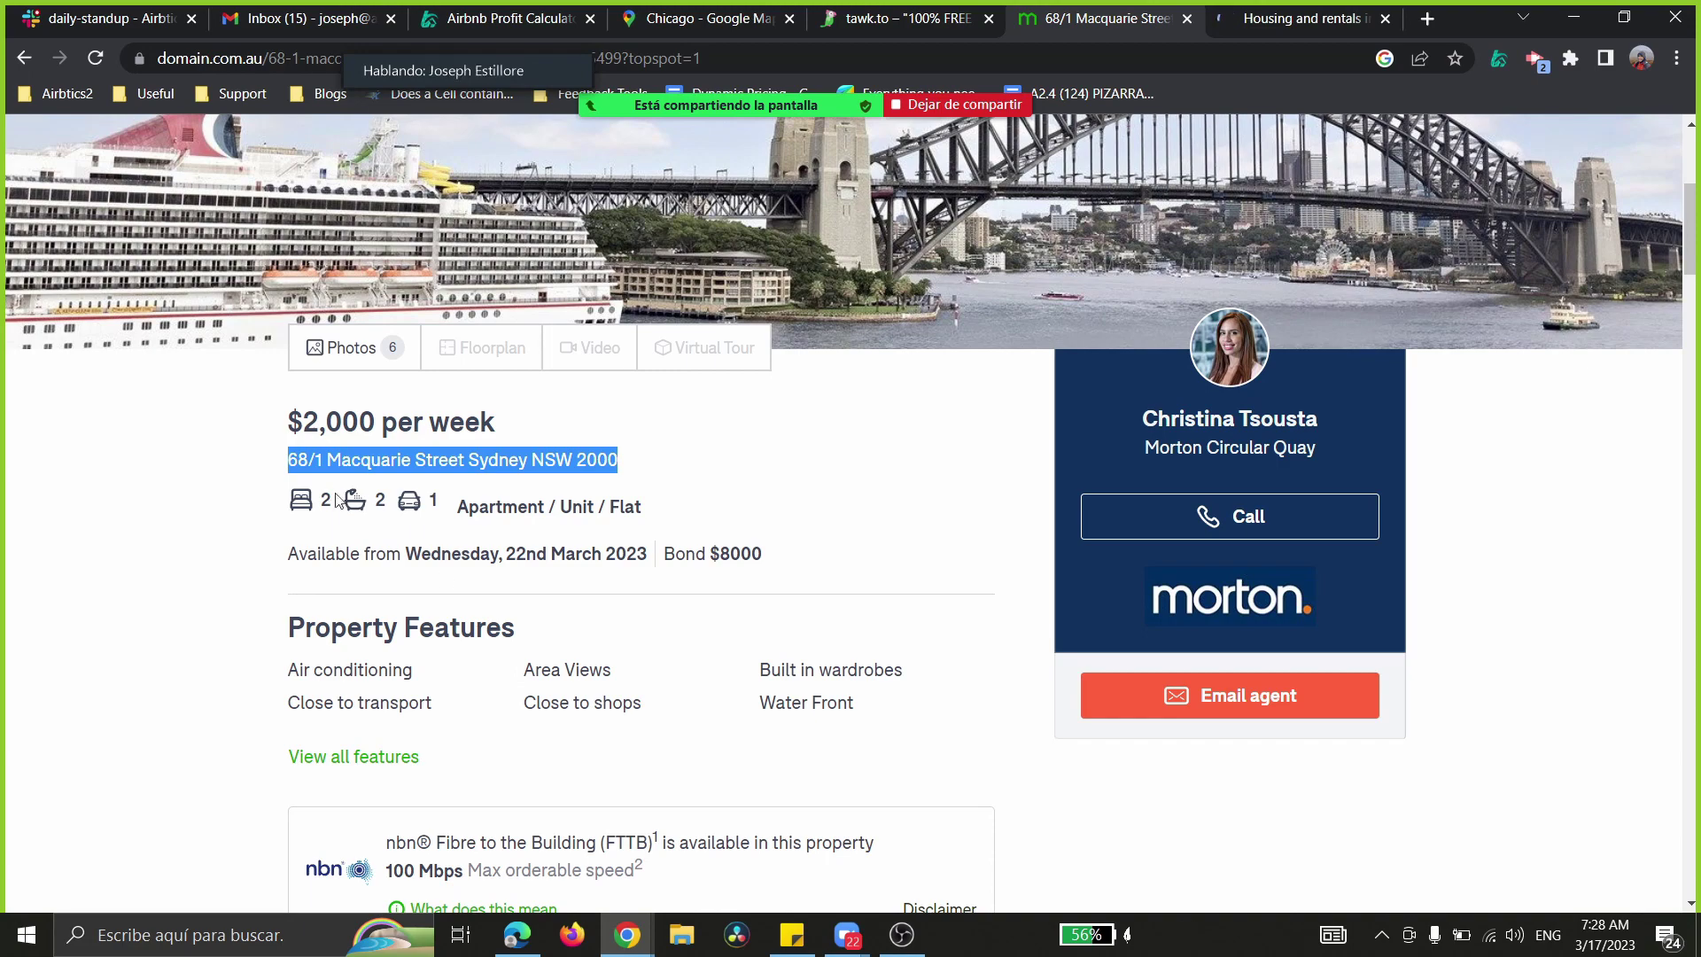
key(ctrl+3)
- Keep 2 bedrooms, scroll to the comparables map, and zoom it in and out
click(348, 312)
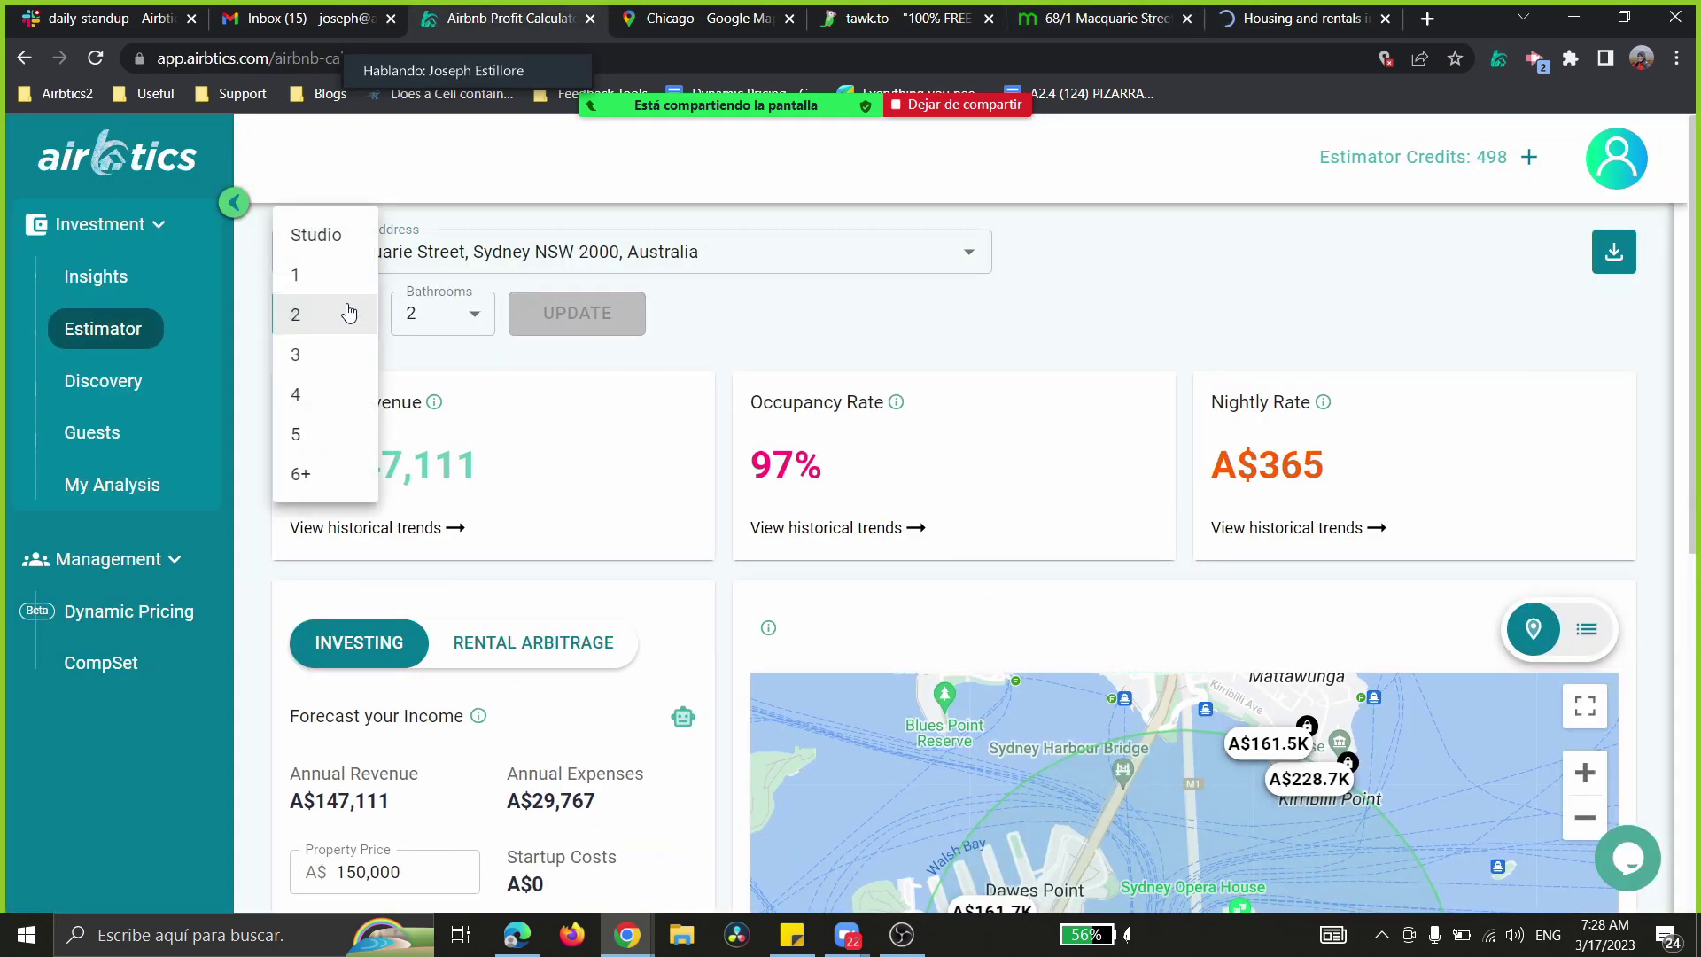
click(348, 312)
scroll(784, 355, down, 3)
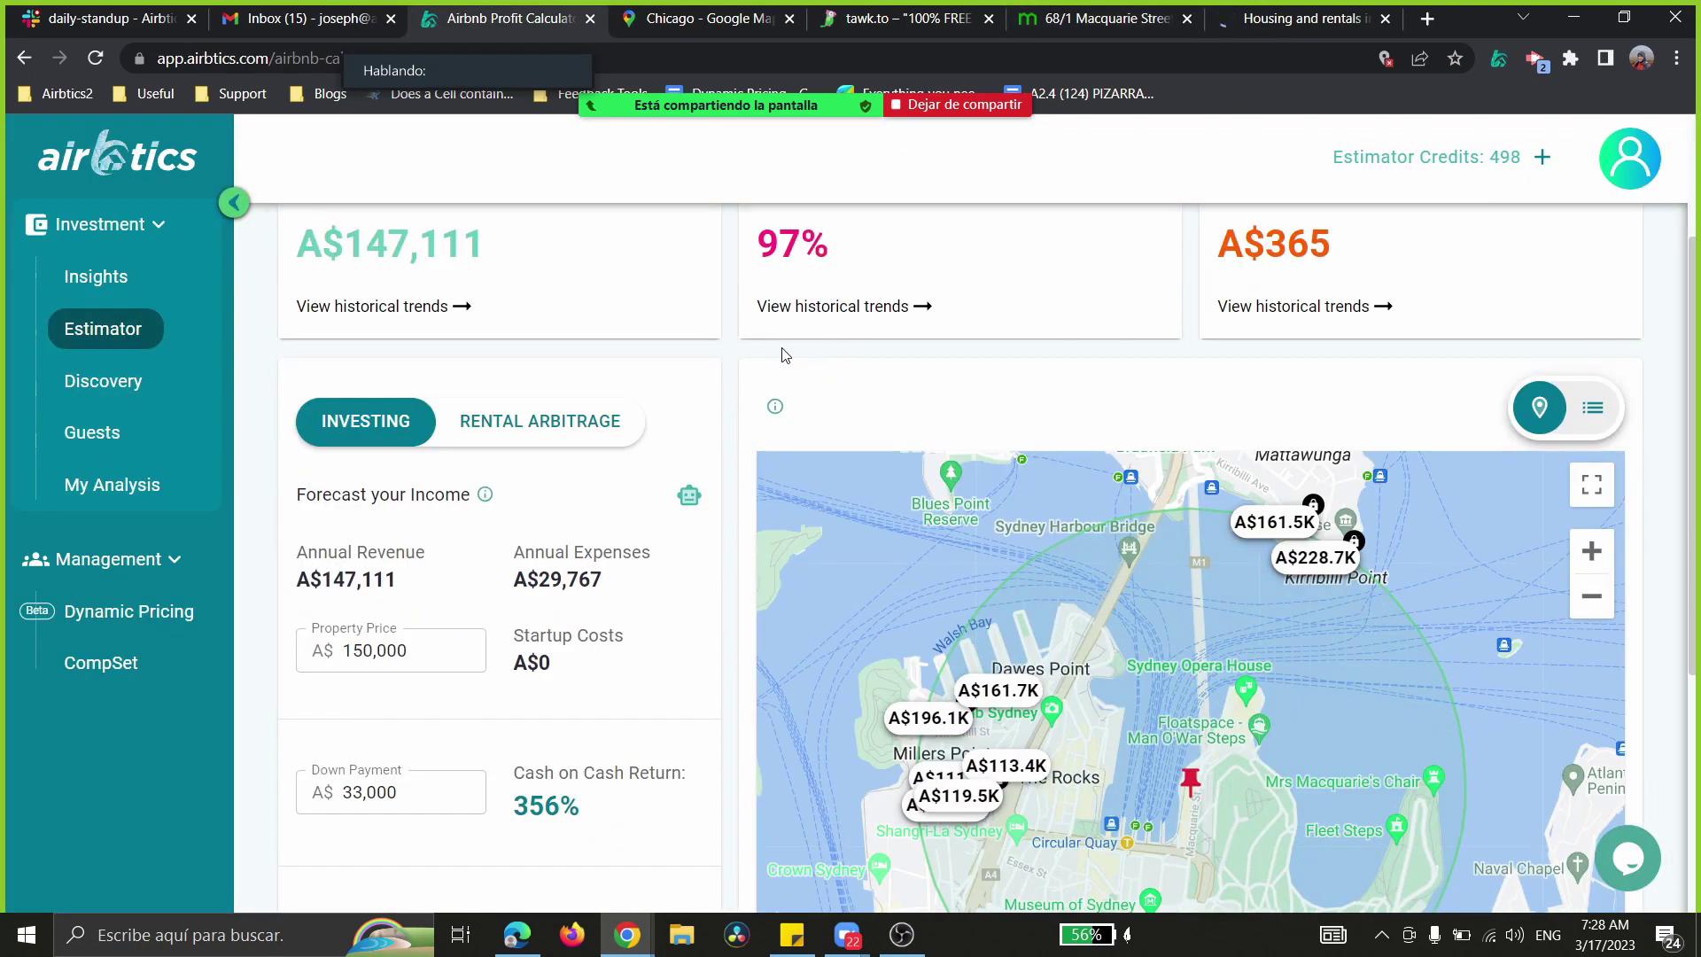
scroll(764, 349, down, 1)
scroll(992, 455, down, 1)
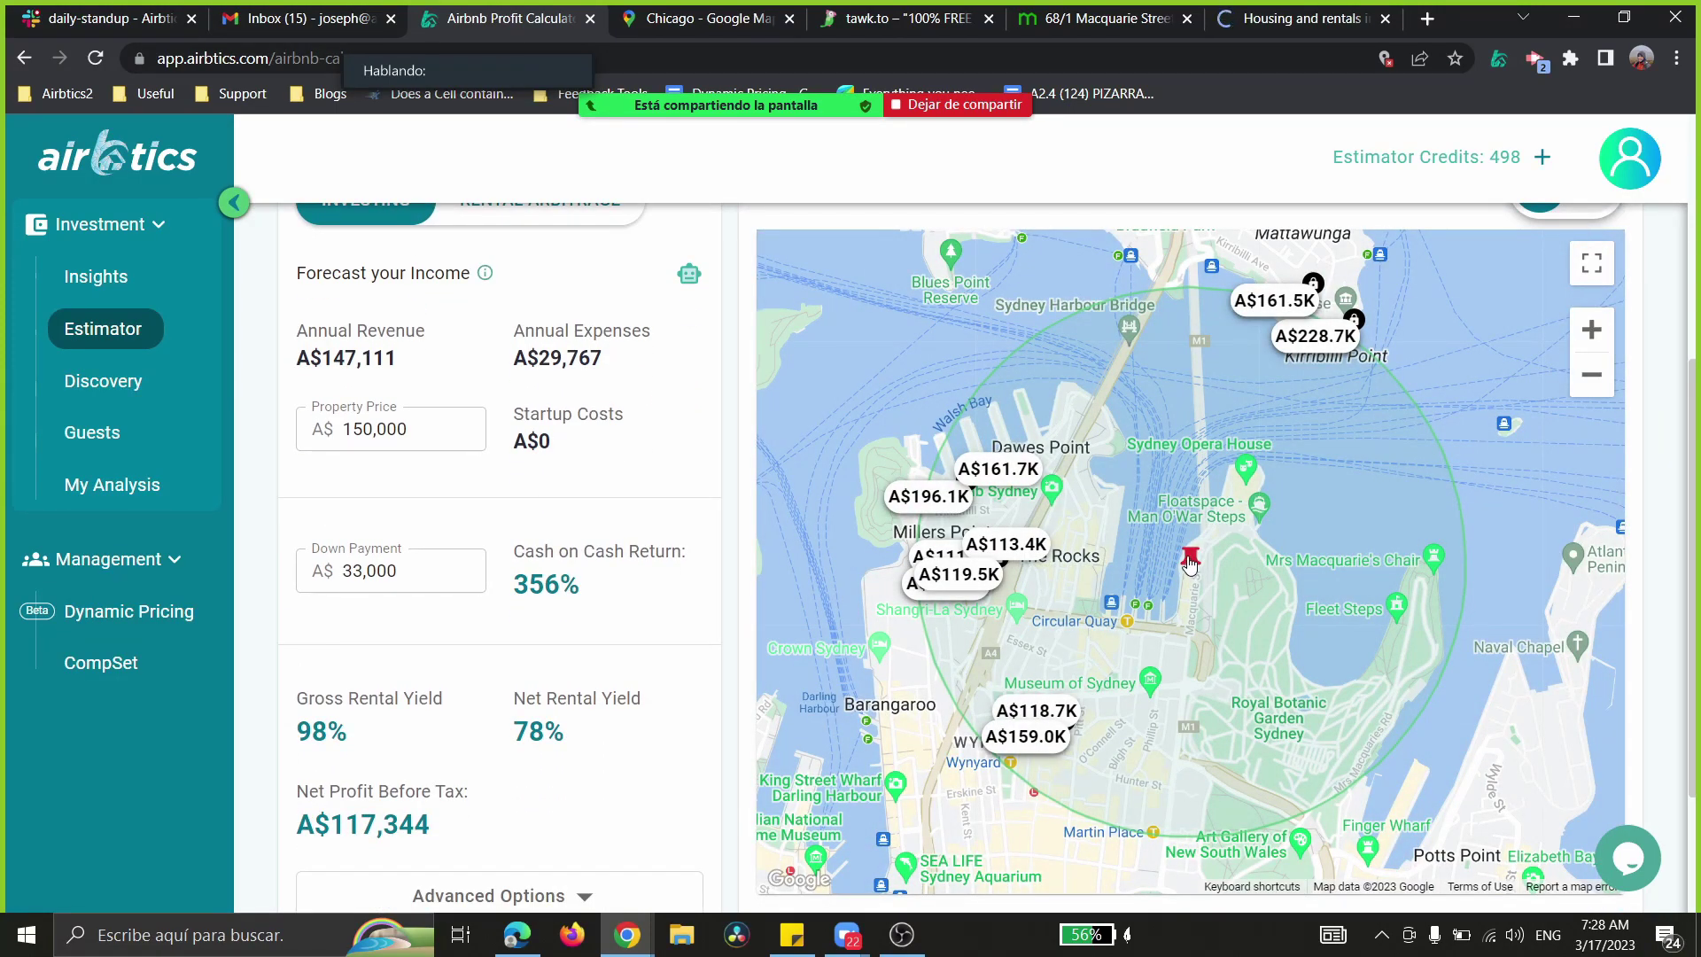
click(1591, 335)
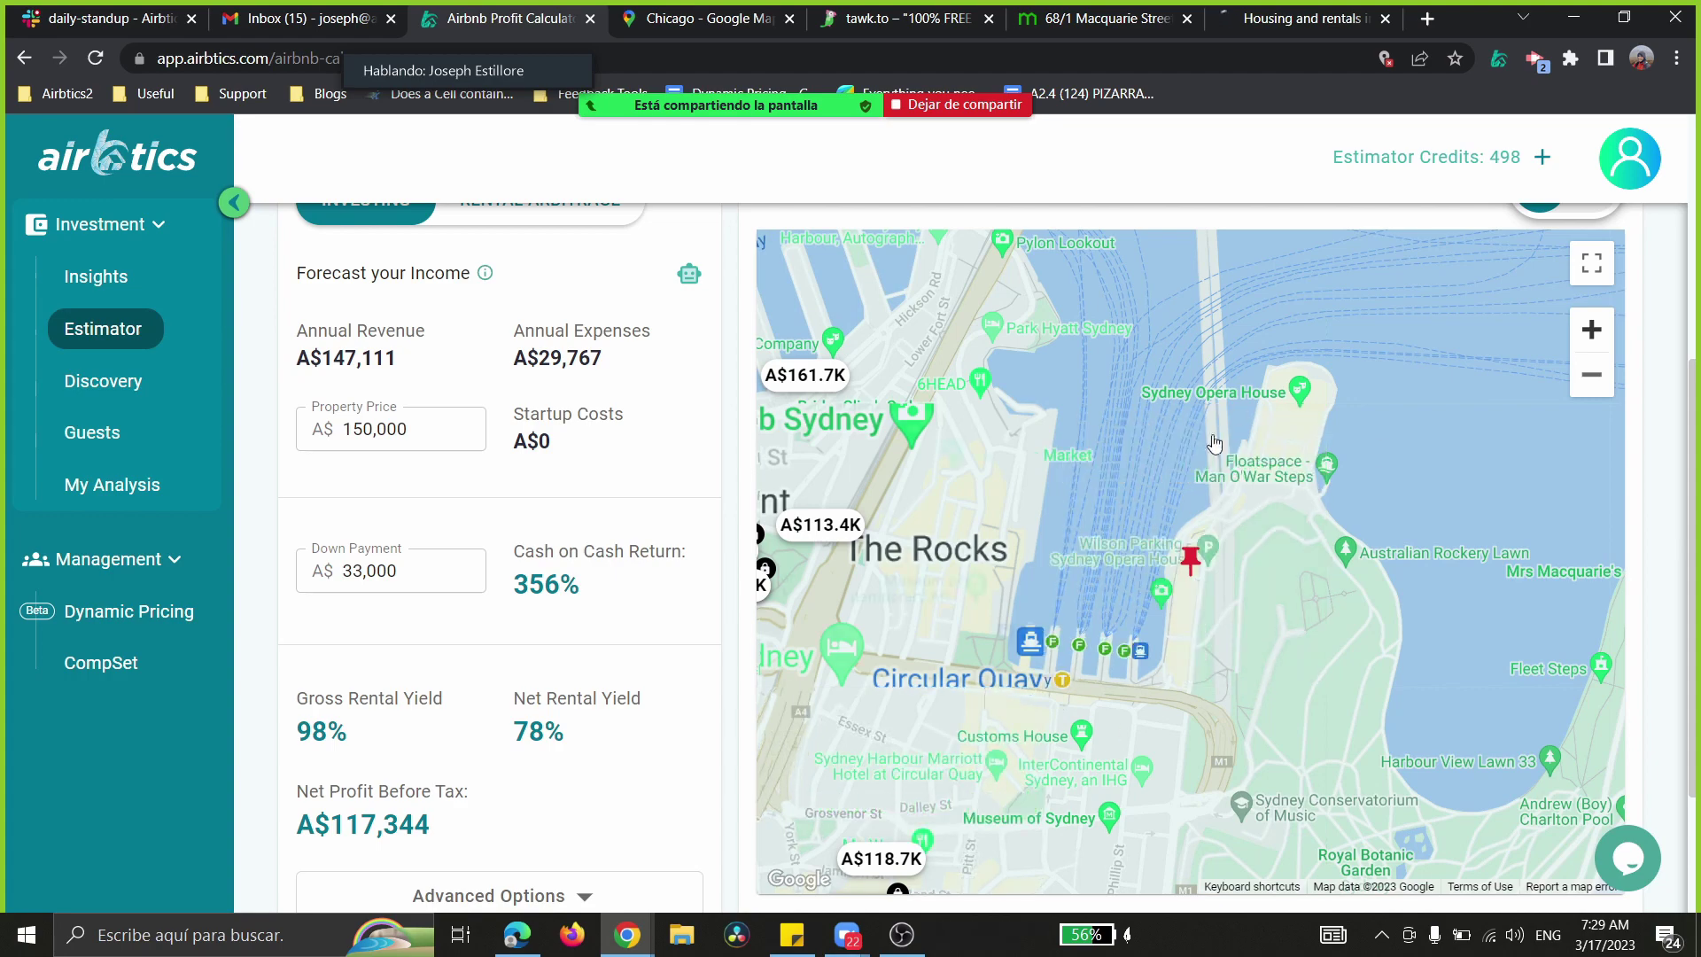
click(1591, 374)
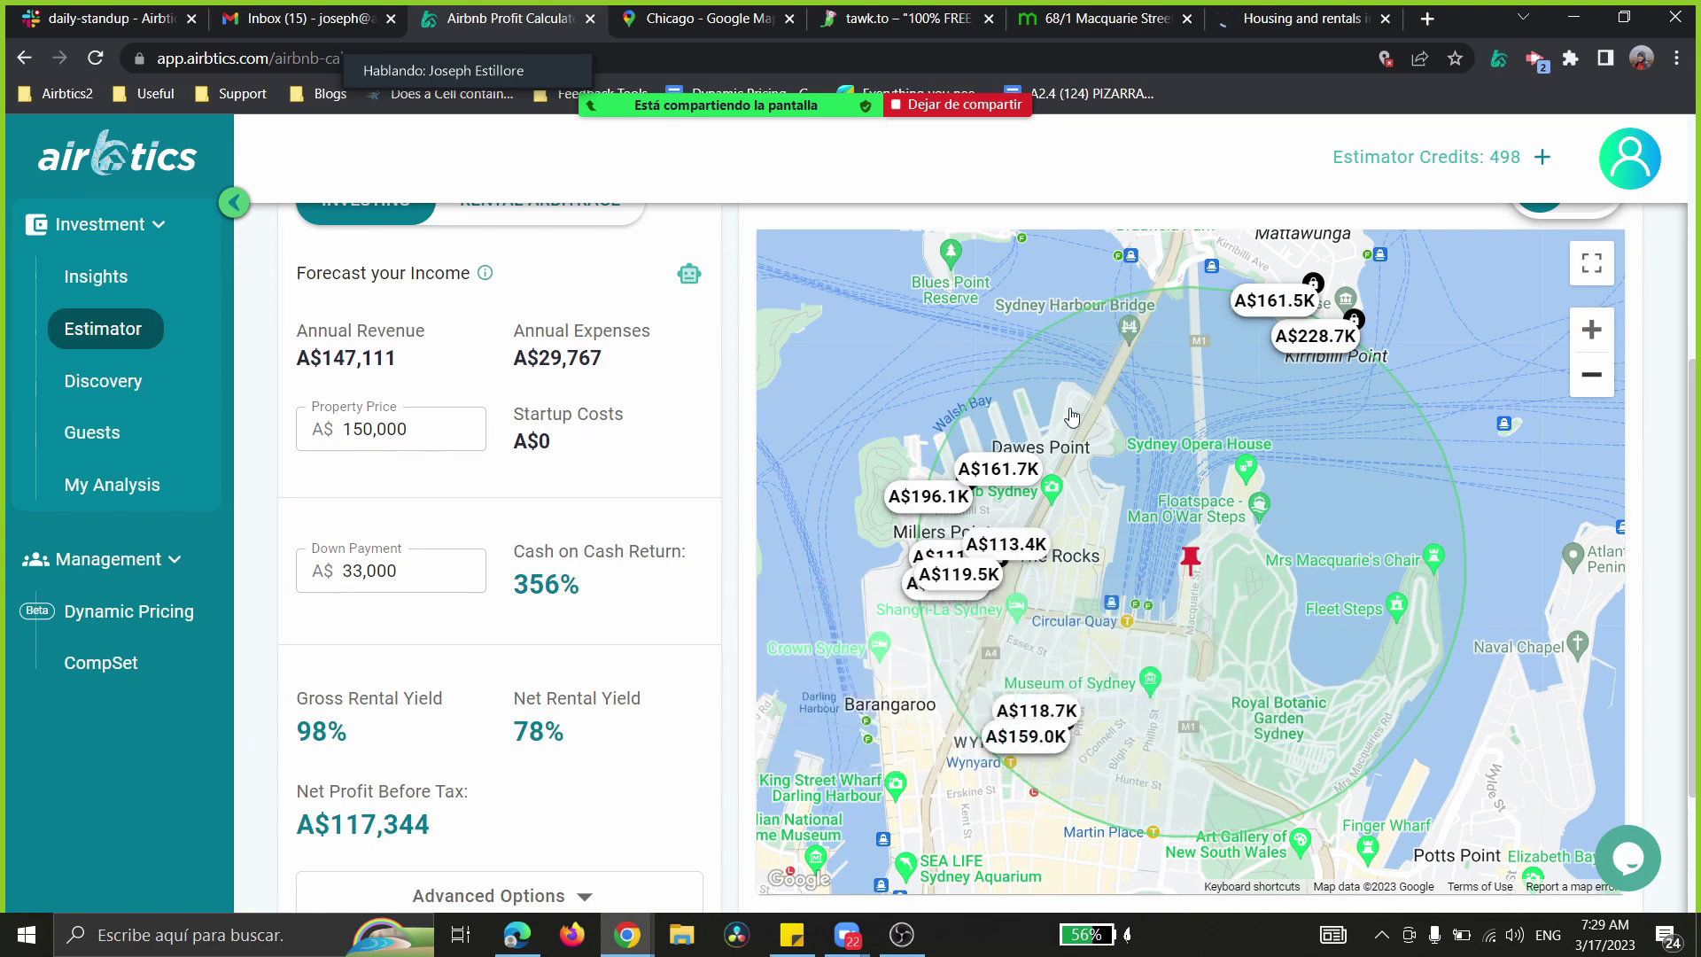
- Show the historical trends for occupancy rate, annual revenue and nightly rate
scroll(836, 453, up, 5)
scroll(875, 426, down, 2)
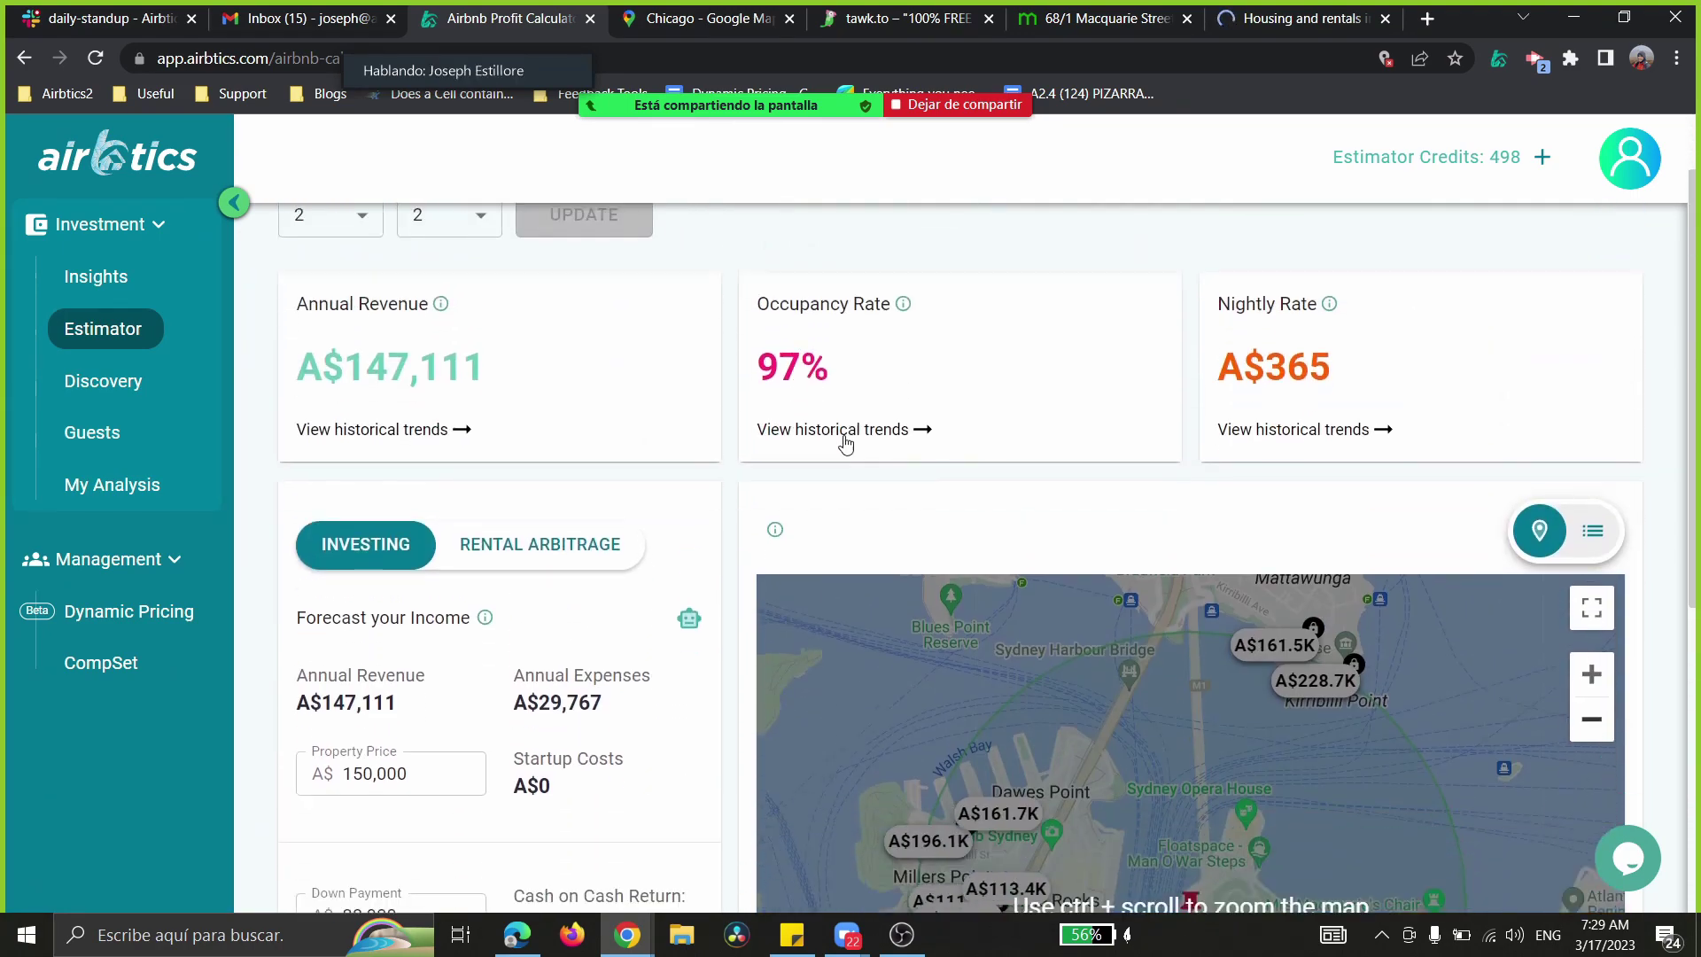
scroll(875, 425, up, 2)
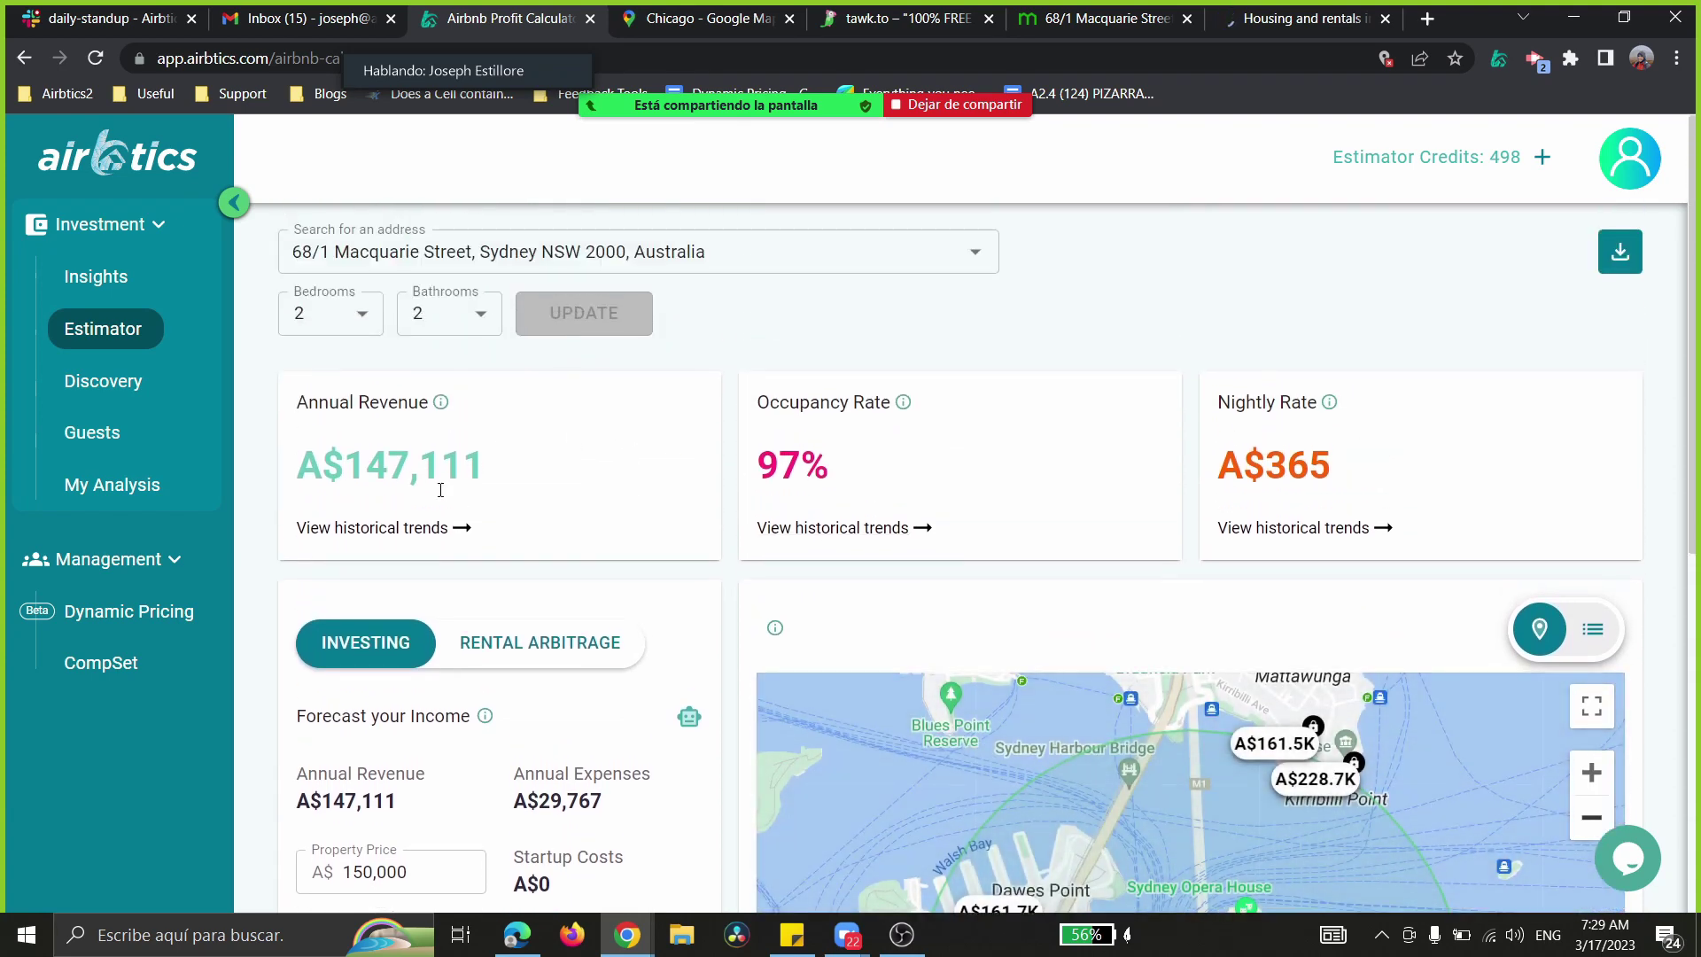
drag(298, 467, 1171, 565)
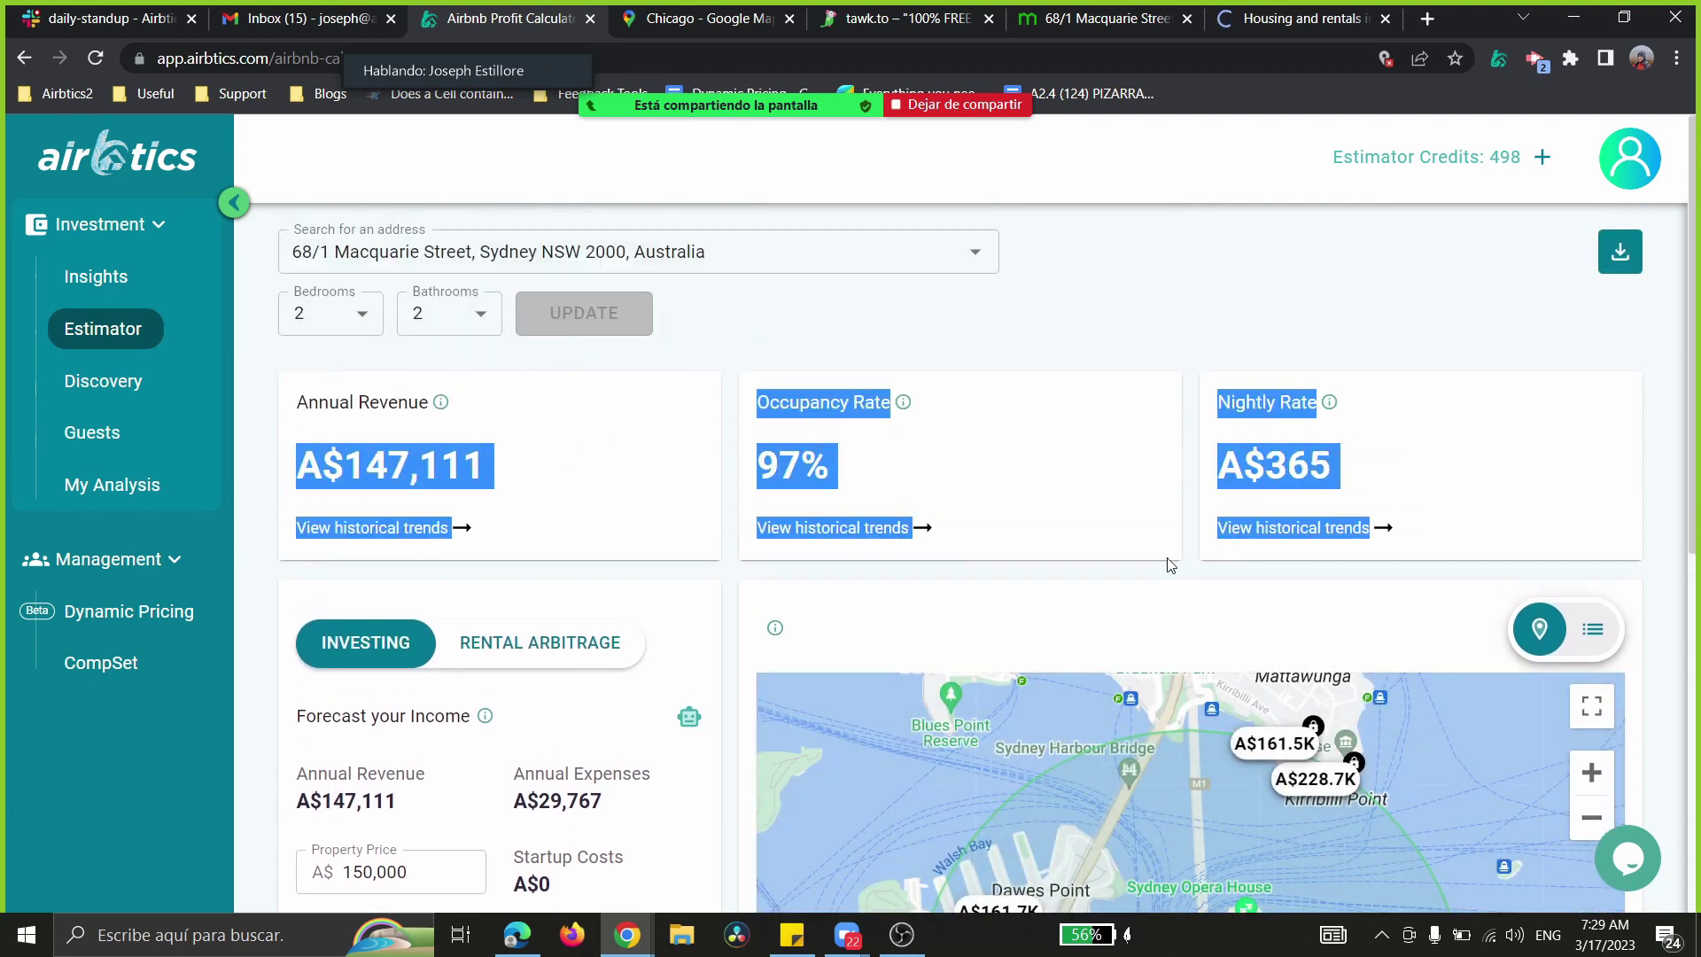
click(1012, 582)
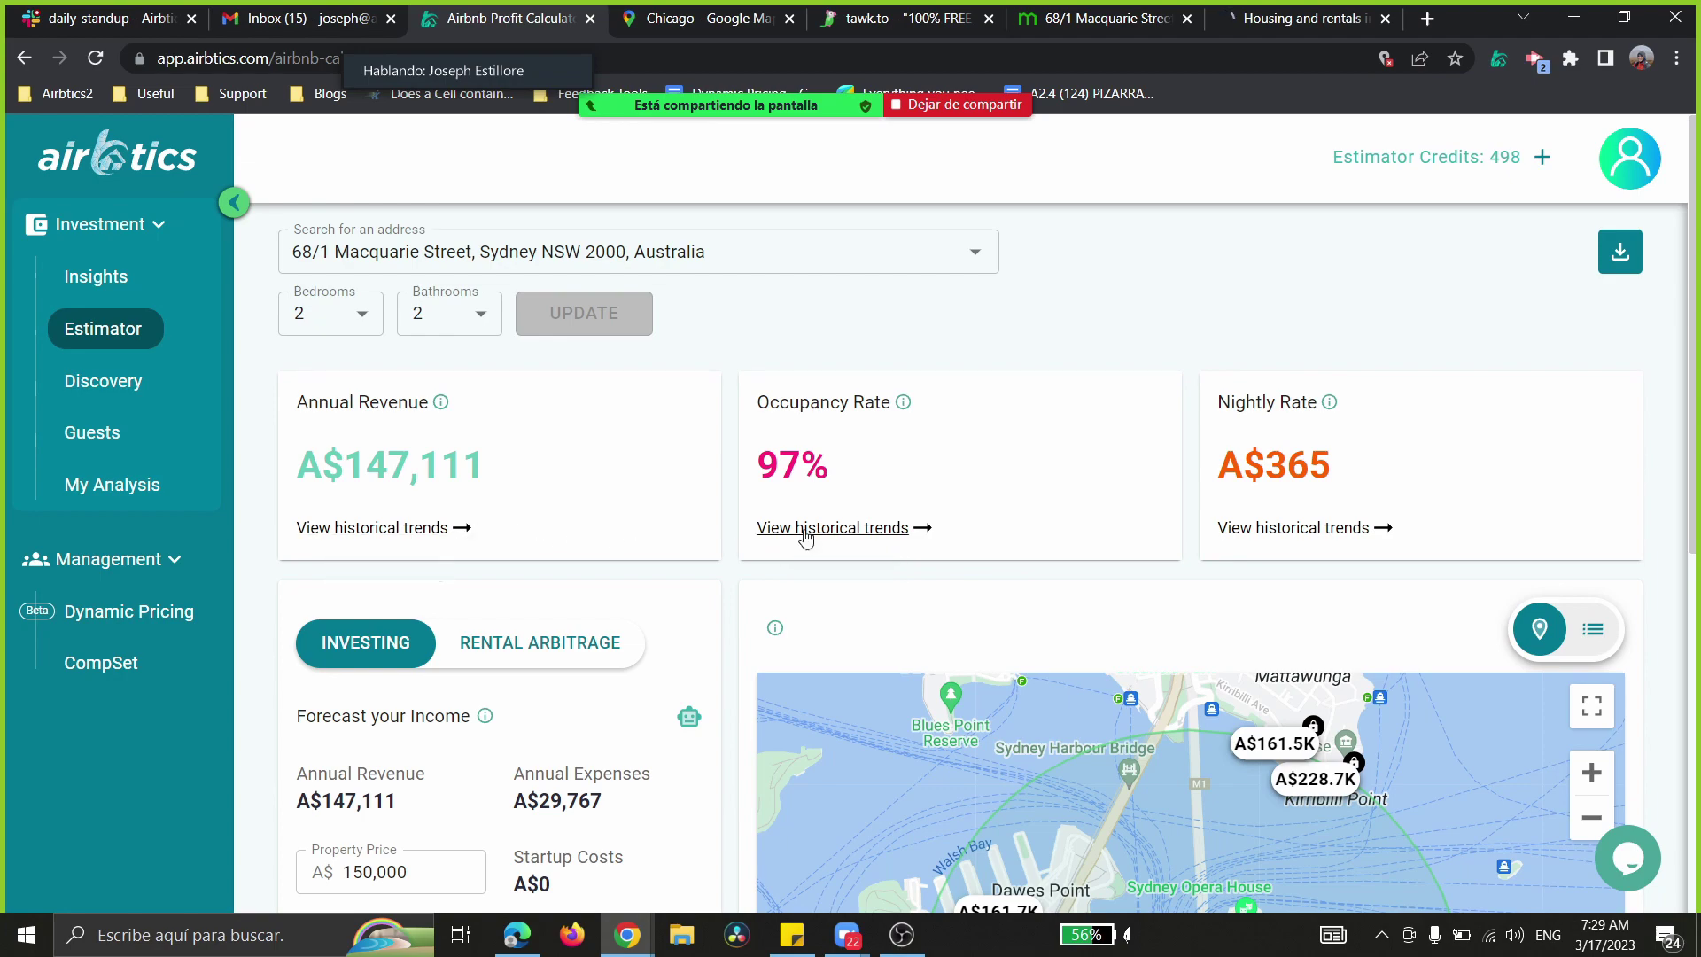
click(857, 528)
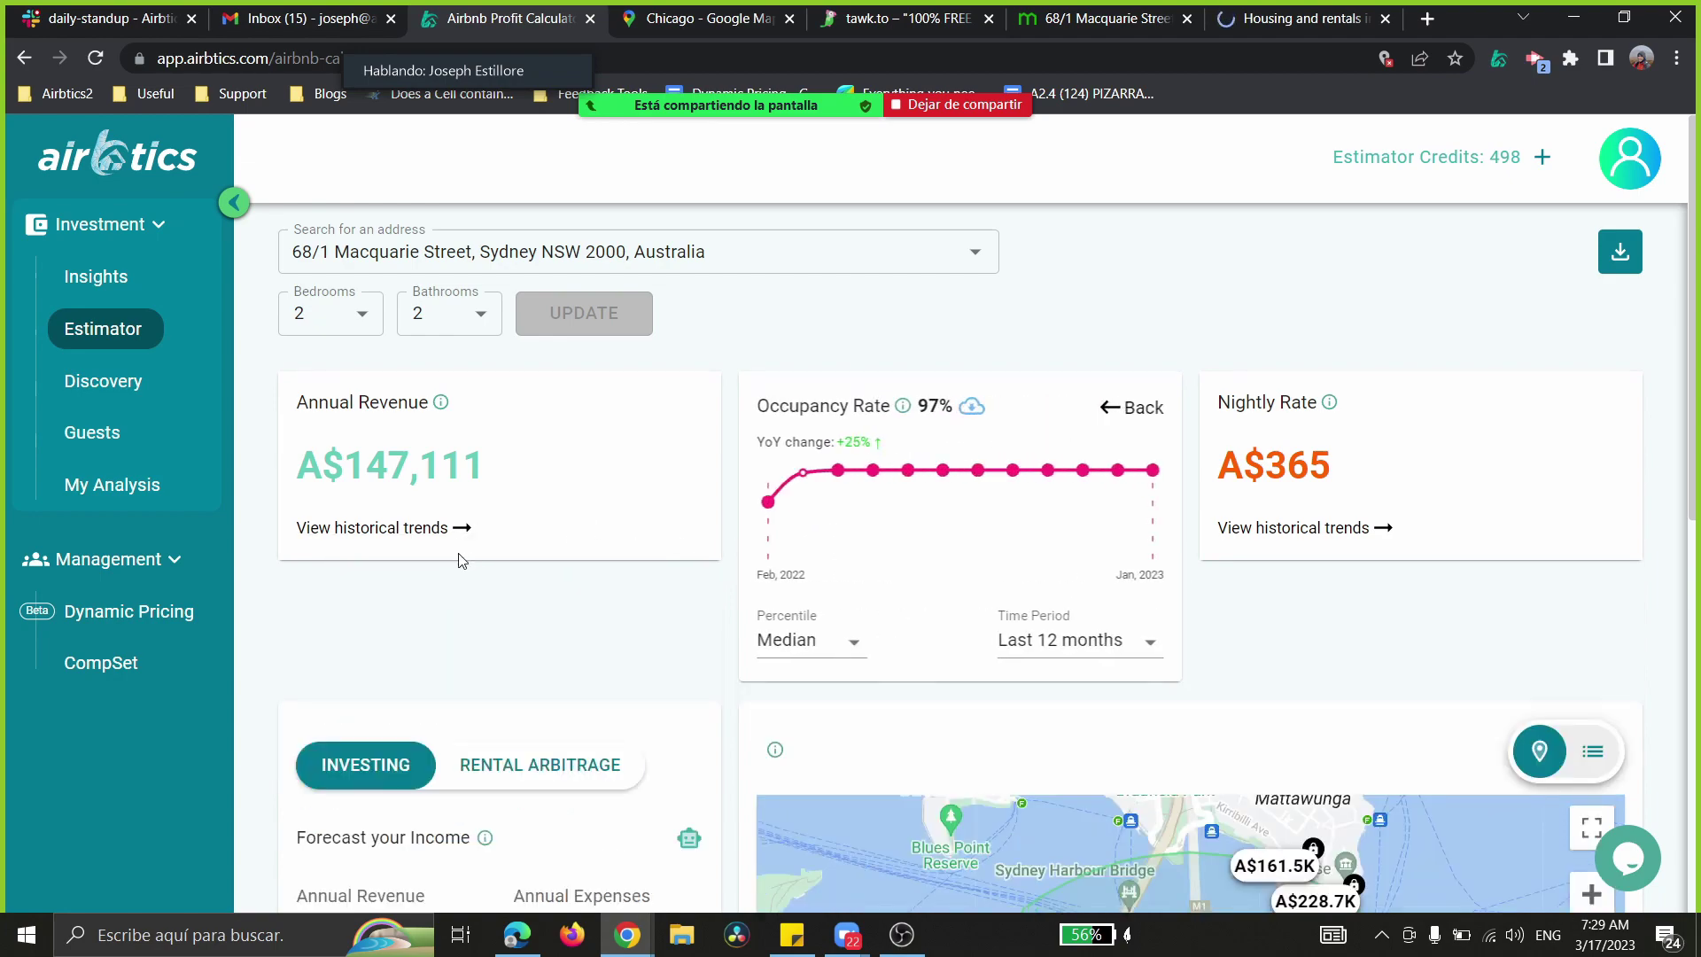
click(447, 528)
click(1294, 528)
- Scroll to the map and open the A$118.7K Vintage Suite to Opera House details
scroll(1469, 544, down, 2)
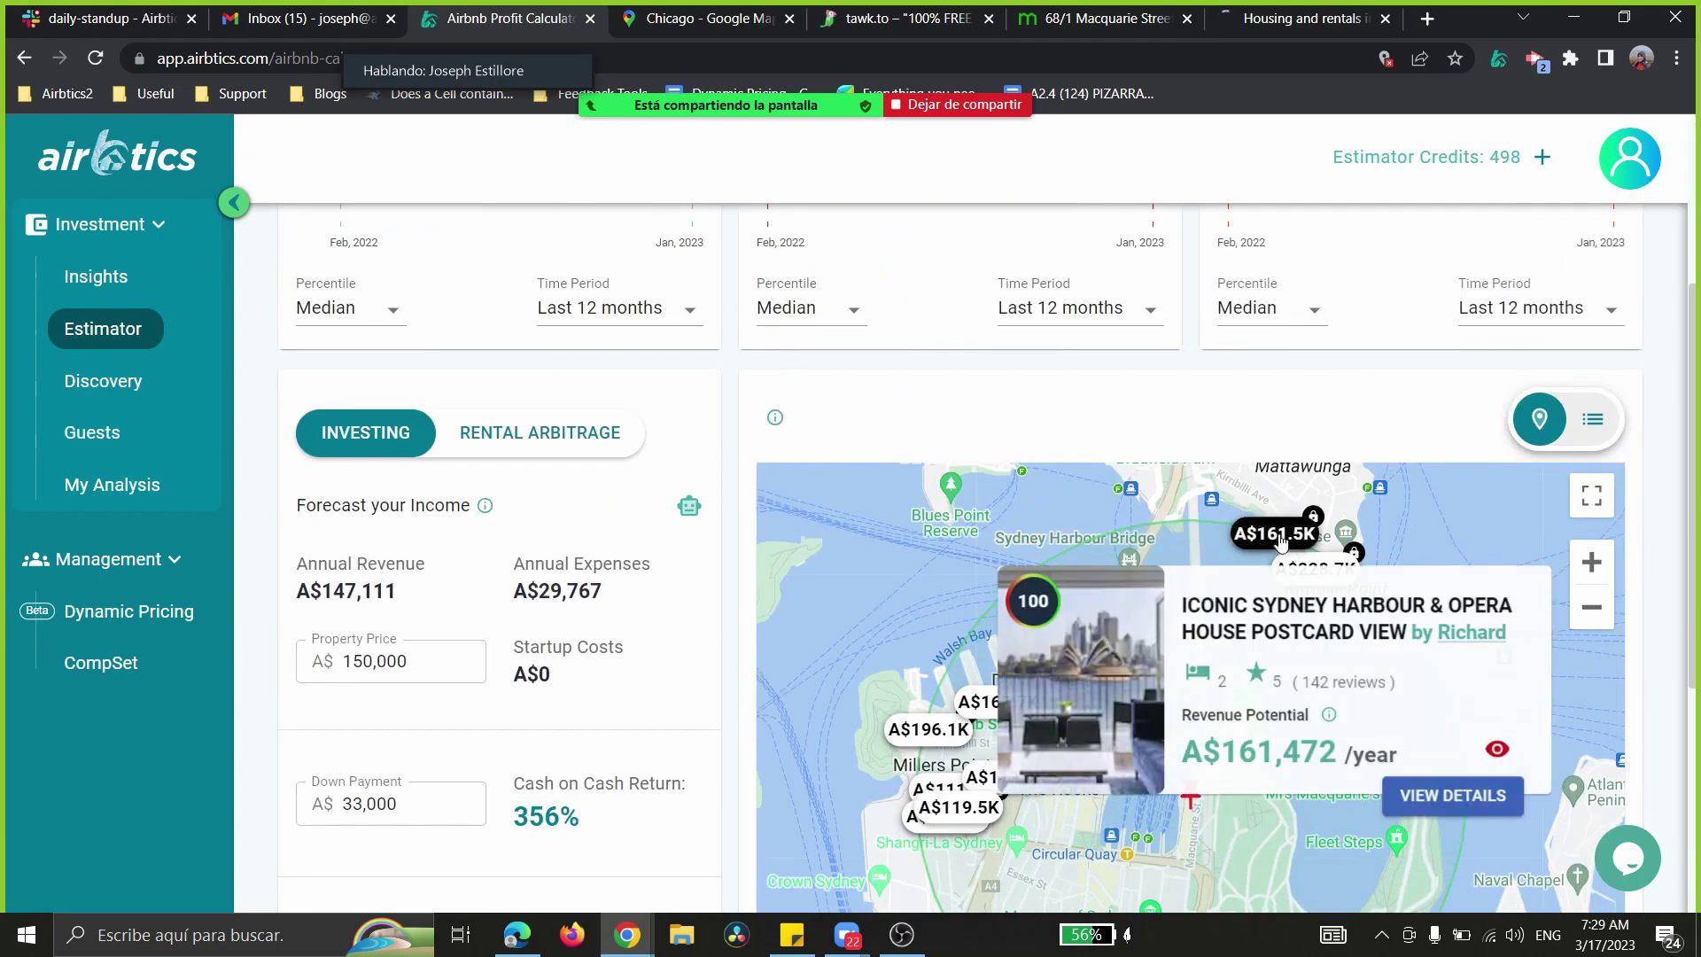
scroll(1019, 603, down, 1)
mouse_move(982, 593)
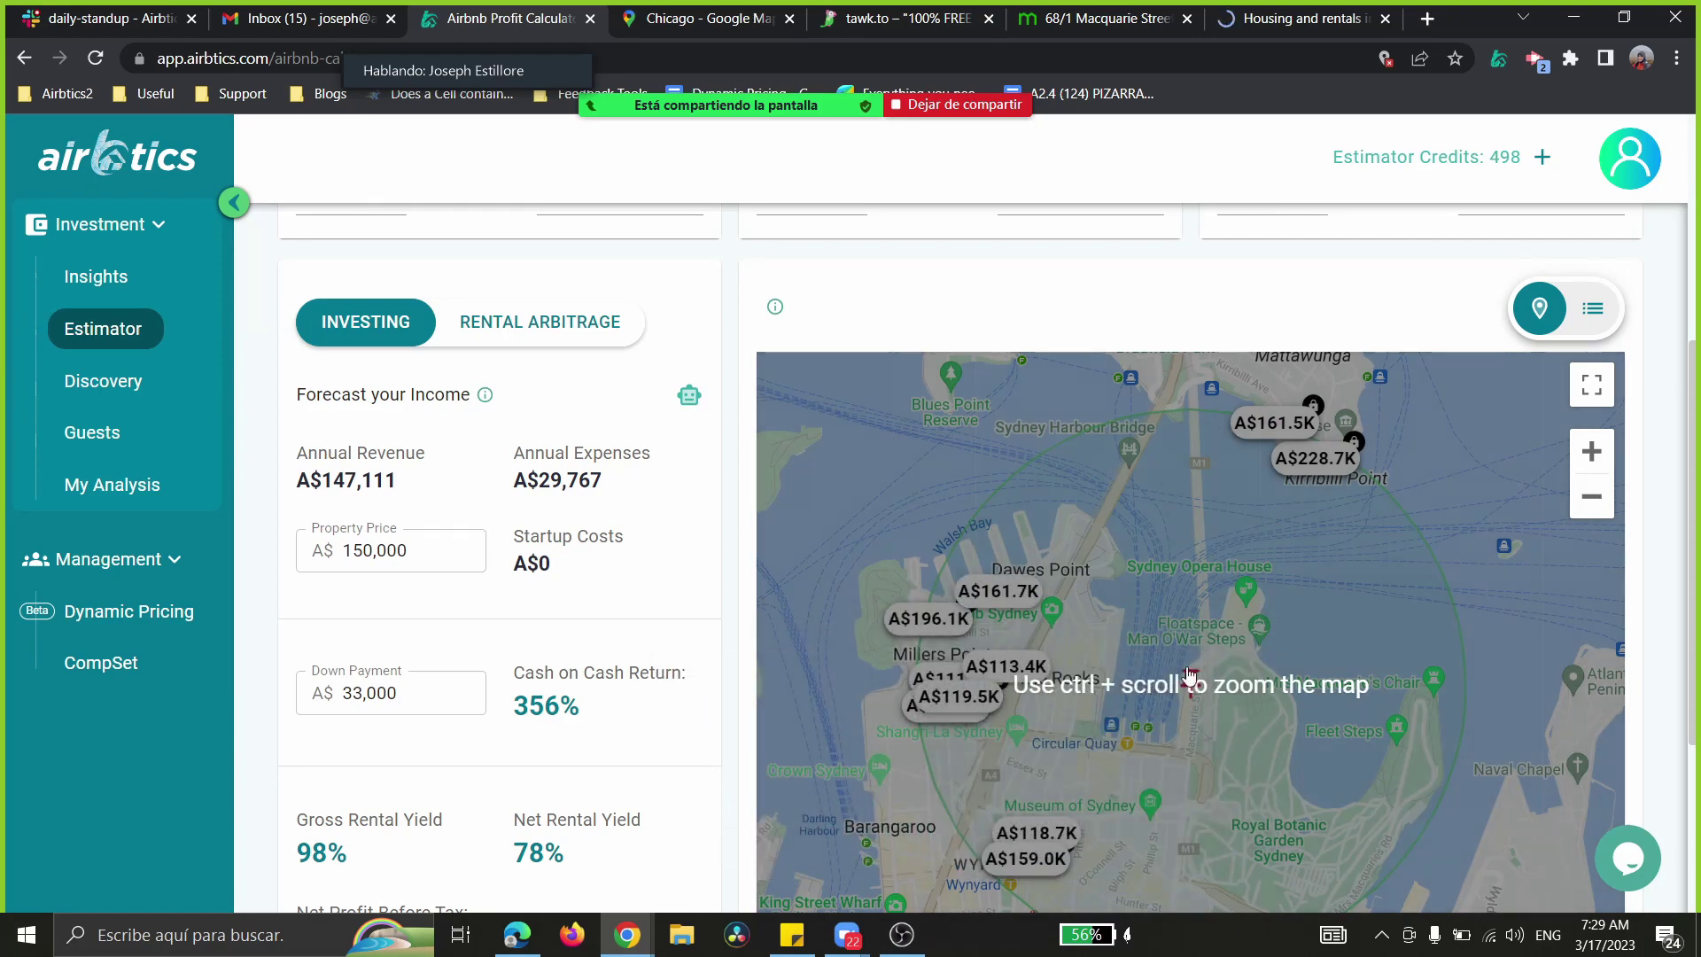
scroll(1185, 589, down, 1)
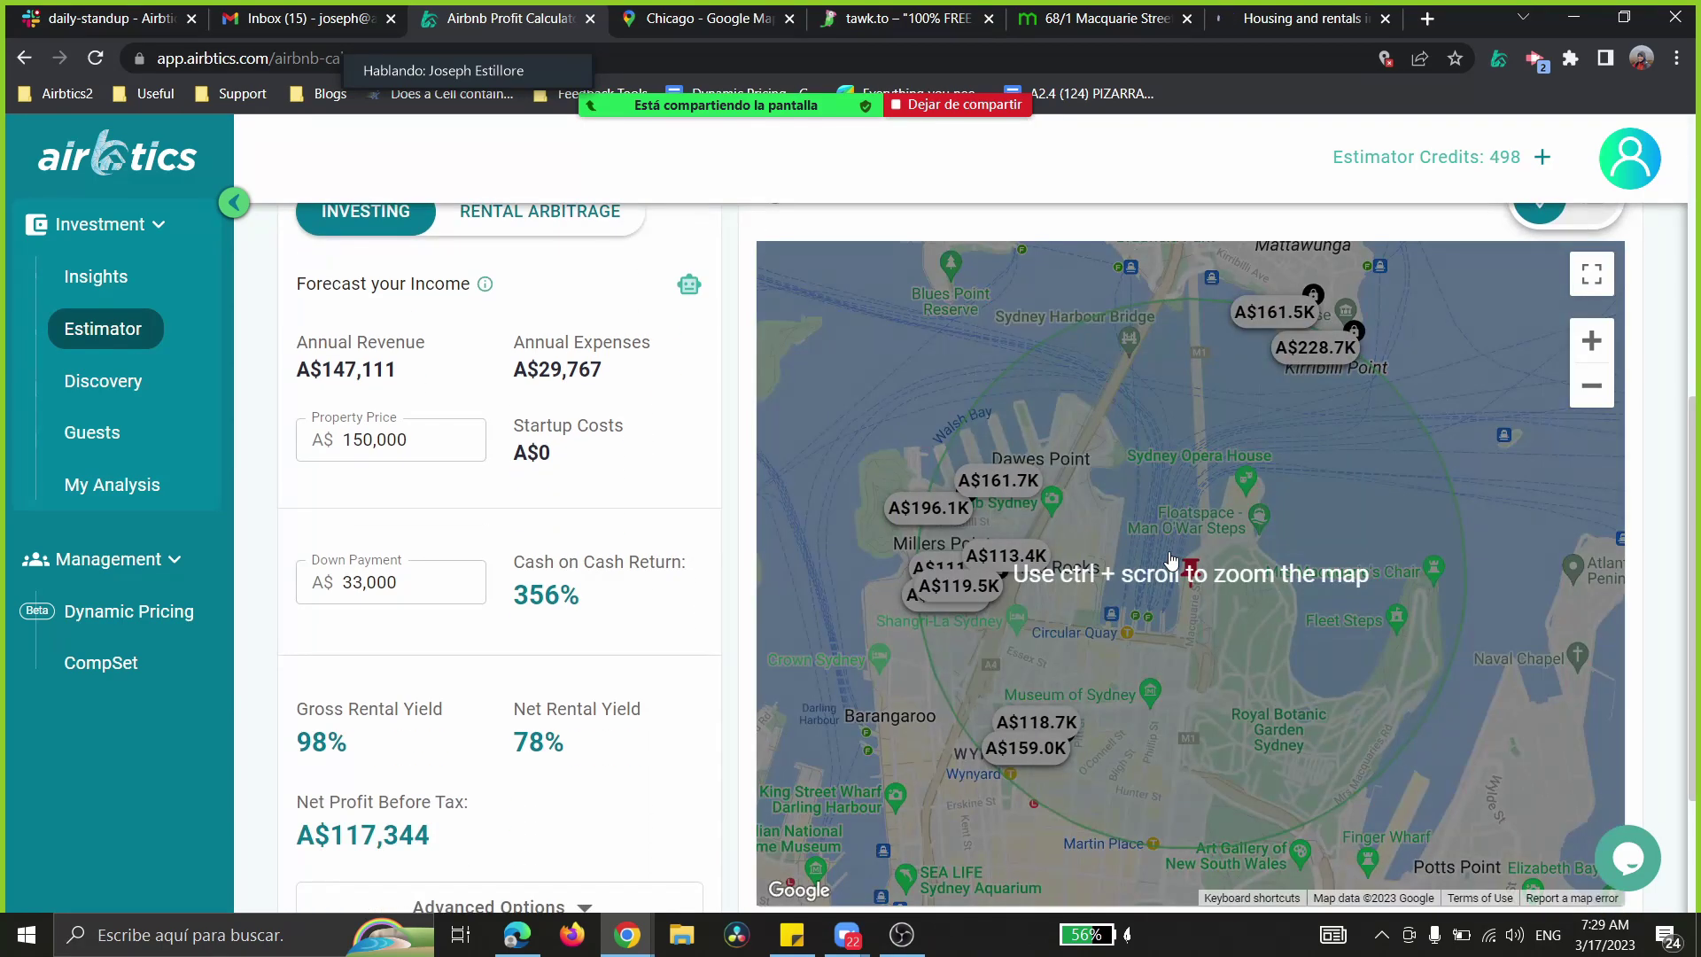
mouse_move(1001, 480)
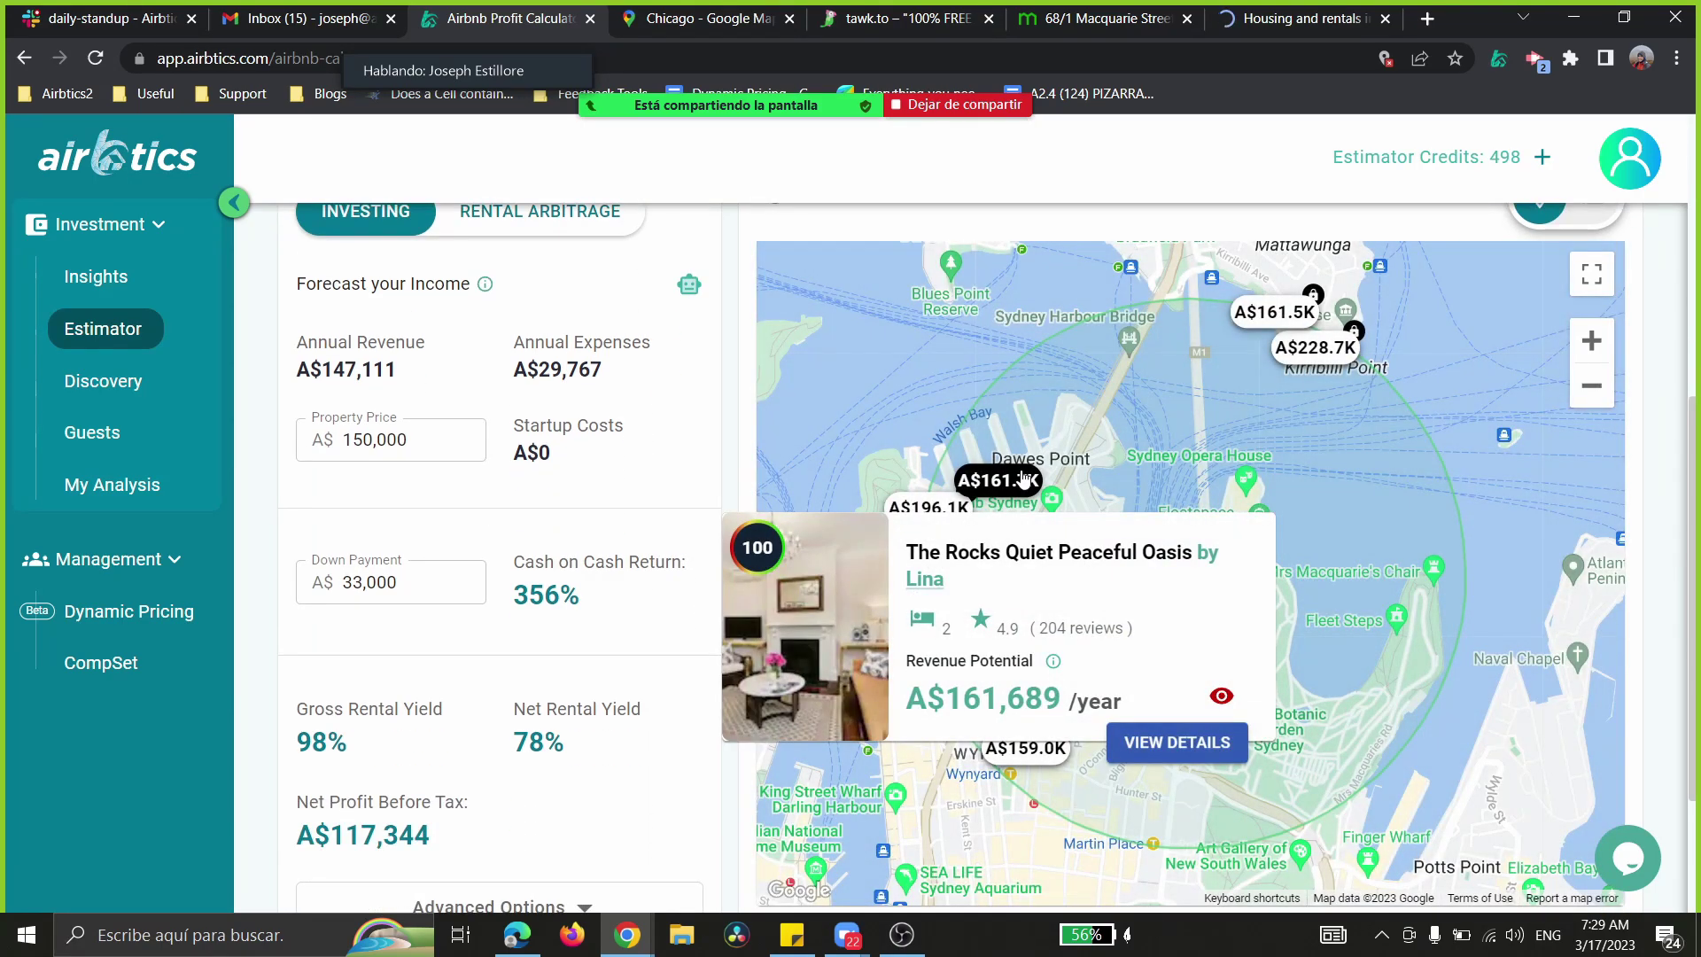
mouse_move(1025, 556)
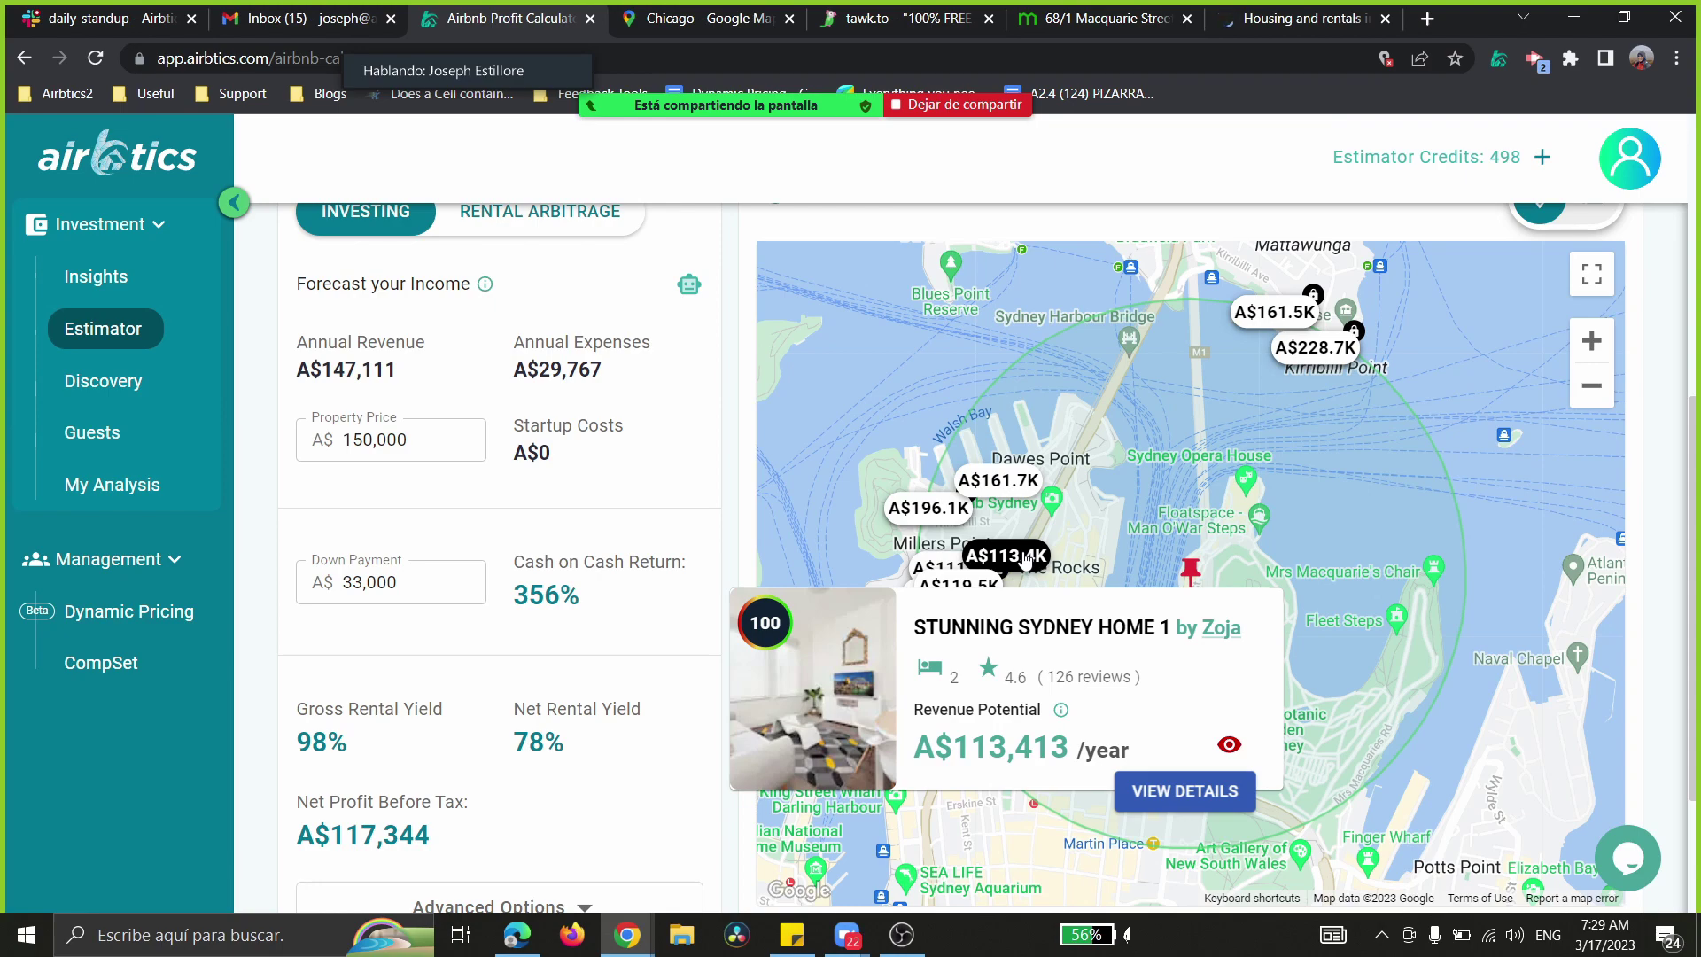
scroll(1023, 558, down, 1)
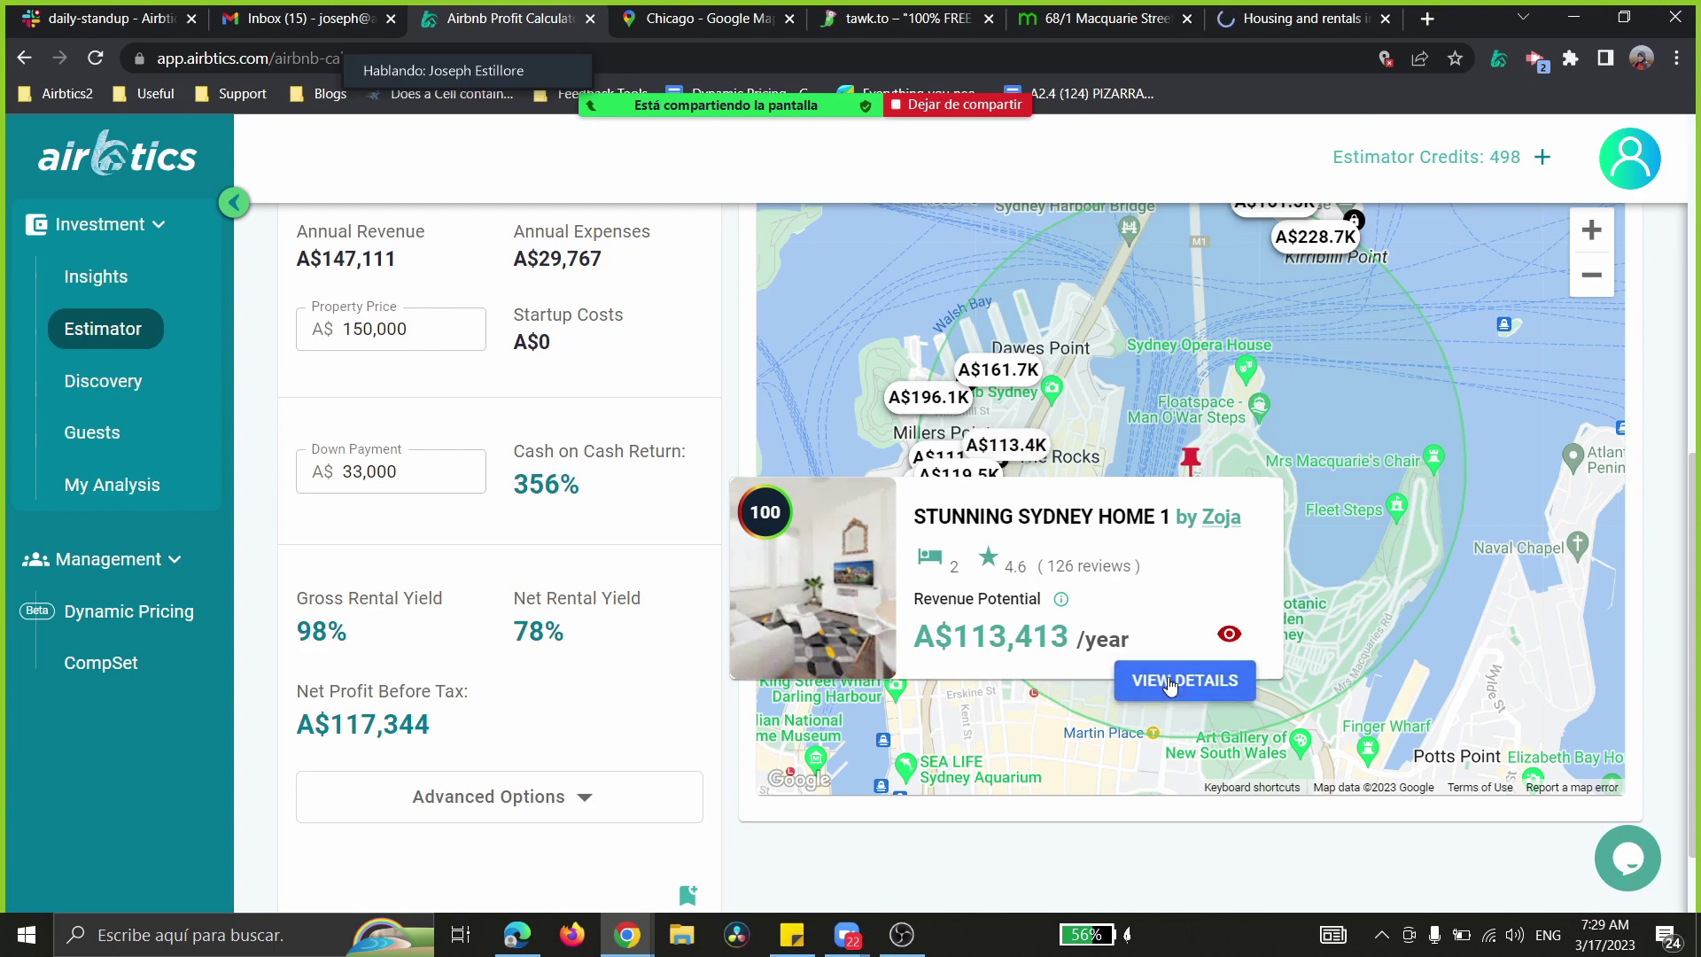
mouse_move(1063, 611)
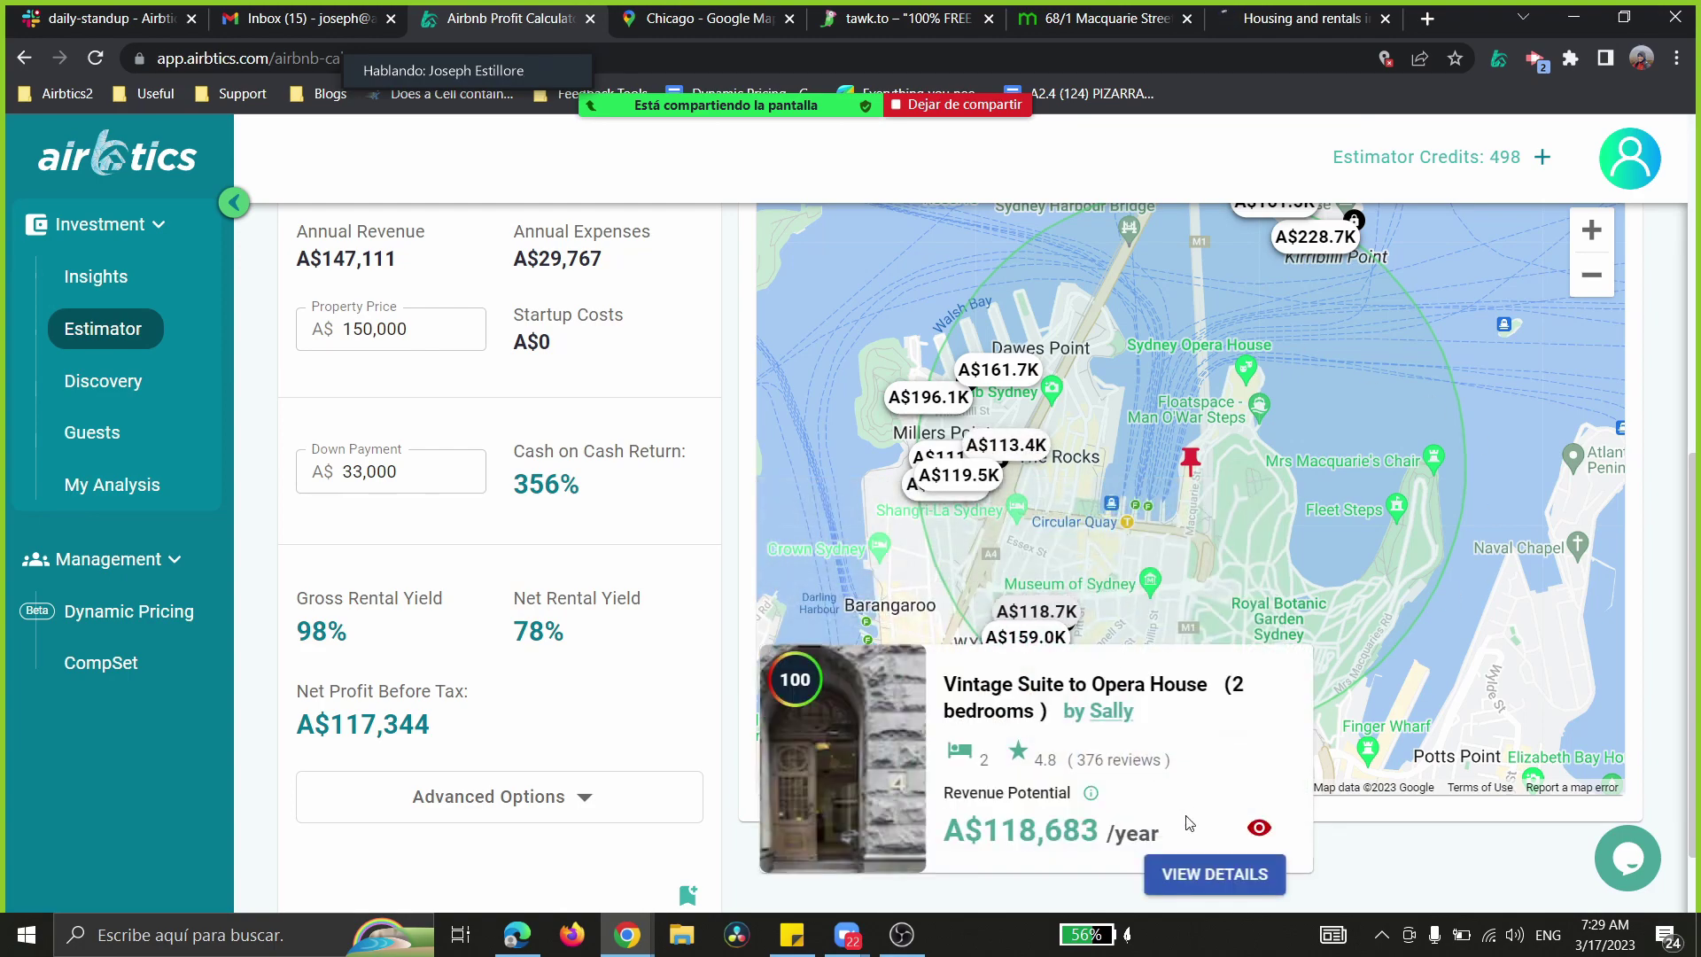
click(1215, 874)
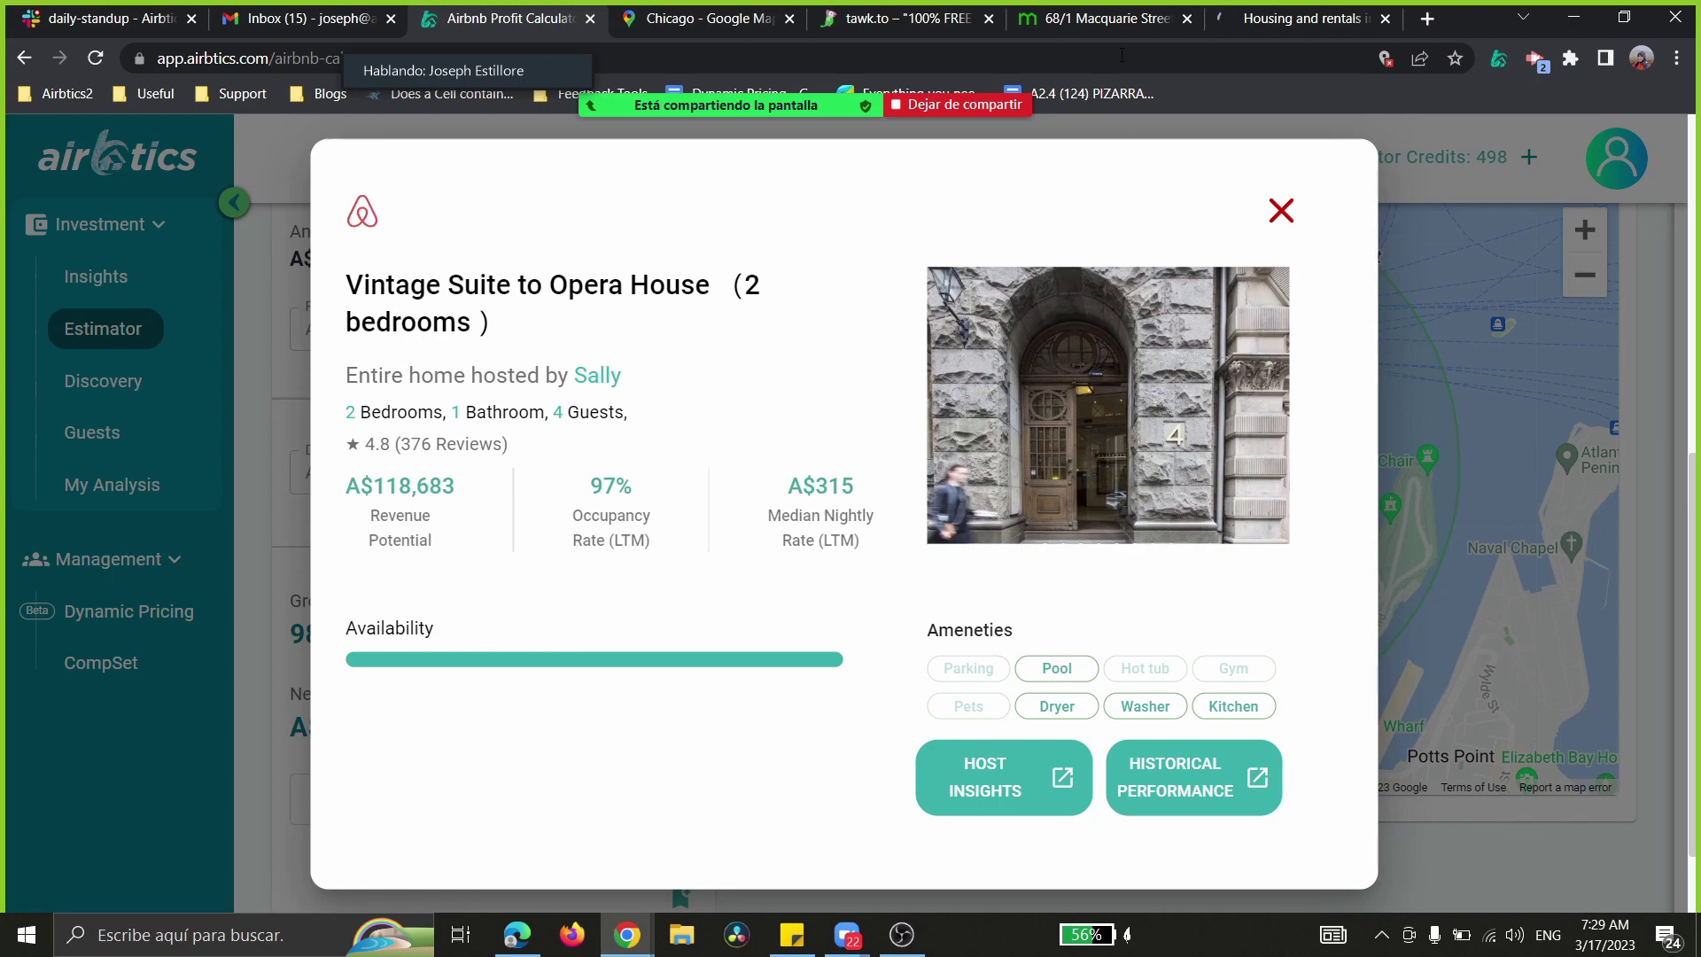
click(1098, 17)
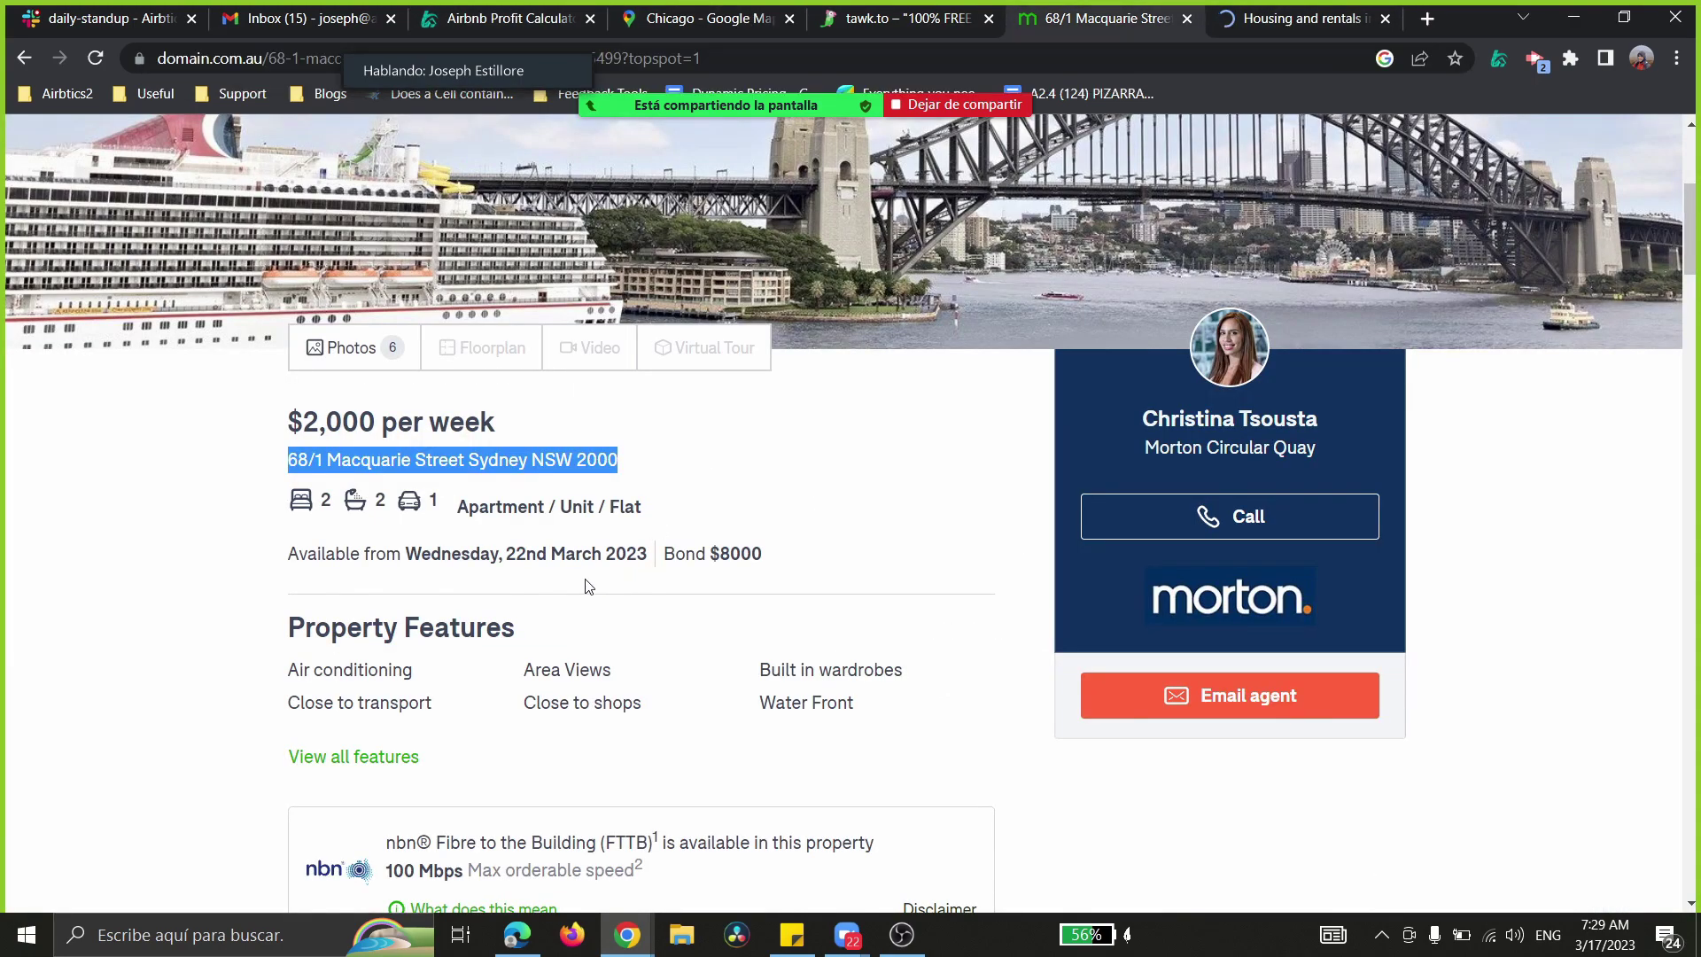
scroll(584, 586, down, 8)
scroll(567, 585, up, 10)
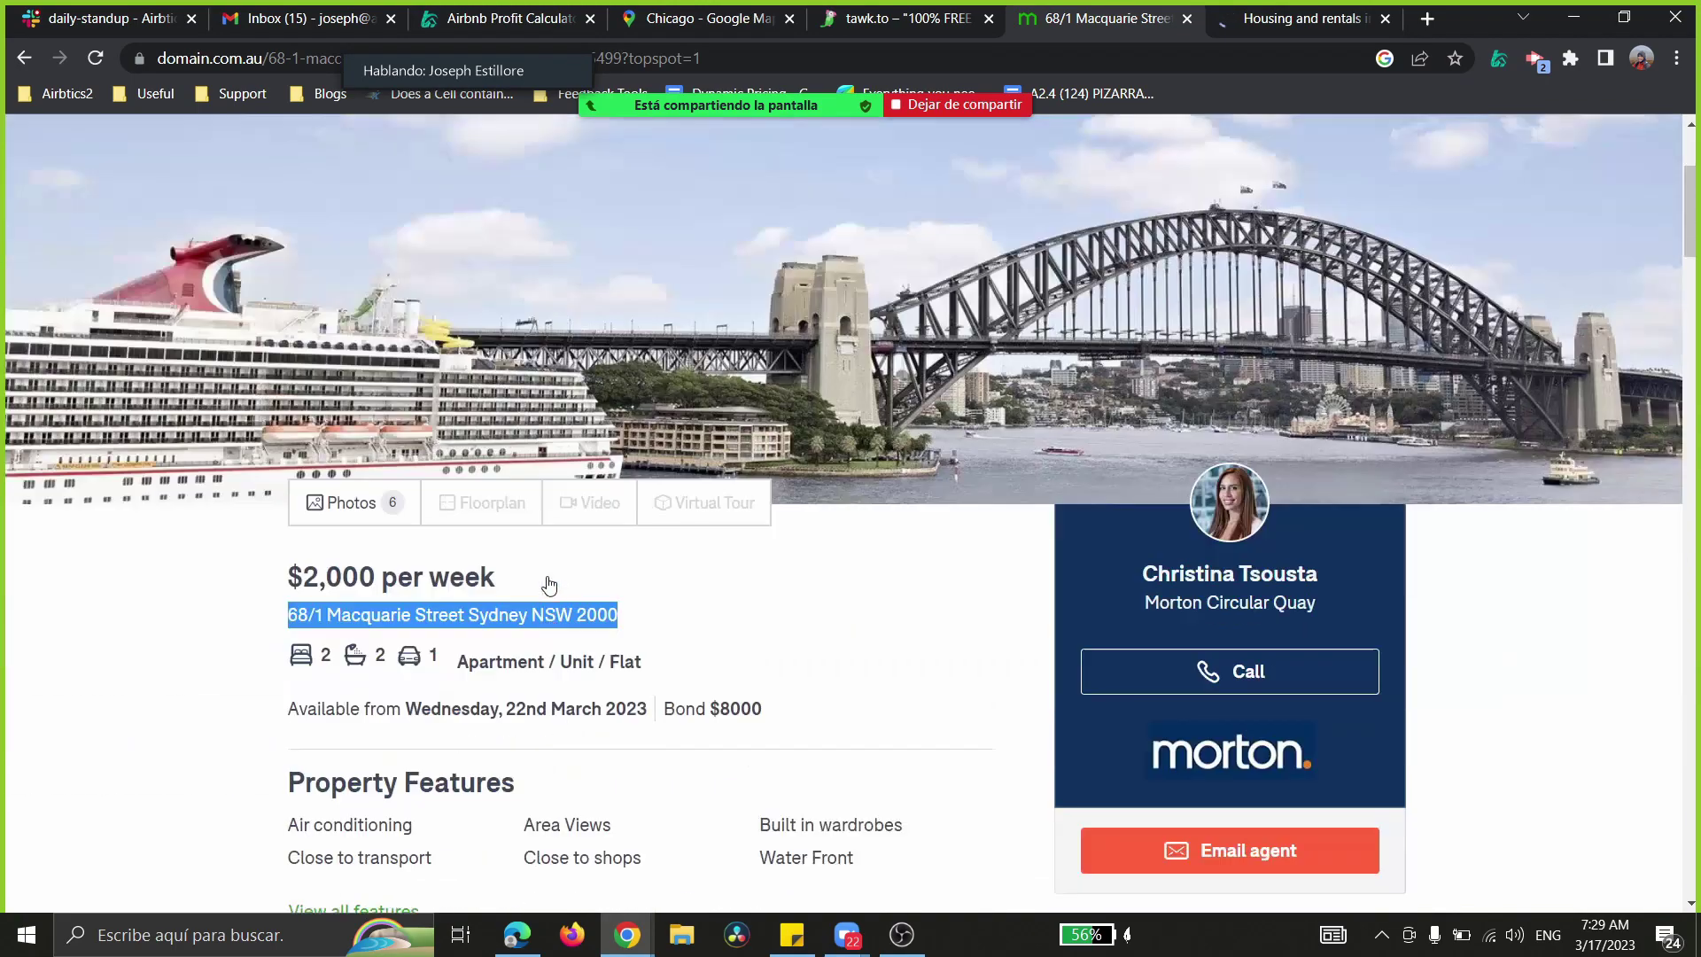
scroll(550, 585, down, 12)
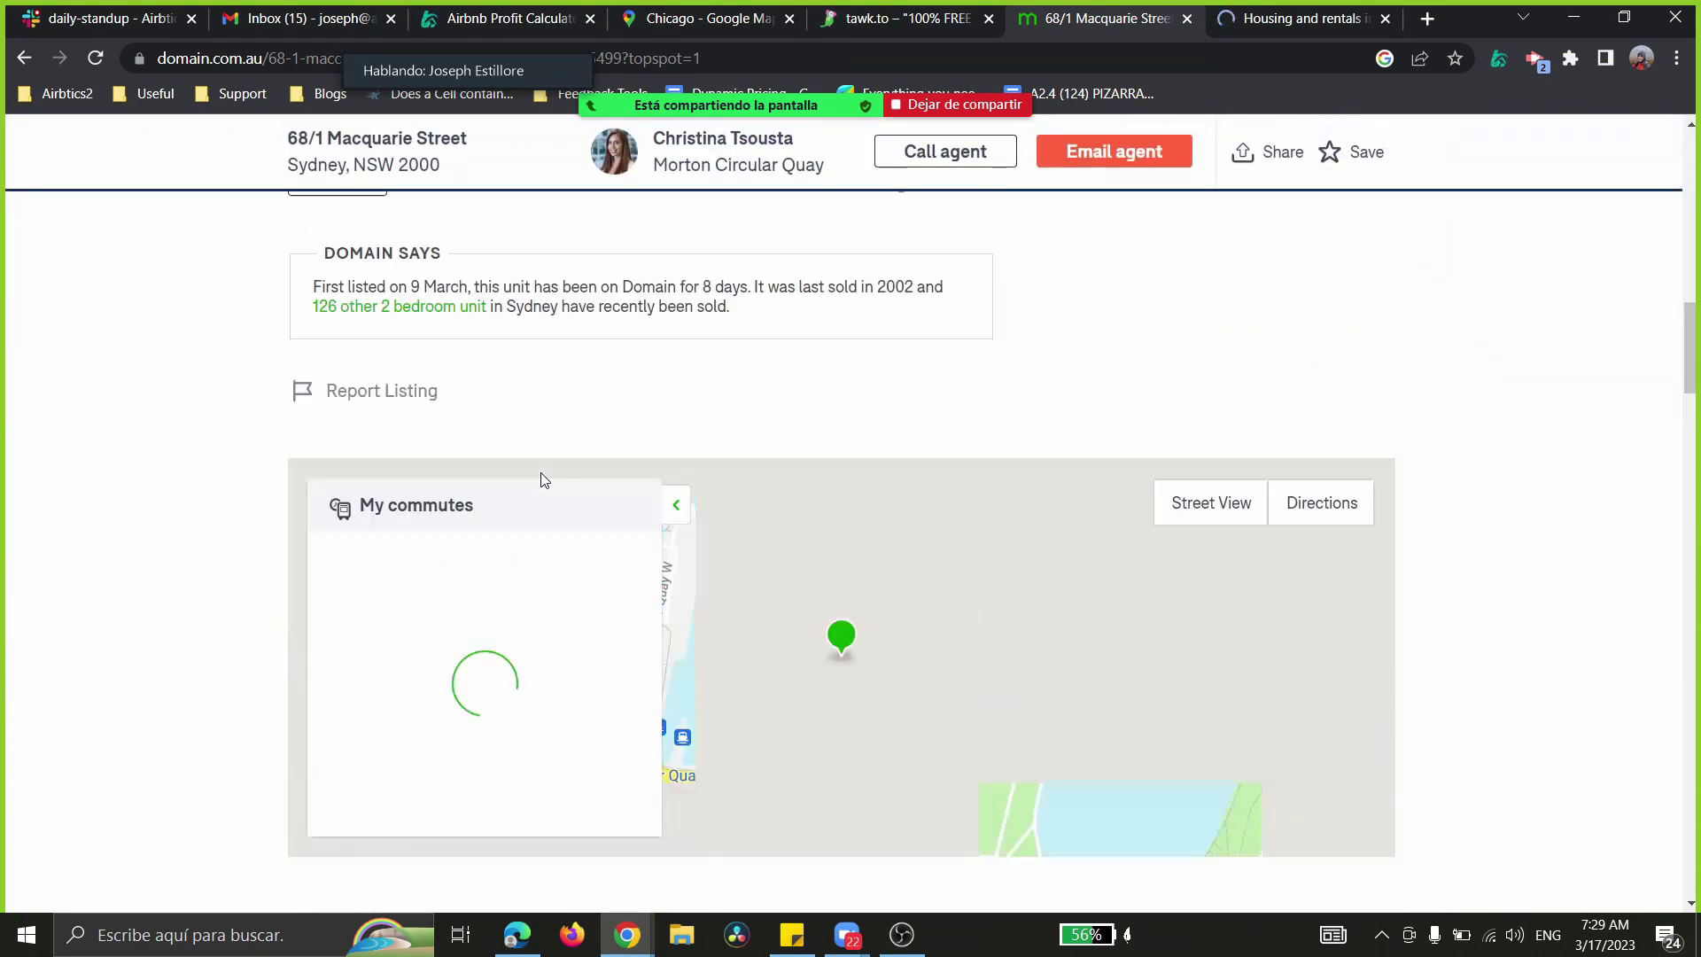
scroll(544, 479, up, 10)
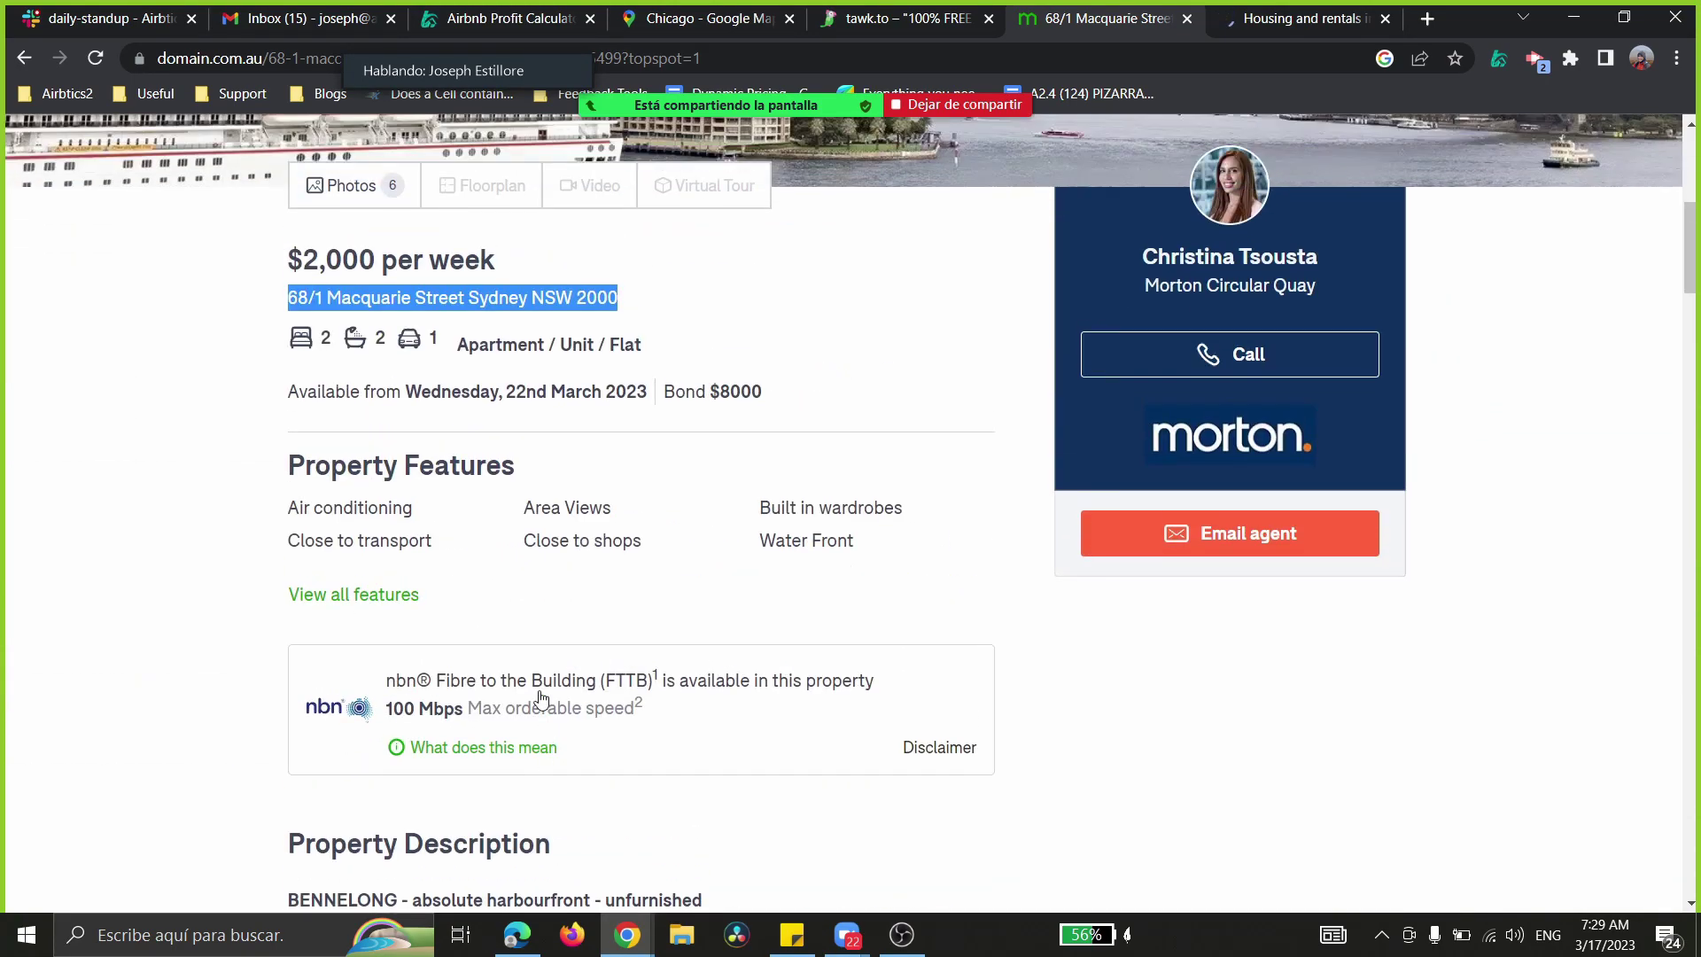
scroll(542, 700, up, 1)
click(359, 644)
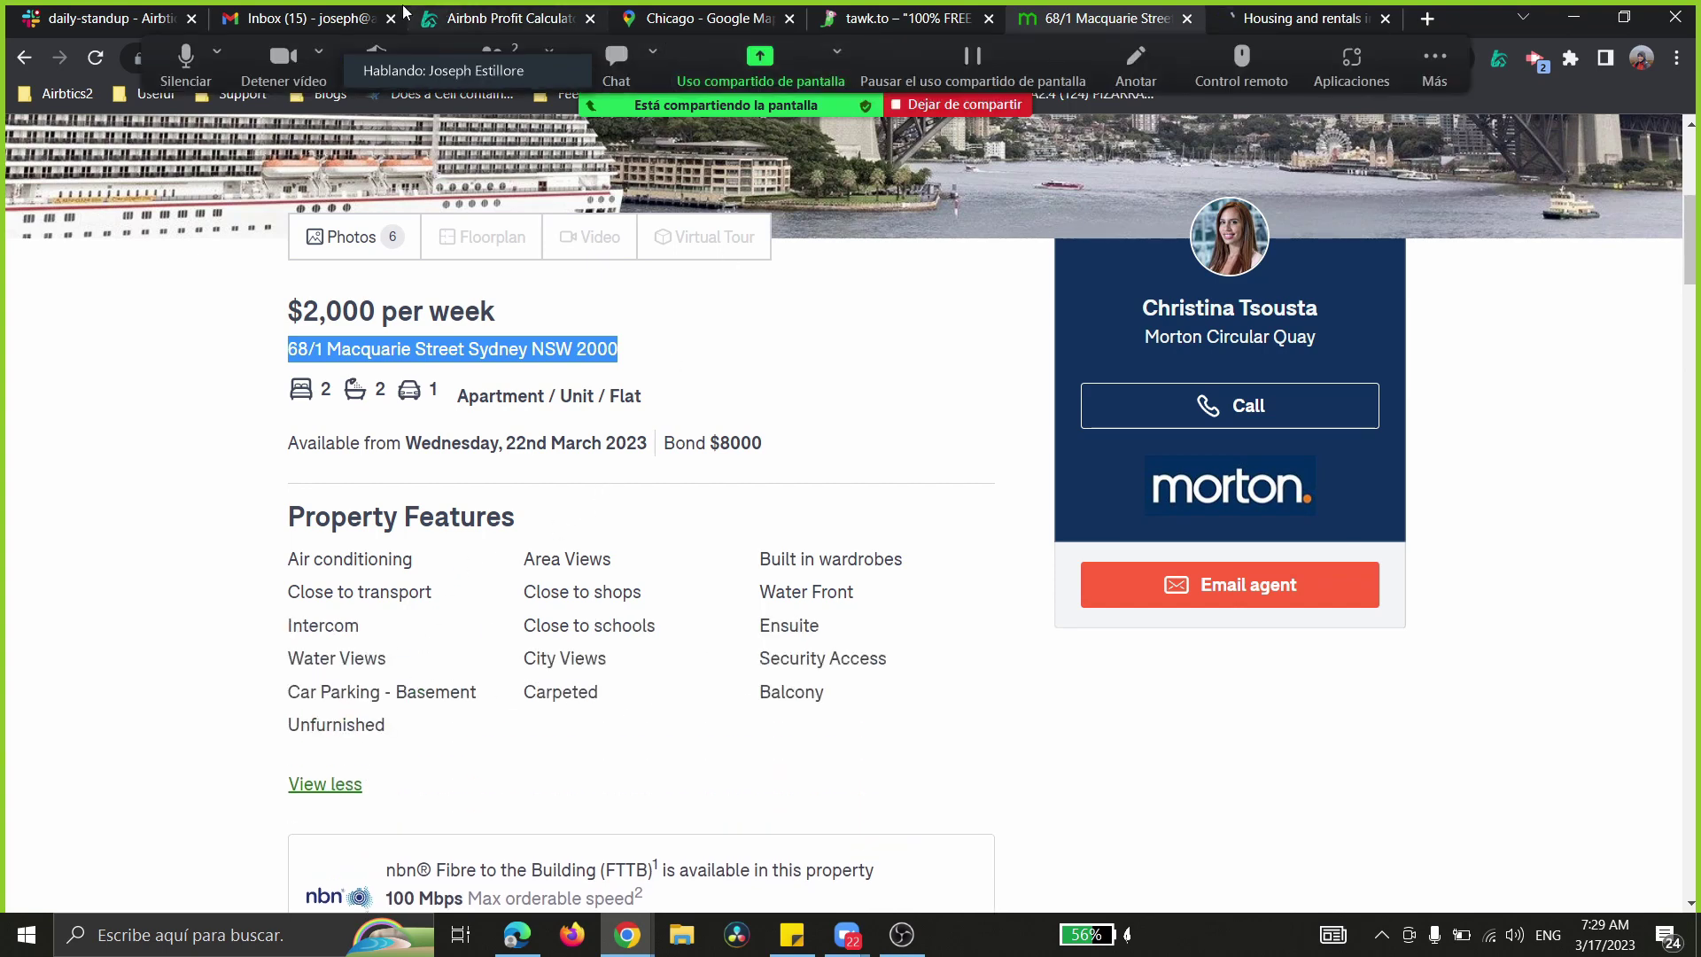
click(483, 17)
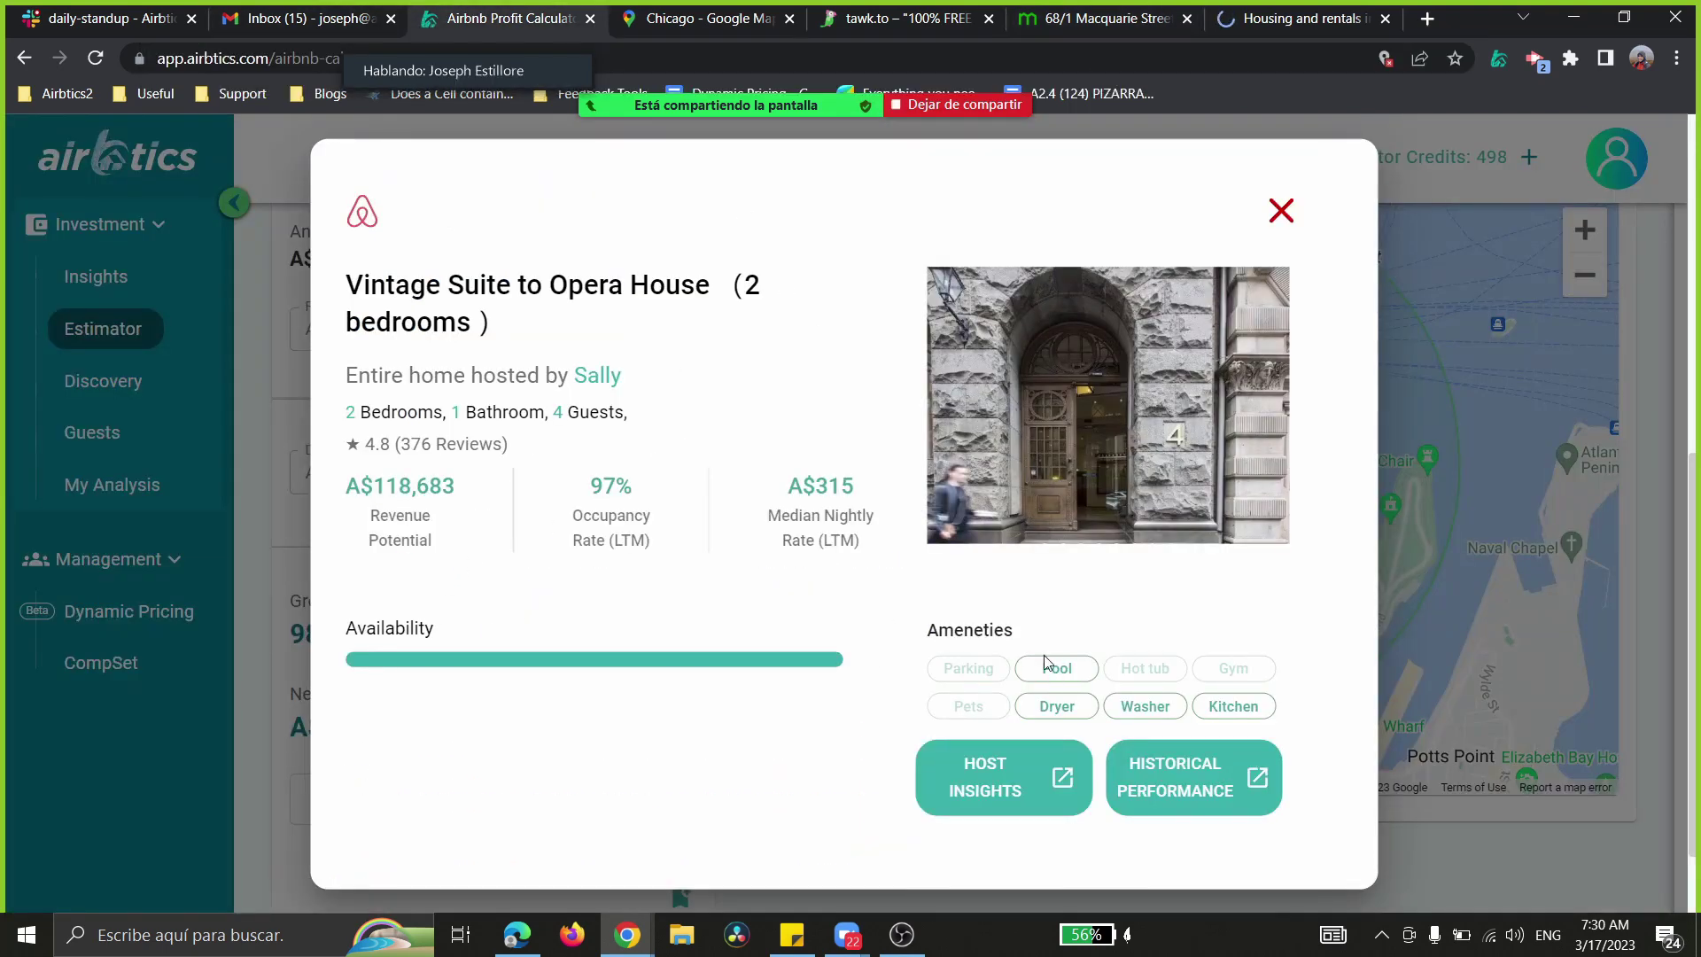
- Close the Vintage Suite details and briefly open the Stunning Sydney Home 1 details
click(1282, 211)
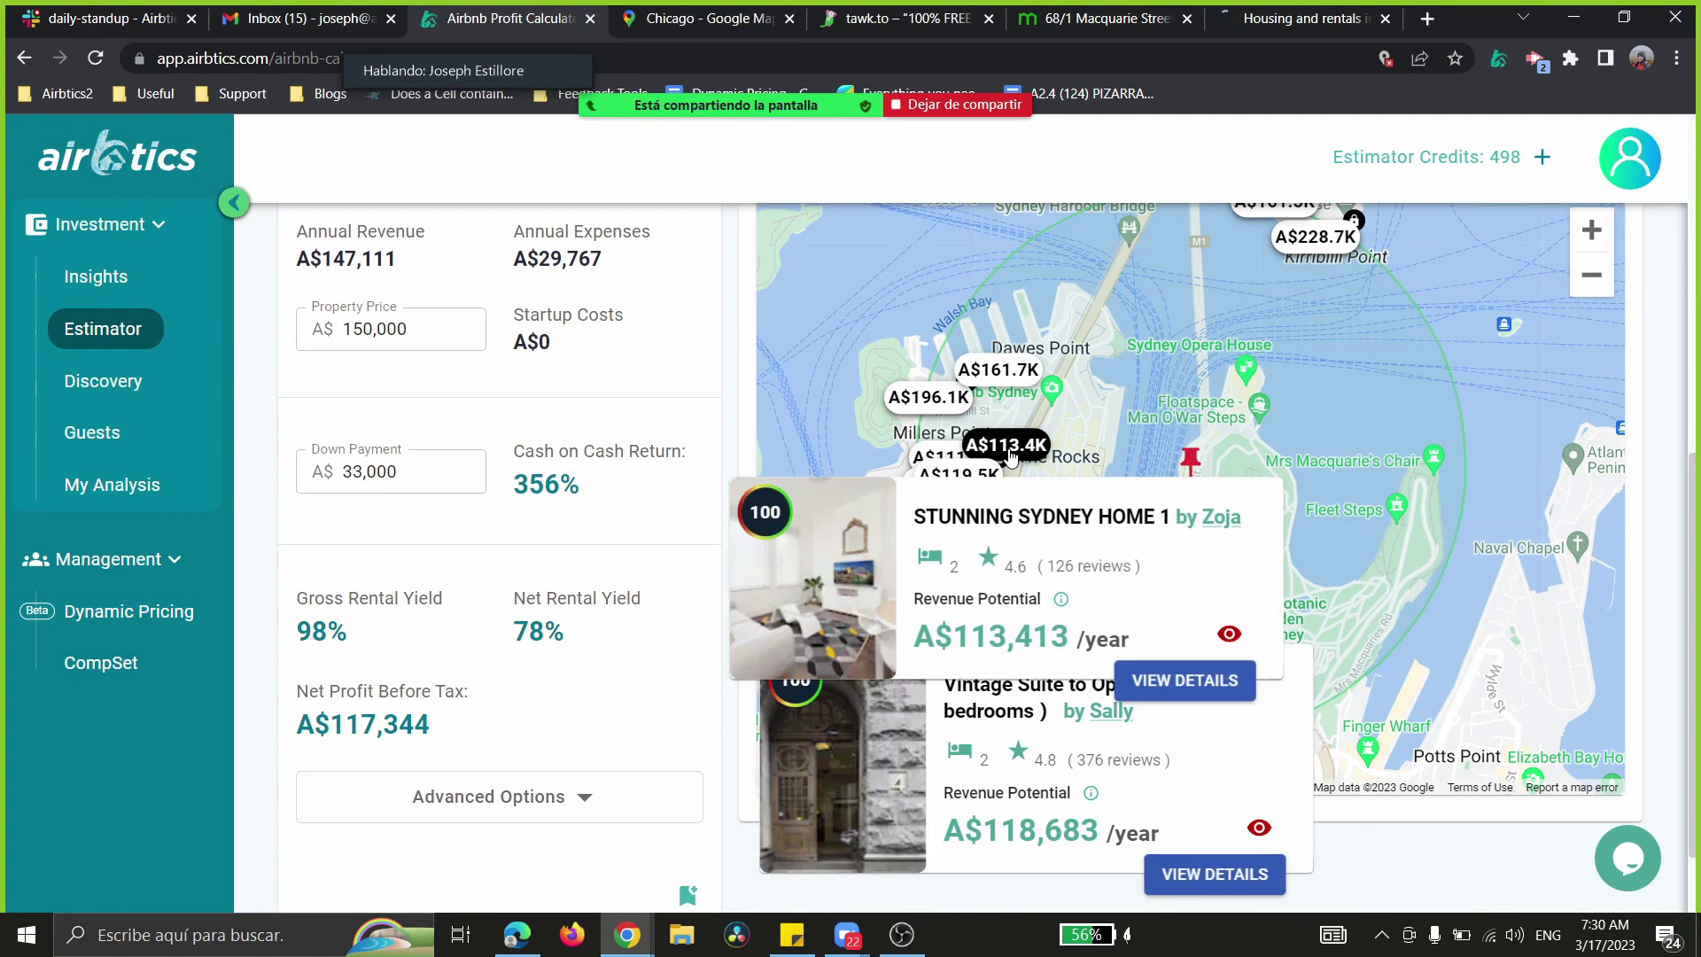
click(1157, 678)
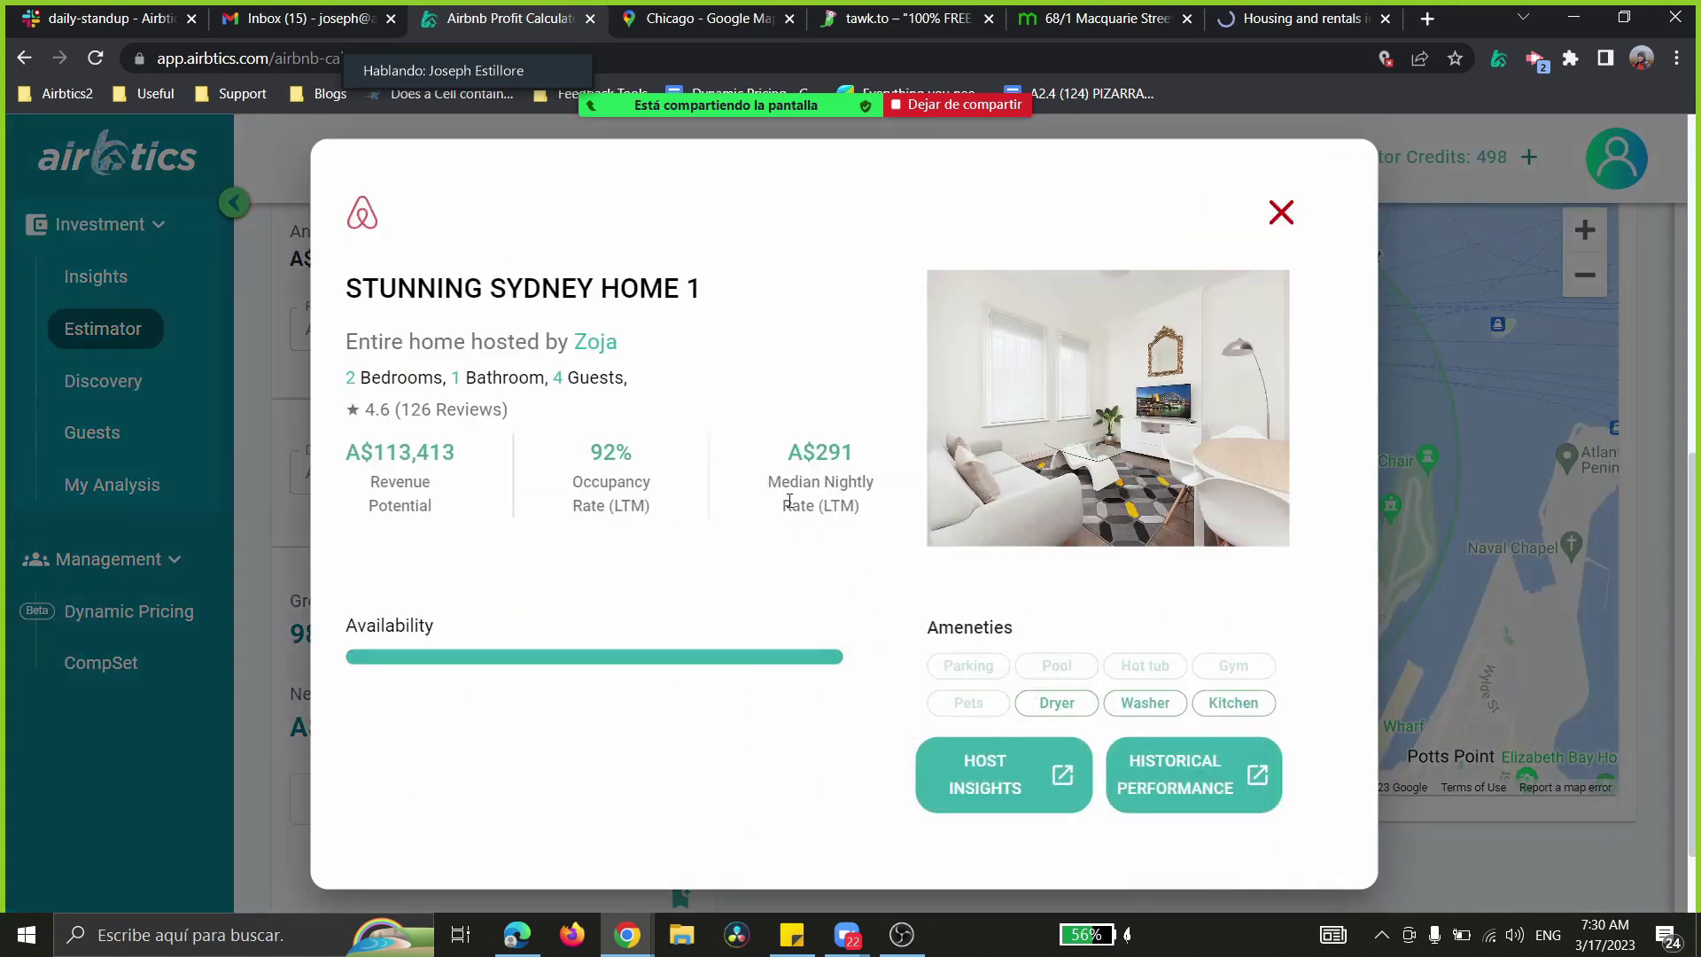
click(1281, 212)
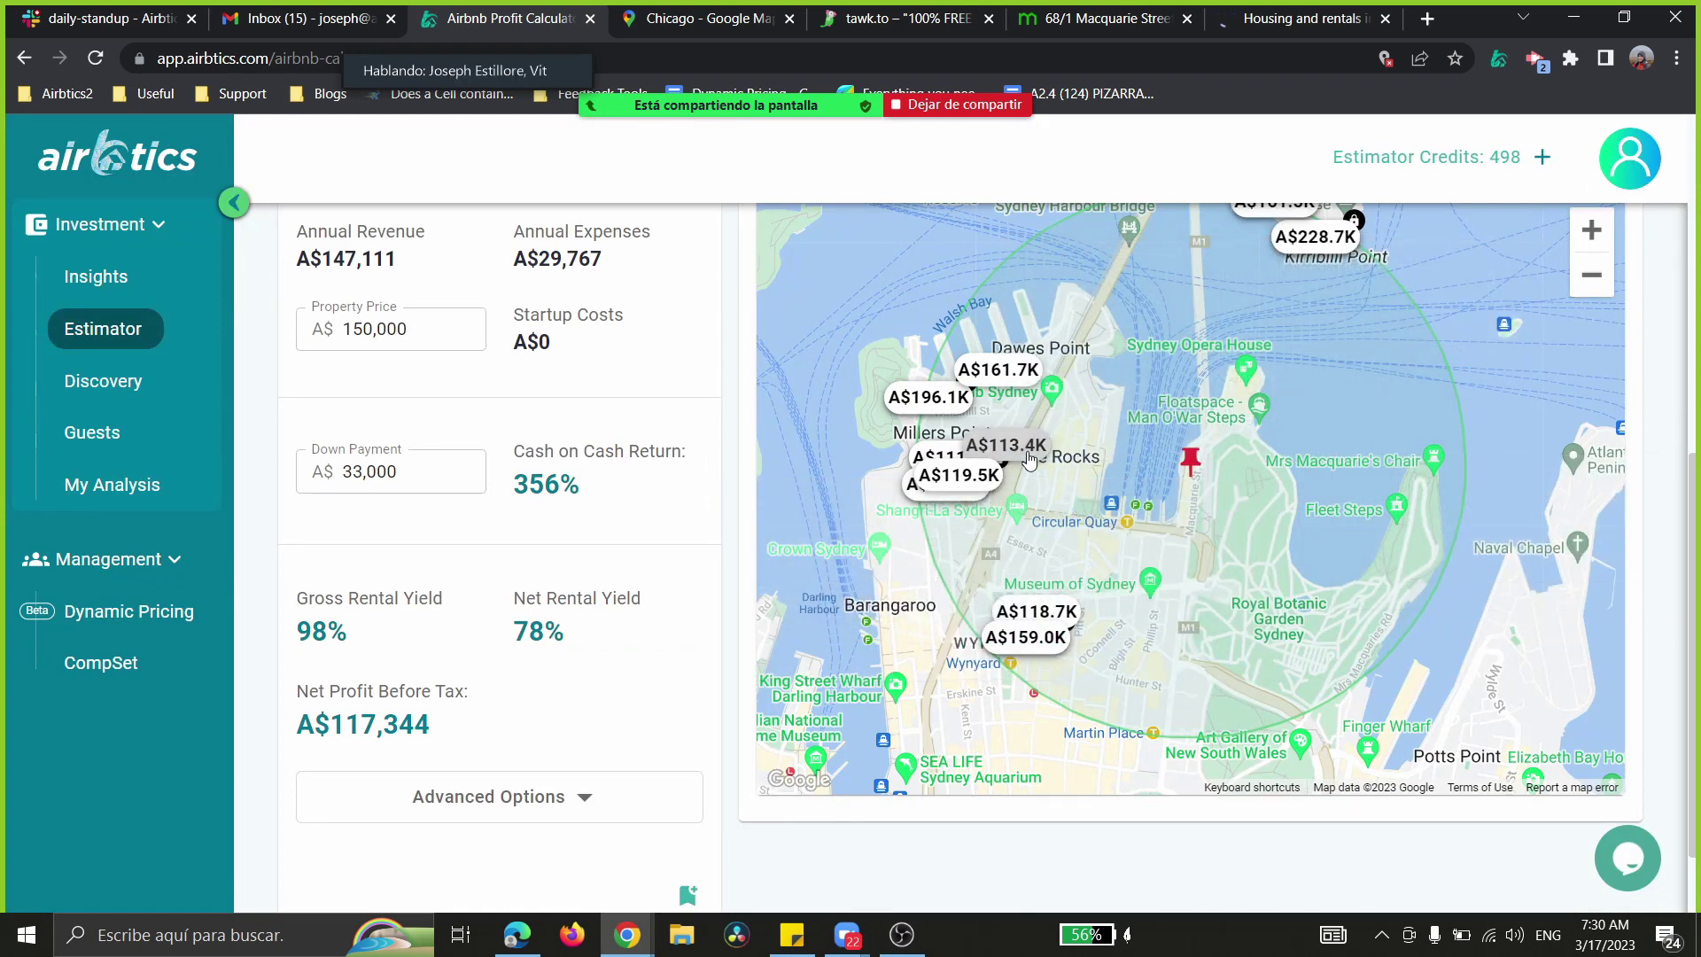
- Reopen Stunning Sydney Home 1, highlight its 92% occupancy, then close it and the data quality popup
mouse_move(1006, 445)
click(1155, 682)
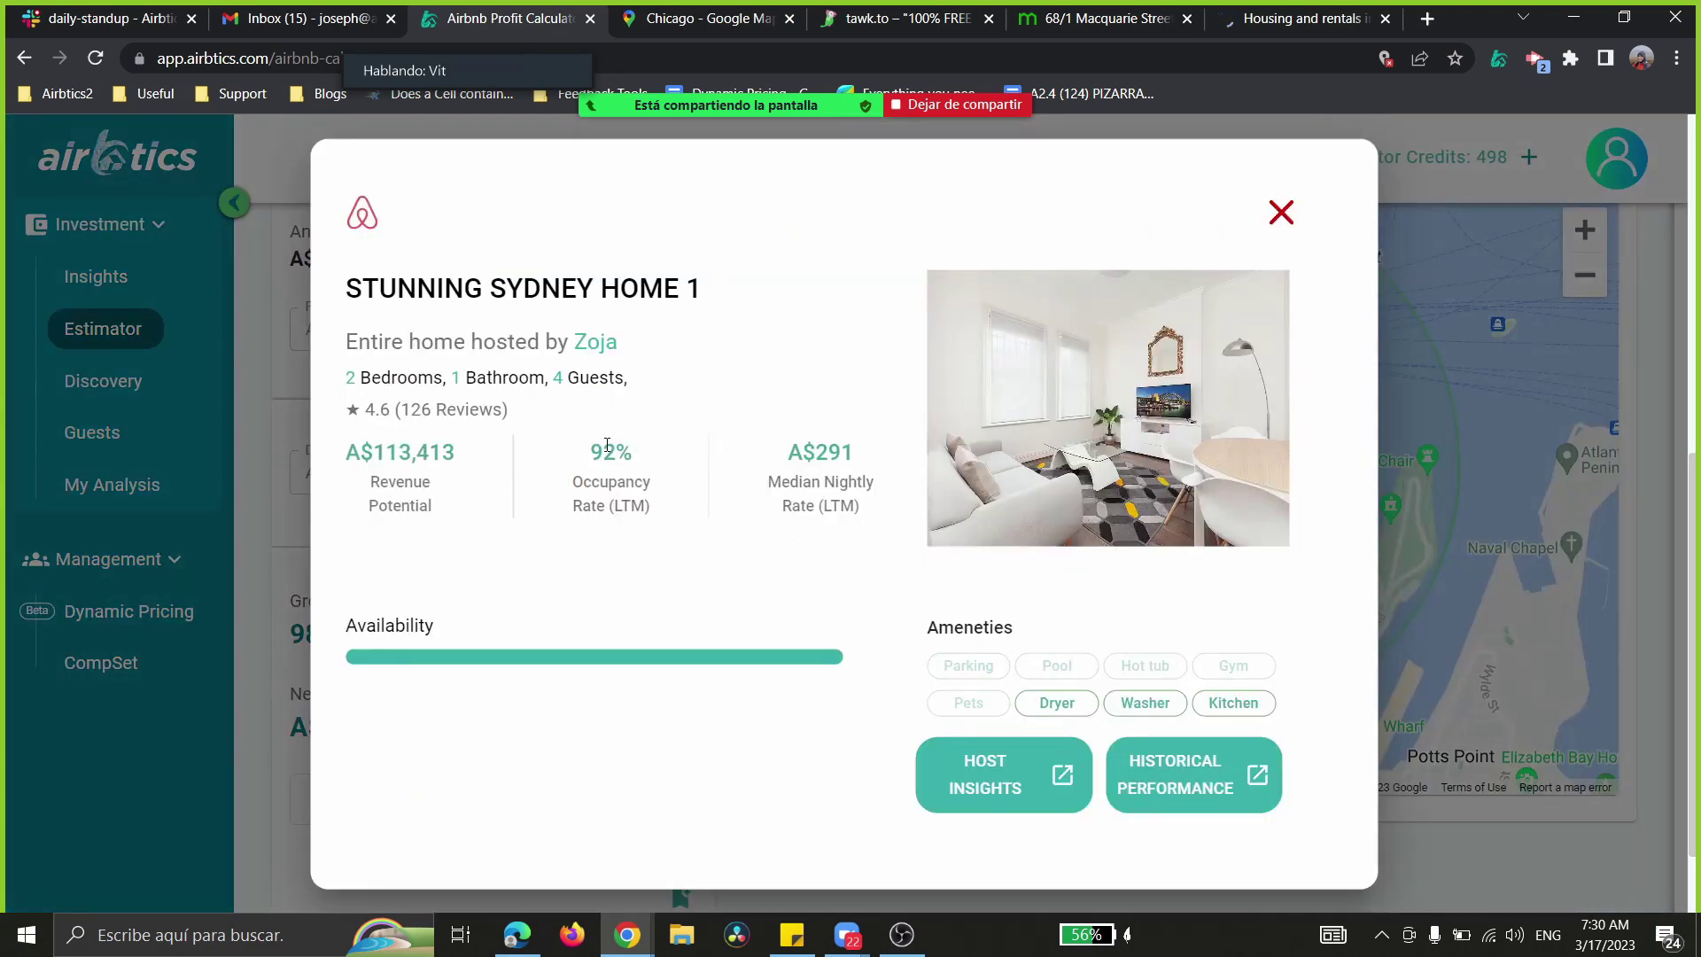
drag(594, 452, 651, 486)
click(650, 512)
click(1276, 221)
click(1338, 741)
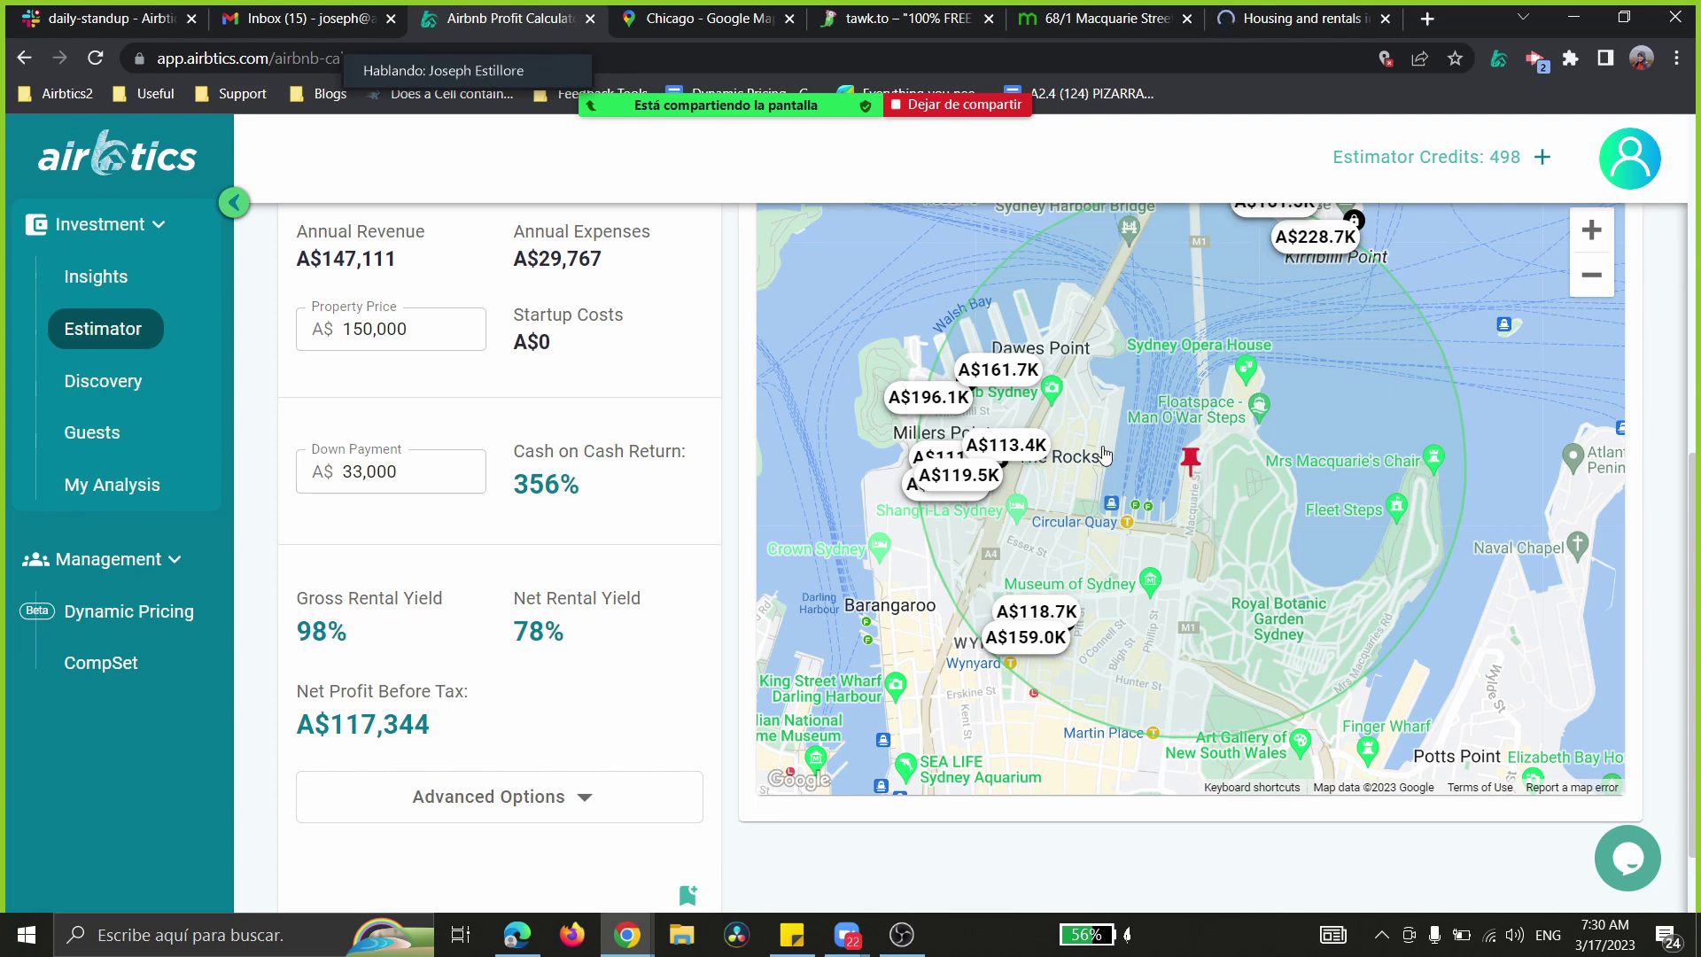
- Open STUNNING SYDNEY HOME 1's details from the A$113.4K marker, plus its $234/night Airbnb page
click(979, 480)
click(1006, 445)
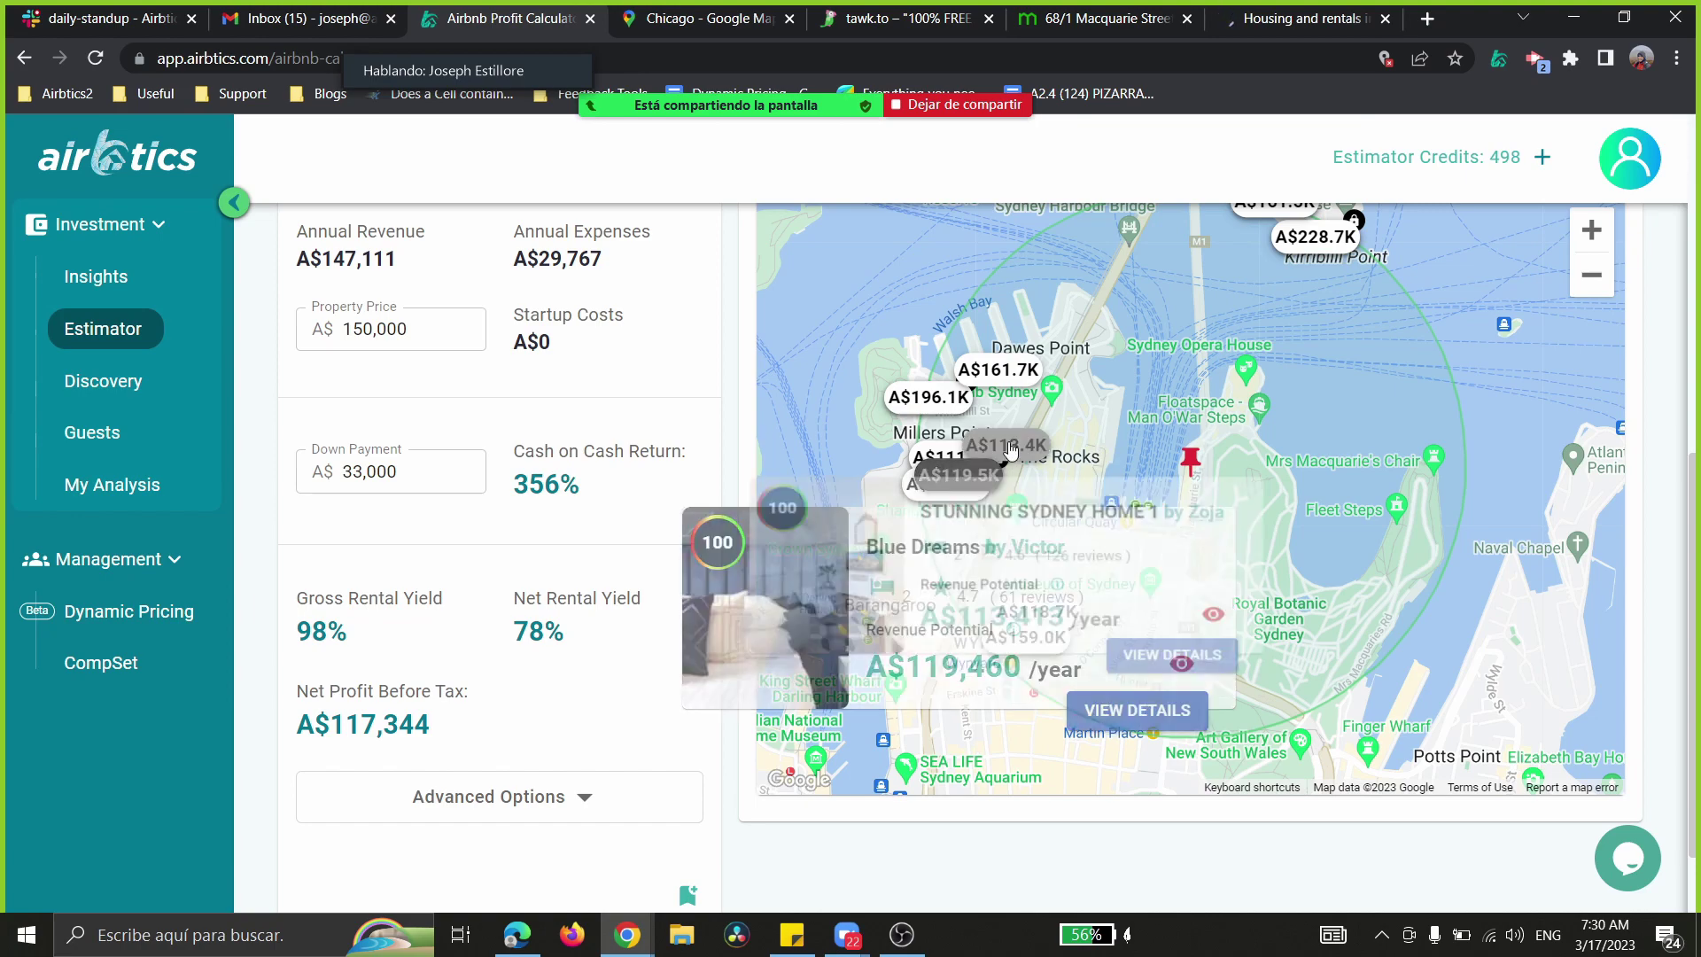
click(1159, 683)
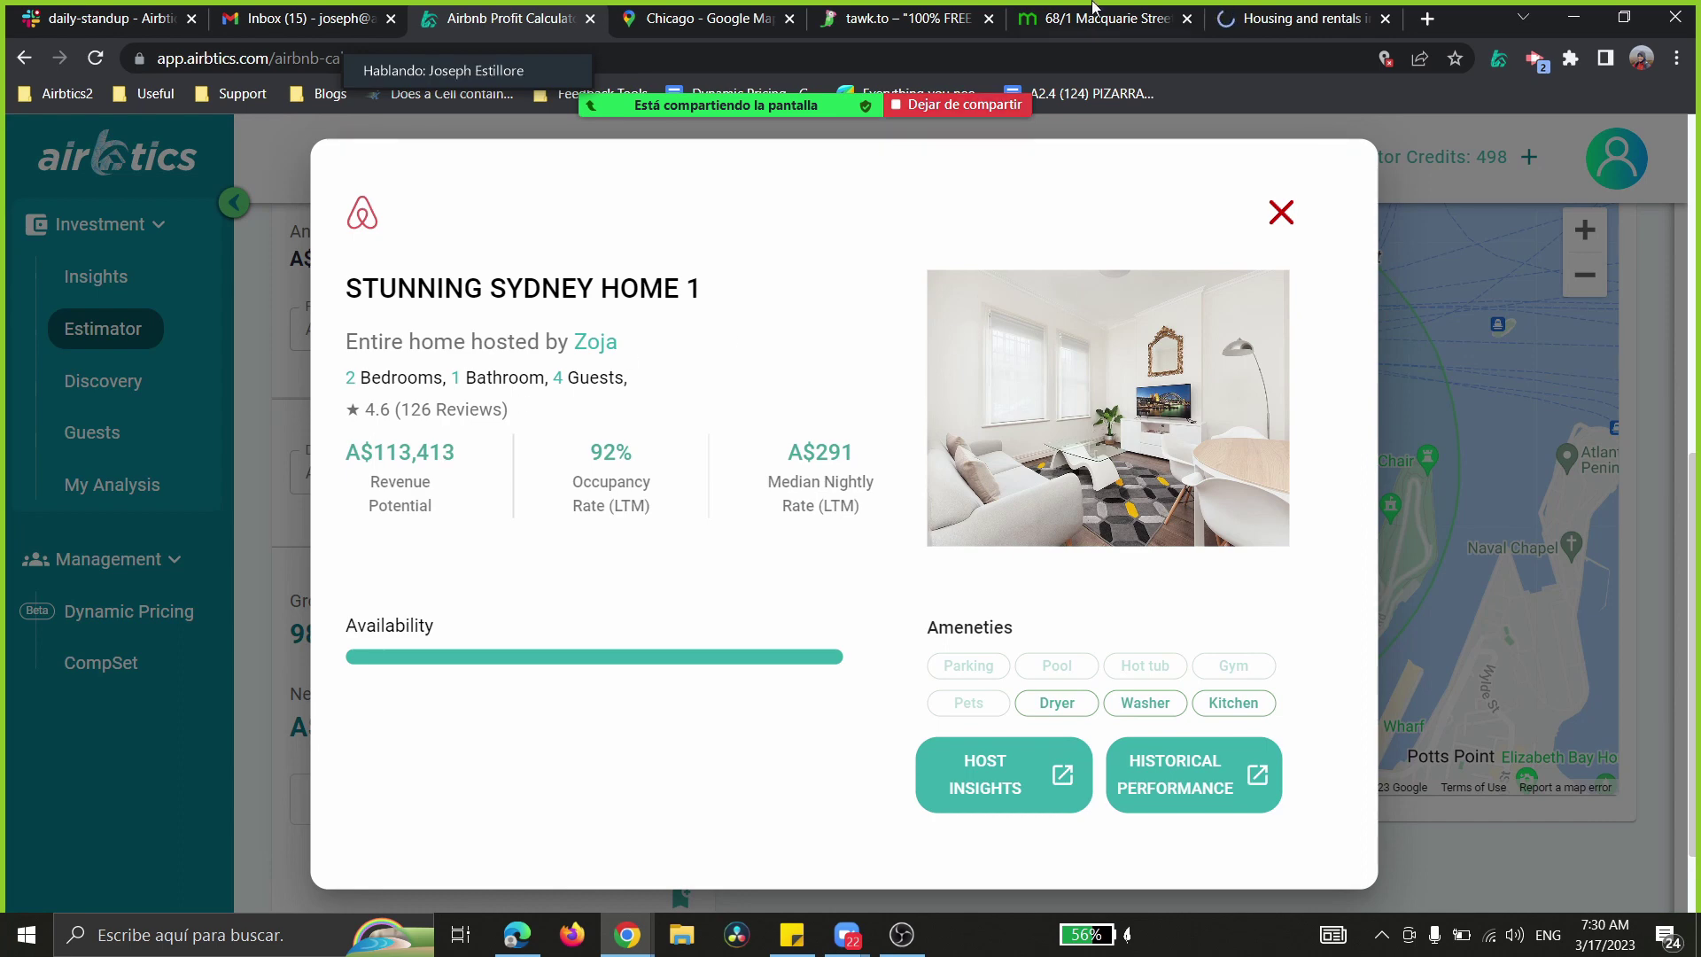
click(998, 365)
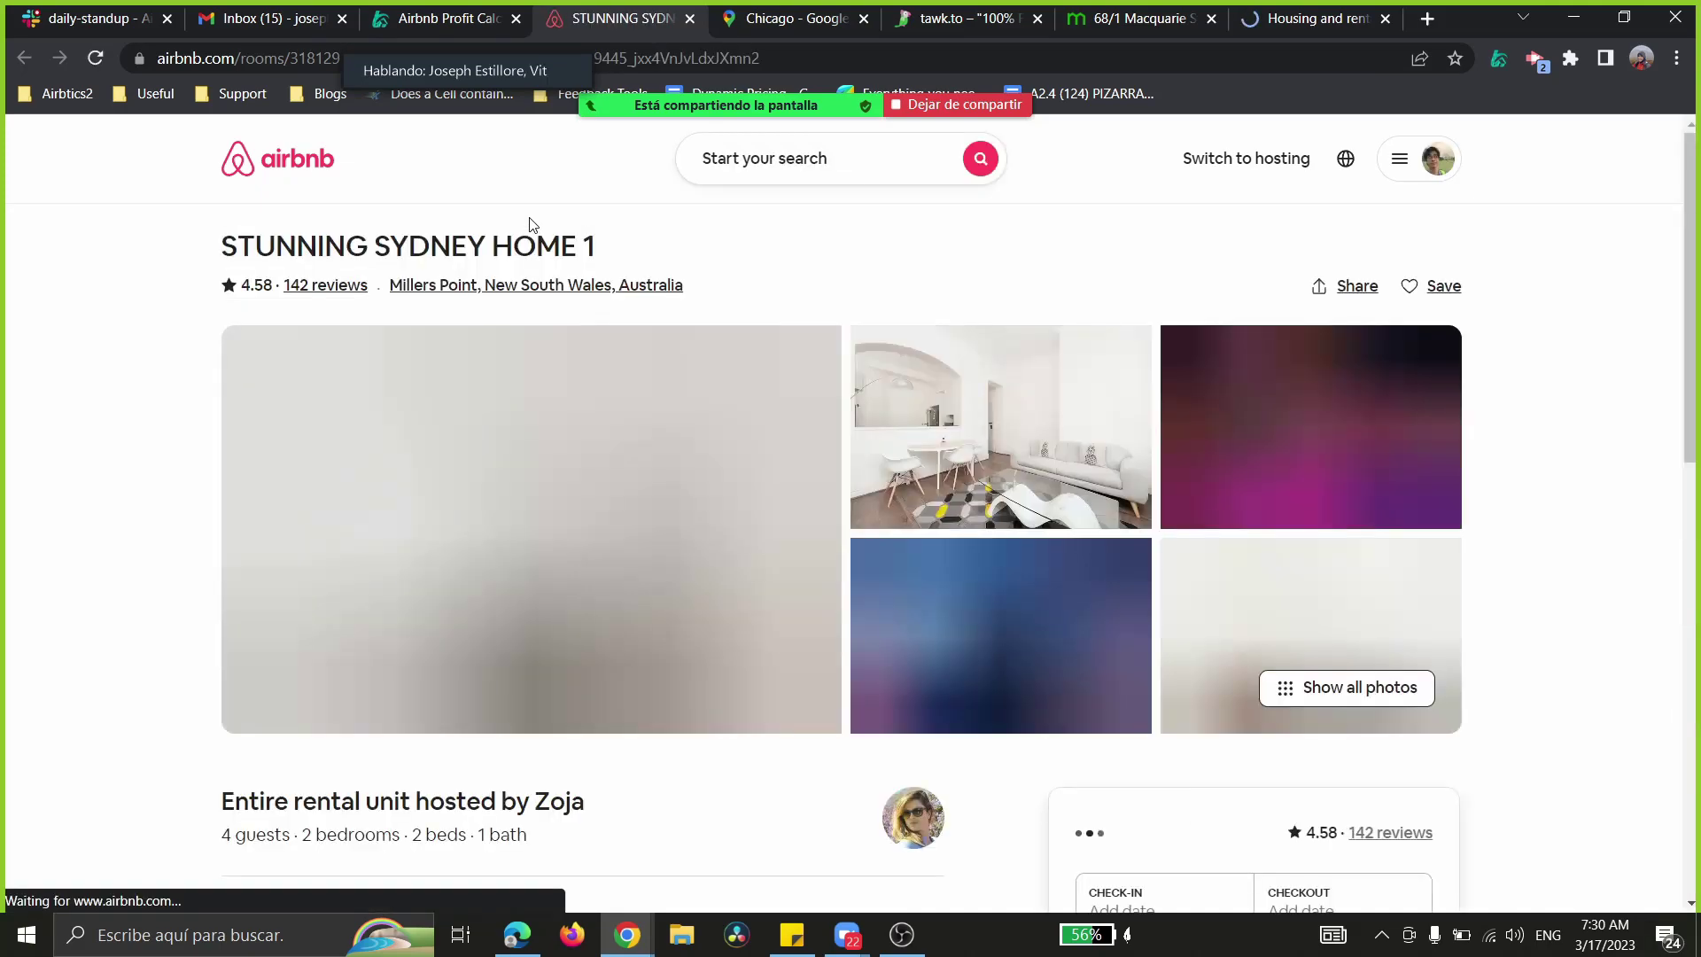
scroll(971, 560, down, 6)
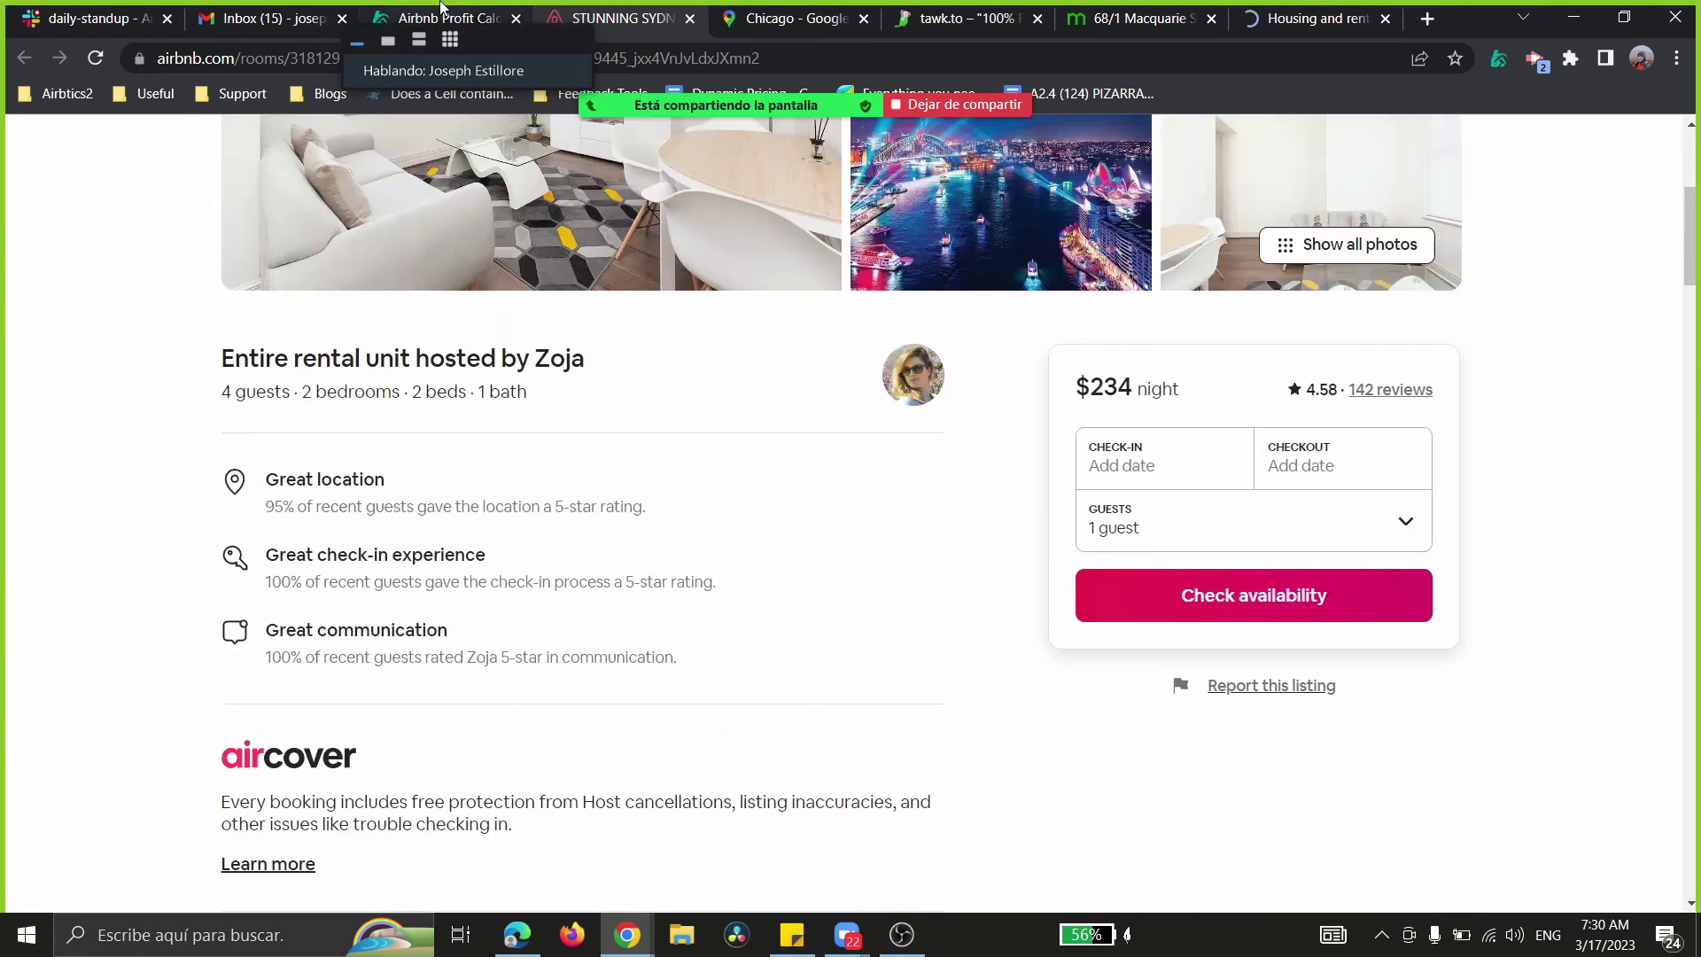
key(ctrl+shift+Tab)
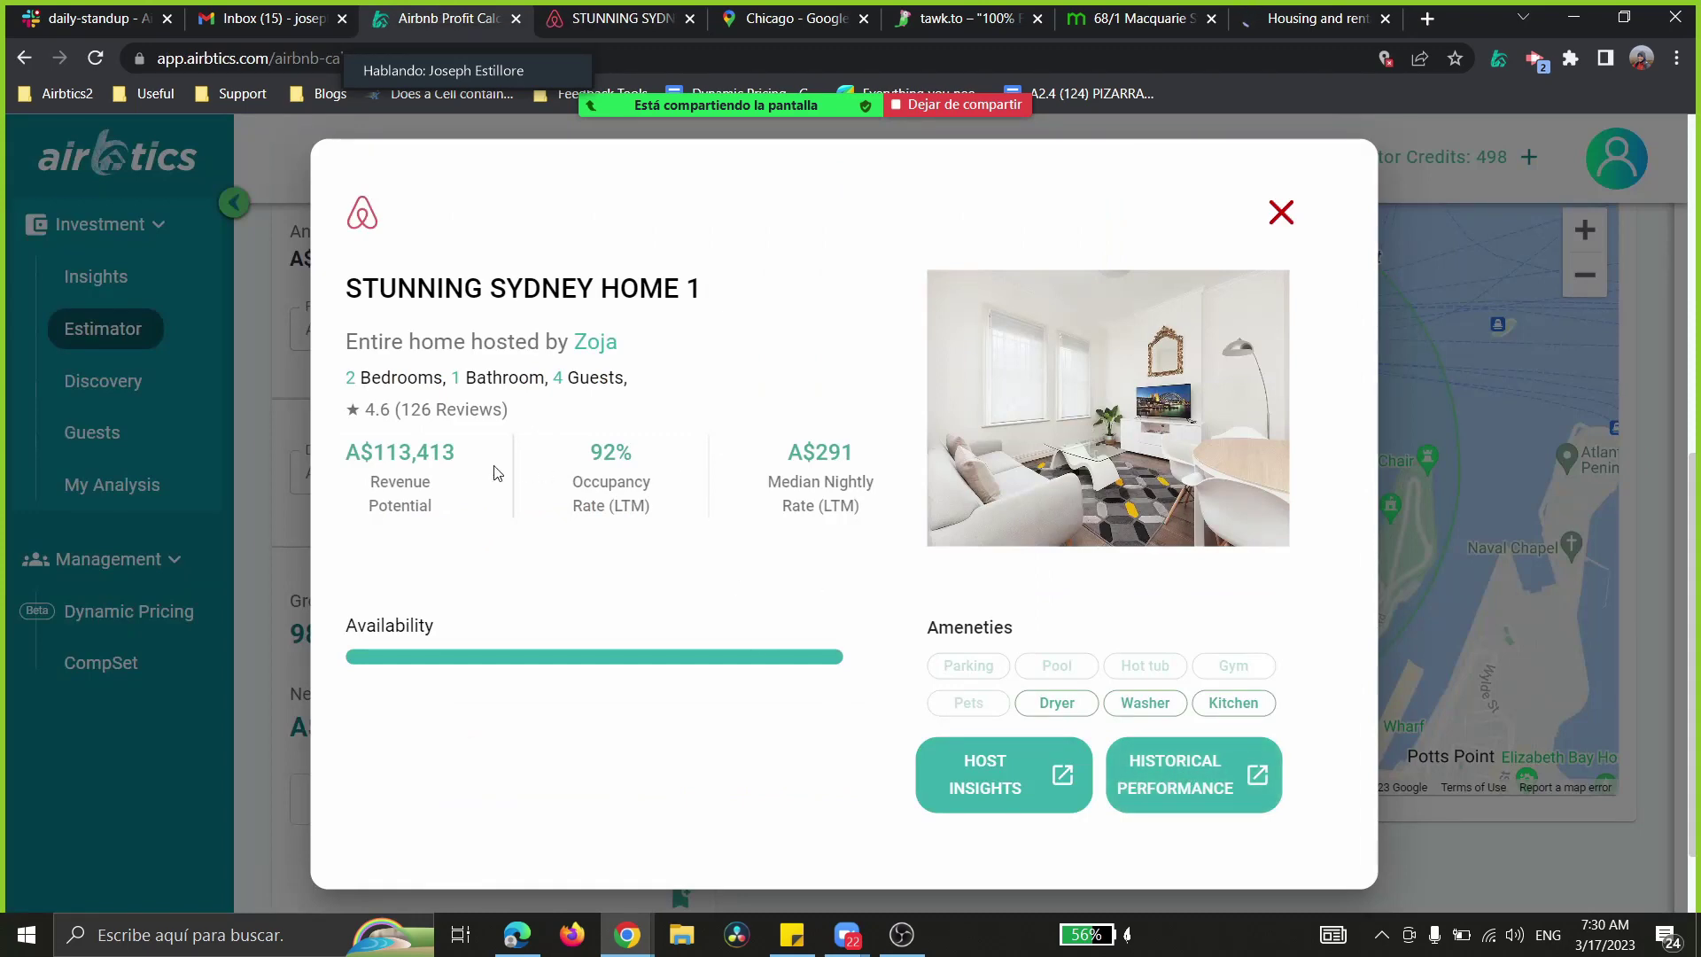
- Highlight the listing's revenue, occupancy and nightly rate figures, then close its details and card
drag(357, 454, 877, 482)
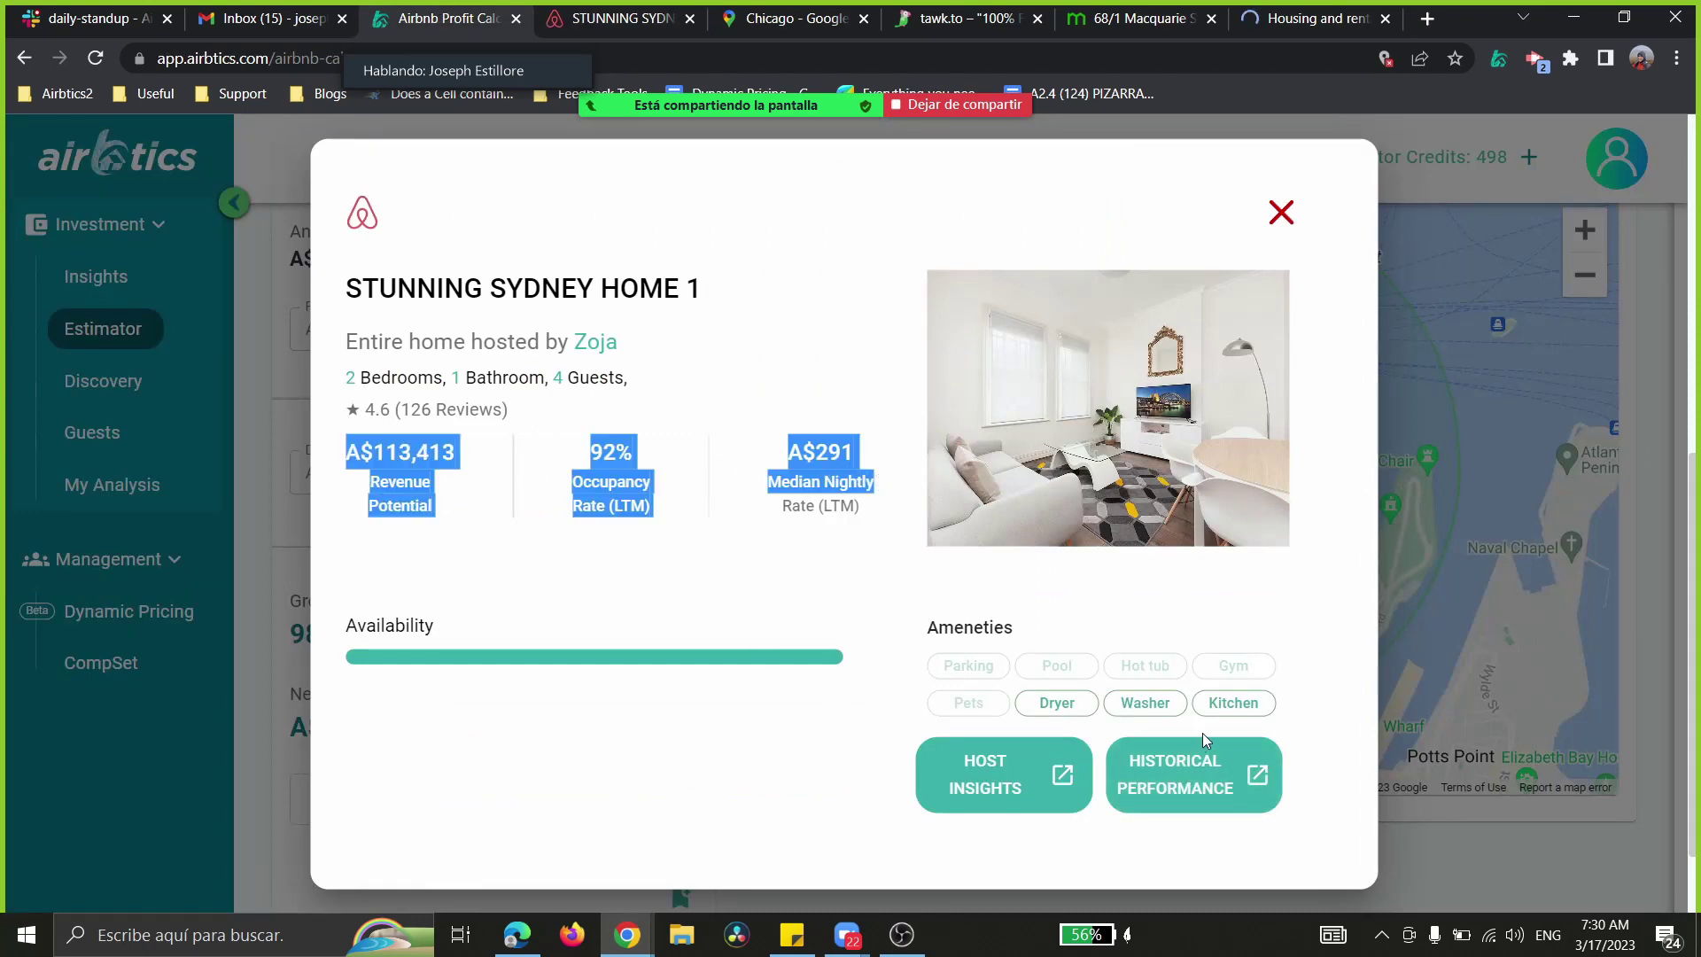
click(1281, 215)
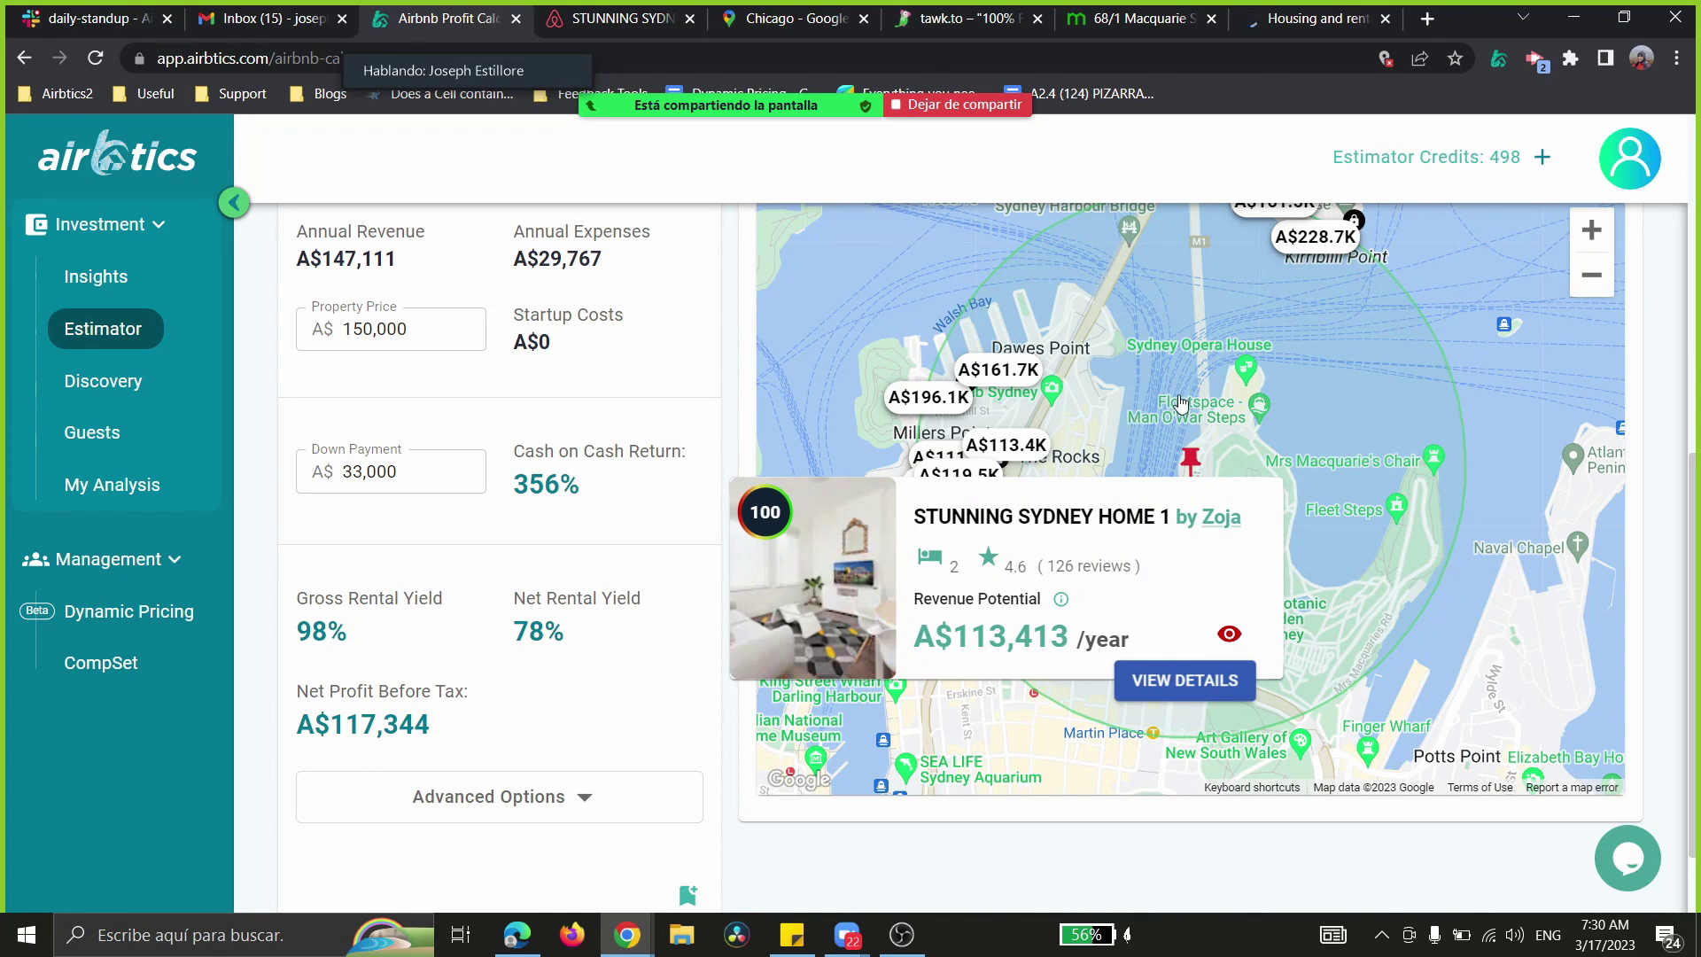
click(1190, 448)
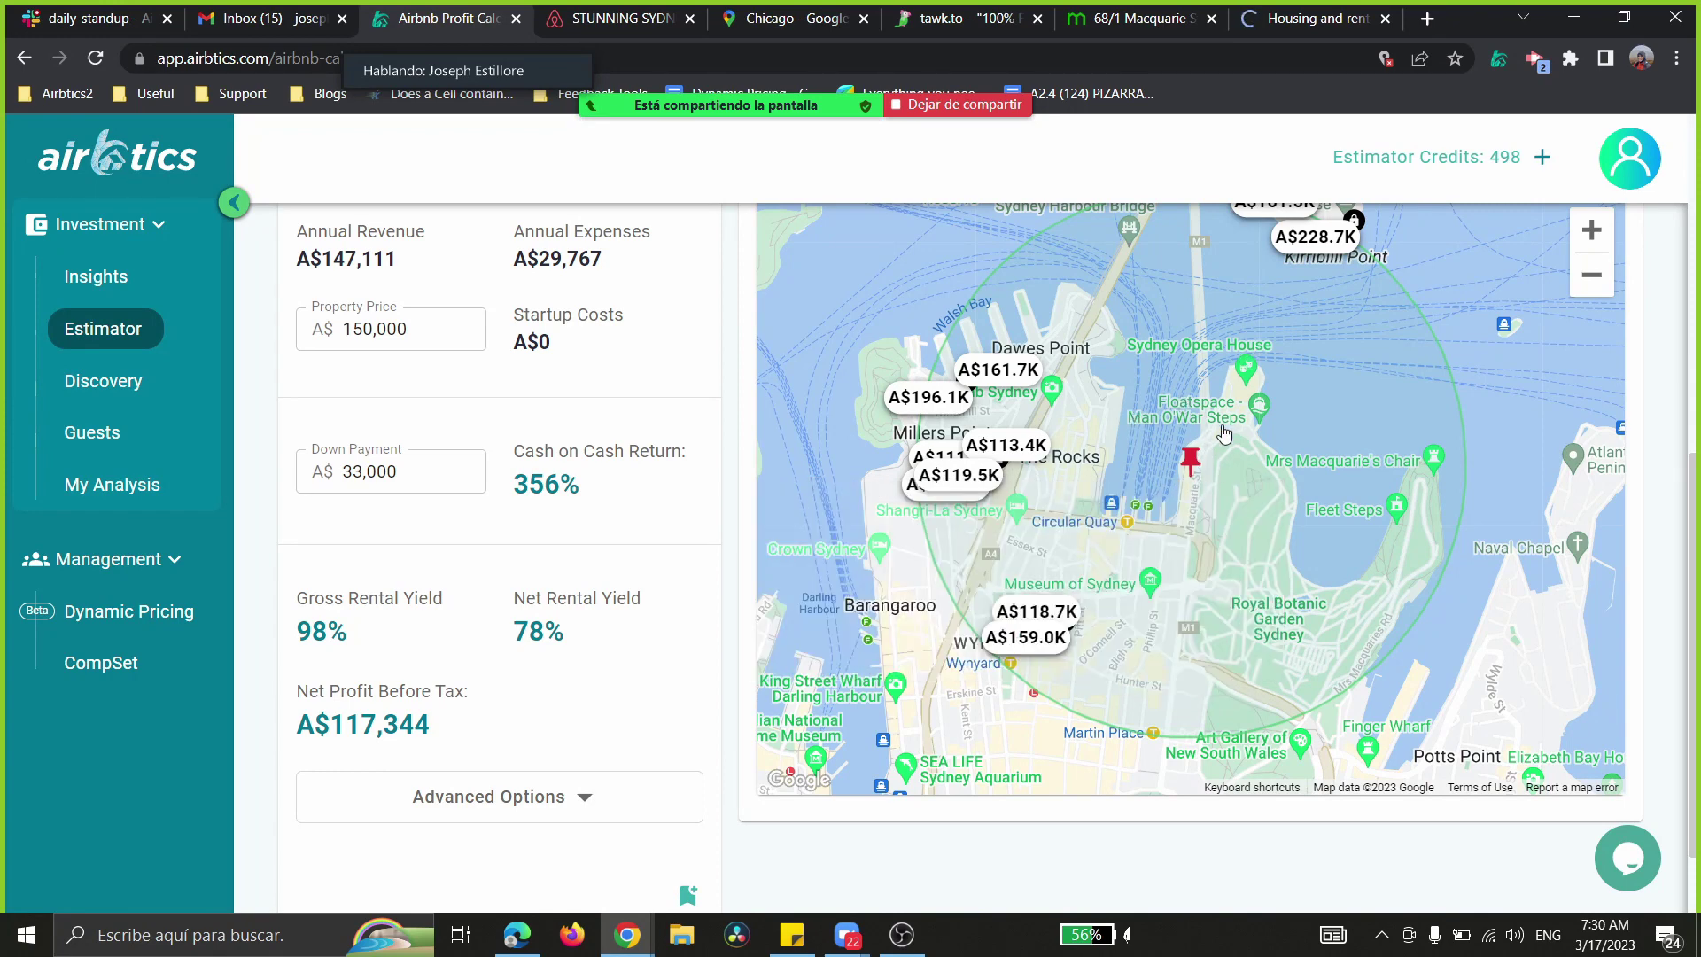
- Review the one-year historical performance (92% occupancy, A$292 median rate), then close both panels
click(1185, 463)
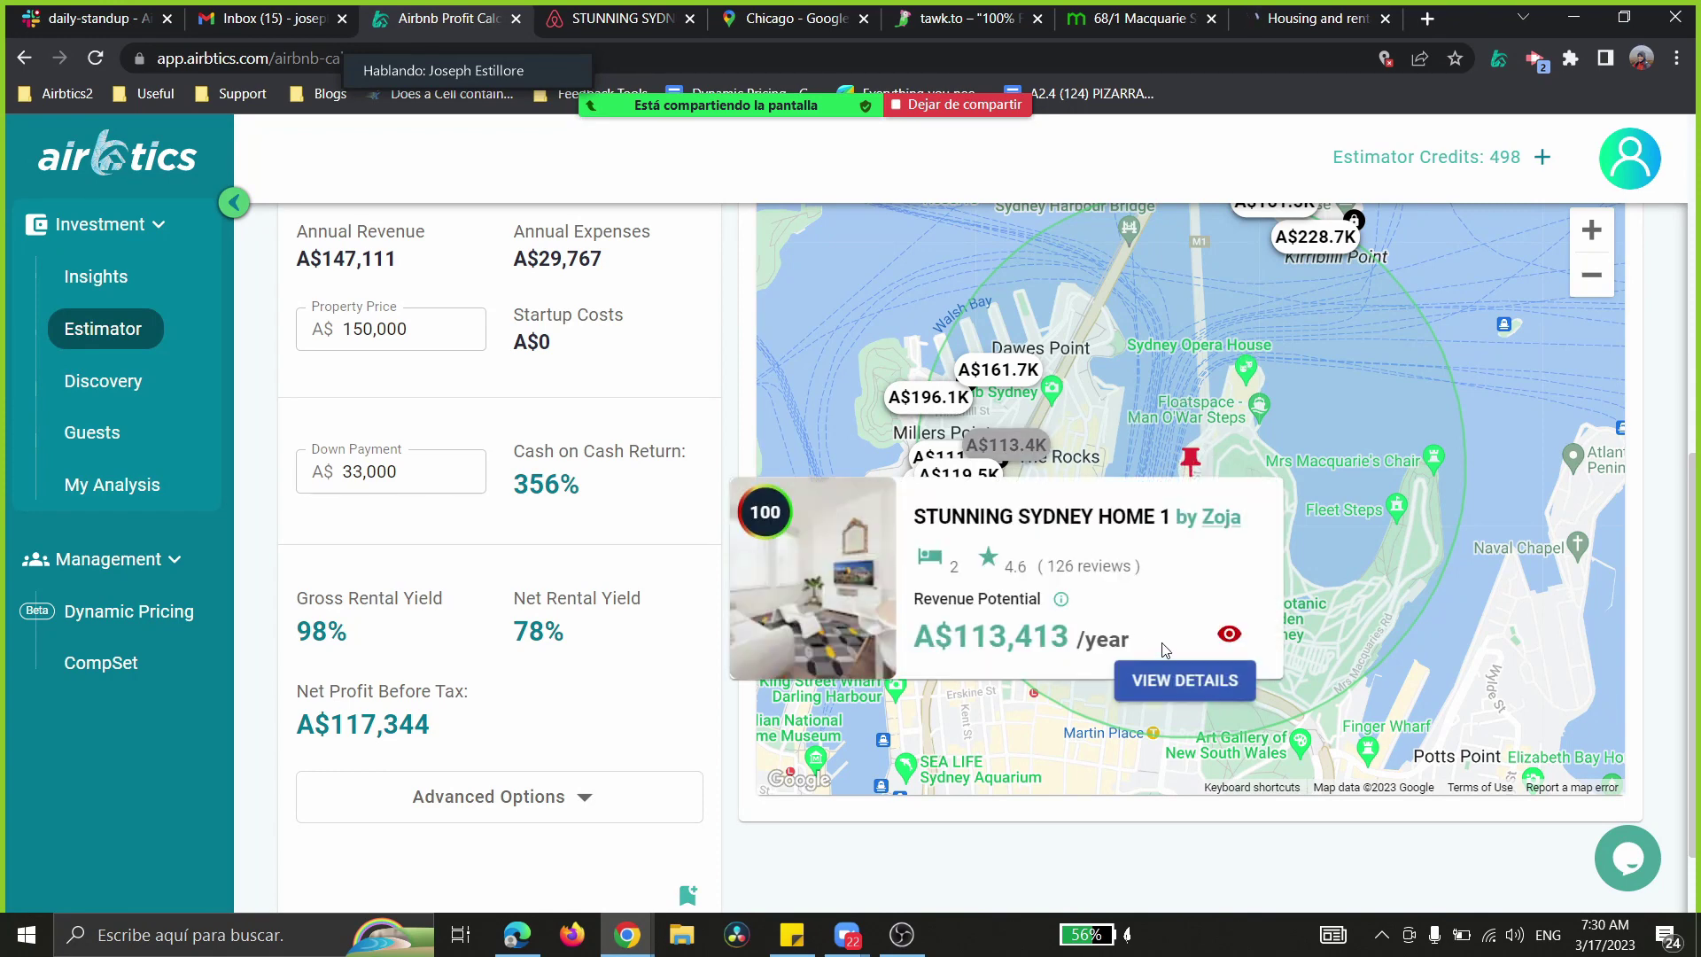
click(1185, 681)
click(1191, 778)
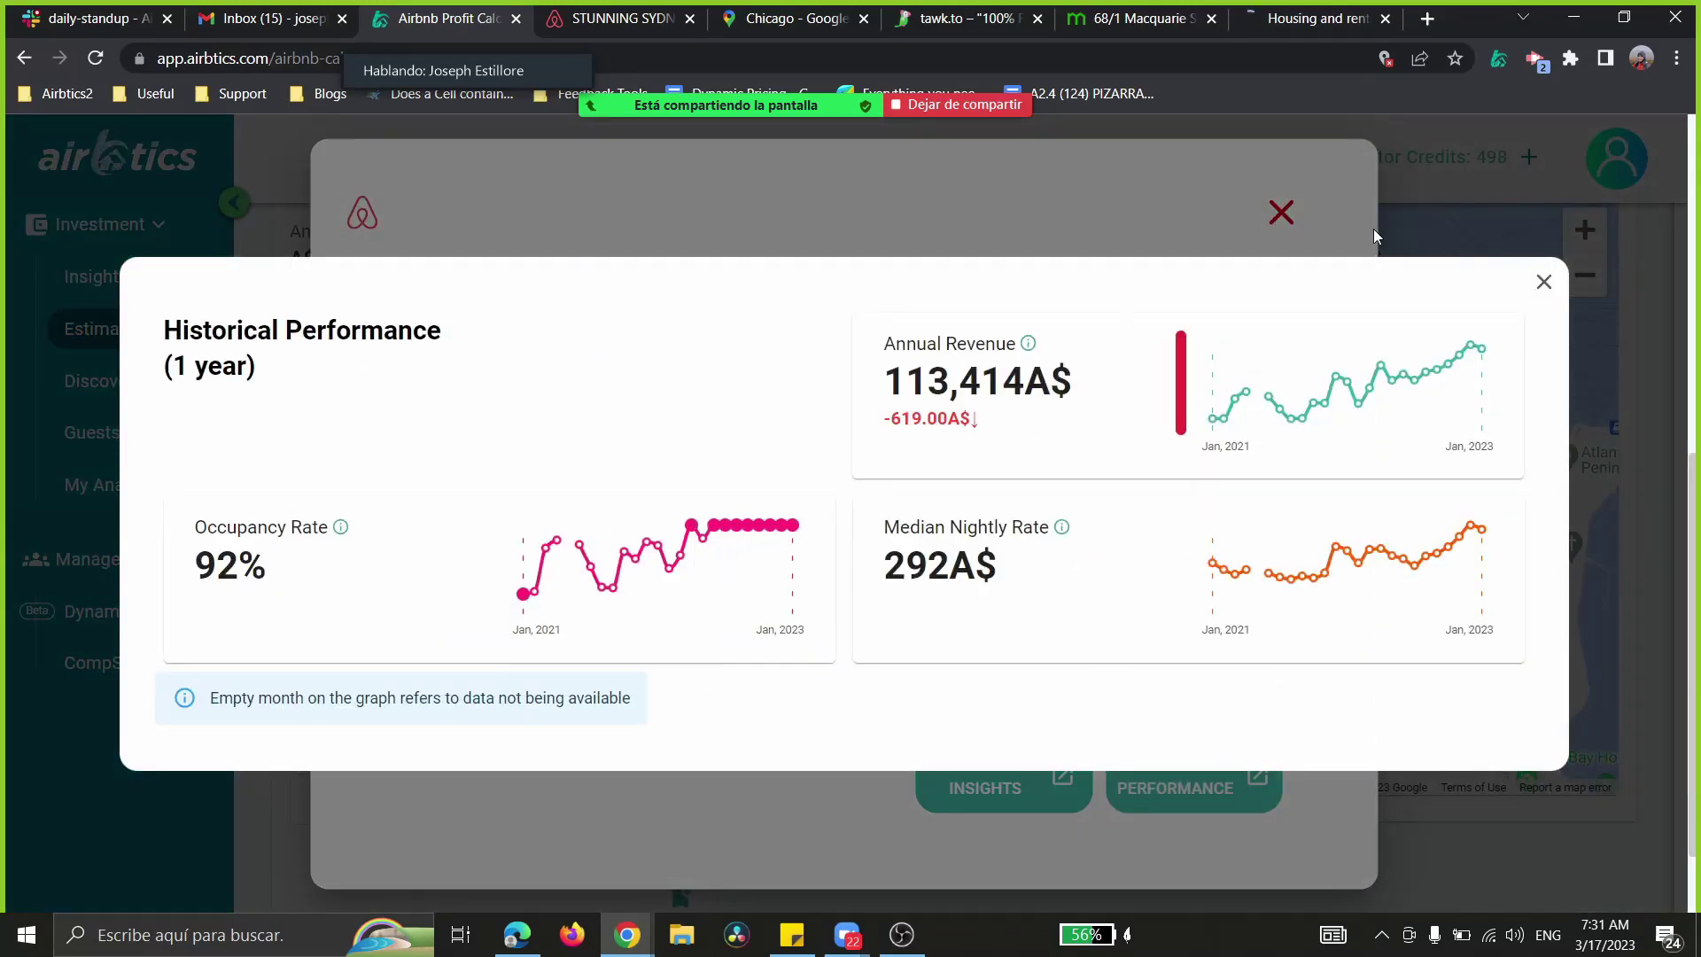
click(1543, 282)
click(1282, 213)
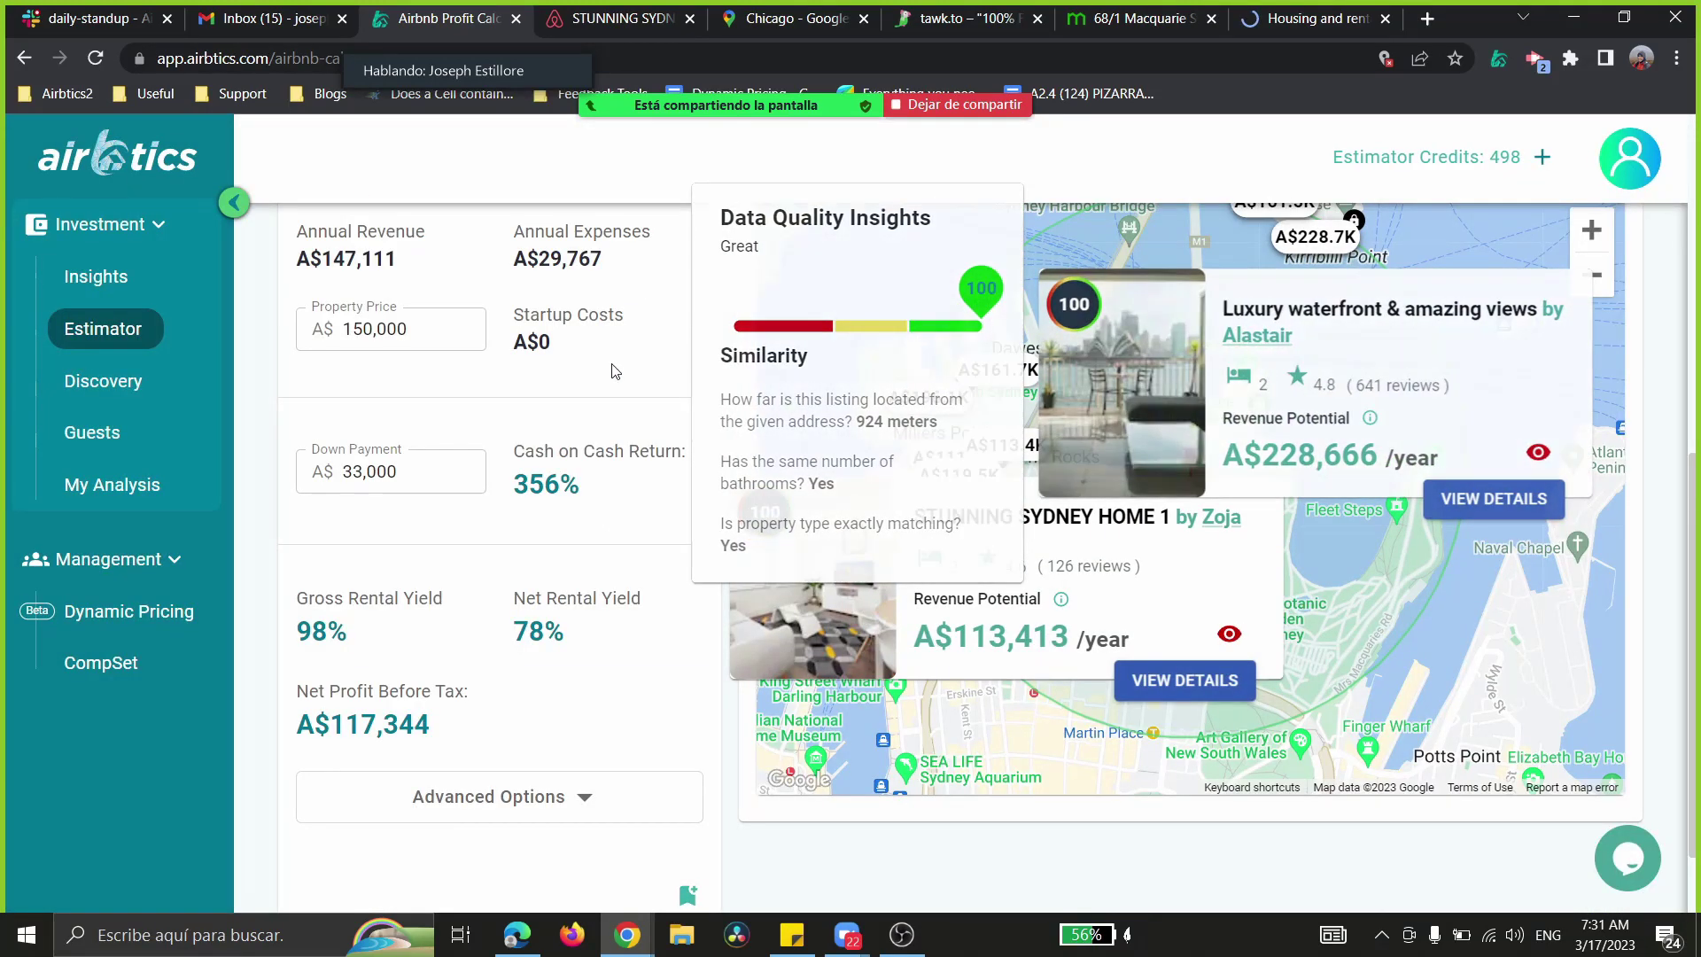
scroll(581, 364, up, 5)
scroll(549, 443, down, 3)
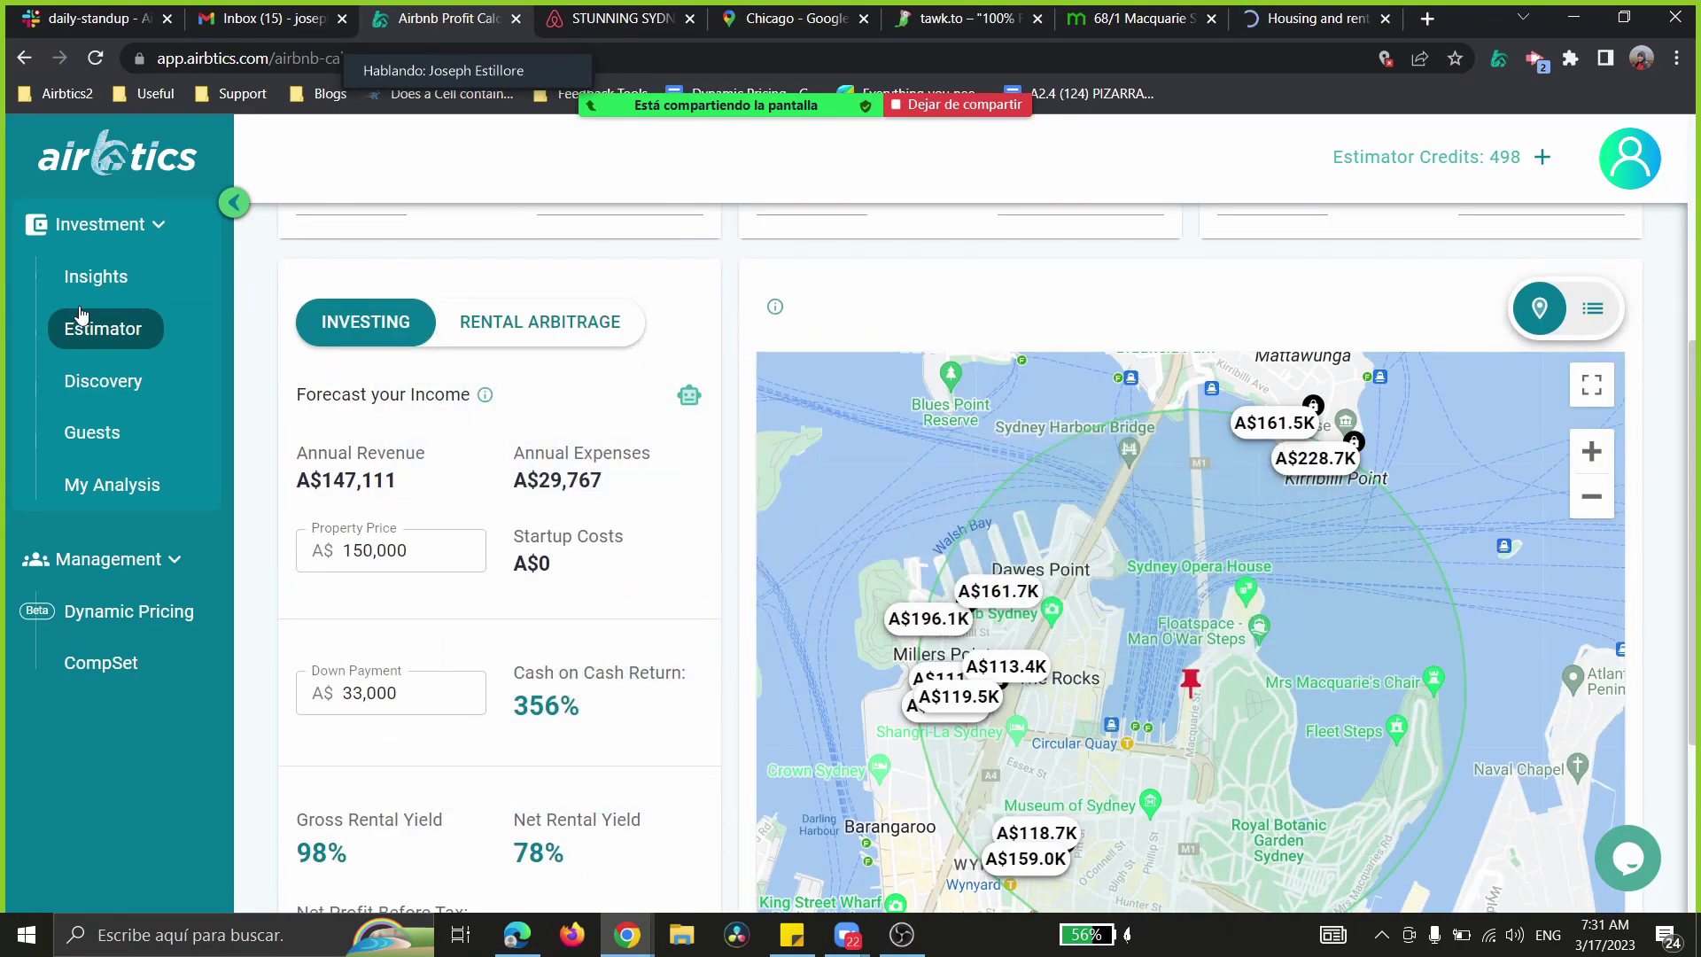
scroll(713, 461, up, 3)
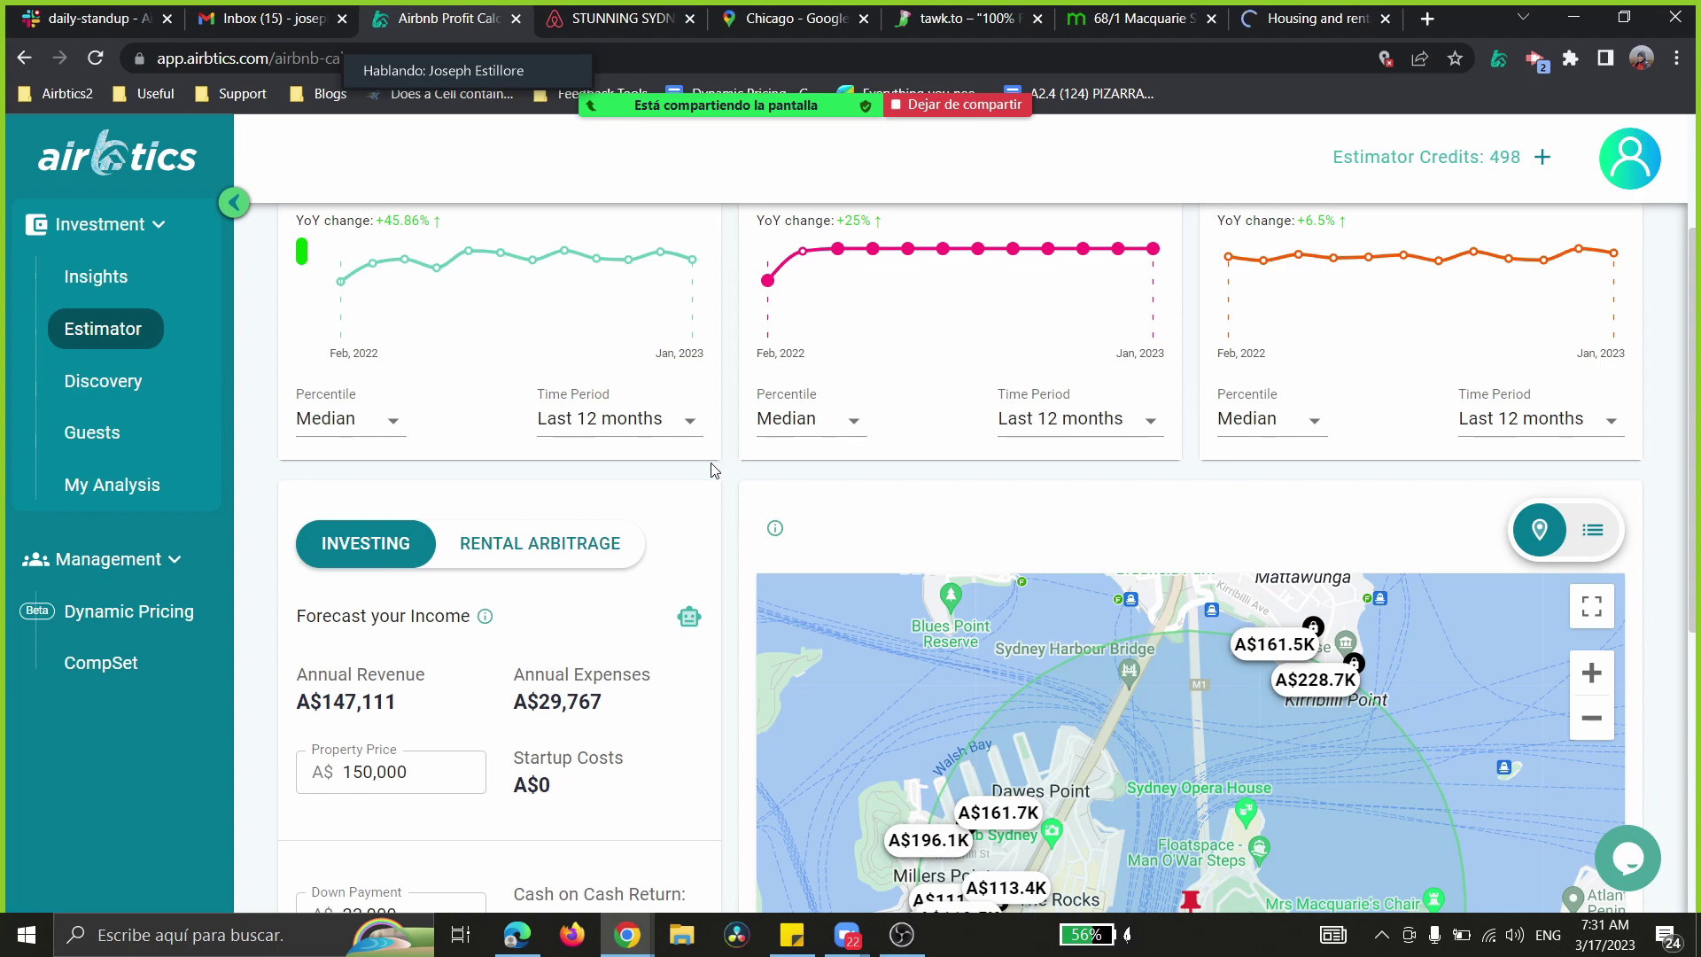
scroll(540, 424, up, 3)
scroll(771, 514, down, 3)
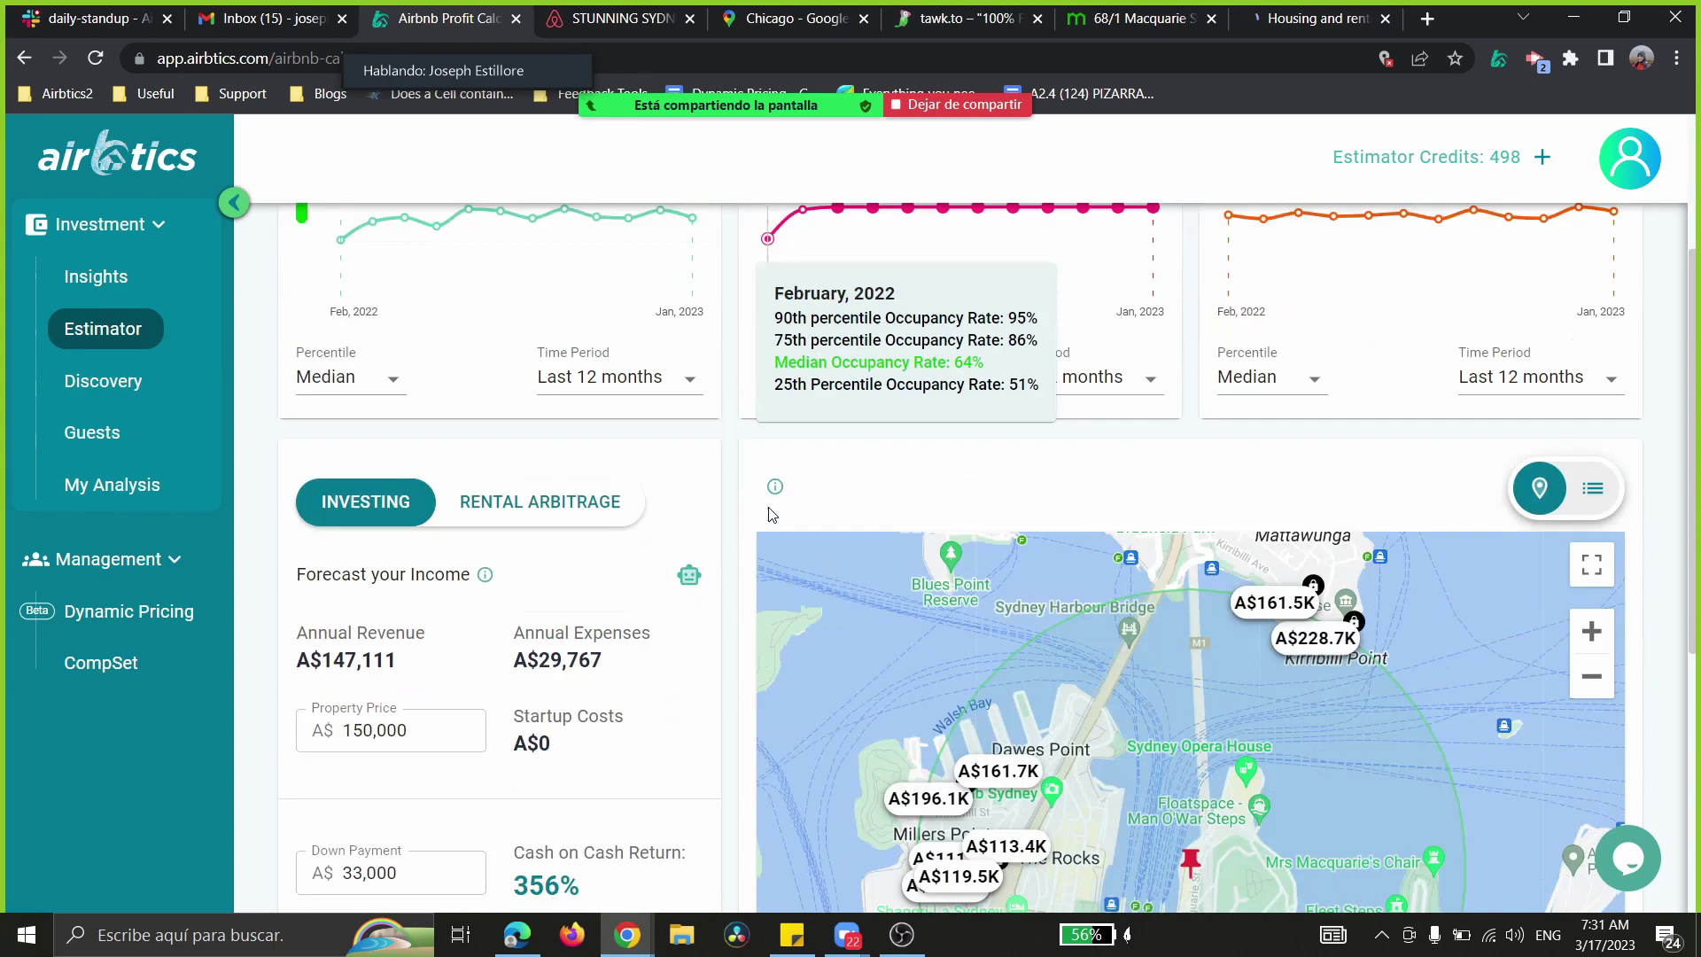
scroll(762, 501, down, 1)
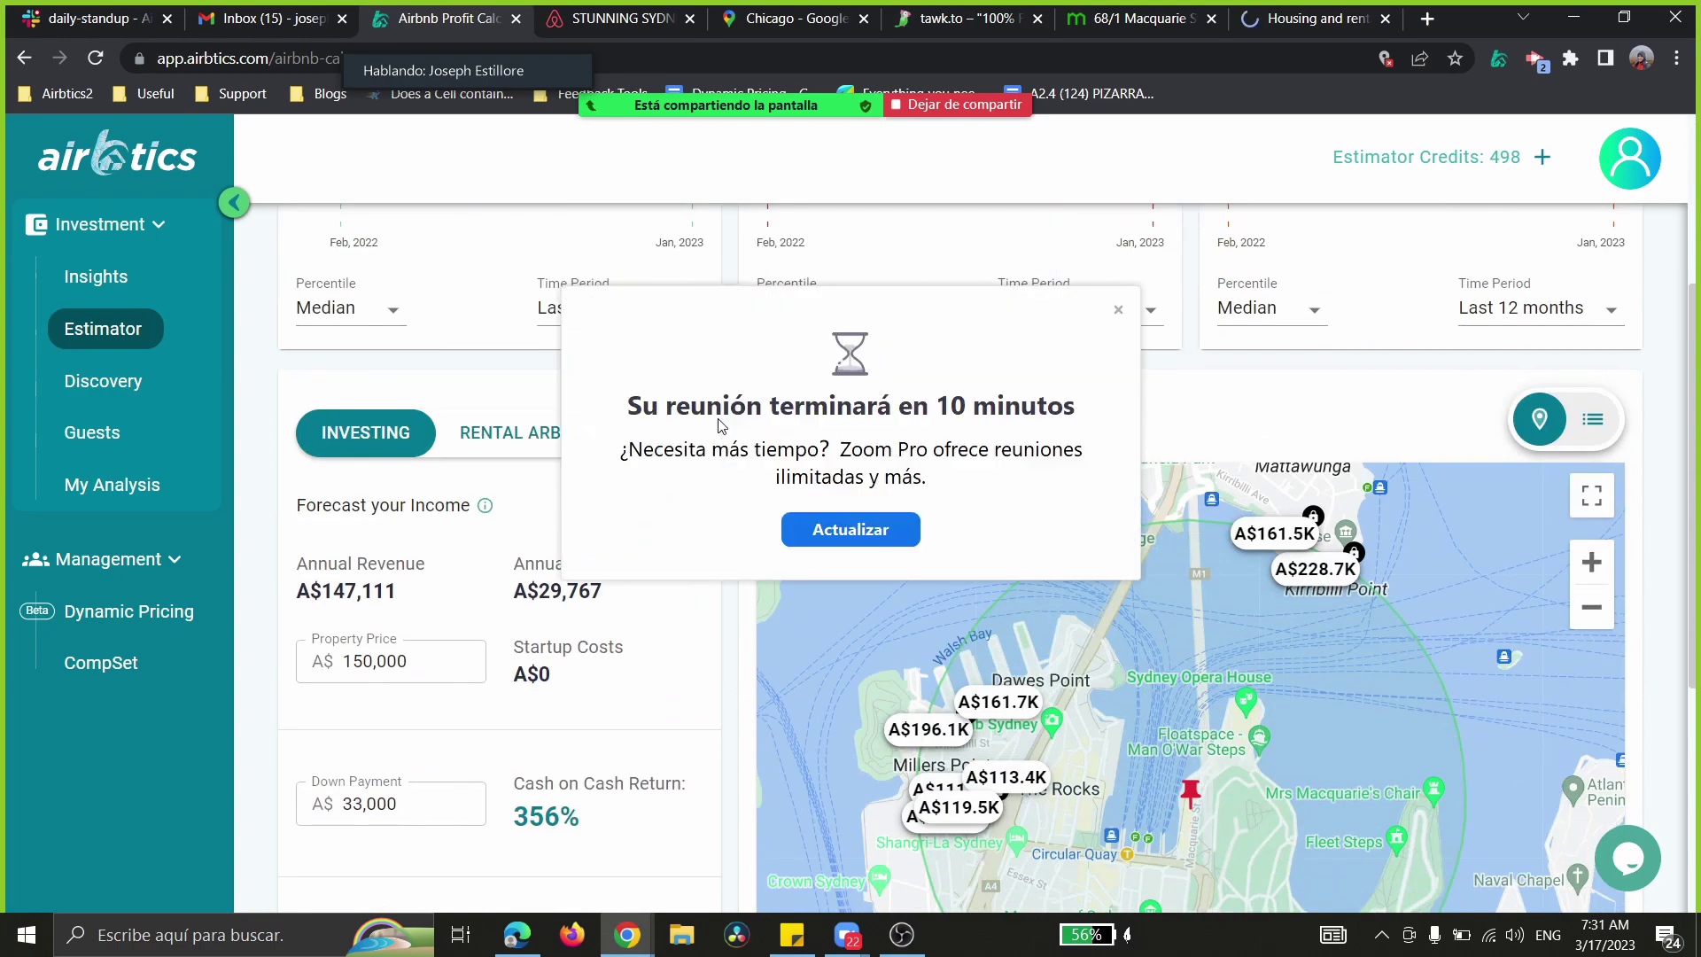
click(1118, 309)
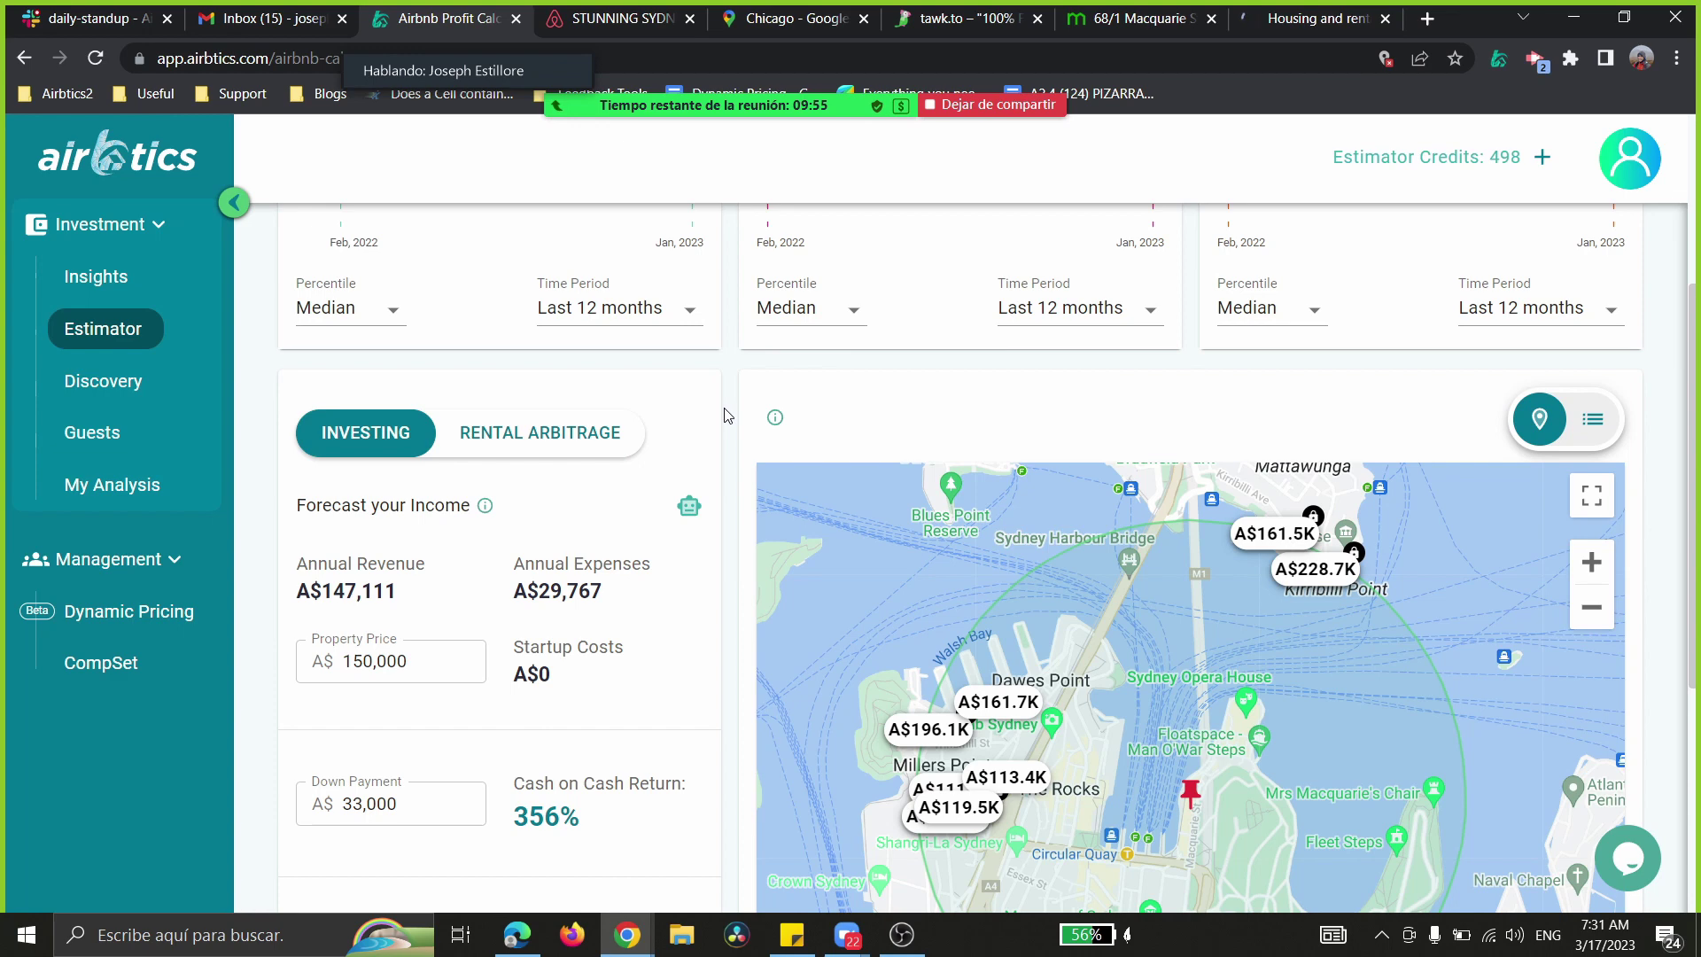
scroll(718, 431, down, 1)
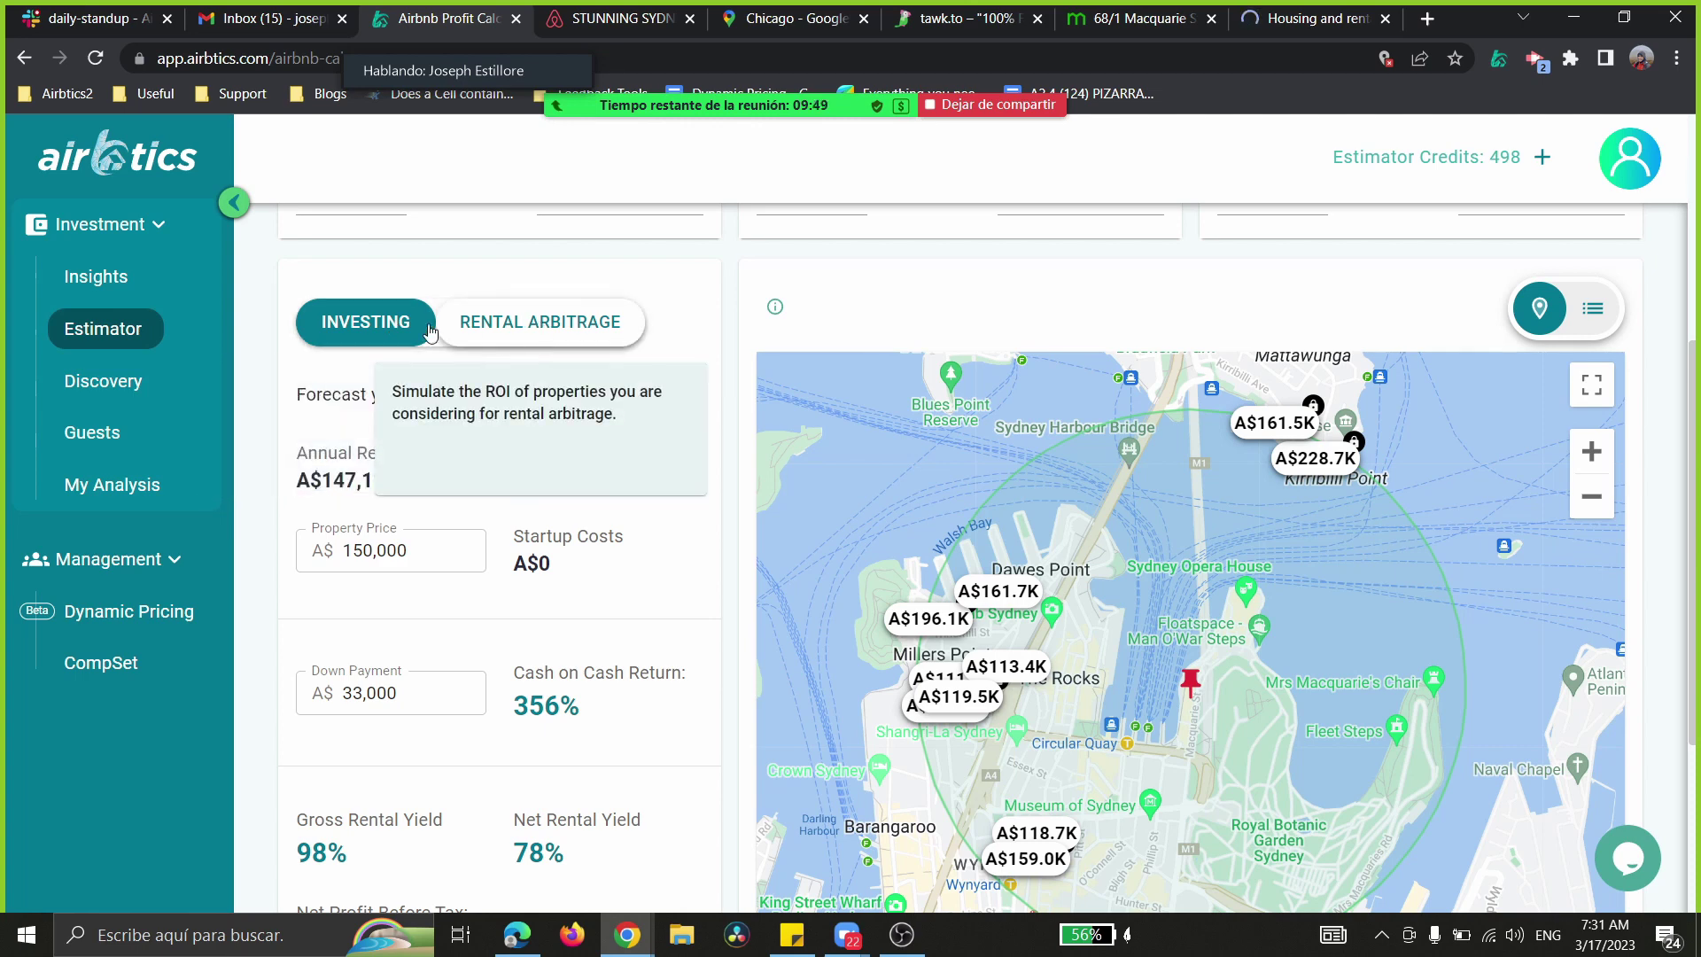
click(538, 328)
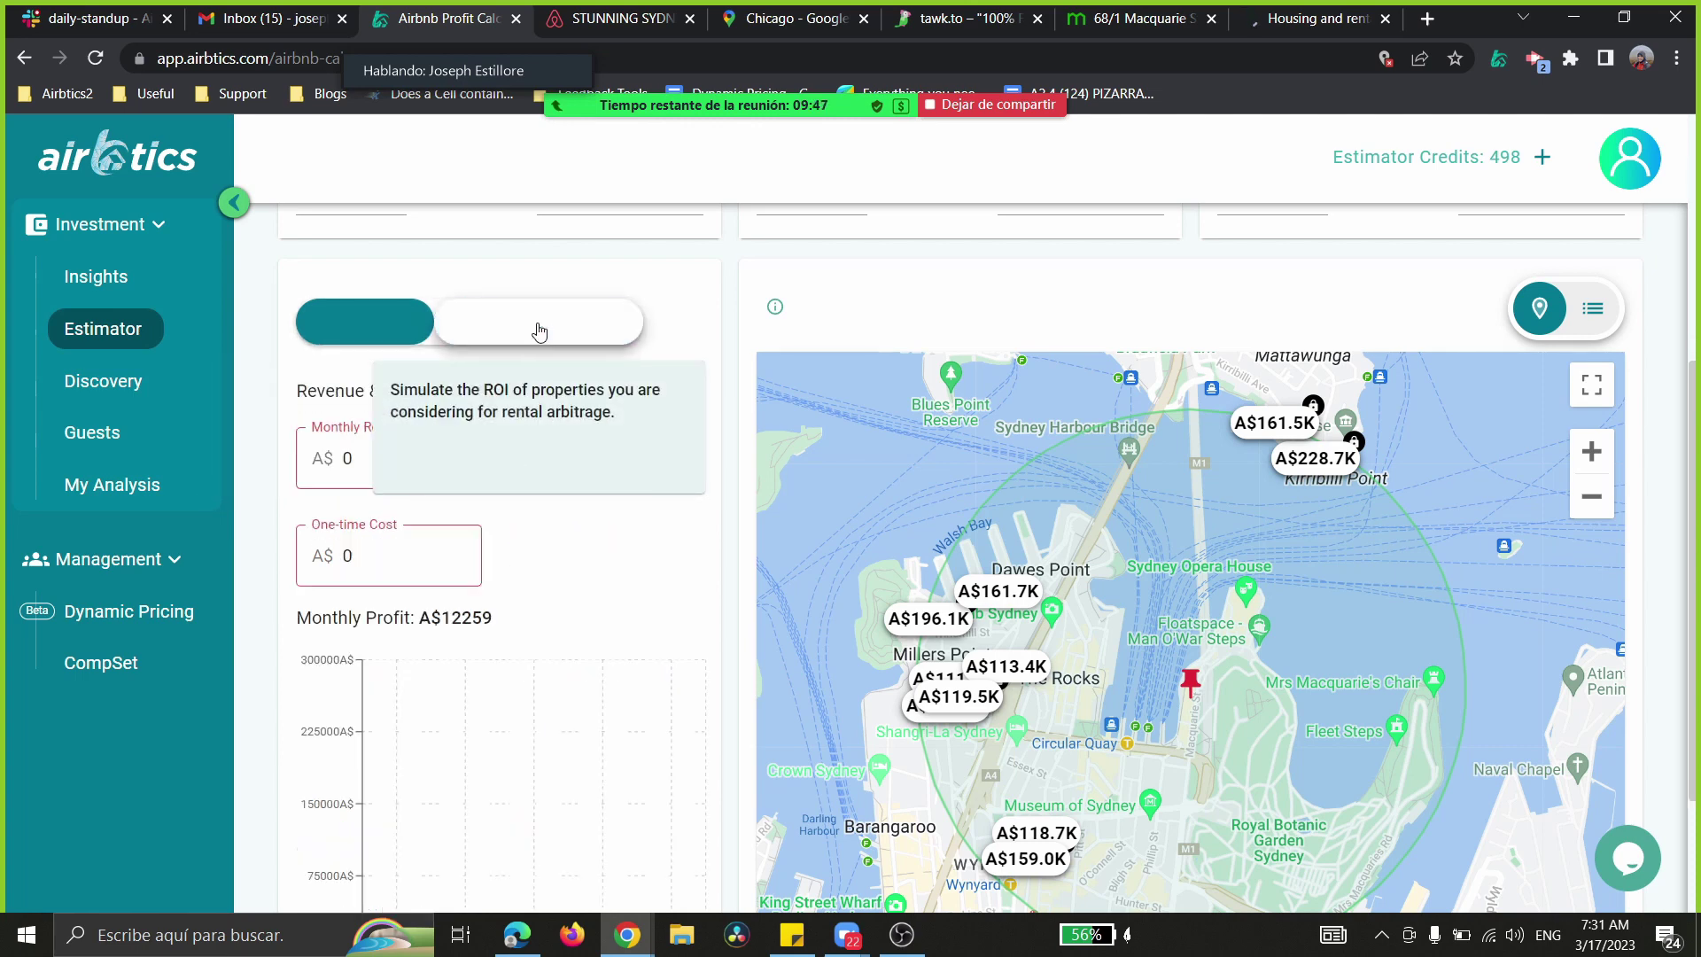
click(385, 449)
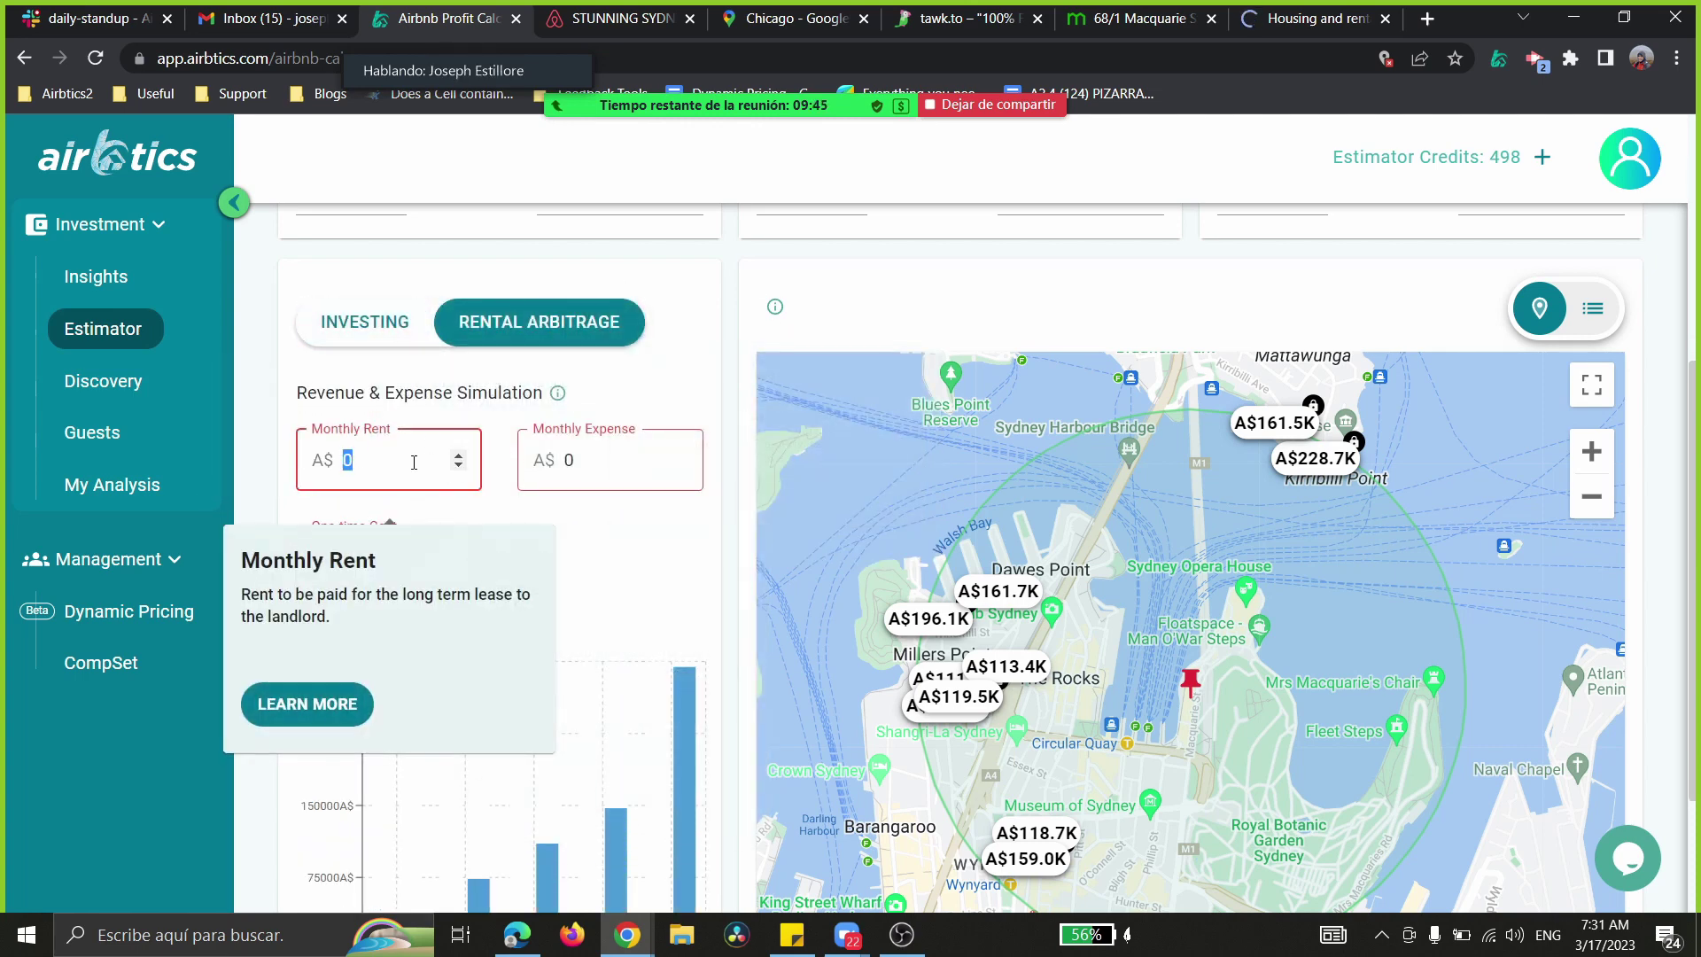
text(2000)
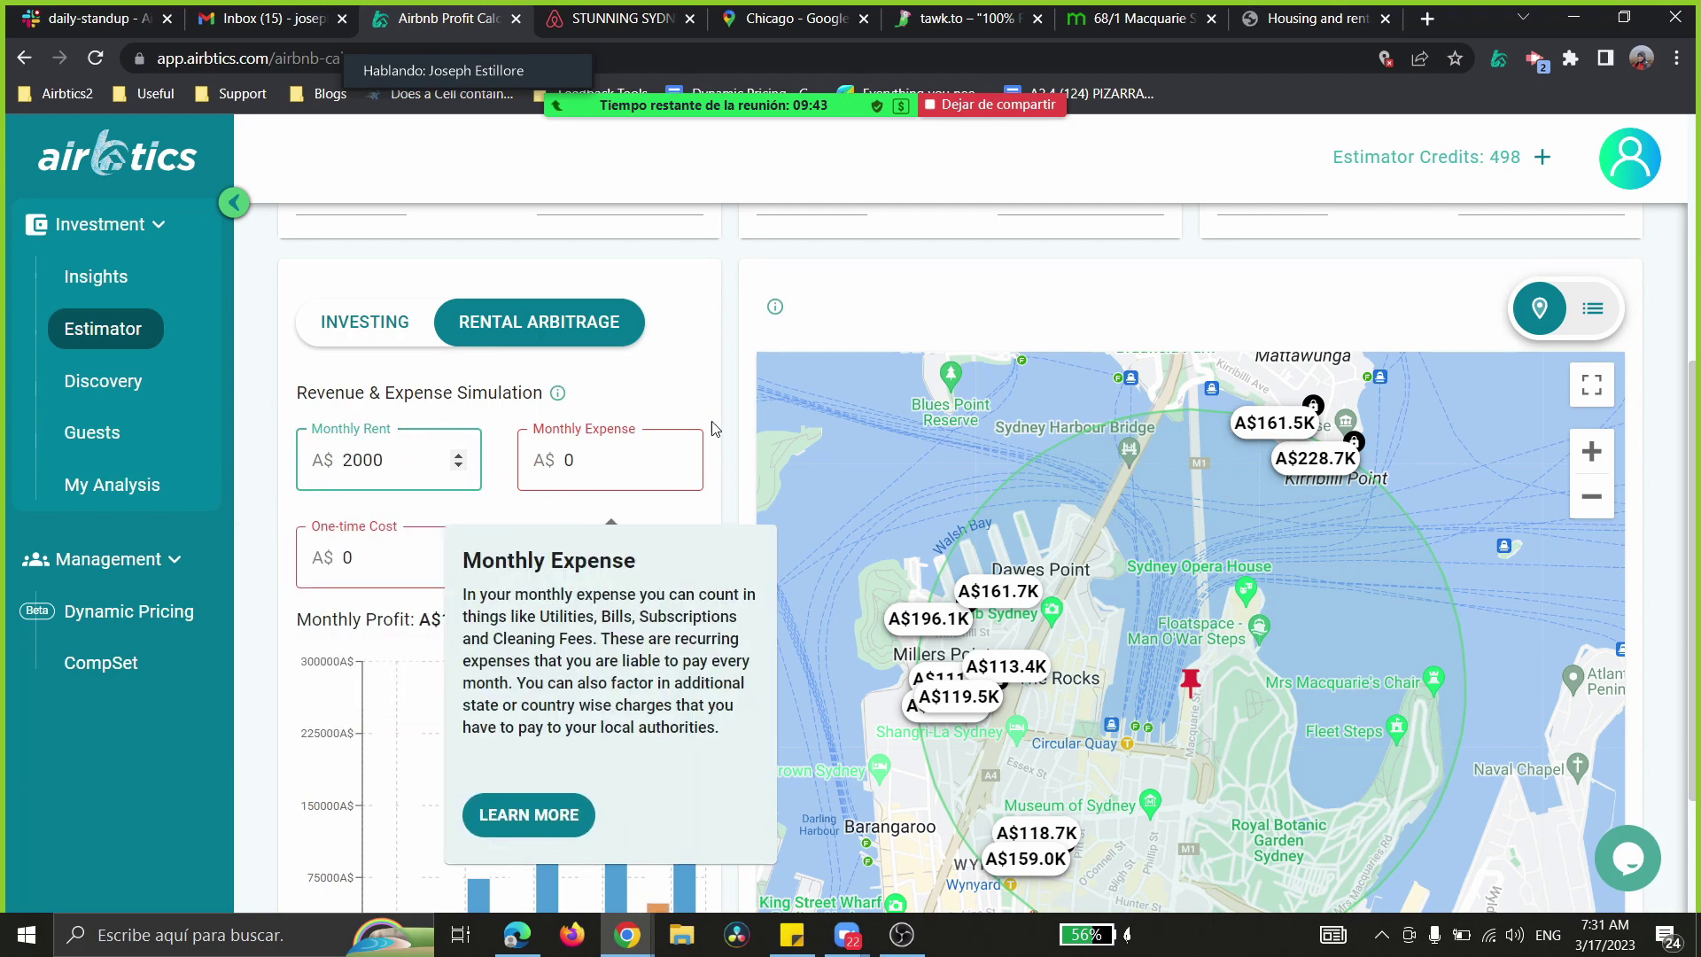
click(714, 372)
scroll(714, 372, down, 3)
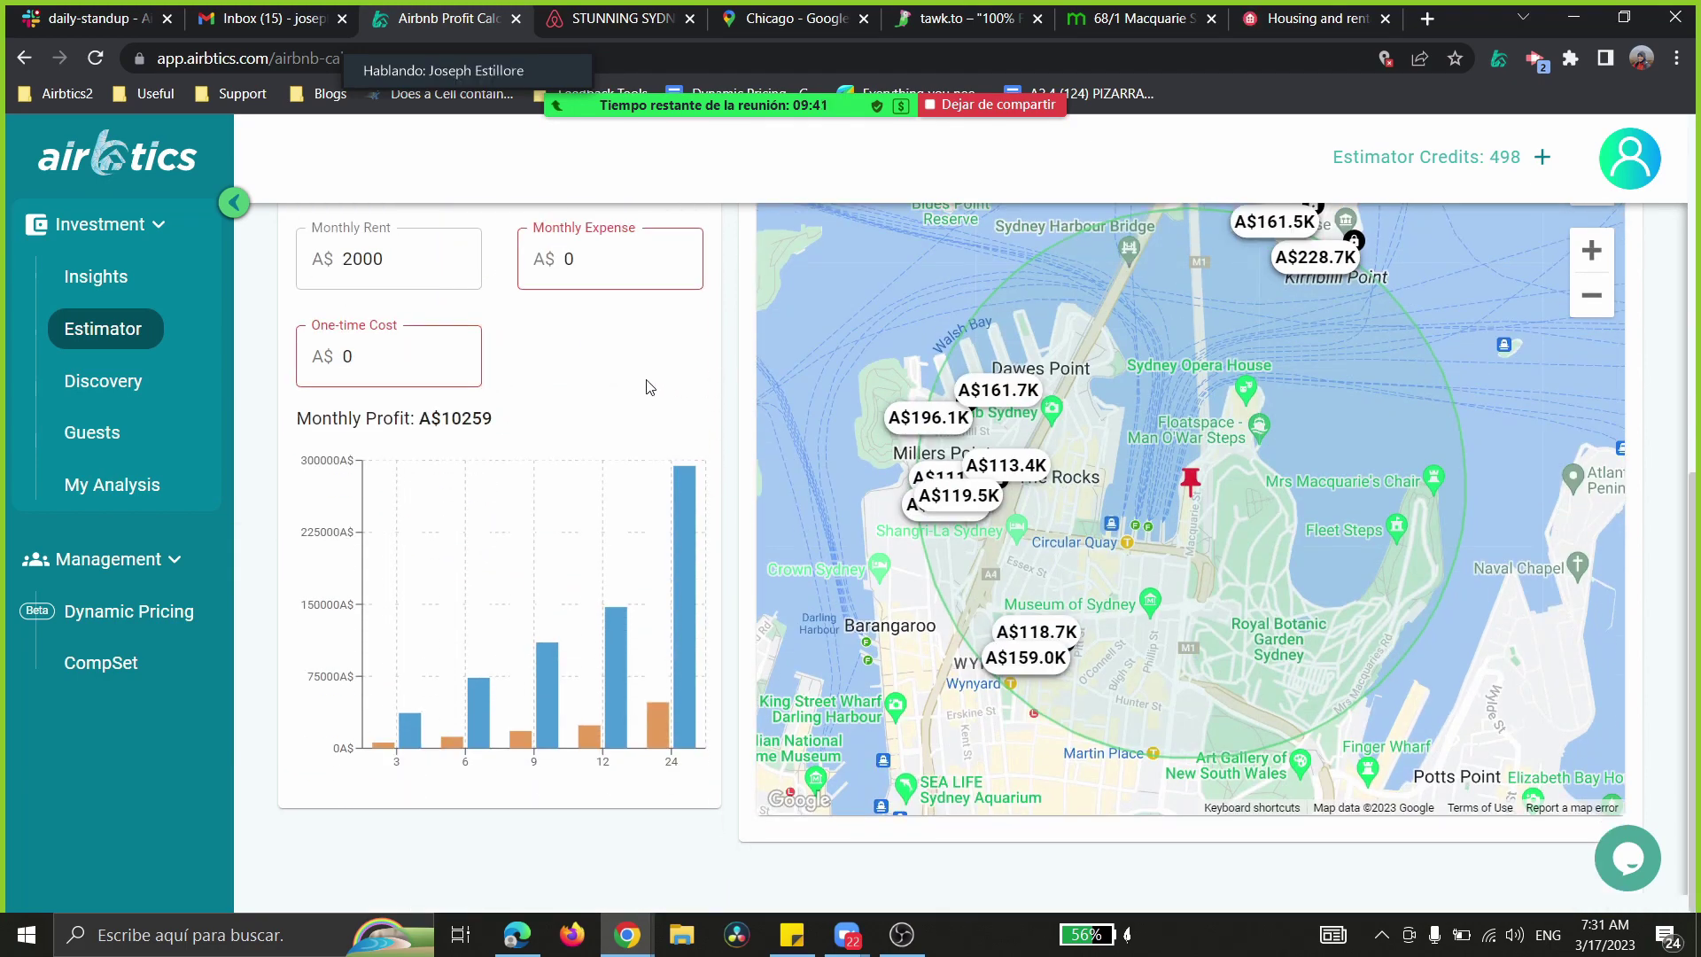
scroll(648, 383, up, 1)
mouse_move(648, 379)
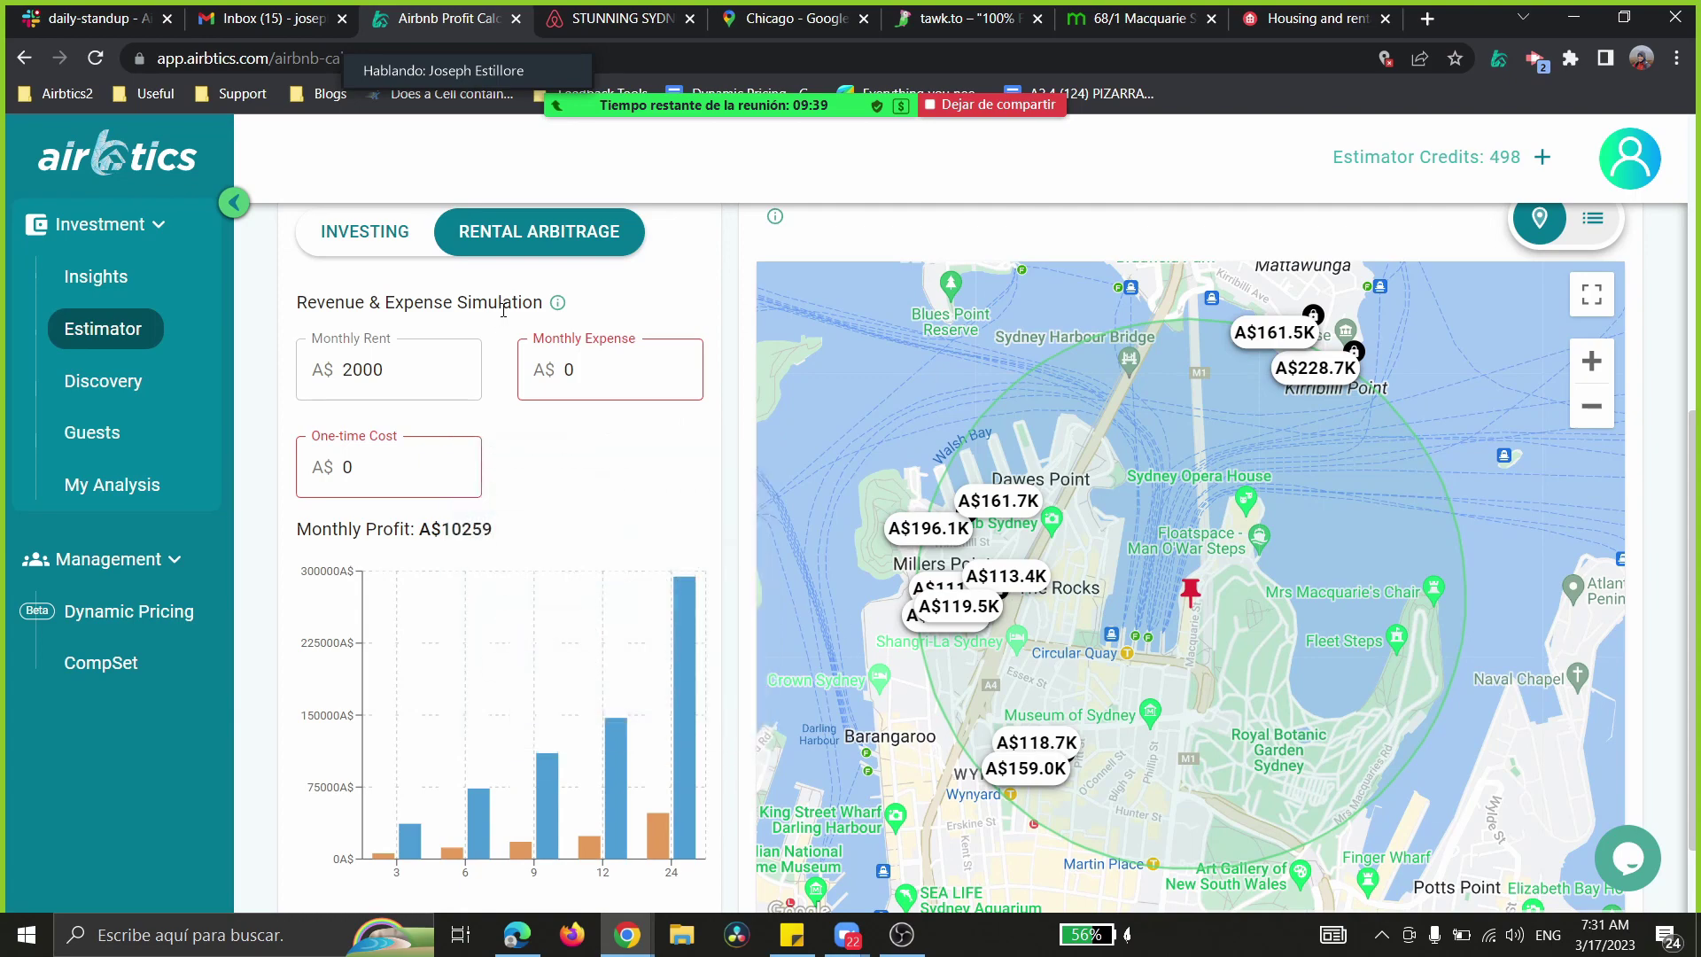
click(1134, 18)
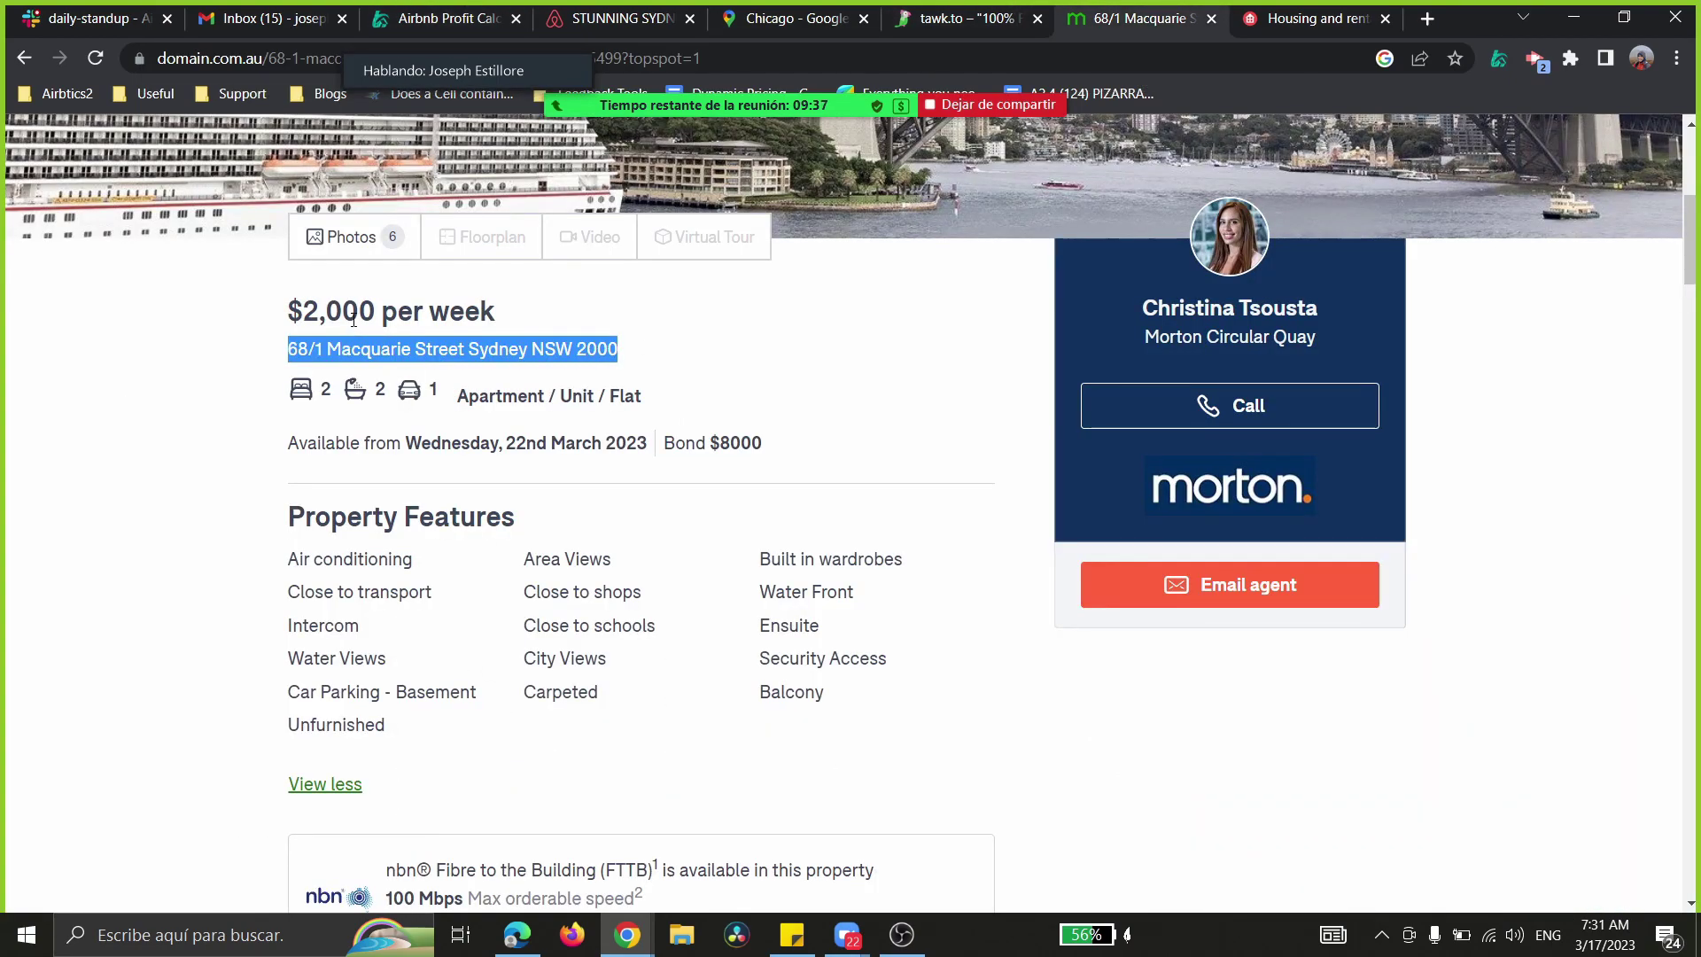
click(418, 18)
double_click(390, 369)
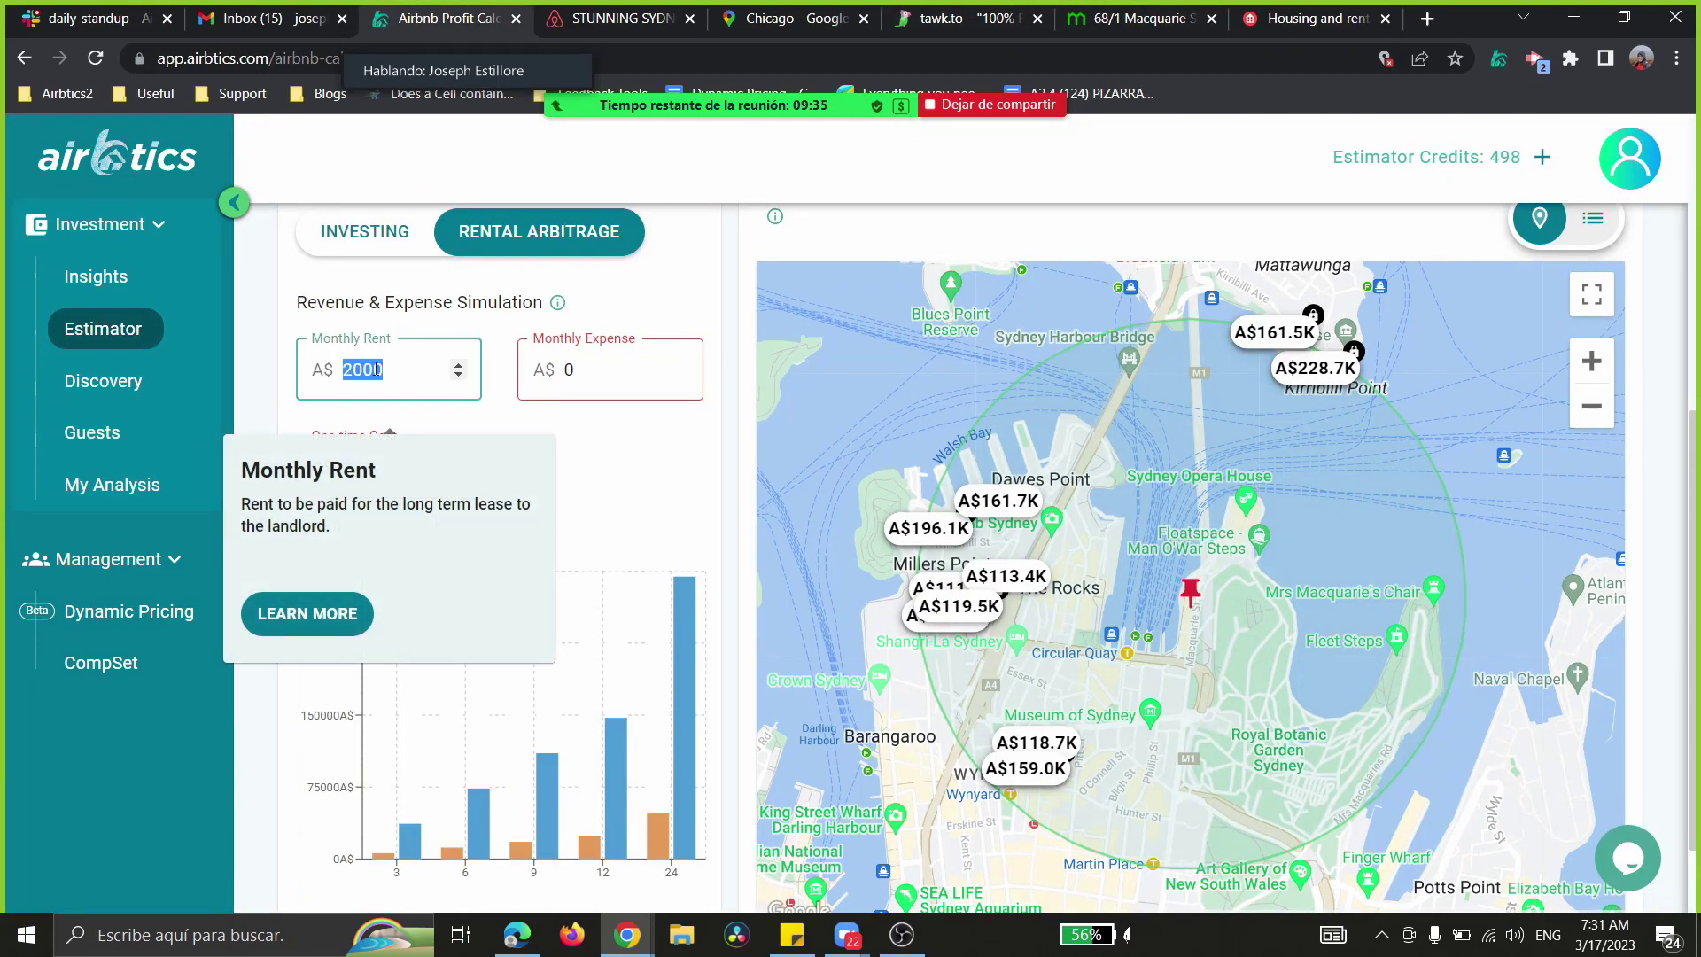
click(390, 369)
drag(385, 371, 315, 371)
text(8000)
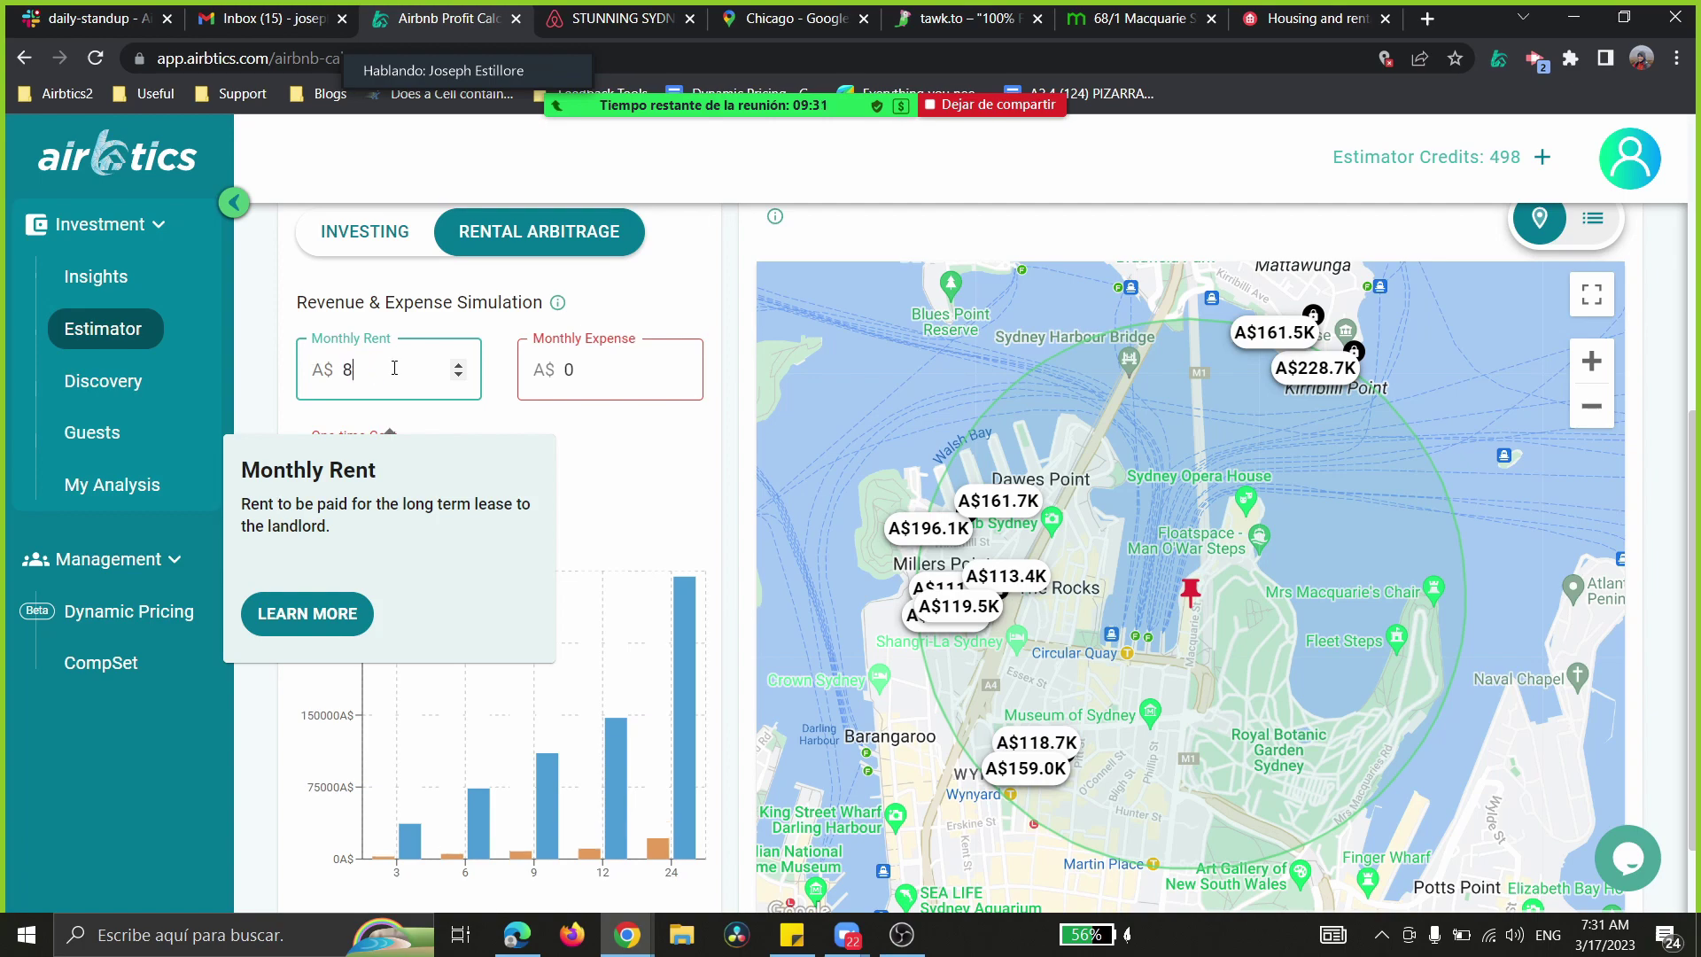
mouse_move(309, 464)
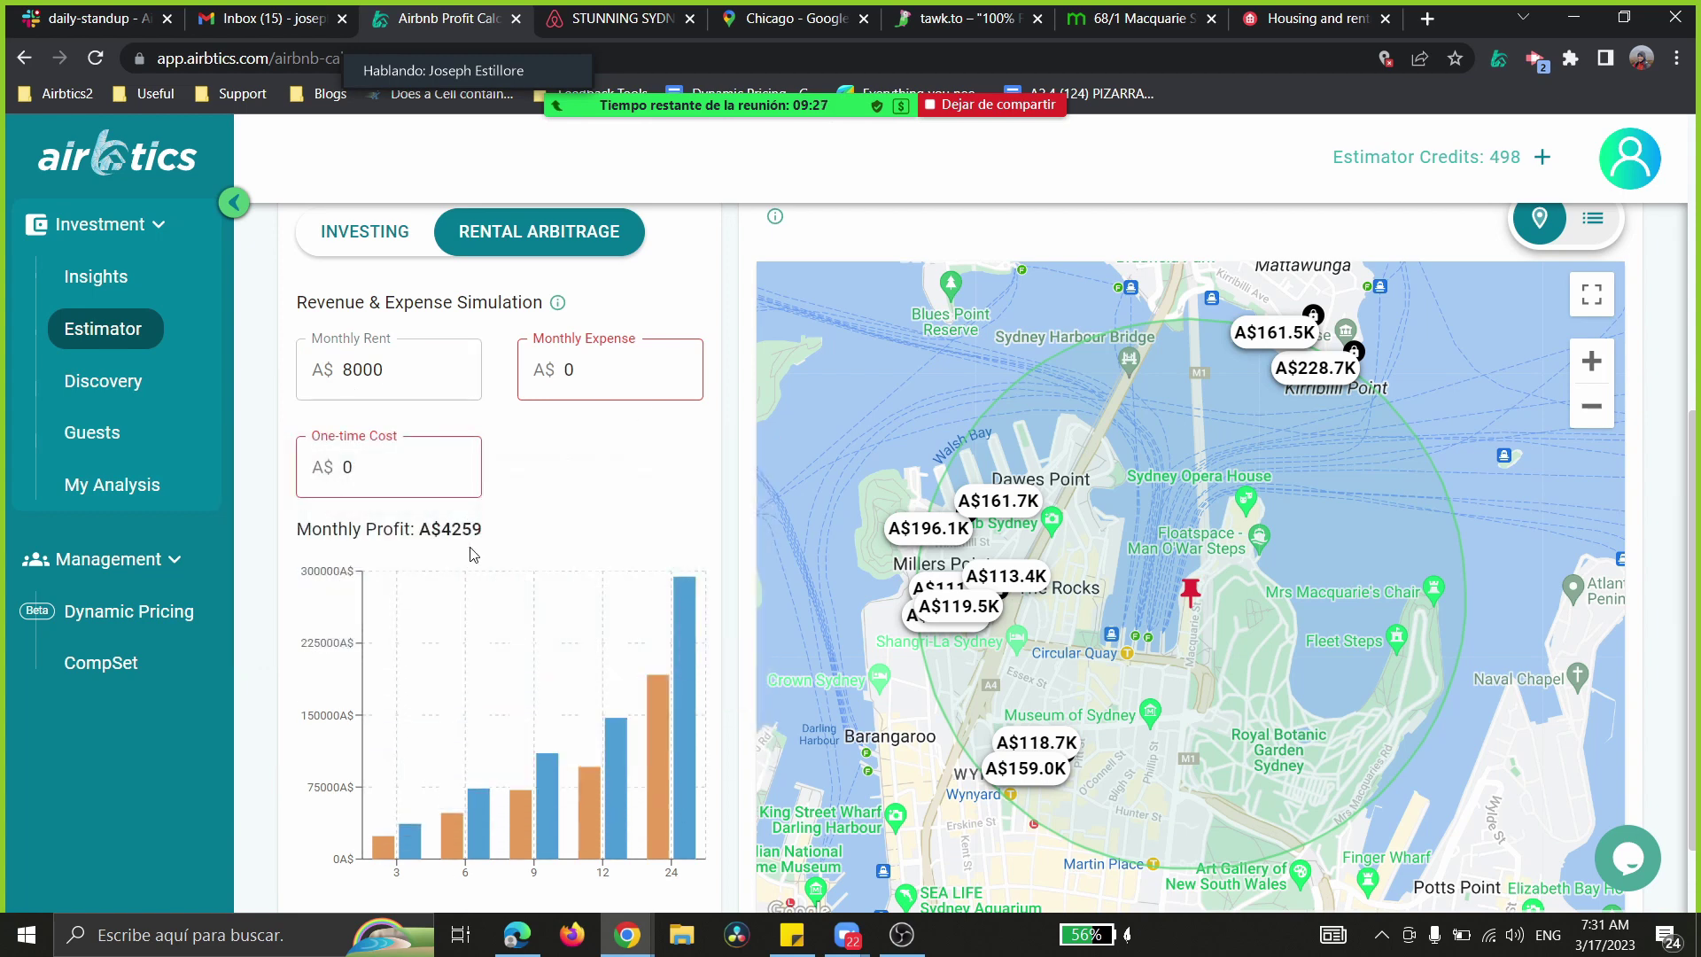
mouse_move(379, 531)
mouse_move(443, 524)
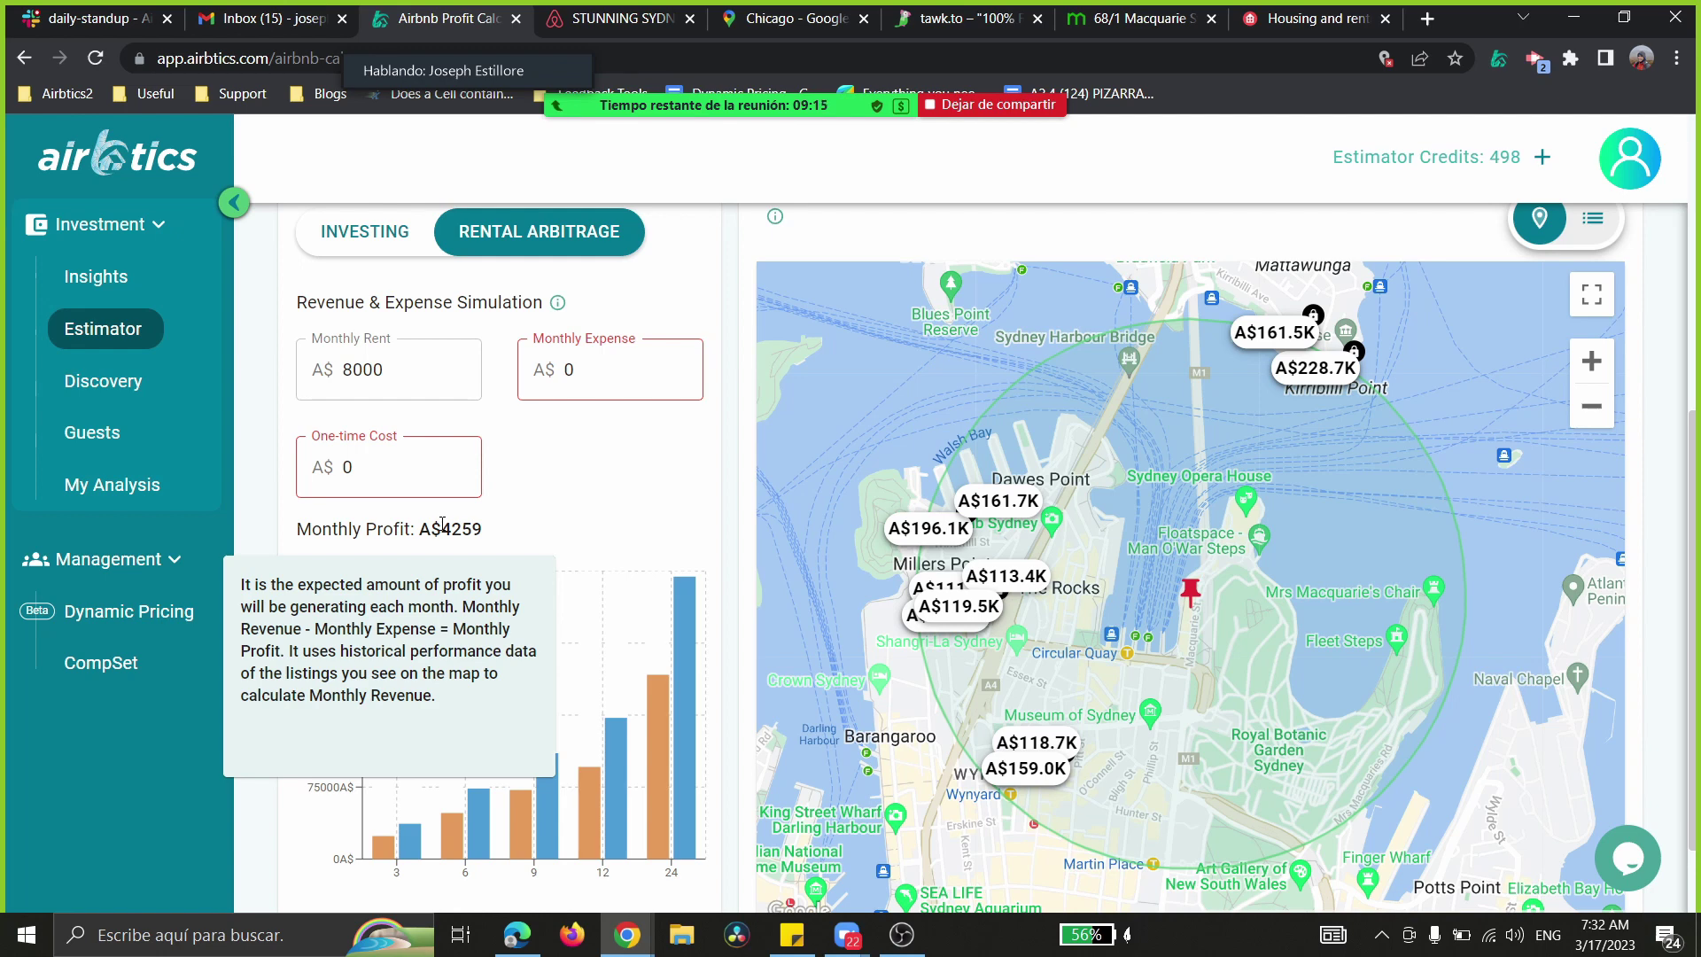
mouse_move(406, 464)
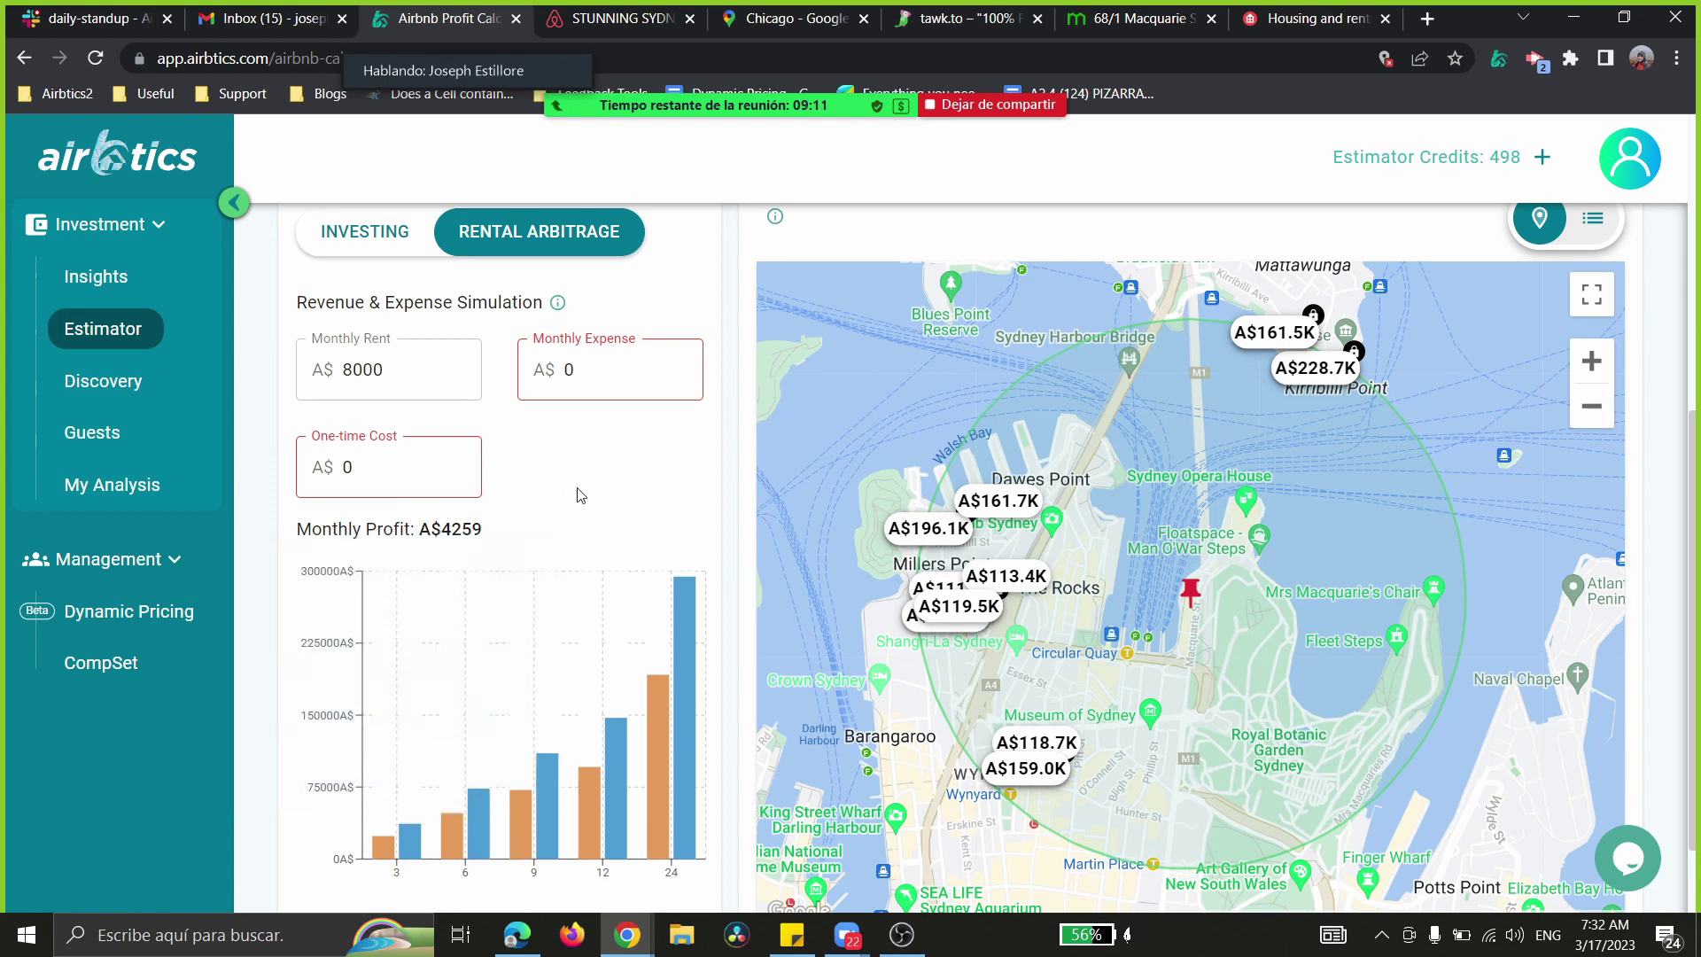
mouse_move(381, 722)
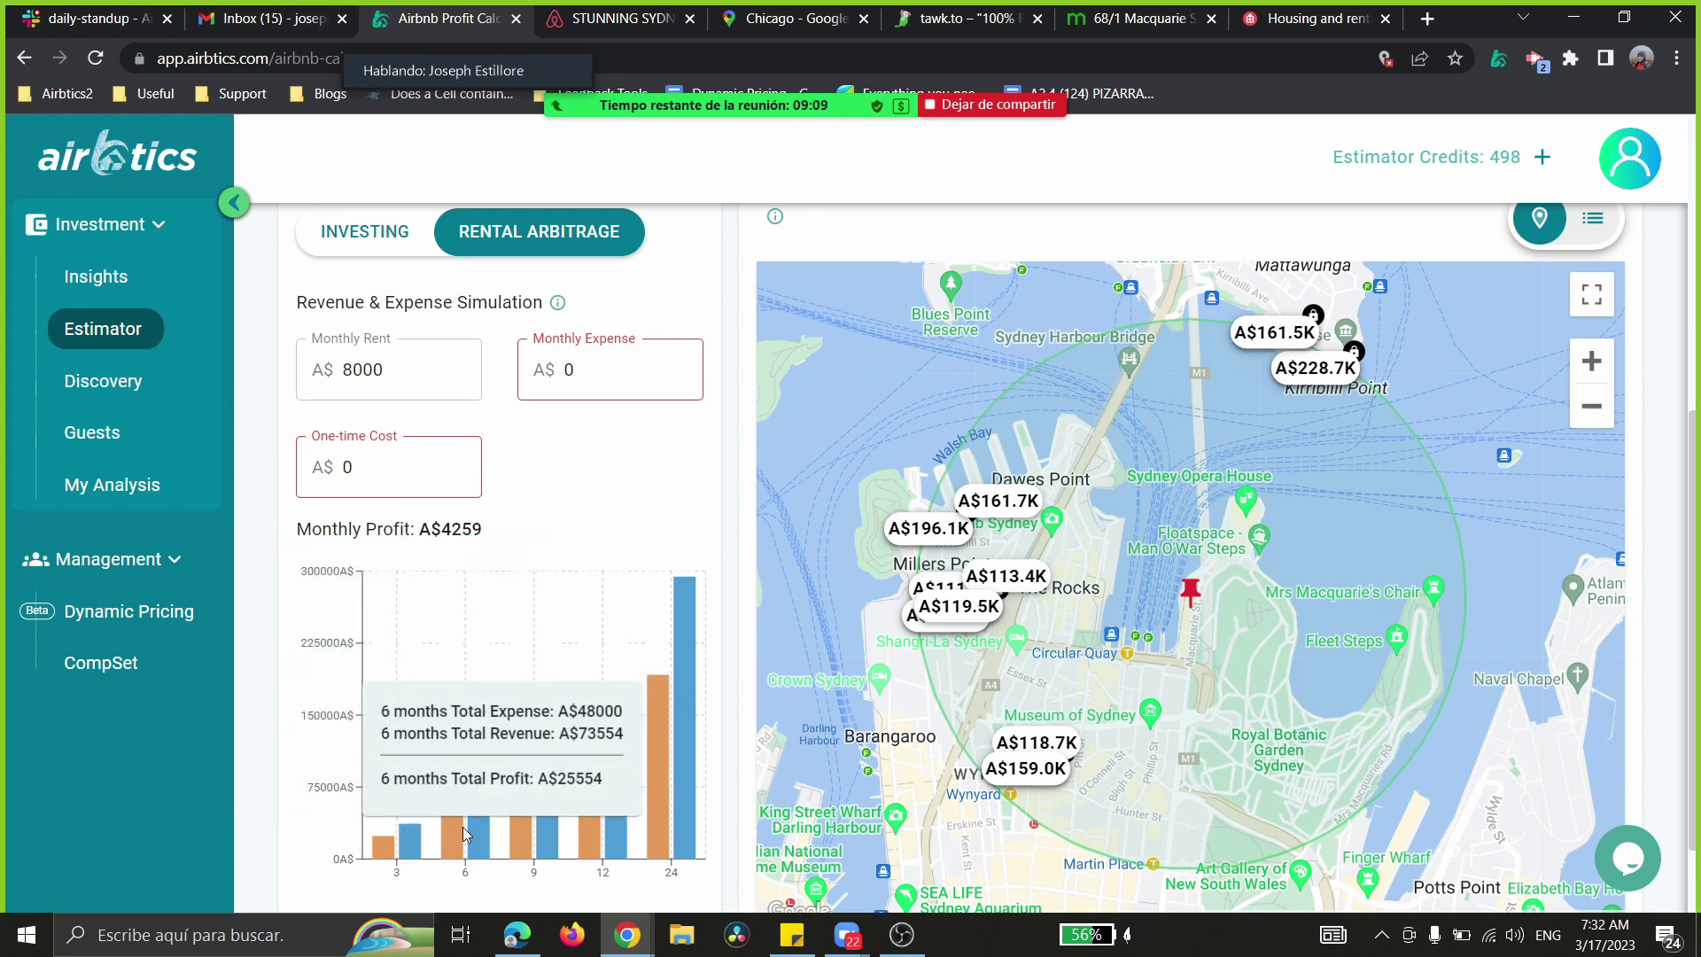
mouse_move(510, 828)
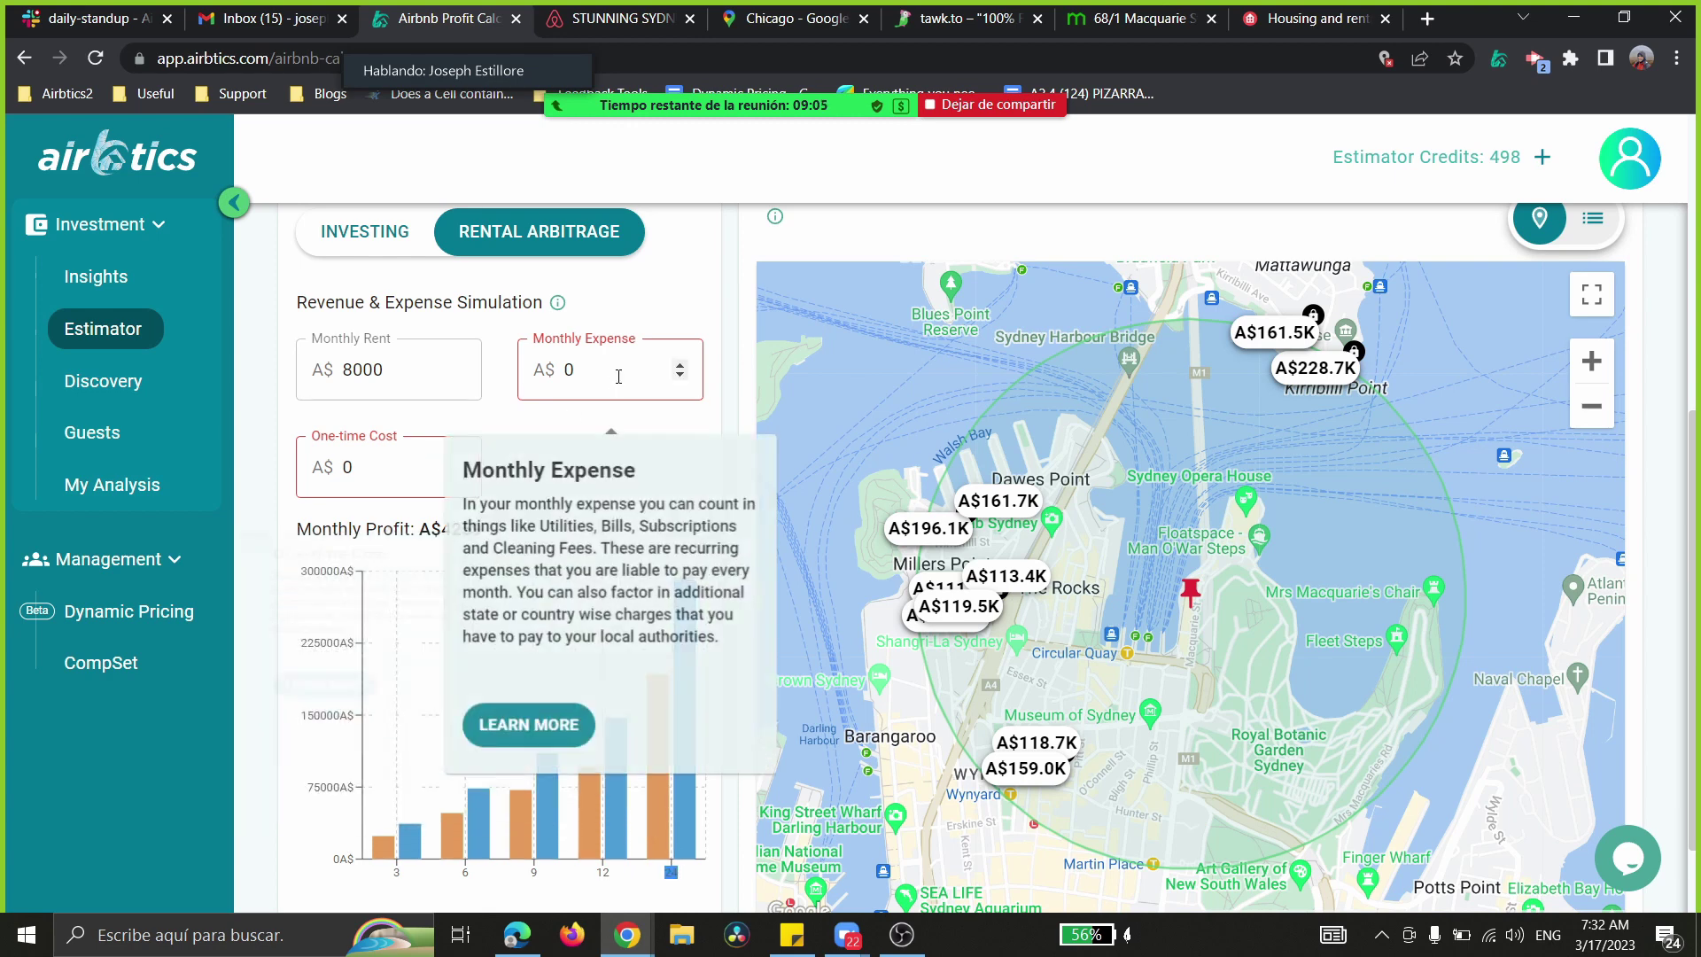
- Enter a monthly expense of 1000 and recalculate the arbitrage profit
double_click(562, 381)
text(1000)
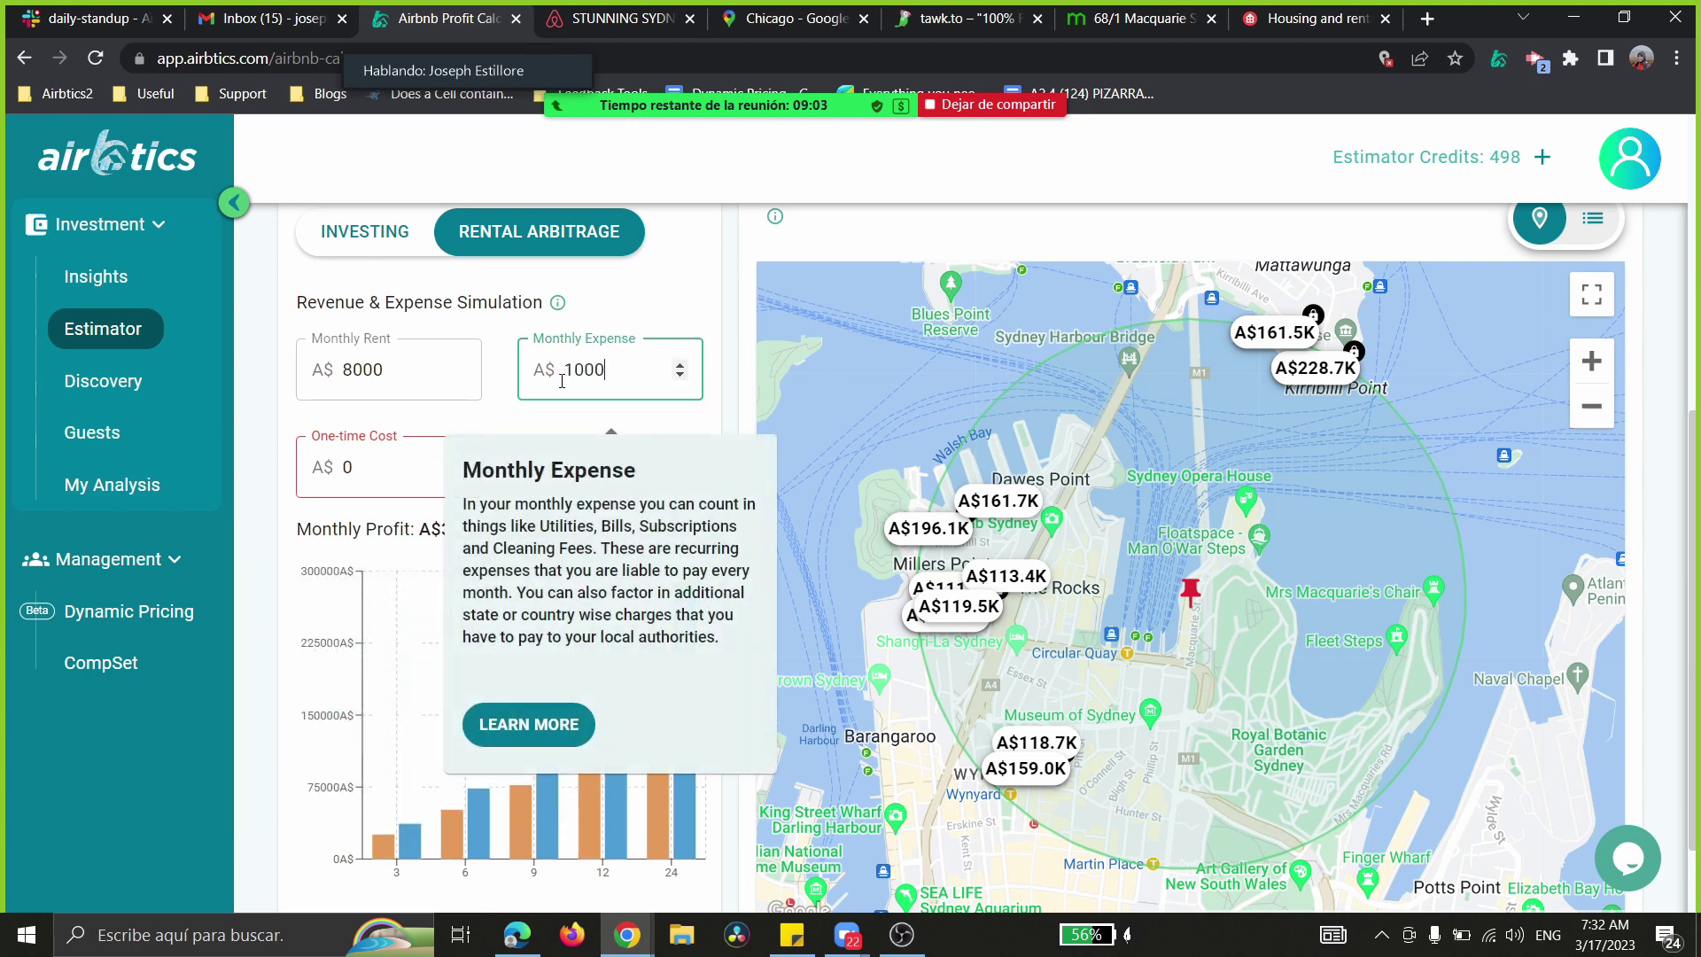
click(518, 404)
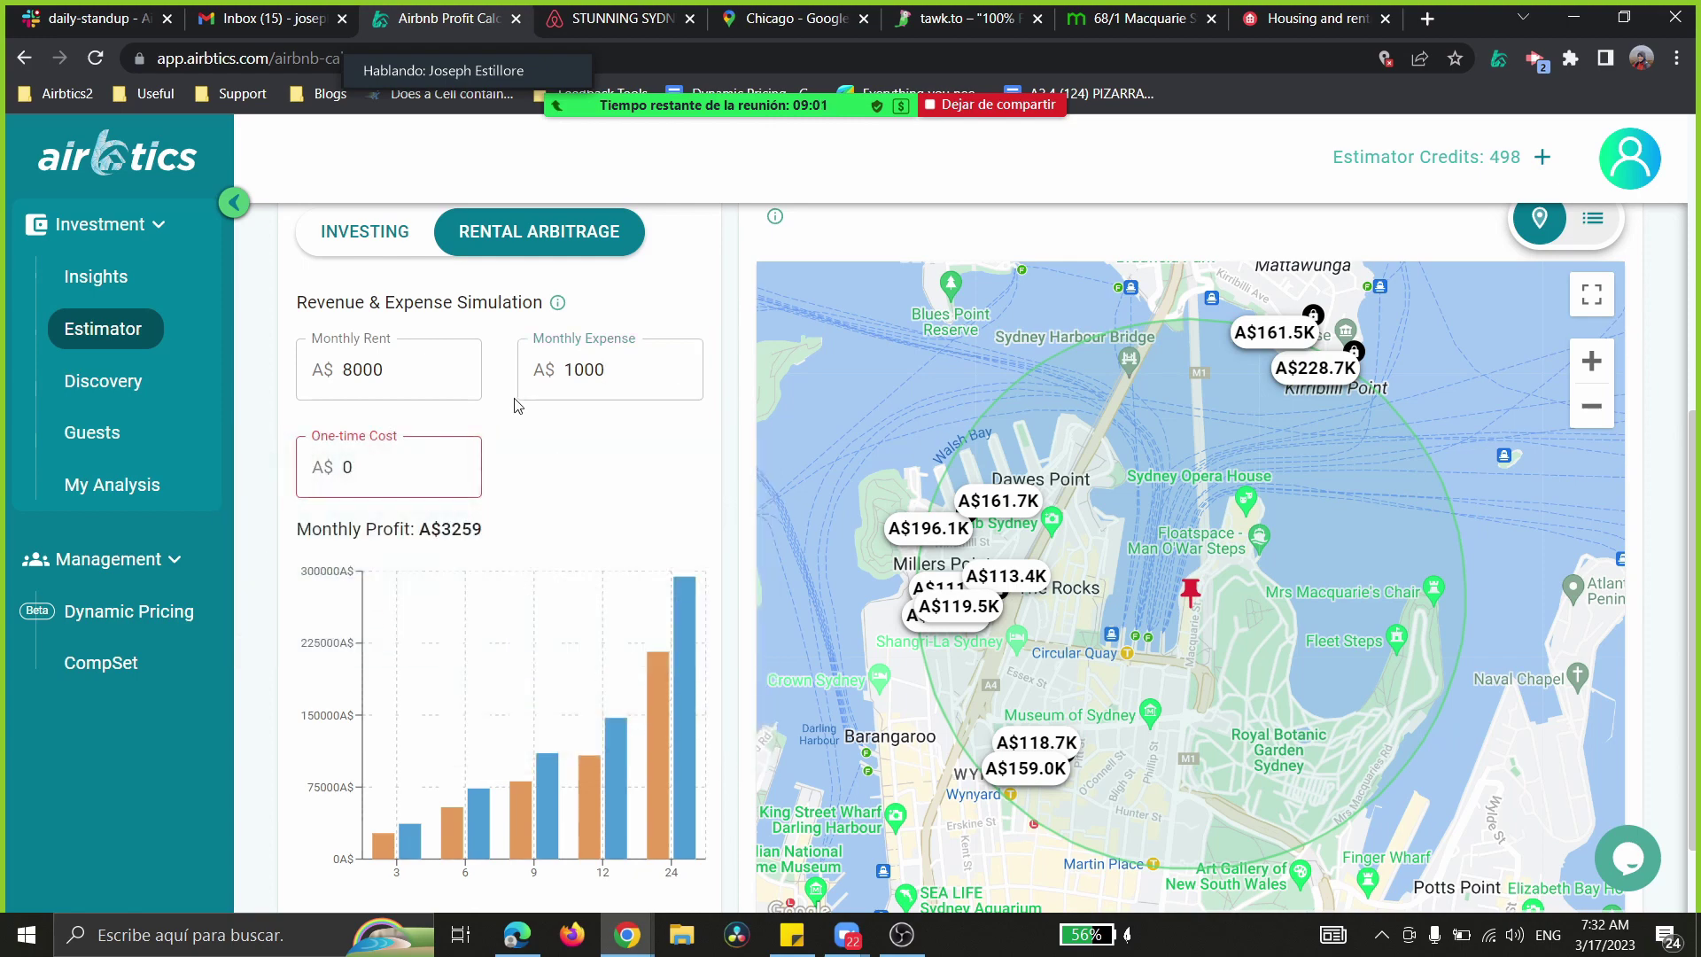
- Highlight the resulting A$3259 monthly profit line on the A$8000 rent simulation
drag(484, 532, 293, 533)
click(493, 536)
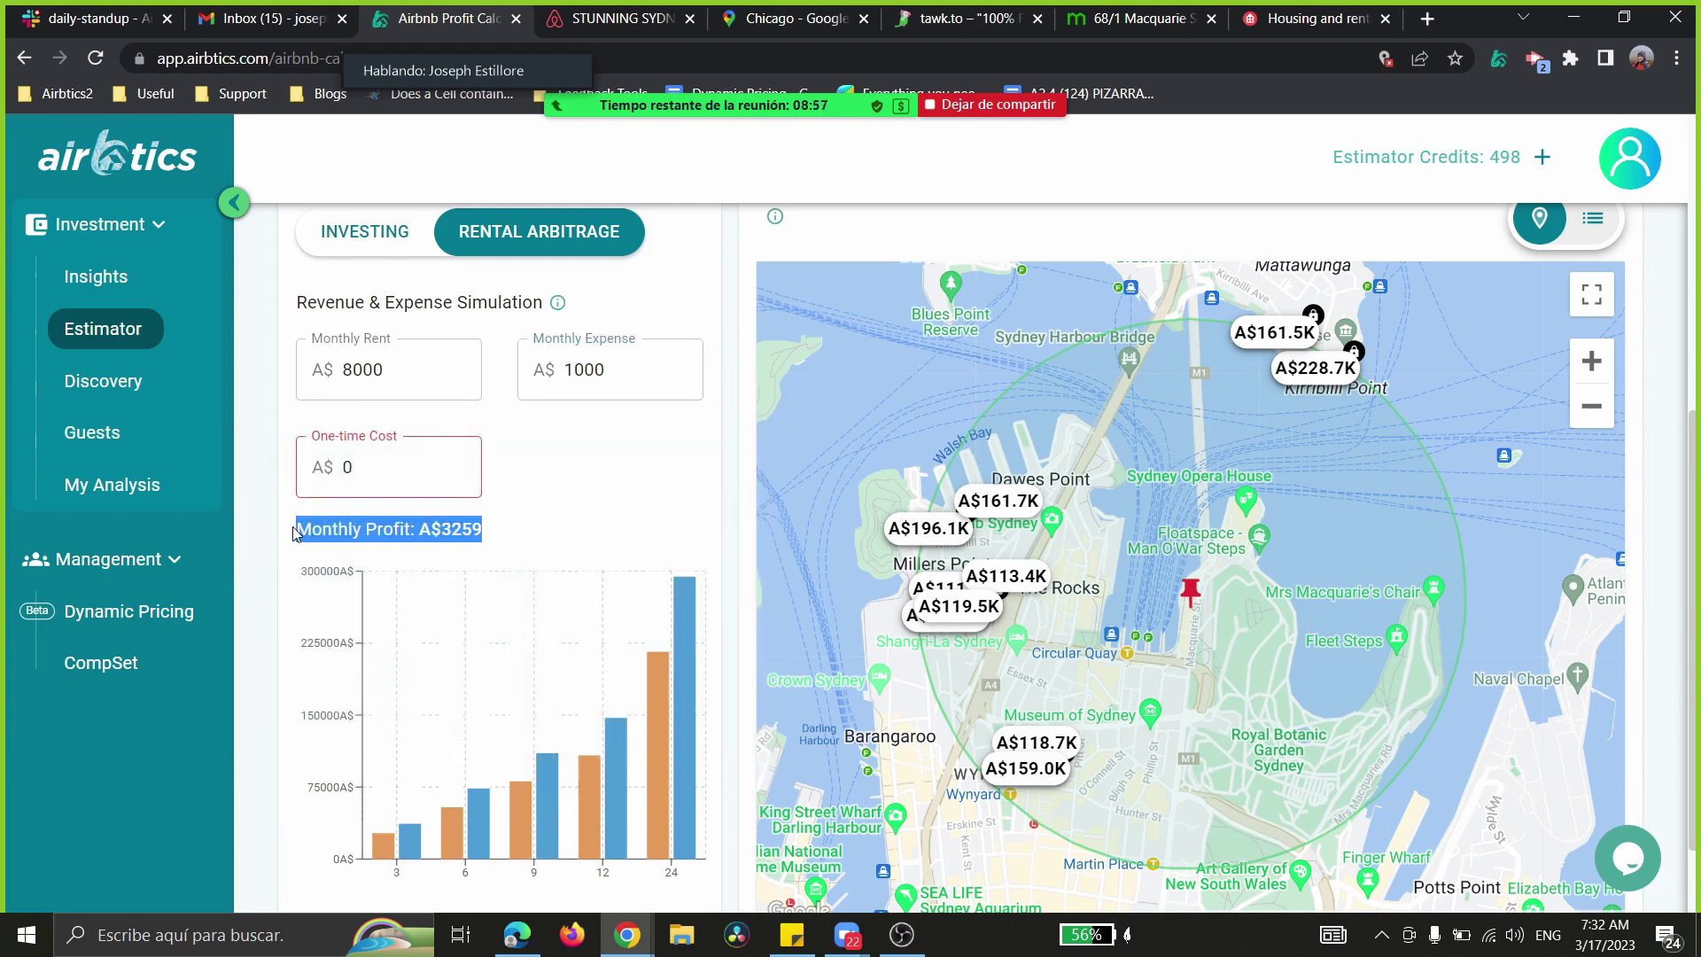
click(530, 538)
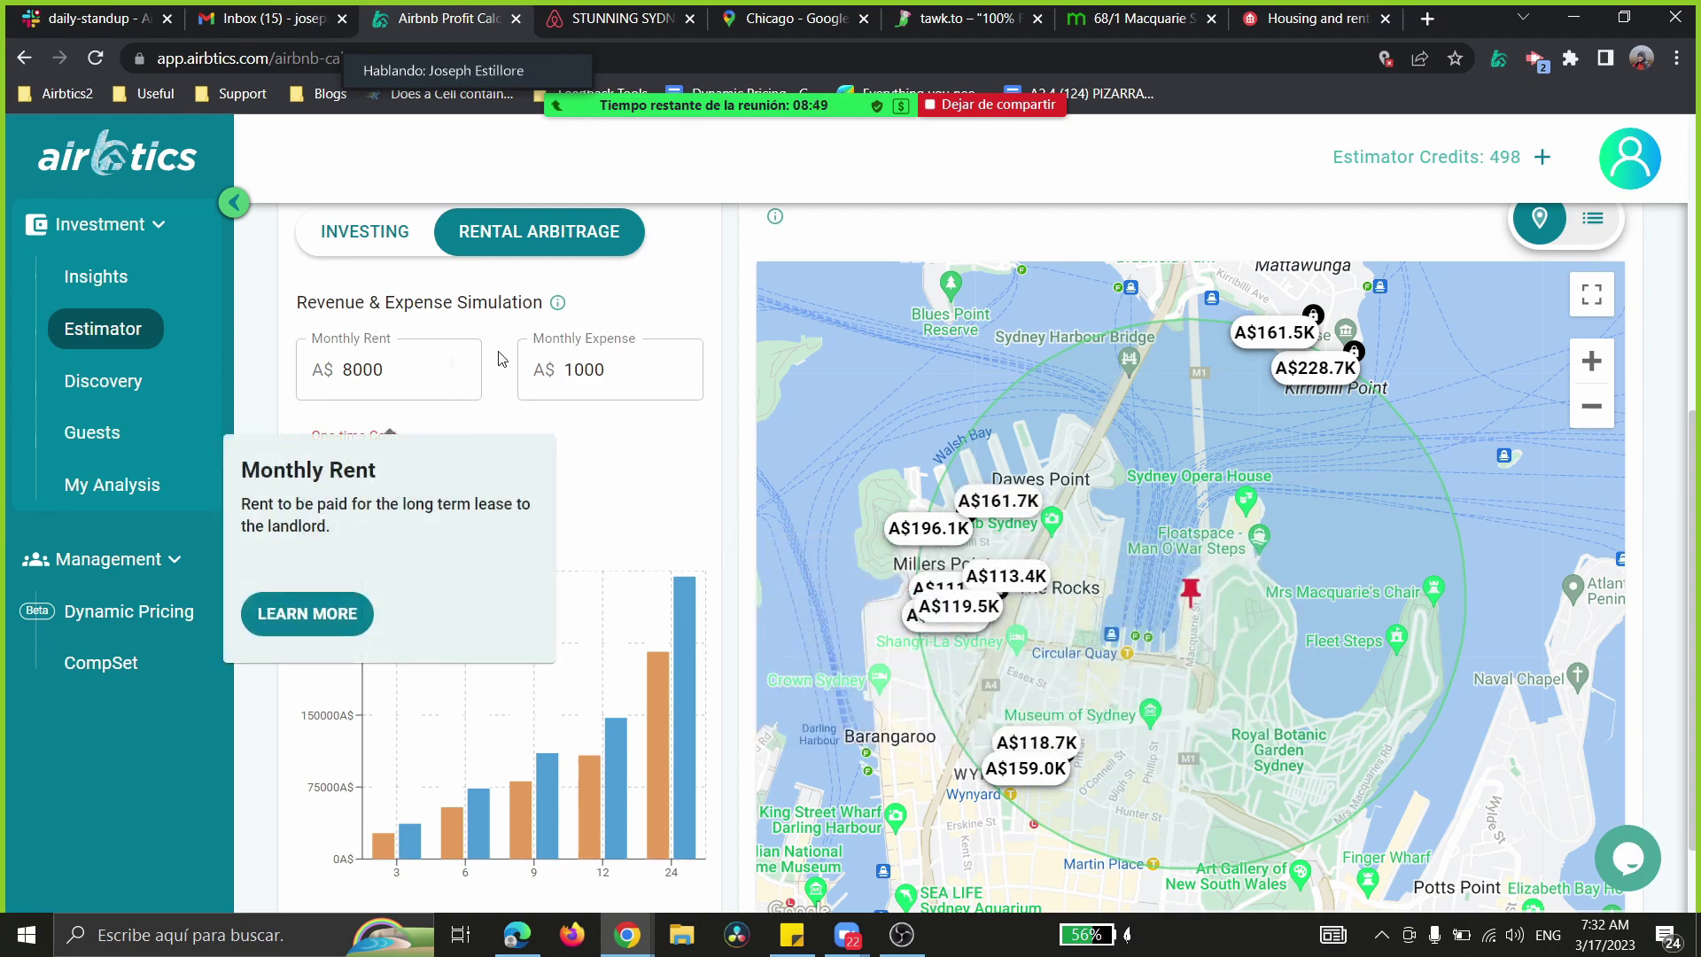
mouse_move(564, 341)
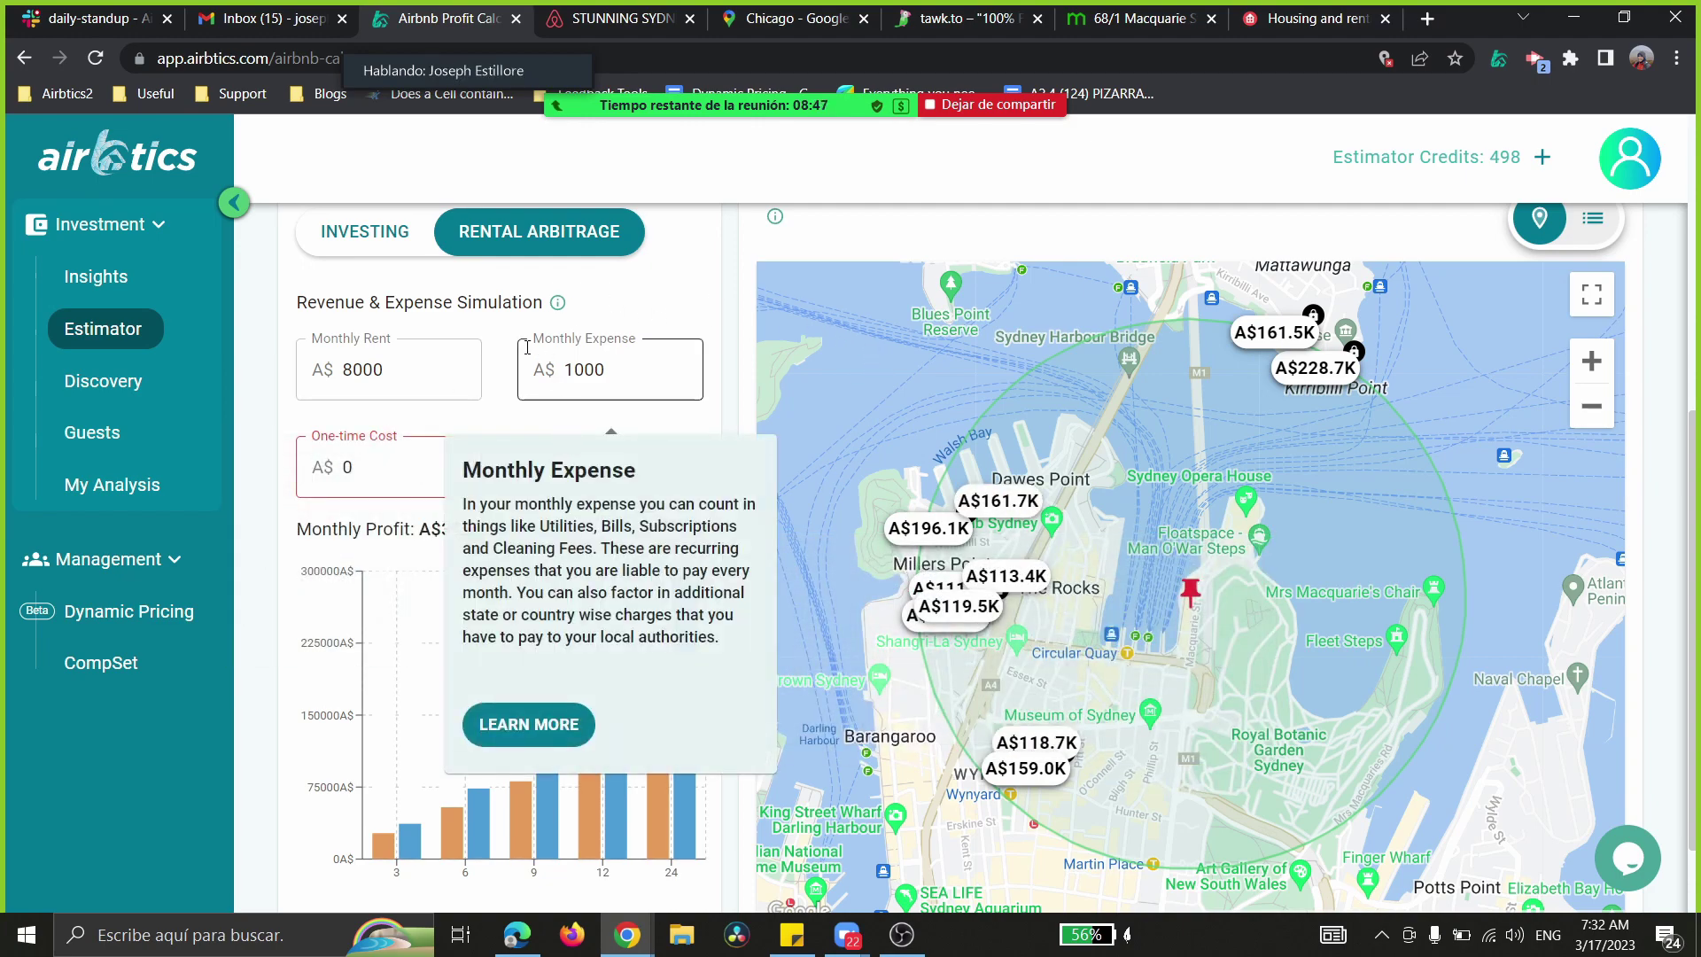
scroll(972, 382, up, 1)
scroll(972, 382, up, 5)
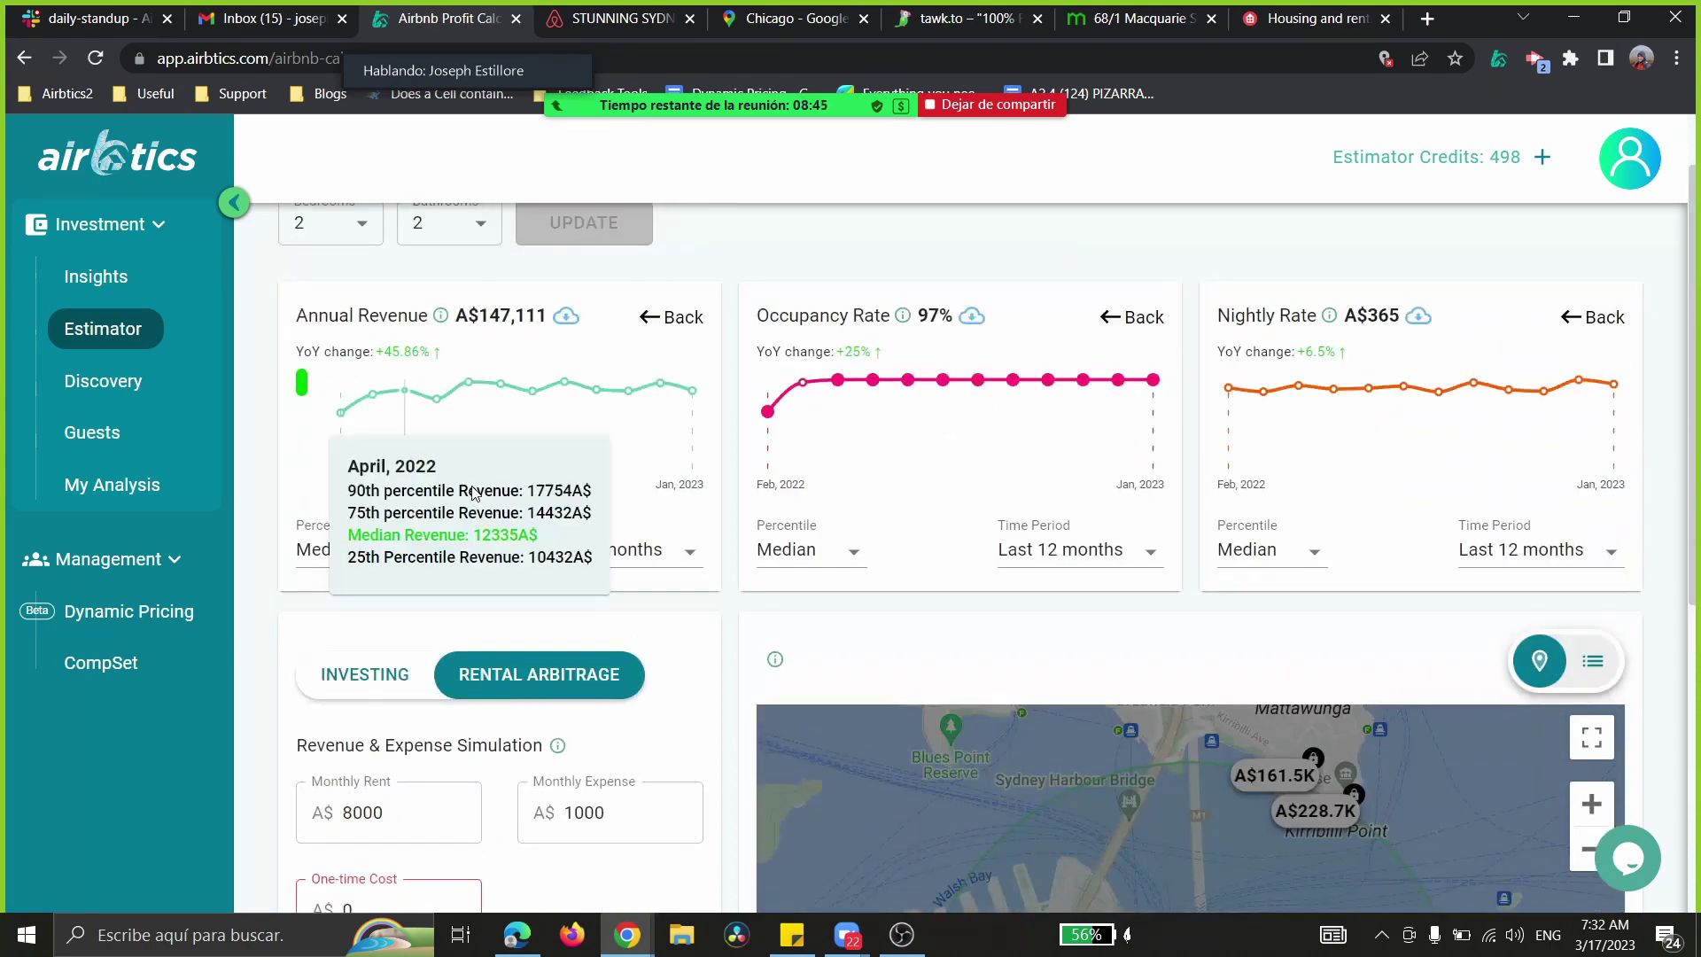
scroll(735, 532, down, 4)
scroll(735, 536, down, 1)
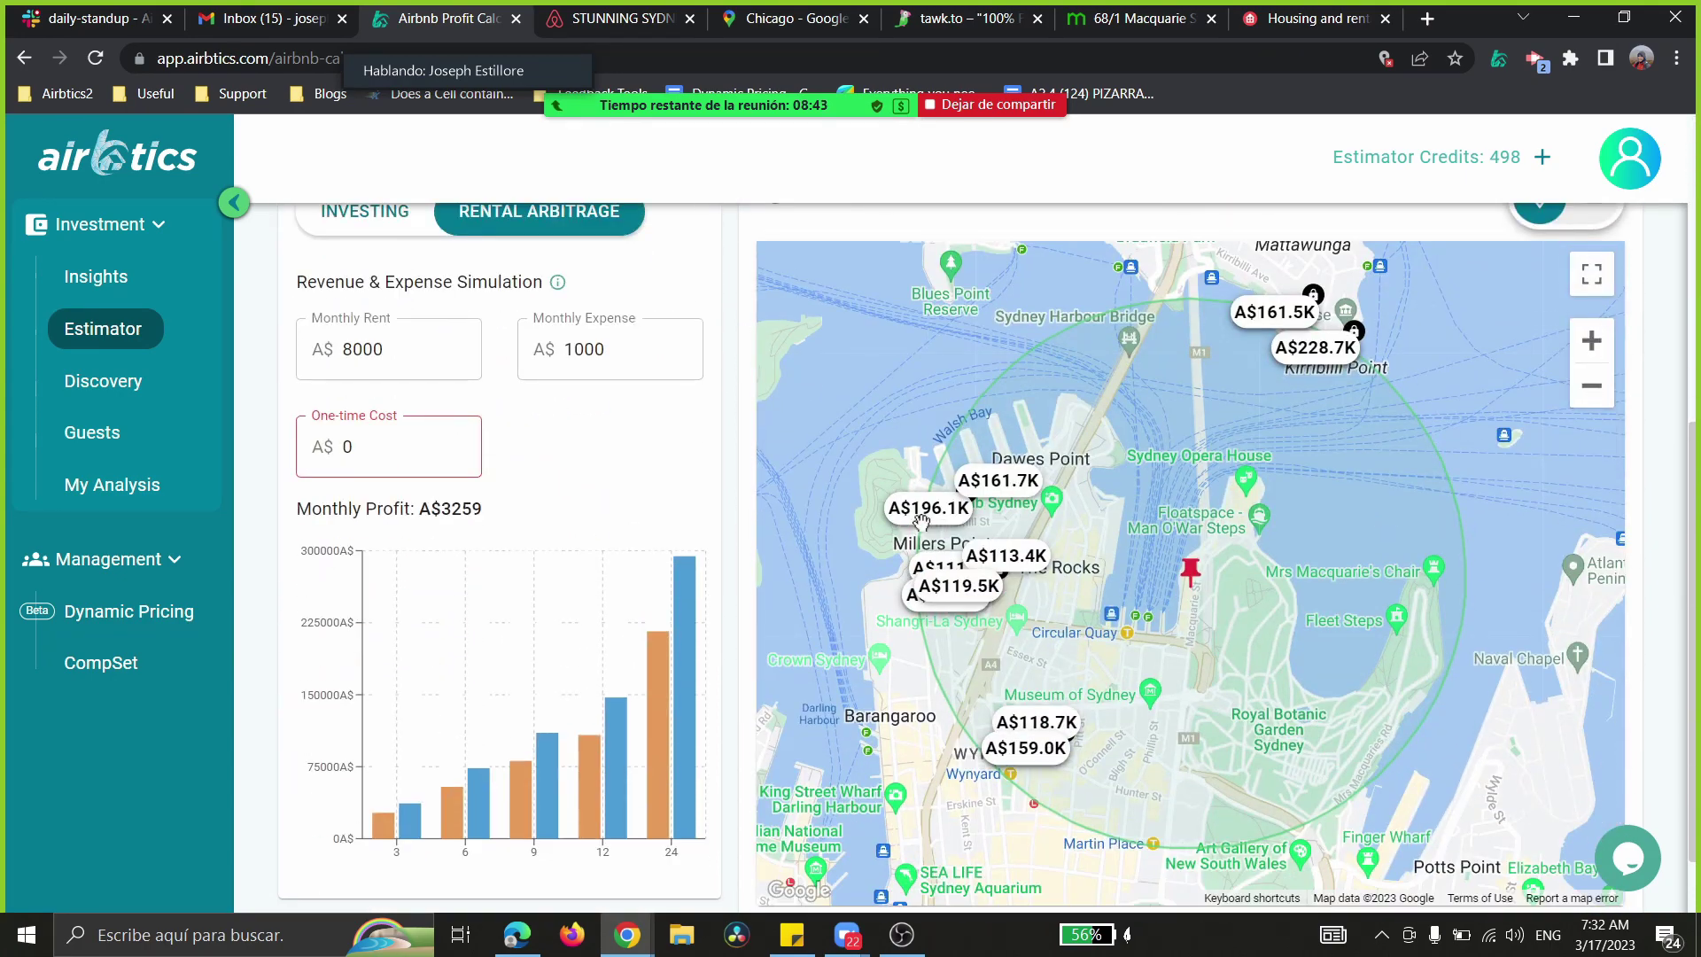
click(1006, 556)
click(1170, 798)
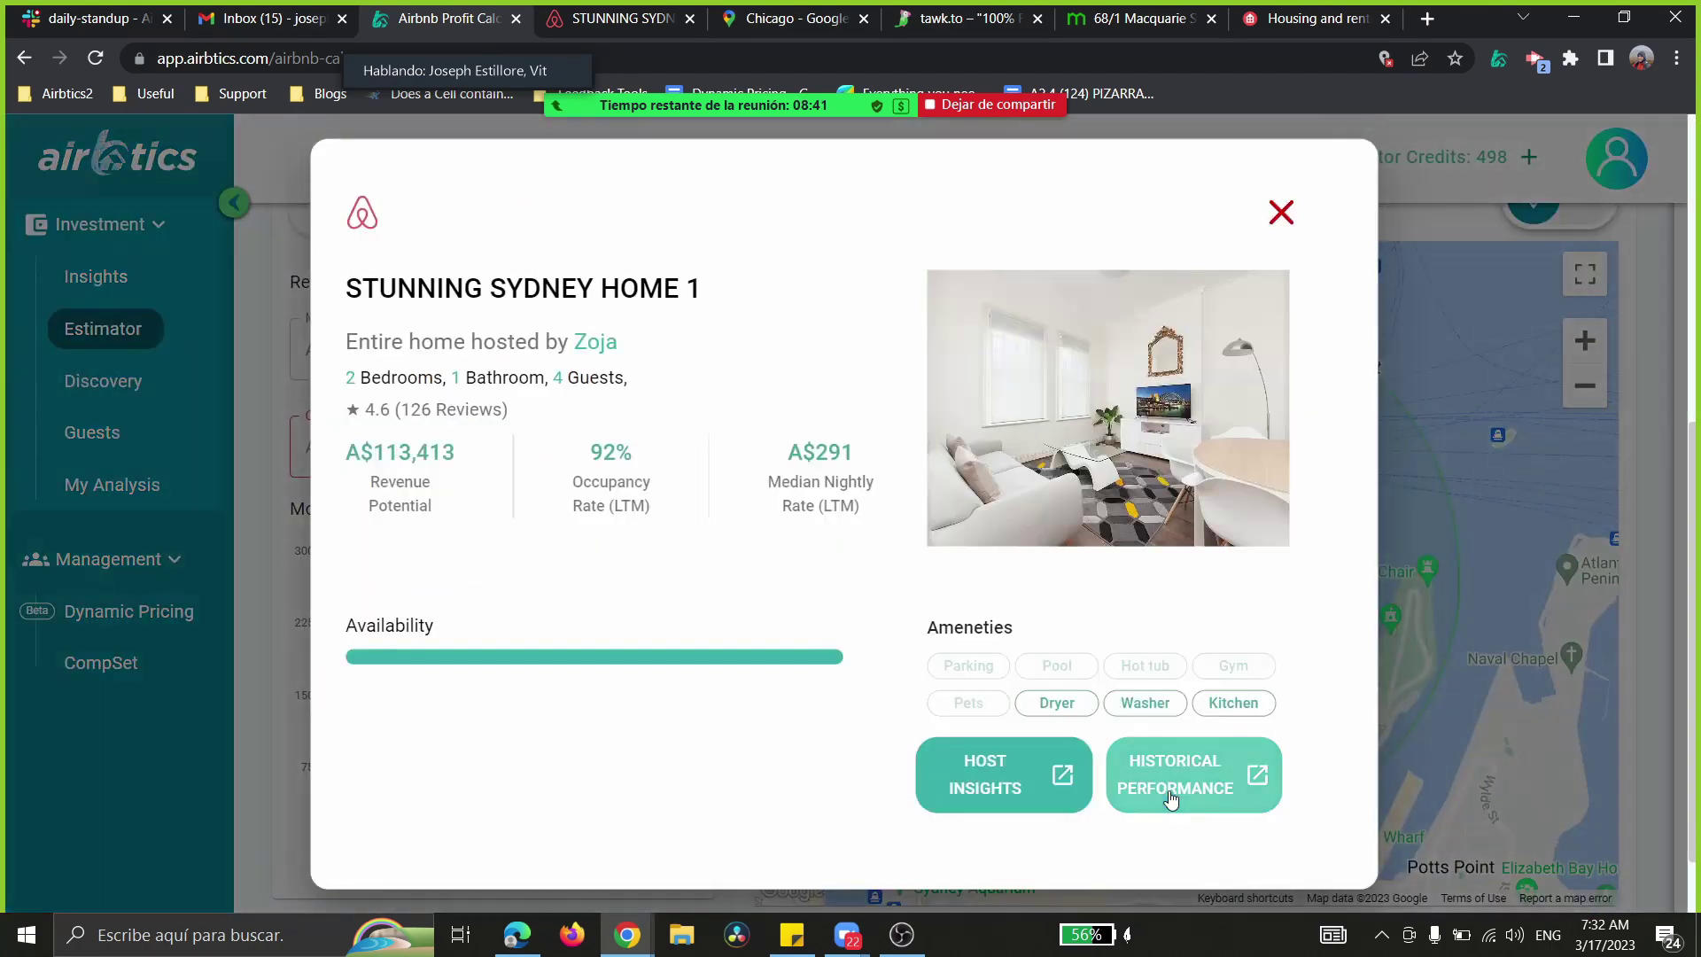
click(1281, 212)
click(982, 558)
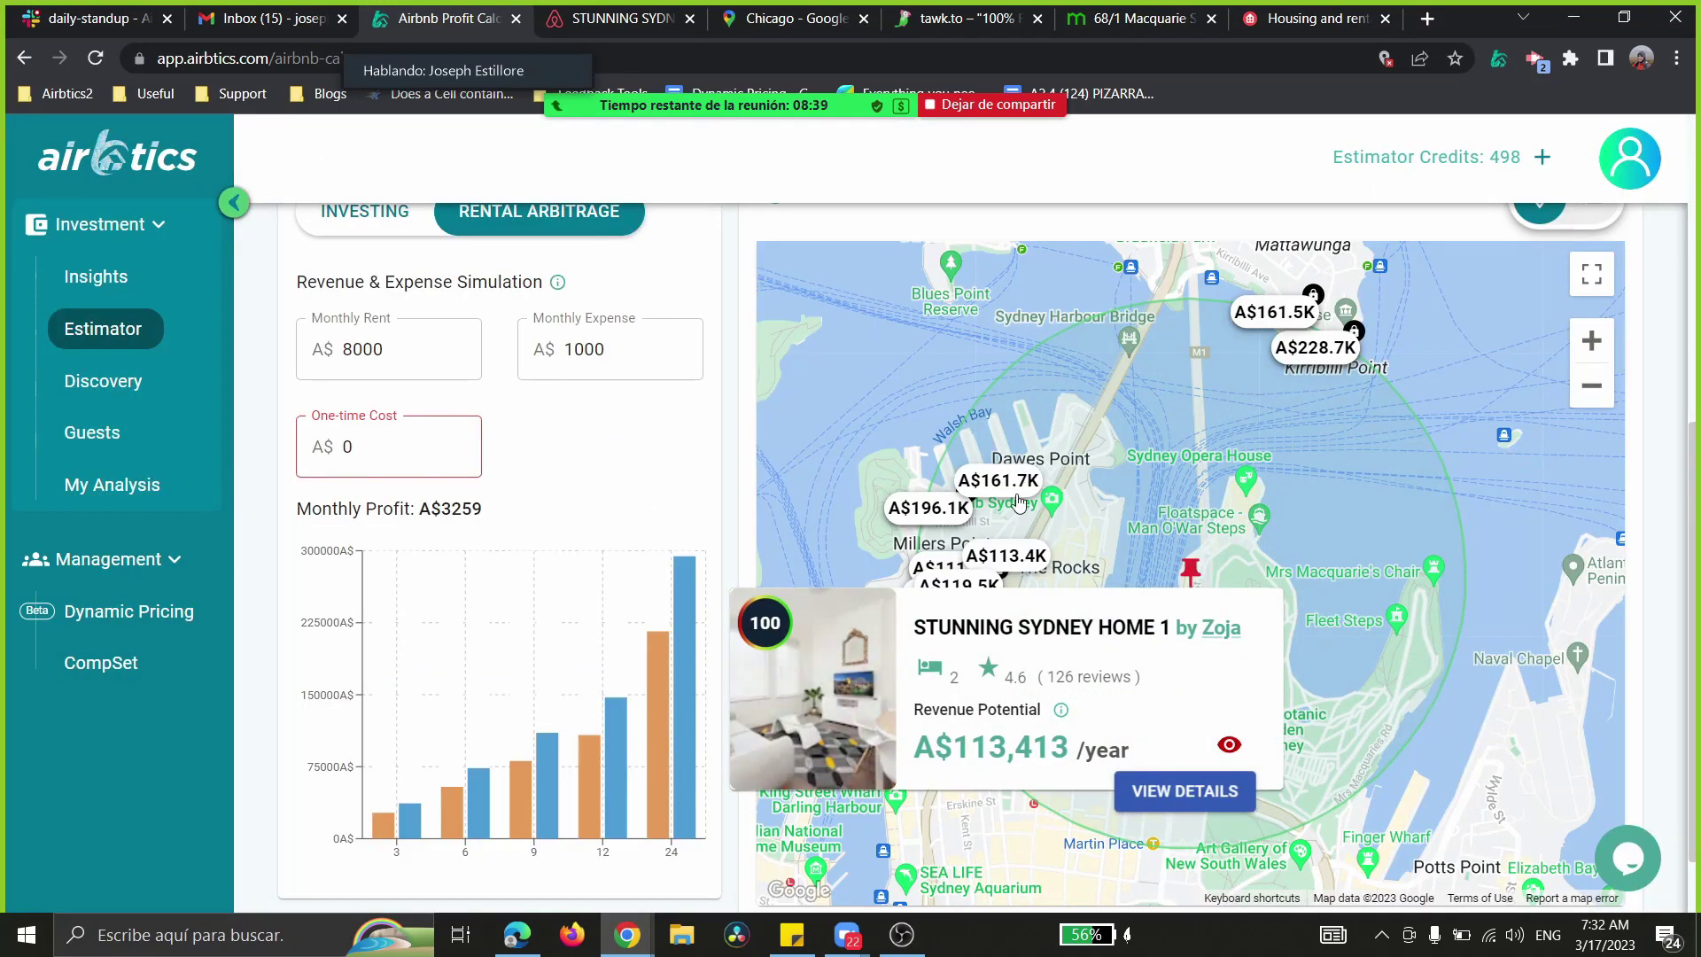
click(997, 481)
drag(1192, 420, 1191, 394)
click(1007, 528)
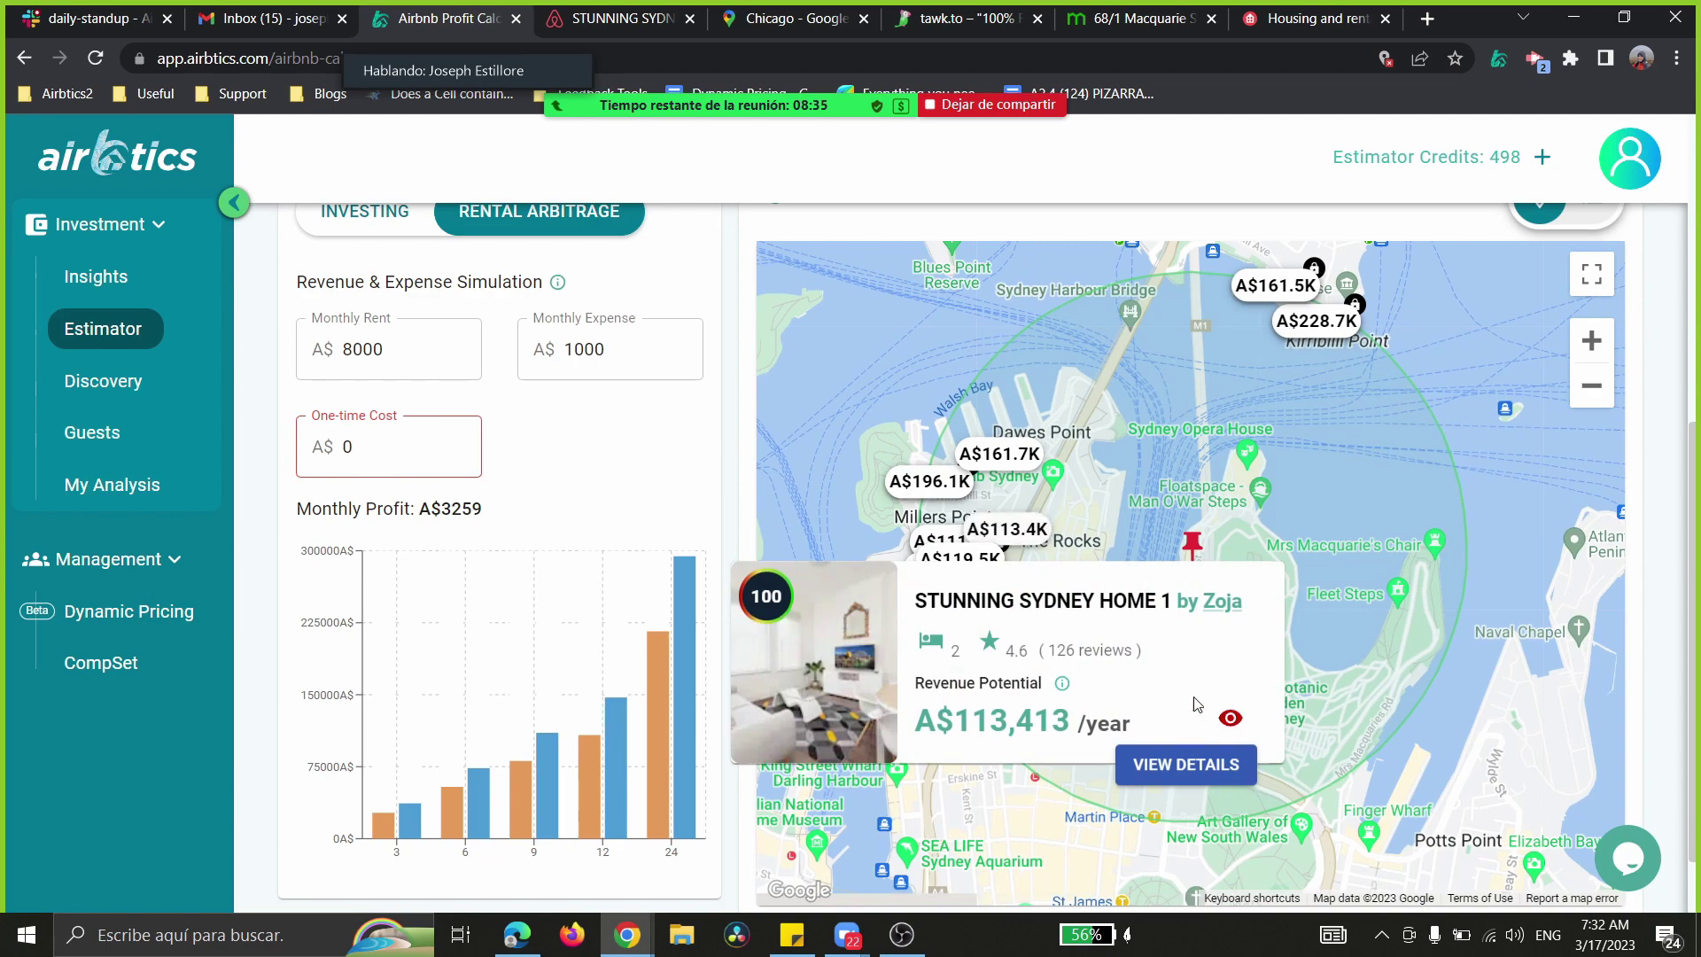
scroll(1024, 682, up, 1)
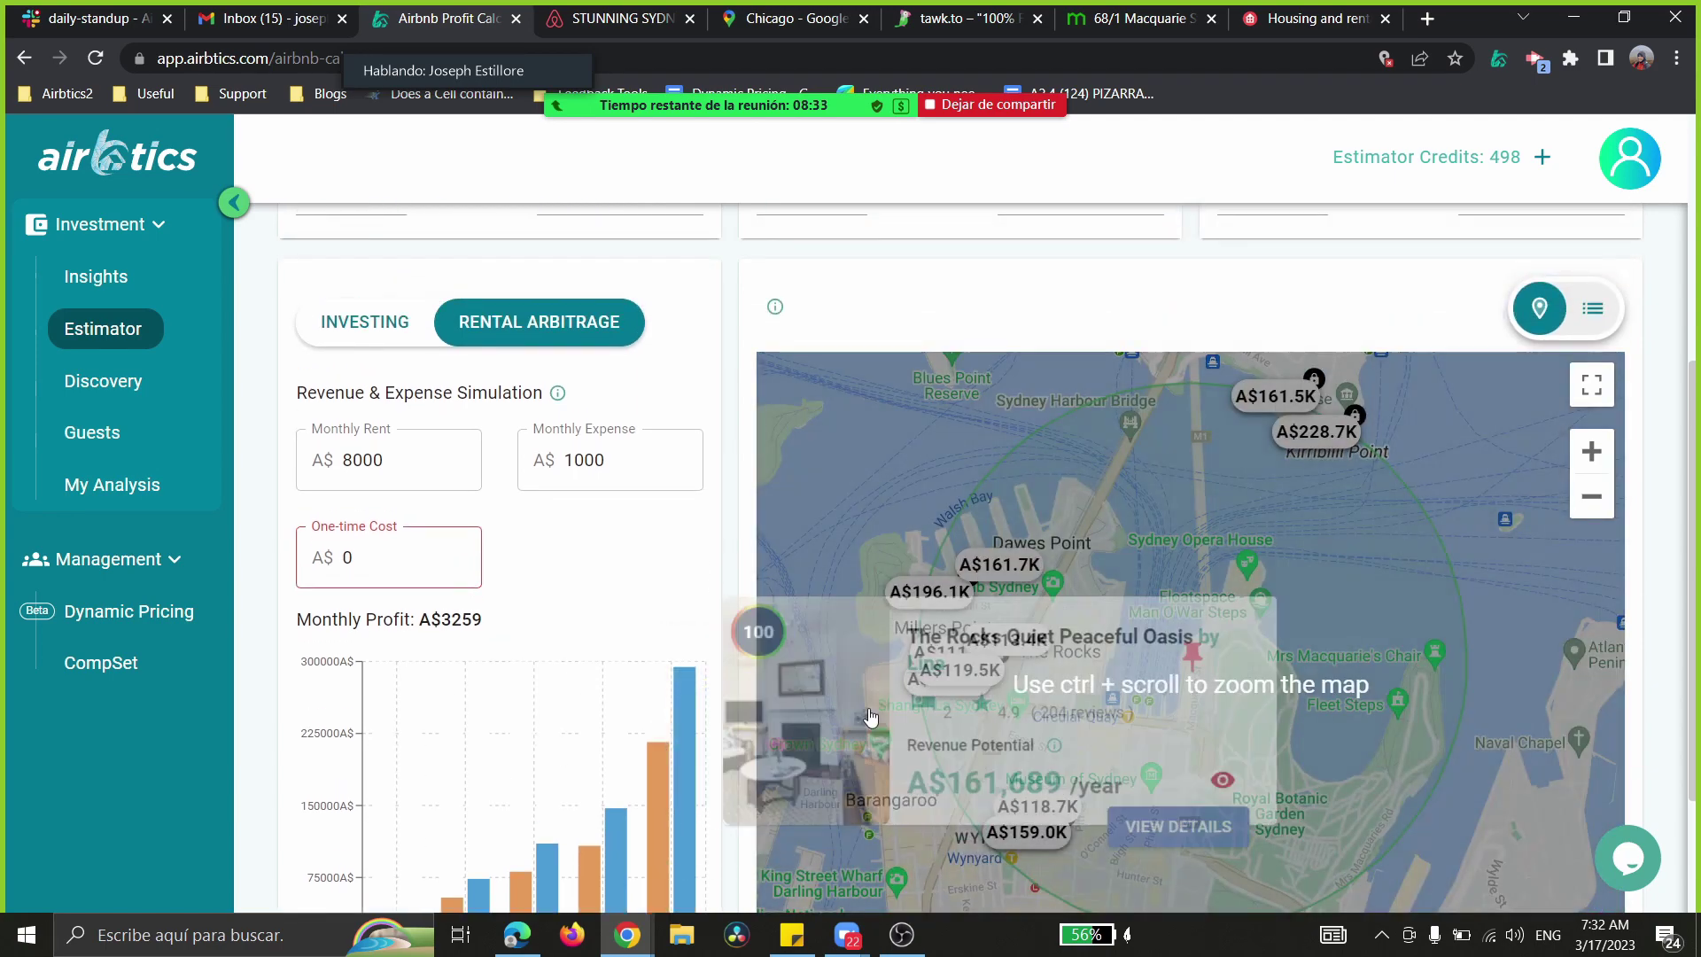
scroll(550, 631, up, 5)
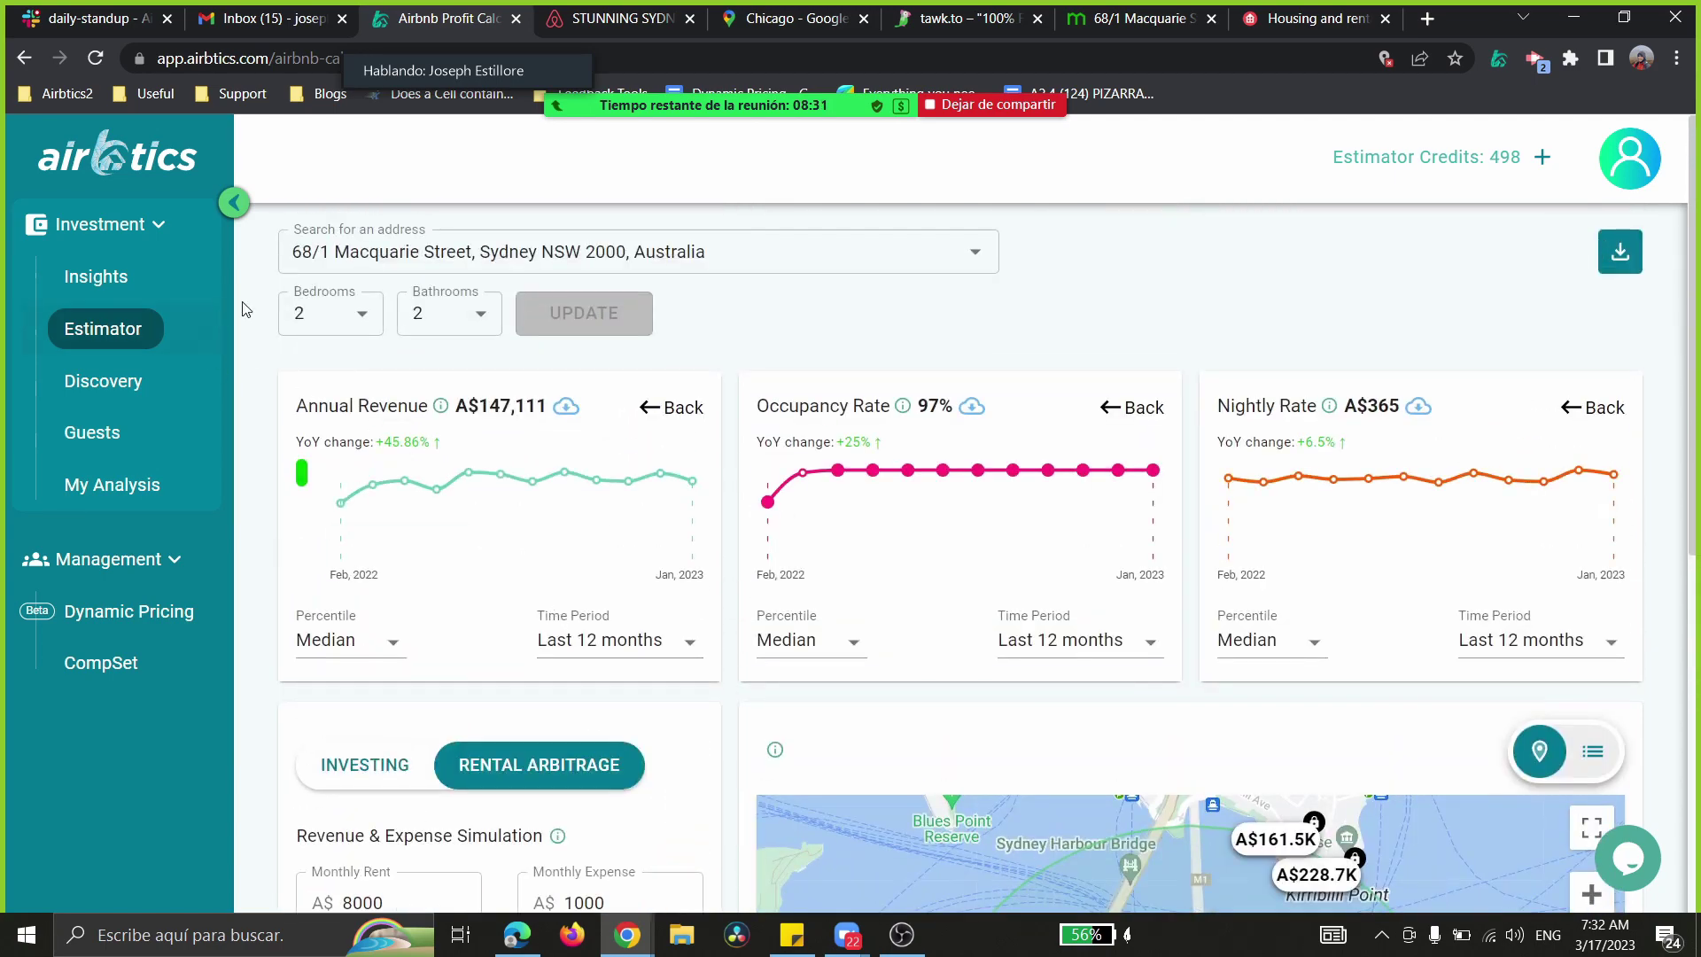
- Show Gold Coast QLD Insights: A$88,821 annual revenue, 89% occupancy, A$293 nightly rate
click(116, 284)
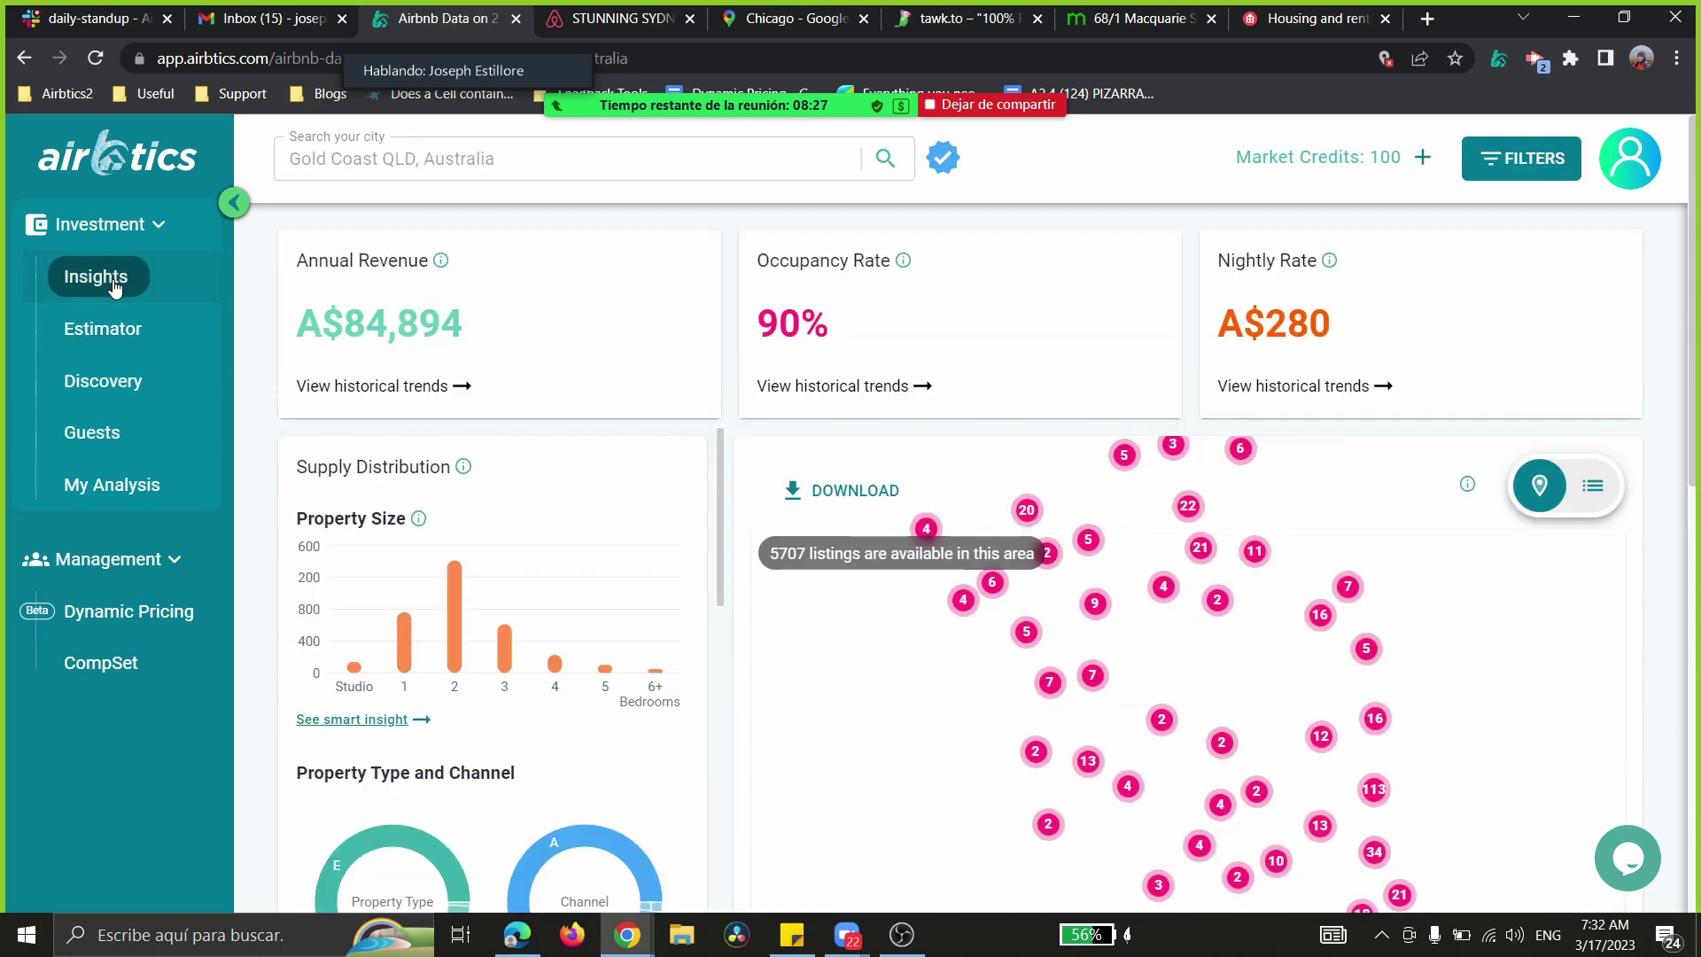
mouse_move(815, 111)
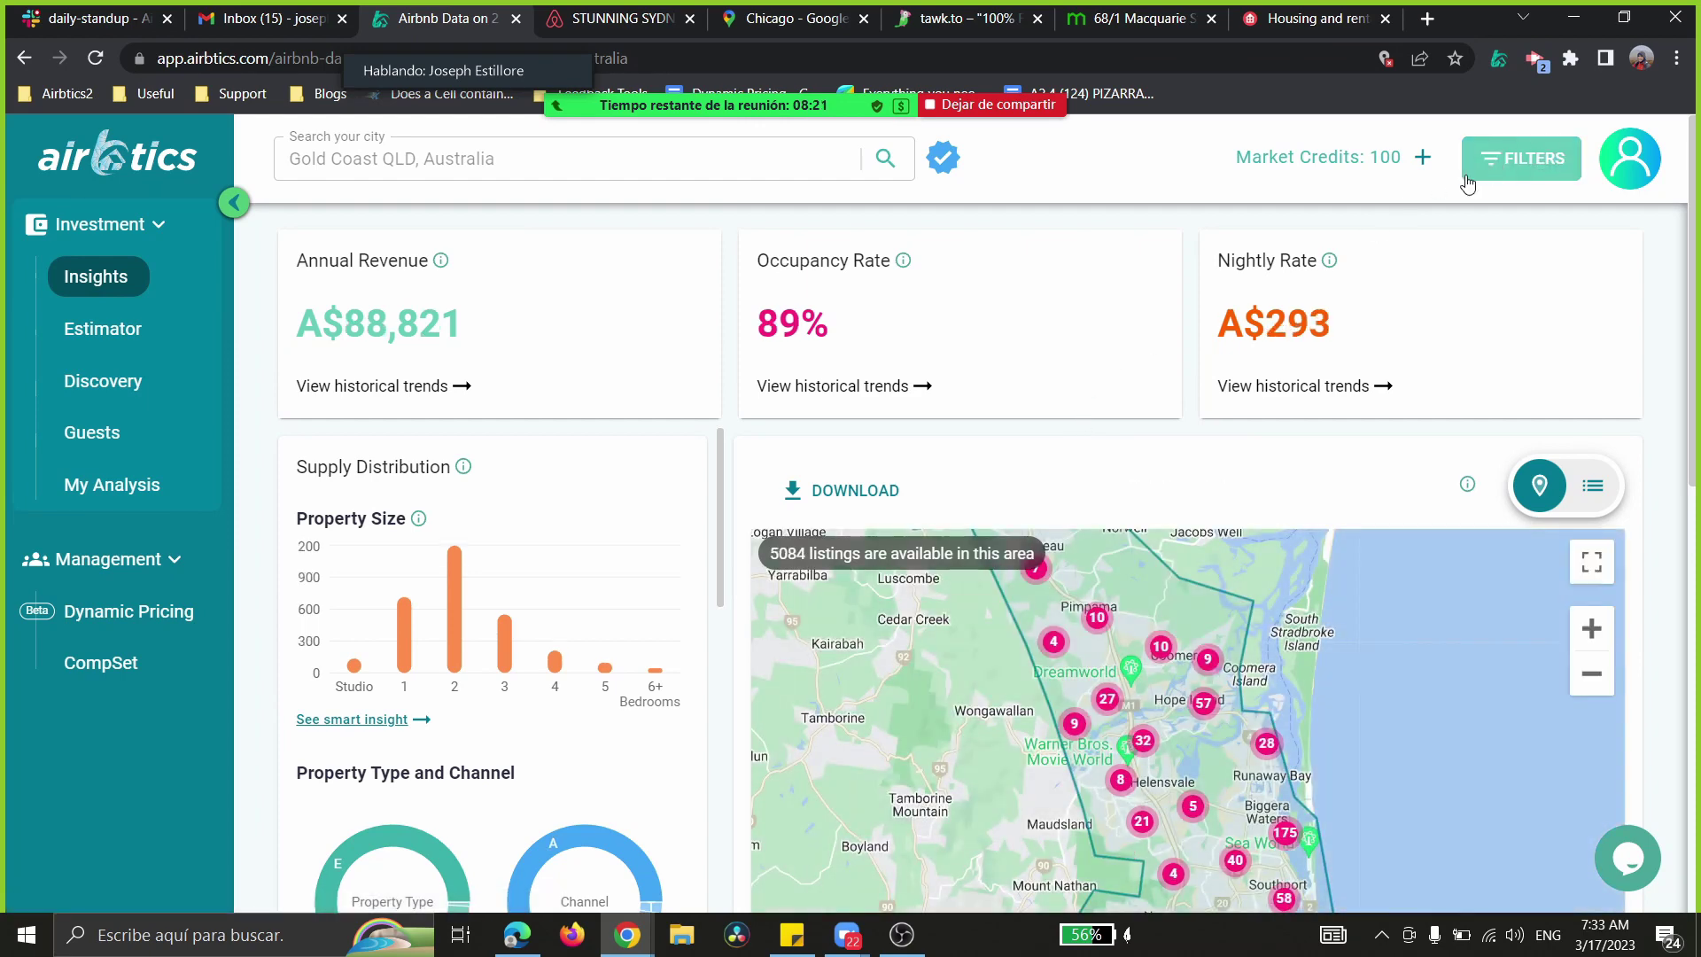
click(1537, 168)
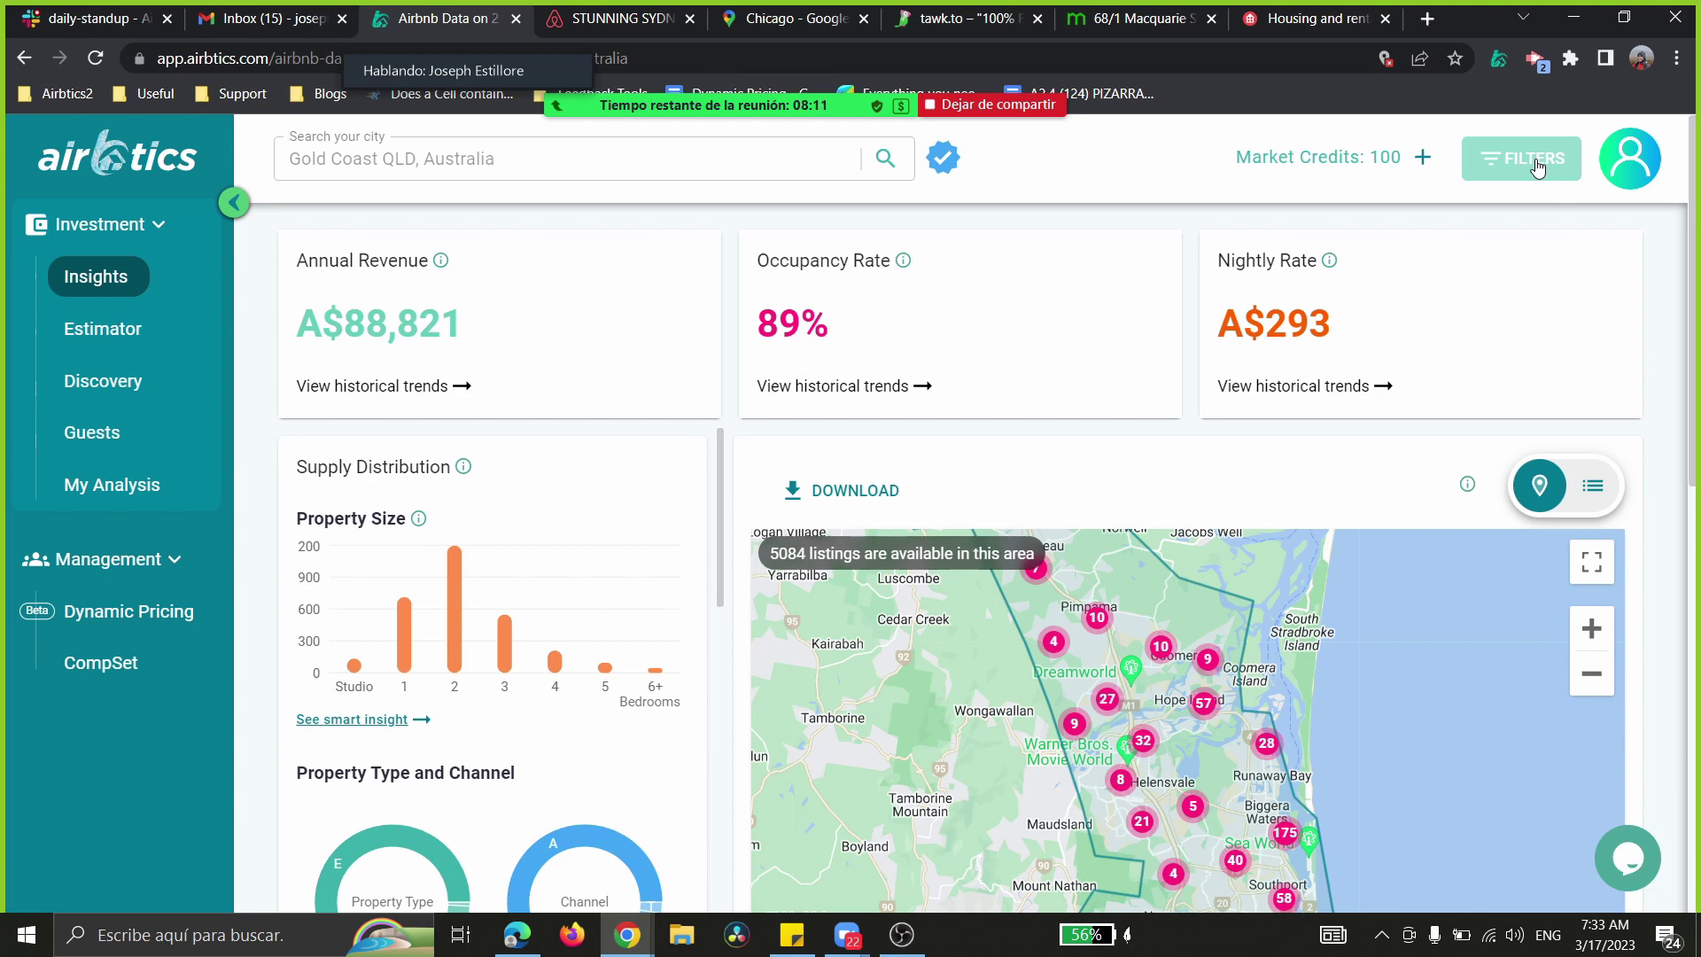
- Filter listings to Apartment (Condo) properties with 2 or 3 bedrooms
click(1537, 168)
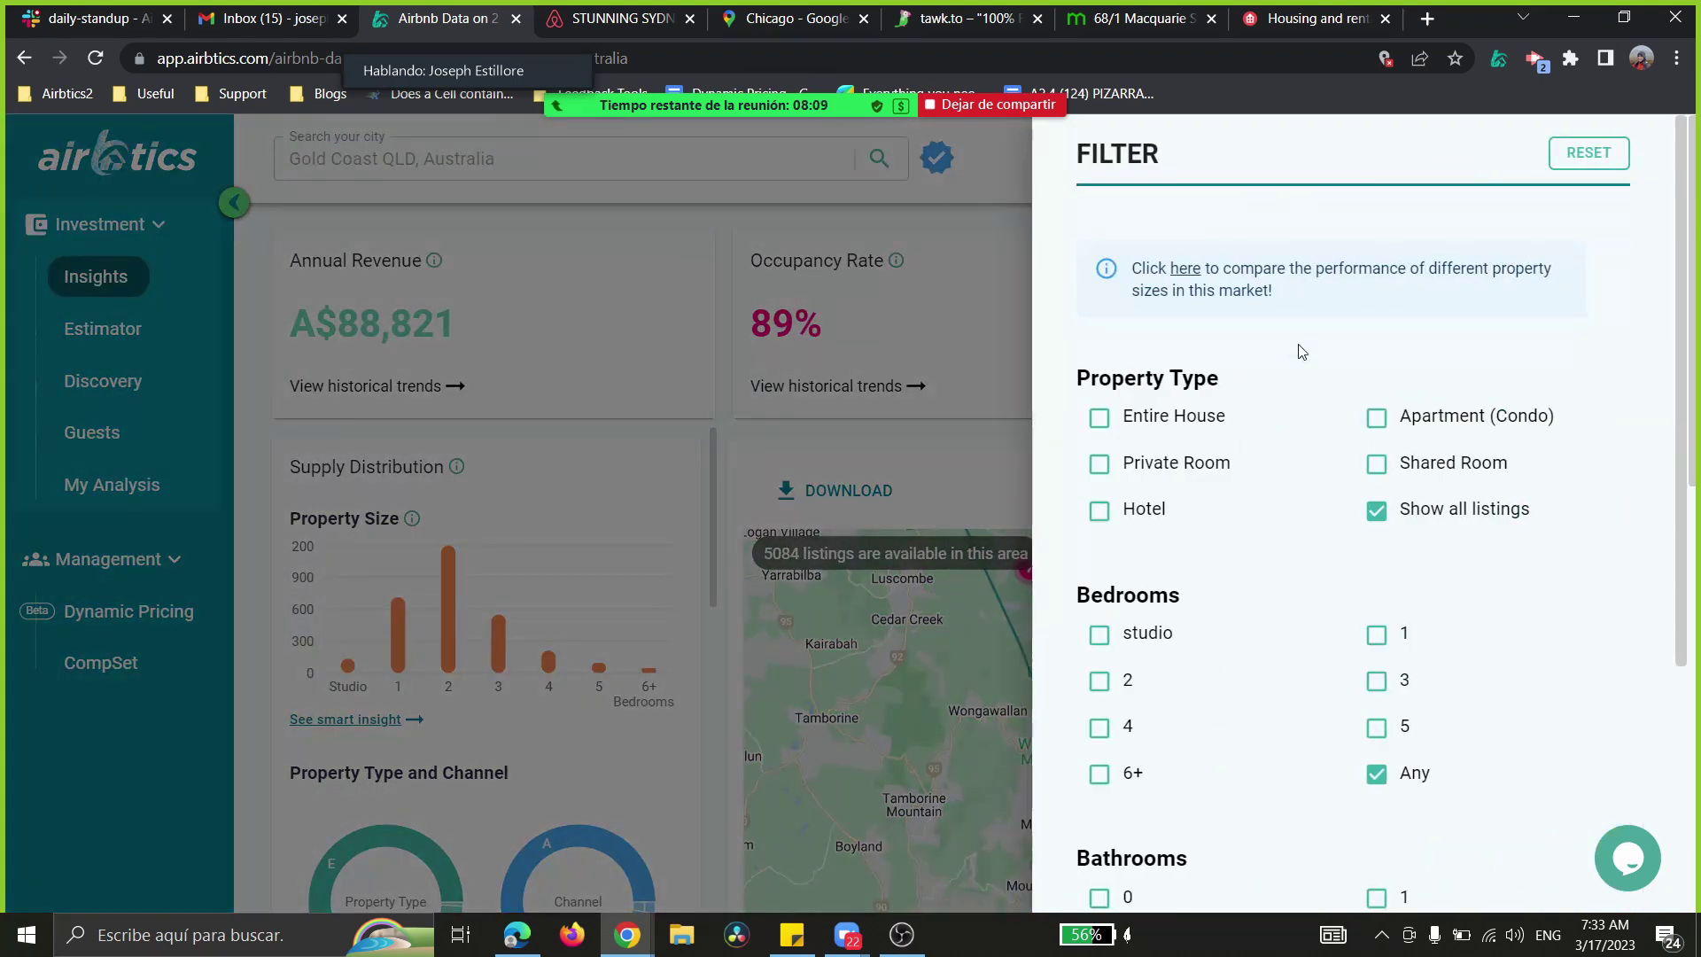
scroll(1283, 440, down, 1)
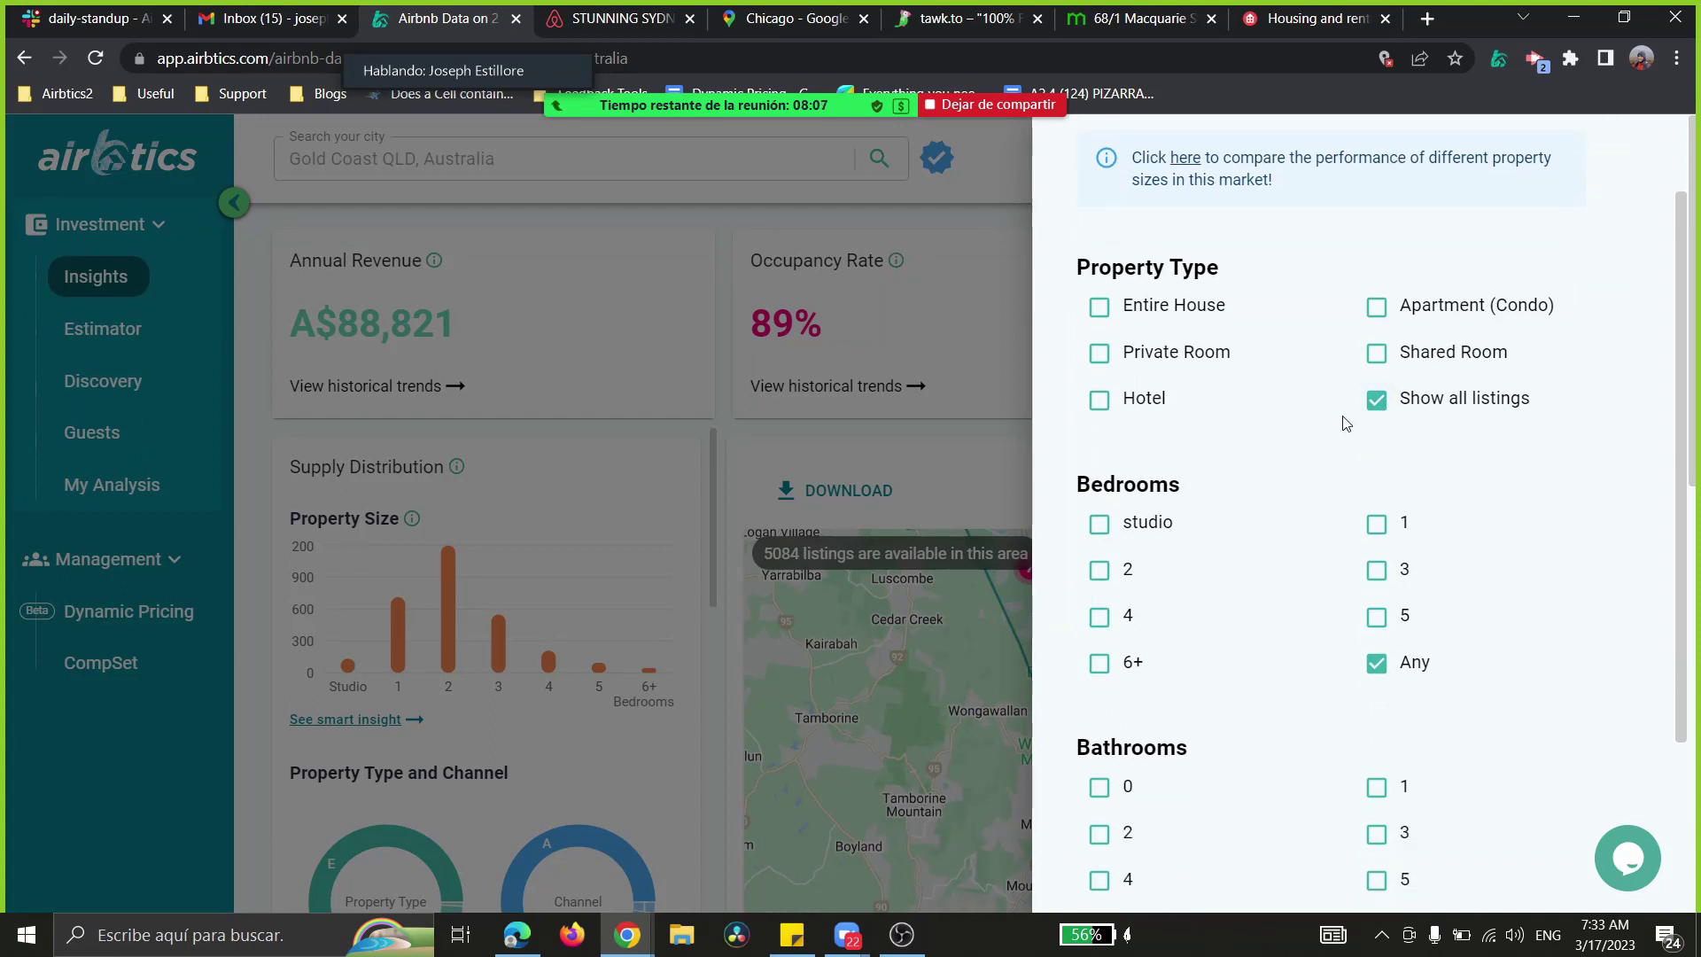
click(1378, 407)
click(1378, 314)
scroll(1232, 490, down, 1)
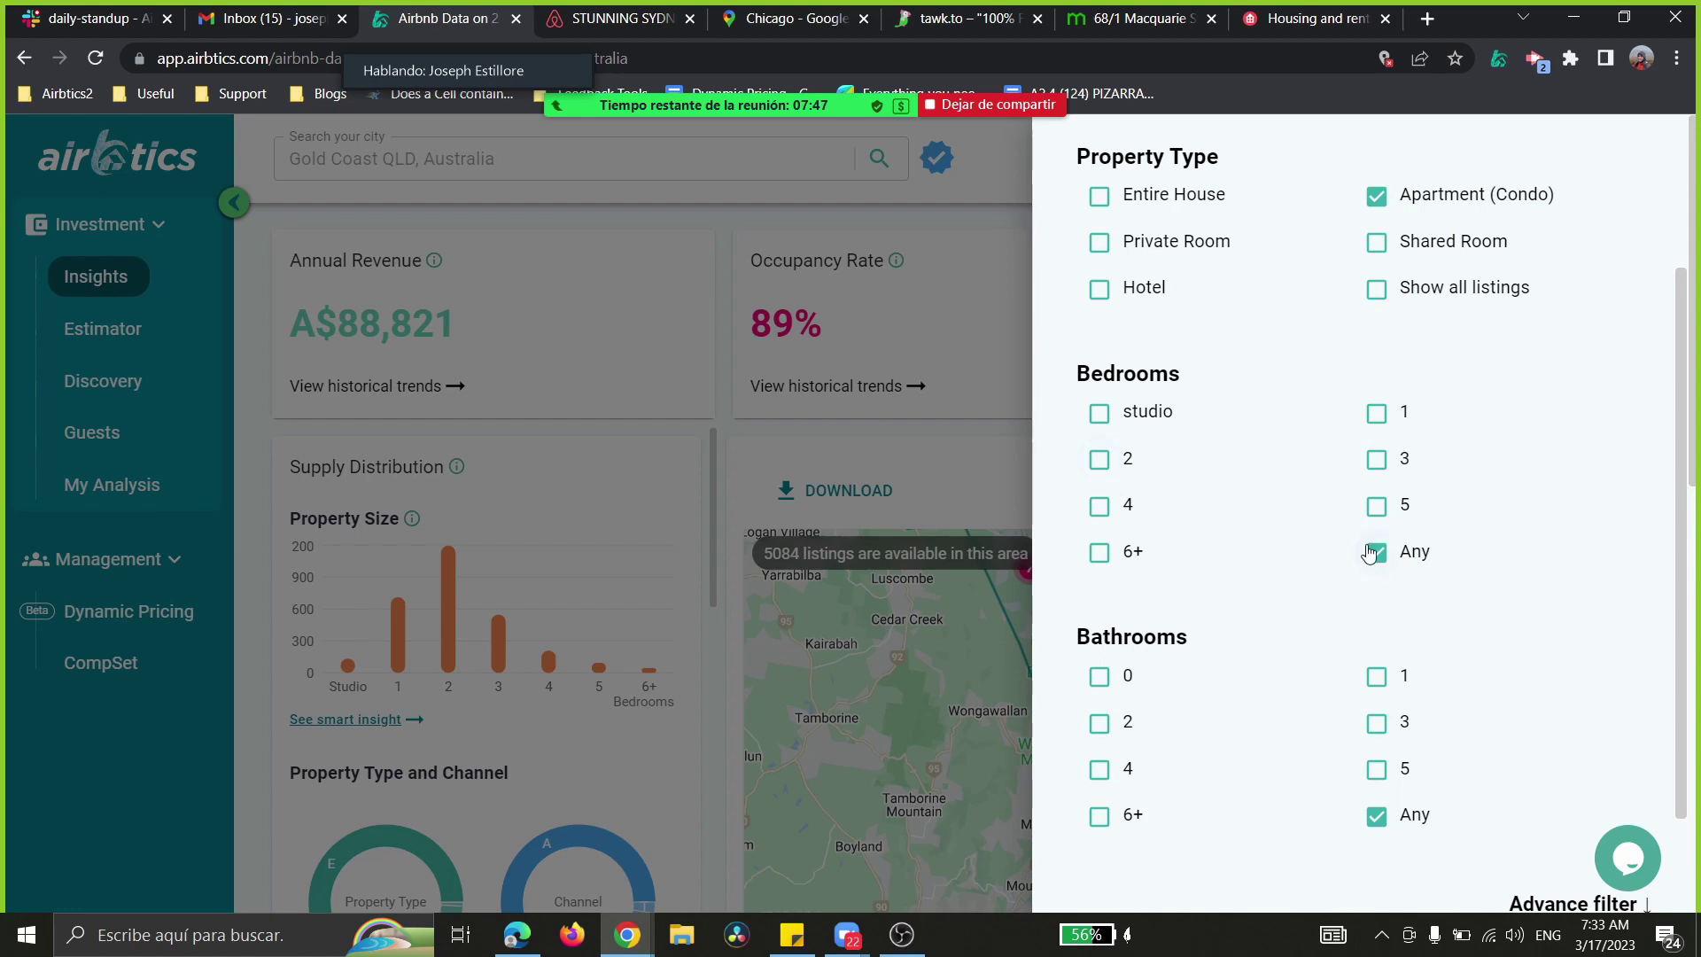
click(1373, 552)
click(1375, 460)
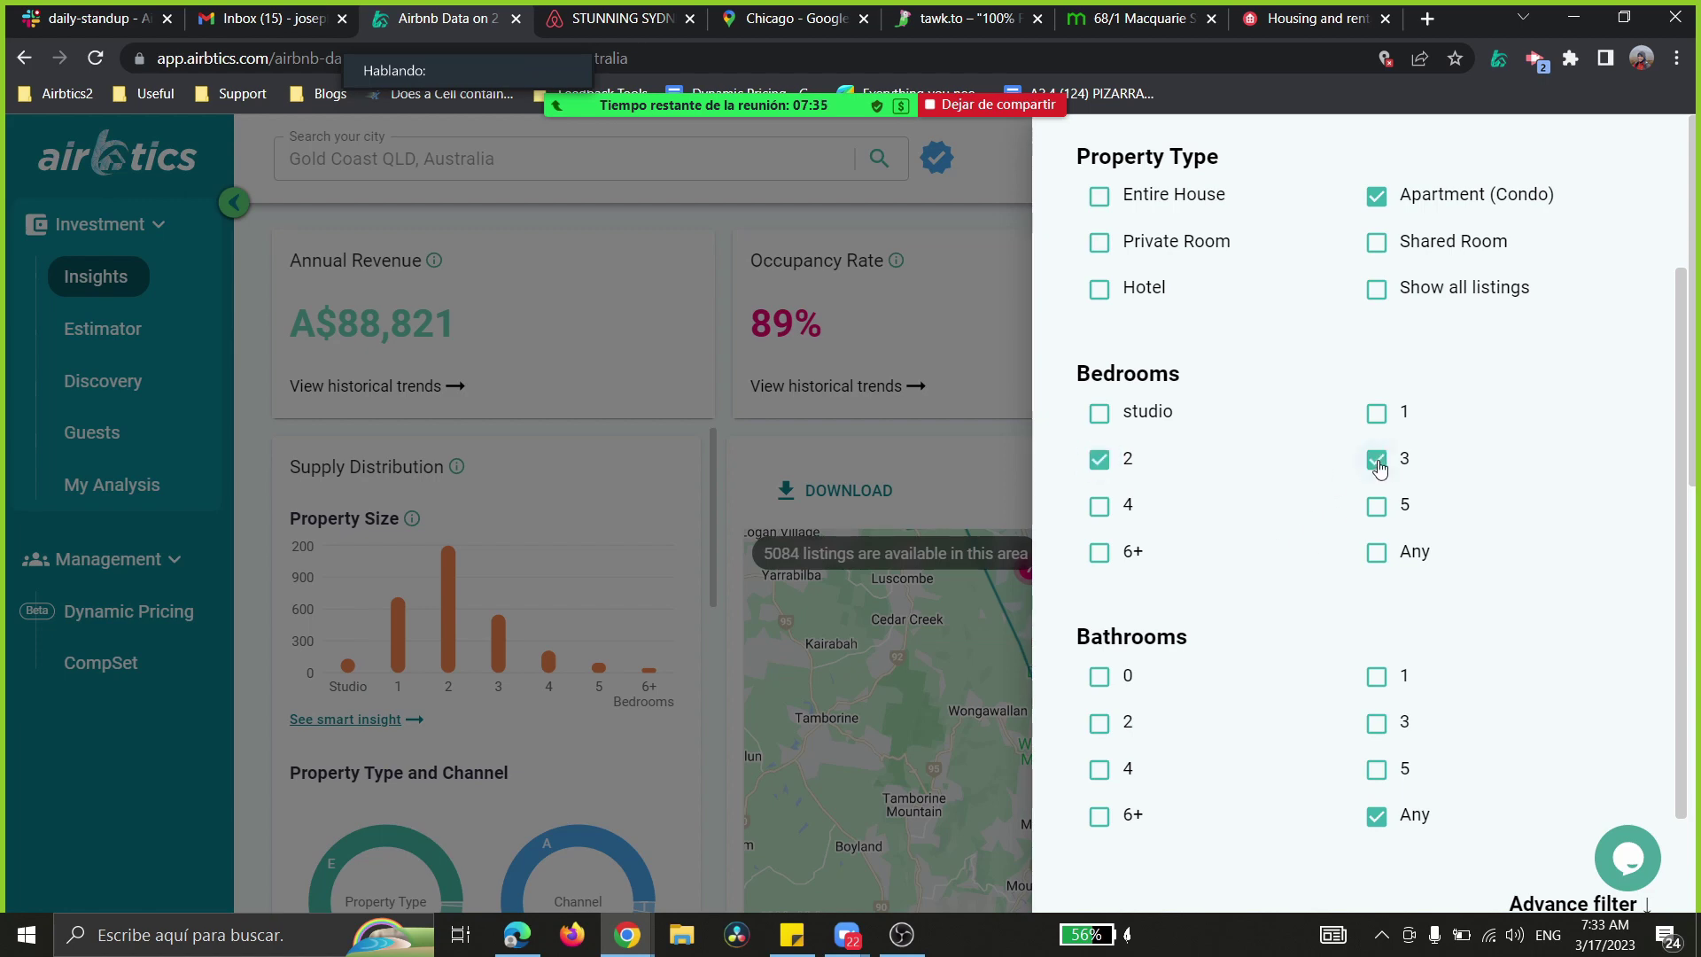
- Reveal the advanced filter options and look over the Professionally Managed choices
scroll(1308, 669, down, 2)
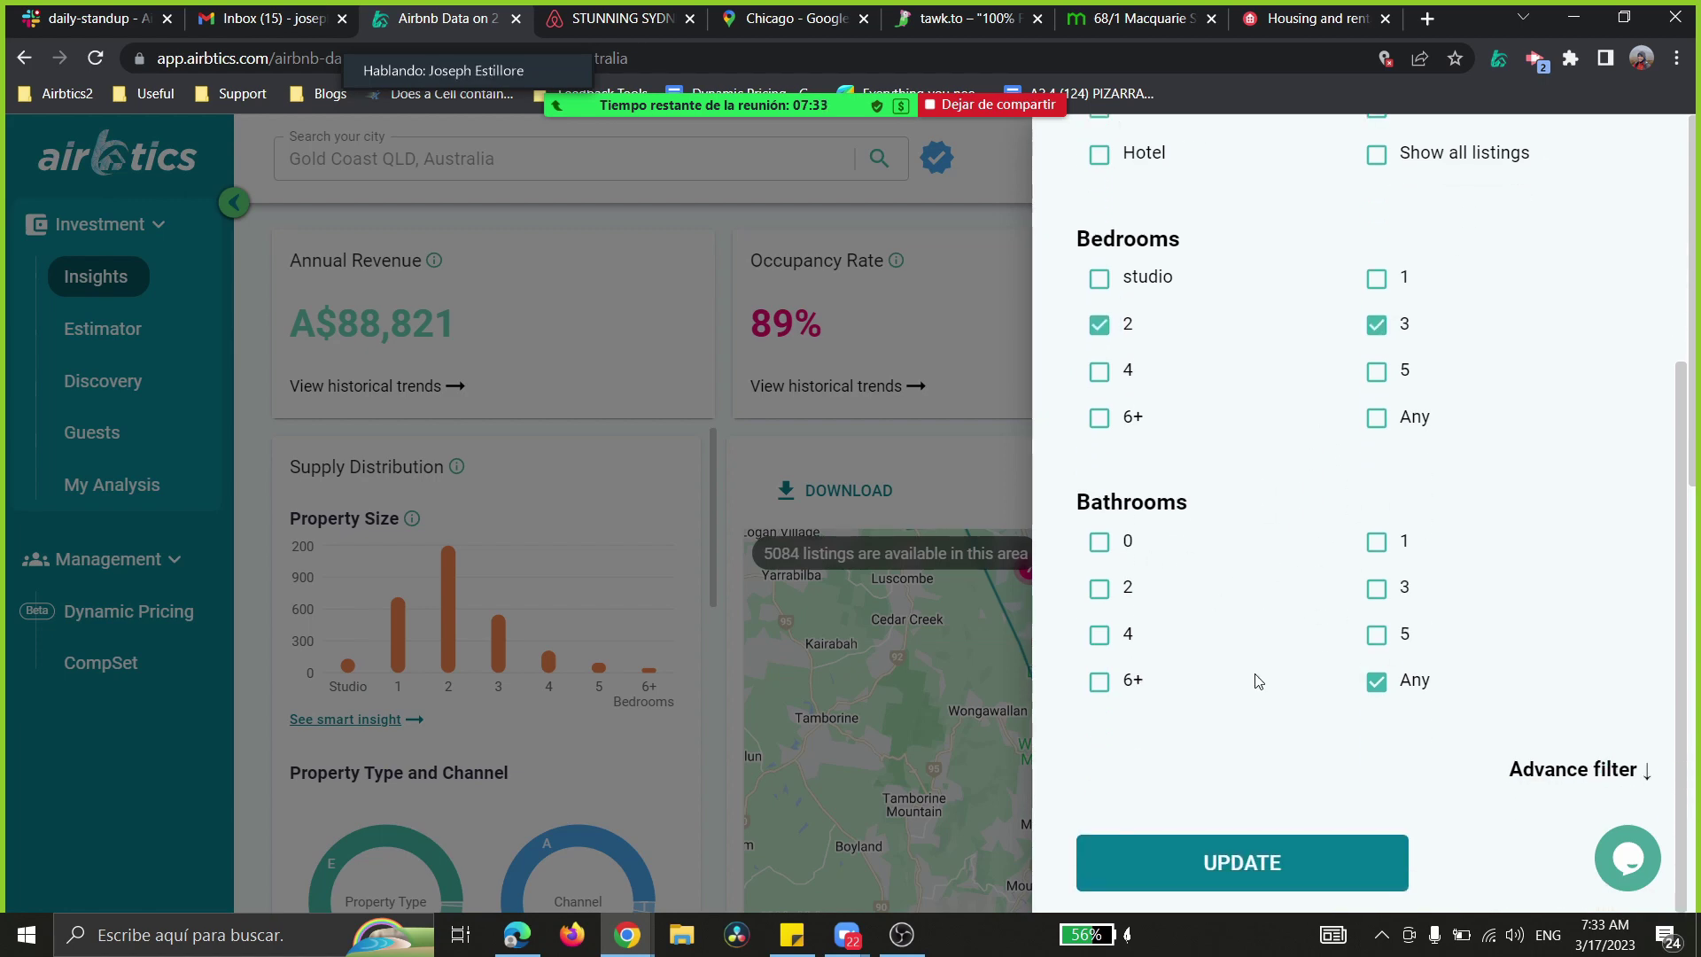
click(1595, 769)
scroll(1538, 673, down, 5)
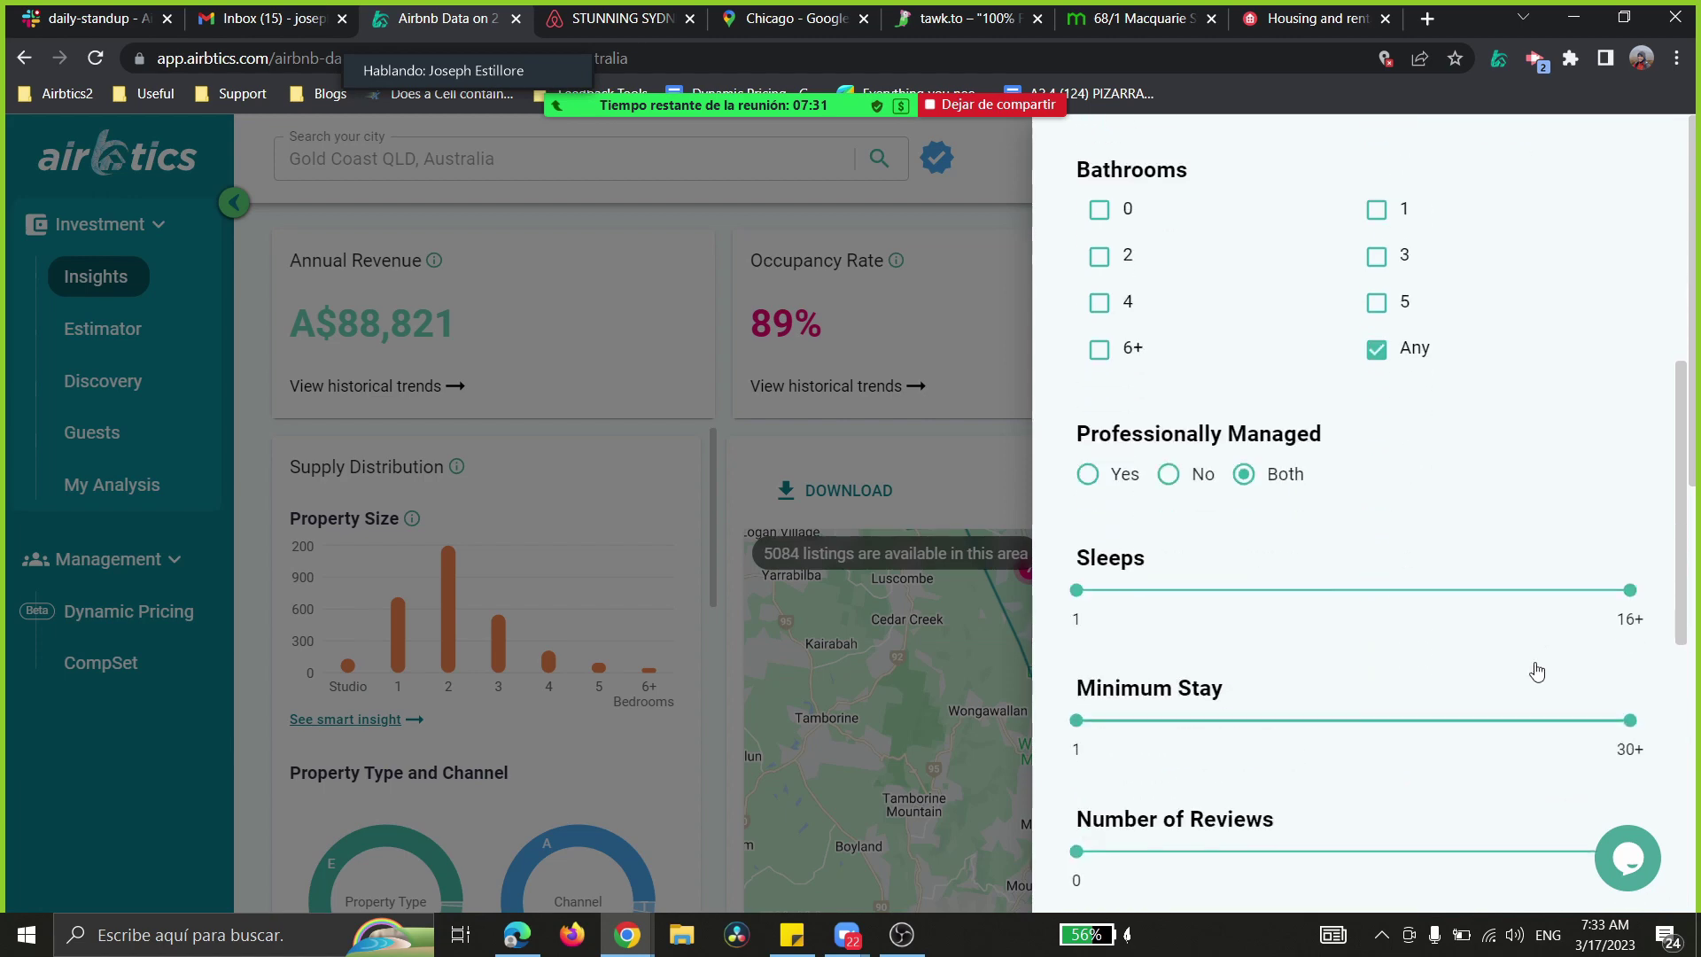
scroll(1533, 664, down, 1)
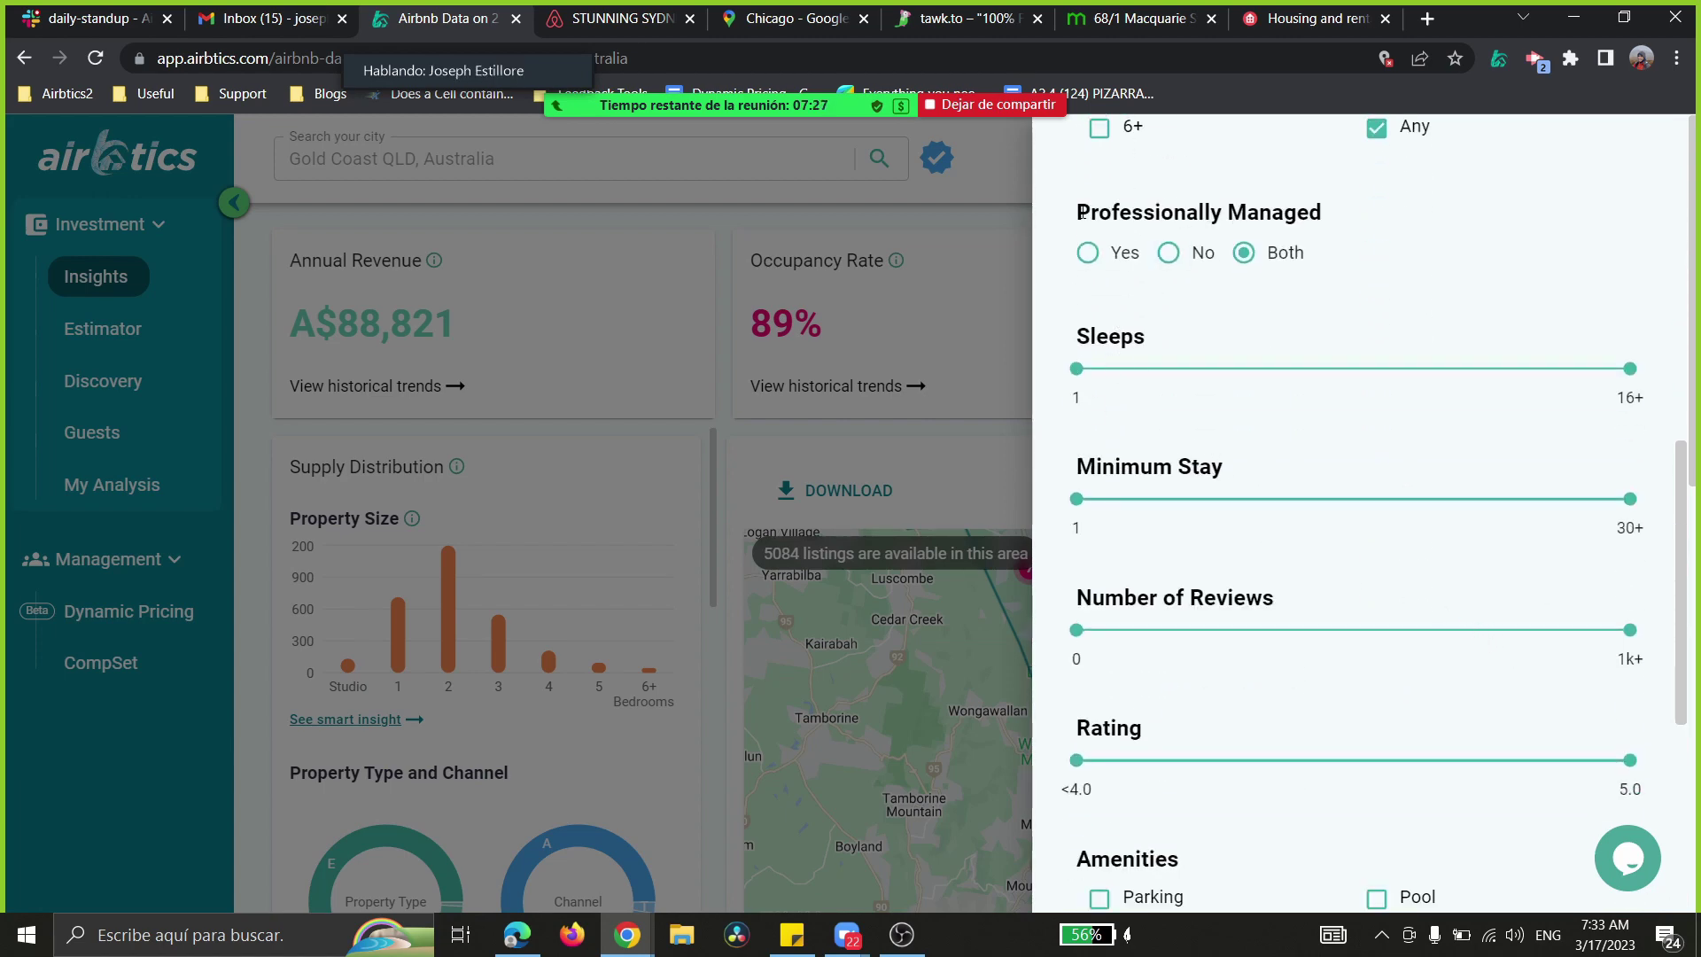
drag(1081, 213, 1331, 233)
click(1338, 260)
drag(1088, 213, 1340, 235)
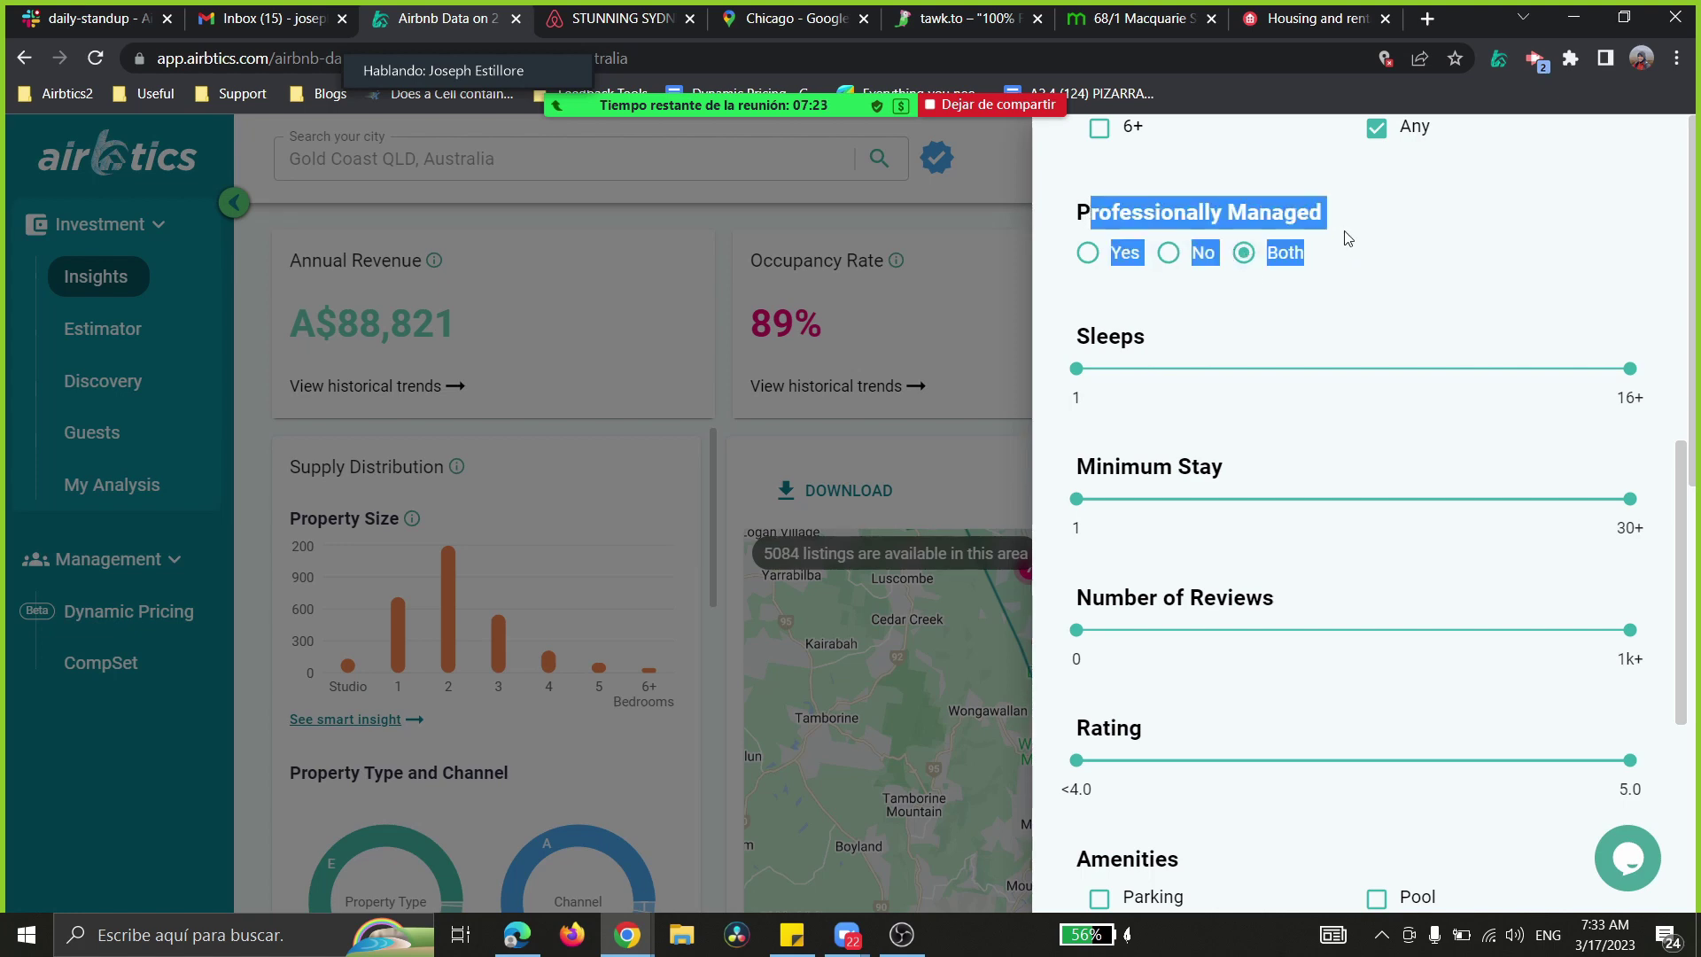
click(1347, 259)
scroll(1231, 427, down, 1)
scroll(1231, 427, down, 2)
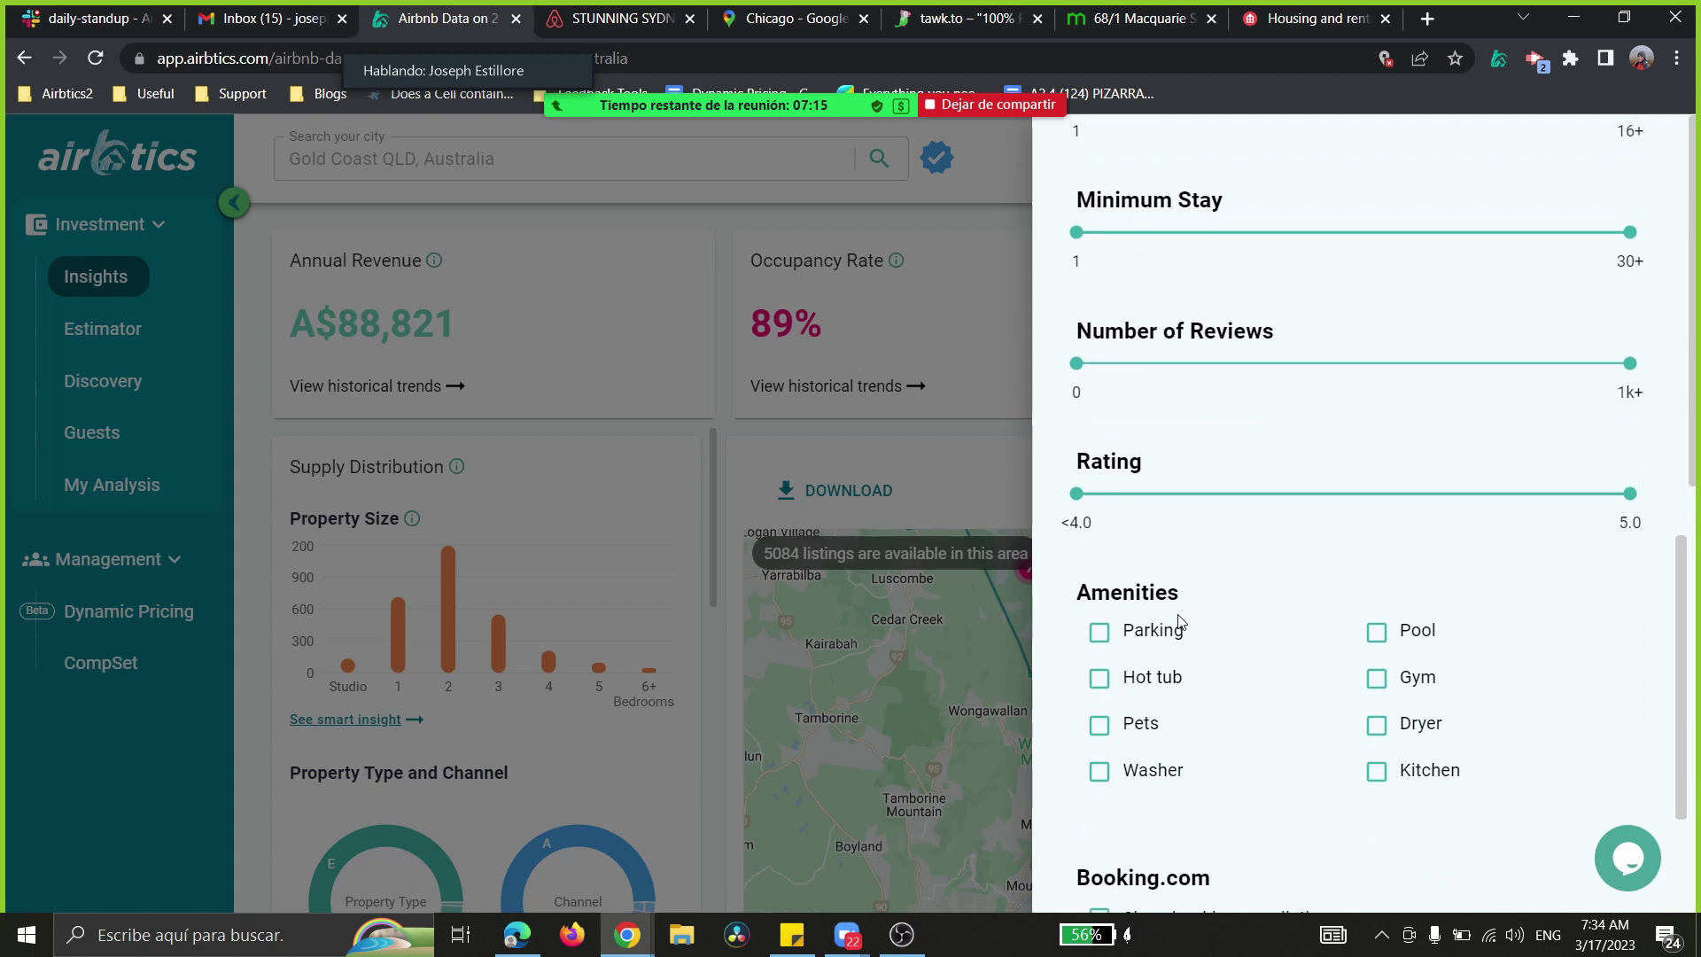
scroll(1182, 620, down, 2)
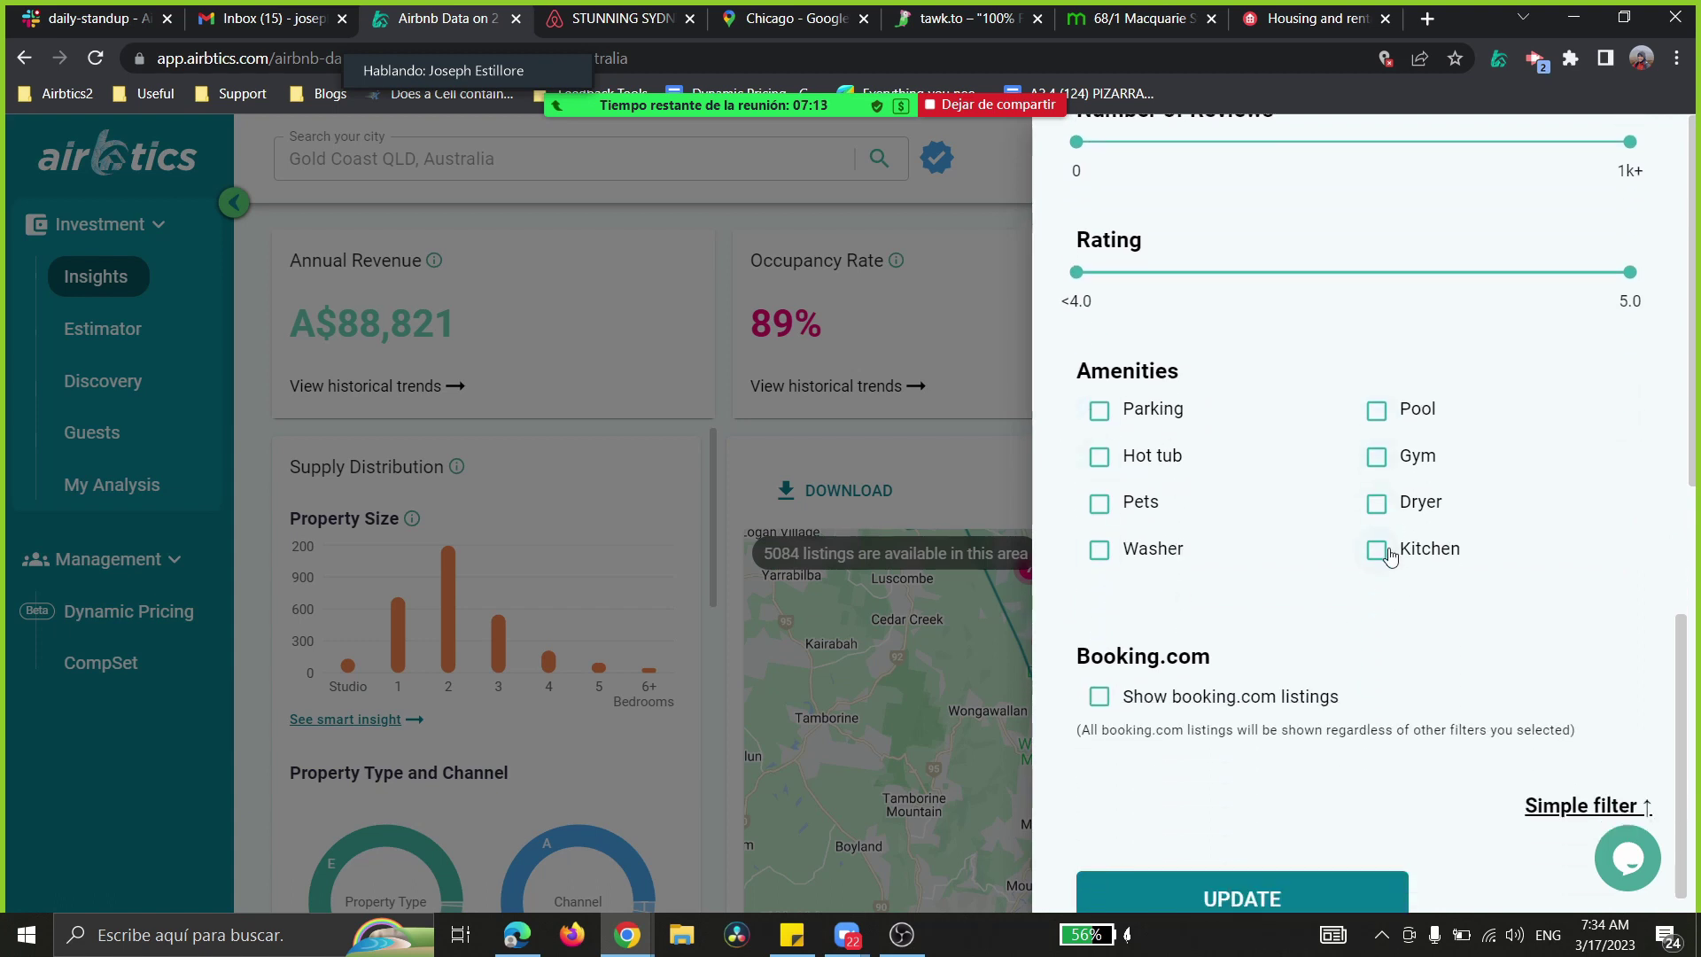
- Require a pool and apply, narrowing insights to 128 pool listings at A$97,643 revenue
click(1377, 411)
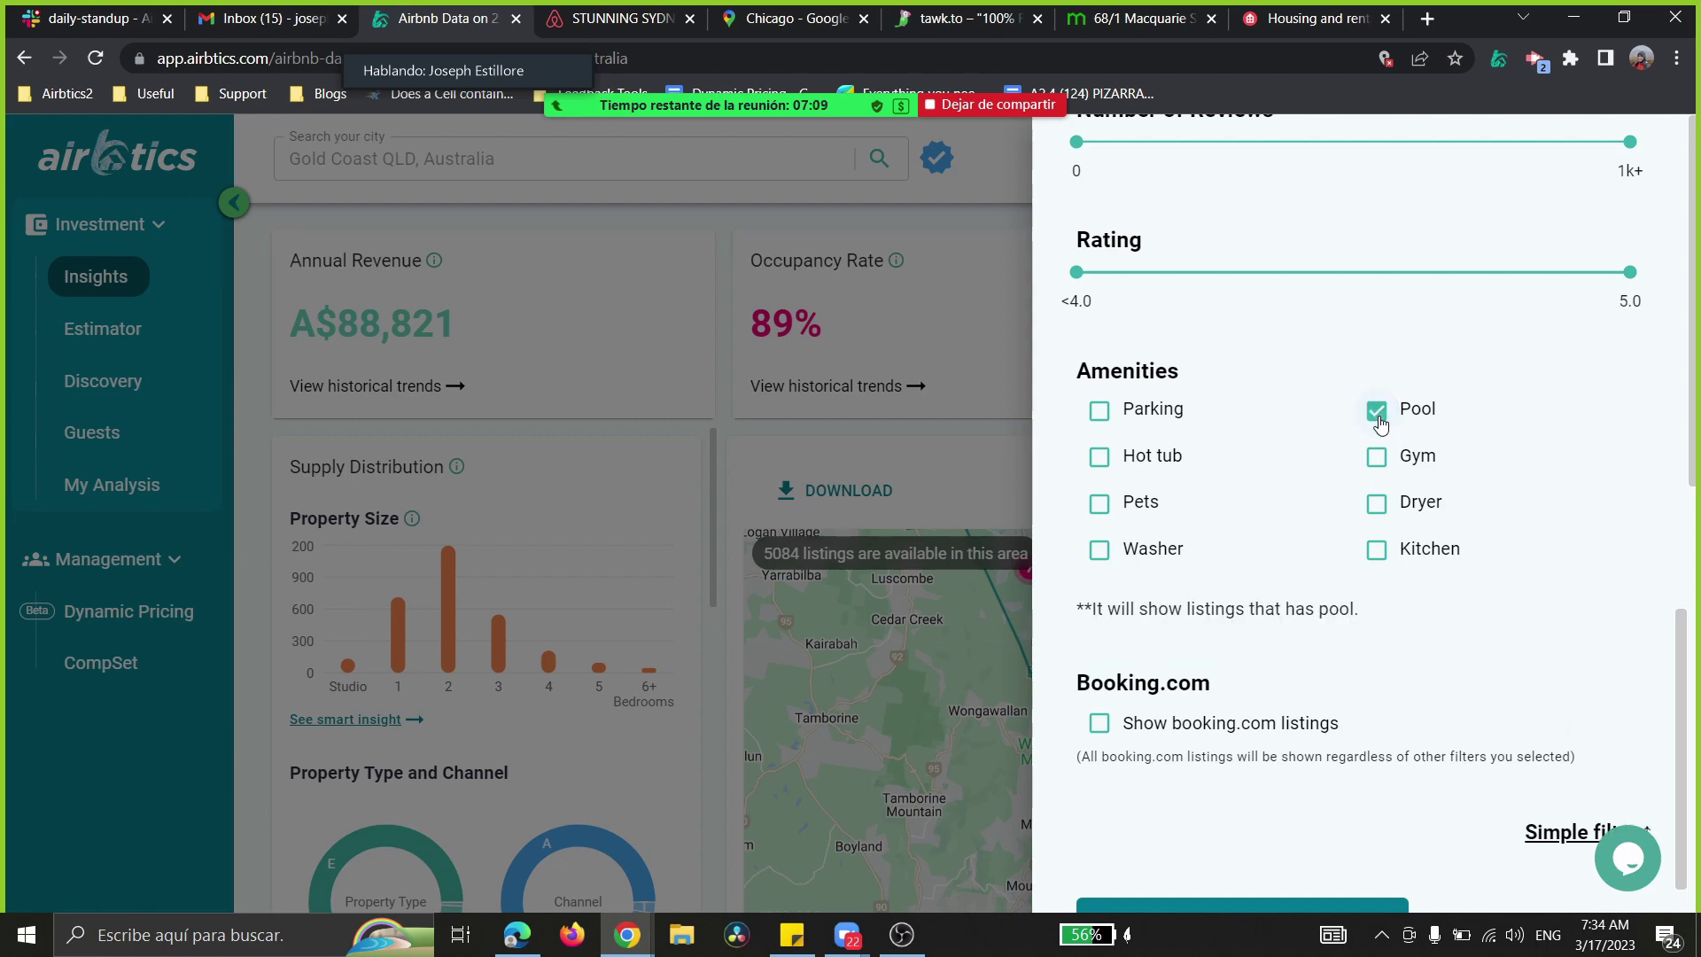
scroll(1197, 660, down, 1)
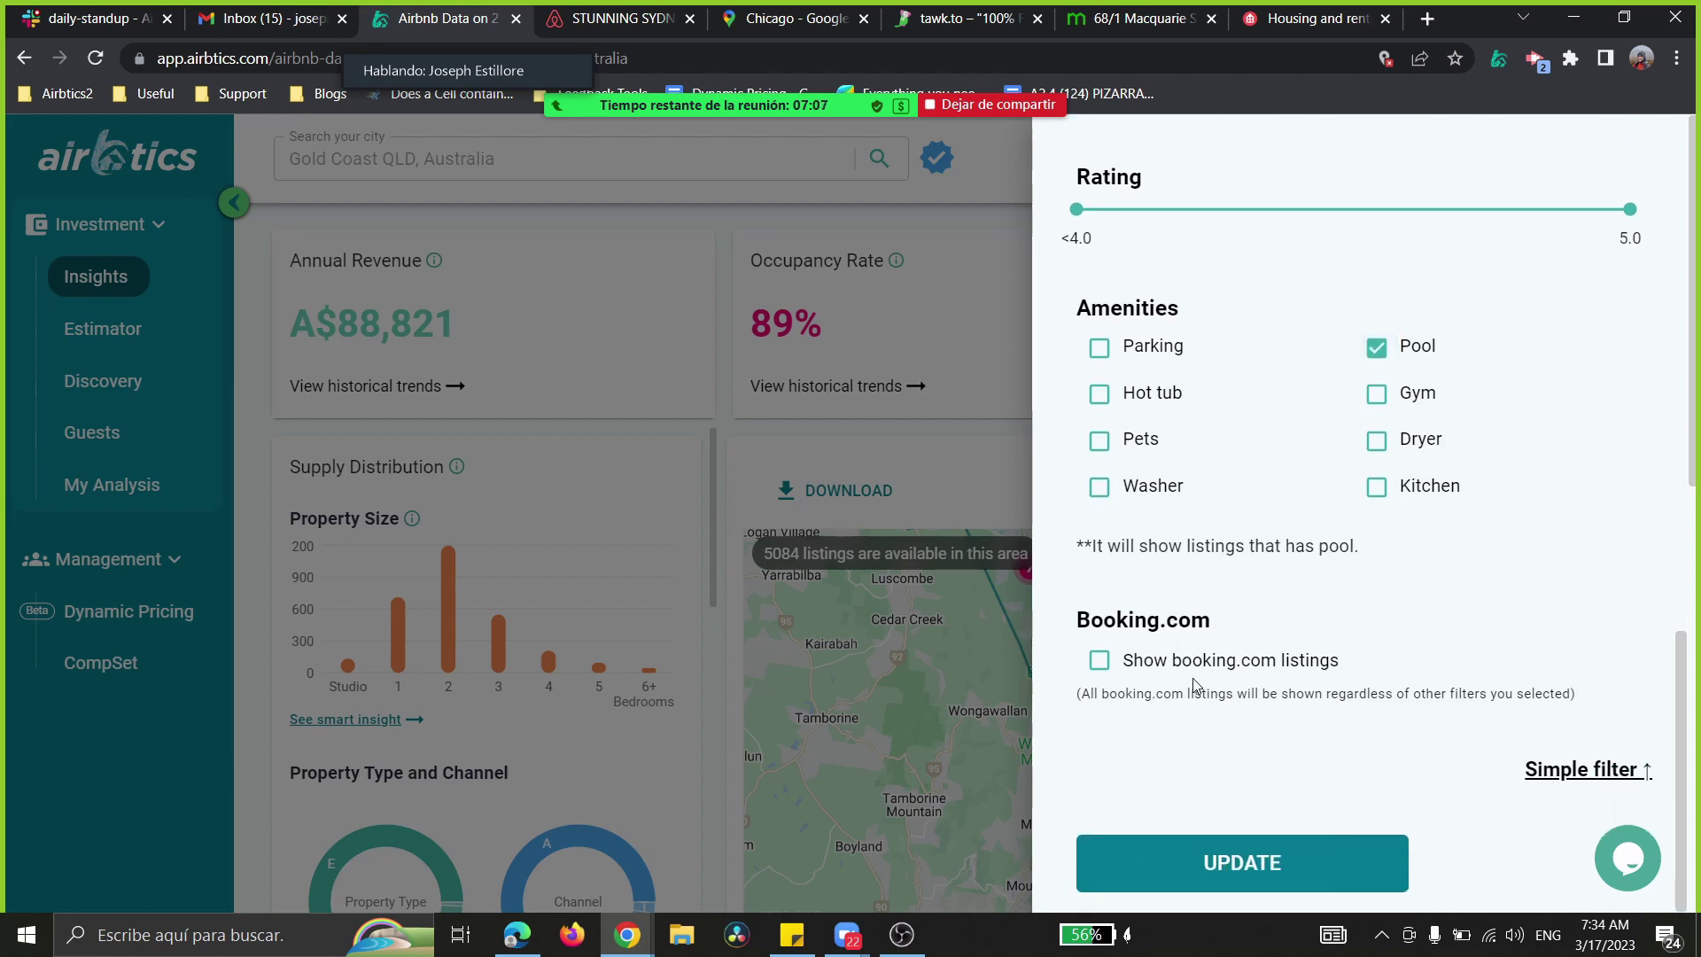
click(1182, 869)
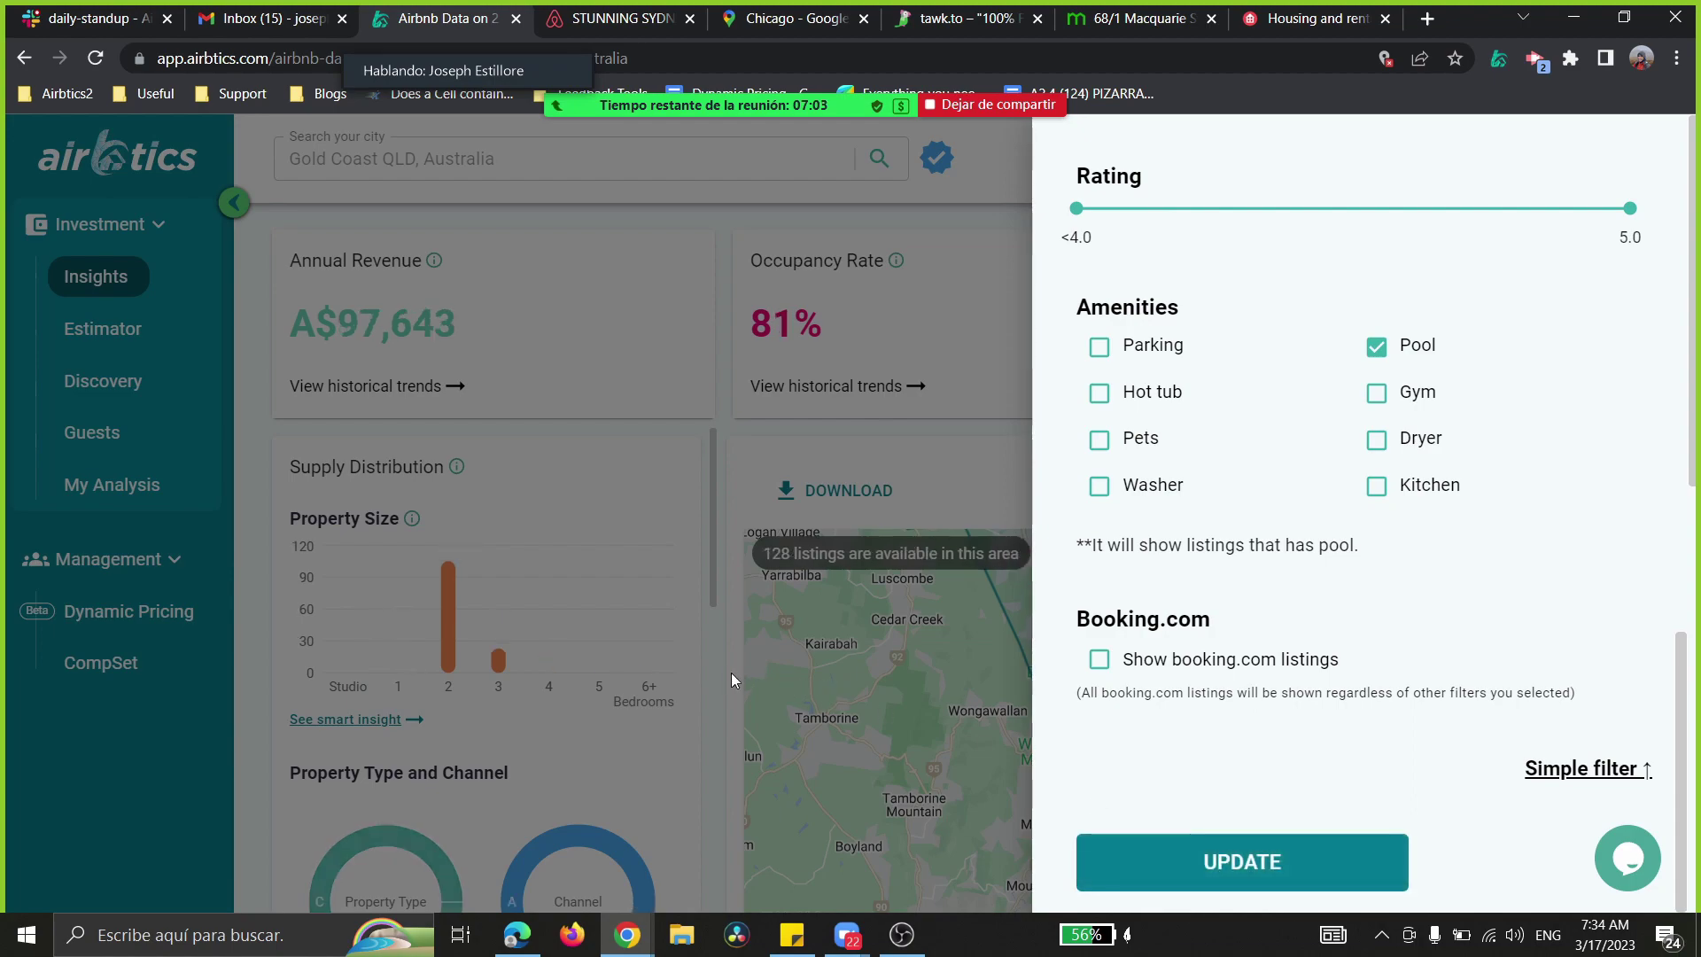
click(731, 672)
scroll(1340, 680, down, 3)
- Zoom and pan the map onto the Surfers Paradise coastline
drag(1260, 652, 1166, 477)
click(1595, 424)
click(1592, 408)
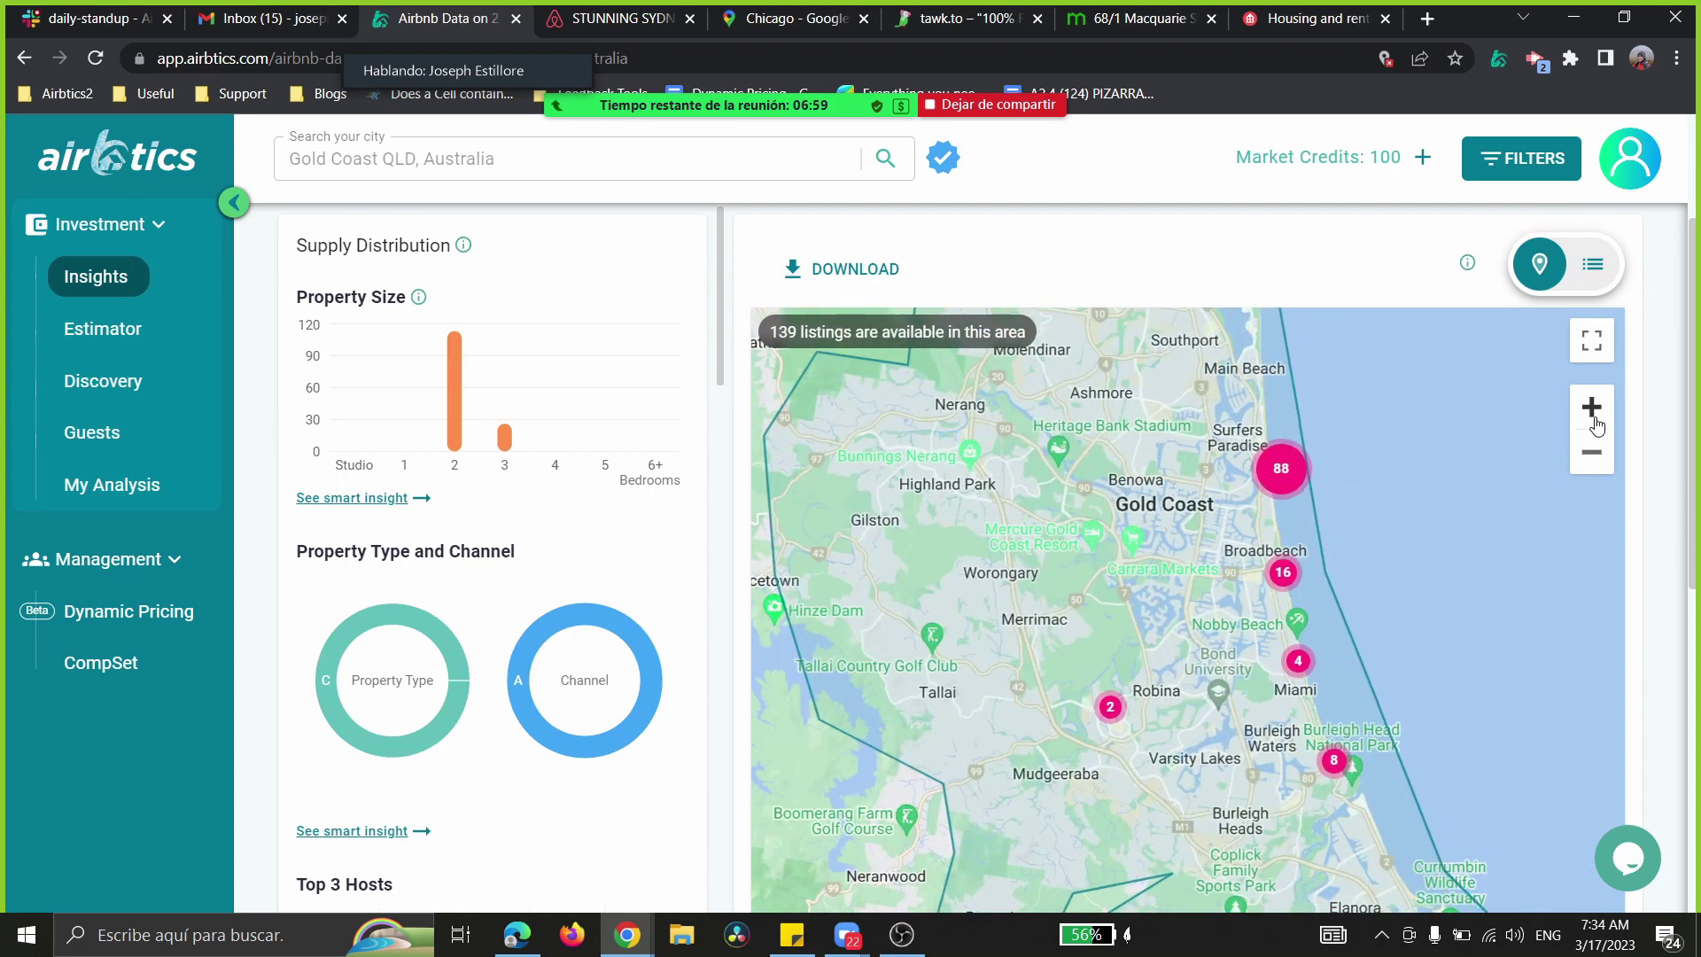
click(1515, 163)
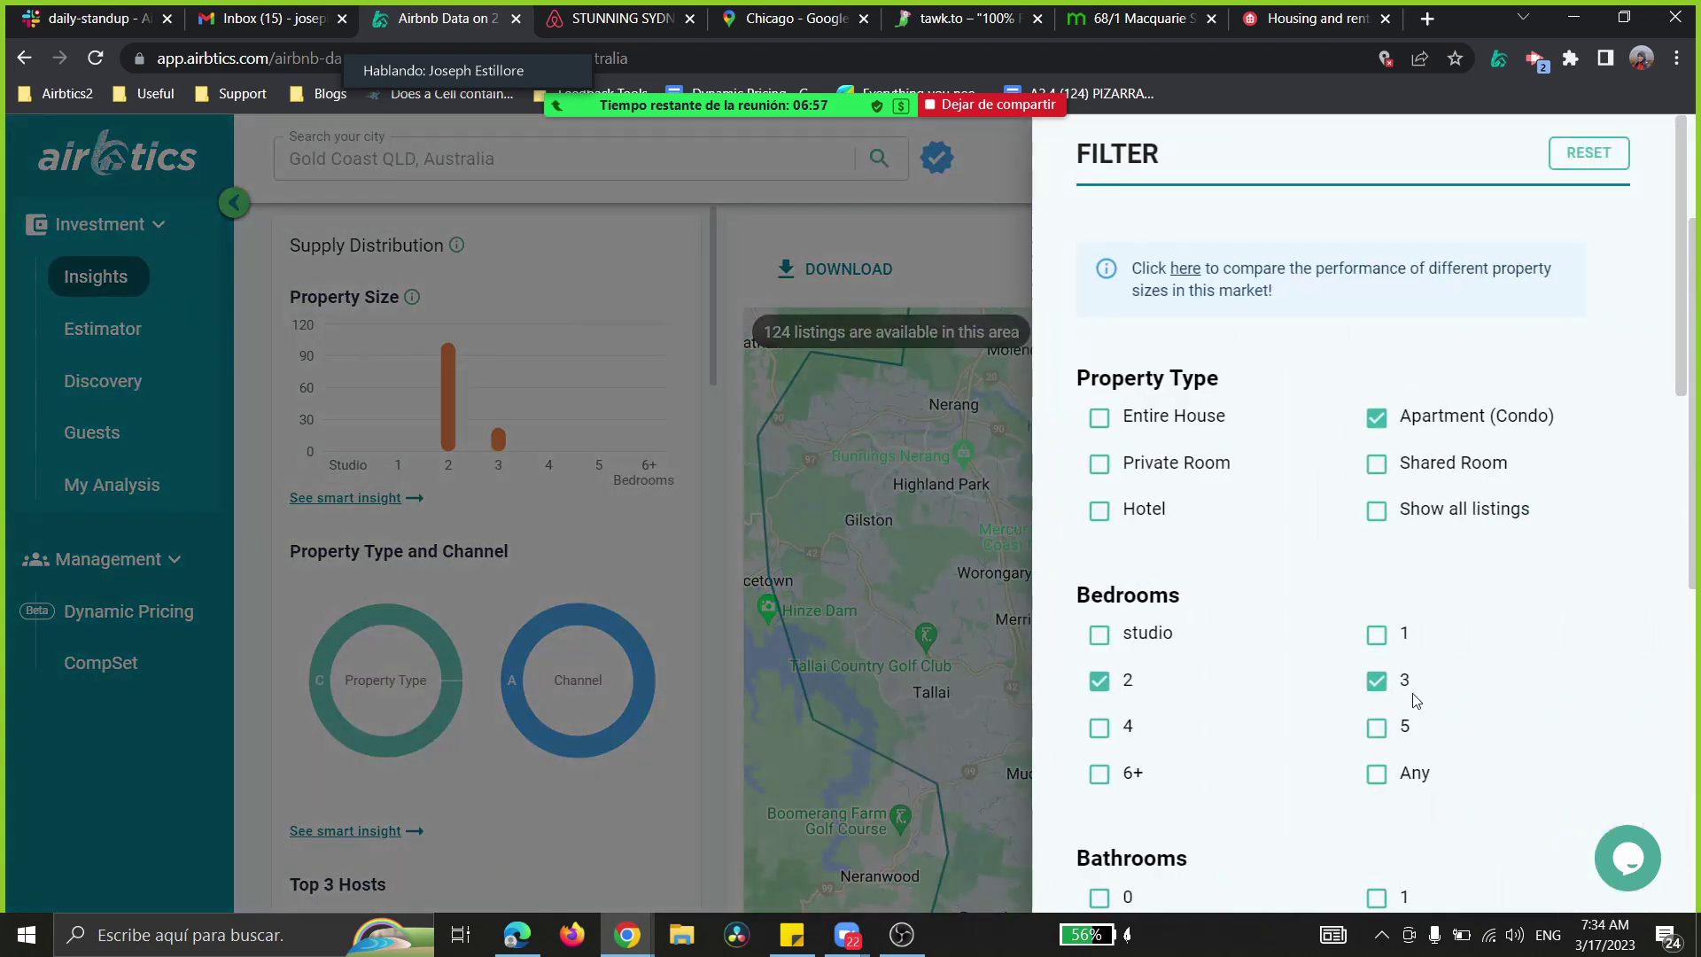
scroll(1107, 580, down, 8)
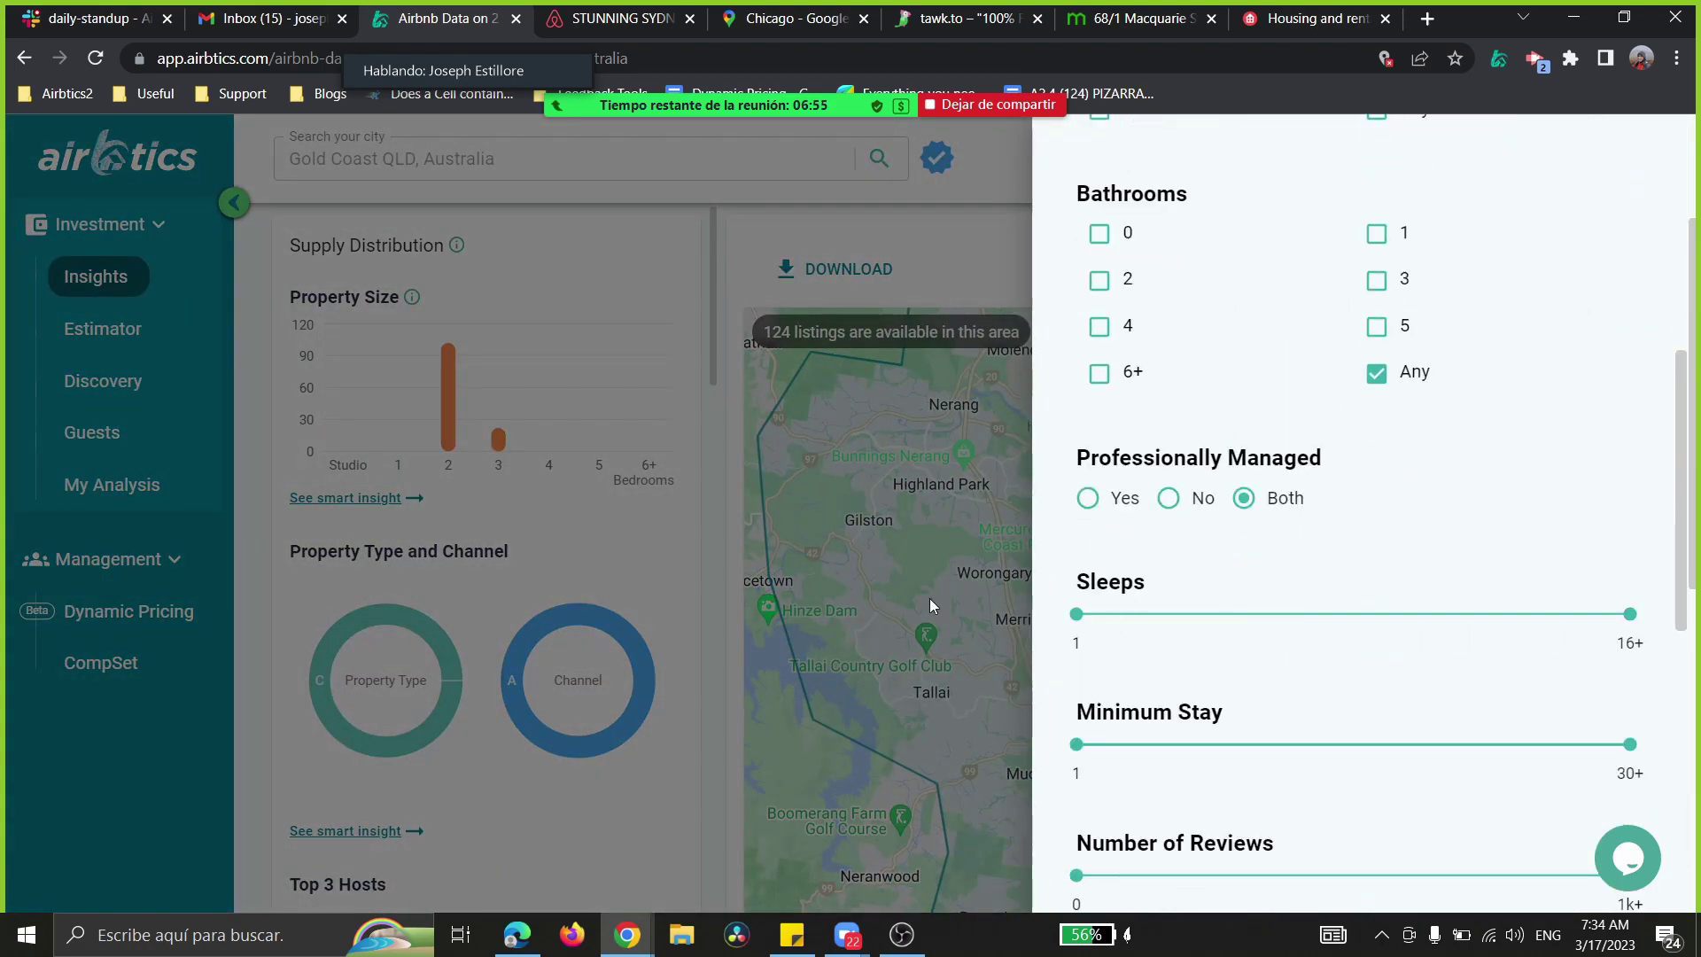
click(927, 598)
click(1592, 416)
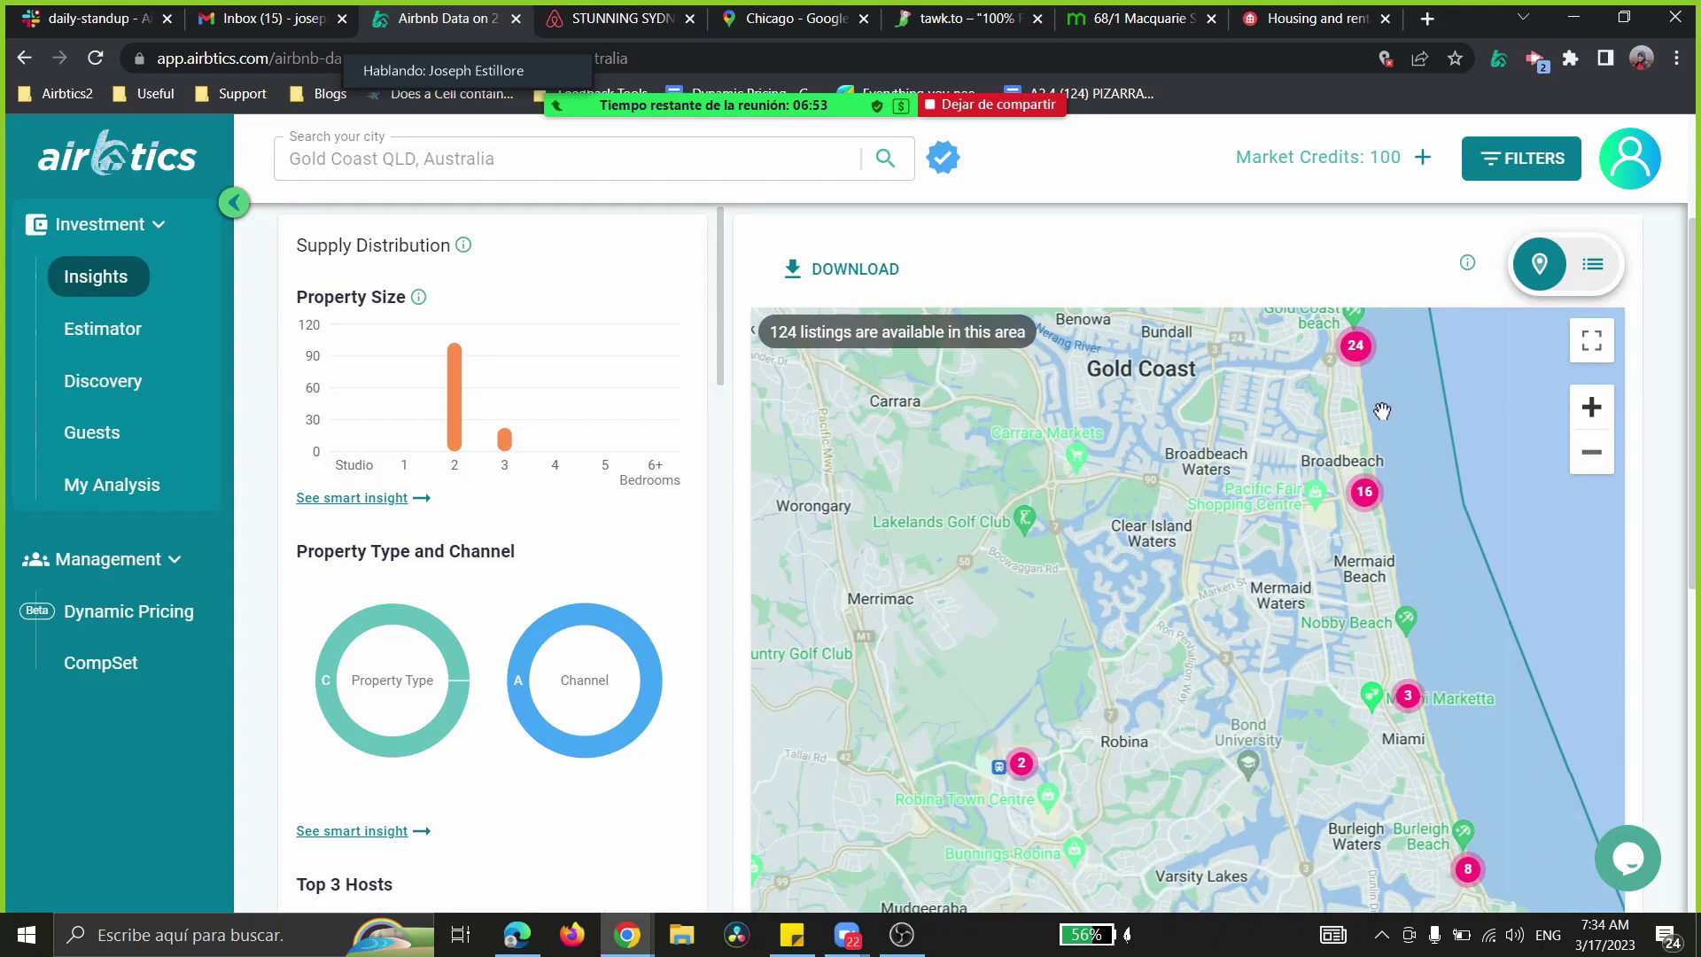
drag(1237, 455, 1020, 647)
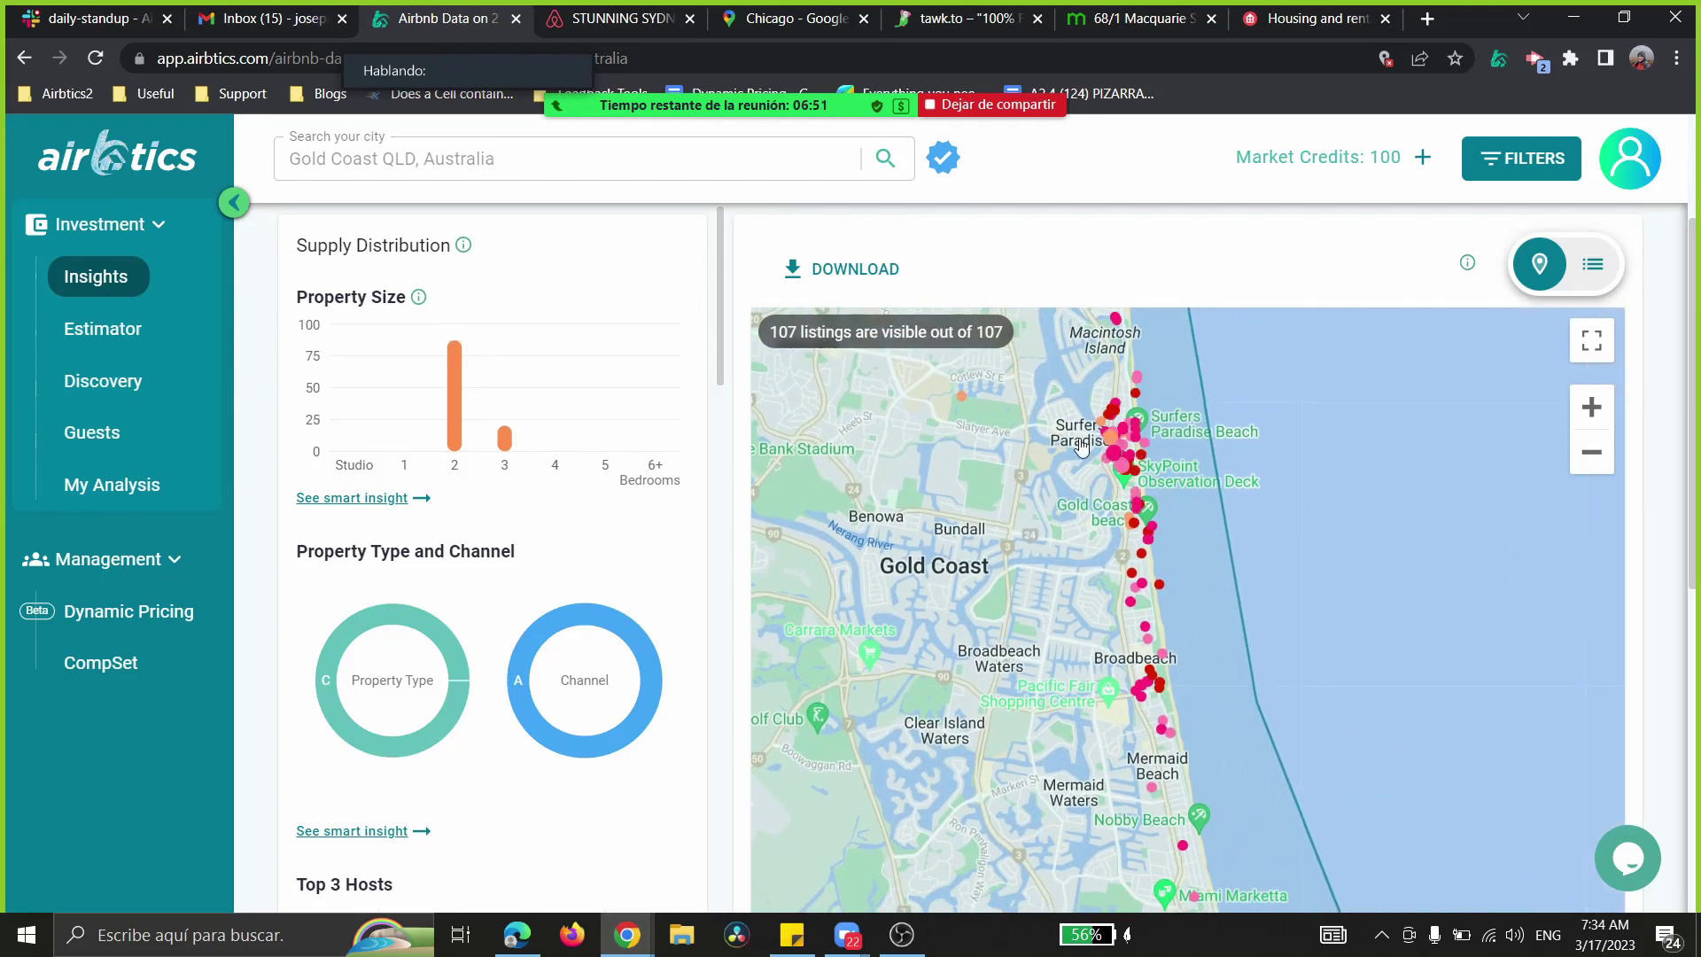
- View the Ruby Gold Coast - Three Bedroom Villa details (A$152,184 per year), then close them
click(1107, 472)
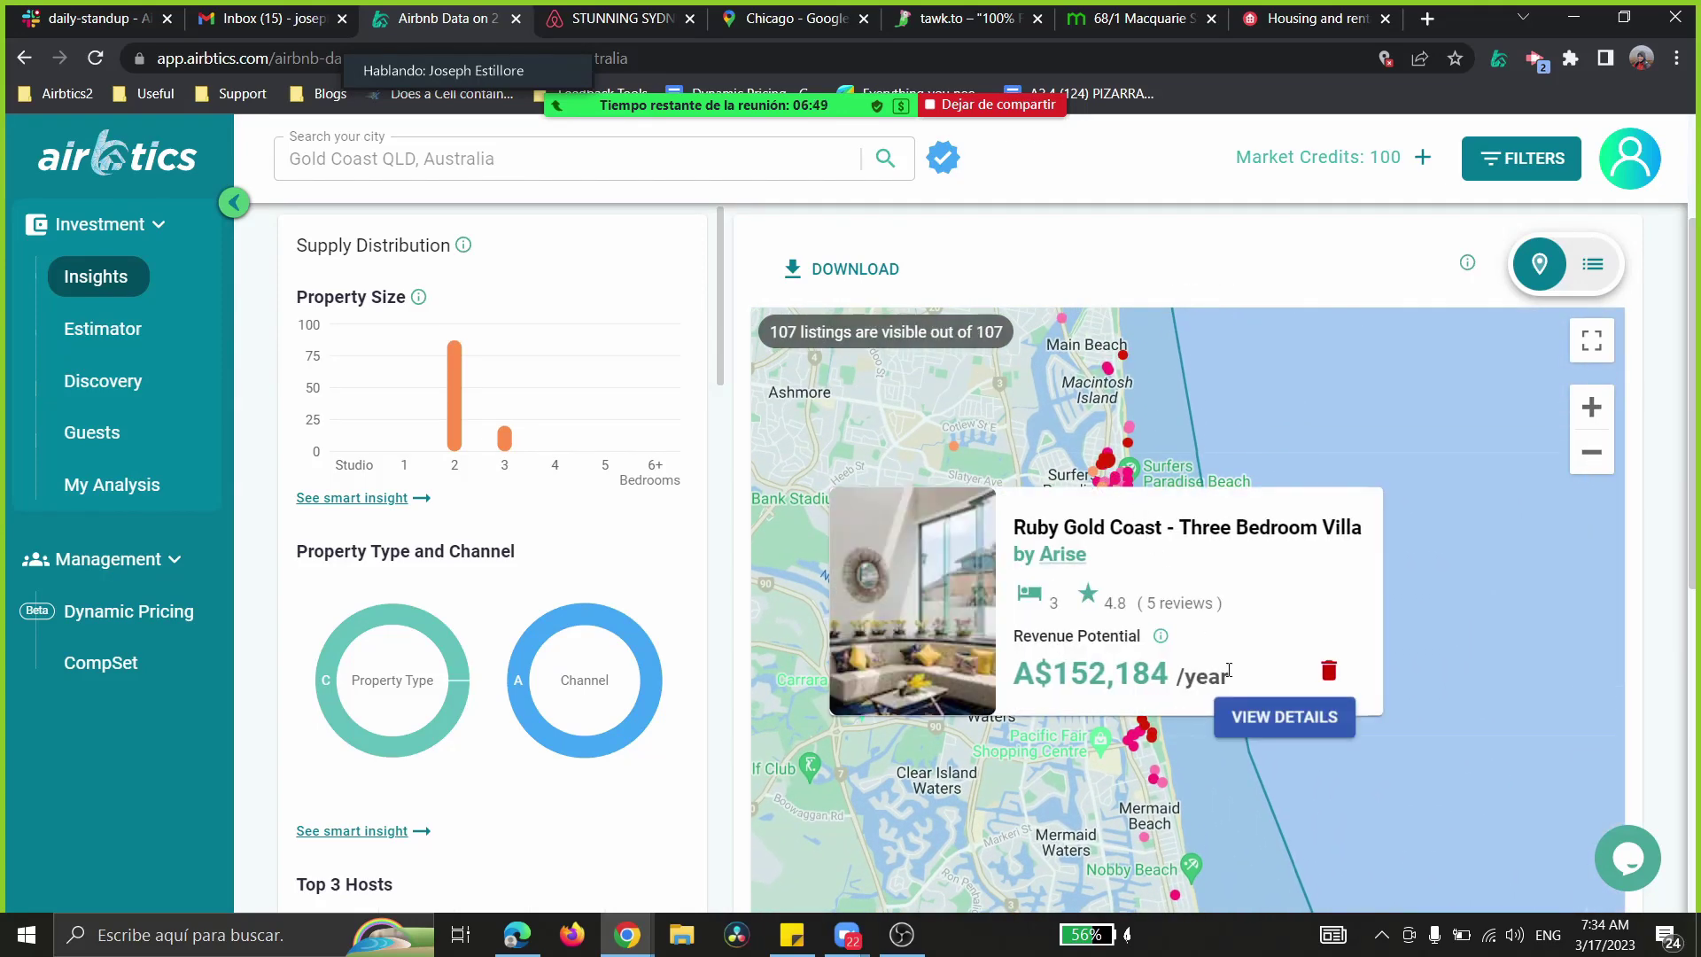
click(1267, 720)
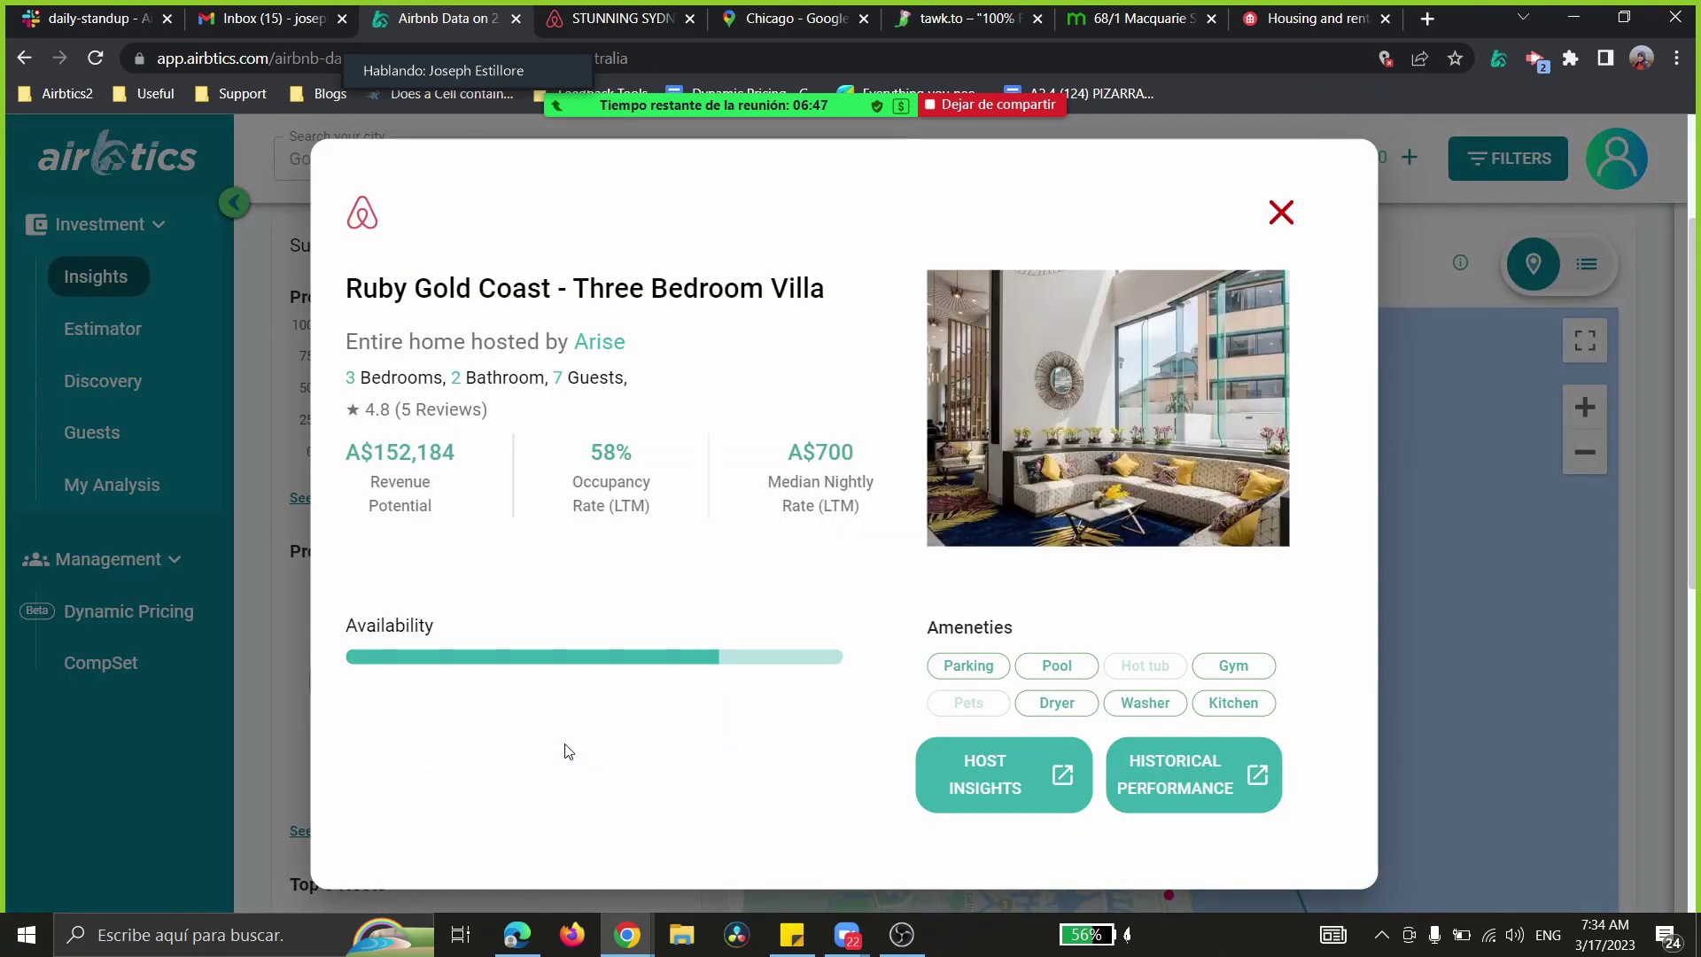
click(1281, 214)
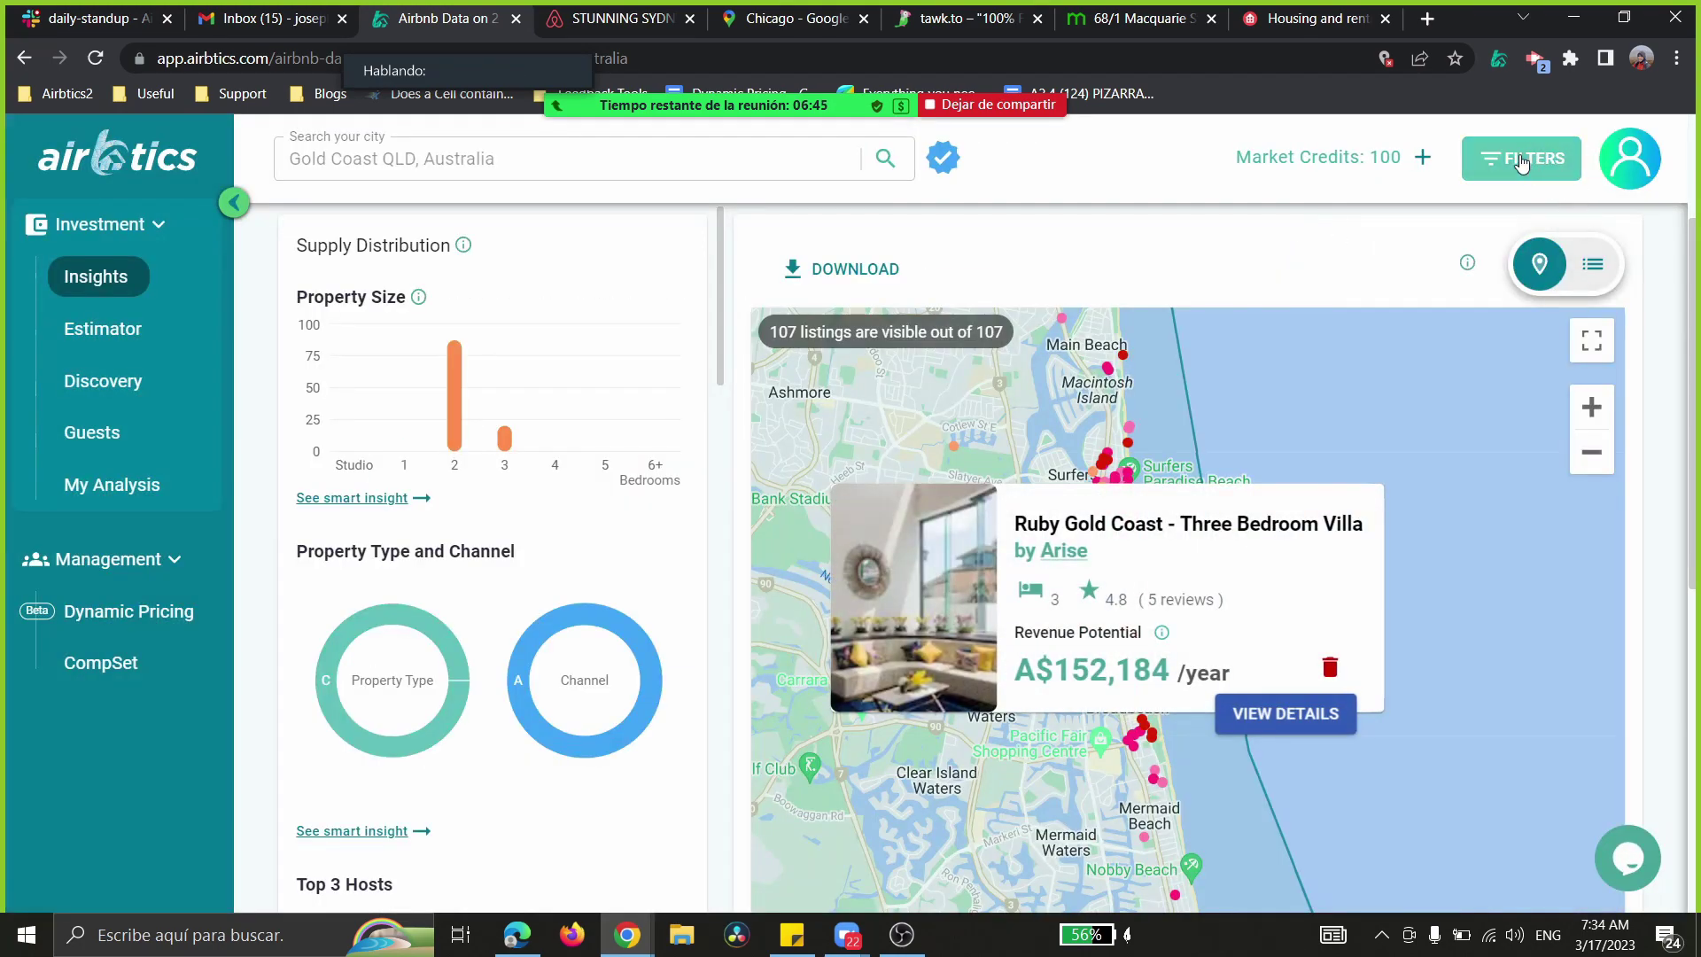
- Switch bedrooms from 2 and 3 to Any and drop the pool filter, mapping 215 listings
click(1520, 160)
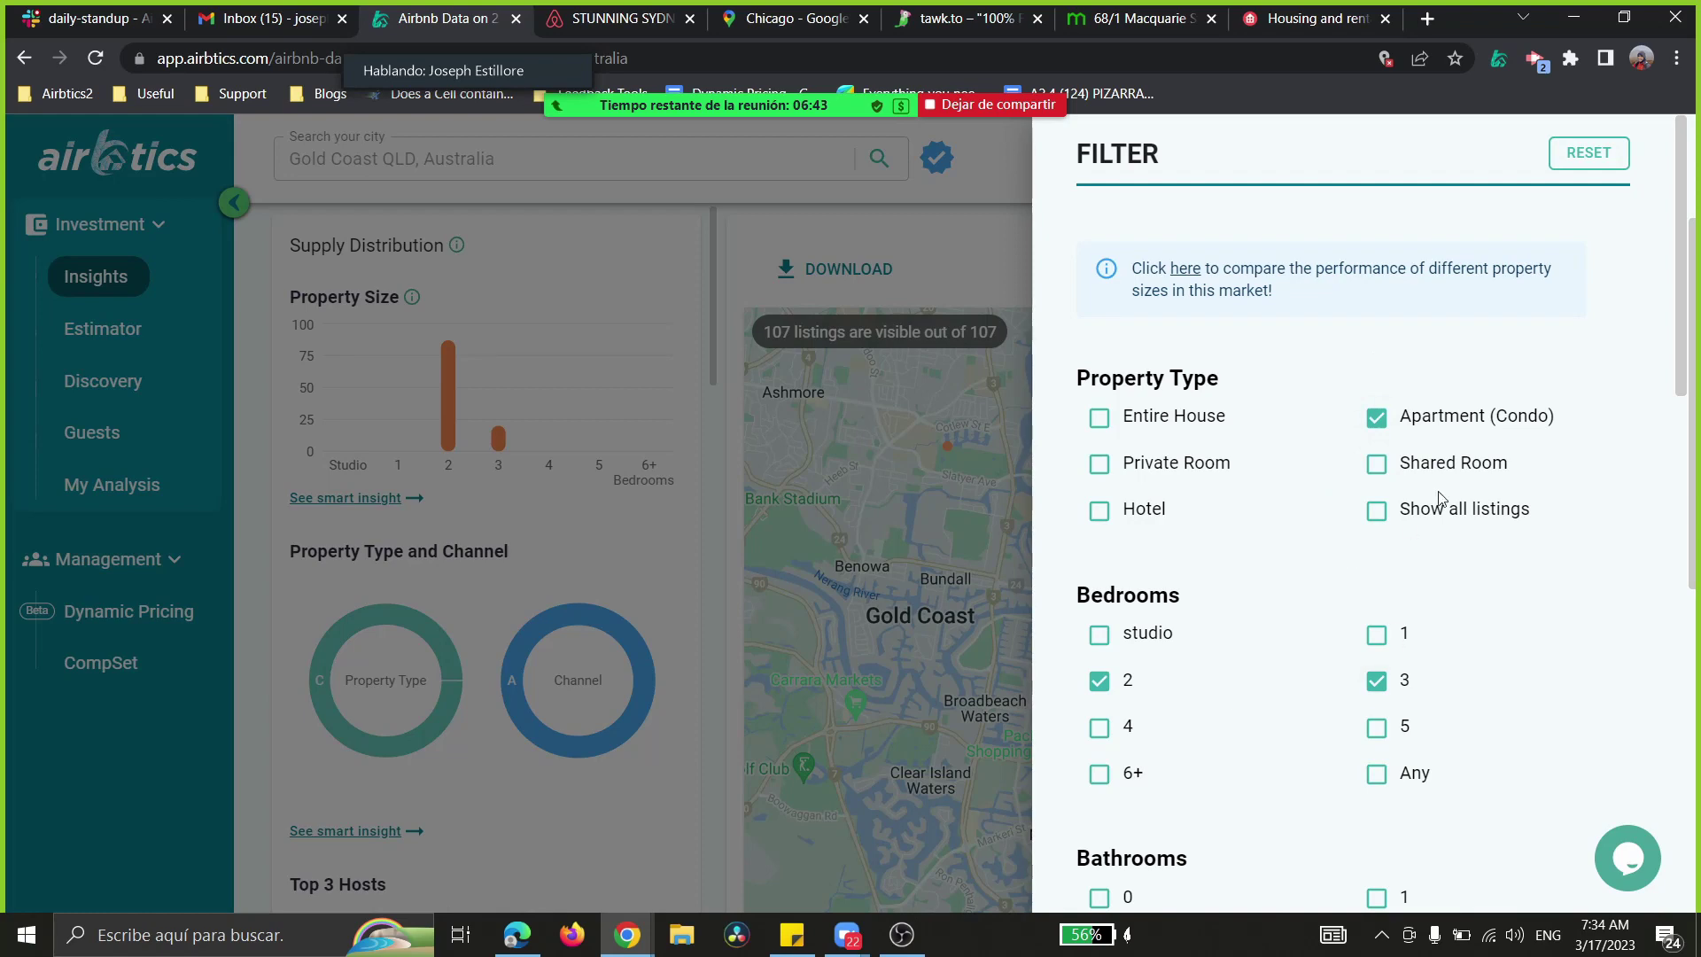
scroll(1329, 525, down, 1)
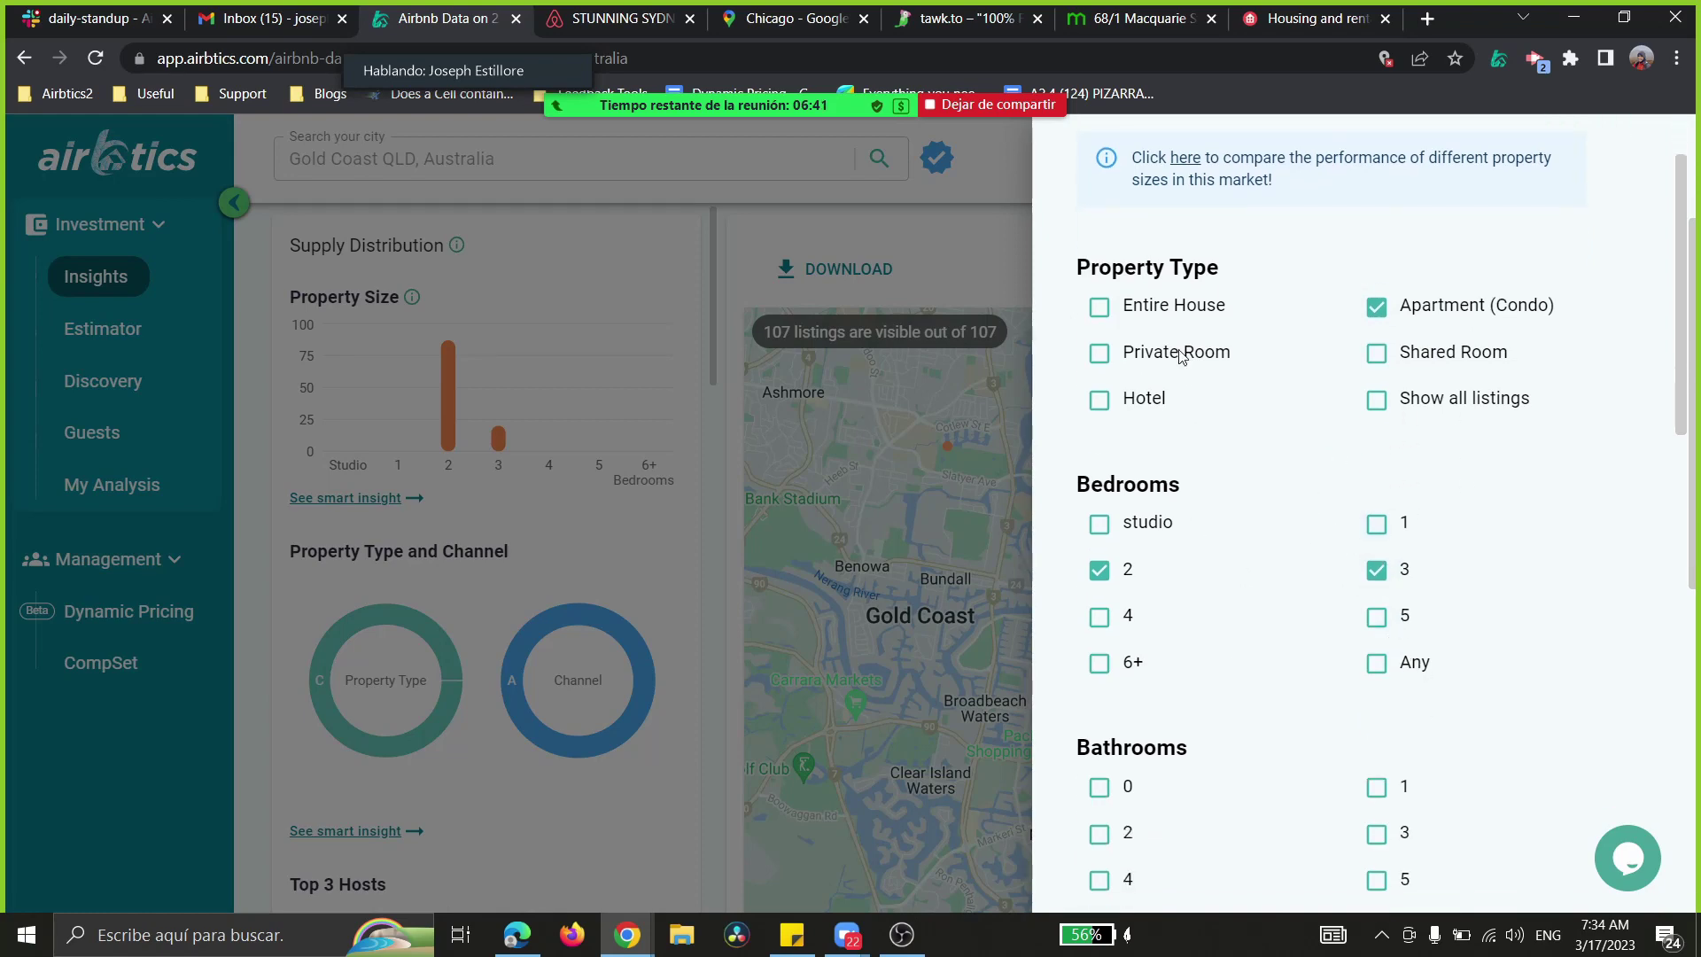
scroll(1328, 580, down, 5)
scroll(1252, 653, up, 4)
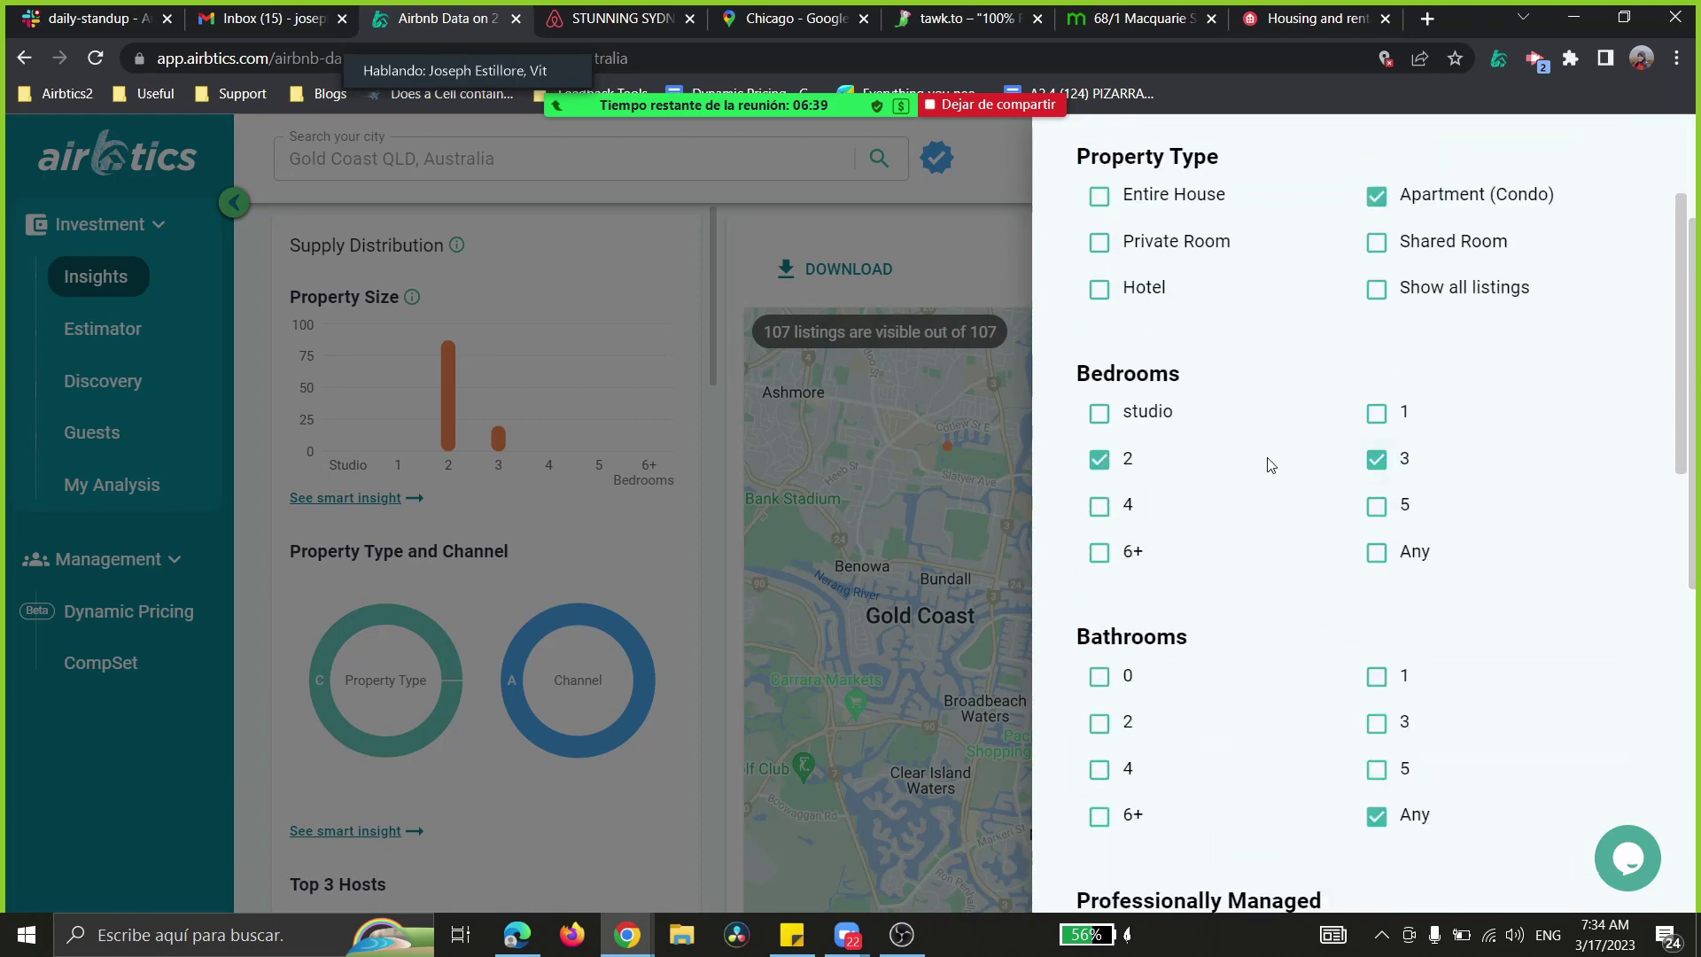
click(1108, 465)
click(1375, 458)
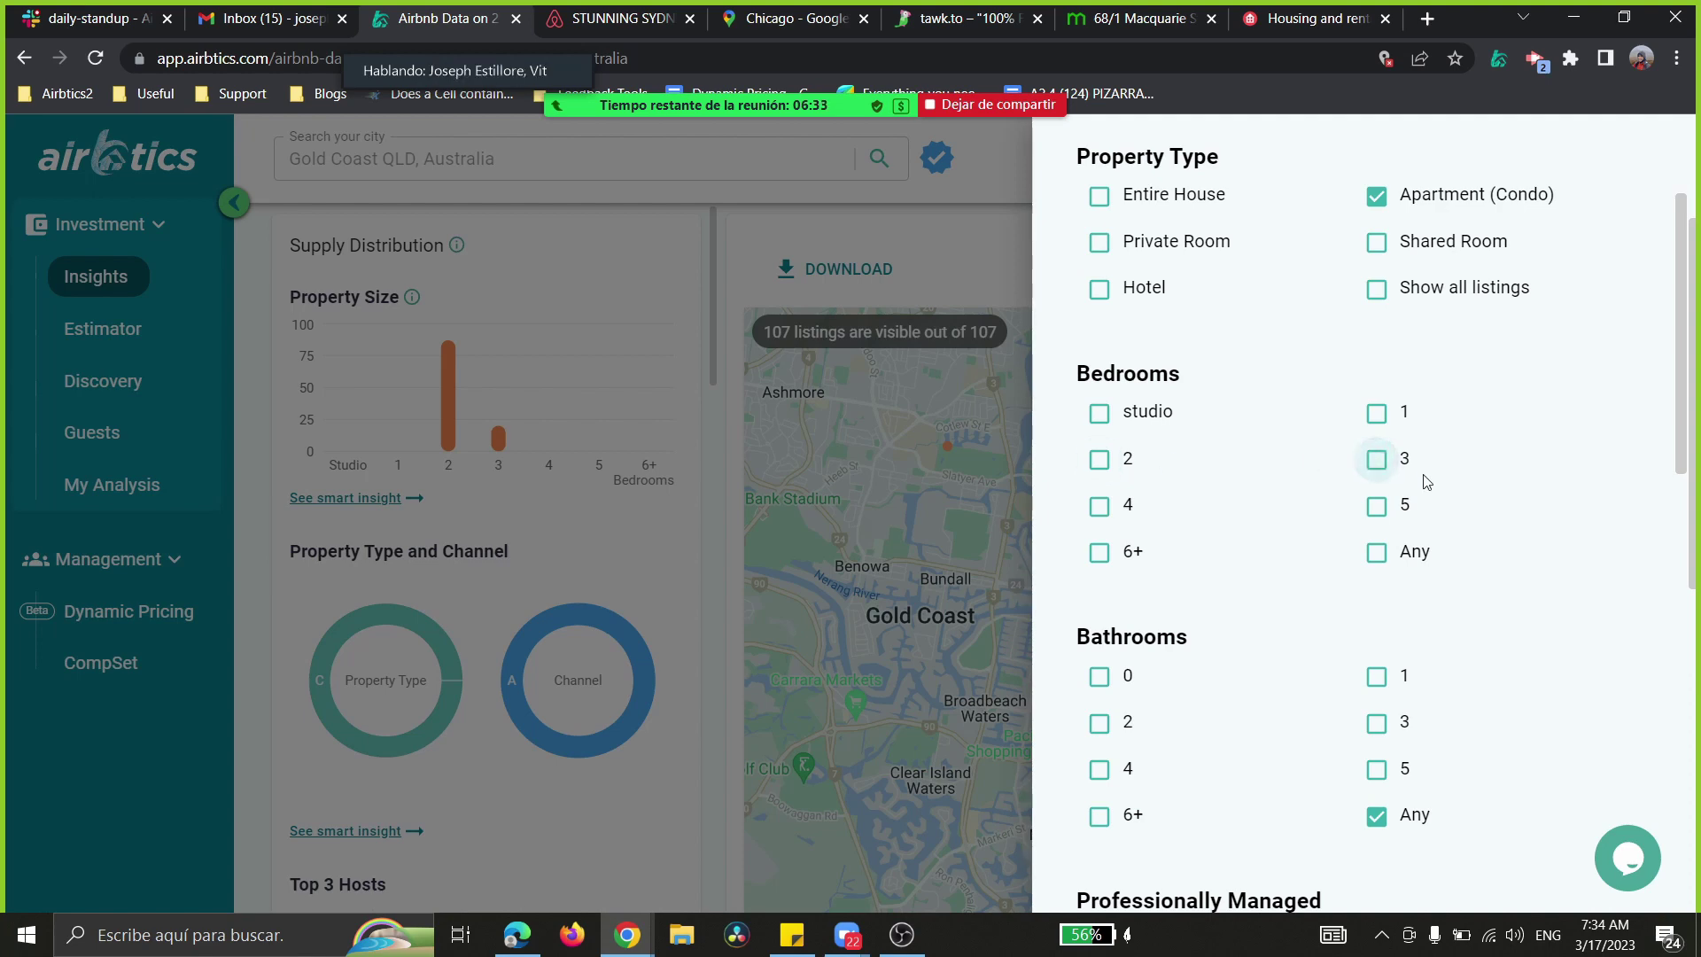
click(1378, 553)
scroll(1429, 544, down, 5)
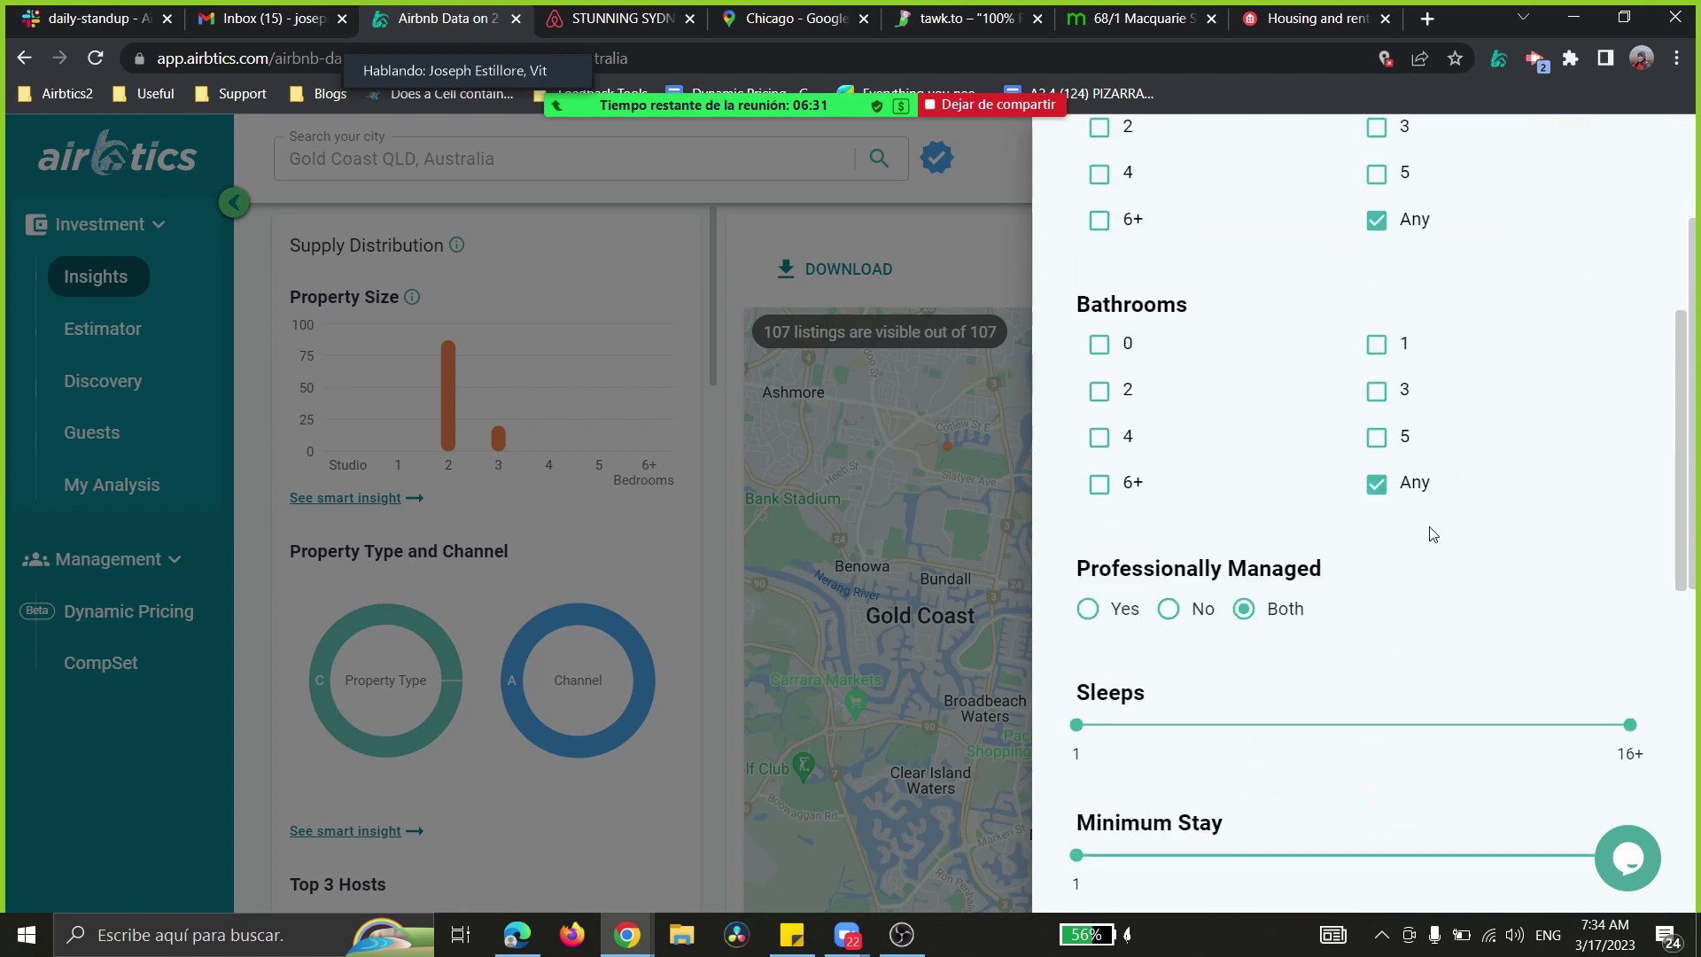
scroll(1429, 531, down, 10)
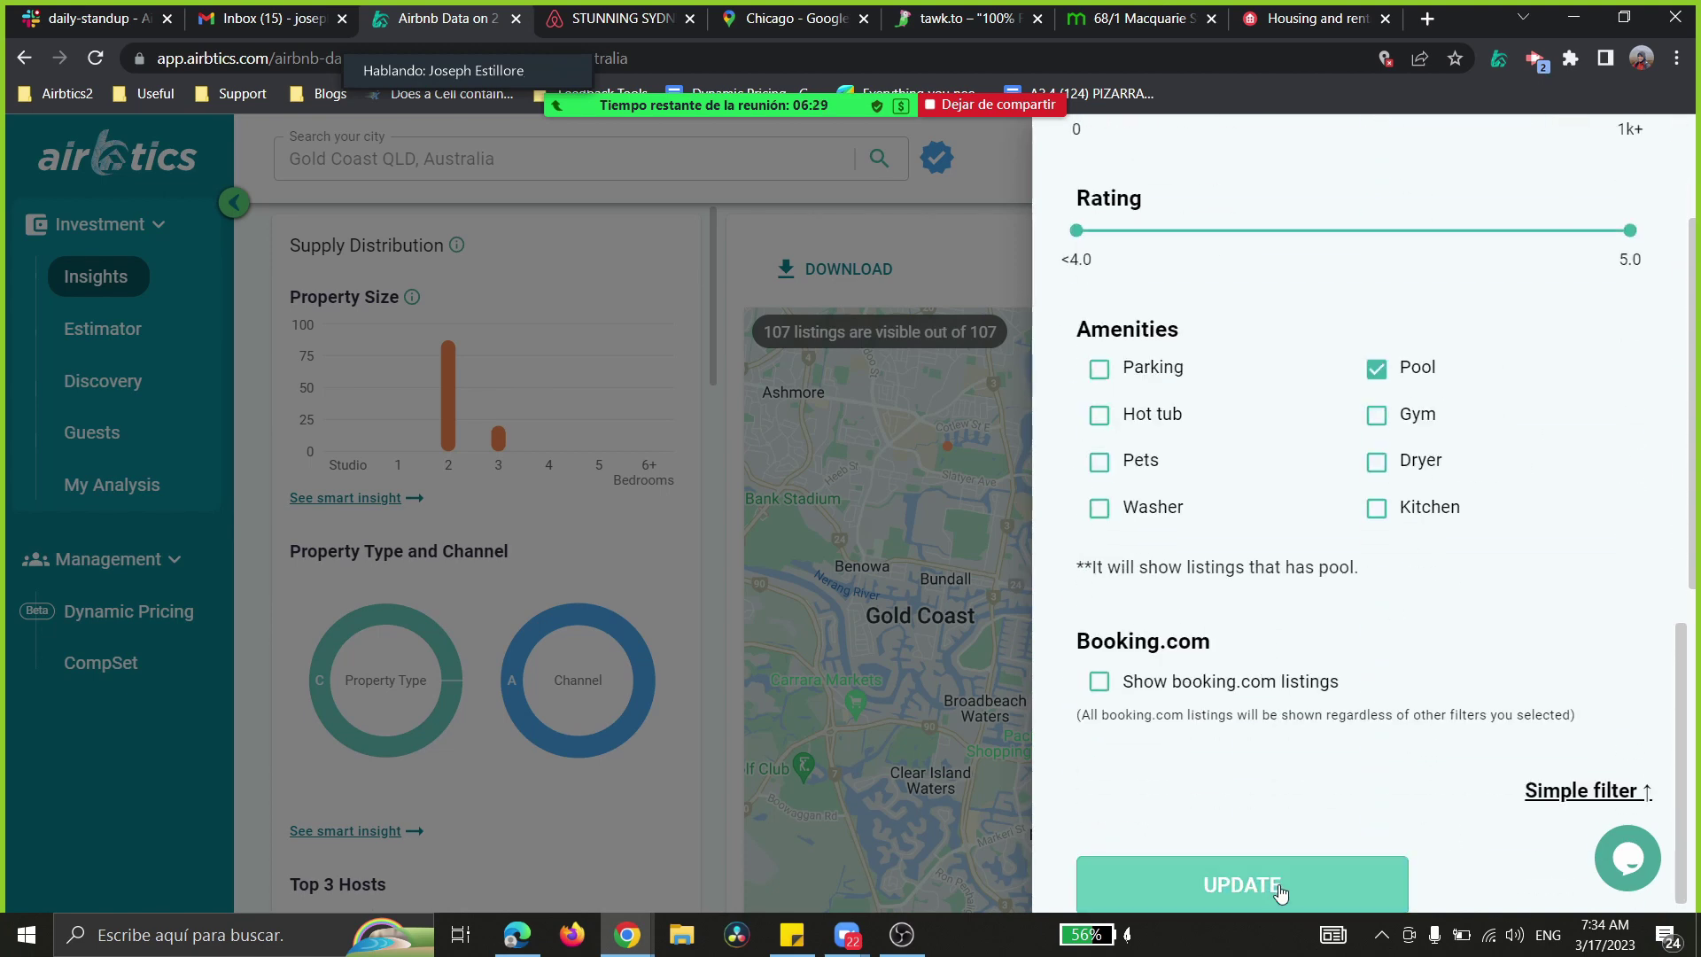
click(1376, 369)
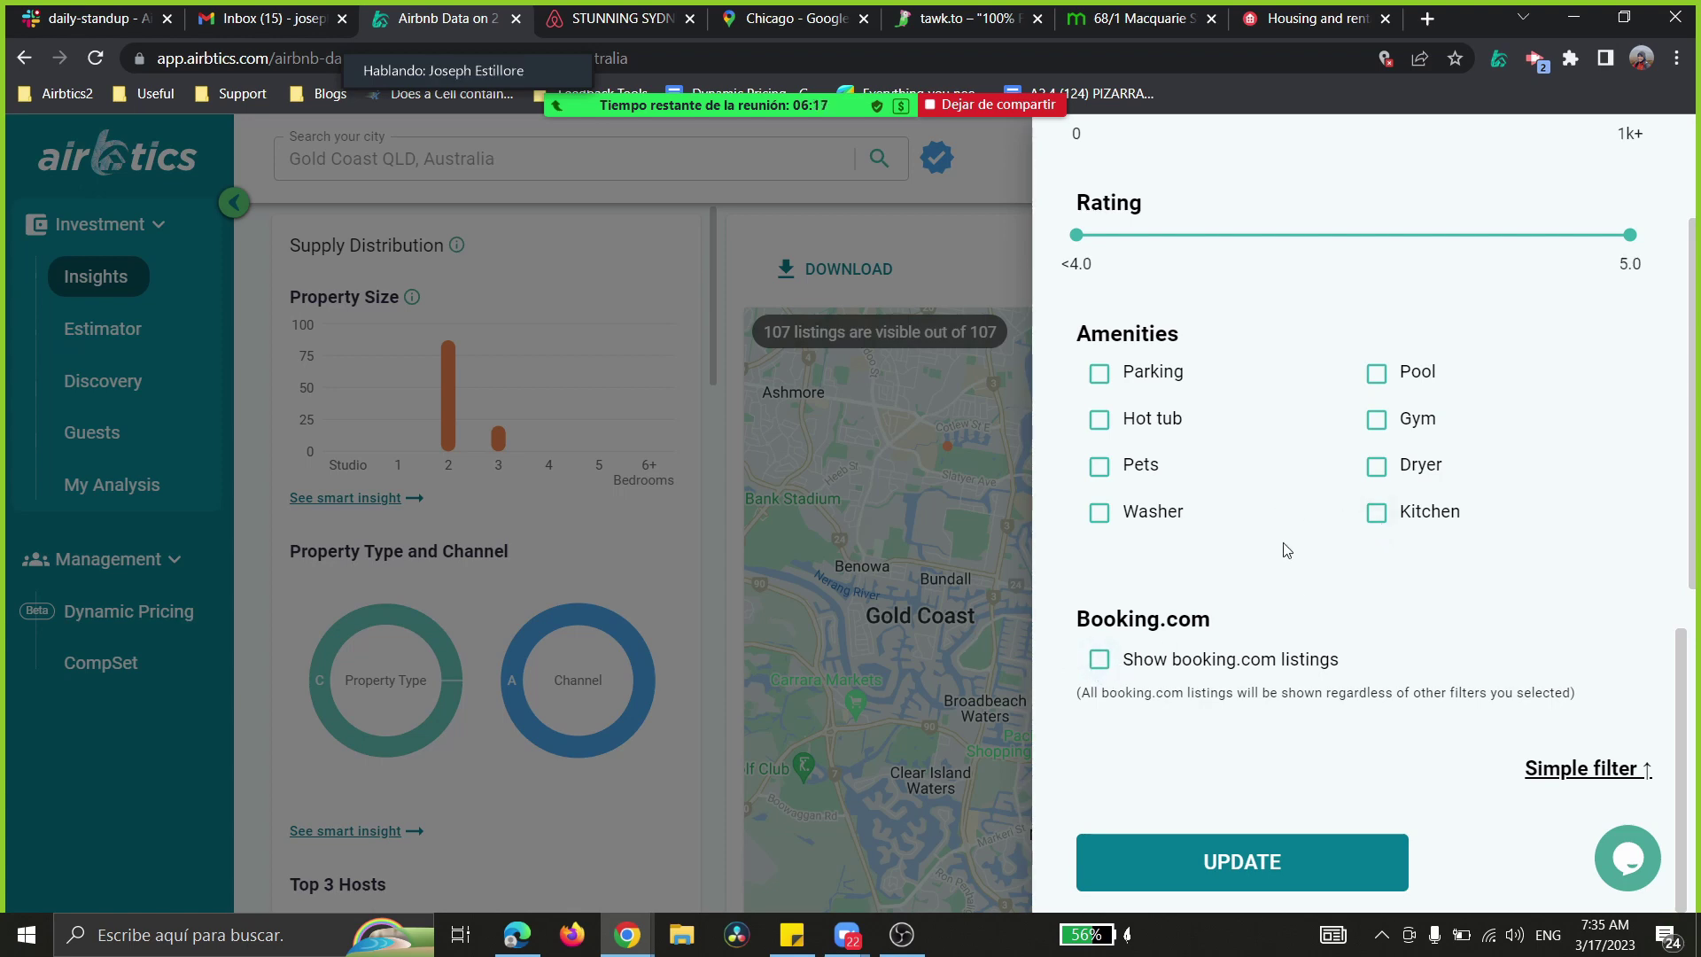
click(1262, 877)
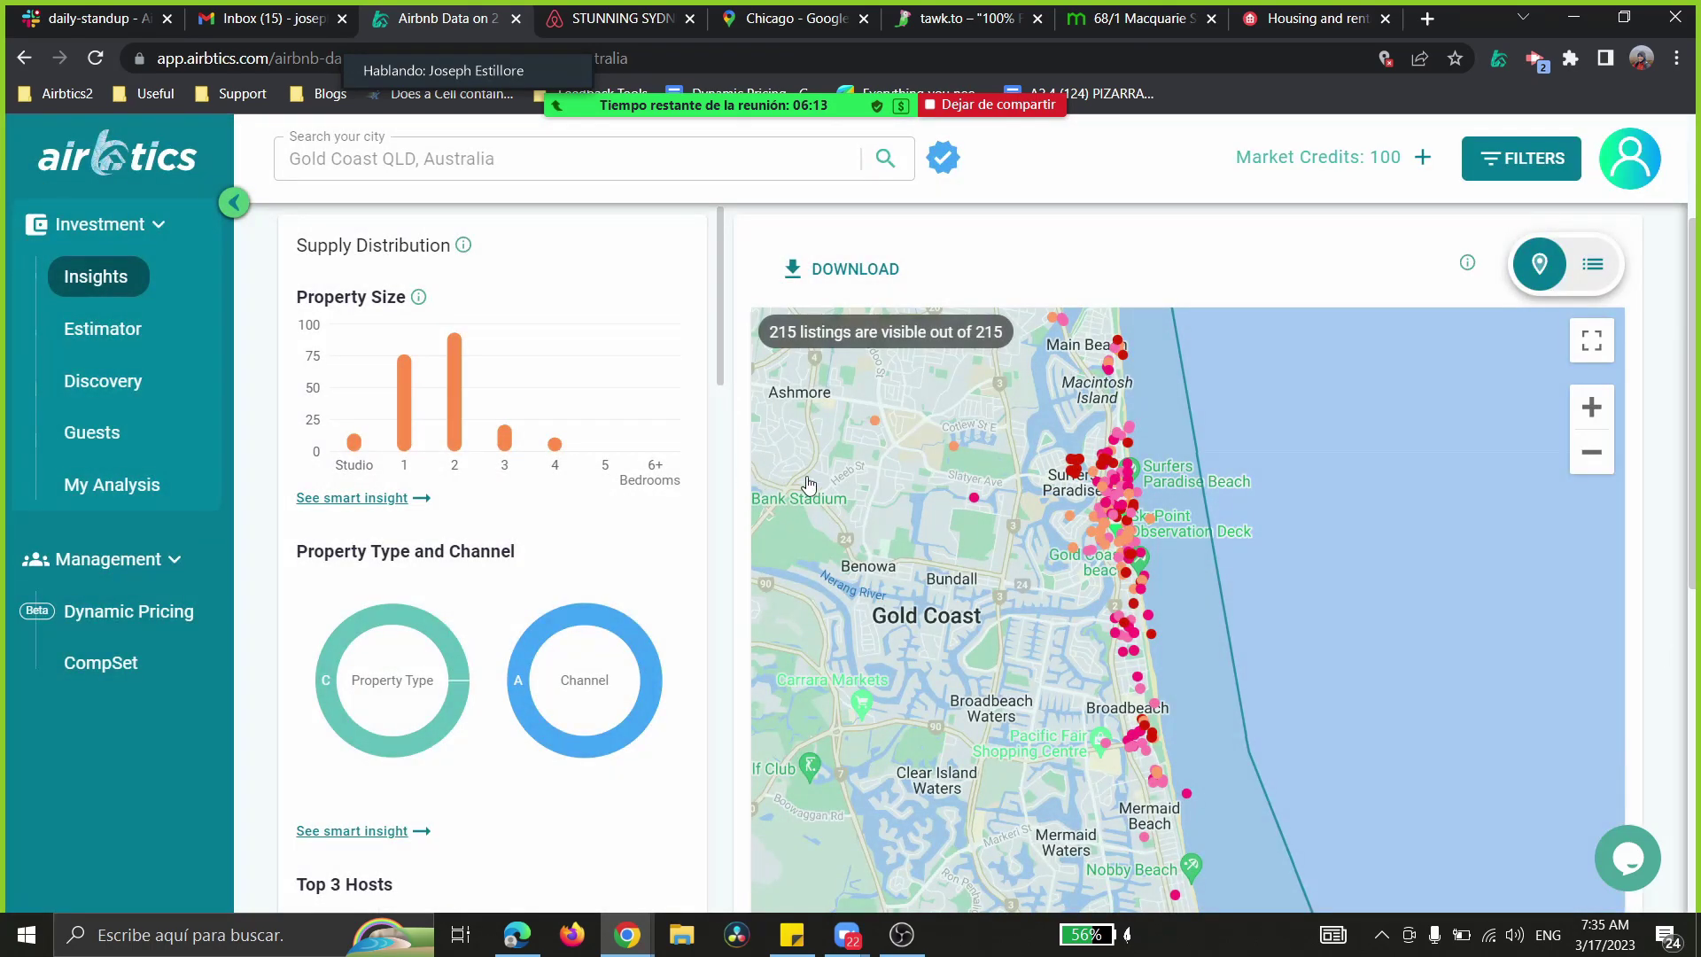
- Zoom the map out to the wider Brisbane–Gold Coast region
scroll(808, 483, up, 3)
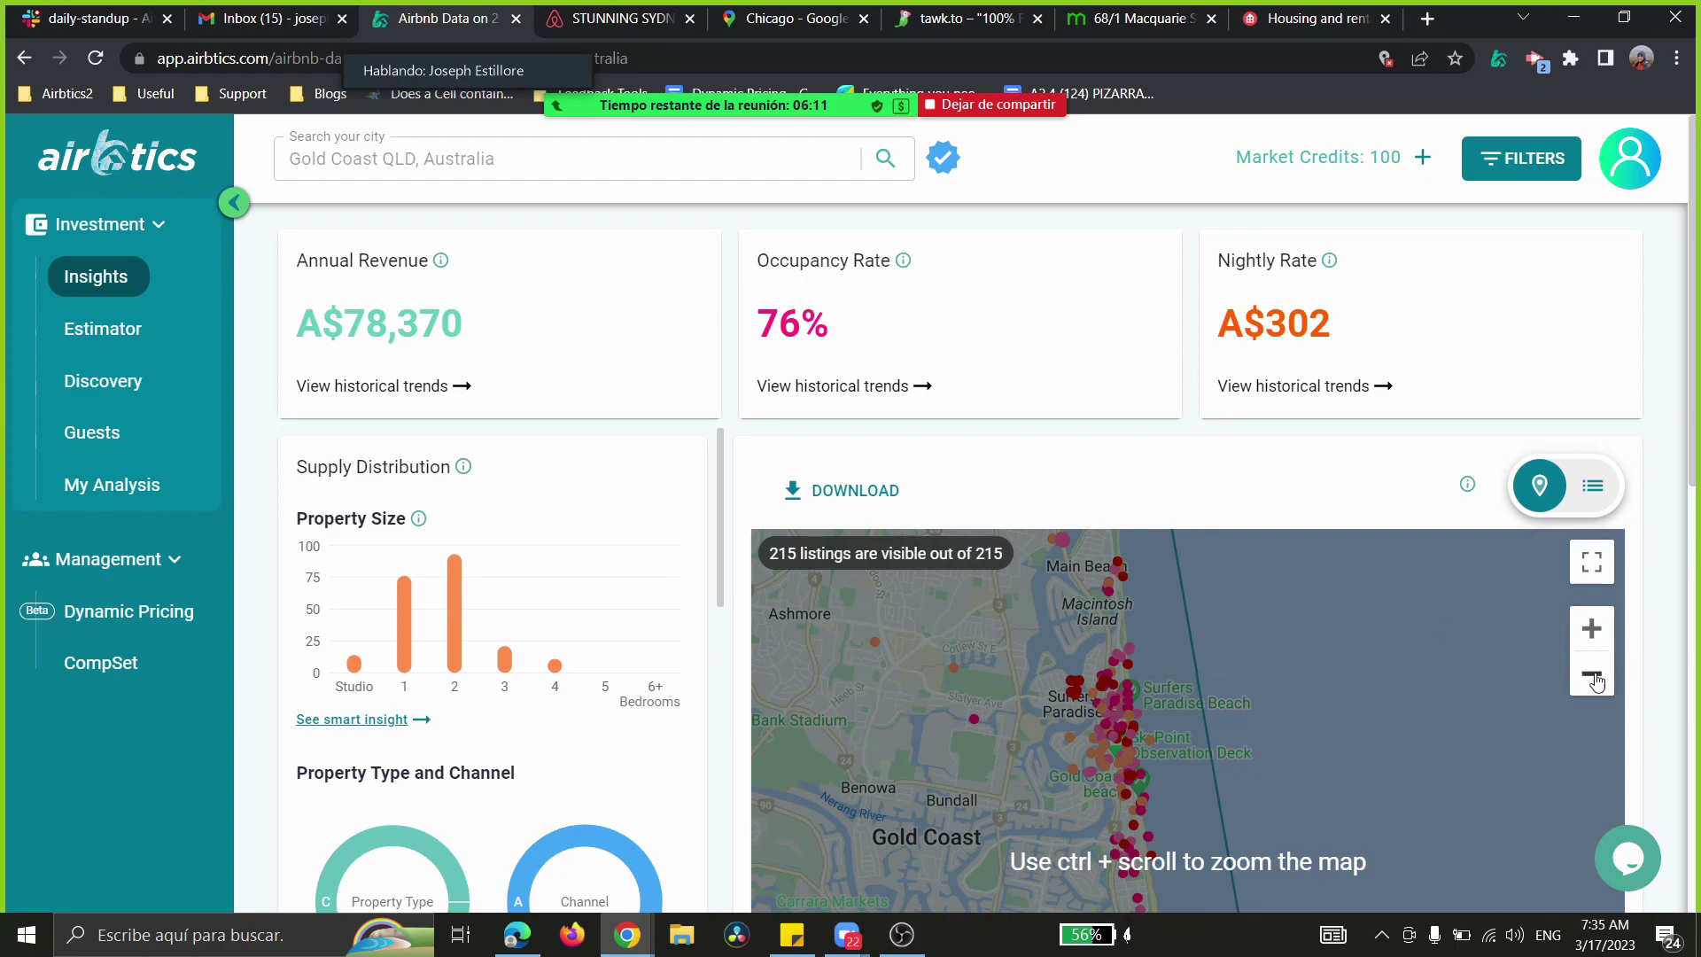
click(1592, 675)
click(1592, 675)
click(1592, 675)
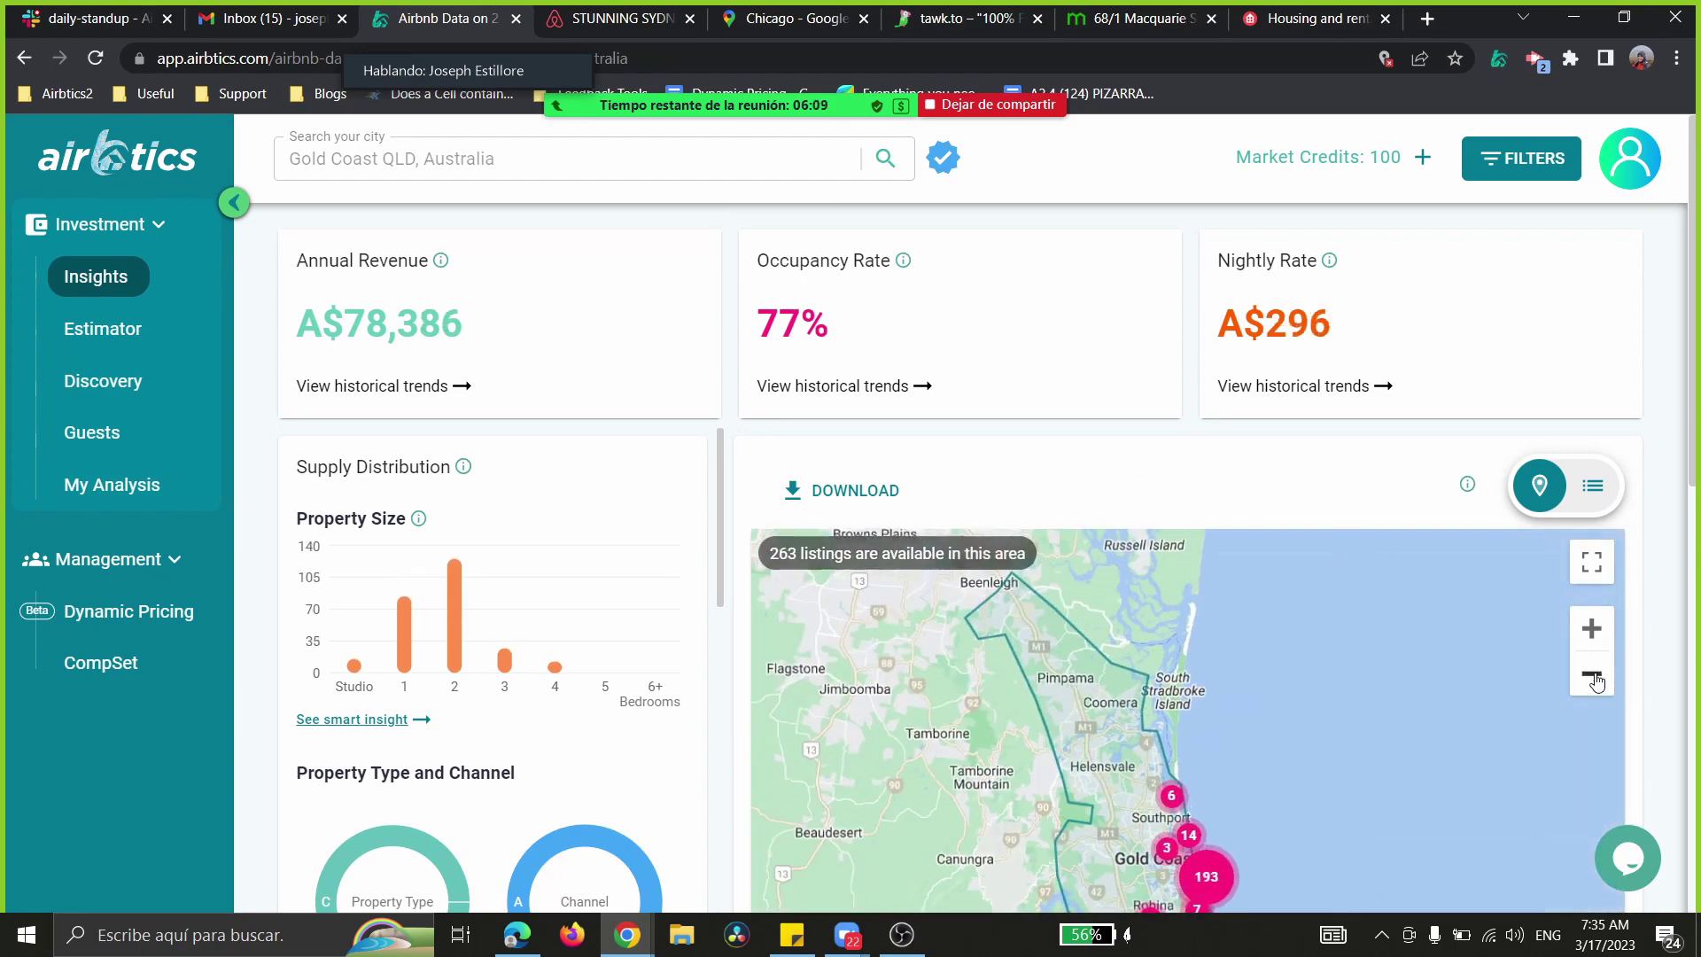
click(1591, 675)
scroll(1160, 563, down, 3)
scroll(1160, 562, up, 3)
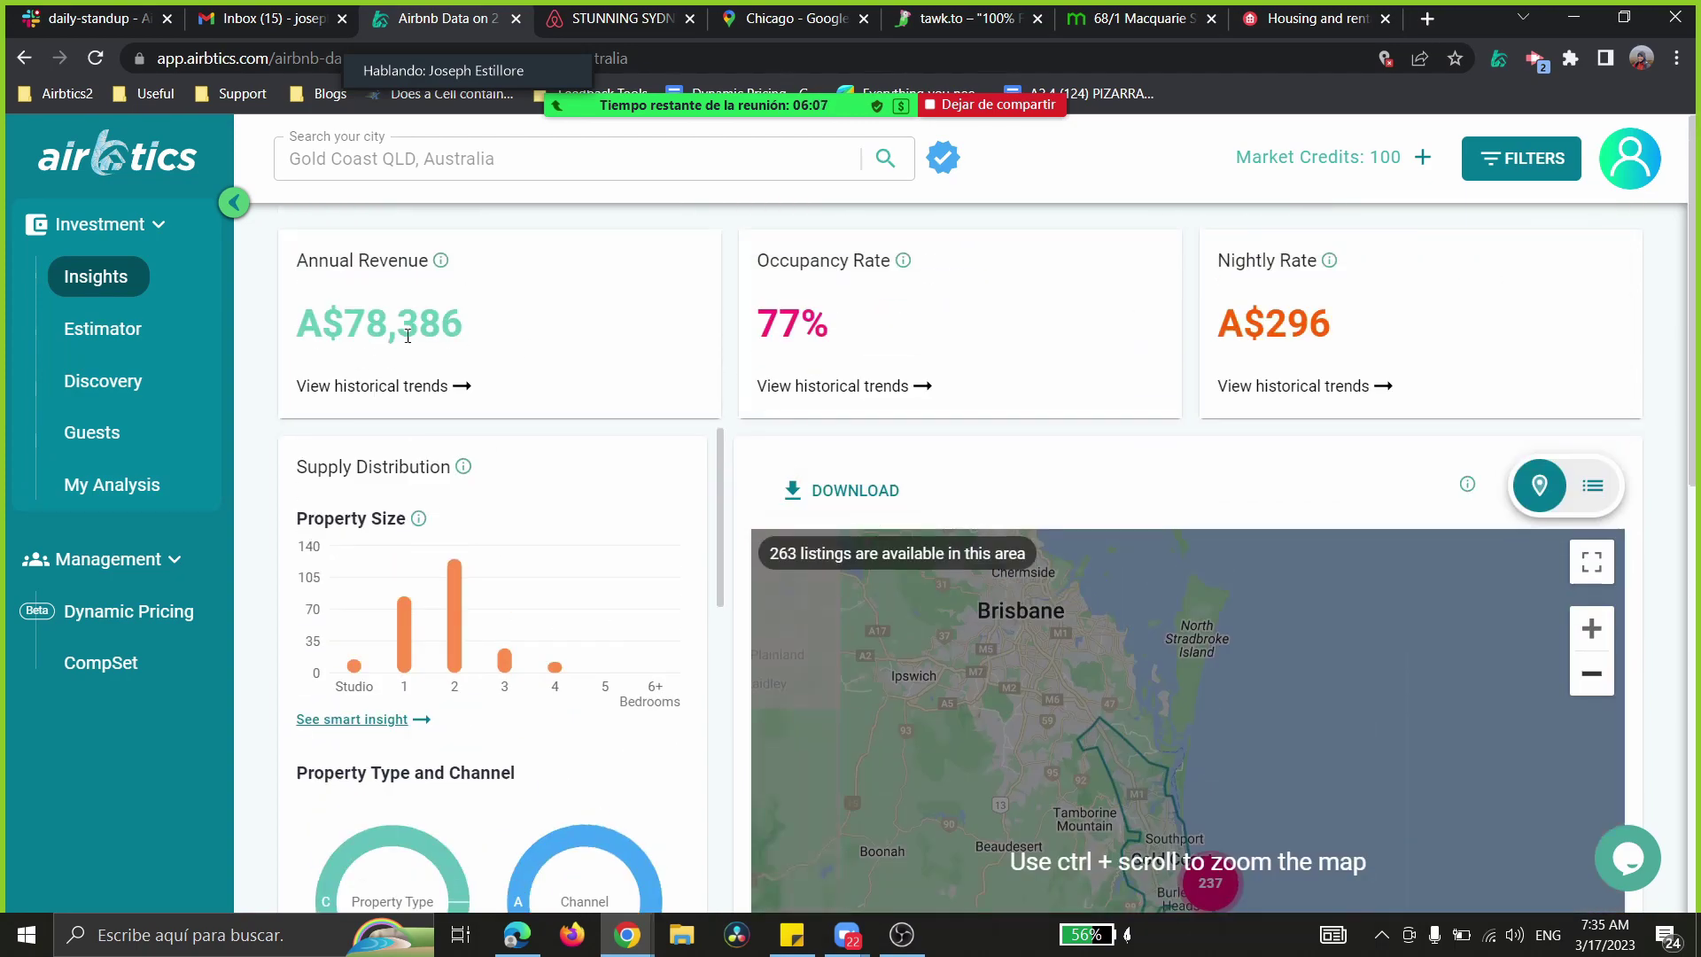
drag(295, 324, 486, 334)
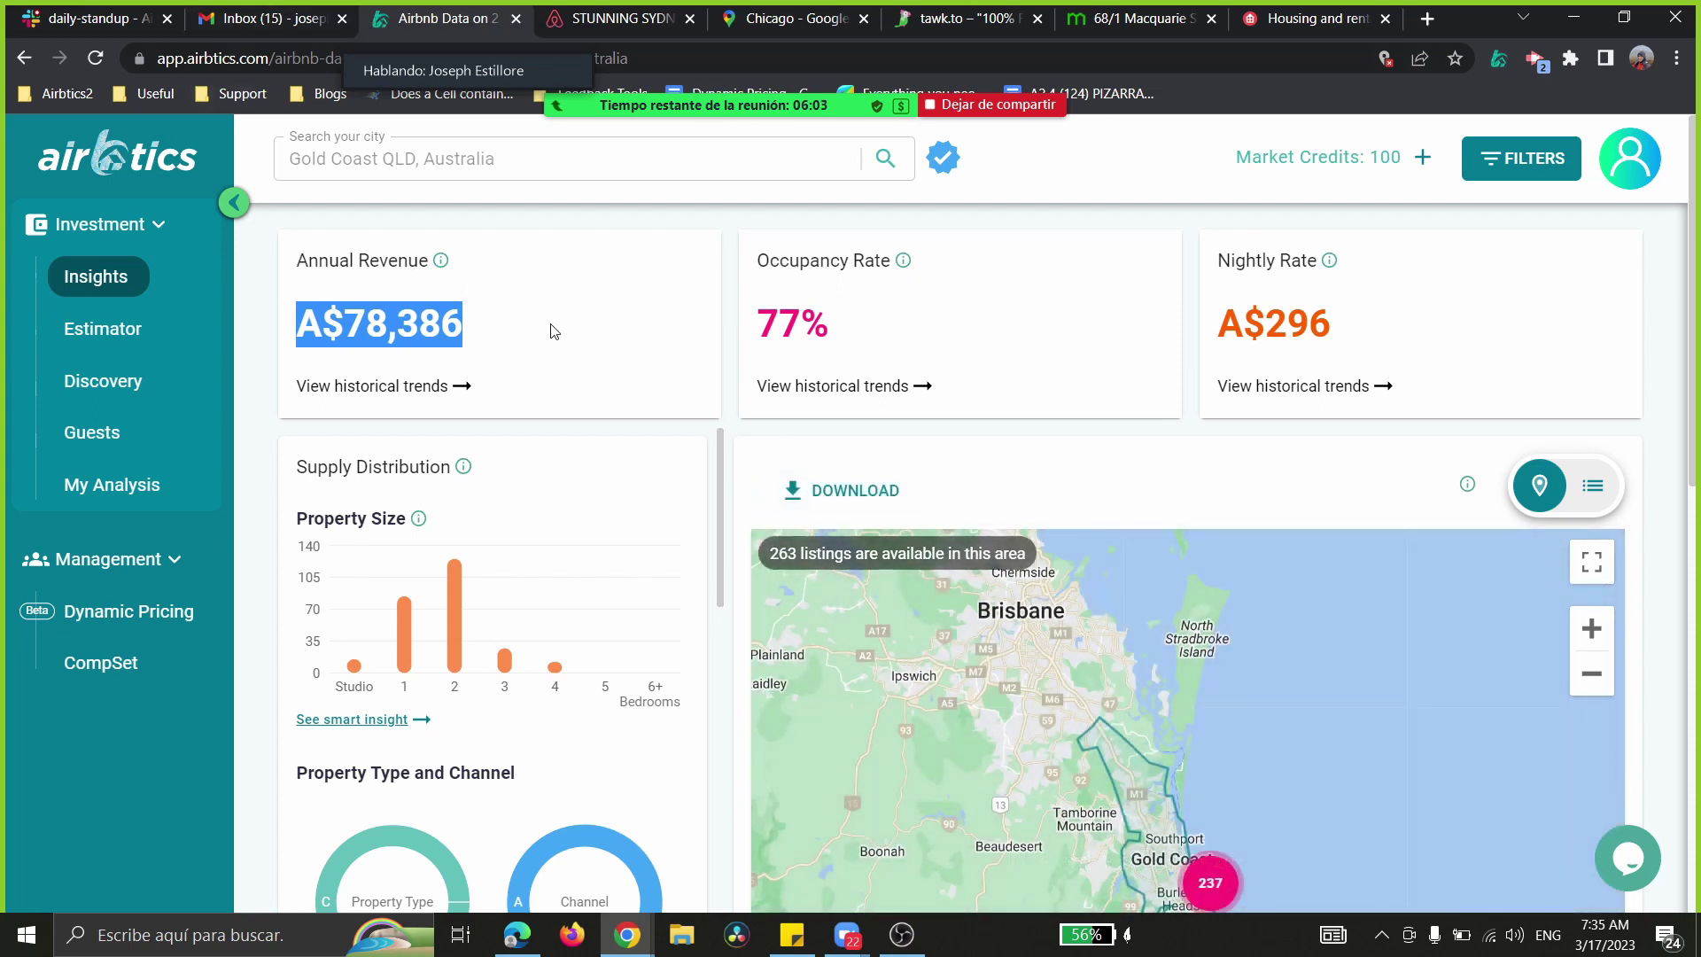
- Download key metrics by property size as CSV and open it in Excel
click(911, 489)
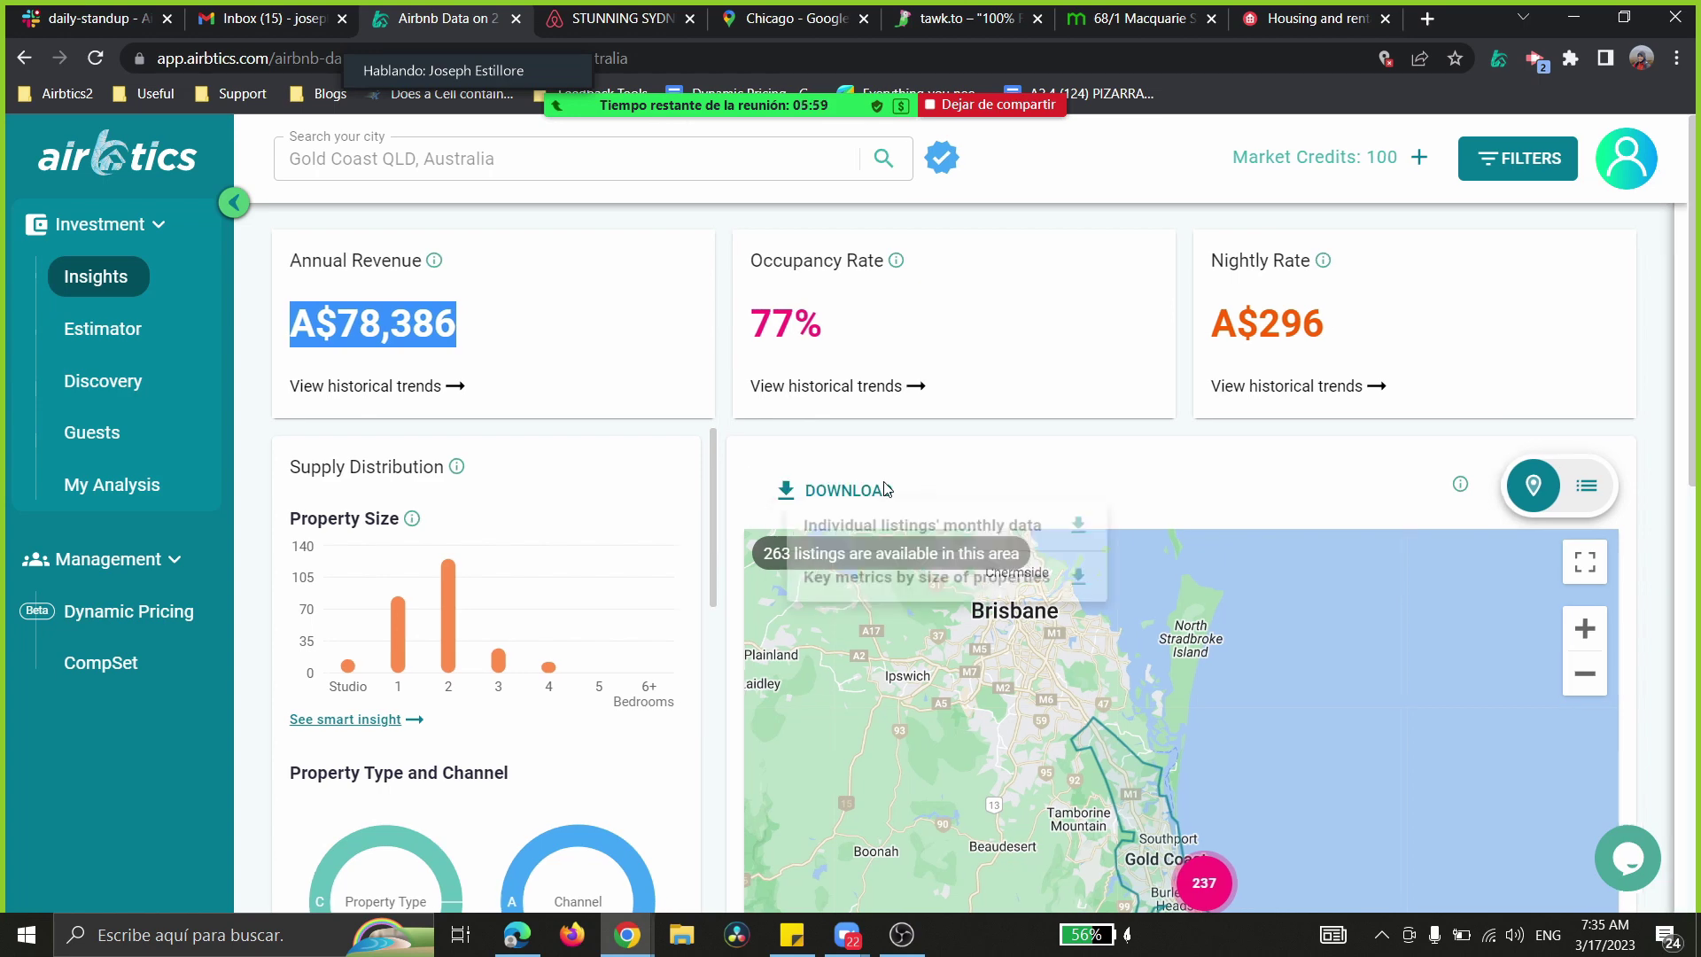
click(1001, 425)
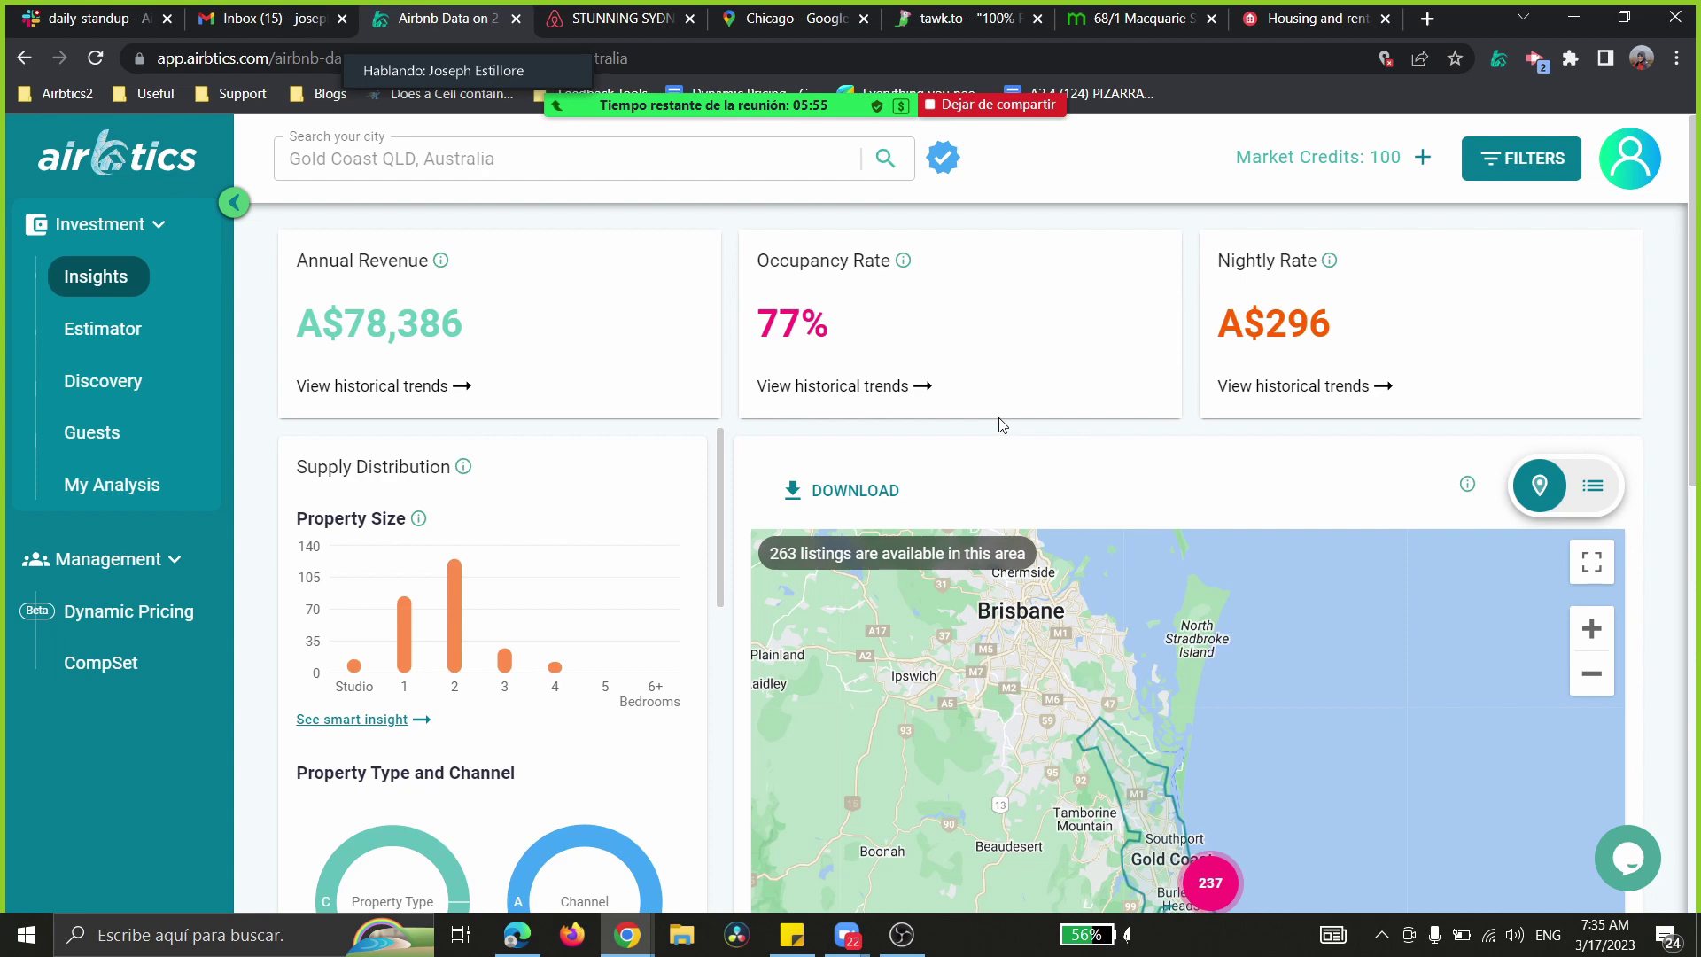
click(852, 490)
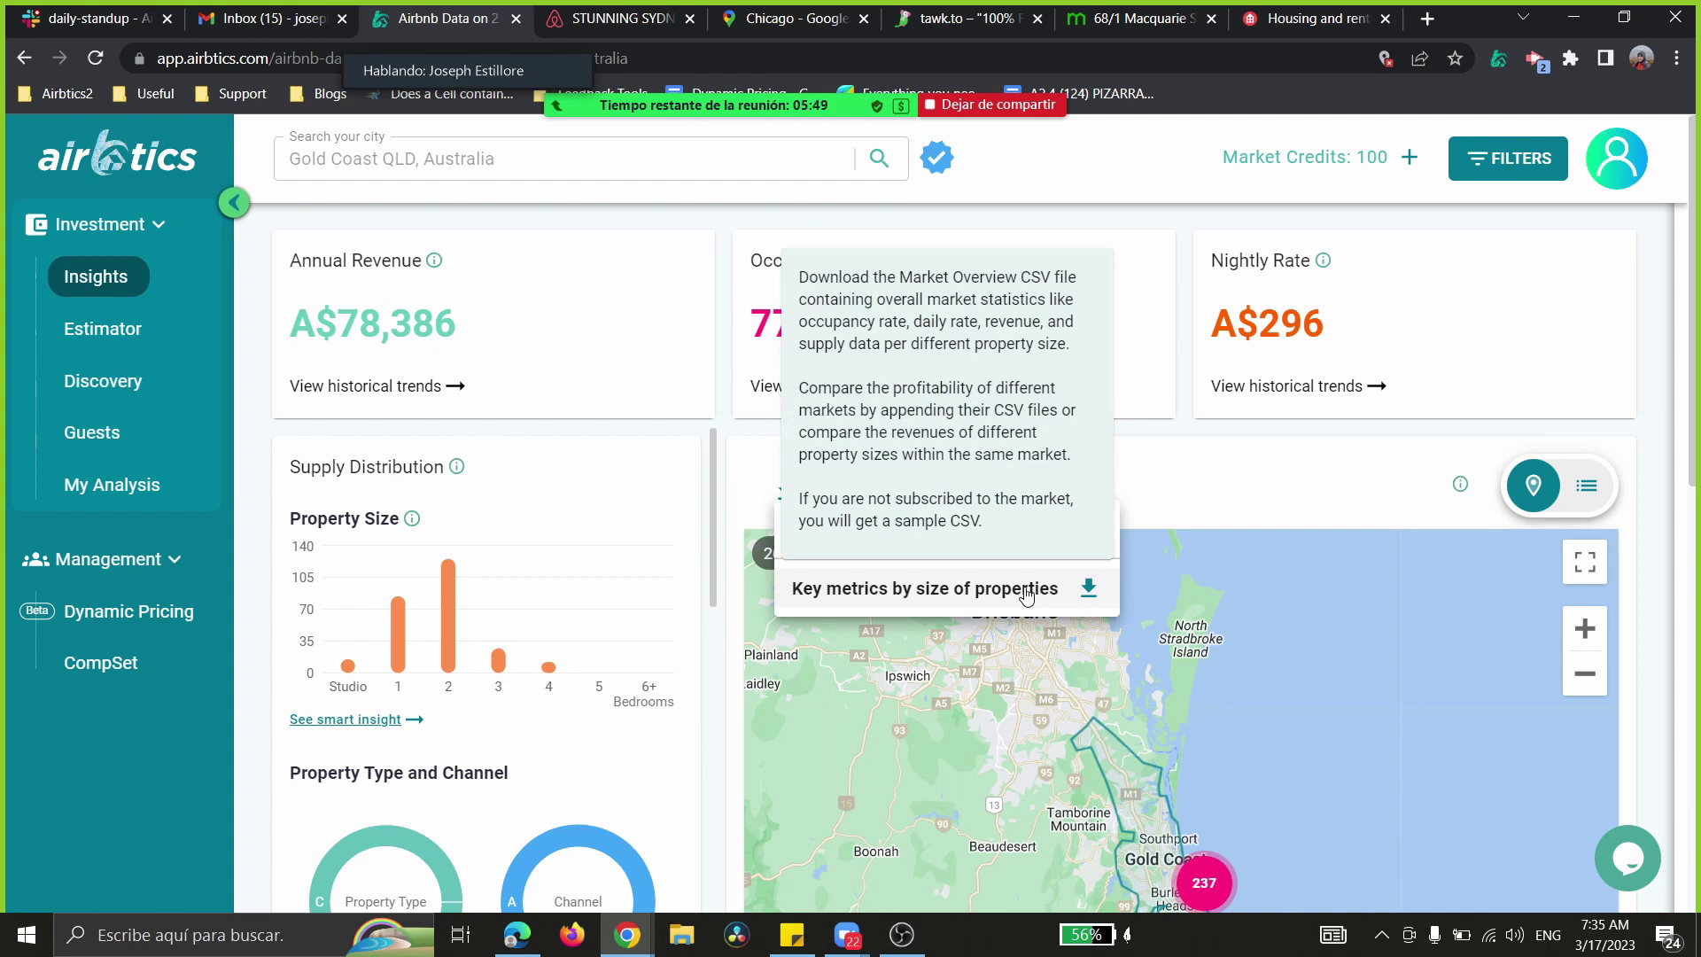
click(1025, 592)
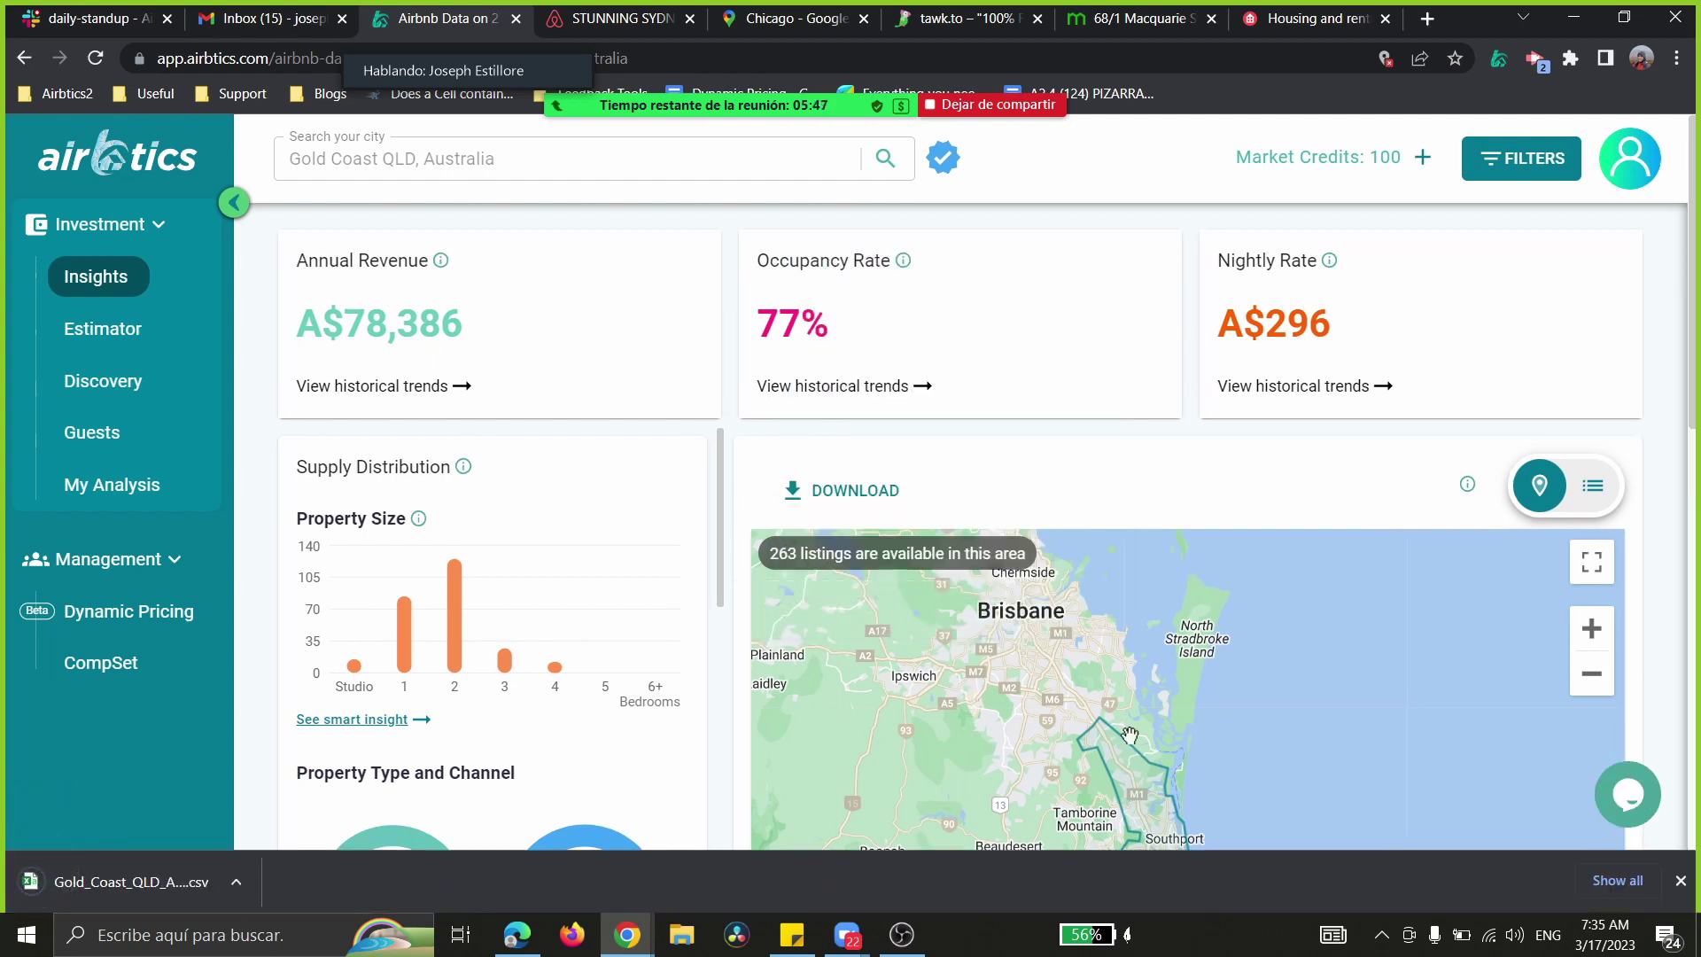
drag(1129, 735, 1124, 589)
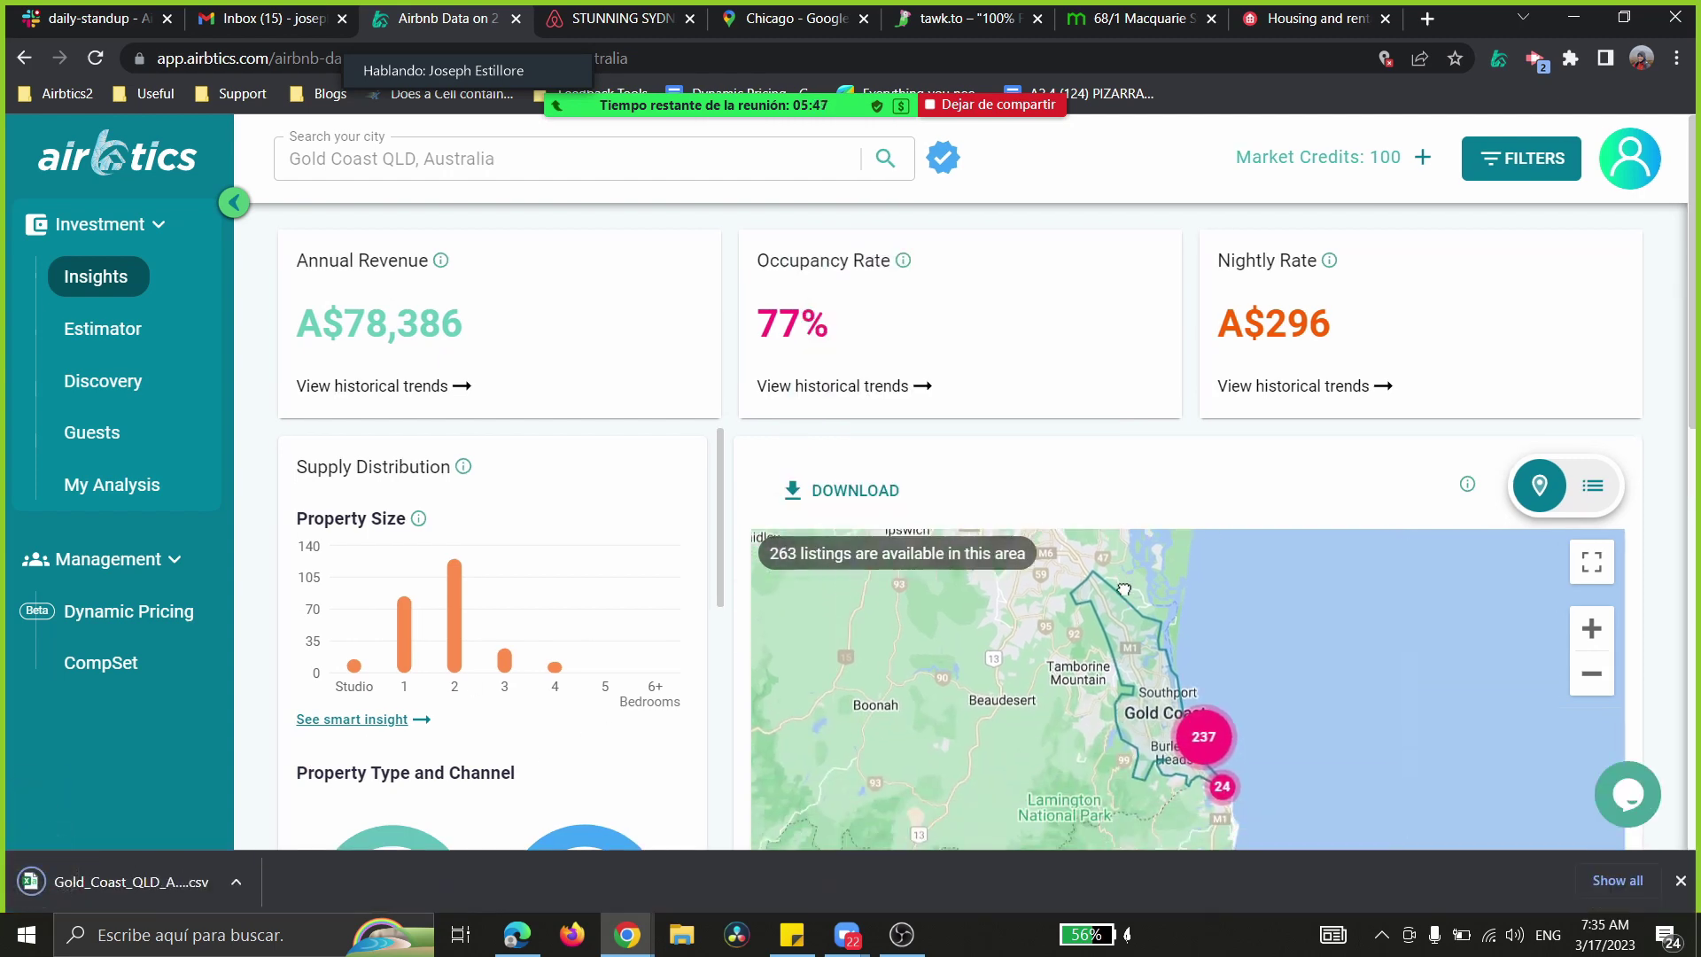
click(126, 881)
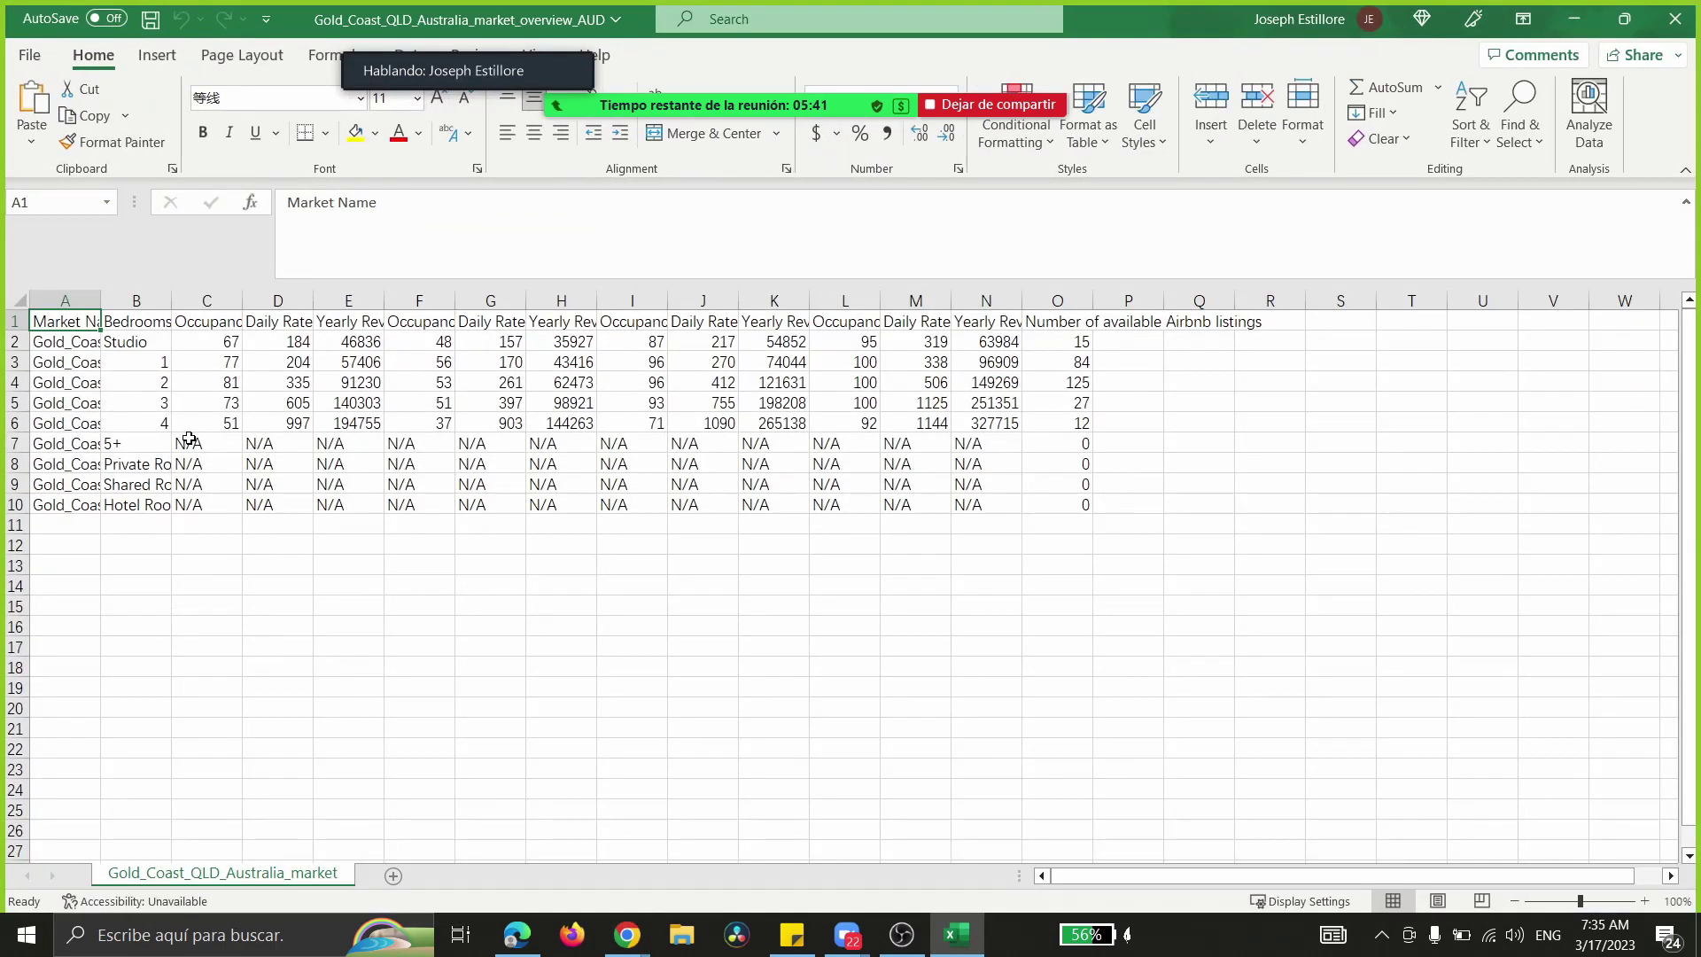
- Autofit column E, format E2:E6 as dollar amounts, widen column B and bold B2:B7
scroll(198, 416, up, 5)
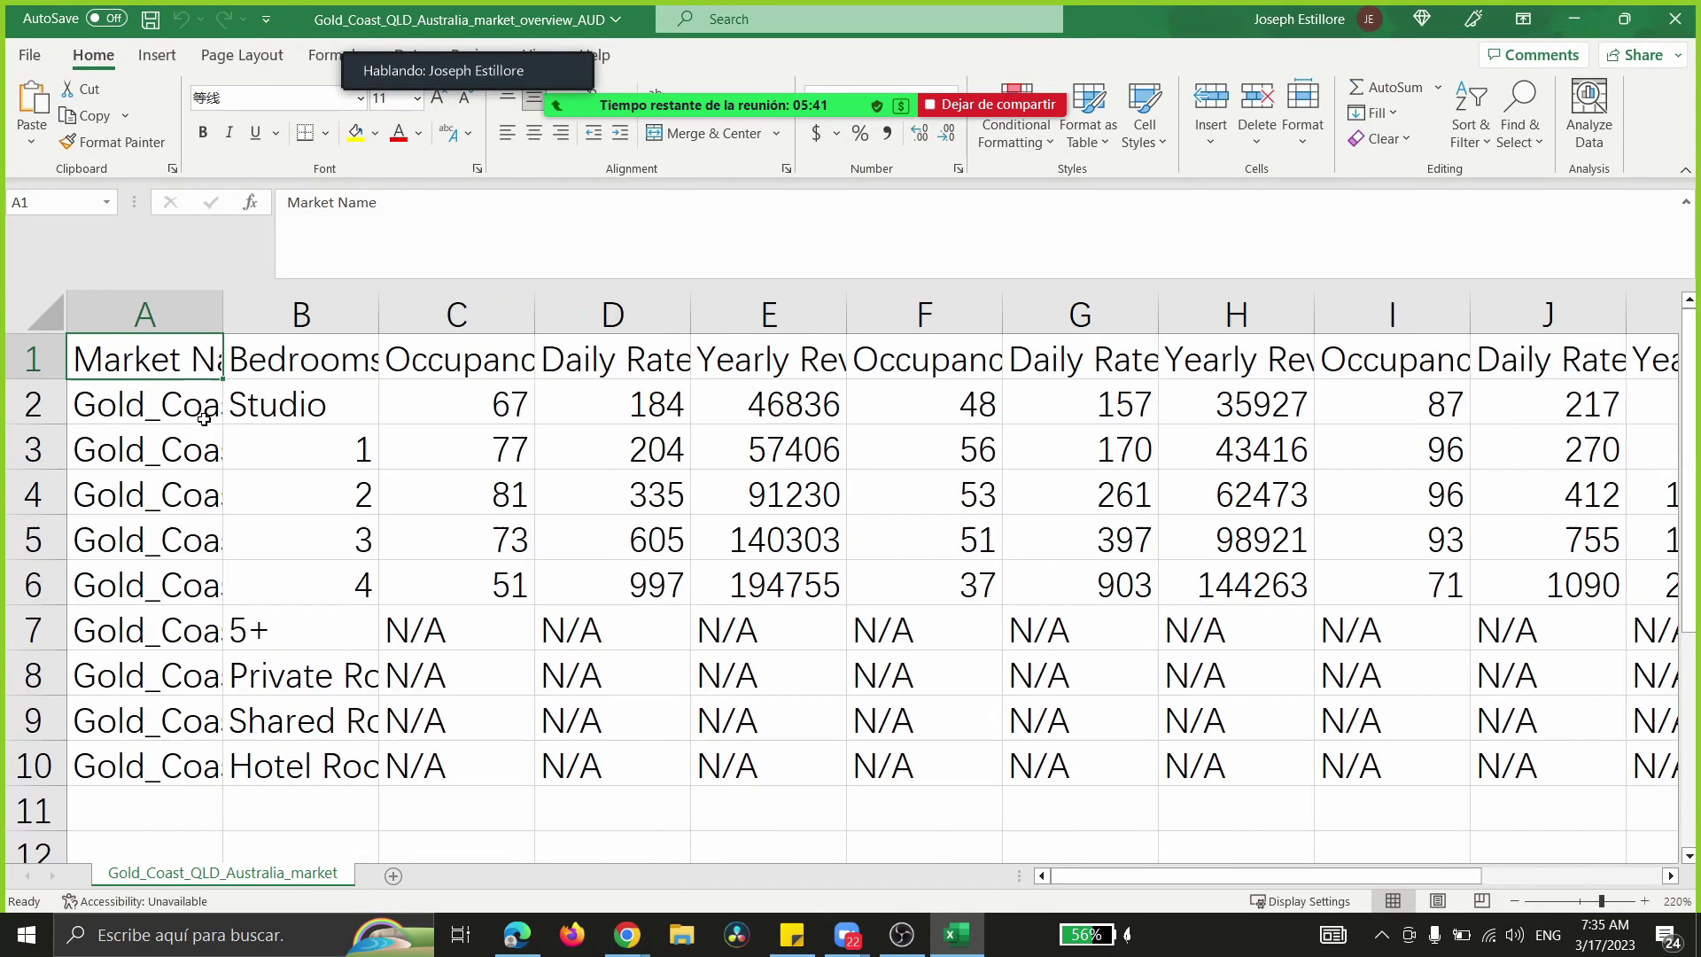
double_click(846, 312)
drag(1001, 404, 995, 597)
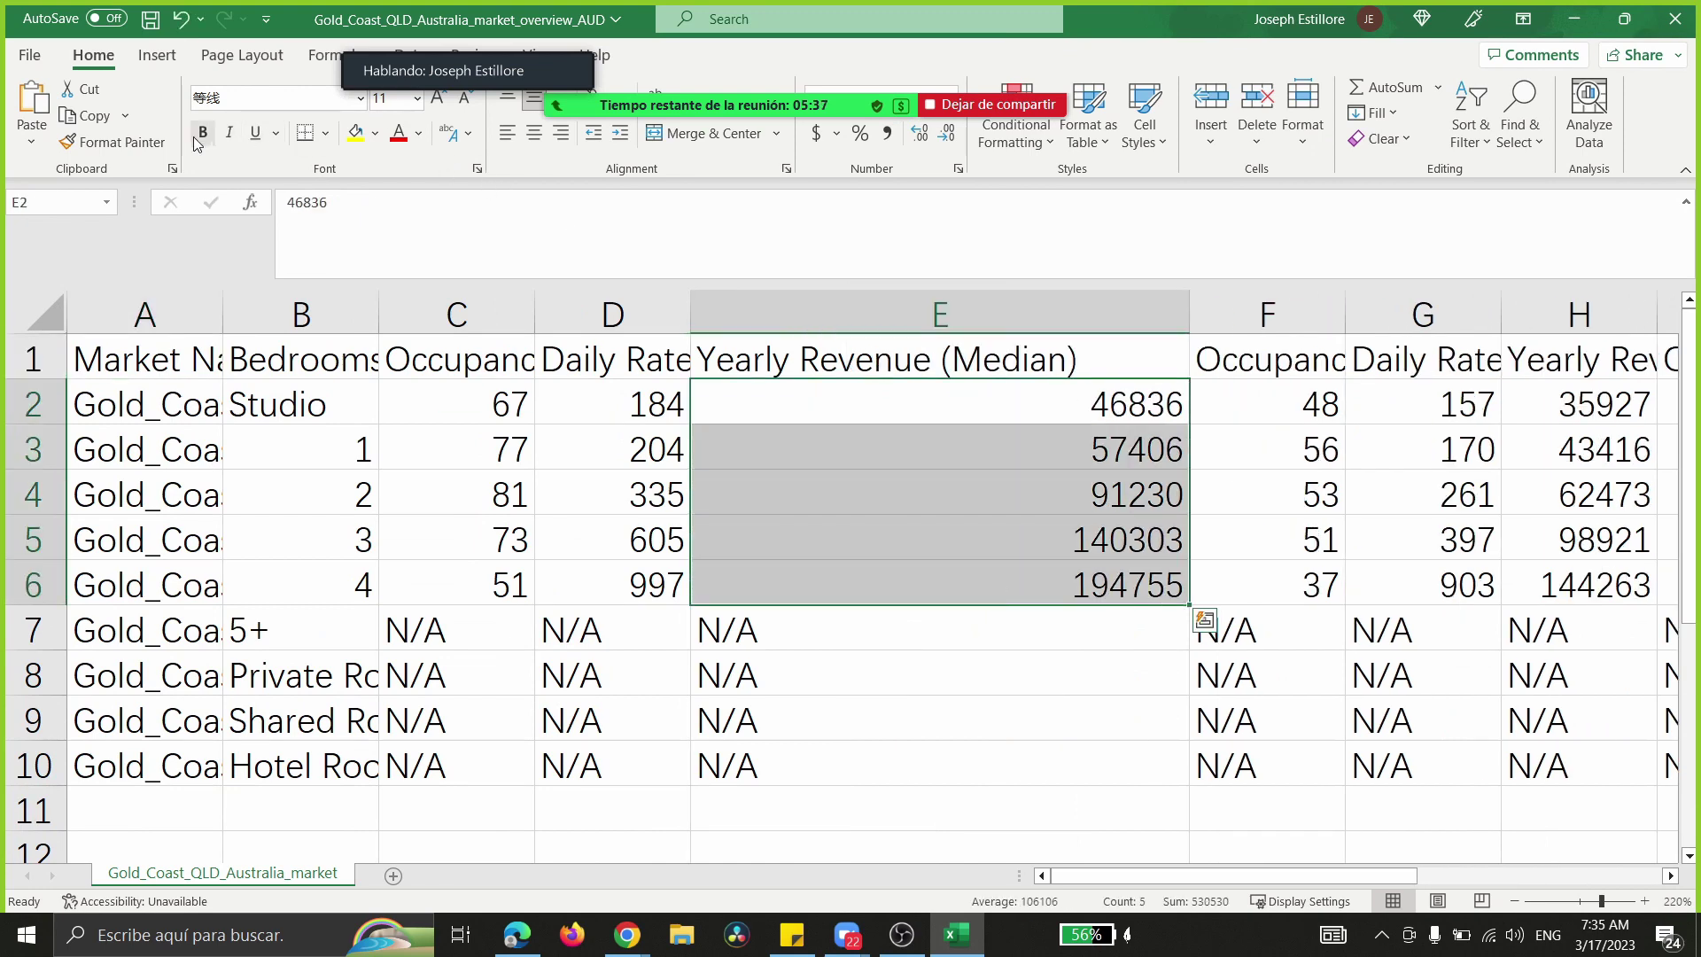
click(819, 133)
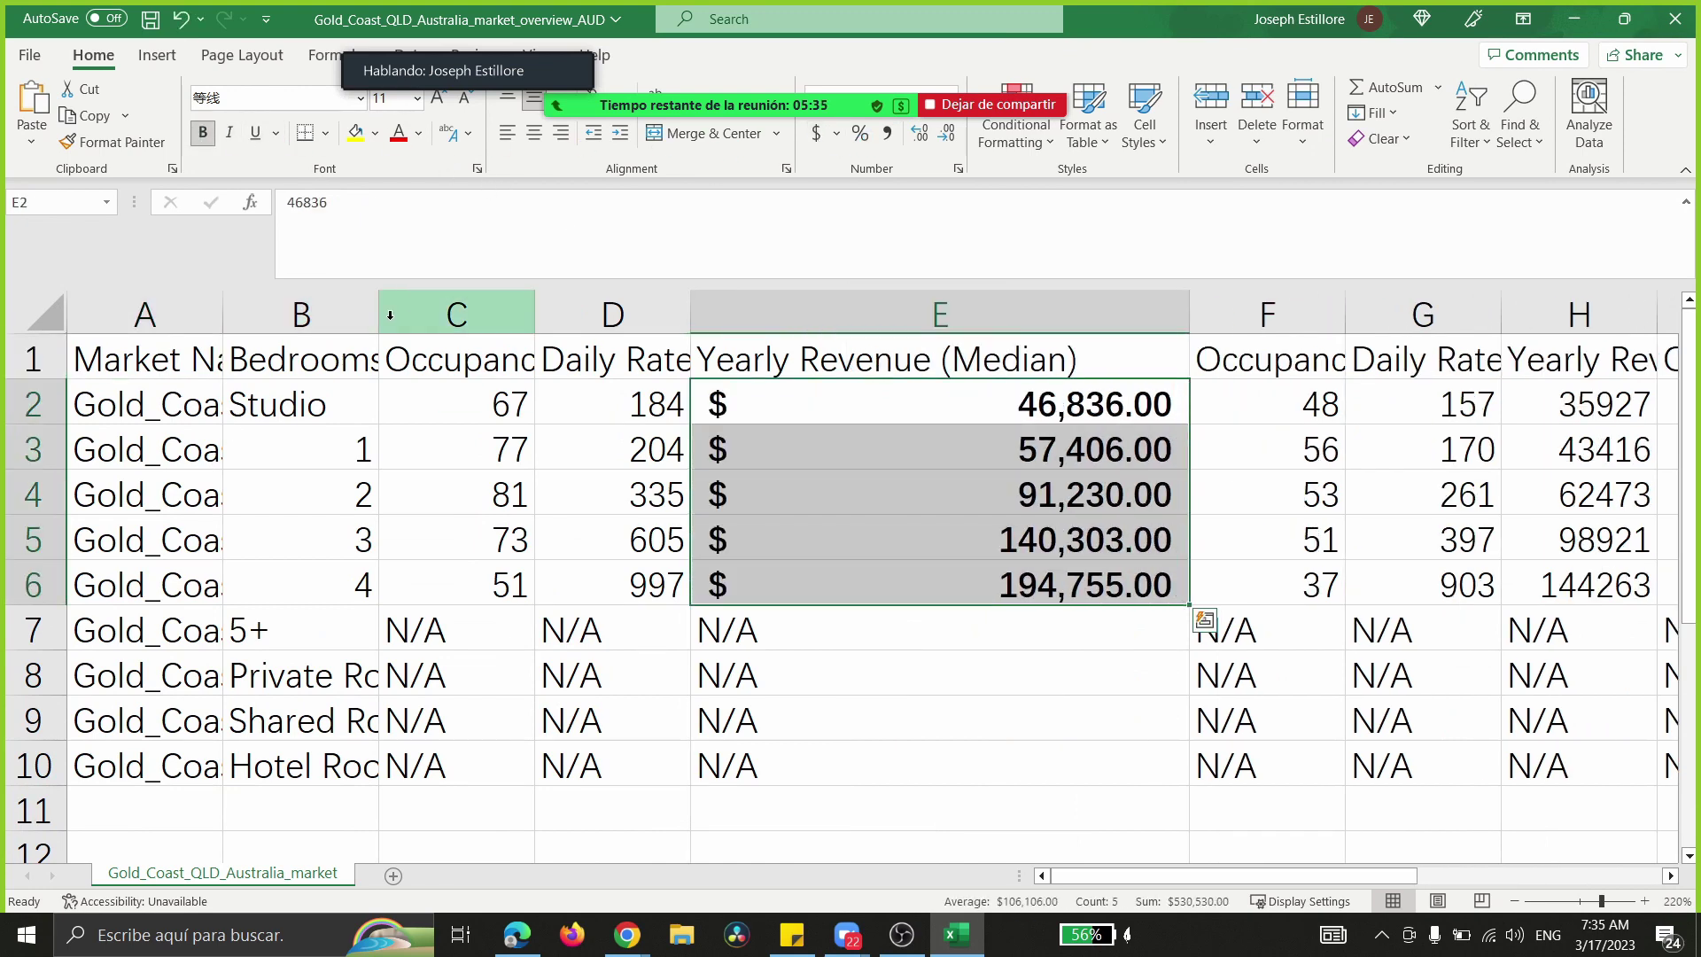
drag(381, 315, 548, 316)
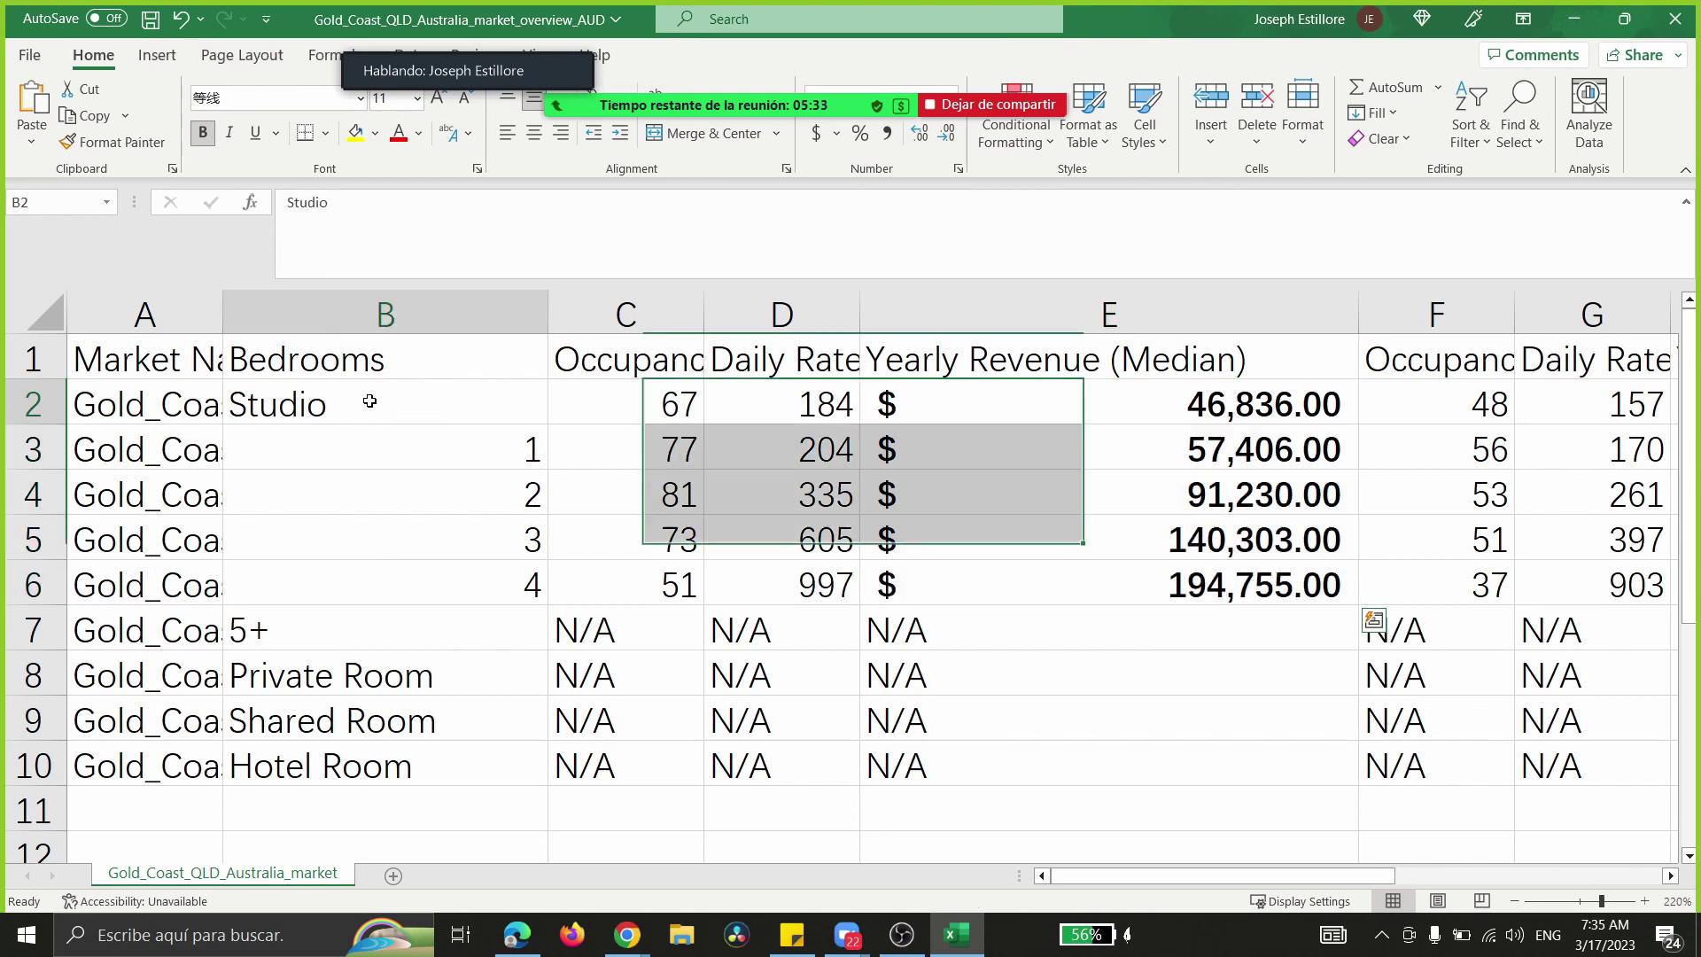
drag(368, 409, 395, 629)
click(203, 133)
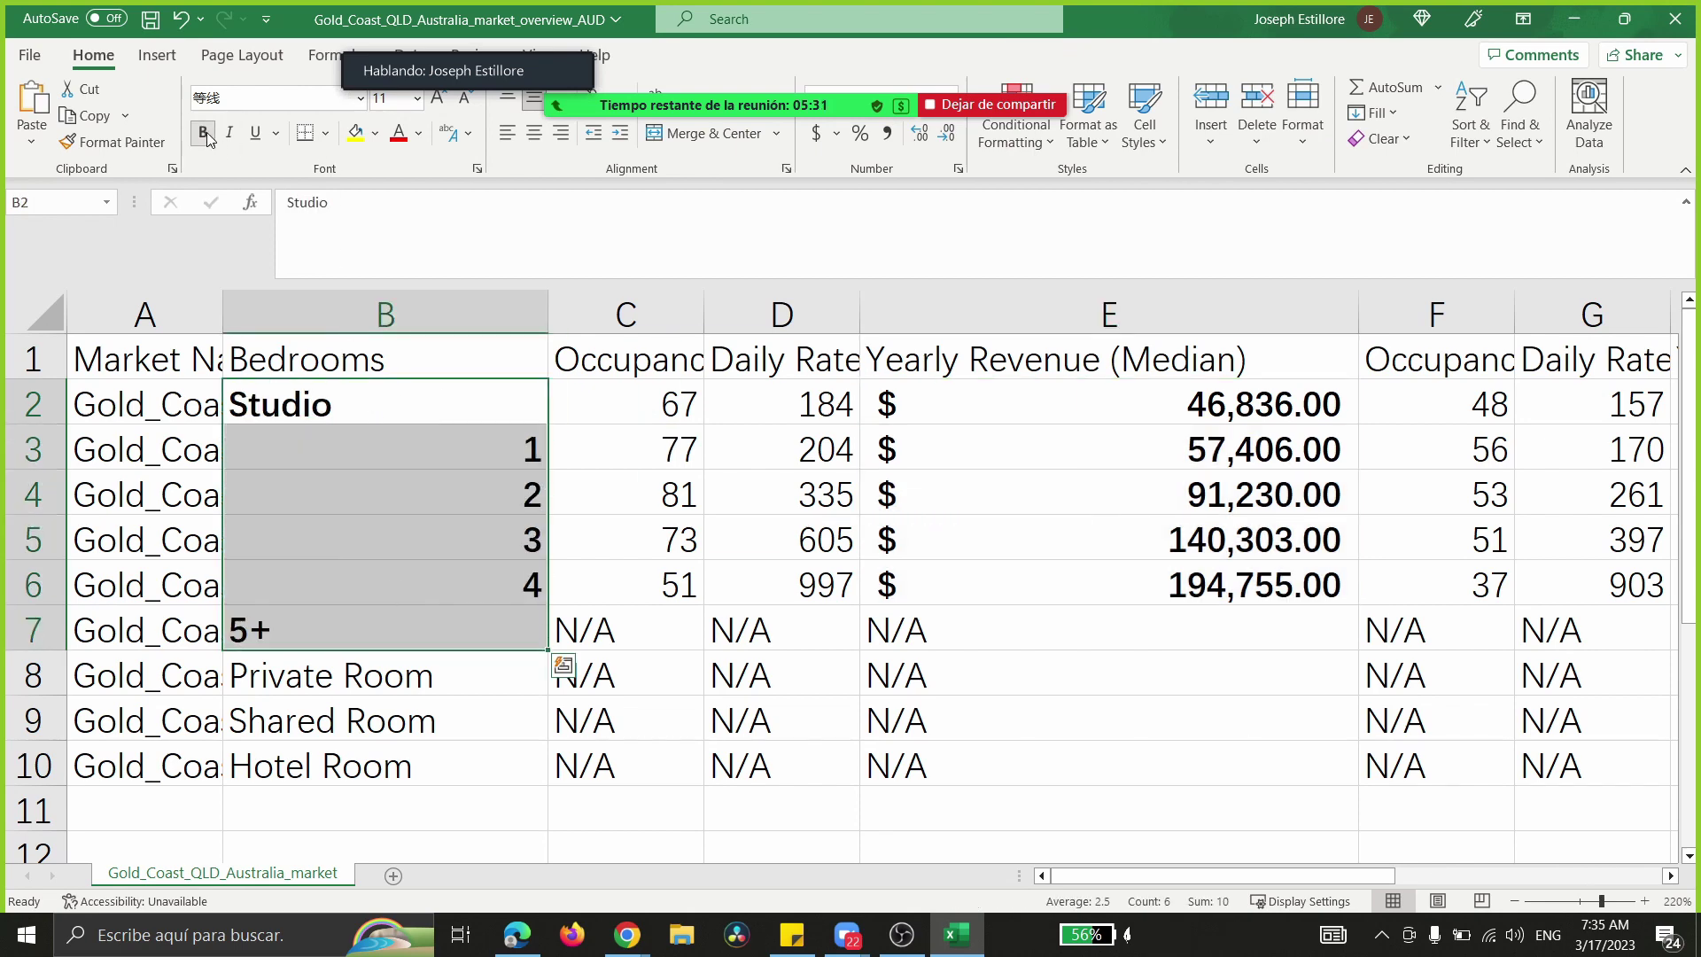
- Review the revenue rows, restore the Excel window size, then minimize Excel
drag(33, 359, 80, 775)
click(265, 675)
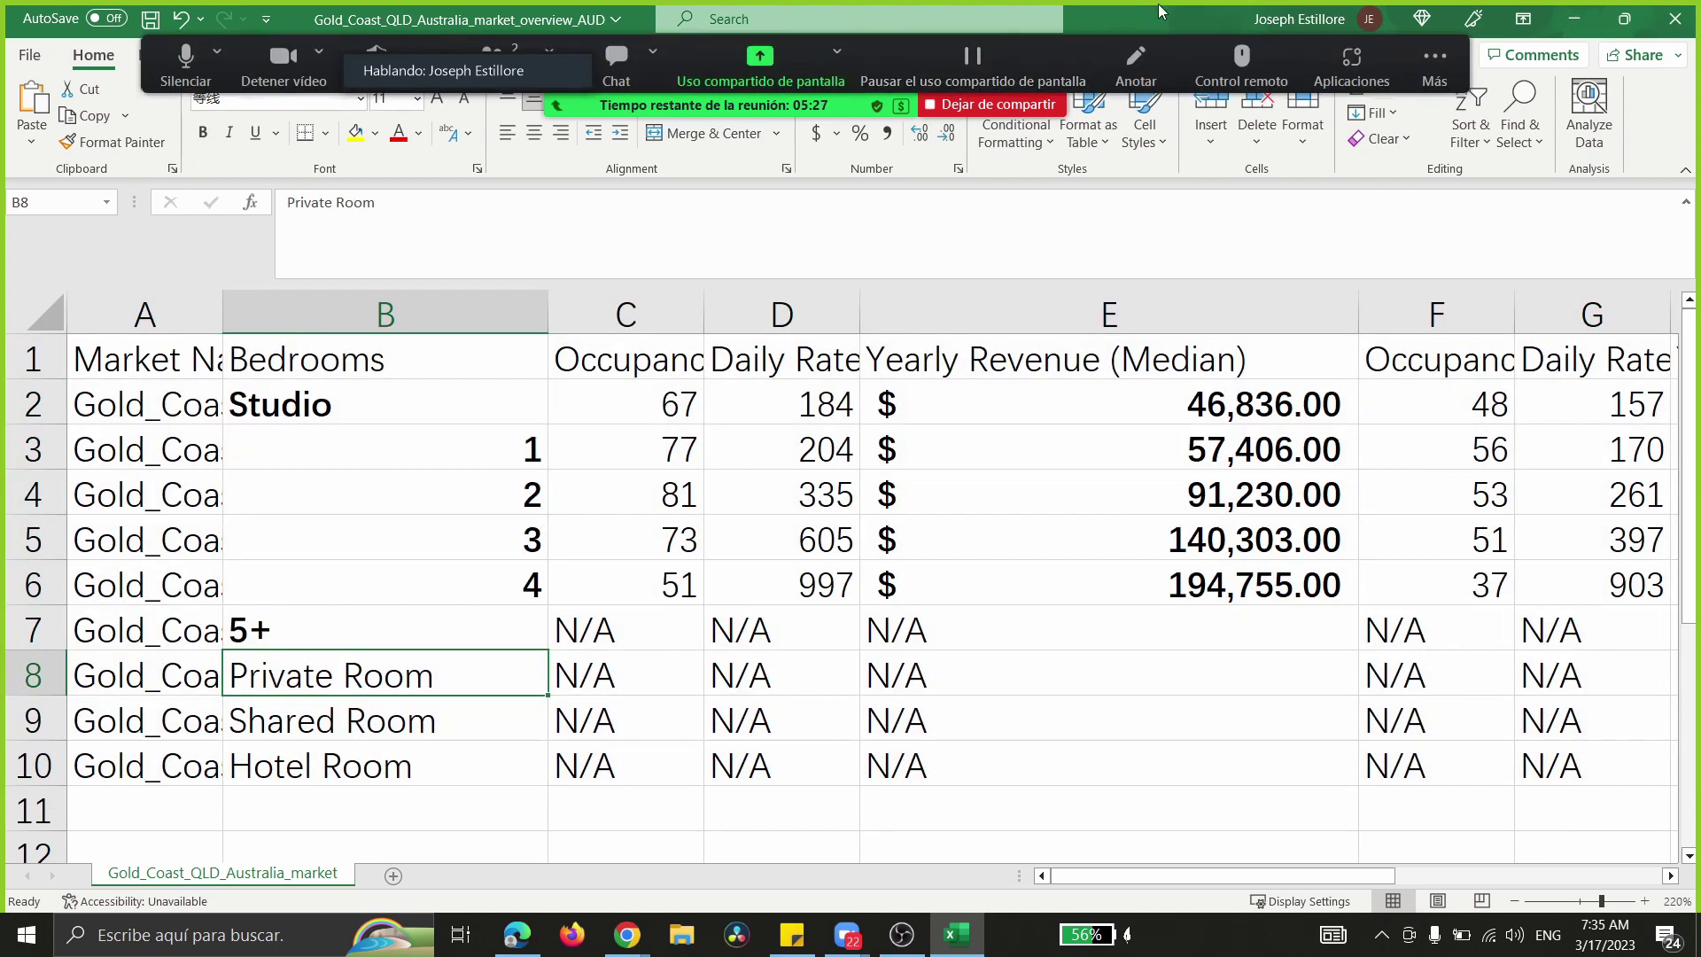
drag(1138, 19, 381, 171)
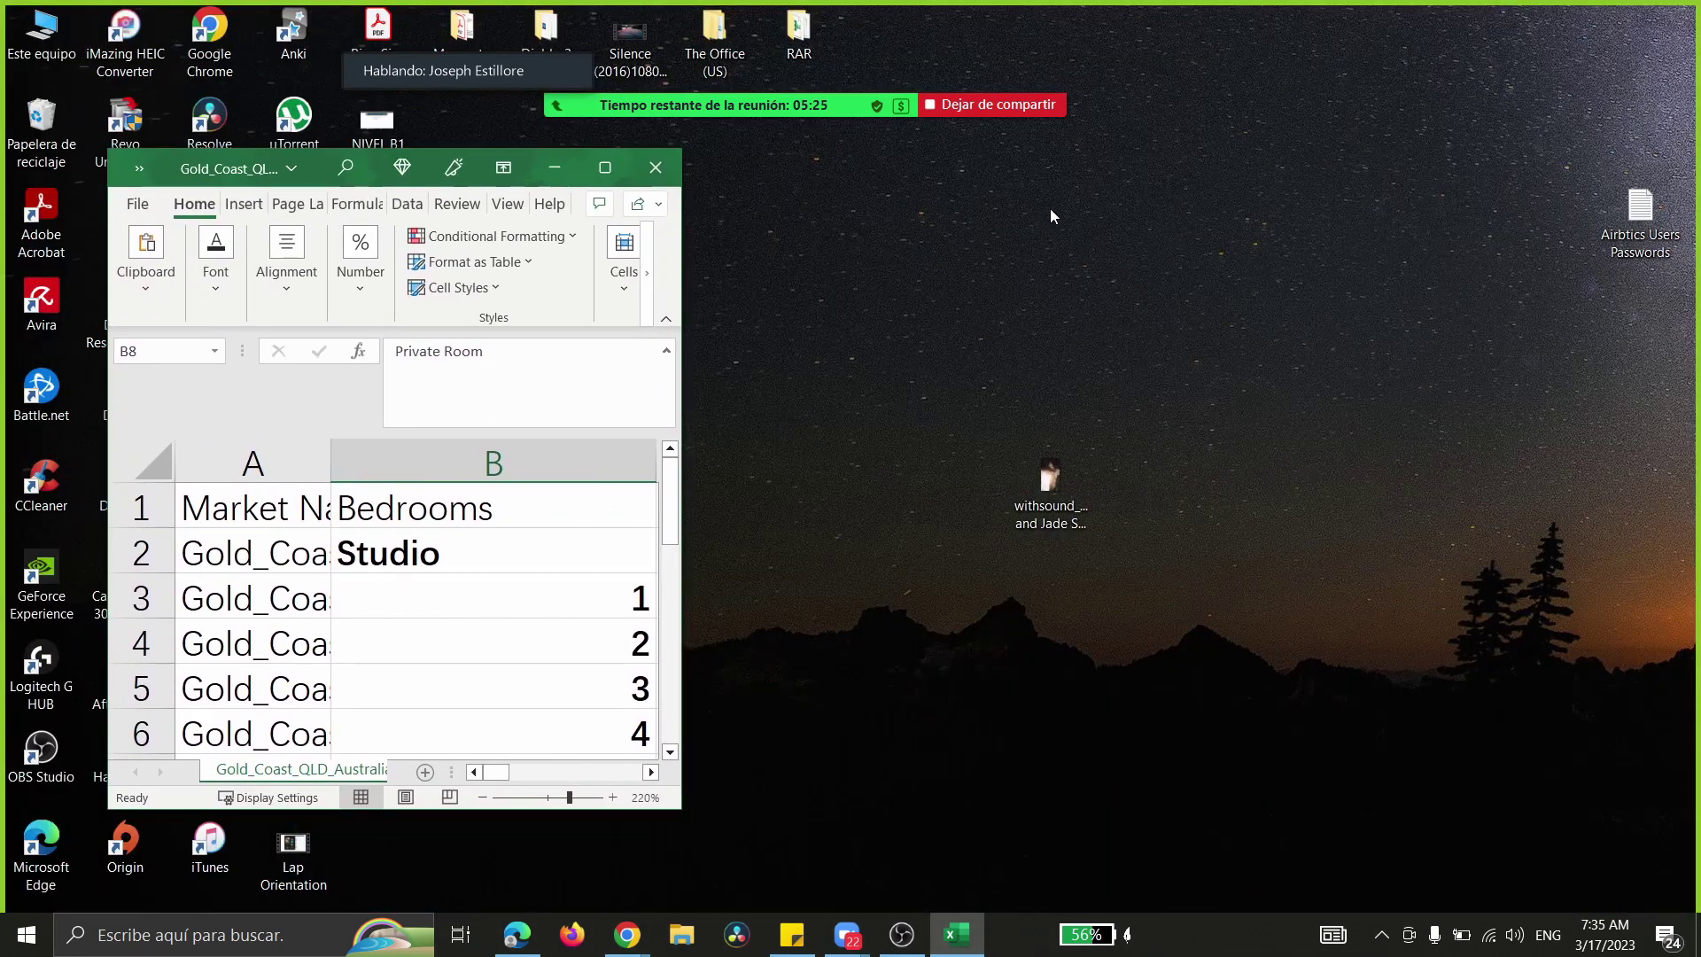
click(609, 165)
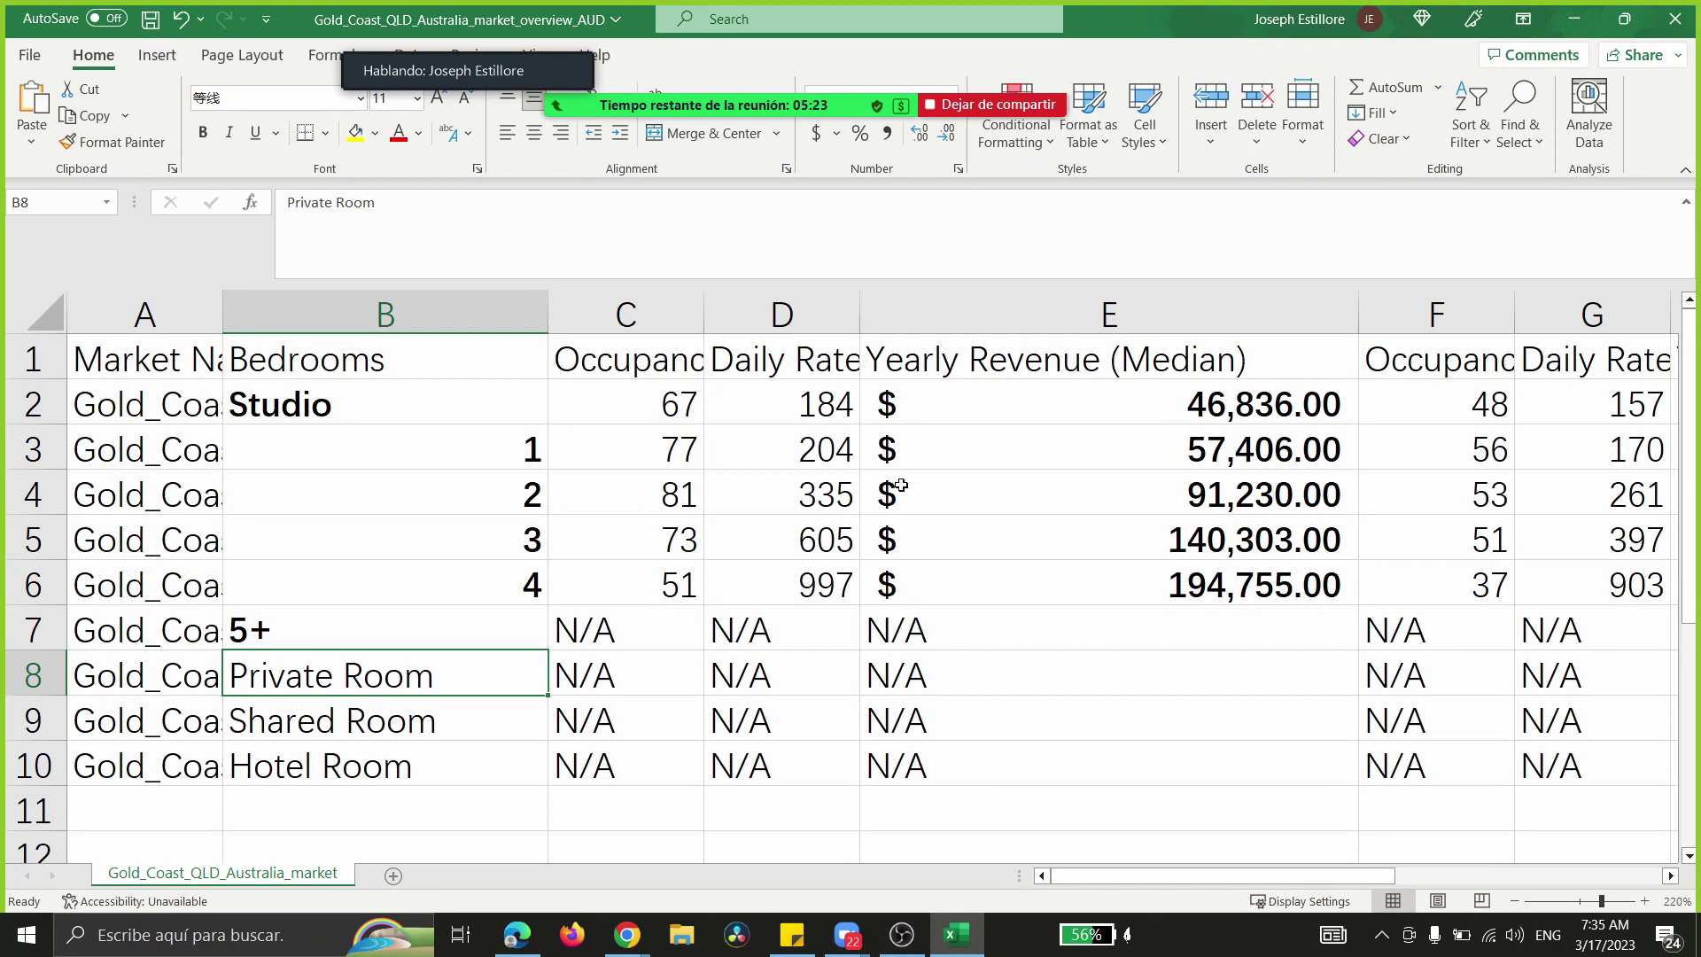
drag(1183, 406, 1169, 576)
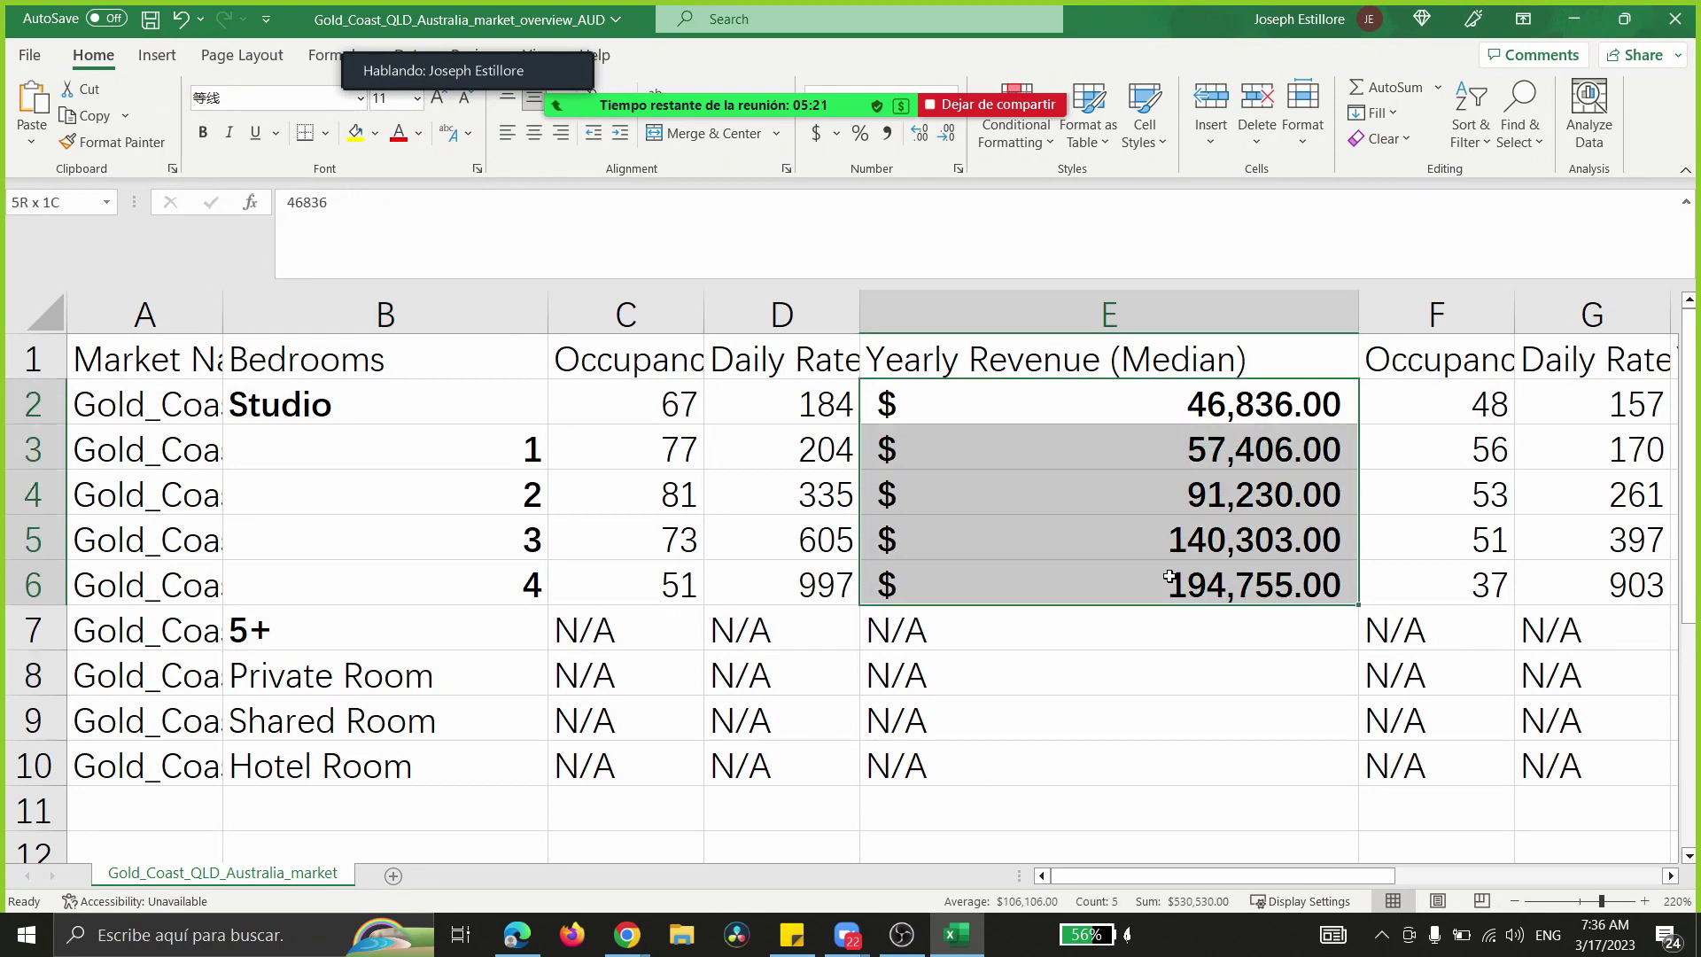
drag(32, 449, 32, 584)
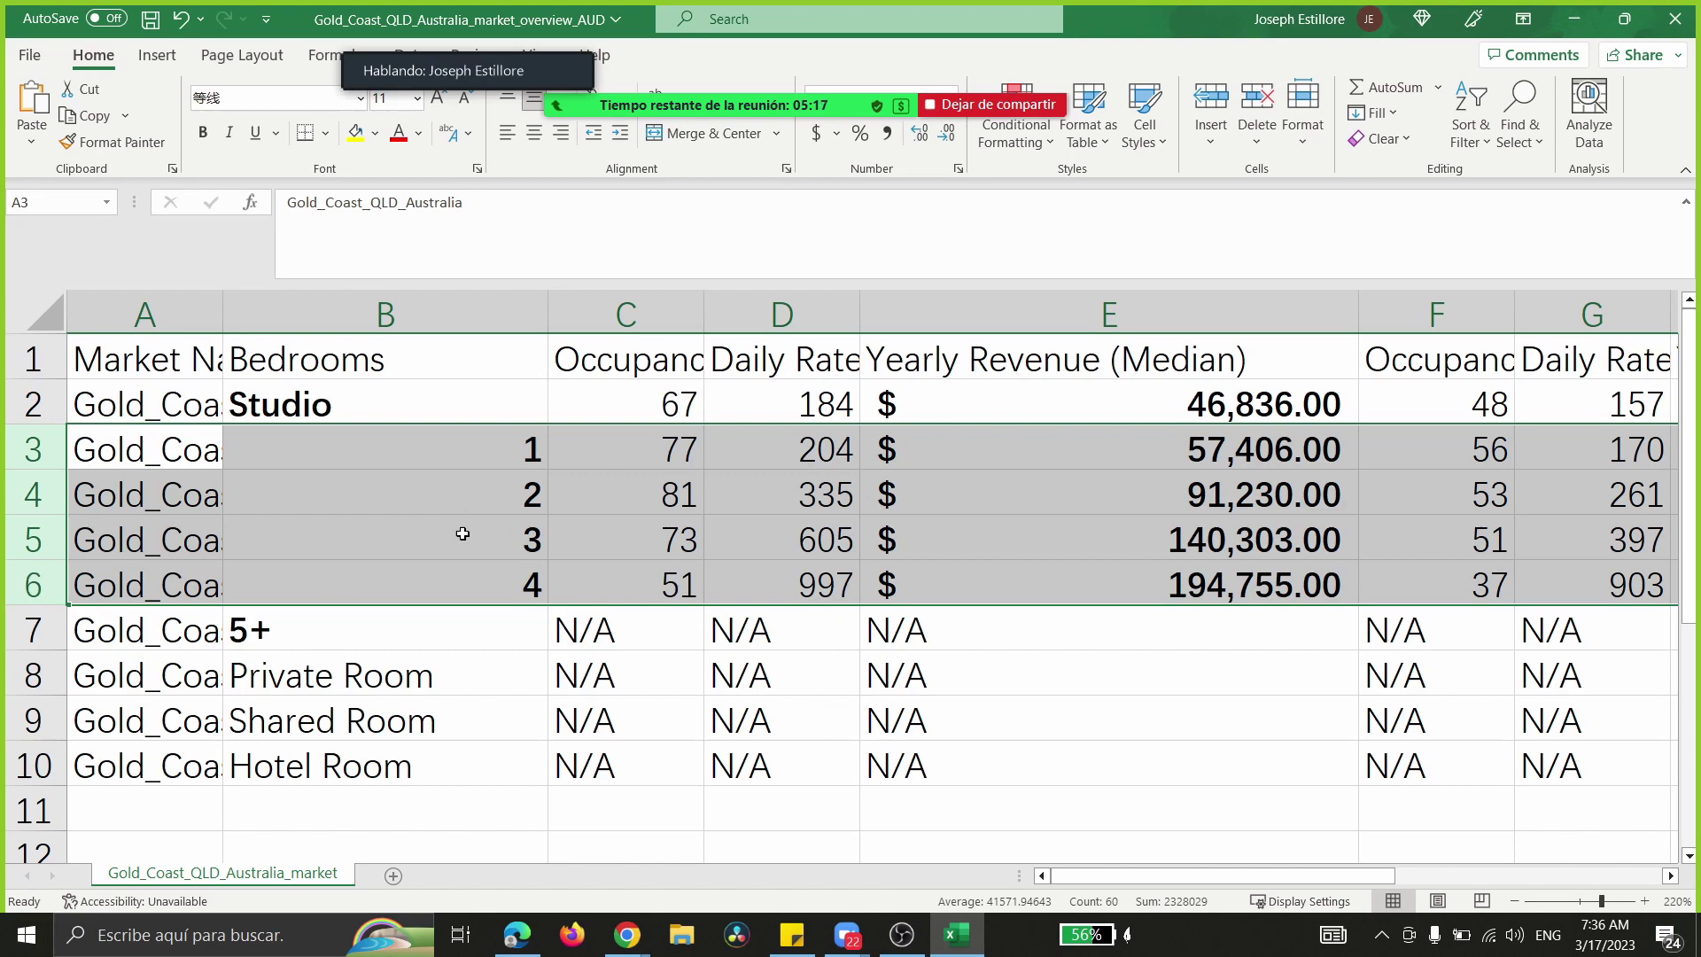
click(465, 620)
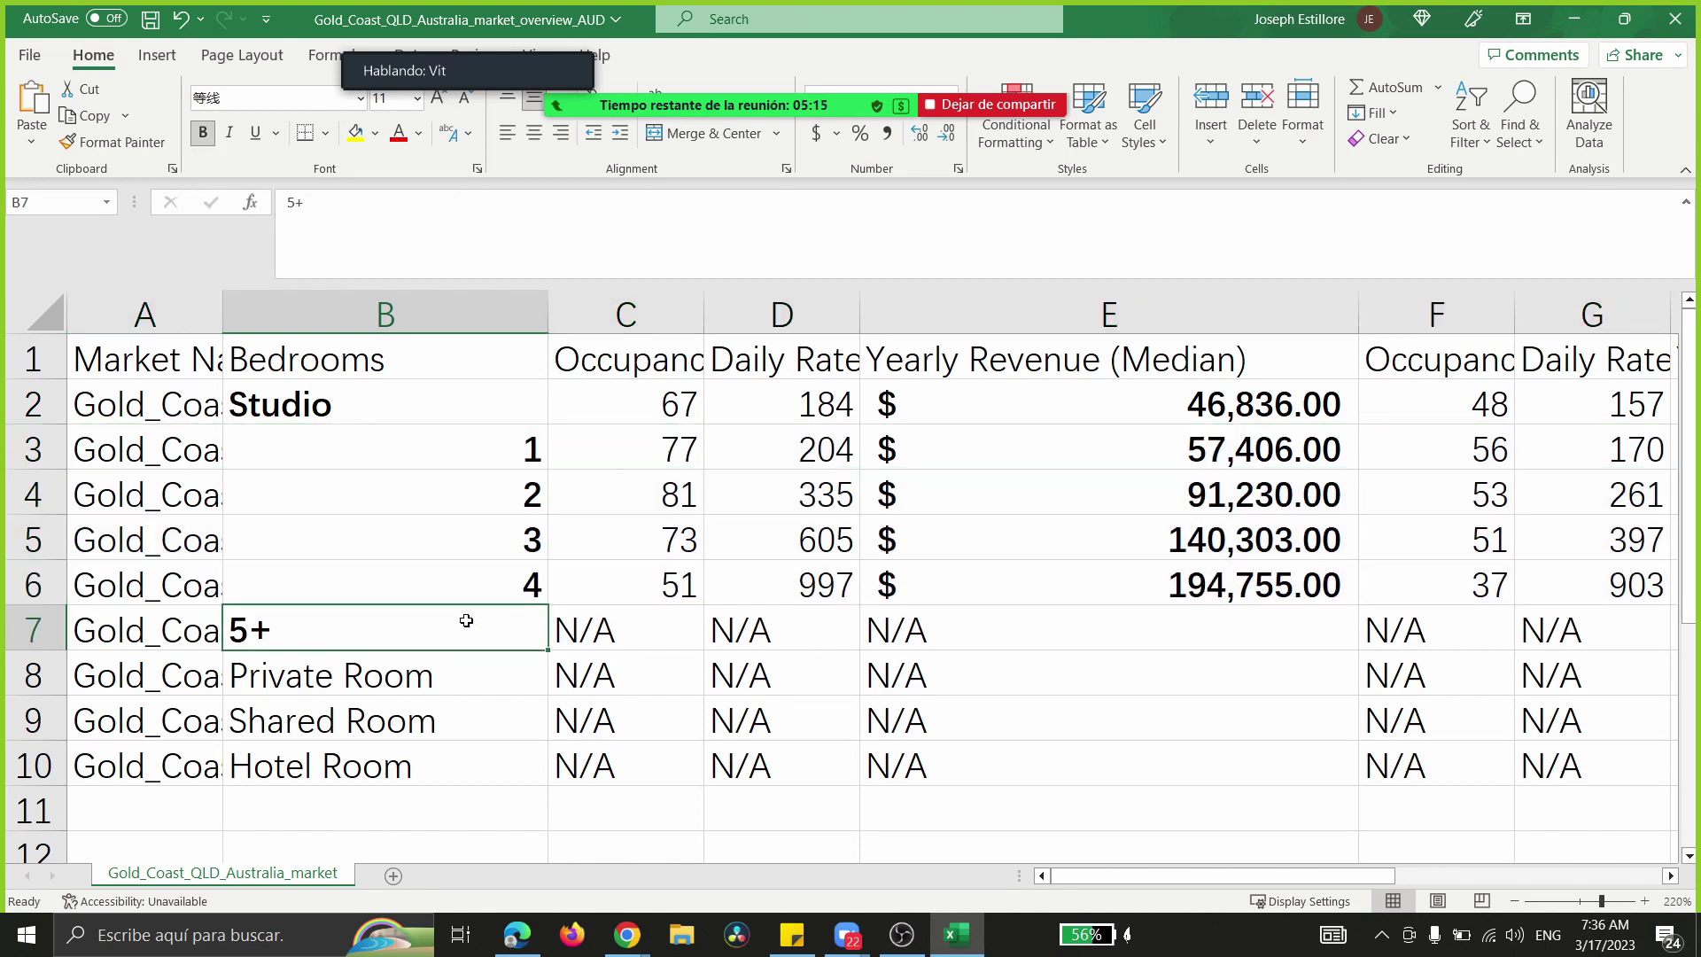
click(1574, 19)
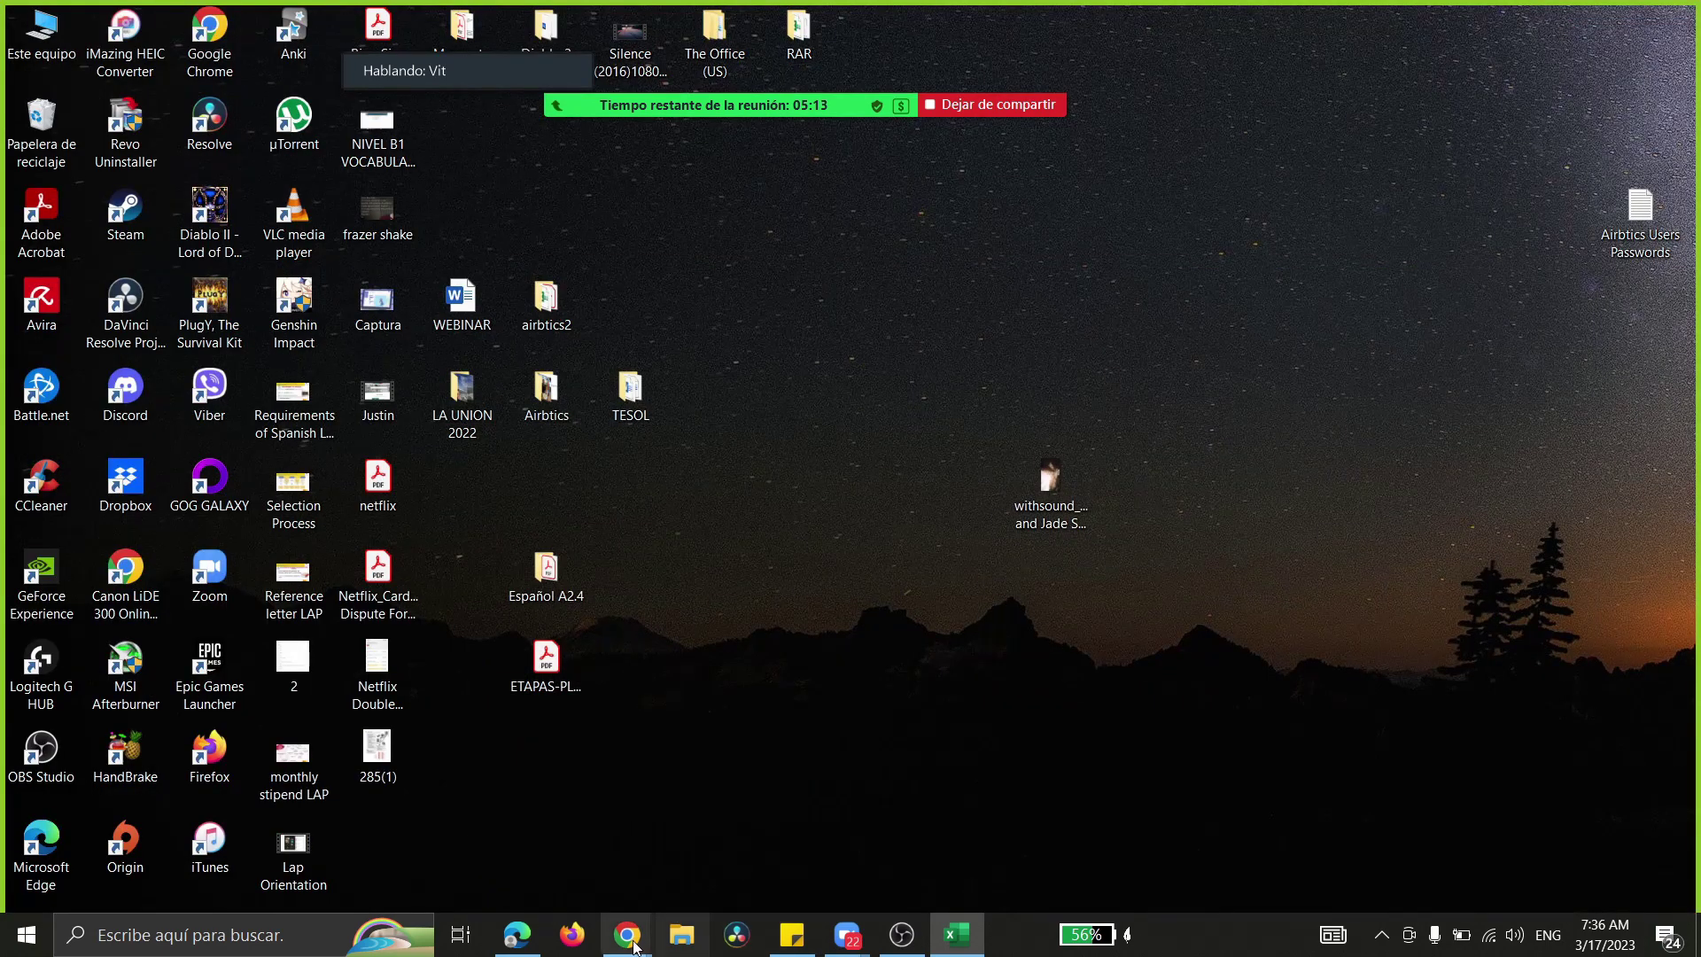
- Return to Chrome and open the Market Credits plan purchase options
mouse_move(627, 935)
click(626, 828)
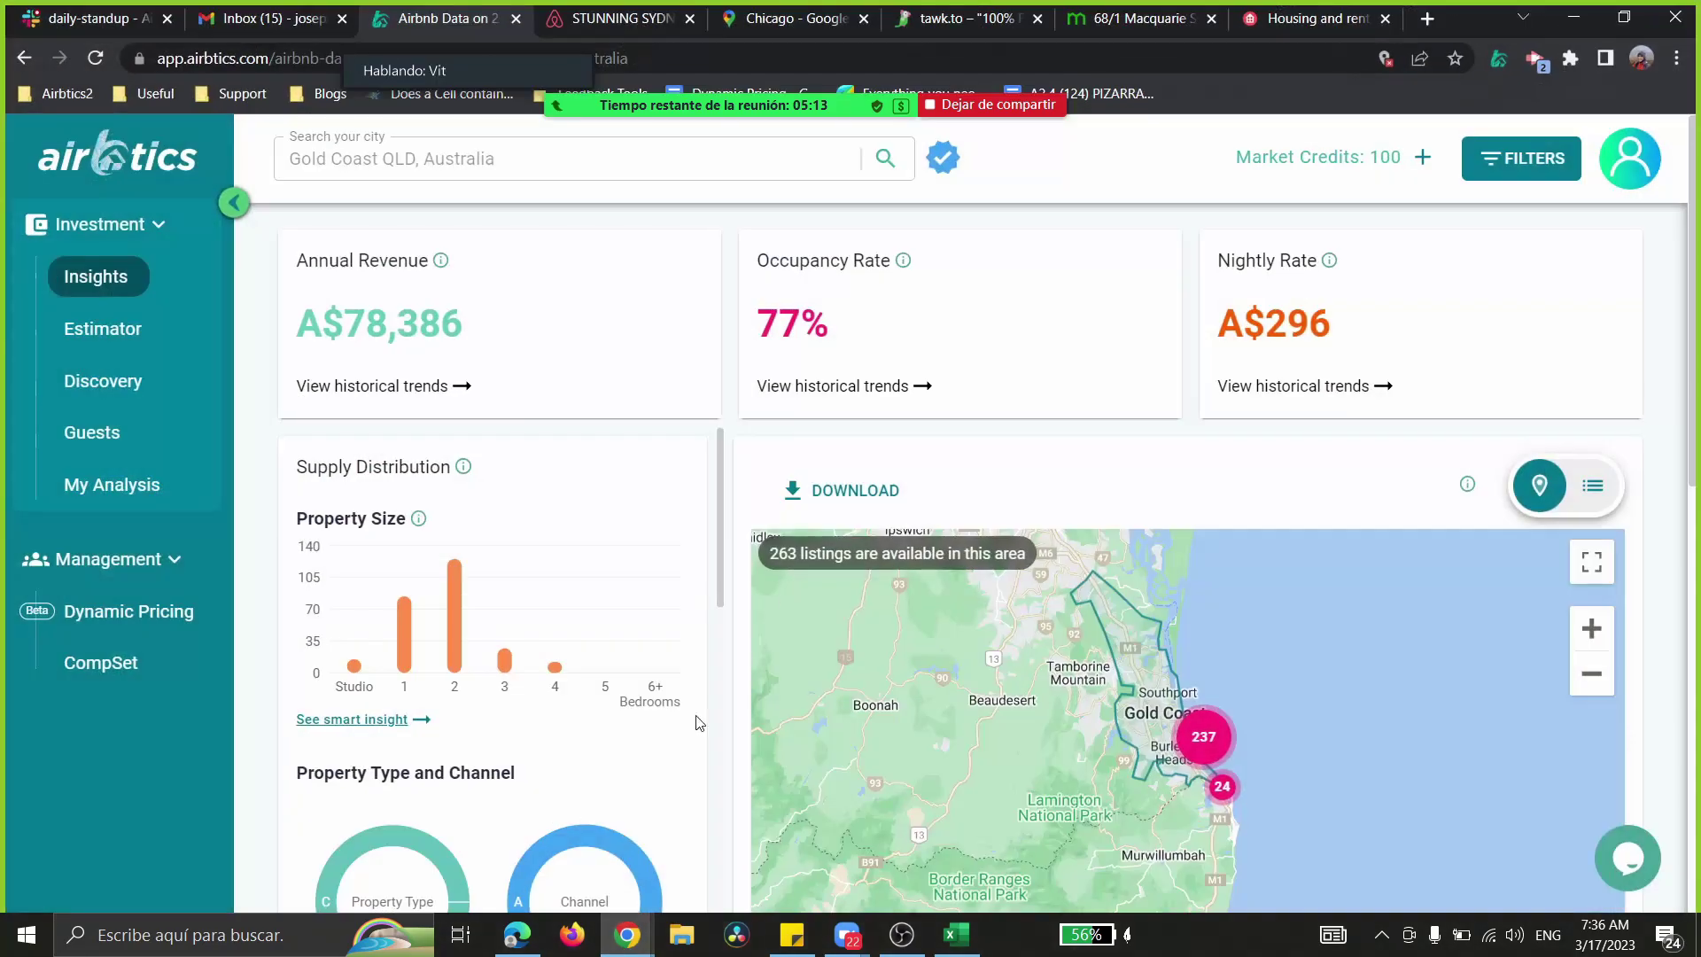
click(1422, 157)
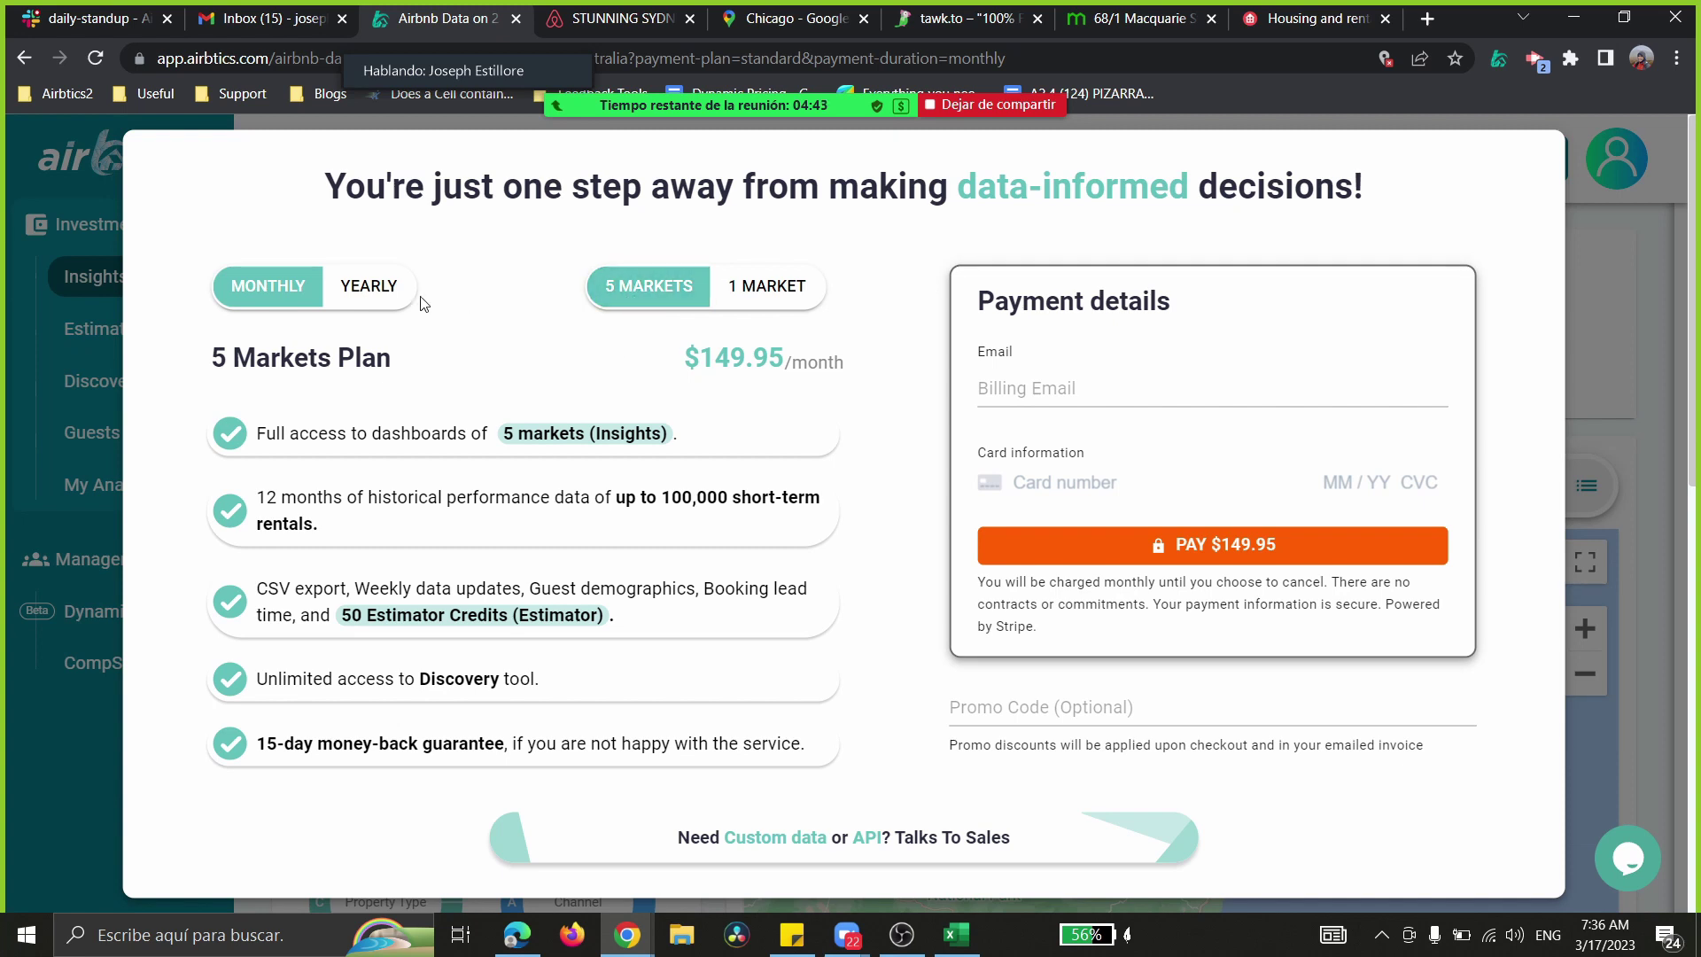
- Set the 5 Markets Plan to yearly billing at $999 per year after comparing monthly
click(391, 302)
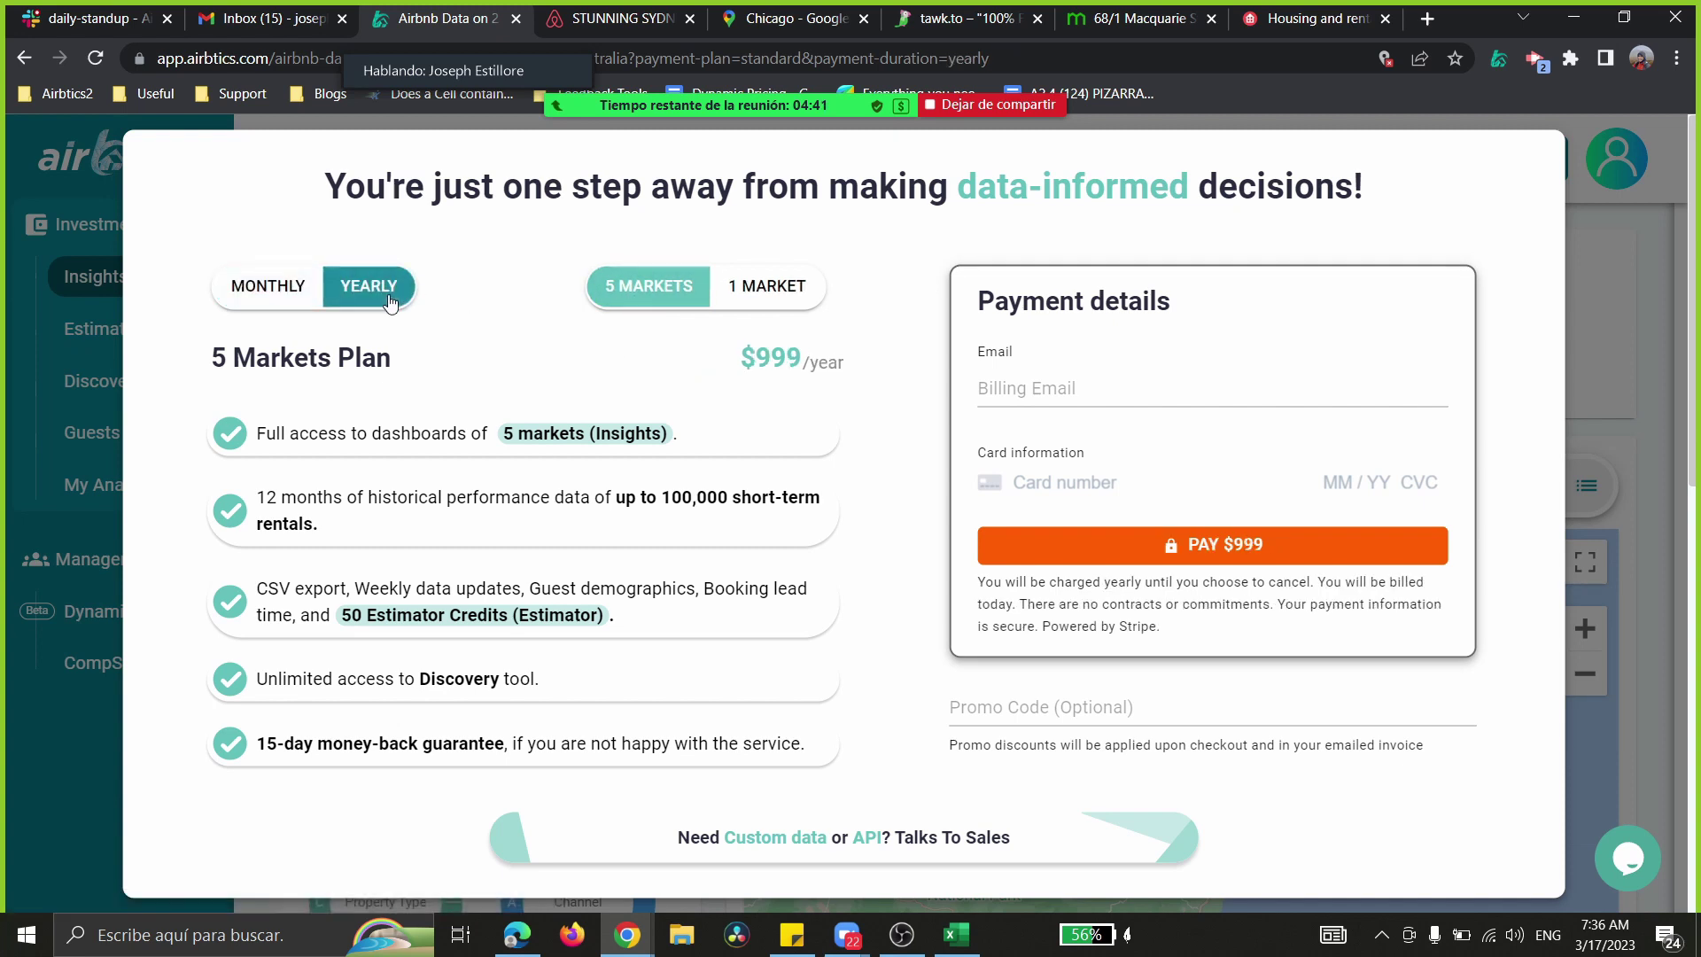
drag(755, 358, 830, 356)
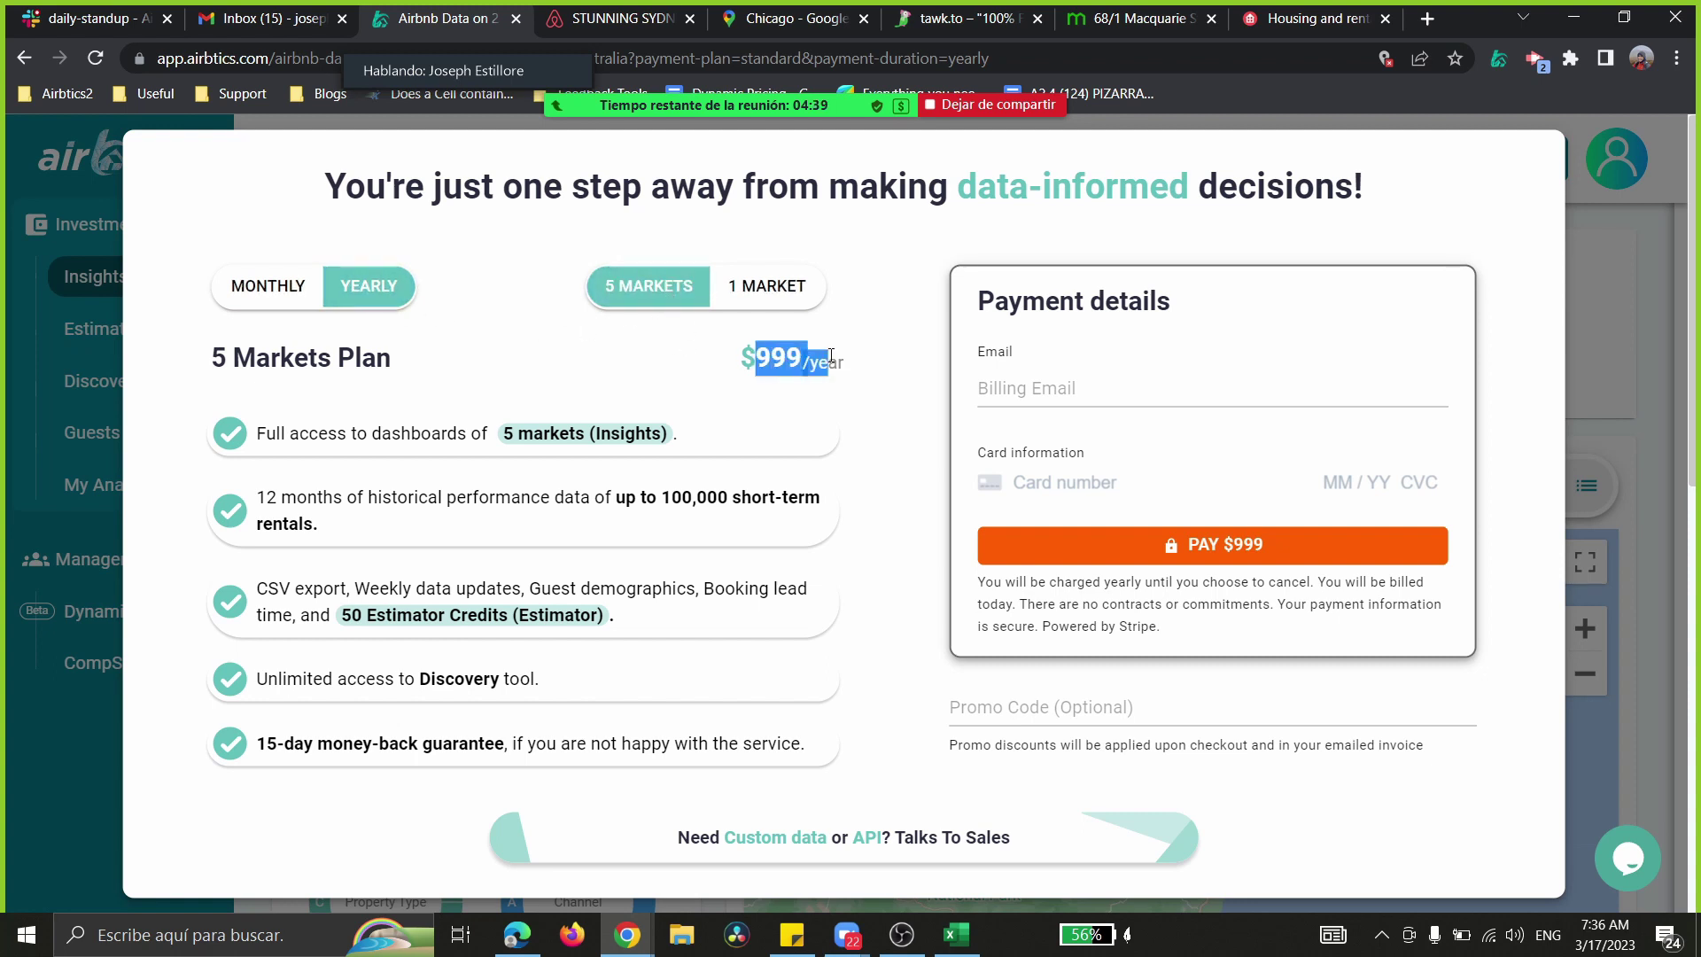
click(267, 287)
click(381, 301)
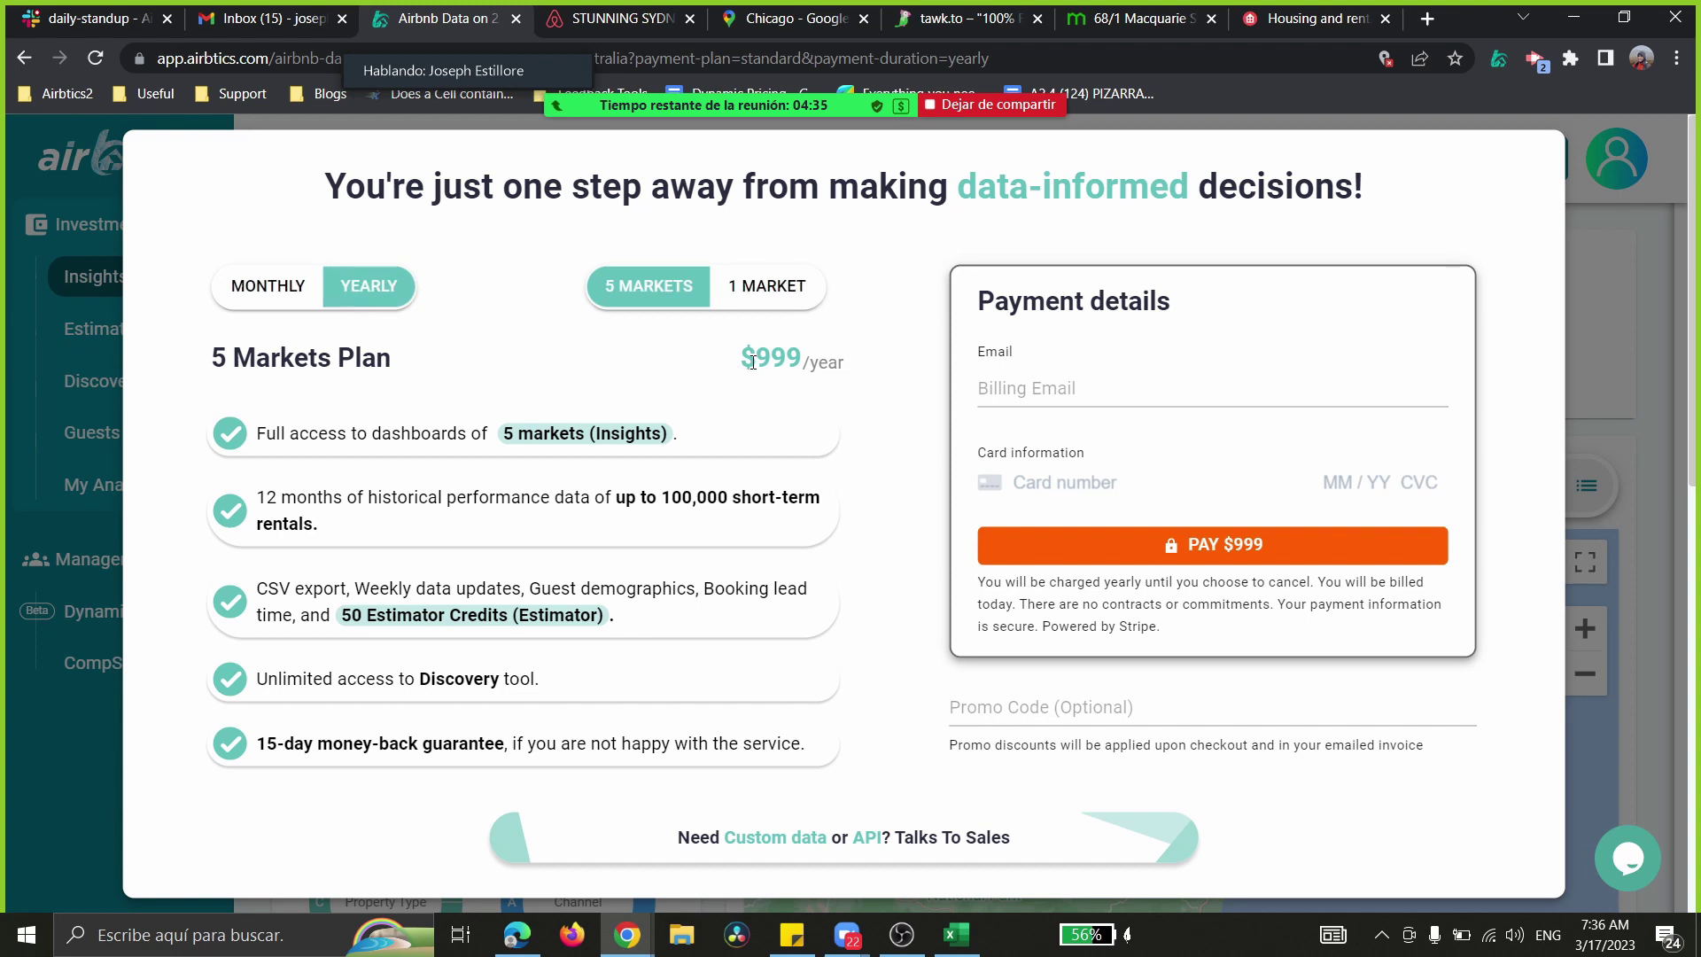
drag(756, 358, 806, 362)
- Check the $999 yearly price, then enter the promo code in capital letters in the Promo Code field
click(767, 363)
double_click(767, 364)
click(769, 364)
click(1004, 692)
key(Caps_Lock)
text(JOETEXAS)
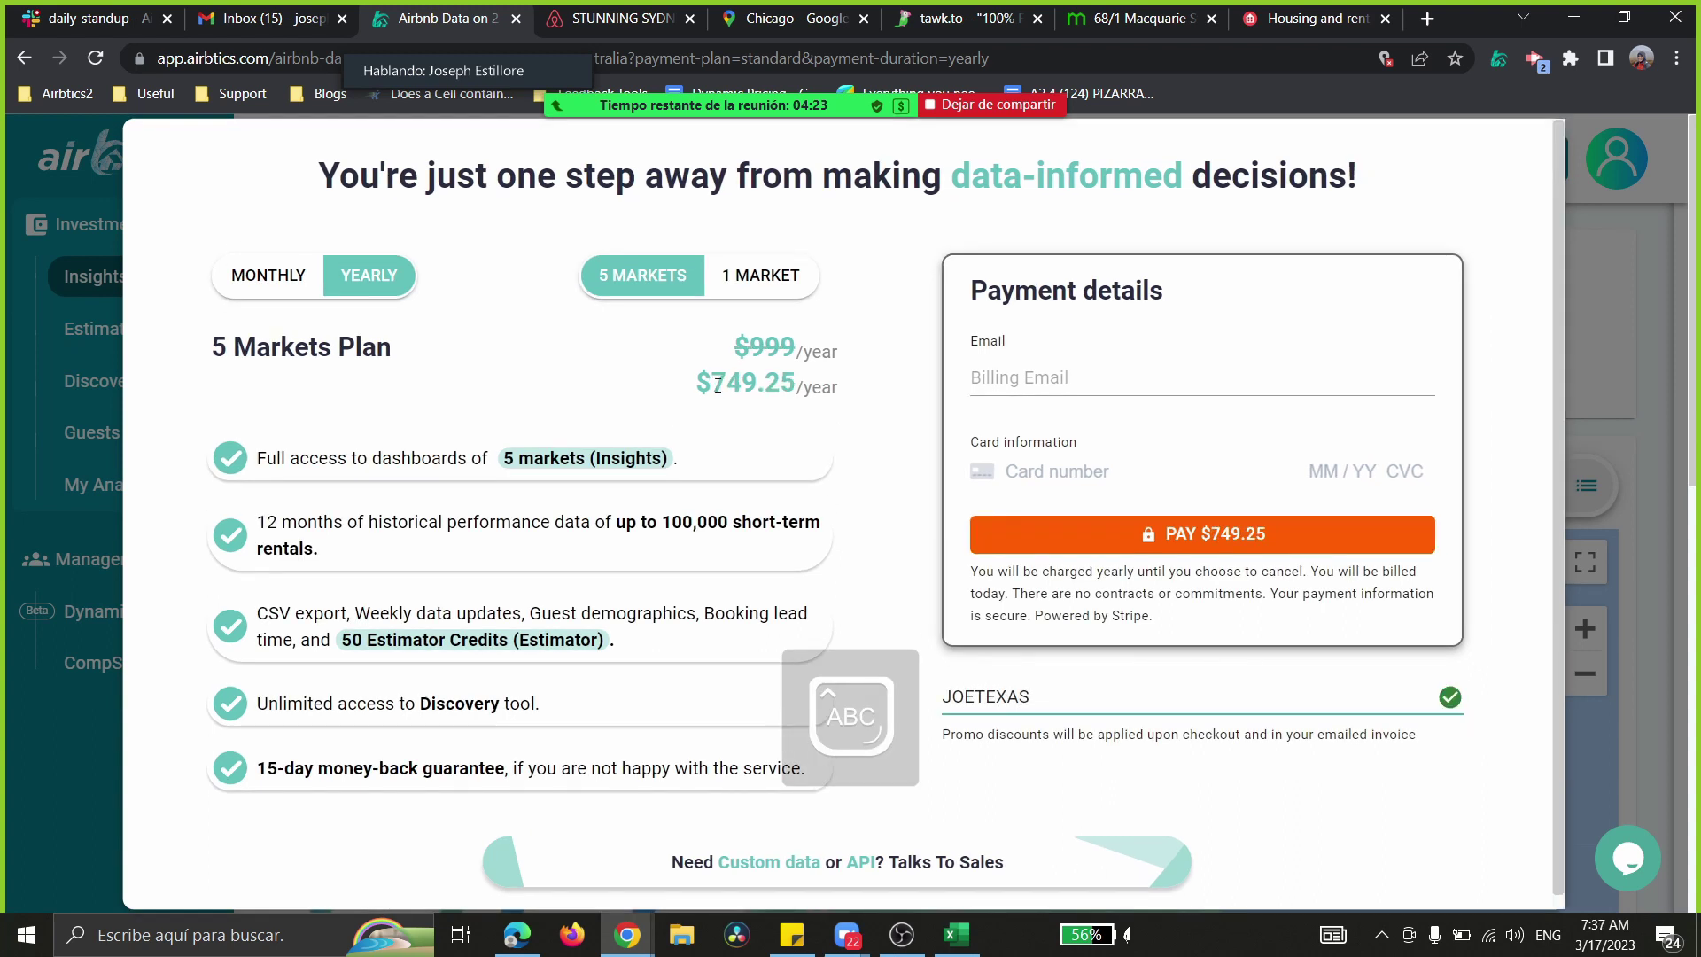
- Highlight the discounted $749.25 price and the applied promo code to confirm the discount
double_click(717, 386)
click(771, 395)
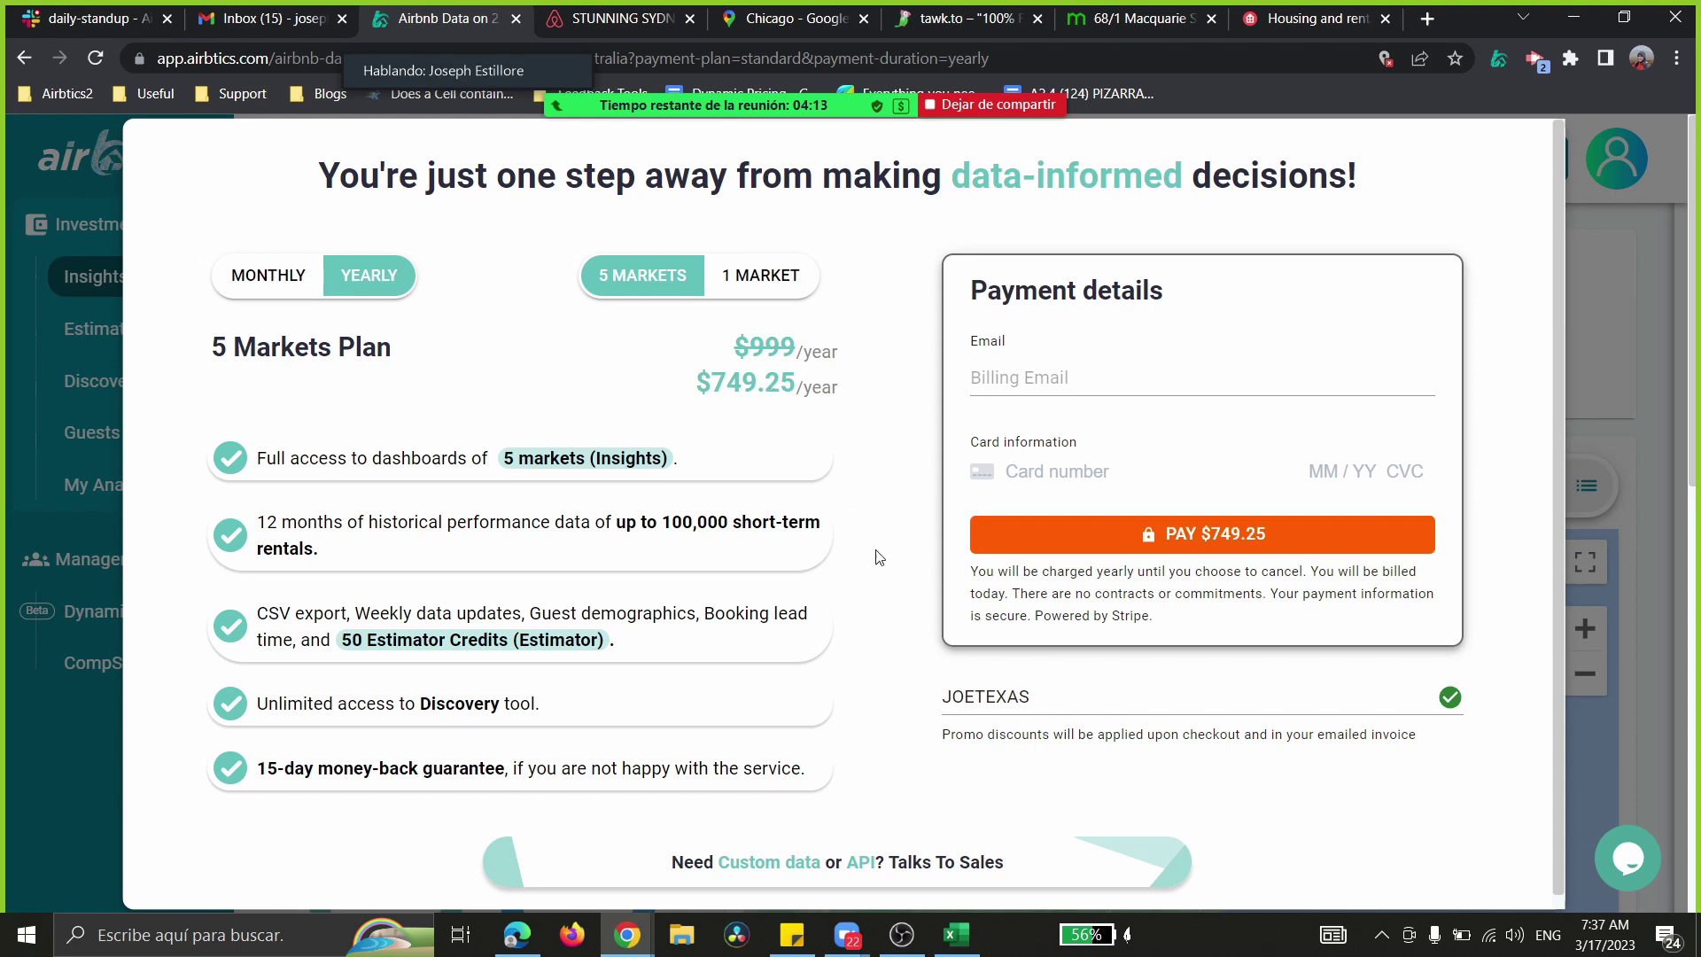
double_click(985, 694)
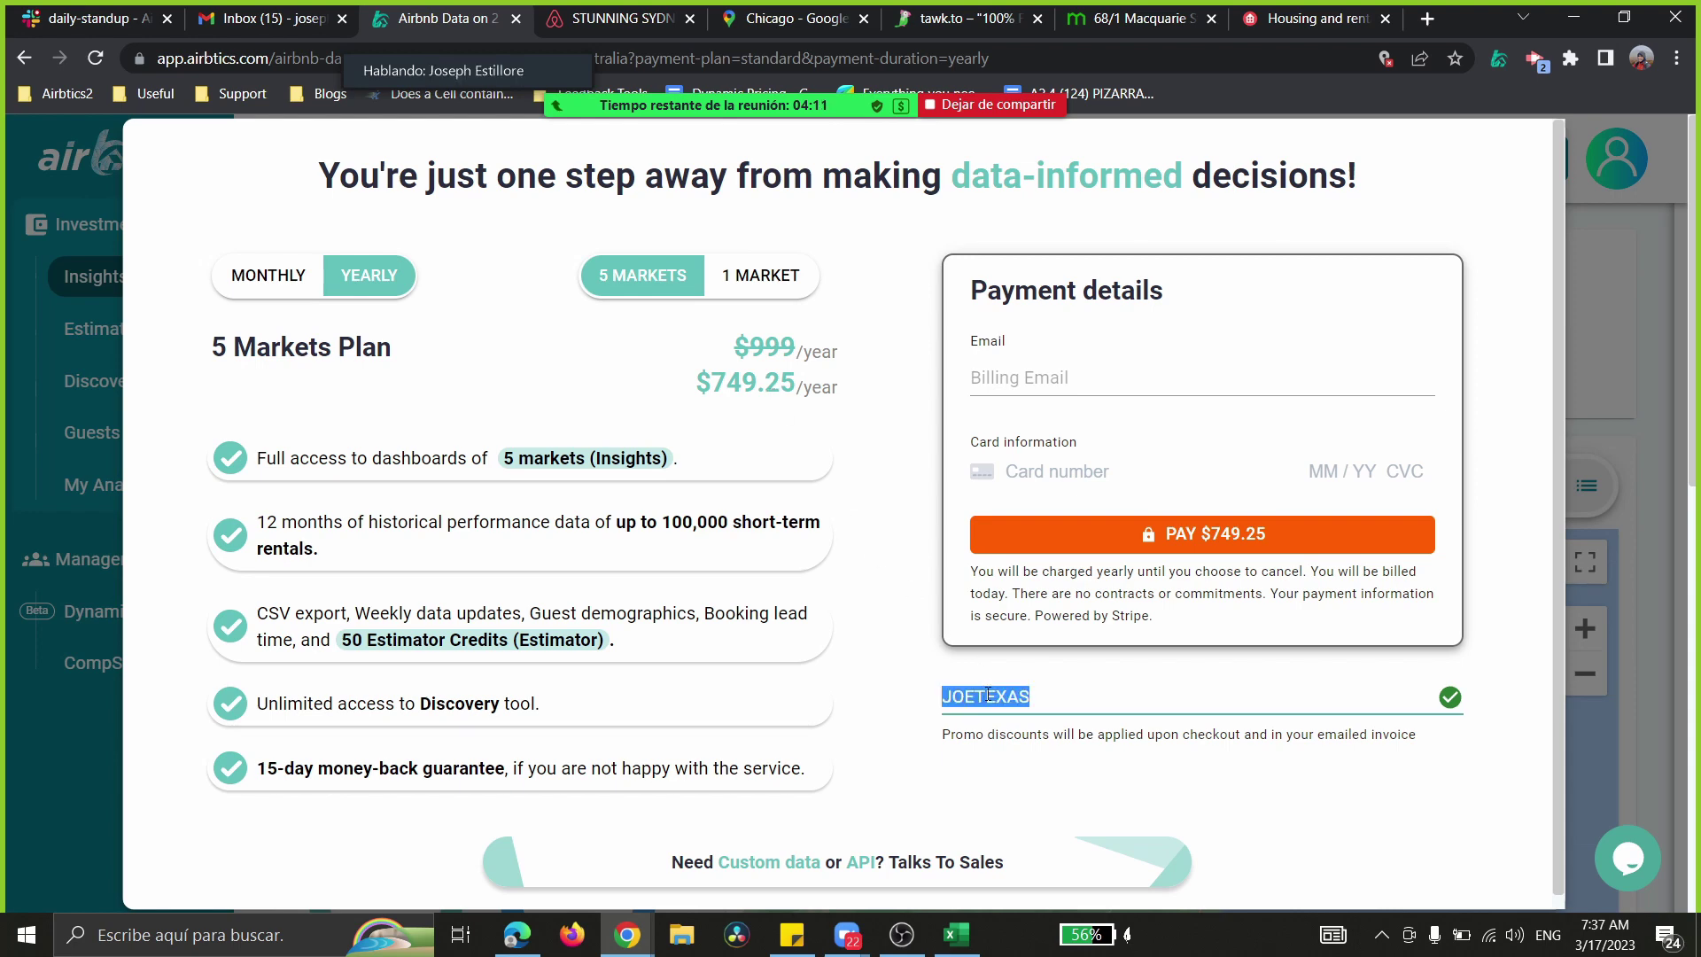
click(1056, 698)
double_click(1063, 698)
click(1092, 698)
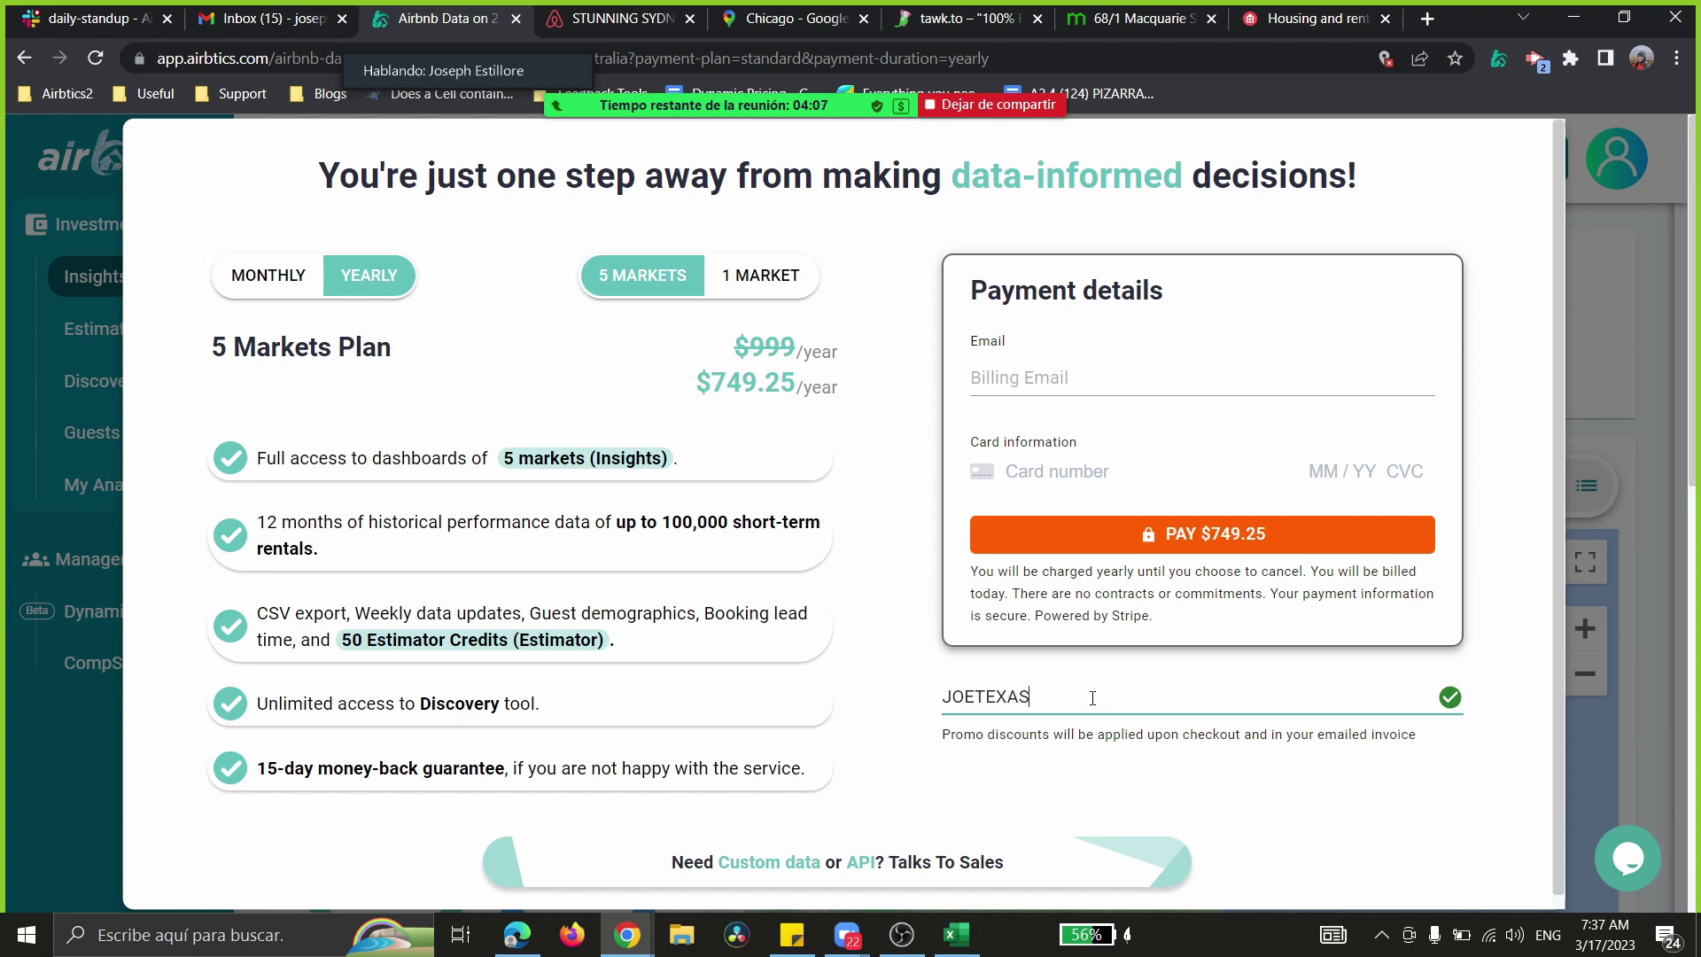
double_click(1086, 699)
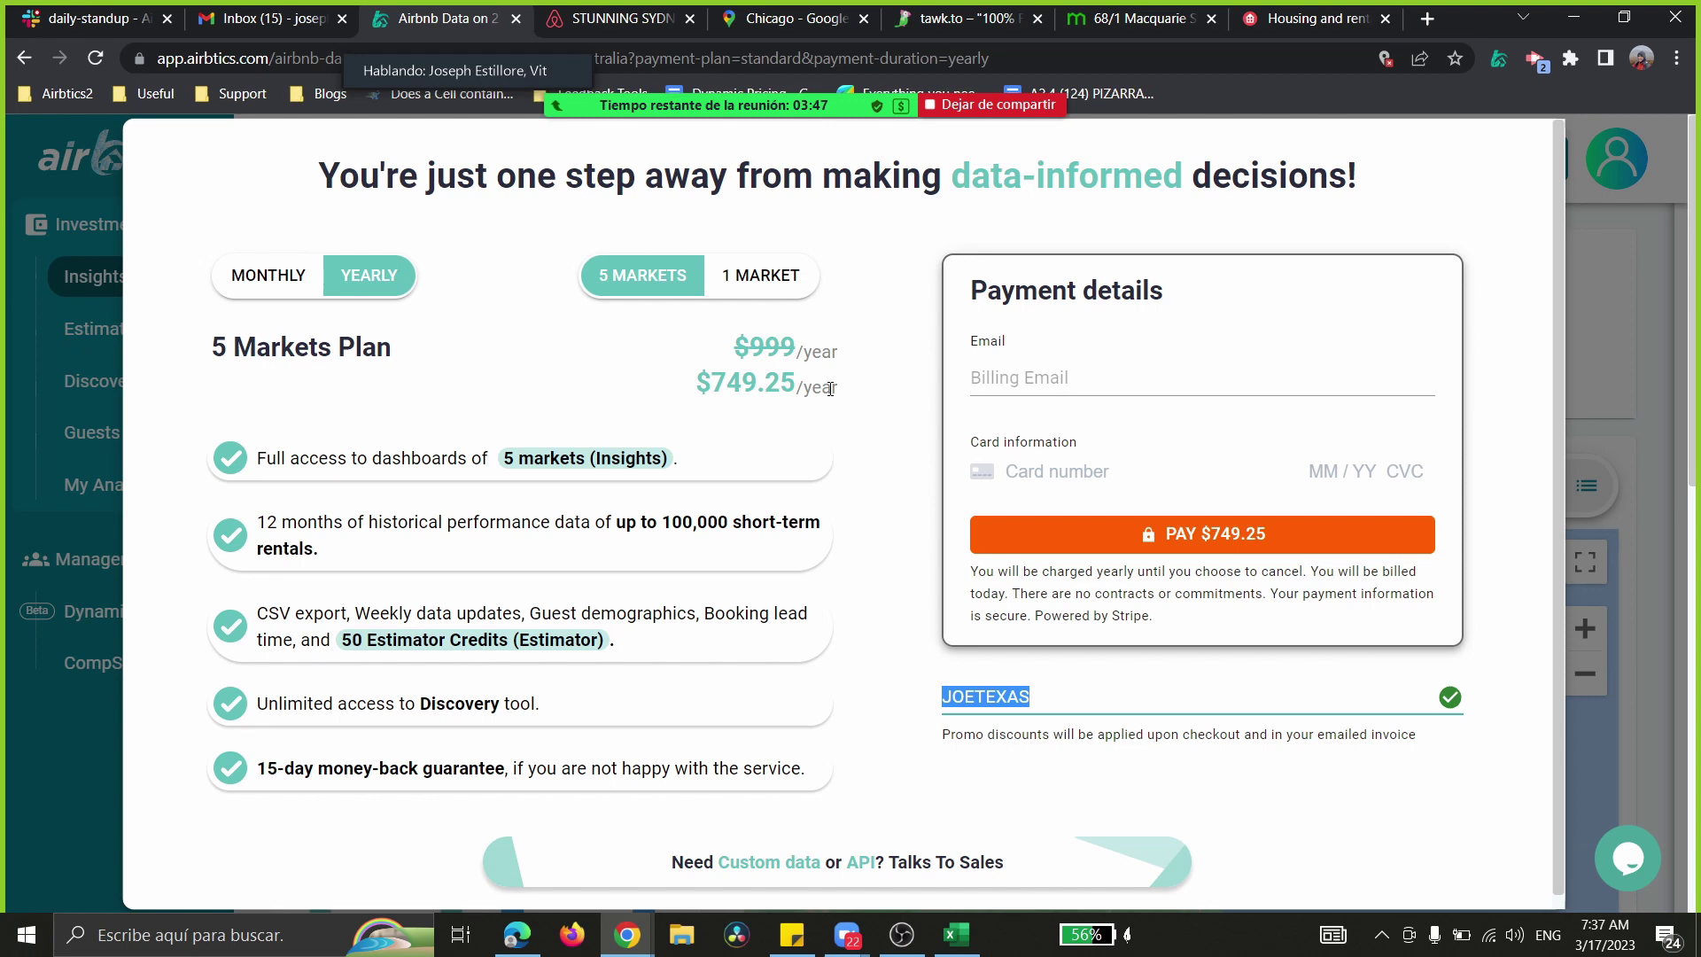
mouse_move(545, 62)
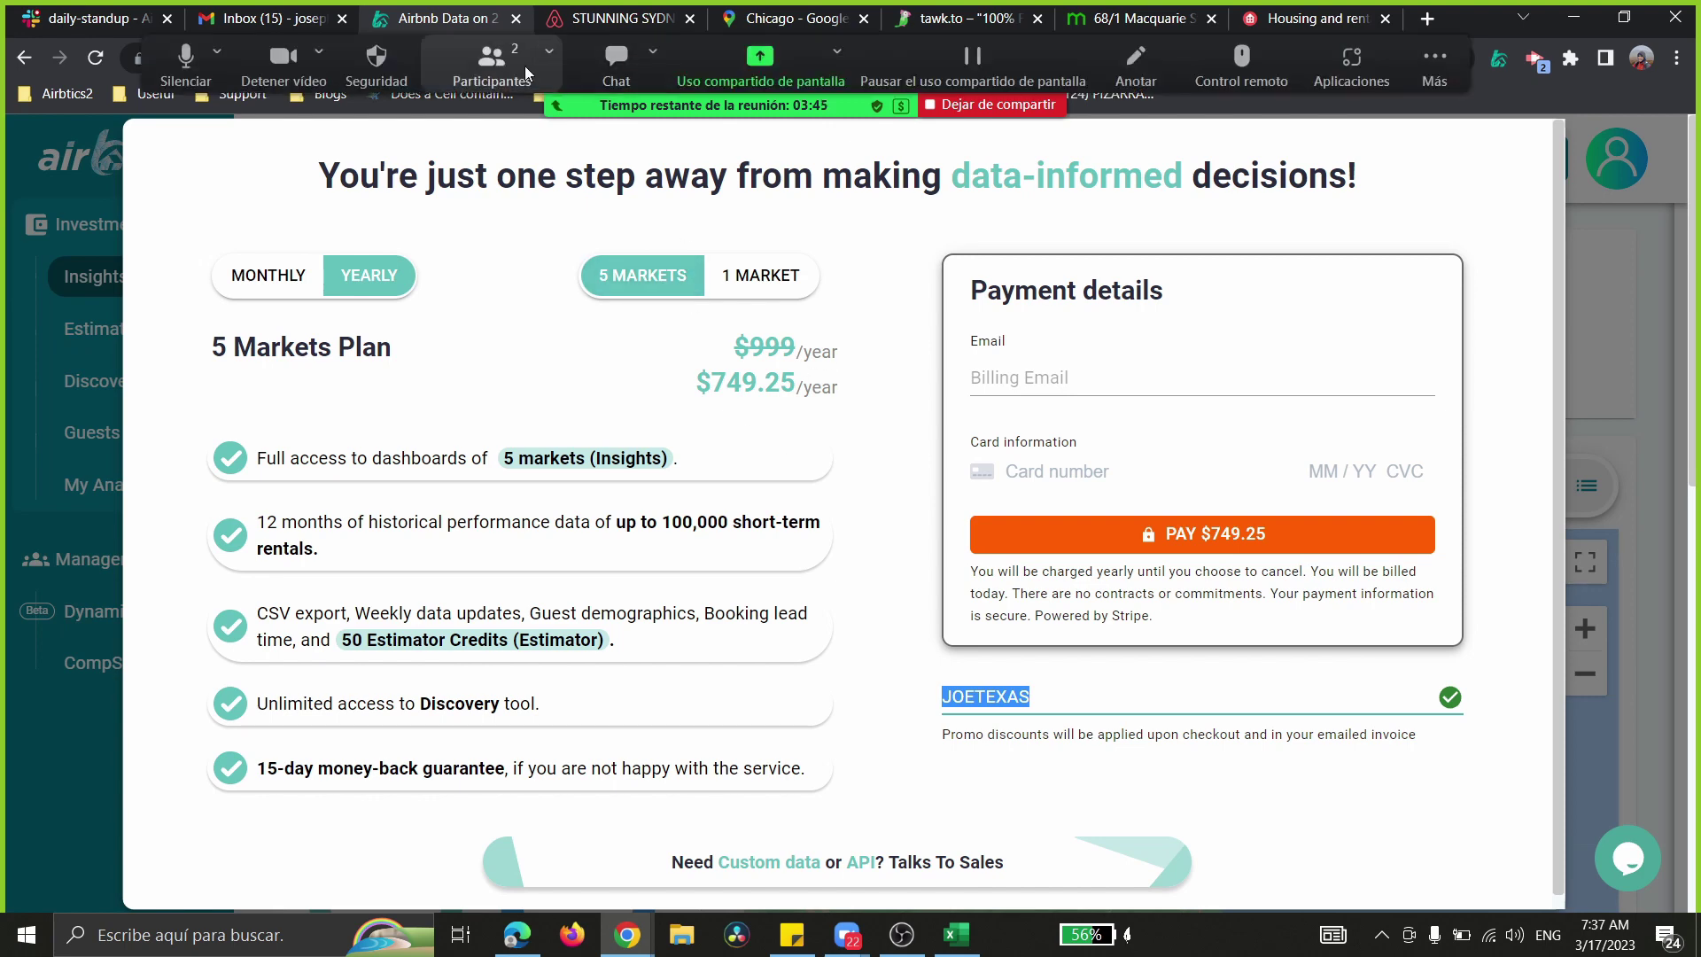